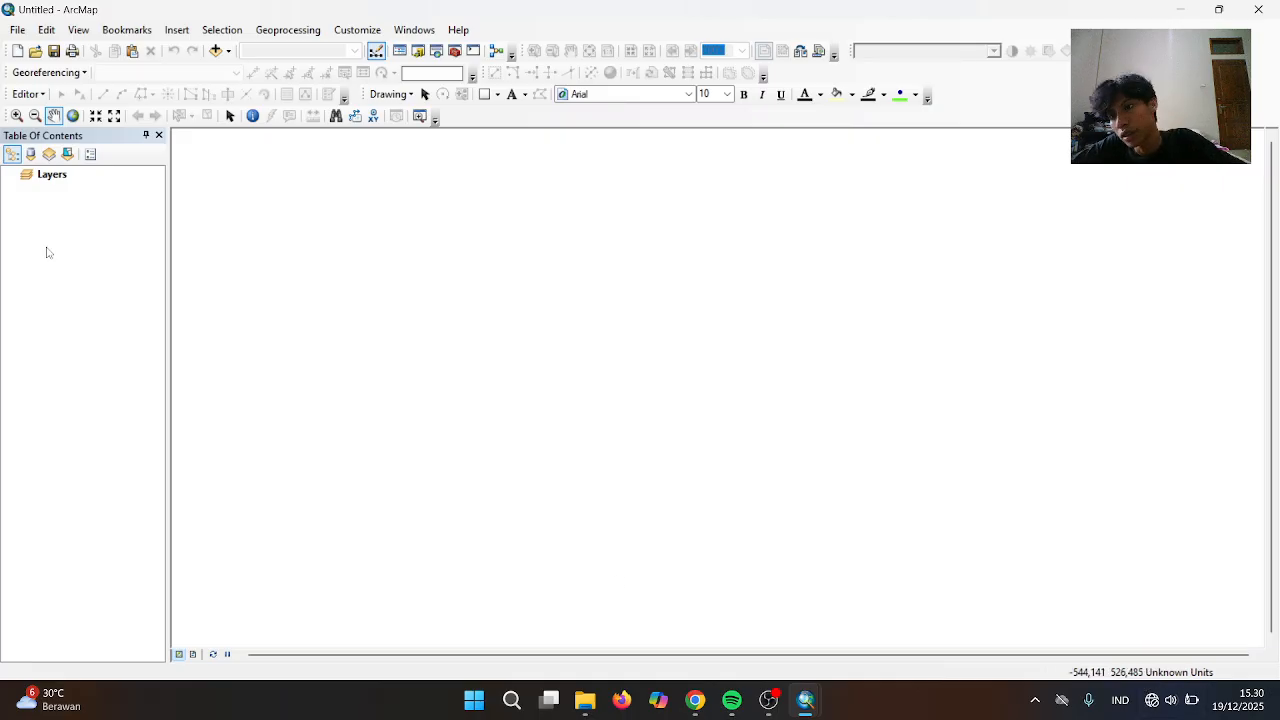
Set the Layers data frame's coordinate system to Indonesian Datum 1974 from Favorites
click(52, 176)
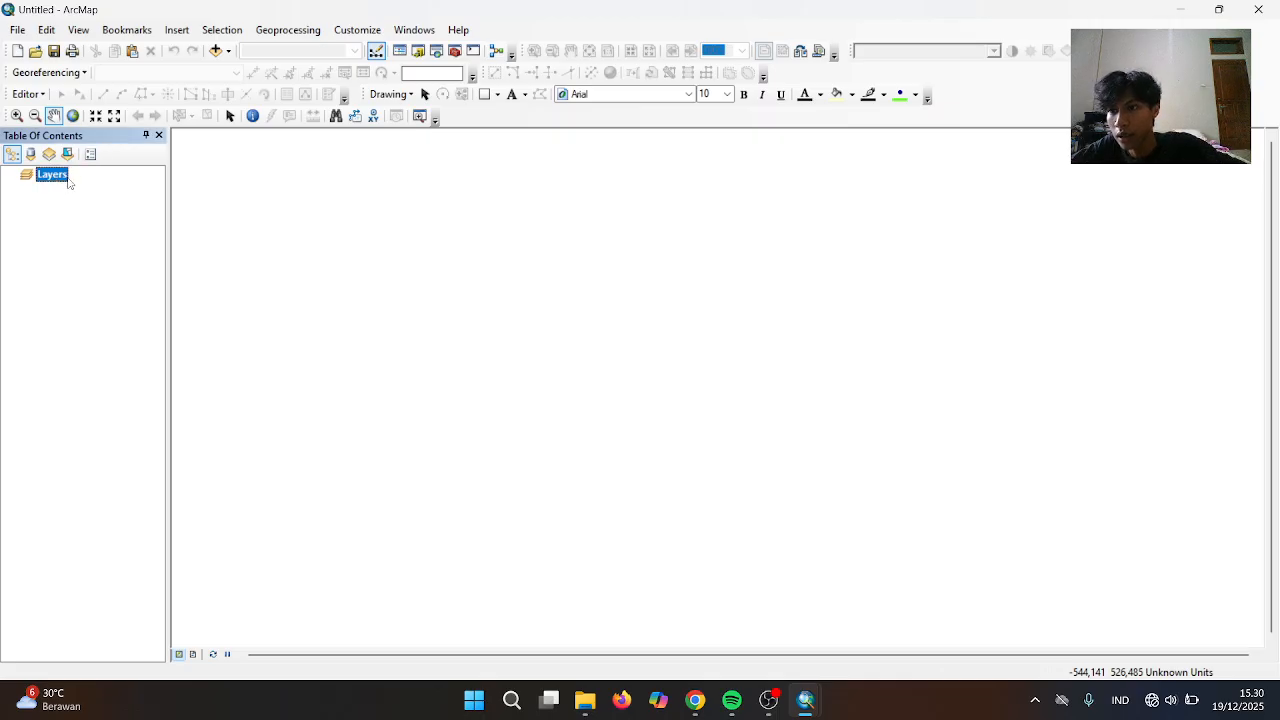
right_click(60, 176)
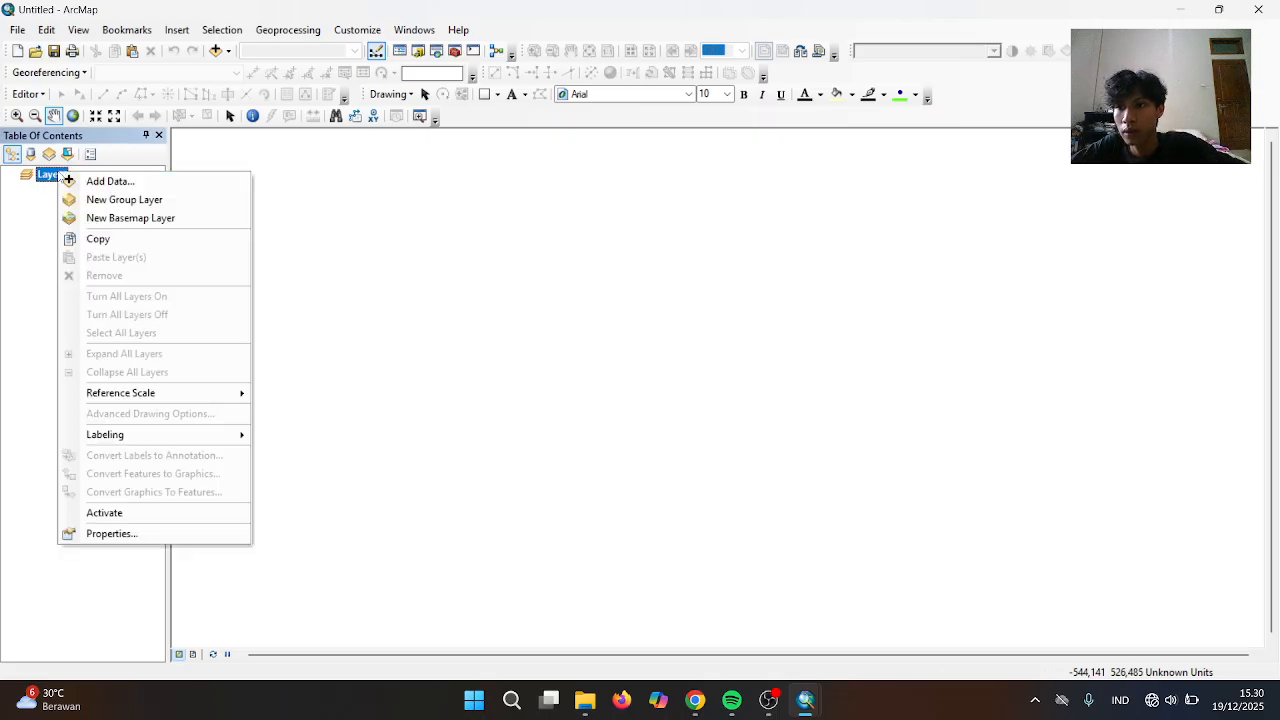
click(150, 531)
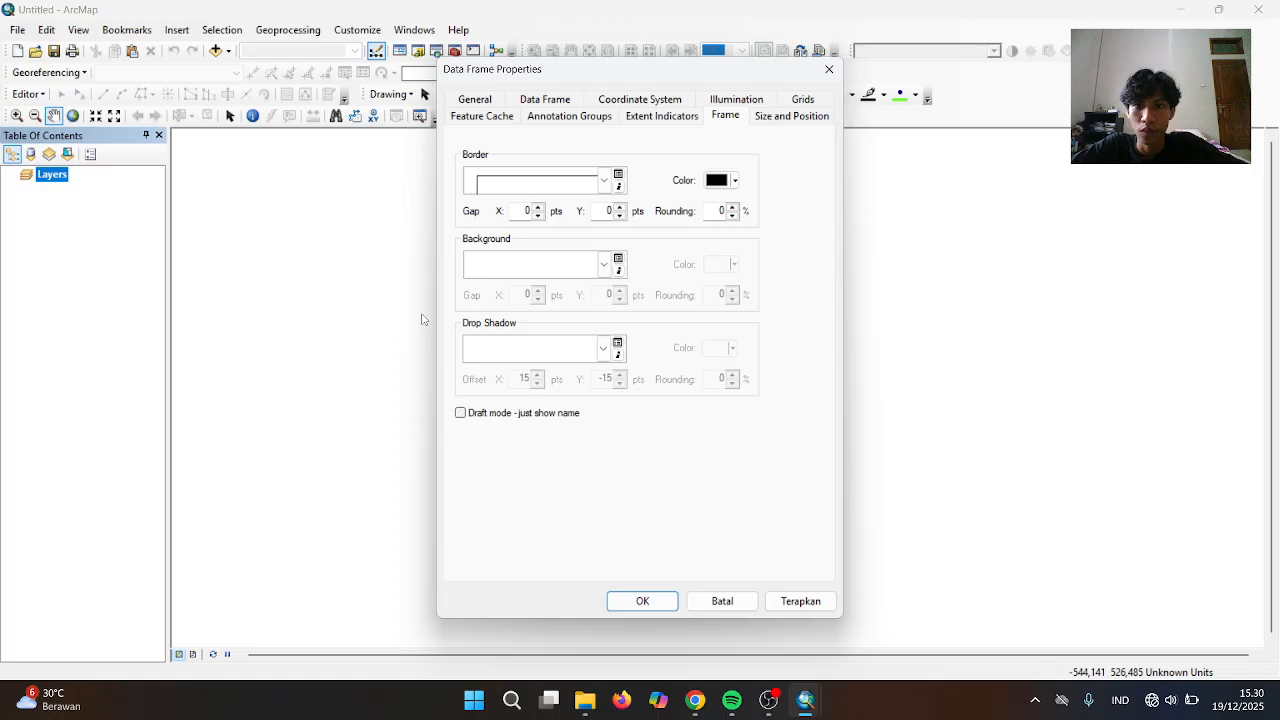
click(633, 101)
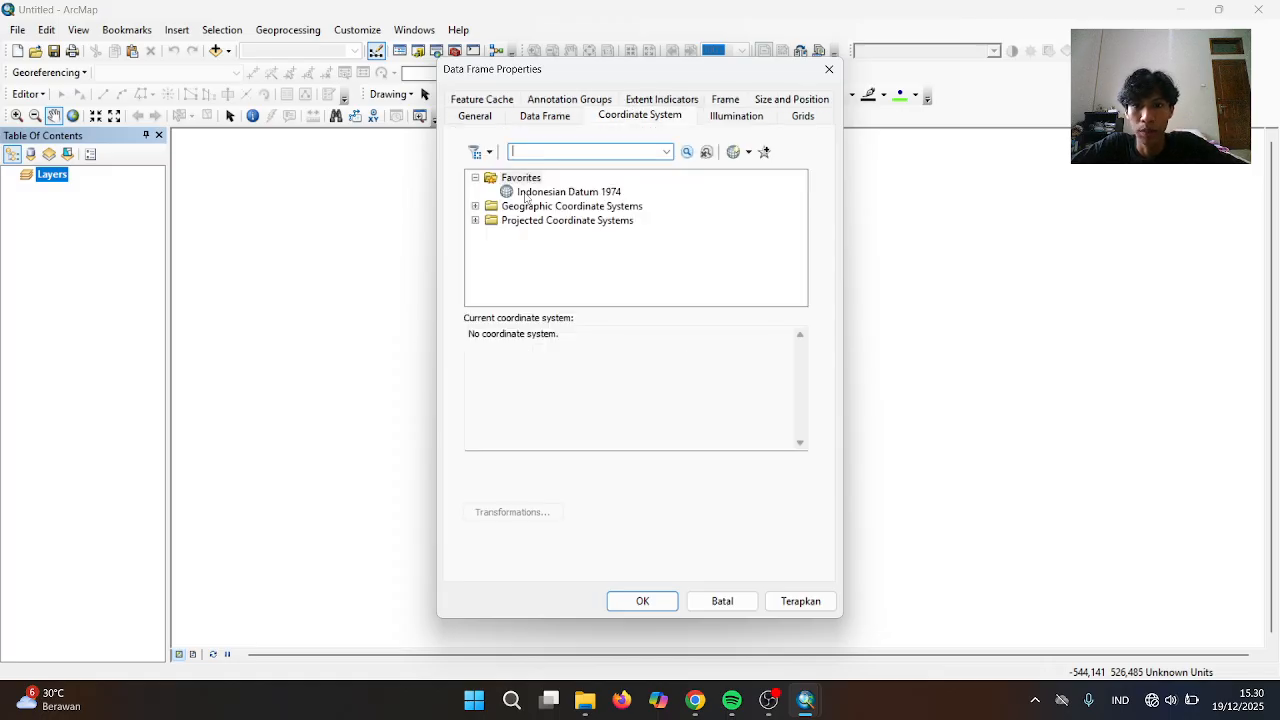
click(562, 193)
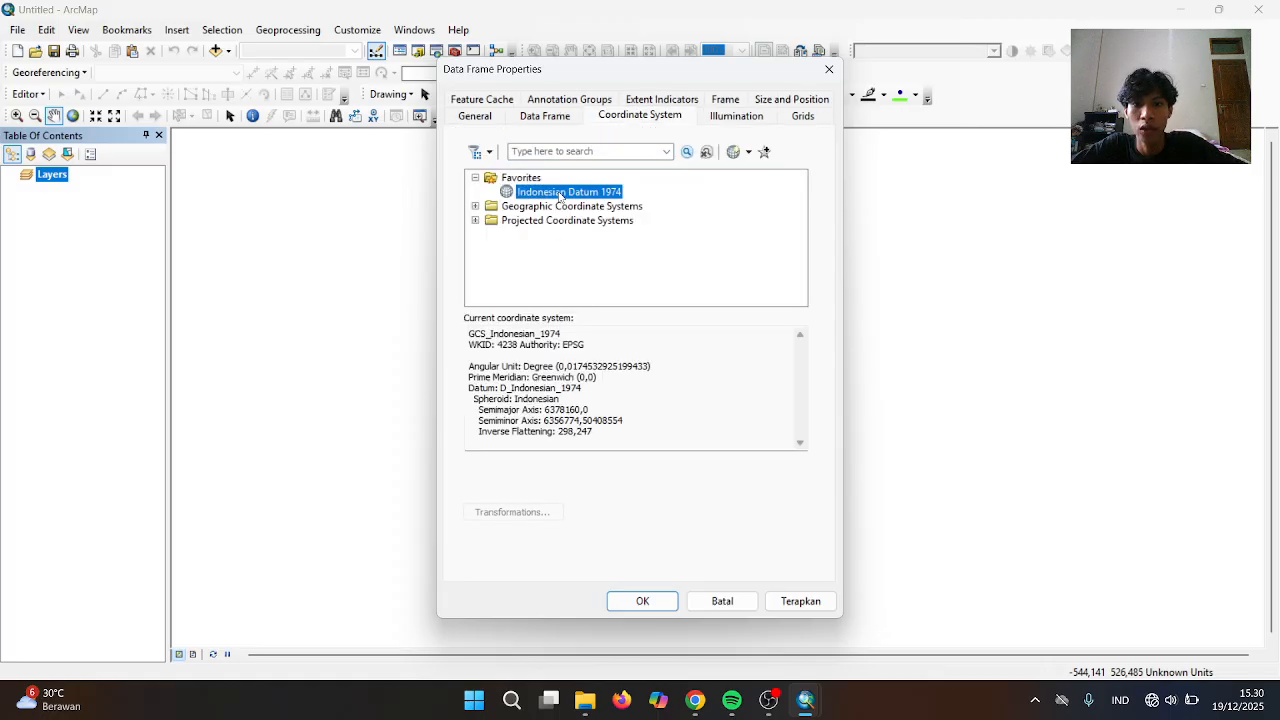
click(642, 601)
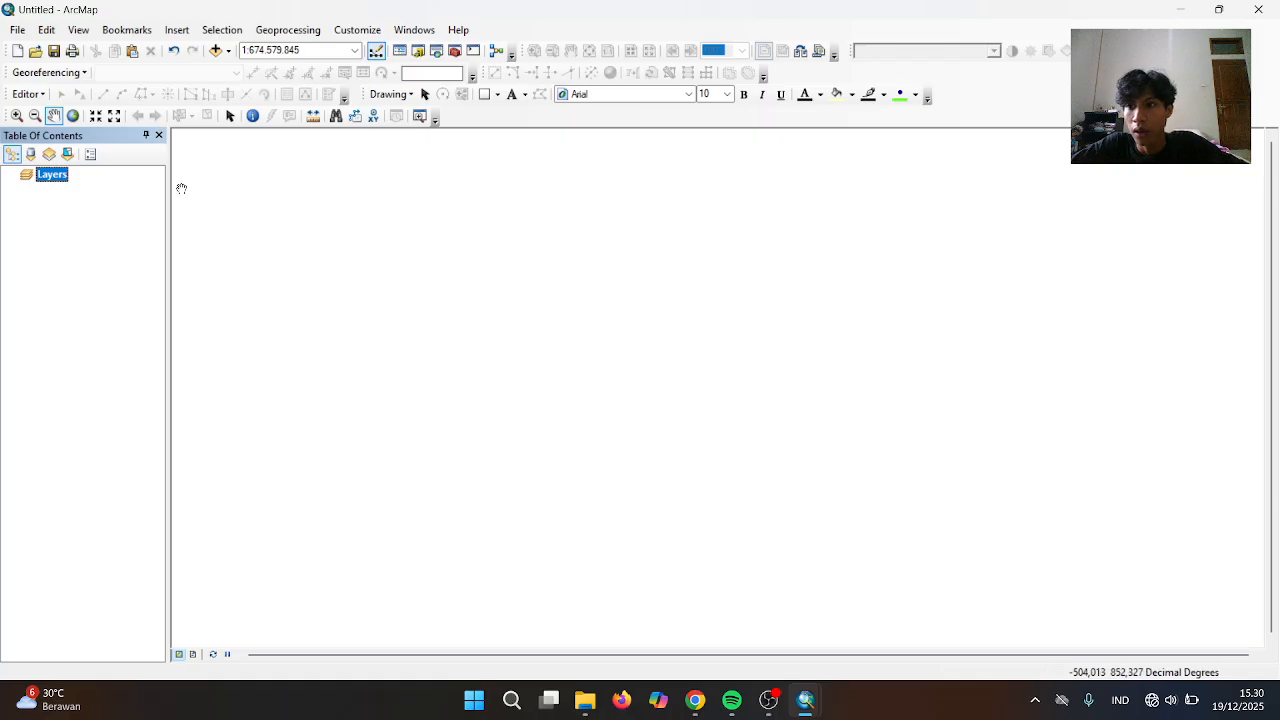
click(215, 50)
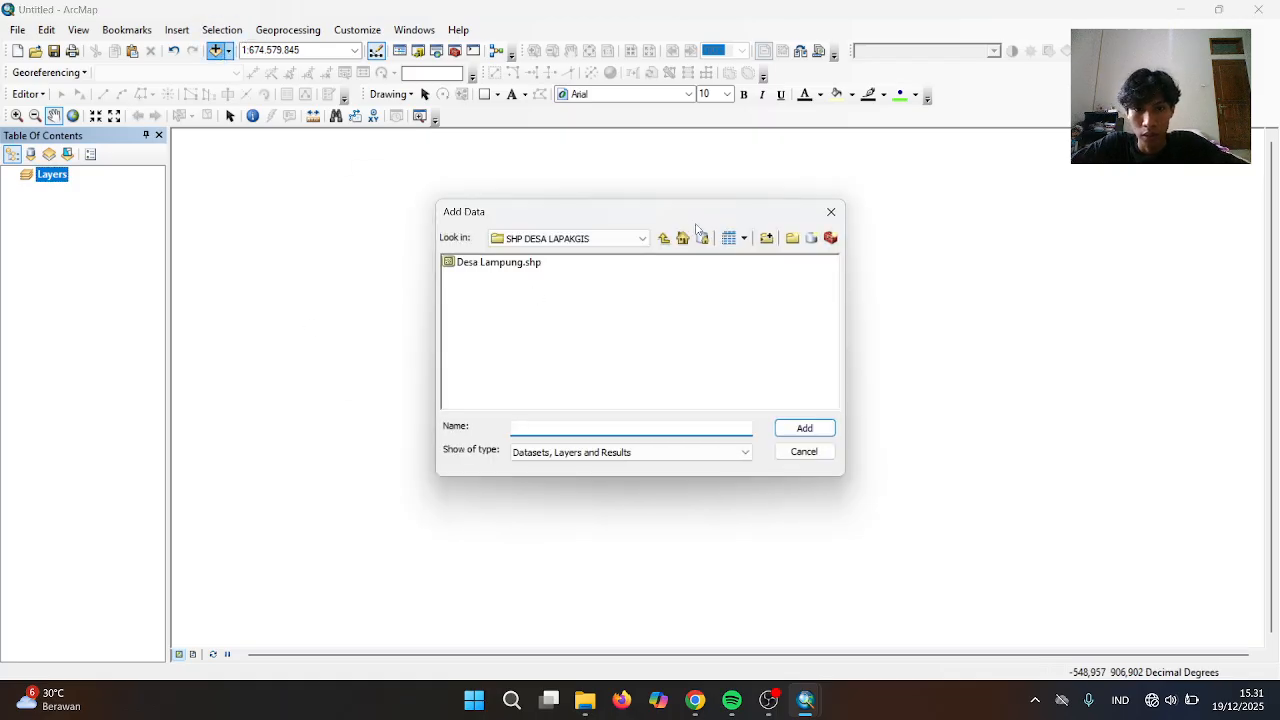
Add PETA WILAYAH KOTA METRO.tif from the UTS SIG documents folder to the map
click(642, 238)
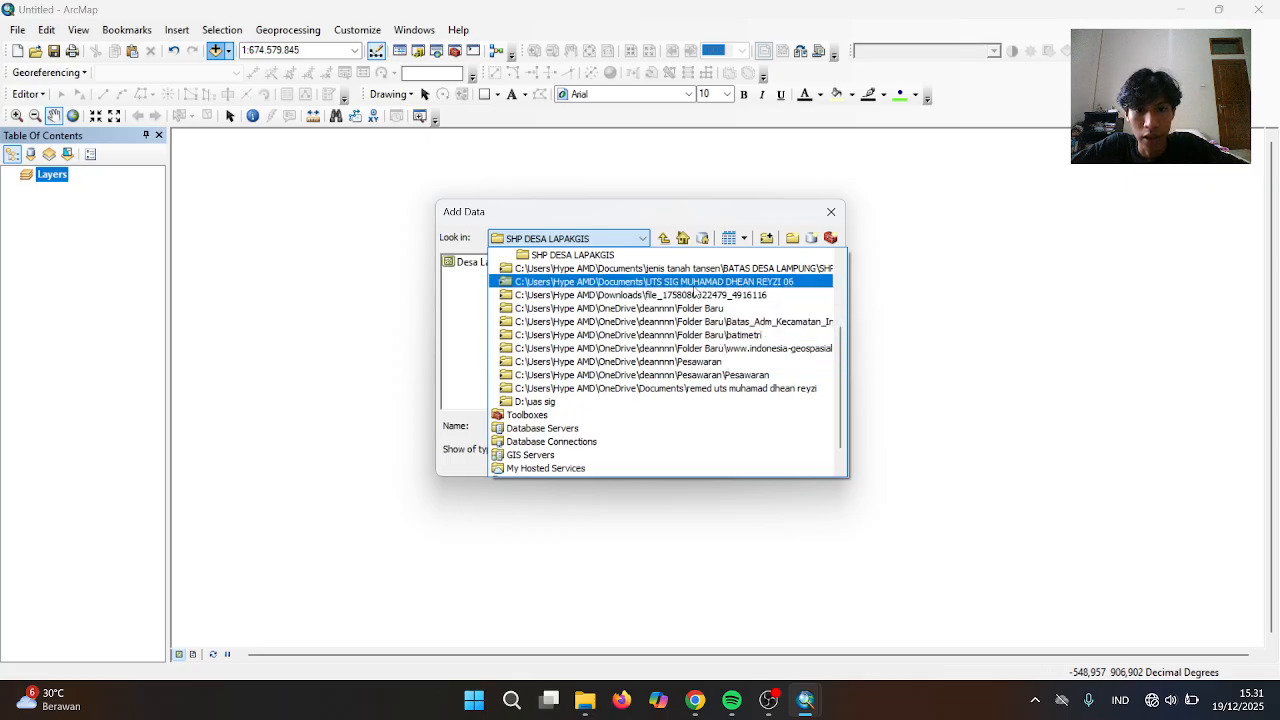
click(694, 288)
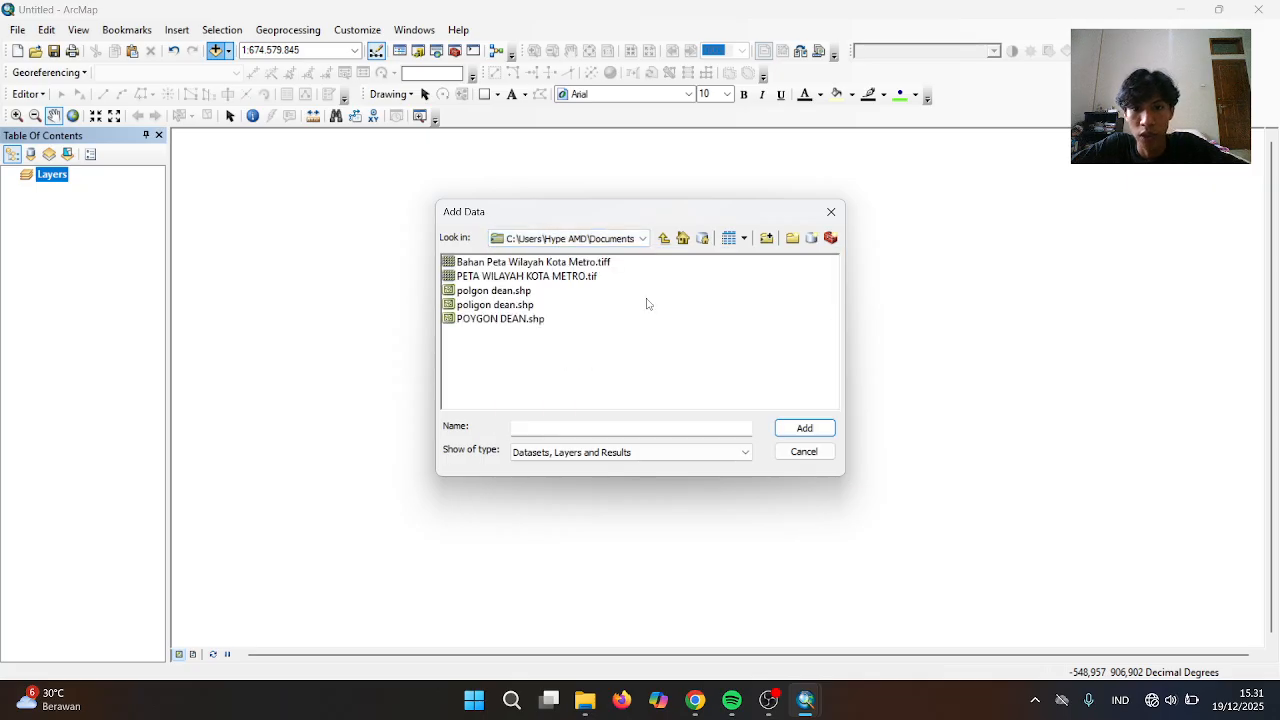
click(543, 279)
click(804, 429)
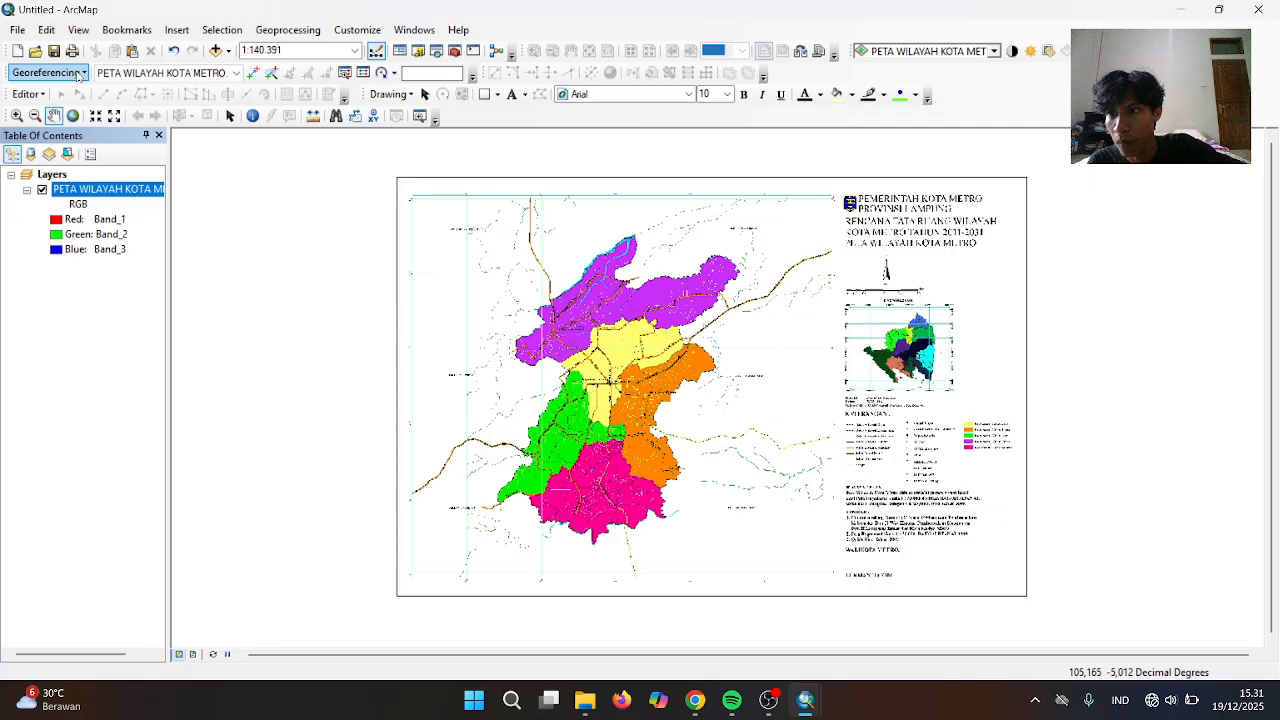
Check the Georeferencing menu options and close them without changes
click(78, 76)
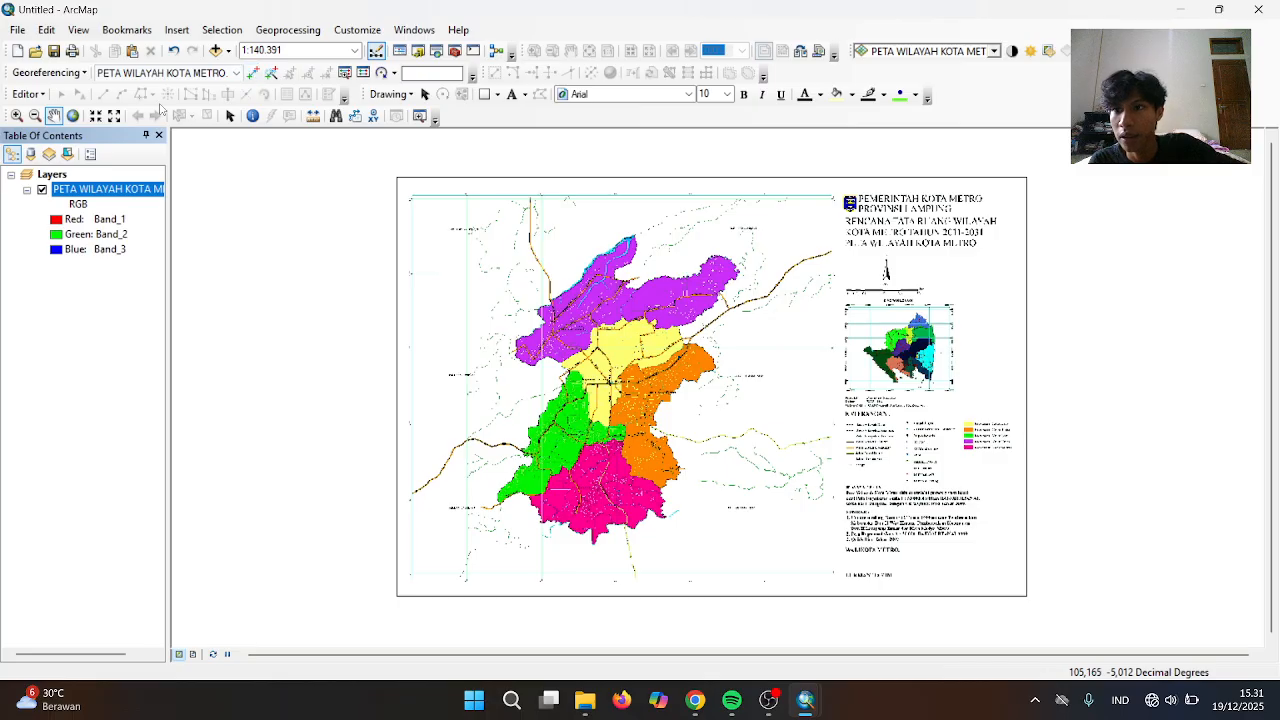
click(68, 76)
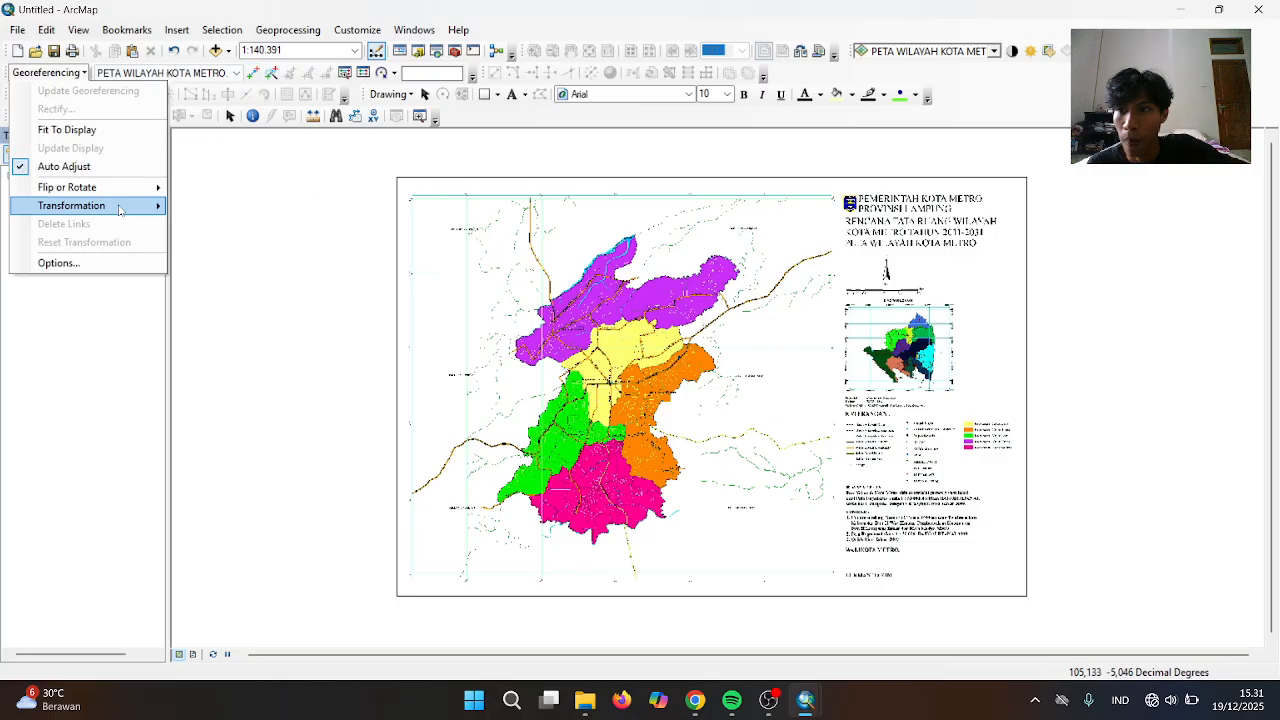
click(113, 315)
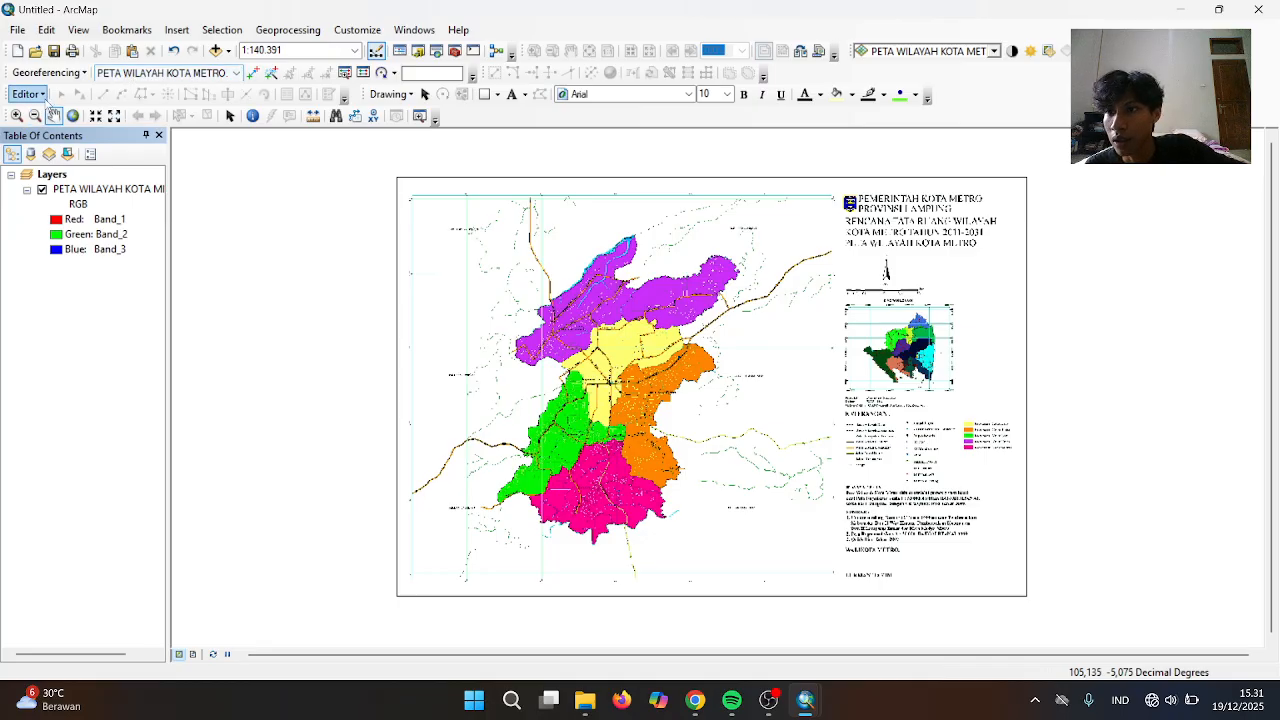
Add the poligon dean.shp shapefile to the map
click(215, 51)
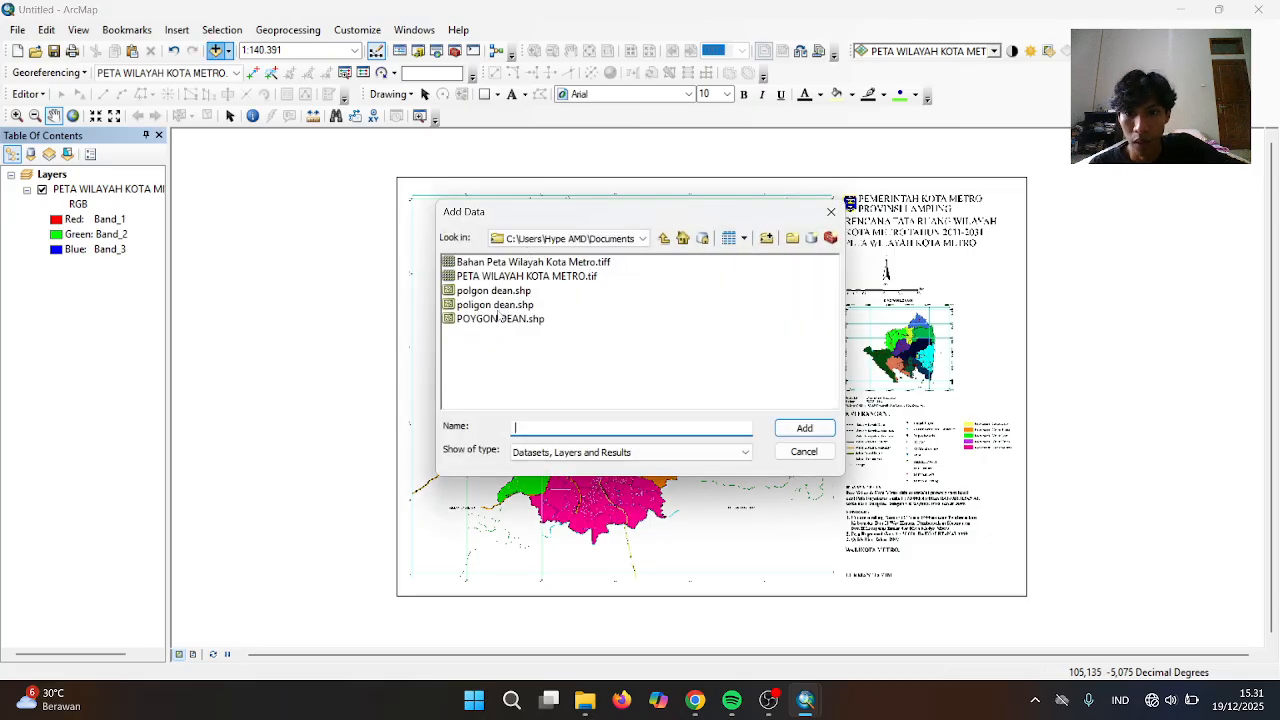
click(482, 305)
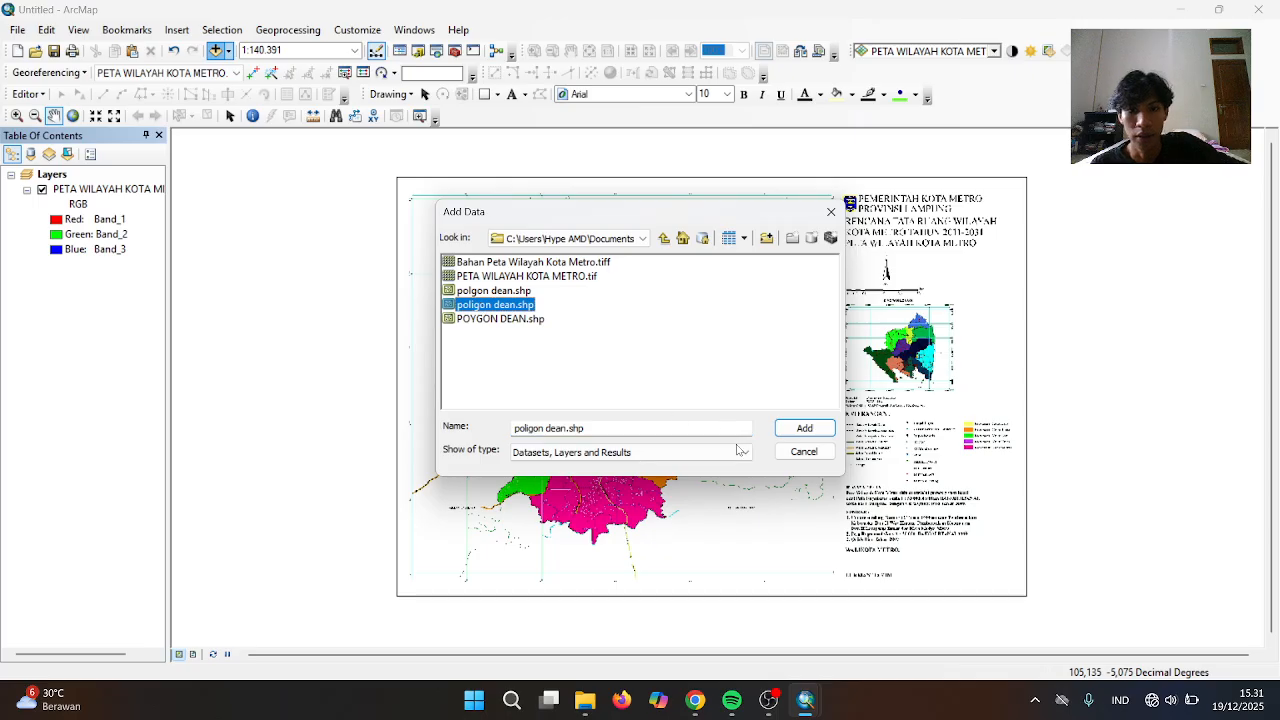
click(797, 428)
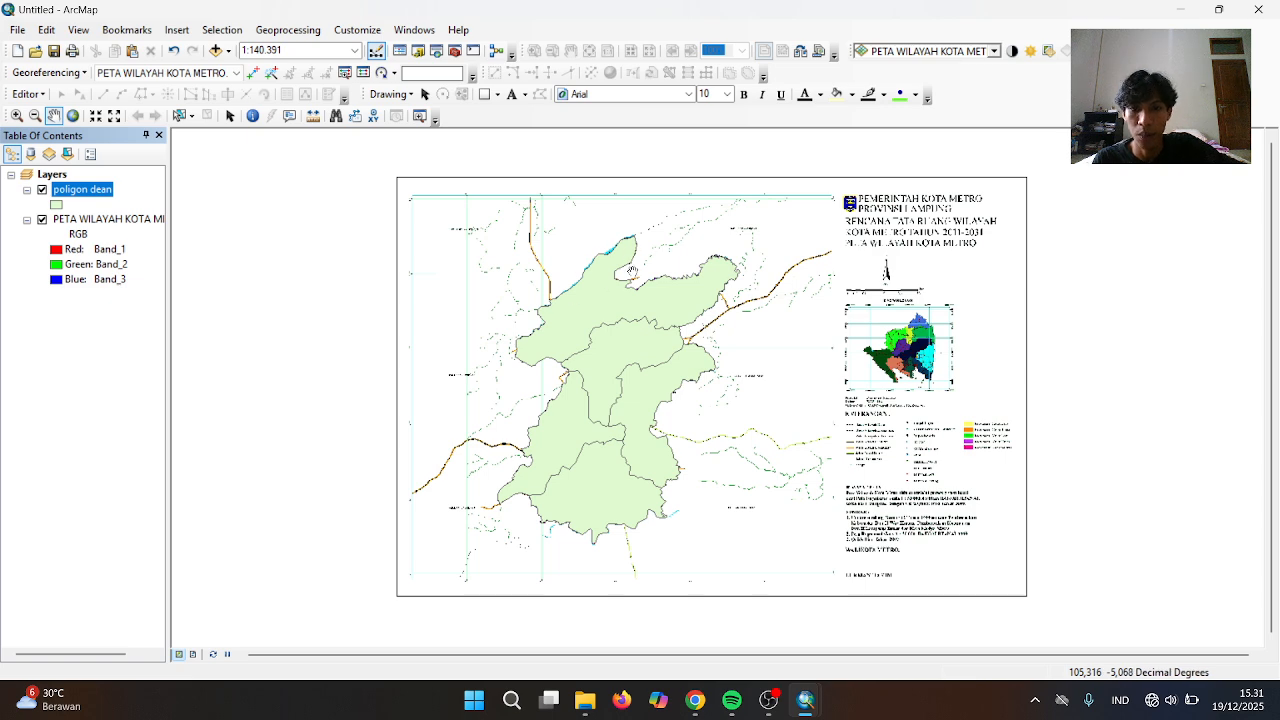
Label the poligon dean districts with kecamatan names and open the layer's properties
right_click(79, 192)
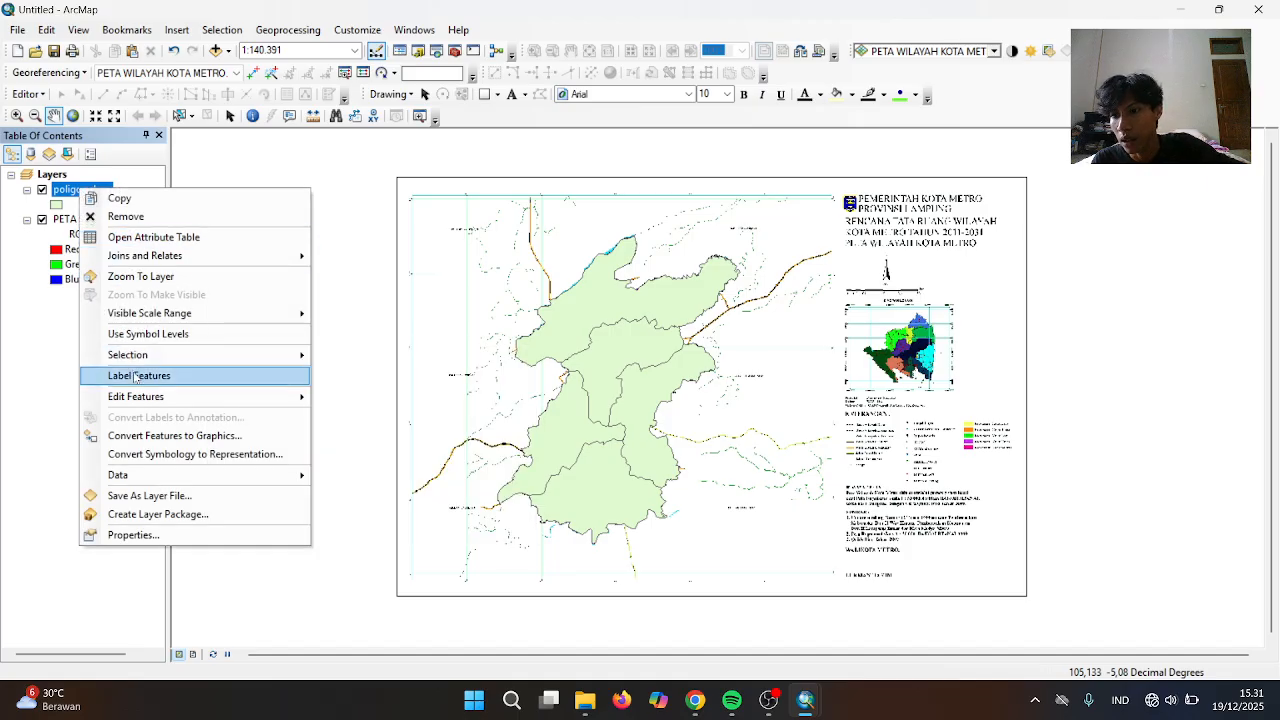
click(138, 375)
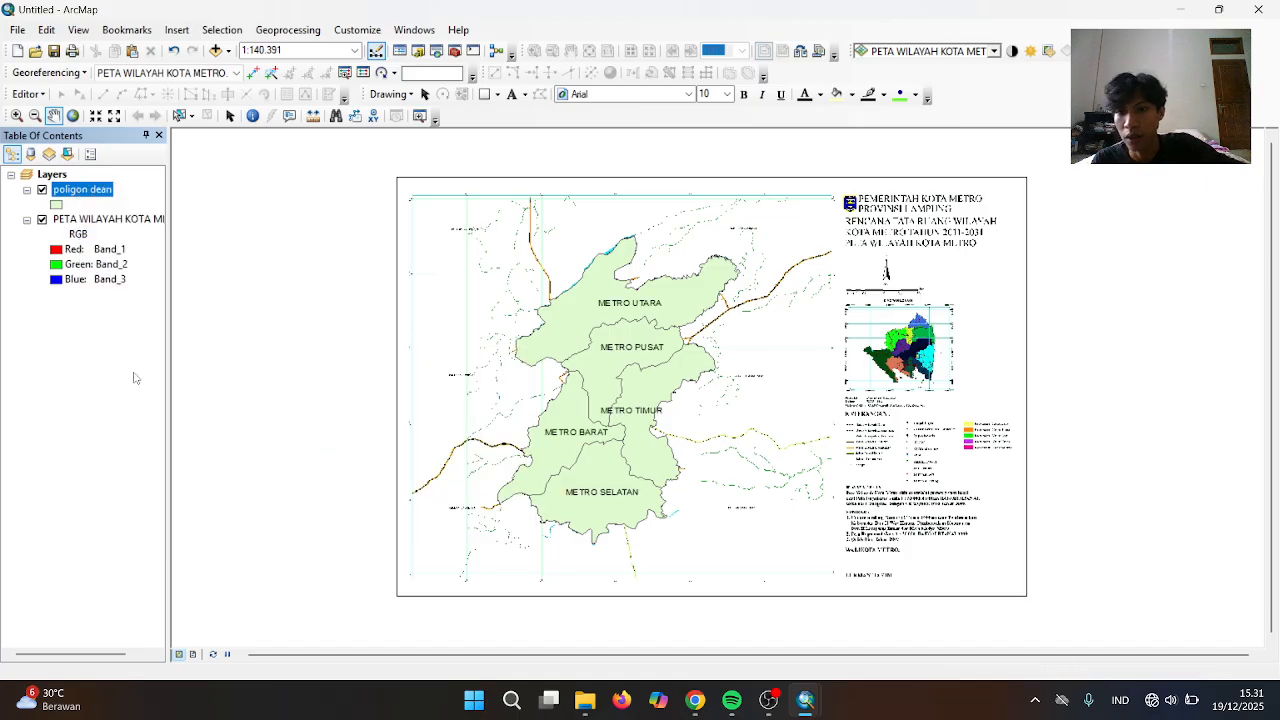
right_click(89, 199)
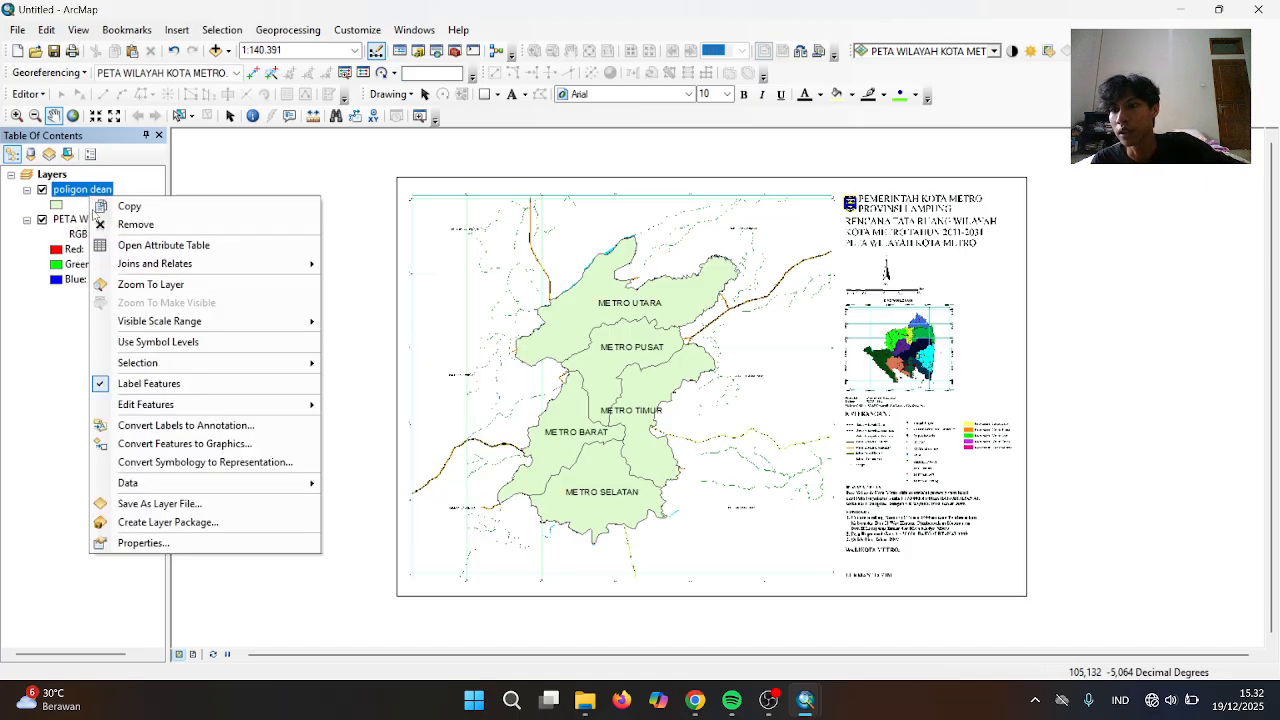
click(169, 543)
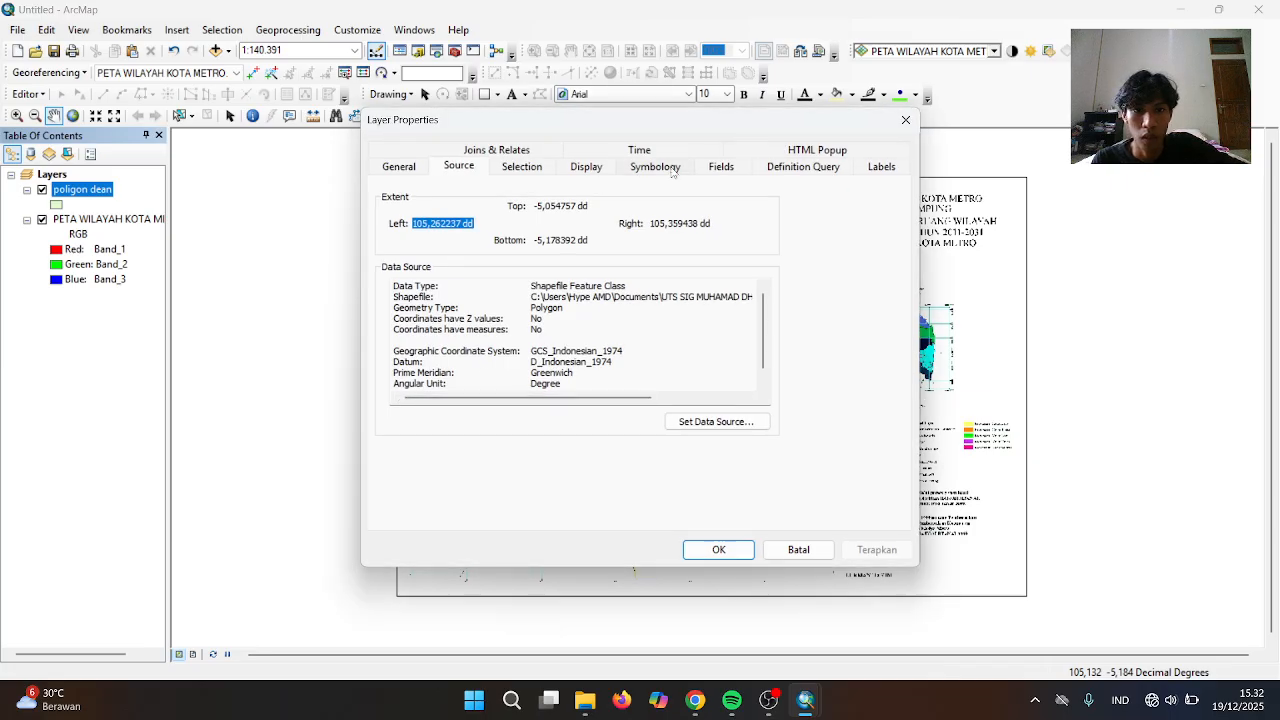
Symbolise poligon dean by unique kecamatan values, adding all five districts as categories
click(656, 168)
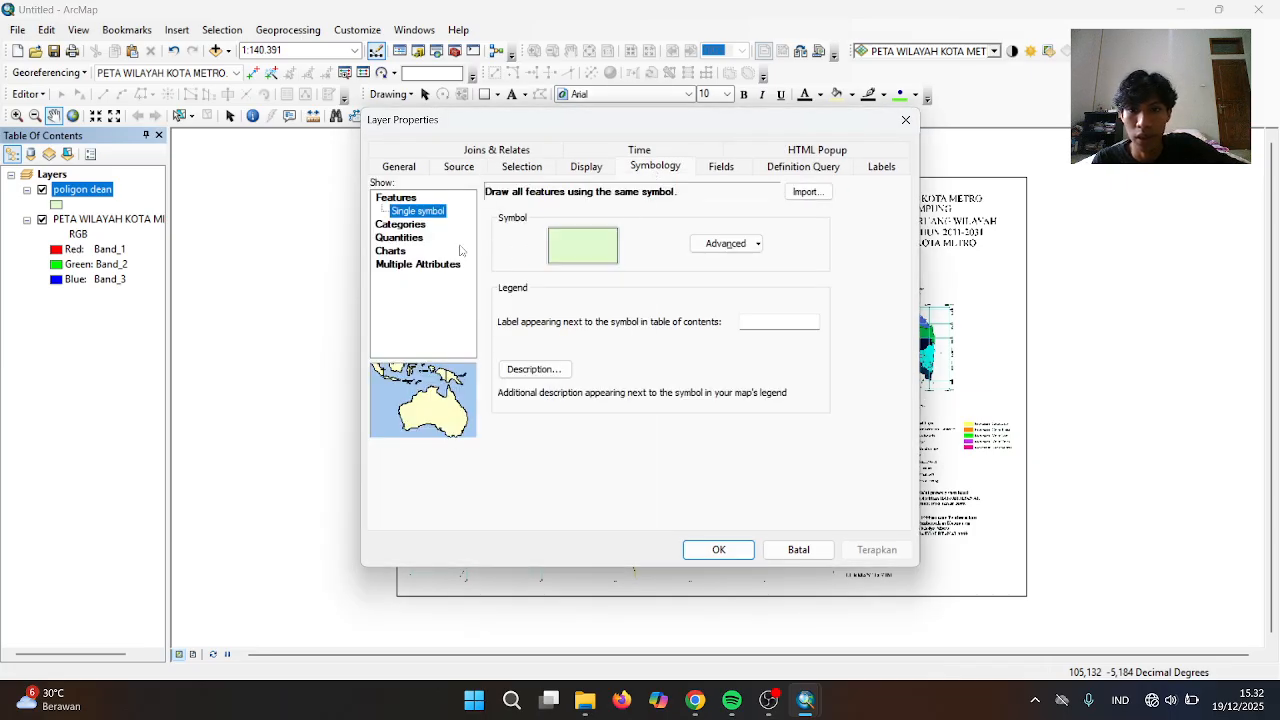
click(410, 226)
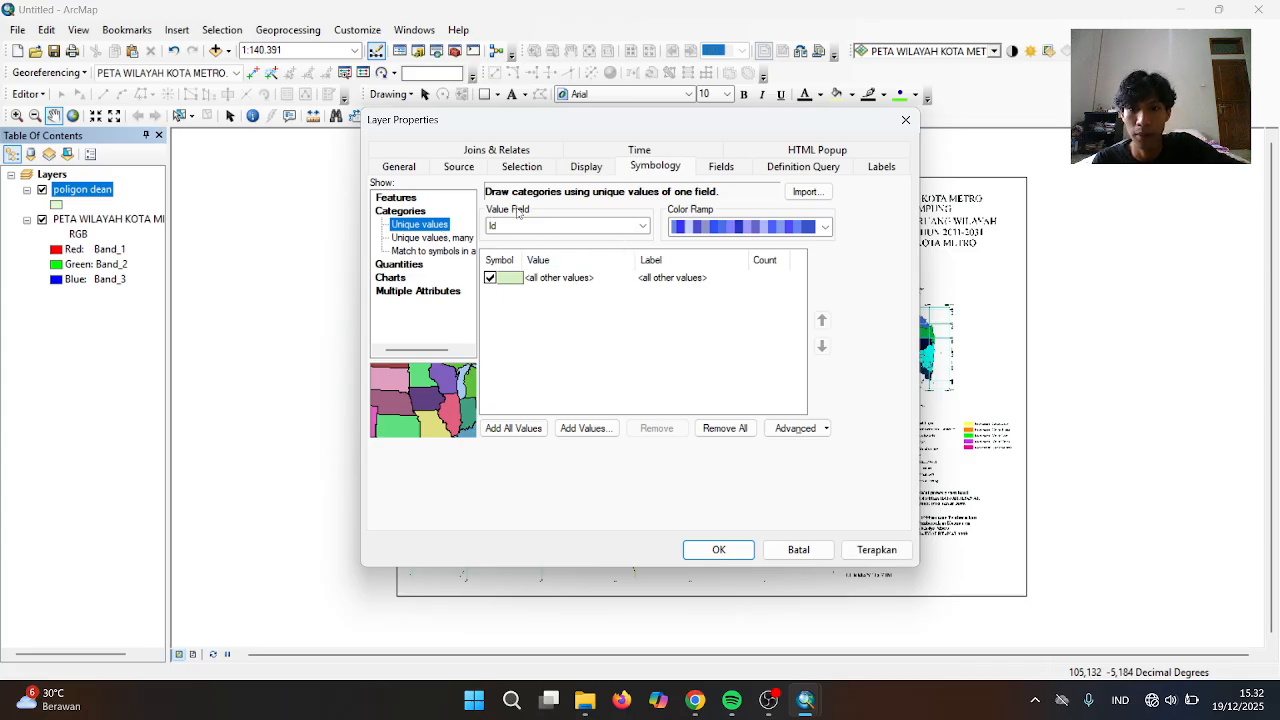
click(642, 226)
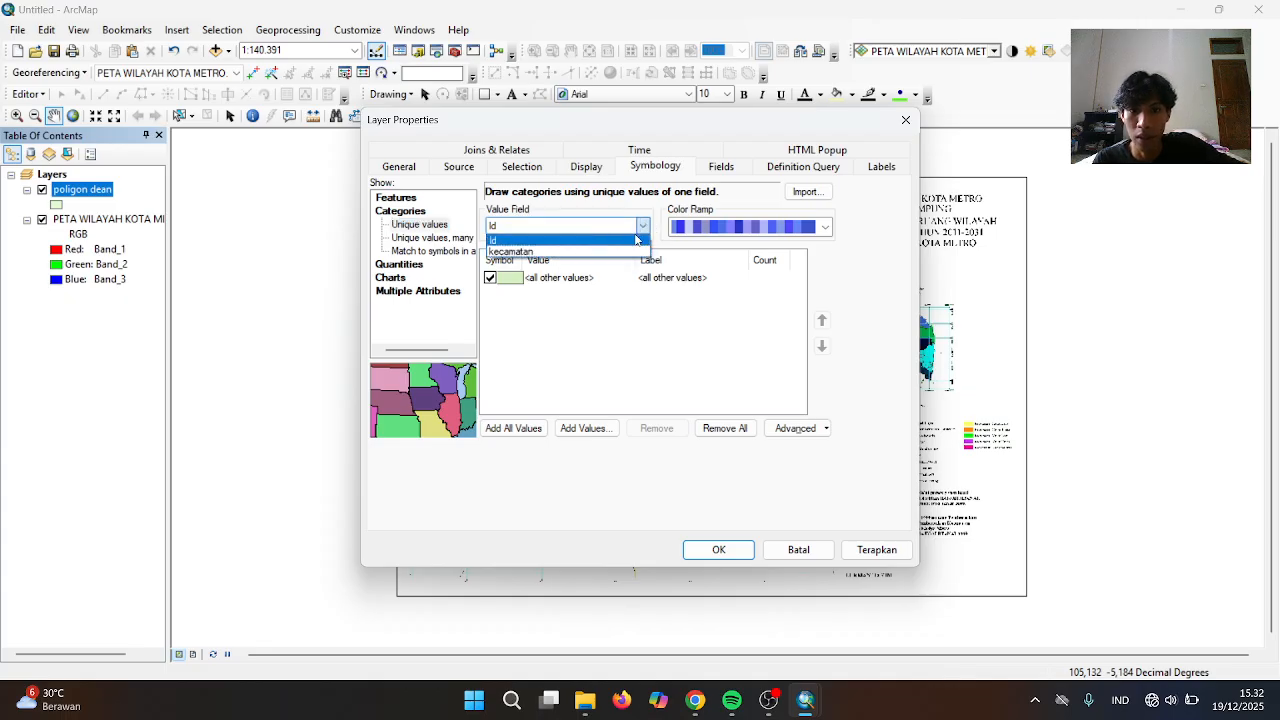
click(606, 251)
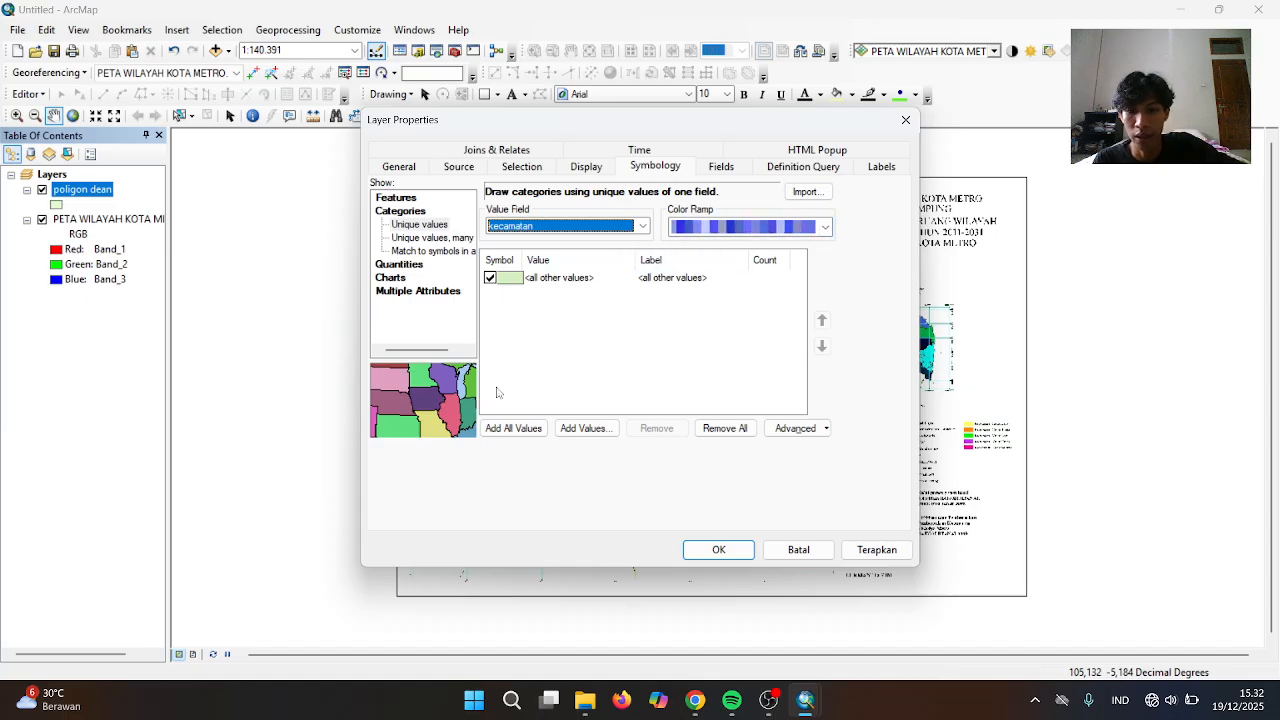
click(505, 429)
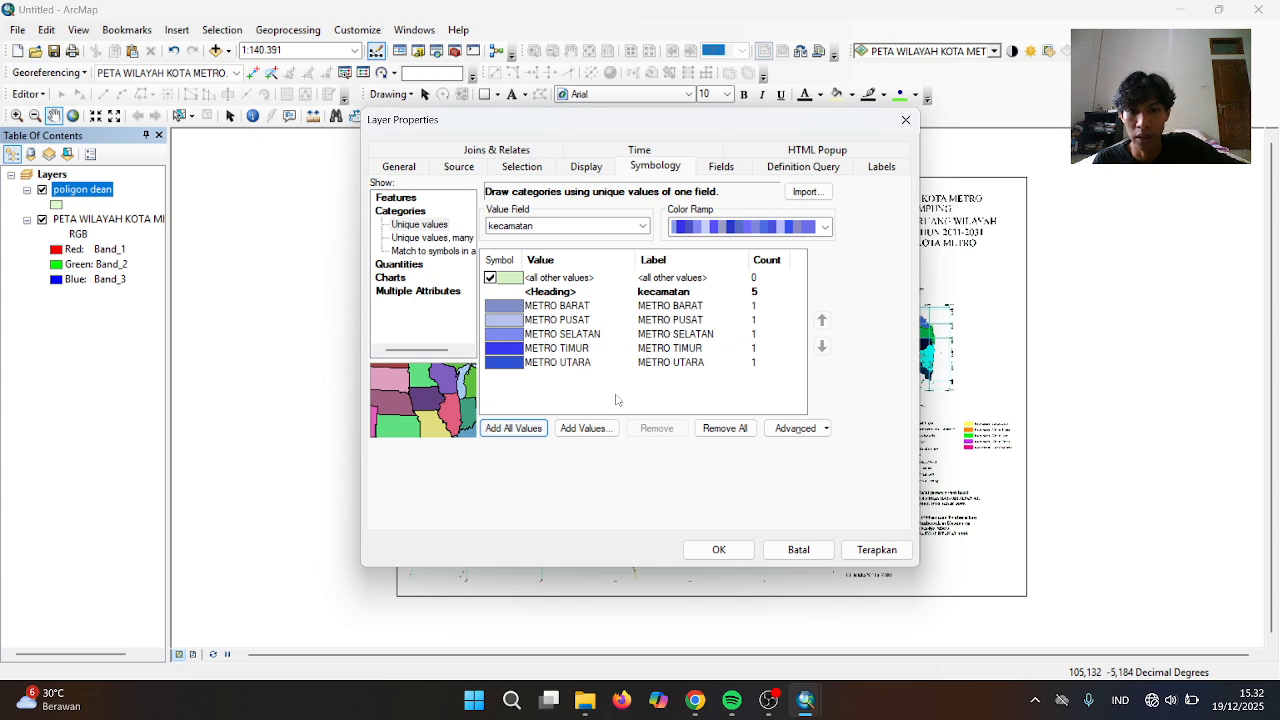
click(720, 550)
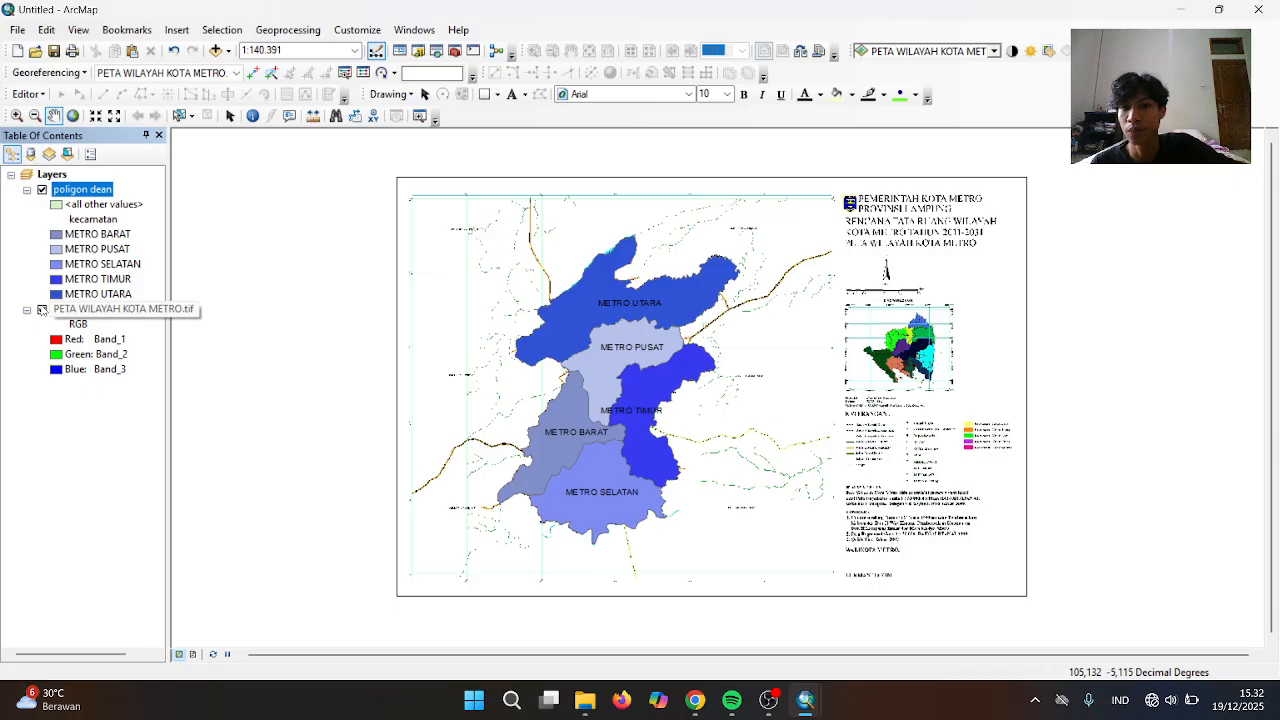
Hide the raster and set the page to A4 landscape in centimeters, scaling elements proportionally
click(42, 310)
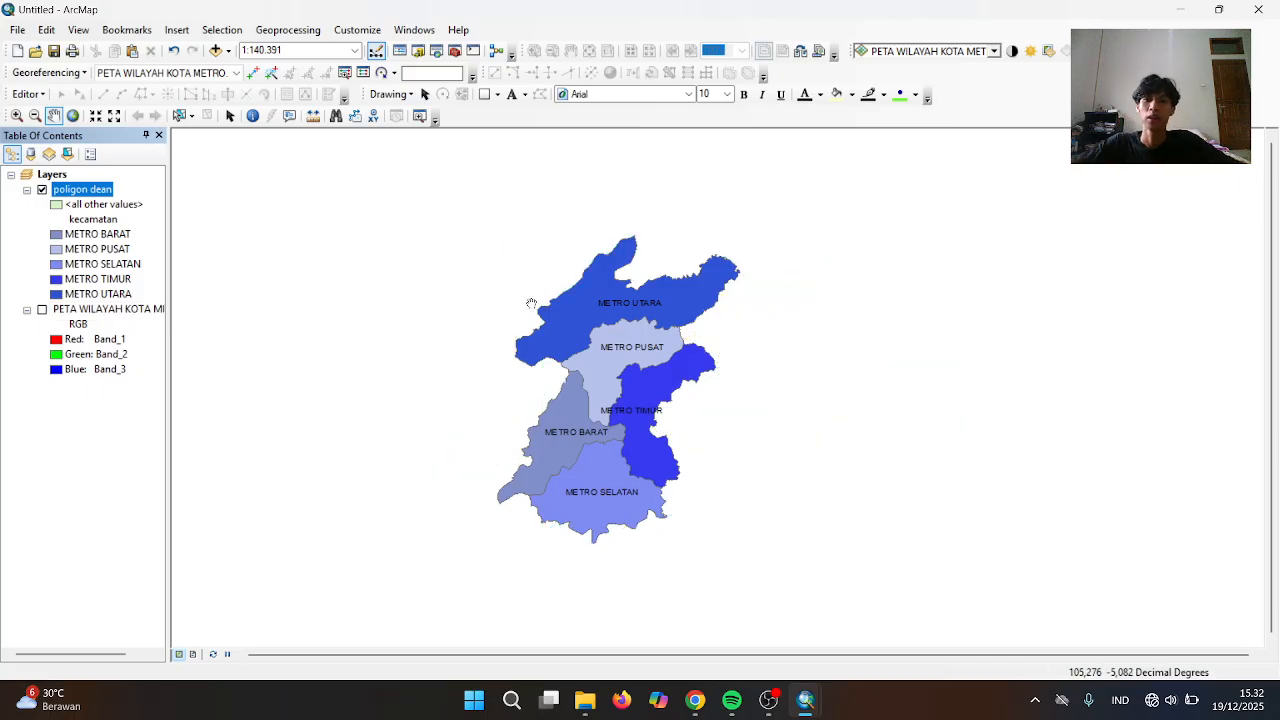
click(22, 32)
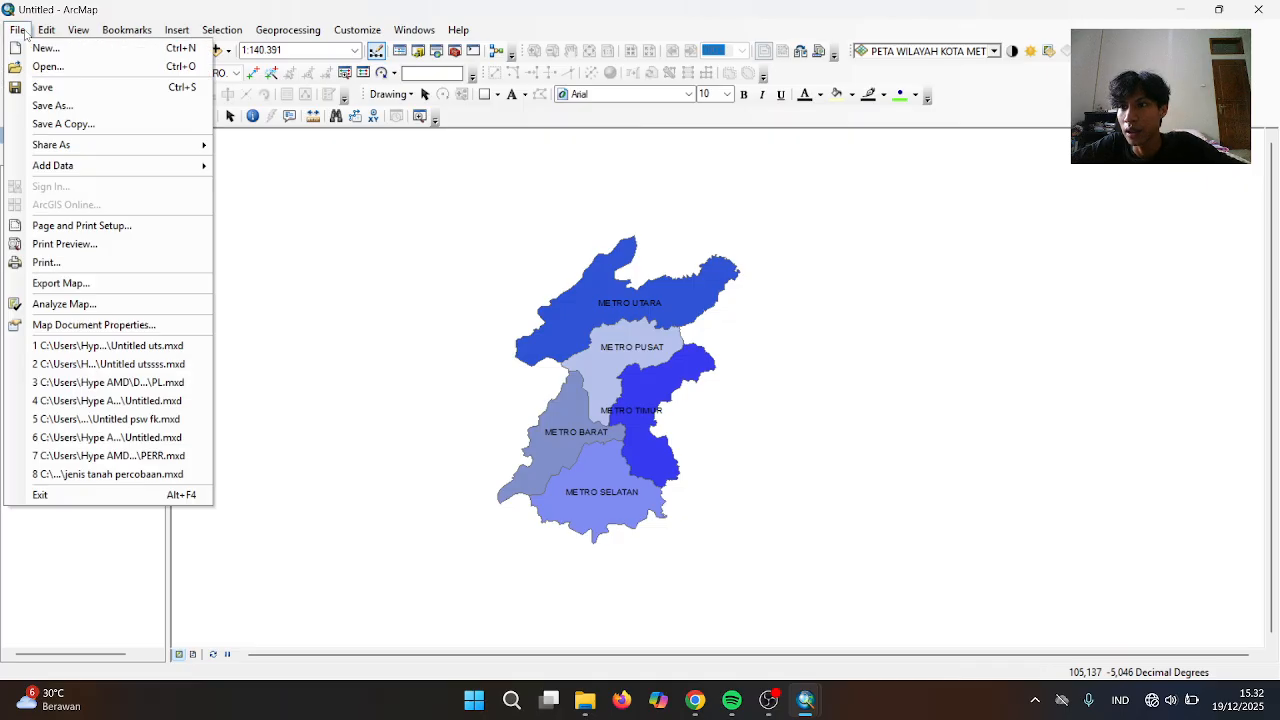
click(66, 225)
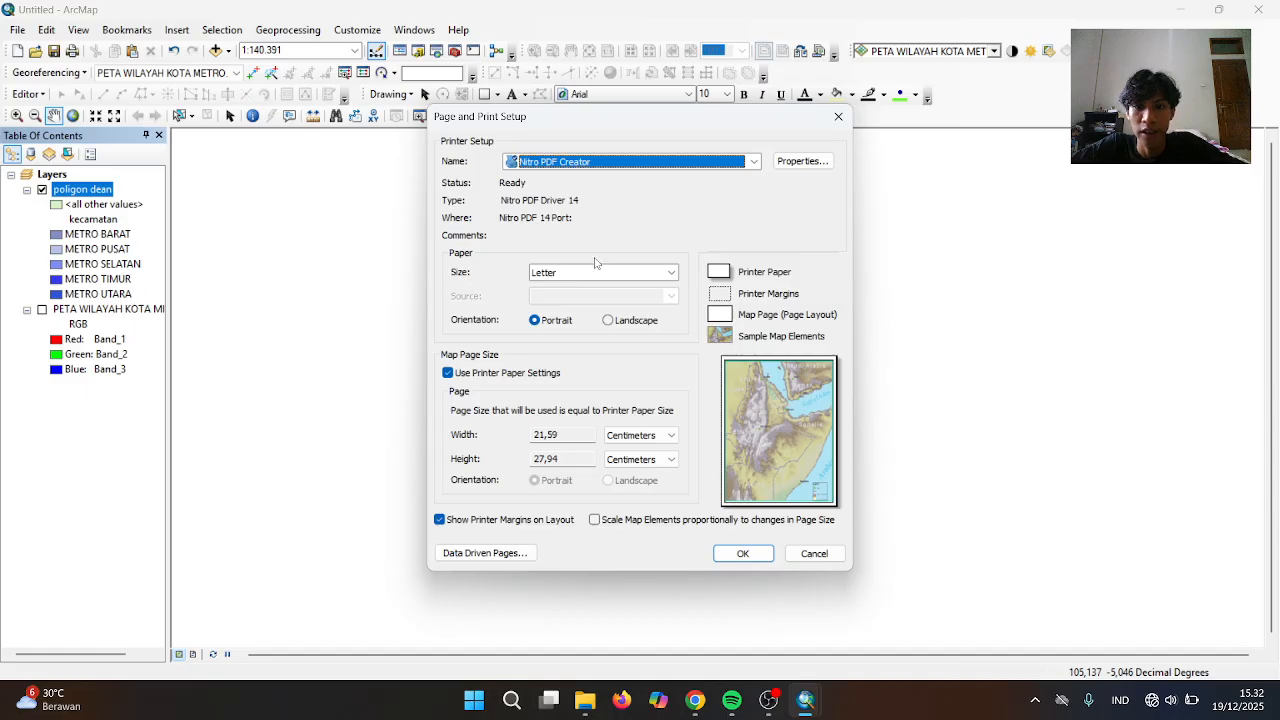
click(671, 272)
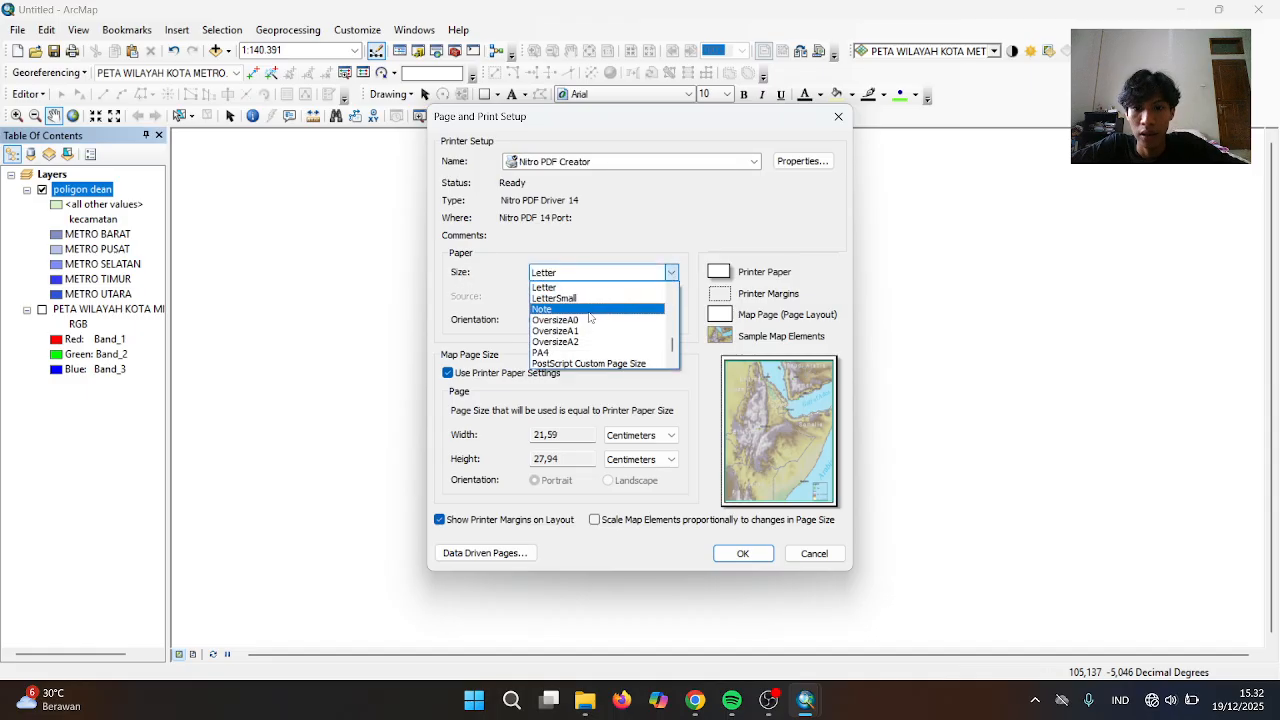
click(672, 321)
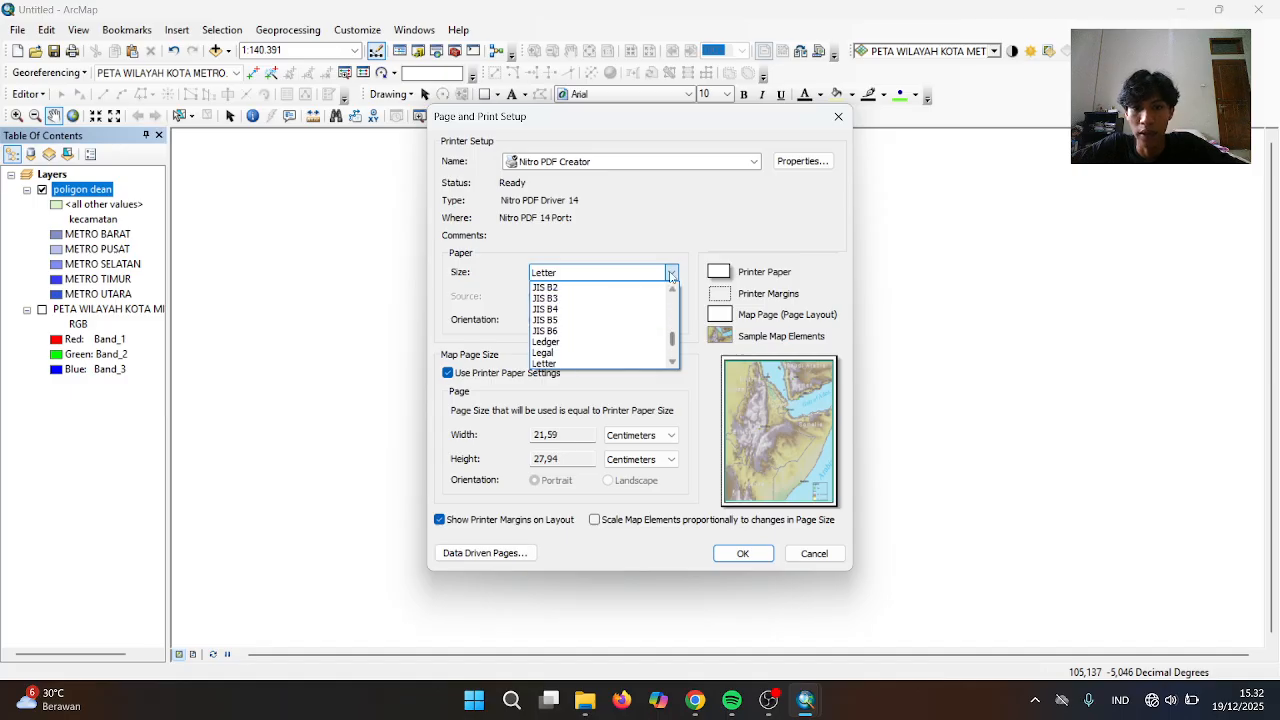
drag(672, 288, 674, 290)
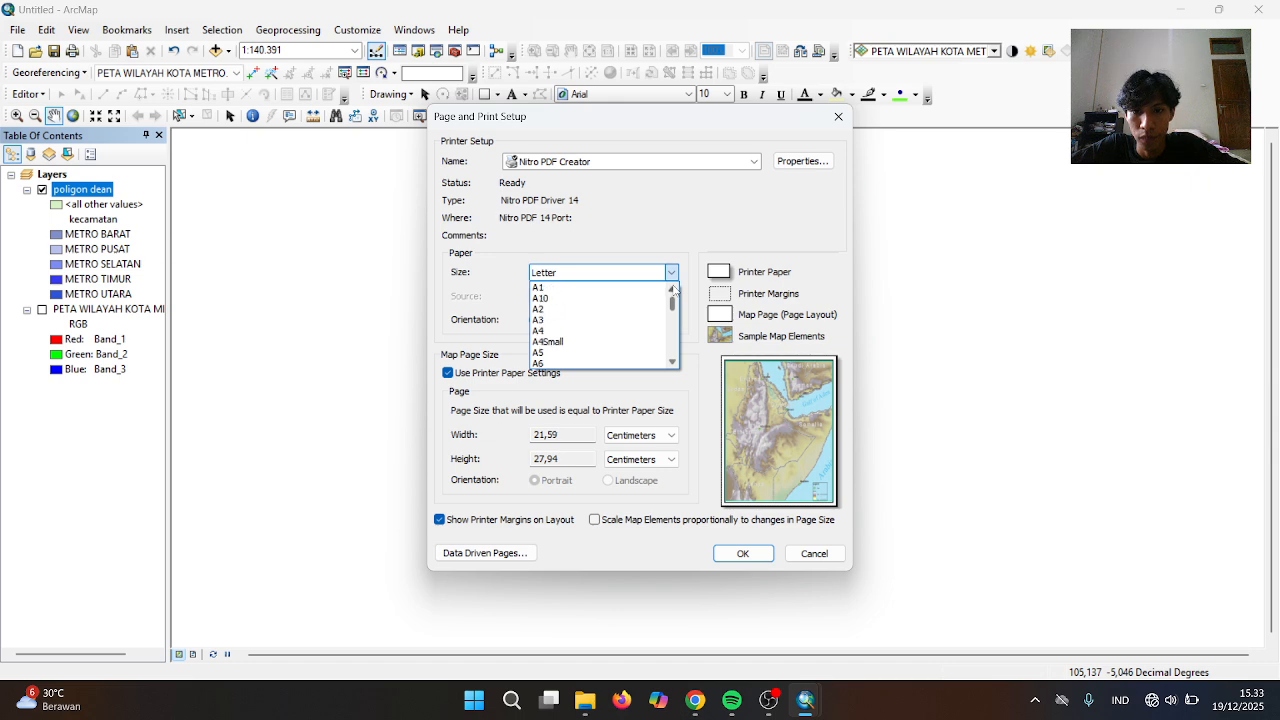
click(537, 331)
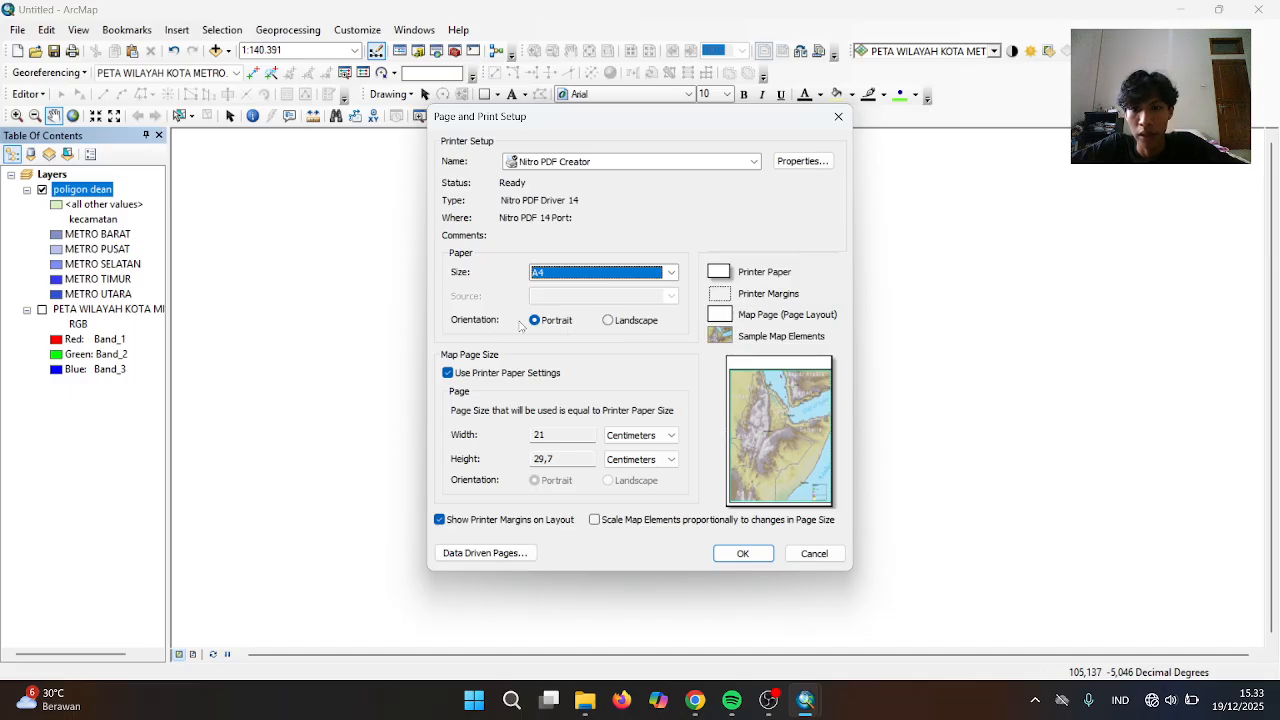
click(607, 321)
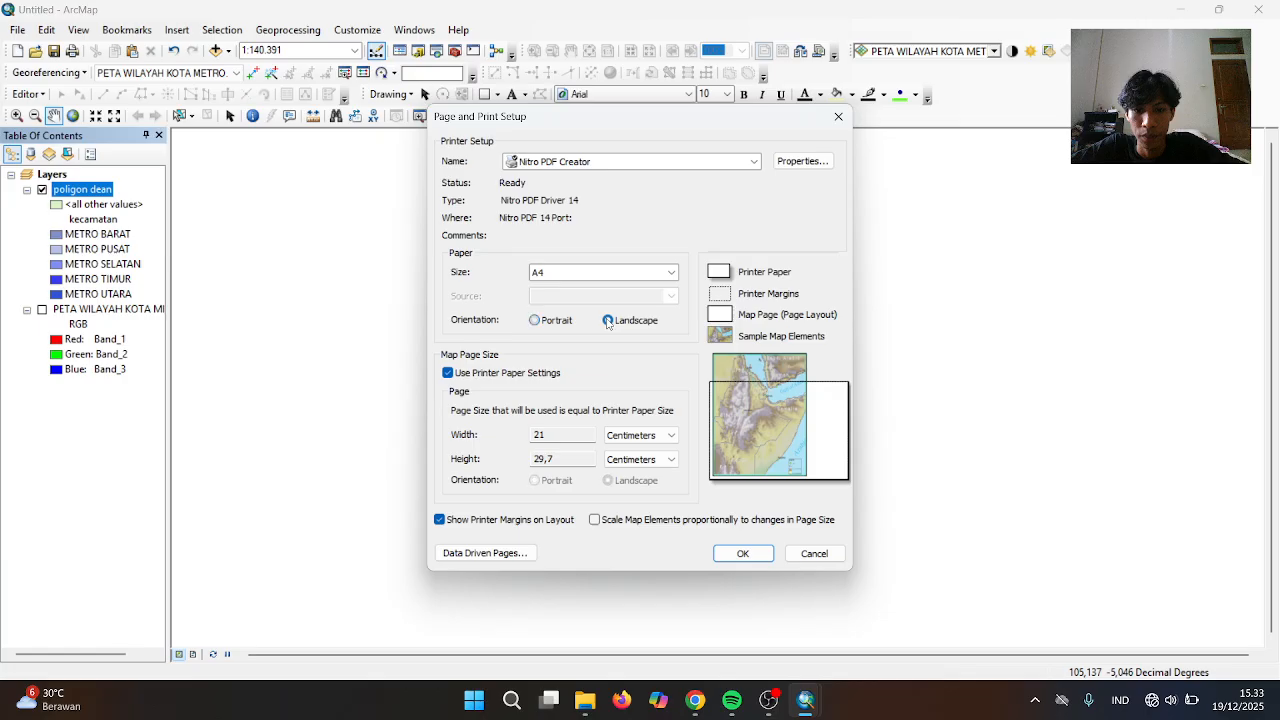
click(671, 436)
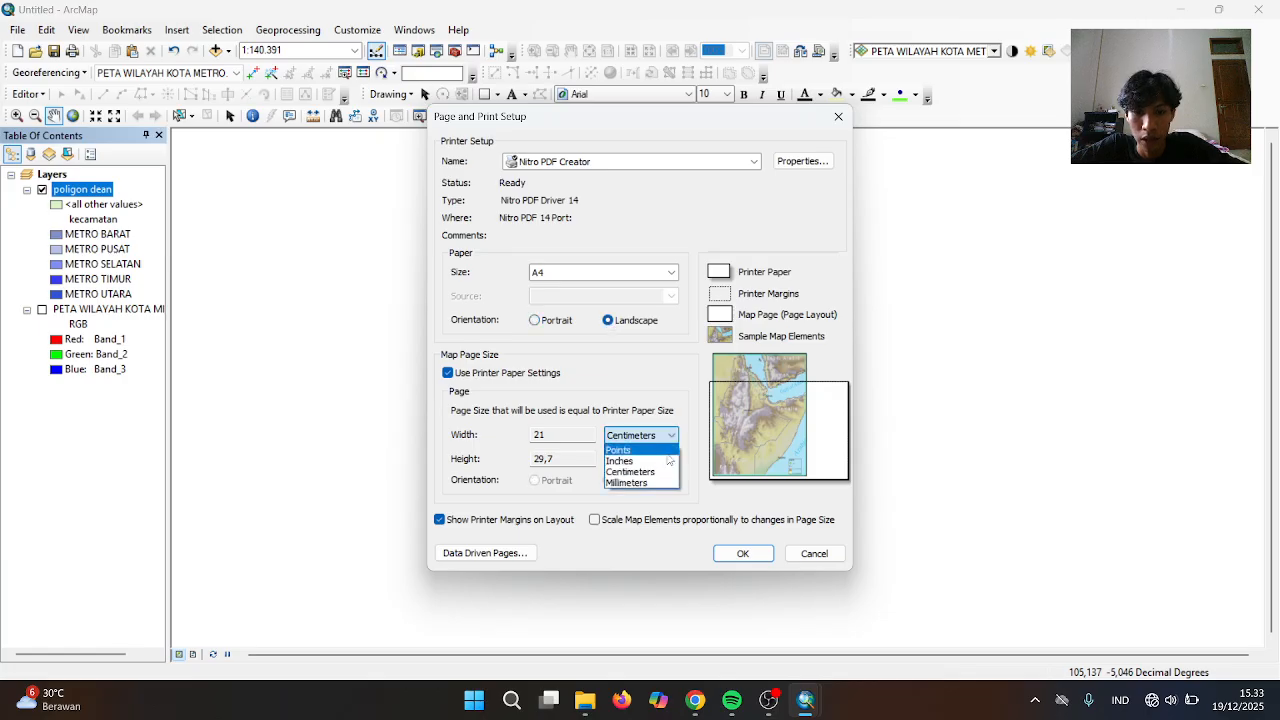
click(677, 427)
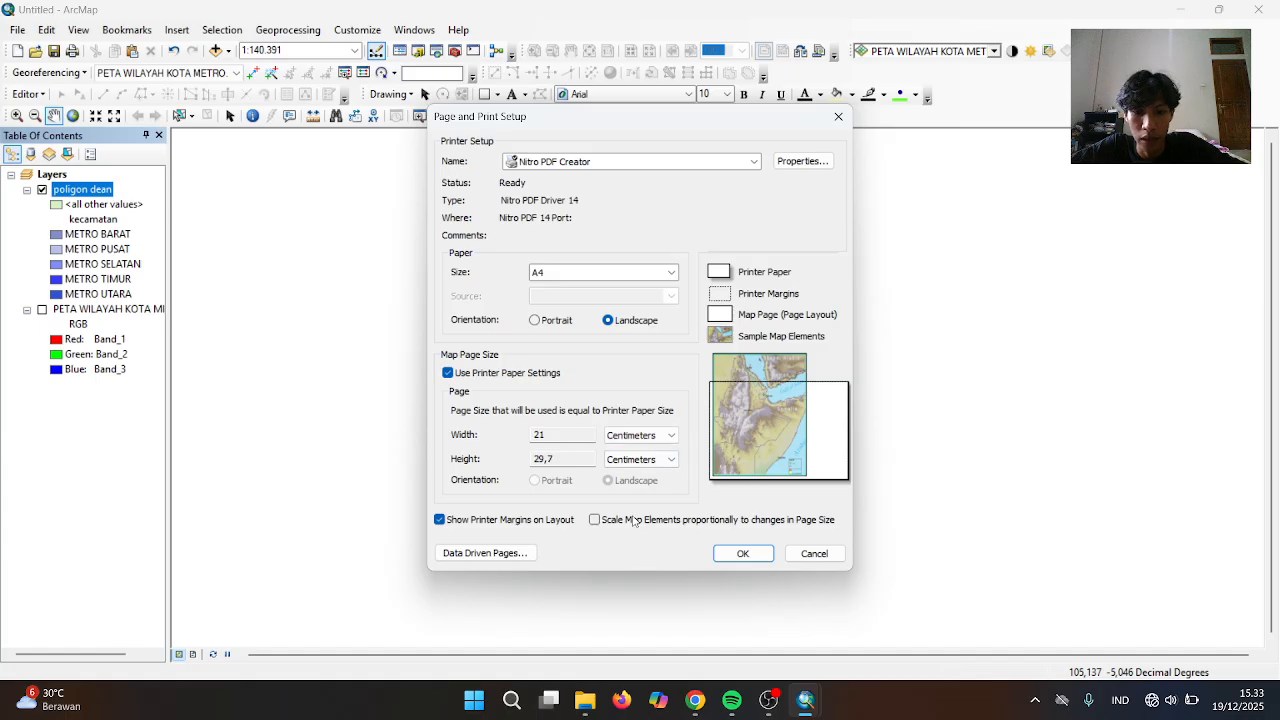
click(594, 520)
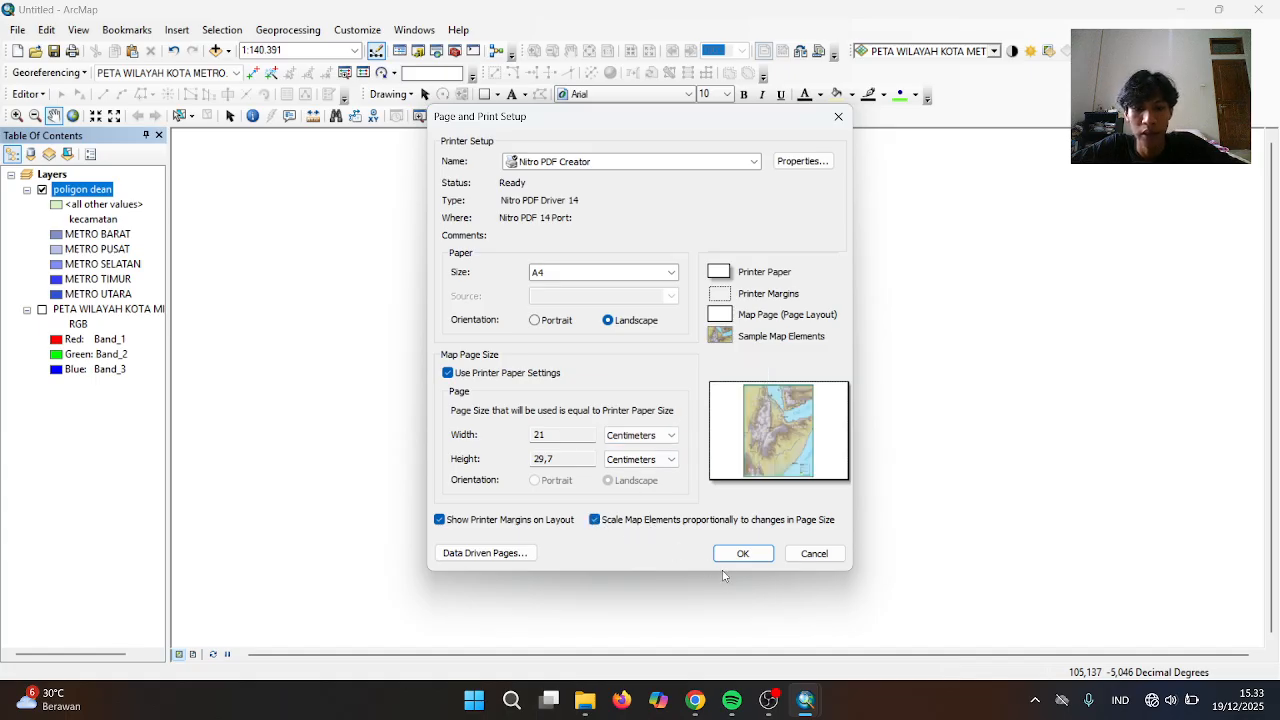
click(743, 553)
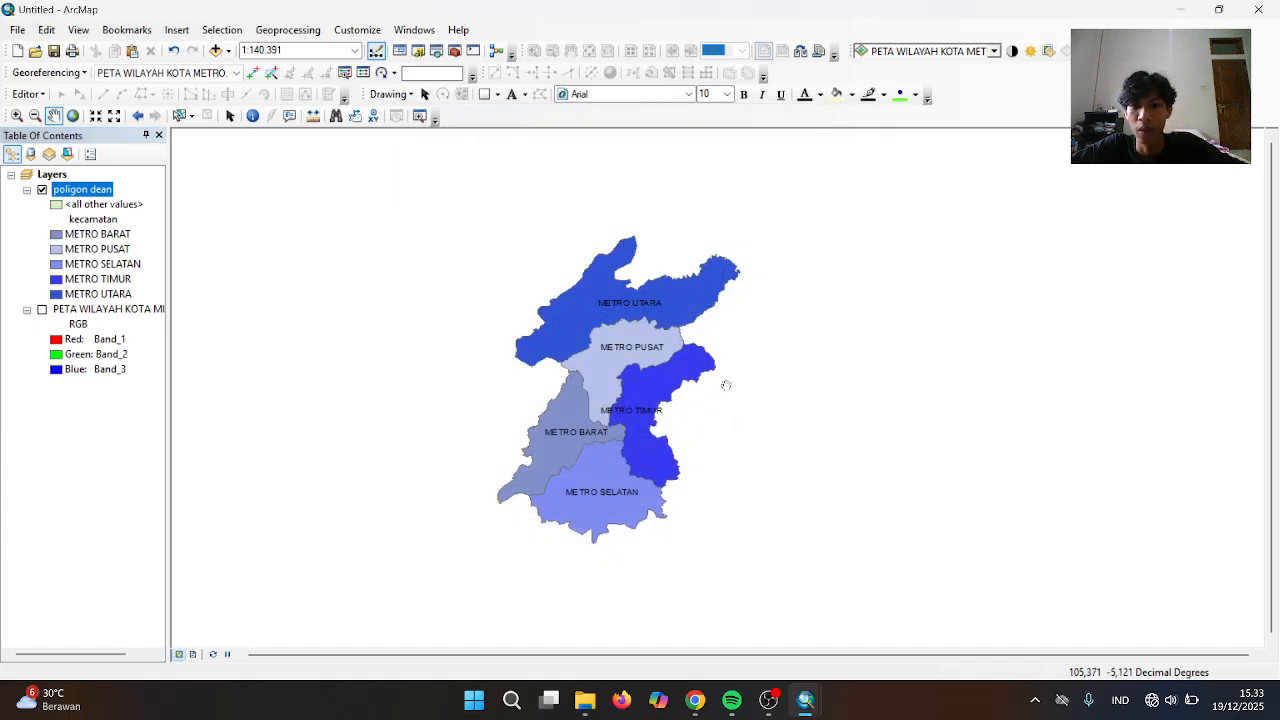
drag(566, 394, 590, 394)
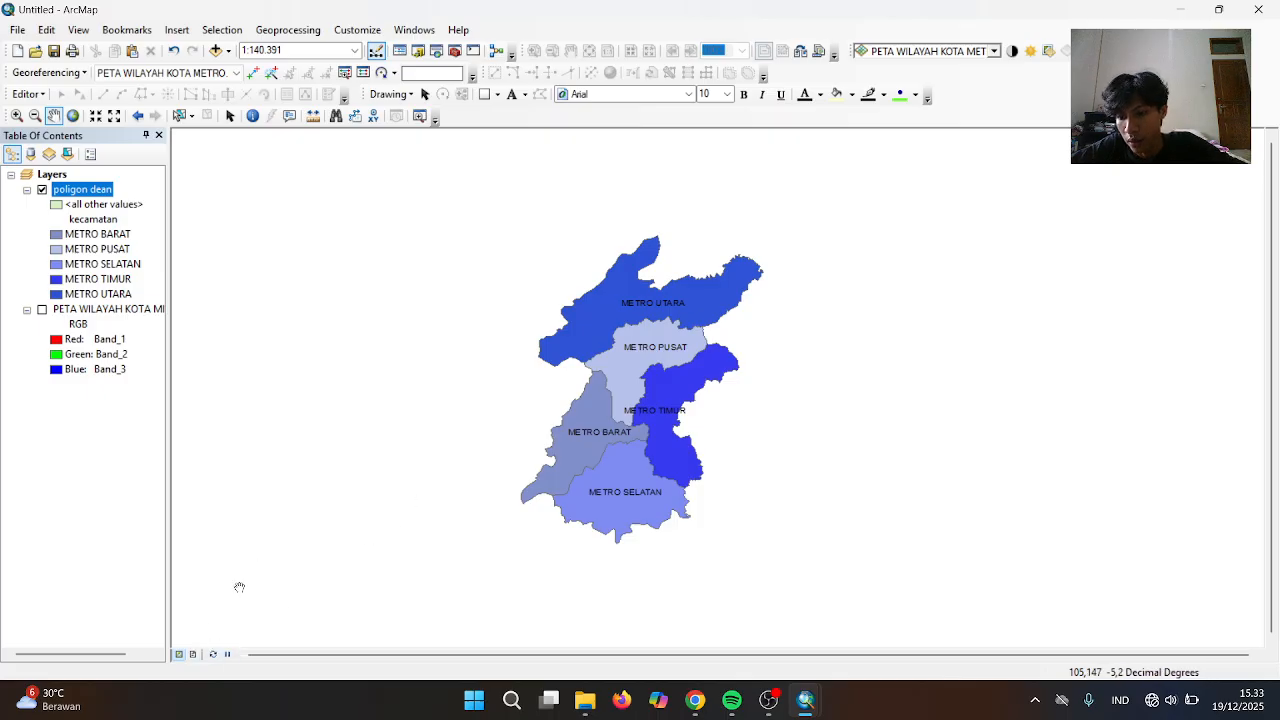
In layout view, shift the map frame left and draw a rectangle of about 28.96 × 20.33 cm covering the page
click(194, 655)
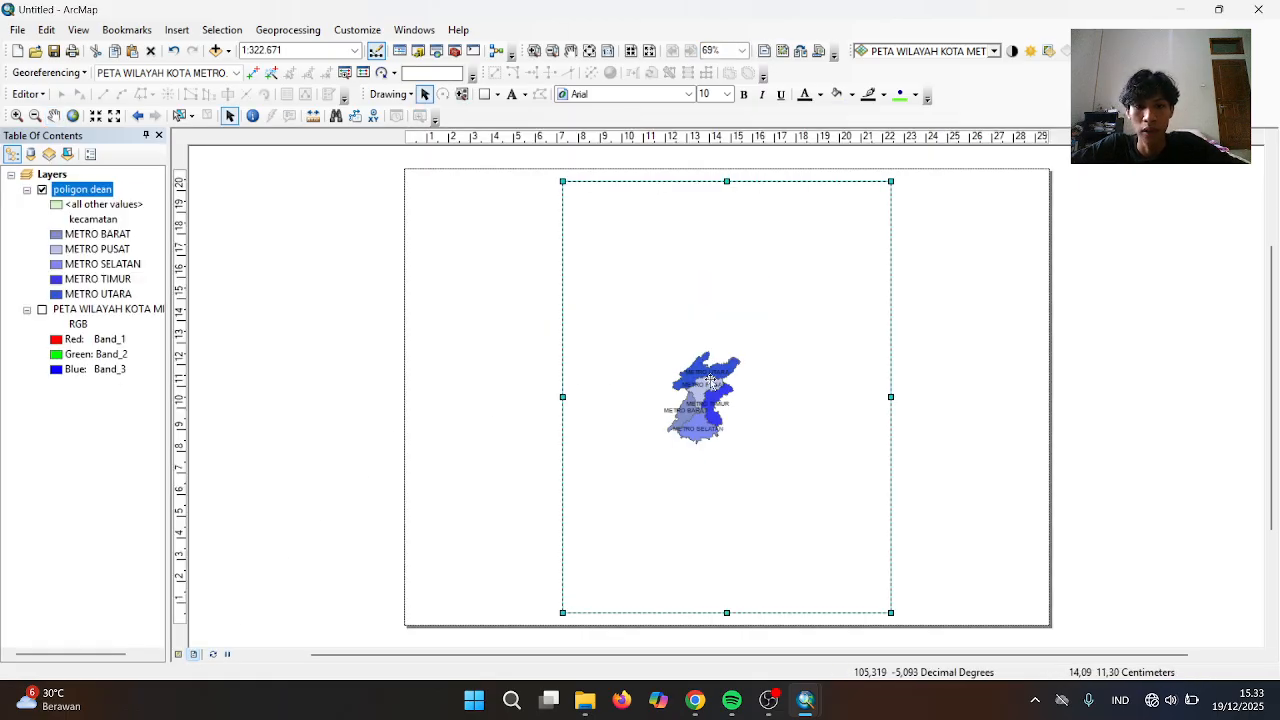
drag(710, 380, 636, 375)
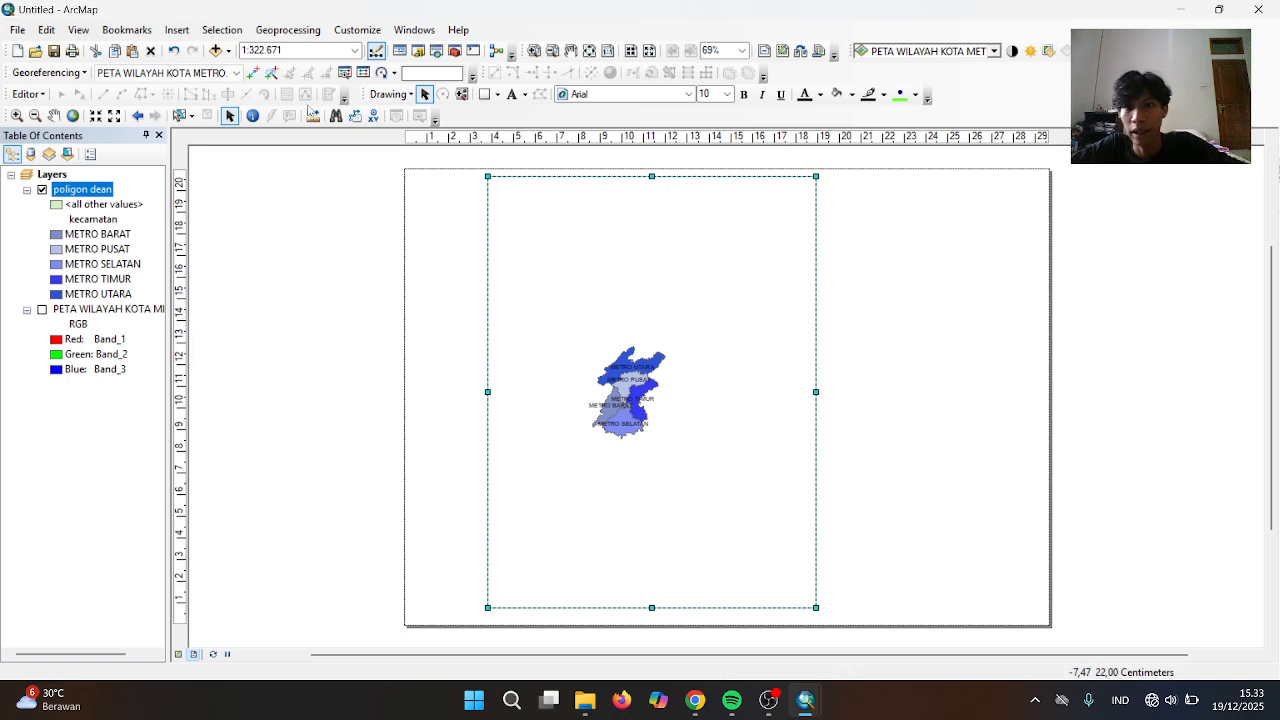
click(484, 94)
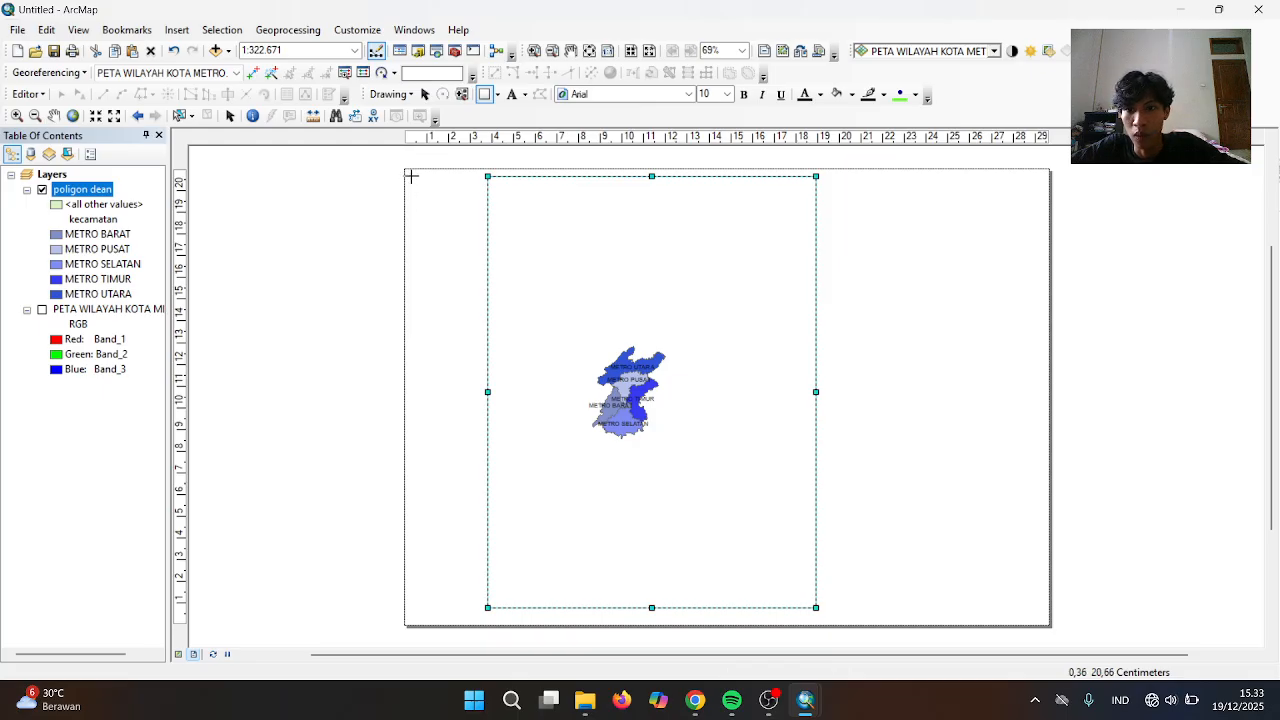
mouse_move(411, 176)
mouse_down()
mouse_move(737, 286)
mouse_move(996, 550)
mouse_move(968, 610)
mouse_move(1039, 617)
mouse_up()
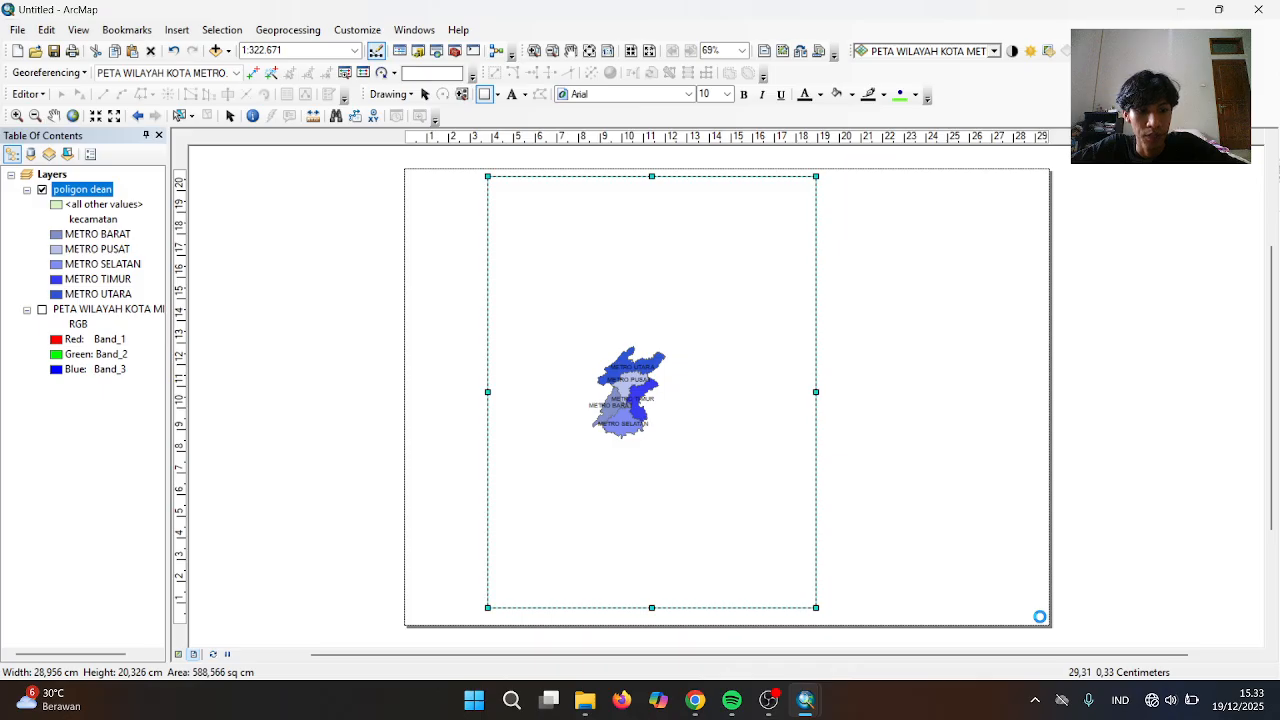
Give the page-wide rectangle no fill colour and a black outline
right_click(951, 581)
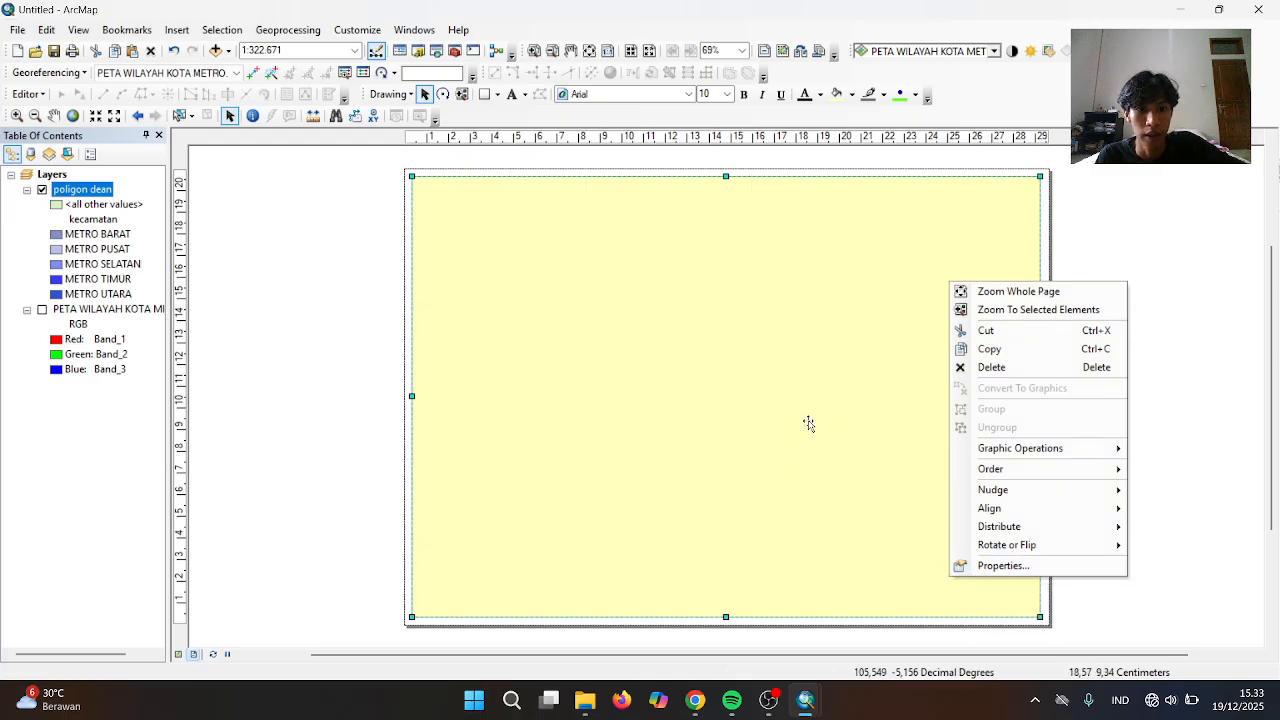
click(1000, 566)
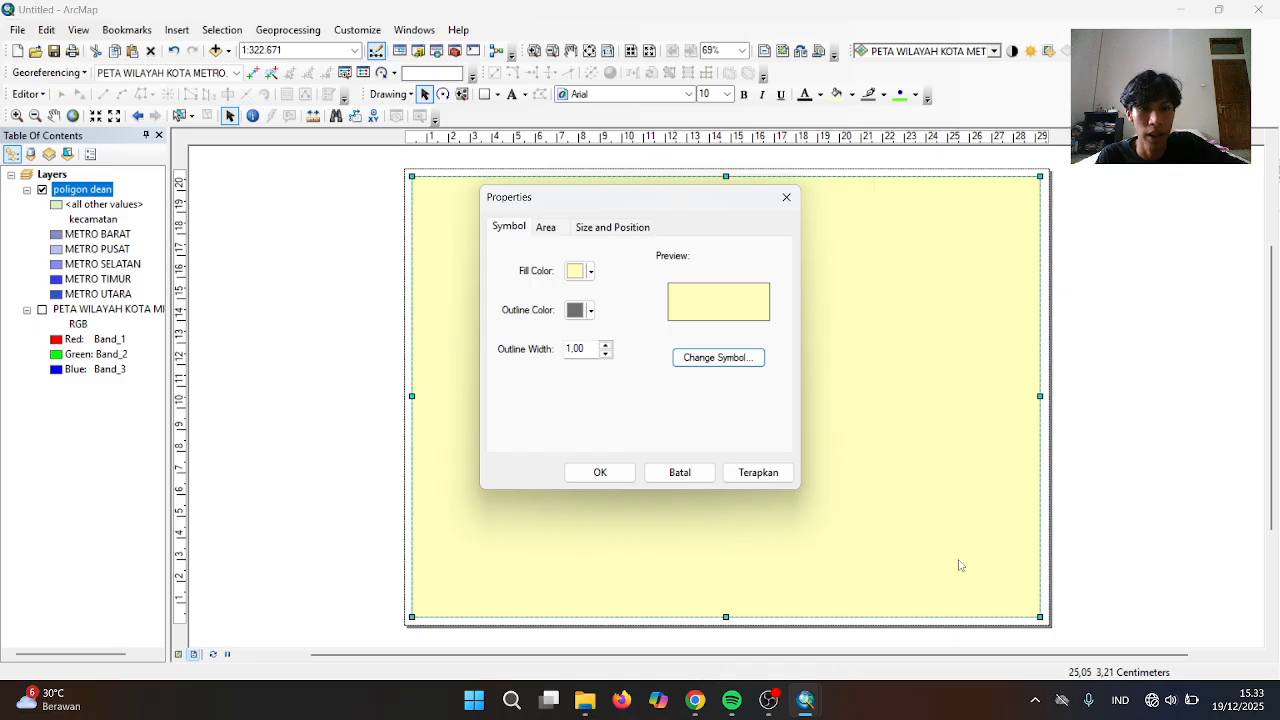
click(589, 271)
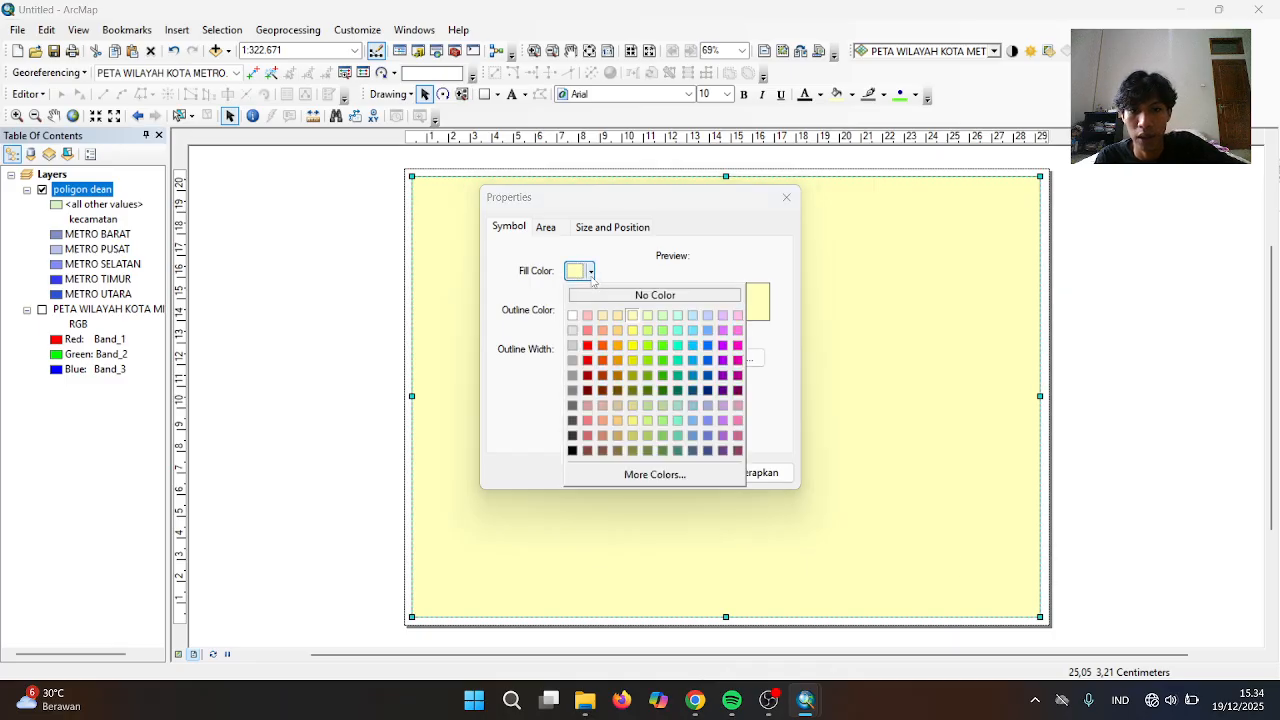
click(596, 295)
click(589, 310)
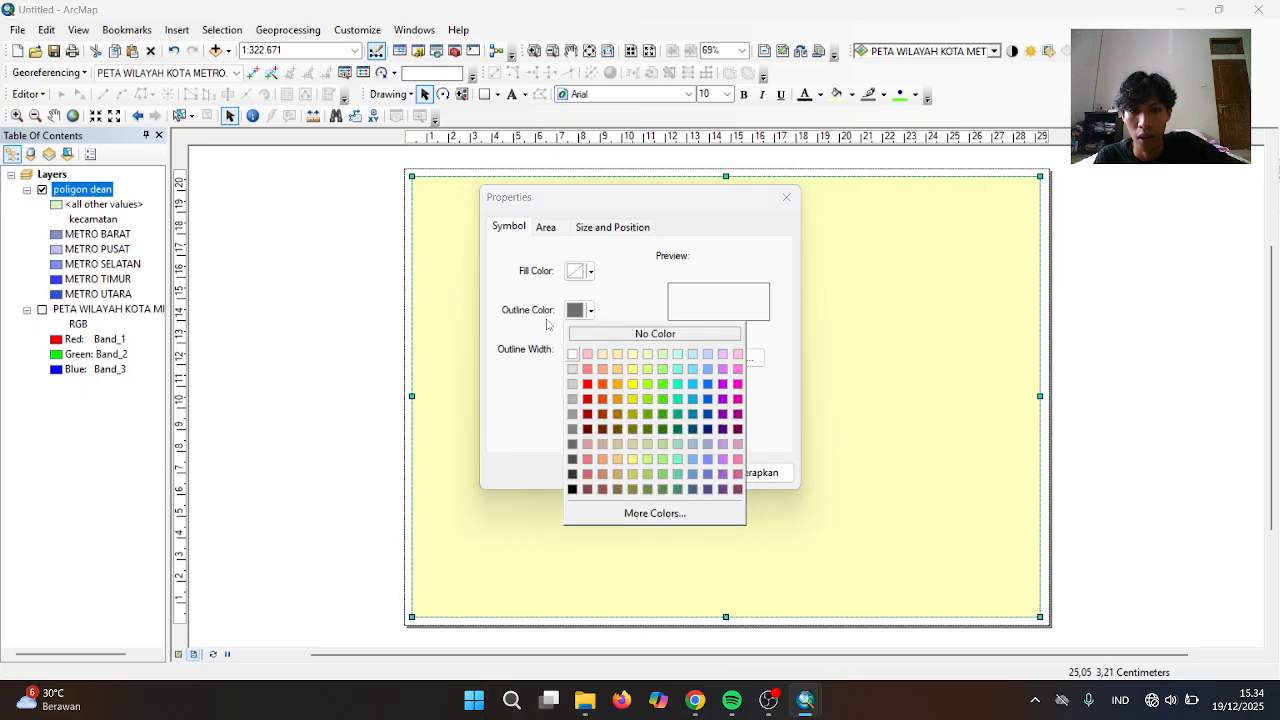
click(572, 489)
click(586, 477)
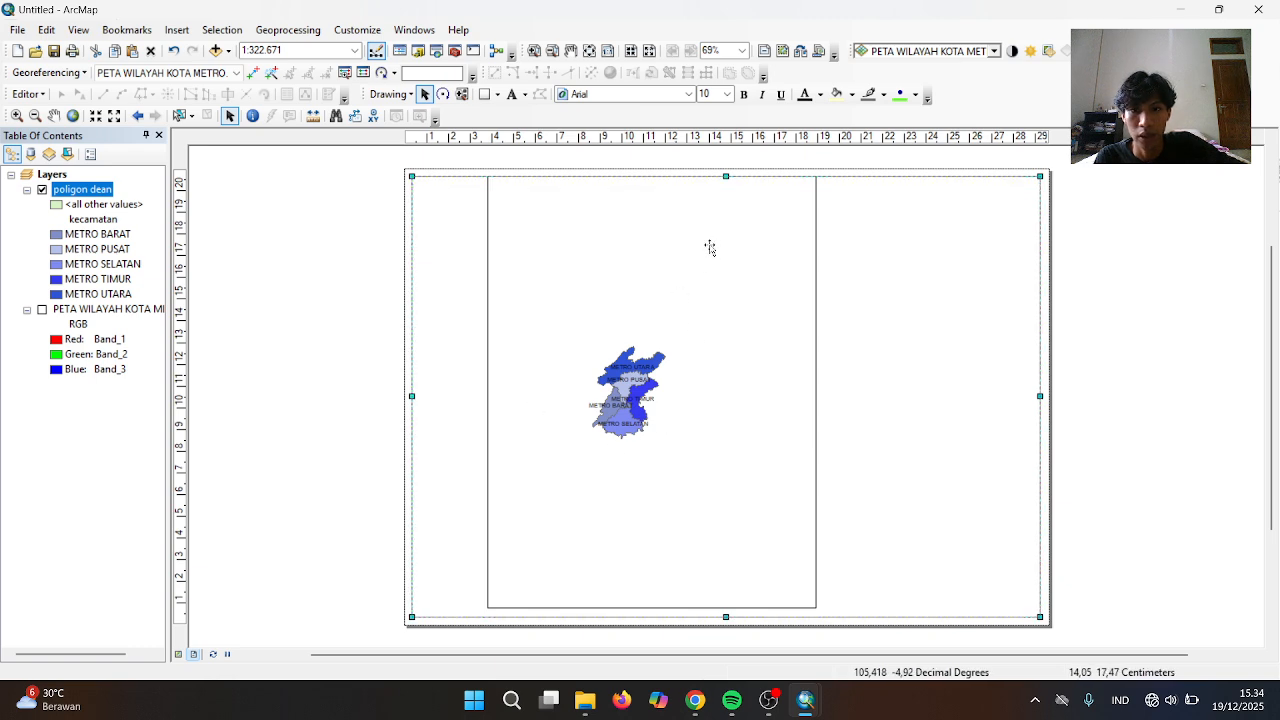
Undo the accidental border move, lower the map frame's top edge, and move it up-left
drag(709, 246, 711, 273)
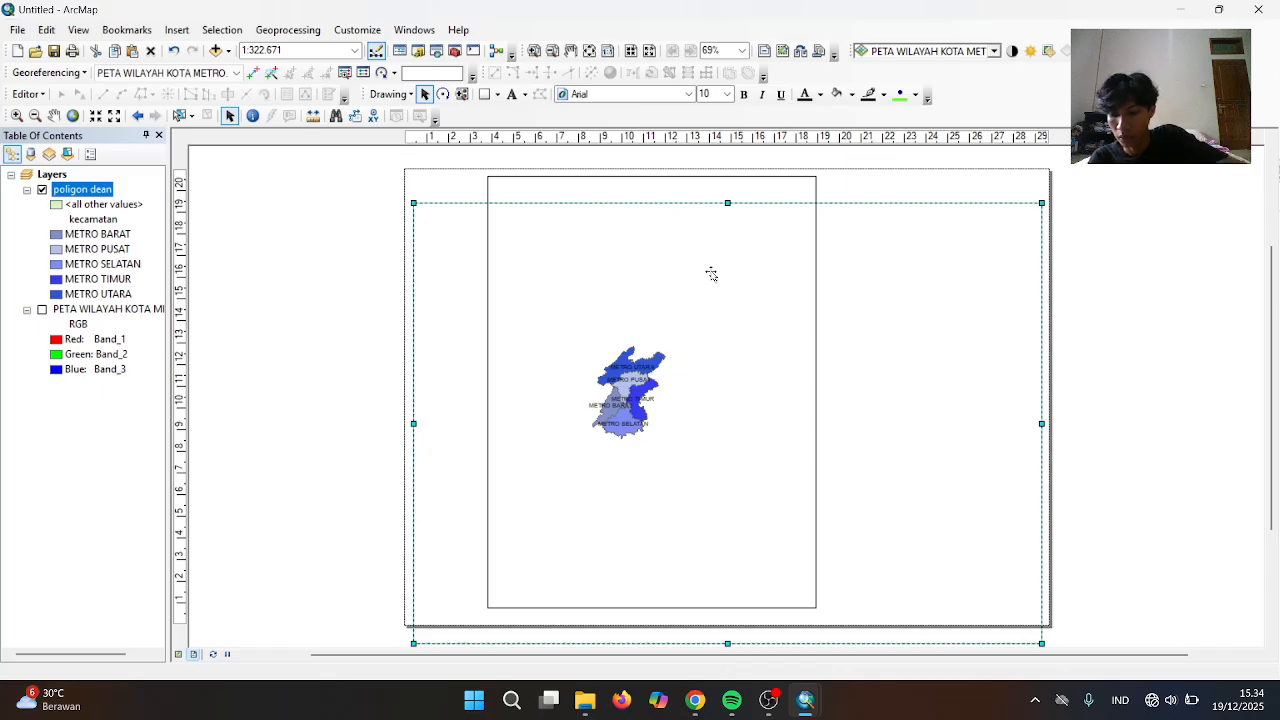
key(ctrl+z)
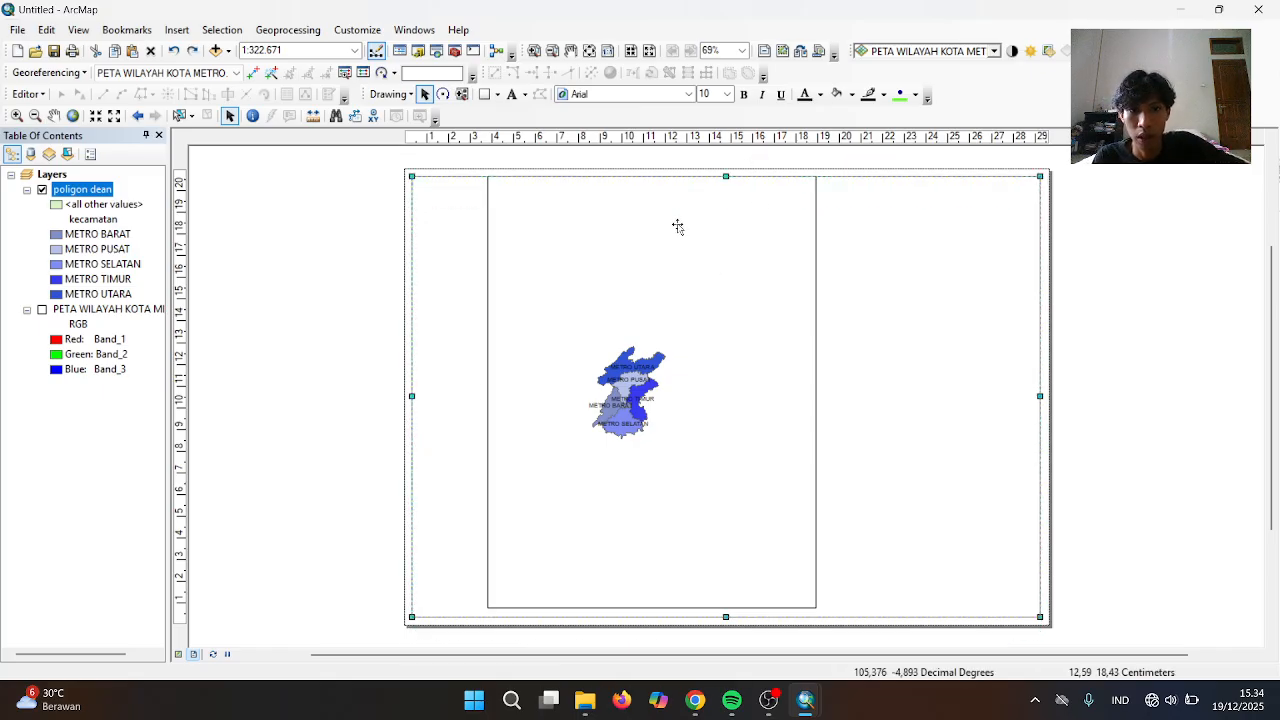
click(678, 226)
drag(651, 177, 637, 216)
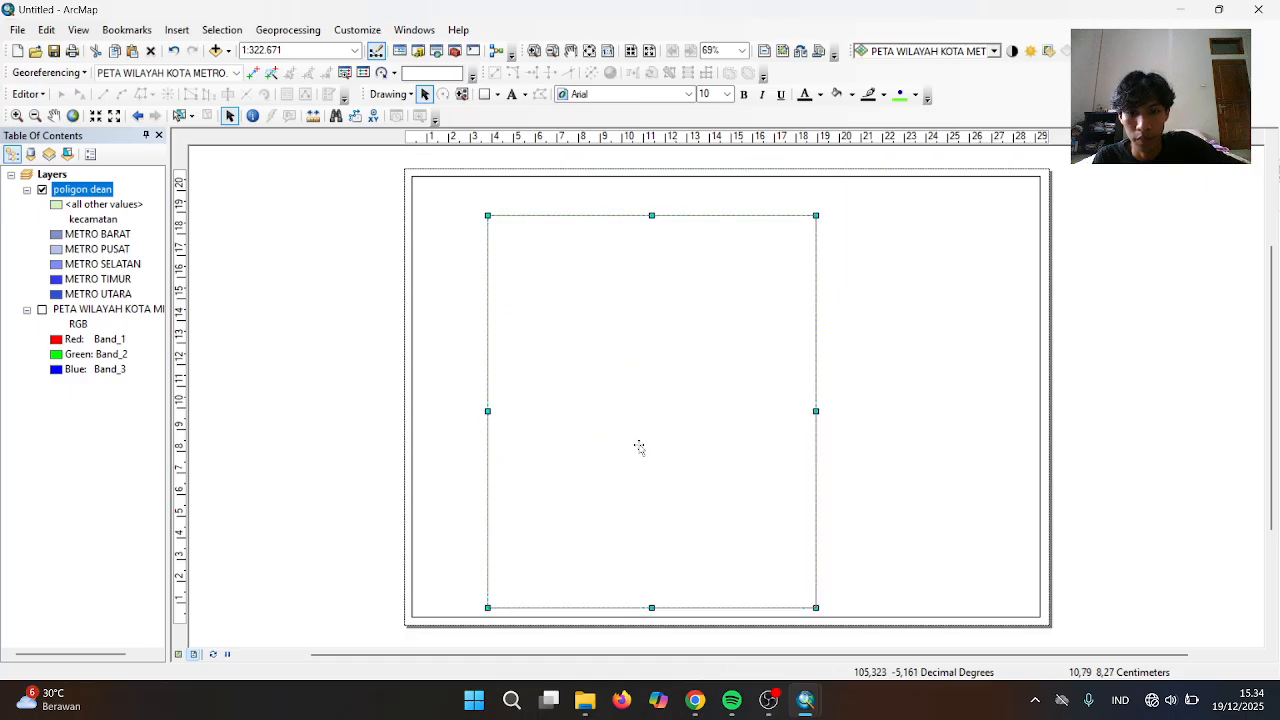
drag(639, 447, 595, 426)
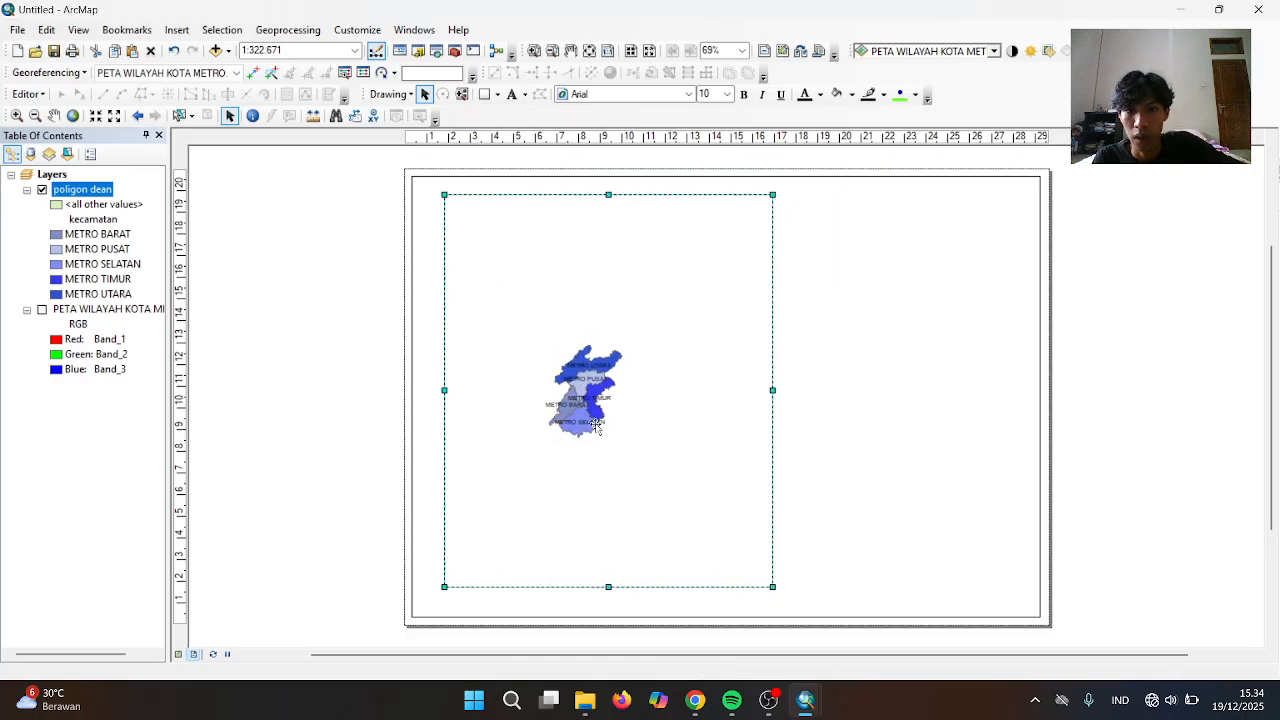
Draw a hollow, black-outlined rectangle of about 20.71 × 19.25 cm around the map frame, then reselect the frame
click(484, 94)
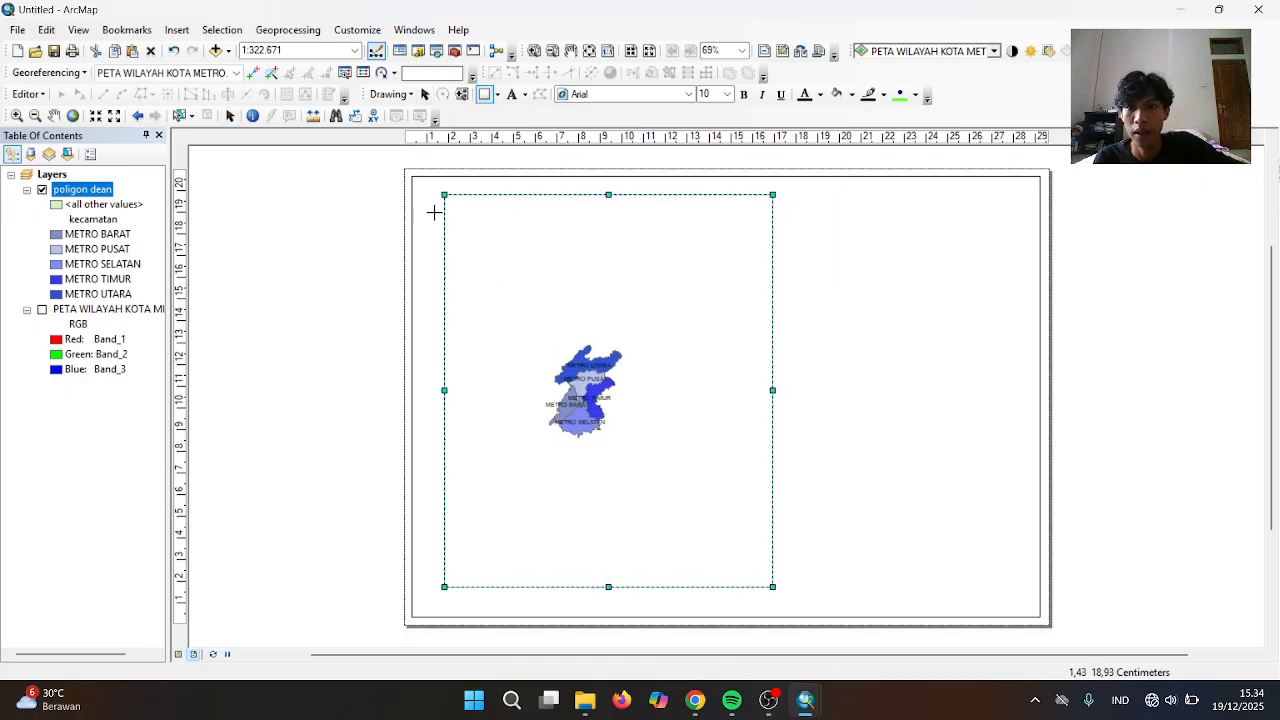
drag(419, 186, 866, 603)
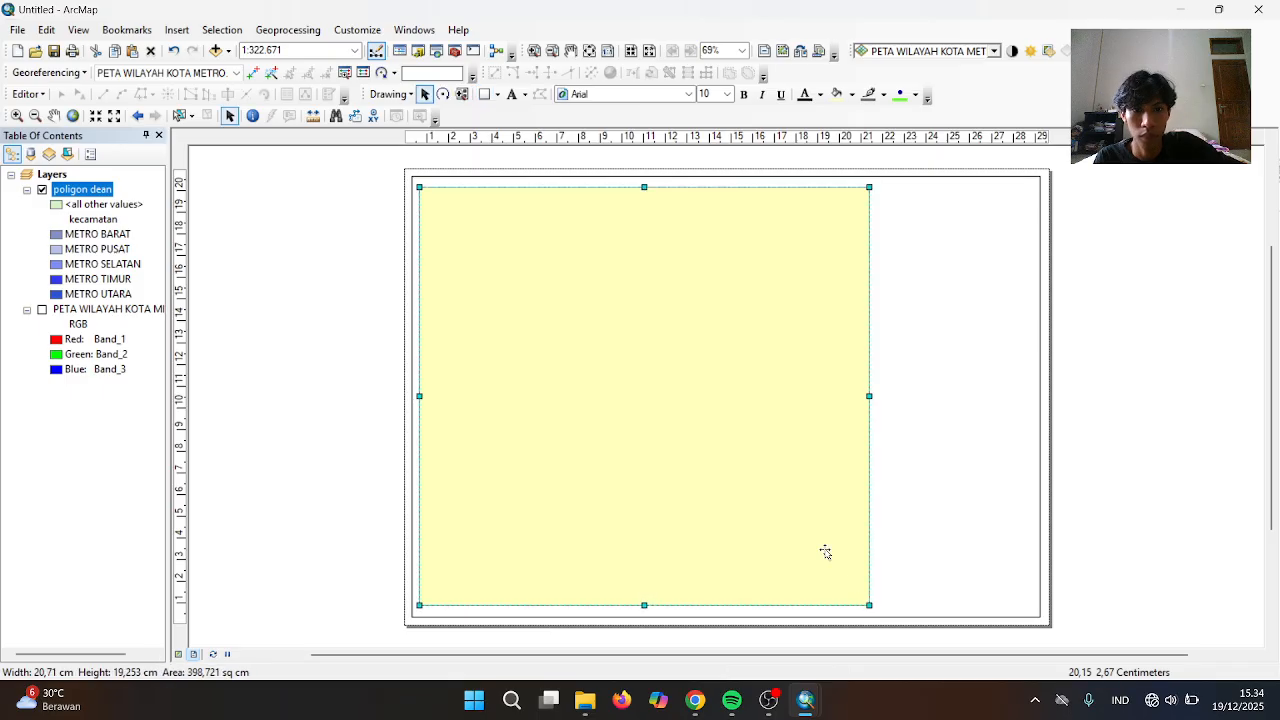
right_click(685, 370)
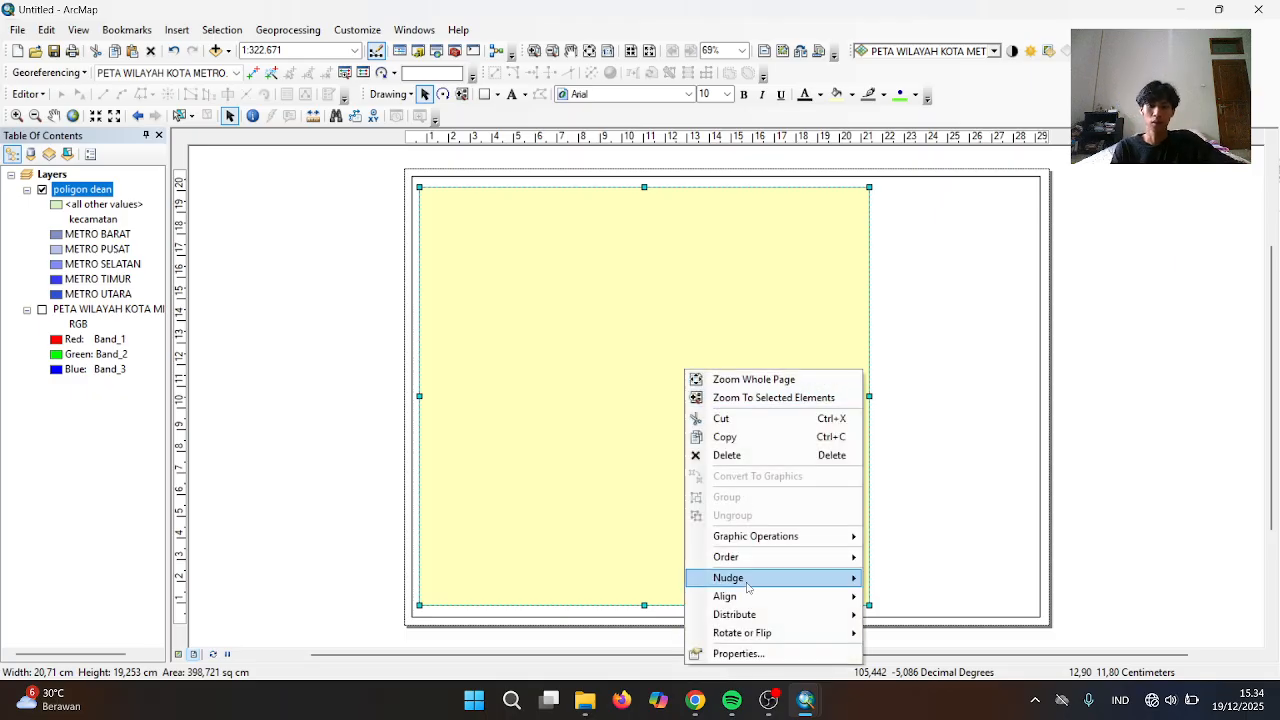
click(747, 654)
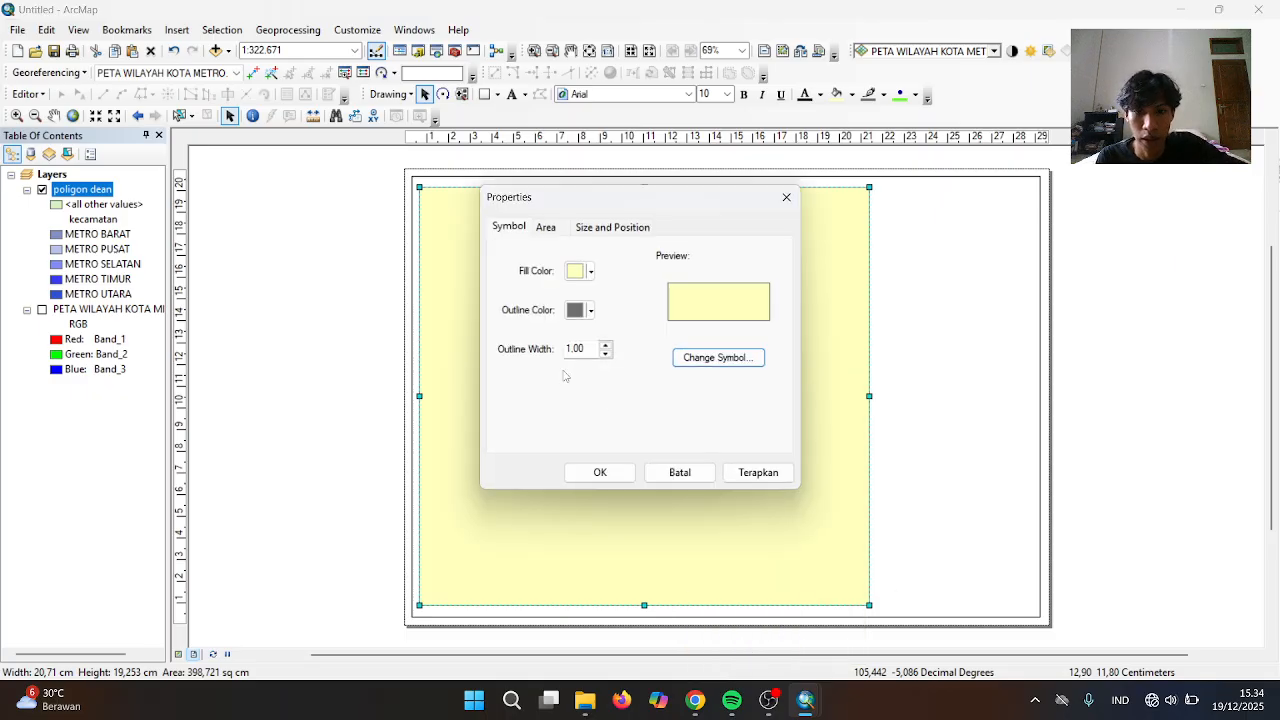
click(590, 274)
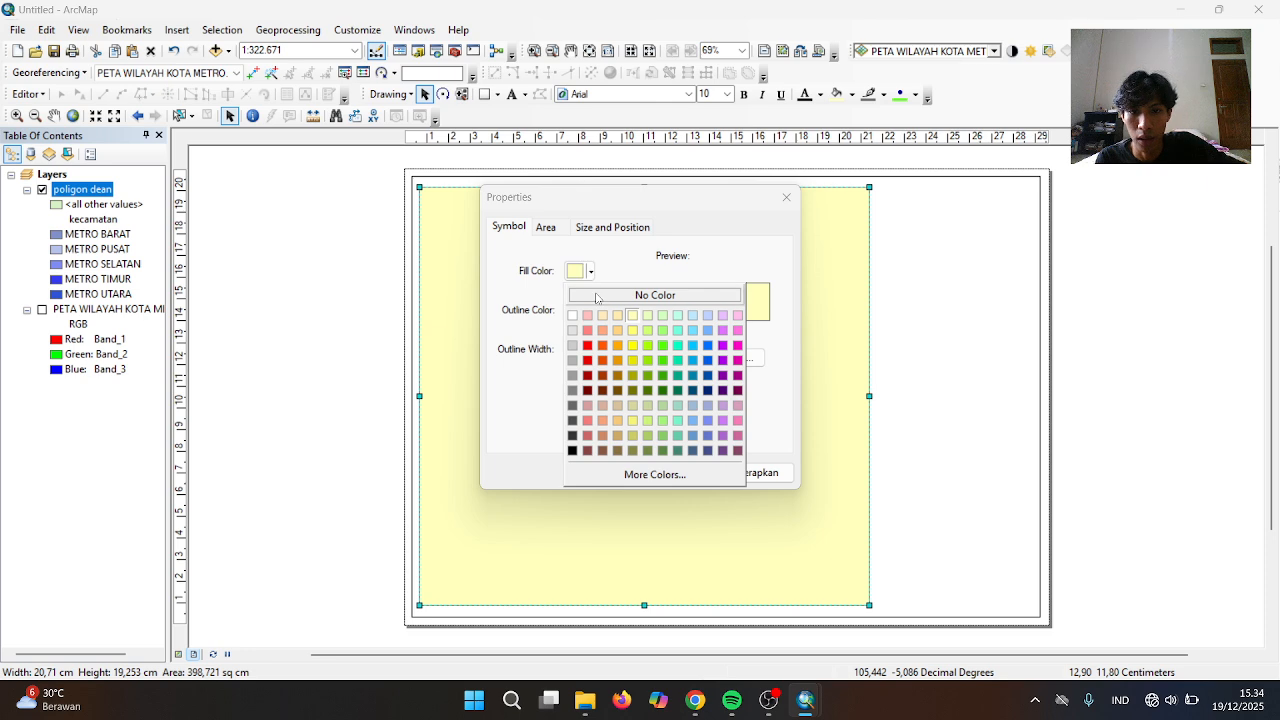
click(598, 296)
click(590, 311)
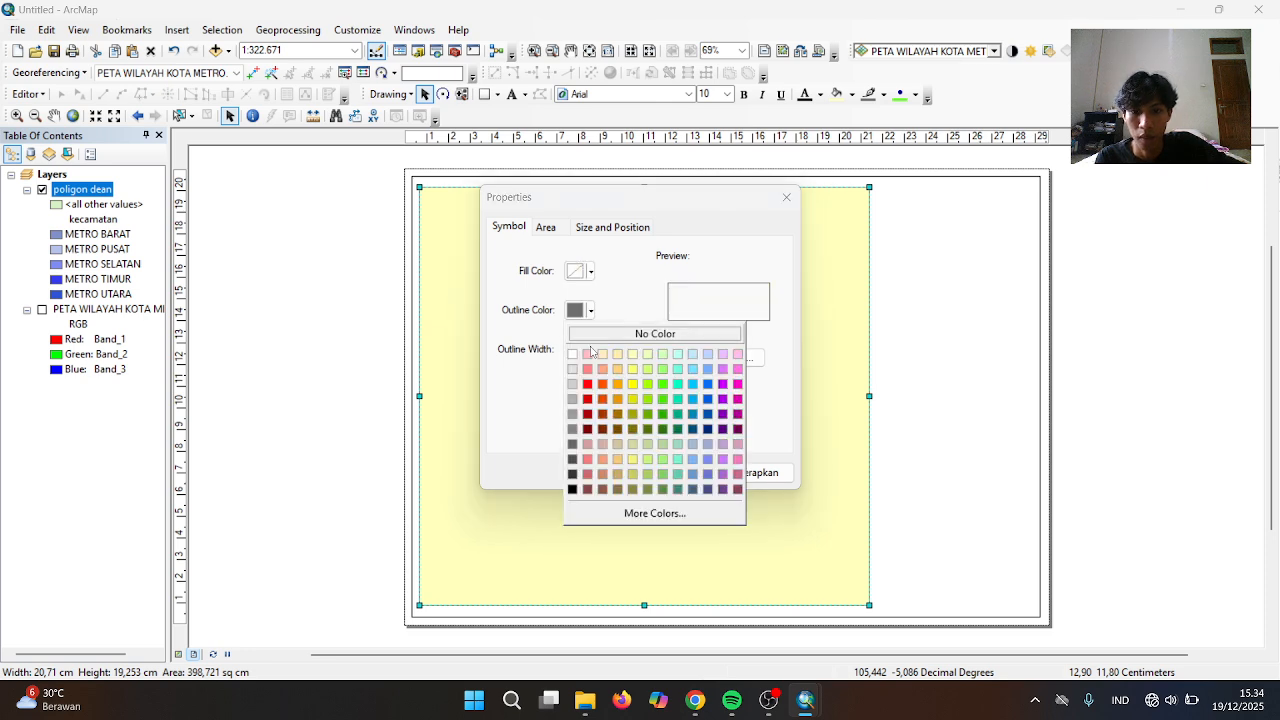
click(572, 489)
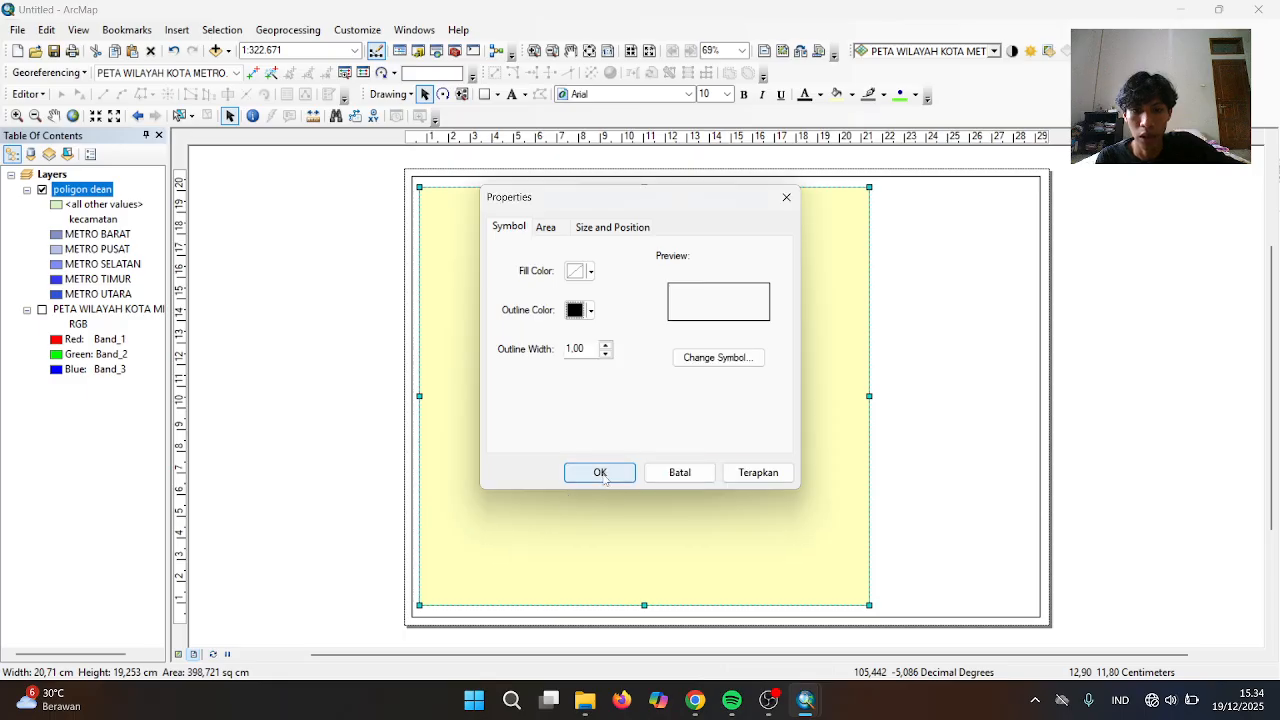
click(598, 472)
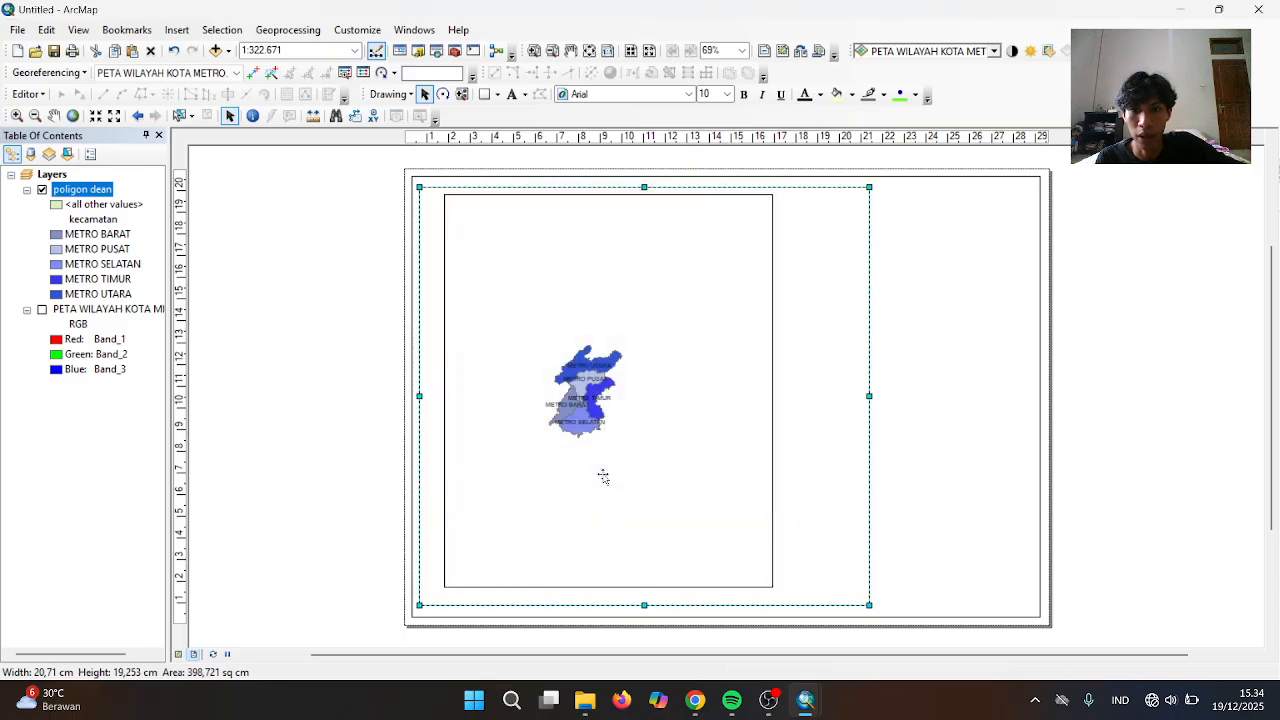
click(684, 371)
click(573, 272)
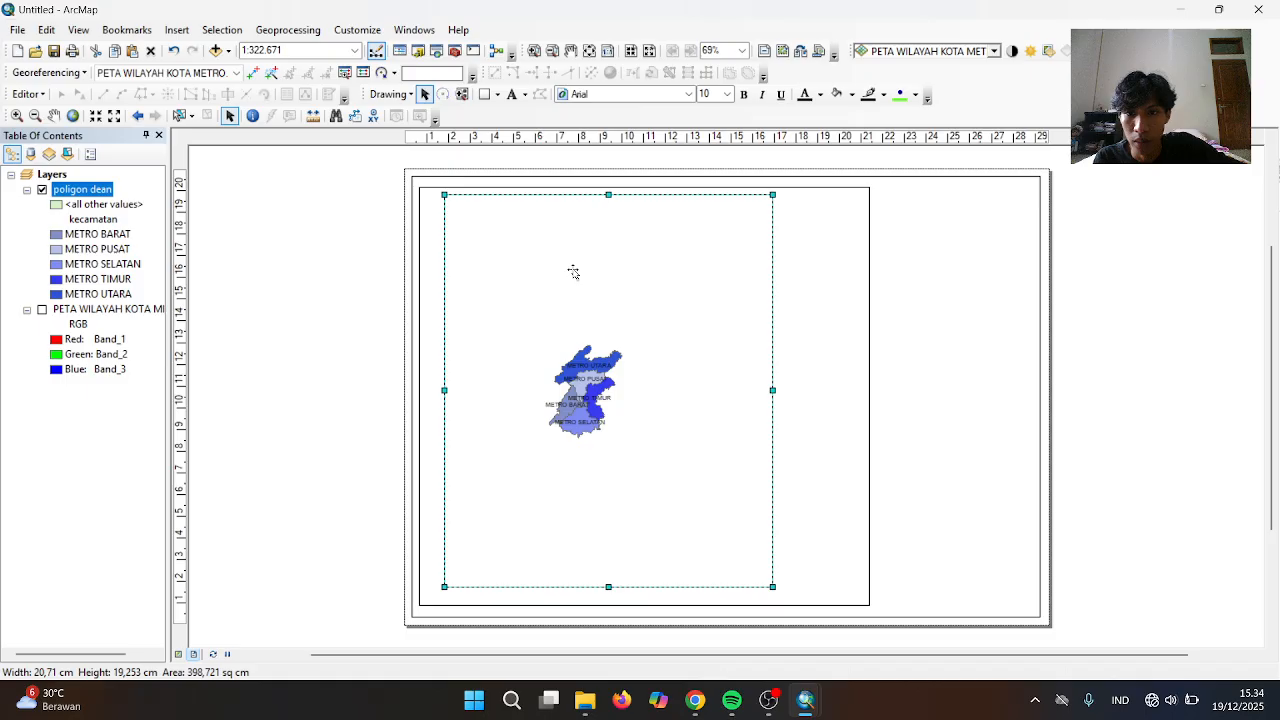
Stretch the map frame's sides and bottom to nearly fill the left border box
drag(444, 391, 432, 391)
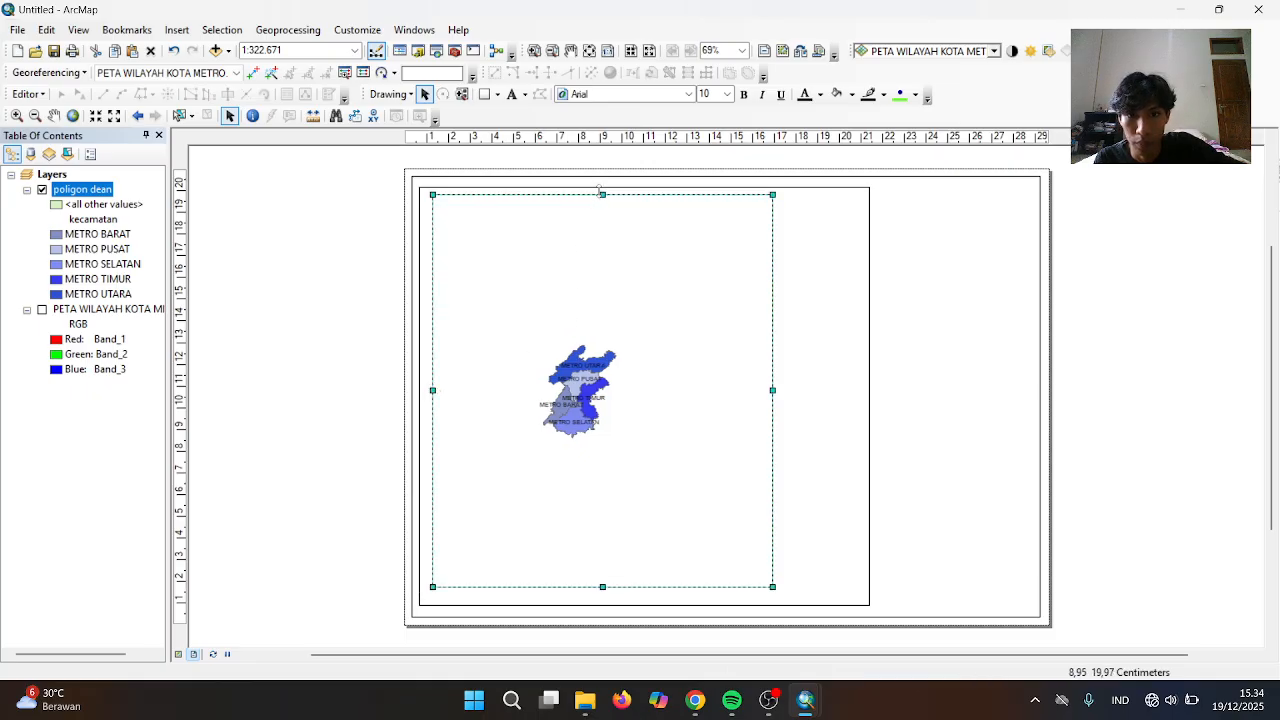
drag(599, 189, 600, 190)
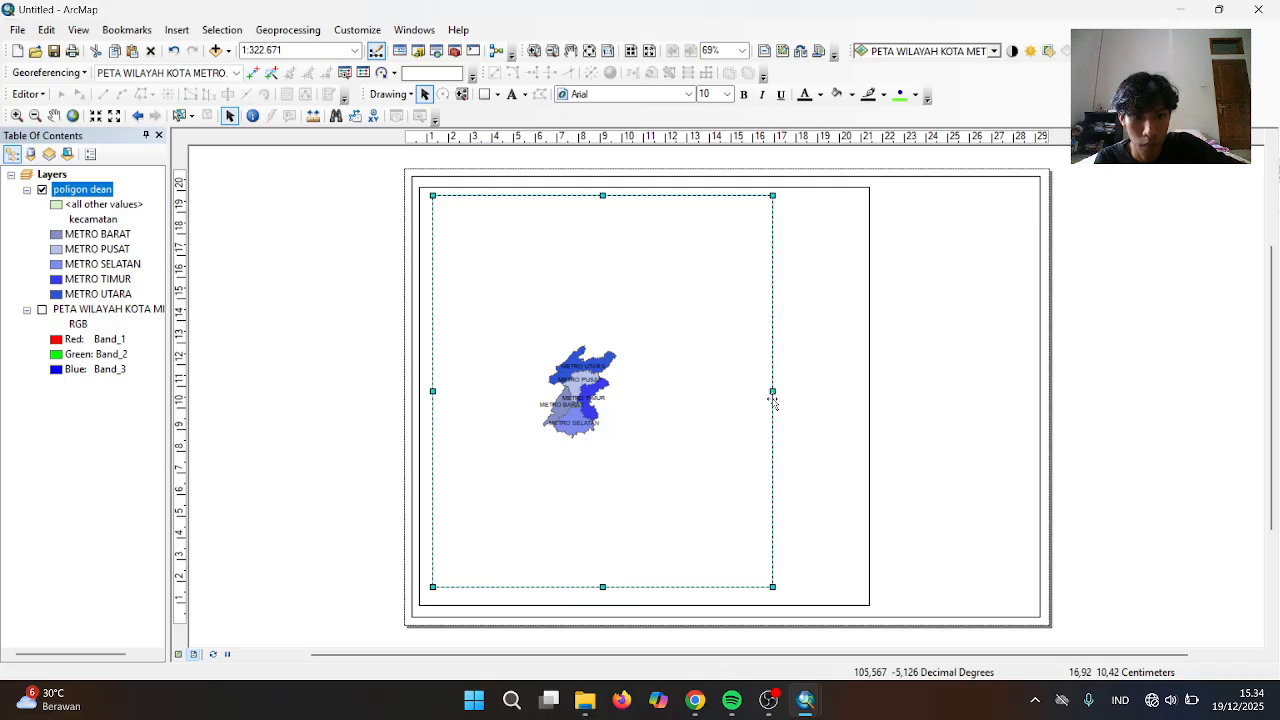
drag(771, 390, 859, 396)
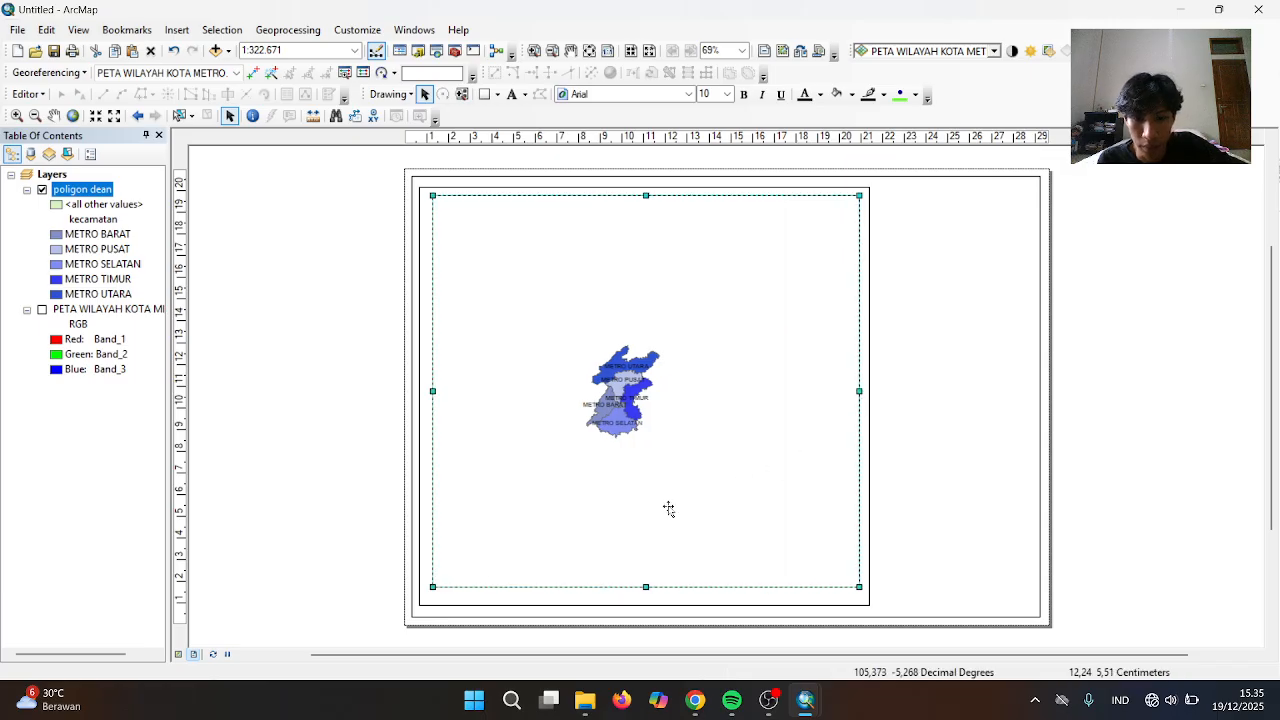
drag(645, 589, 645, 593)
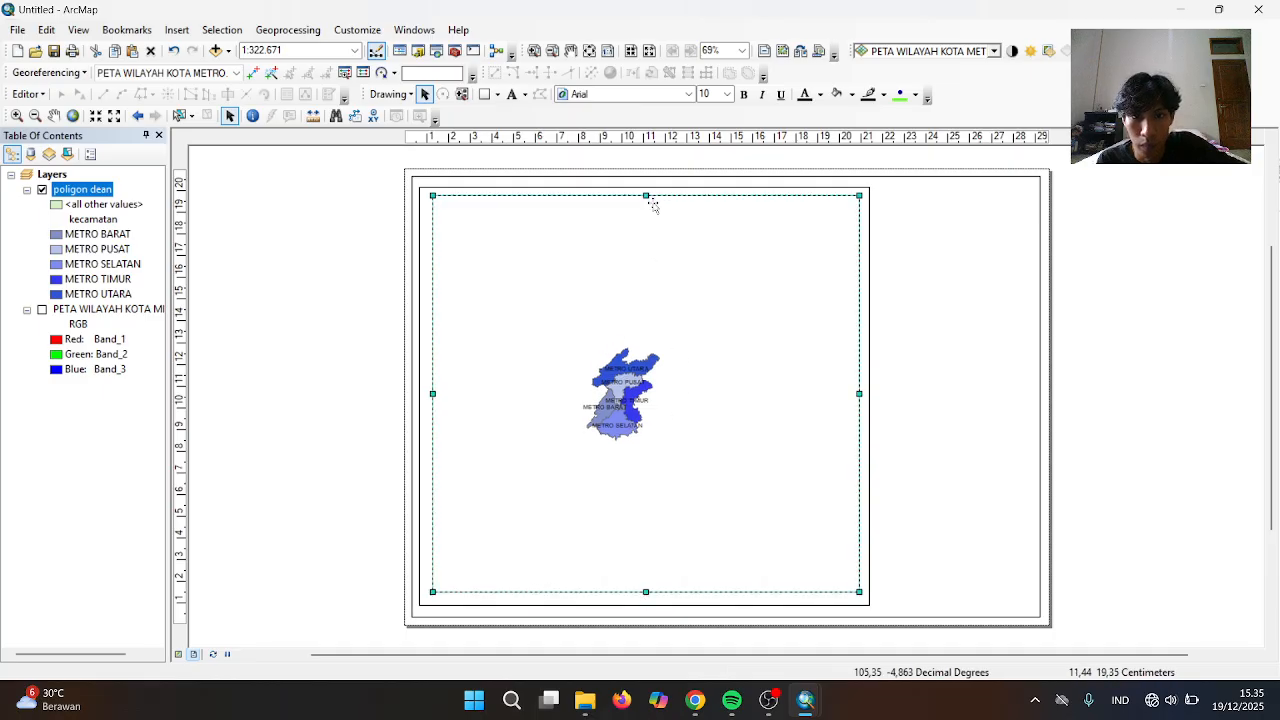
drag(645, 195, 645, 197)
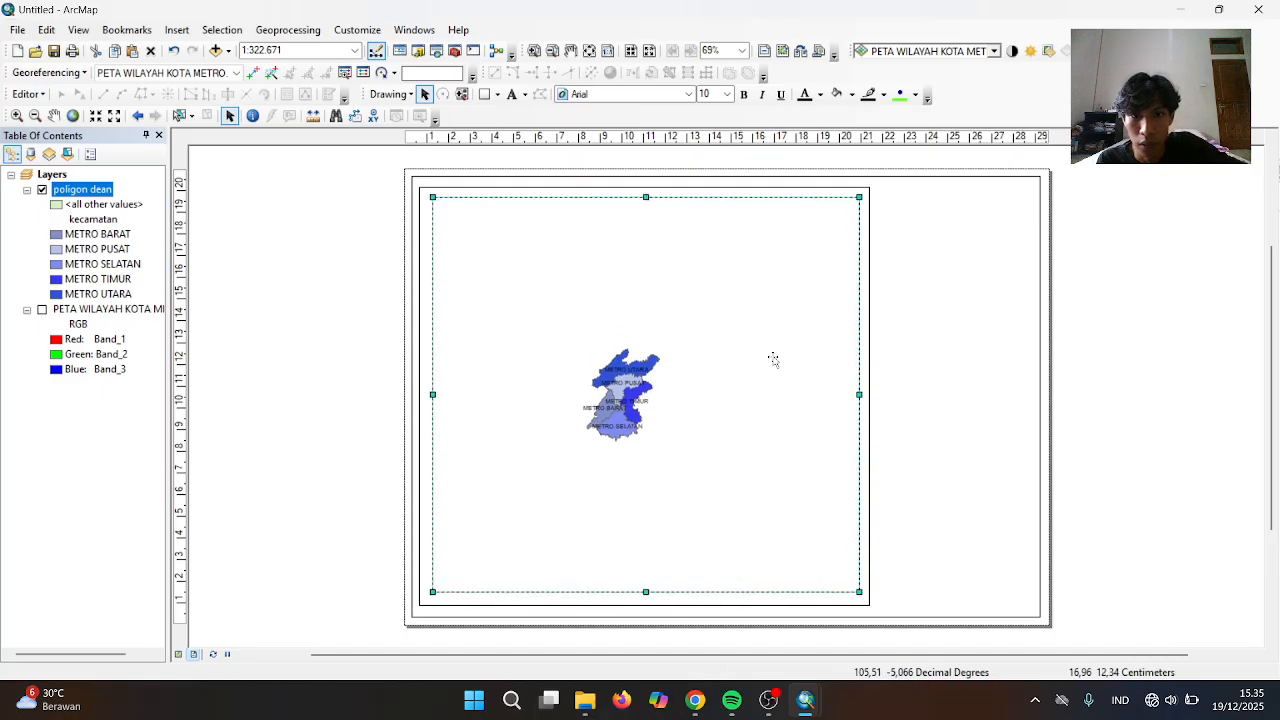
drag(859, 394, 858, 394)
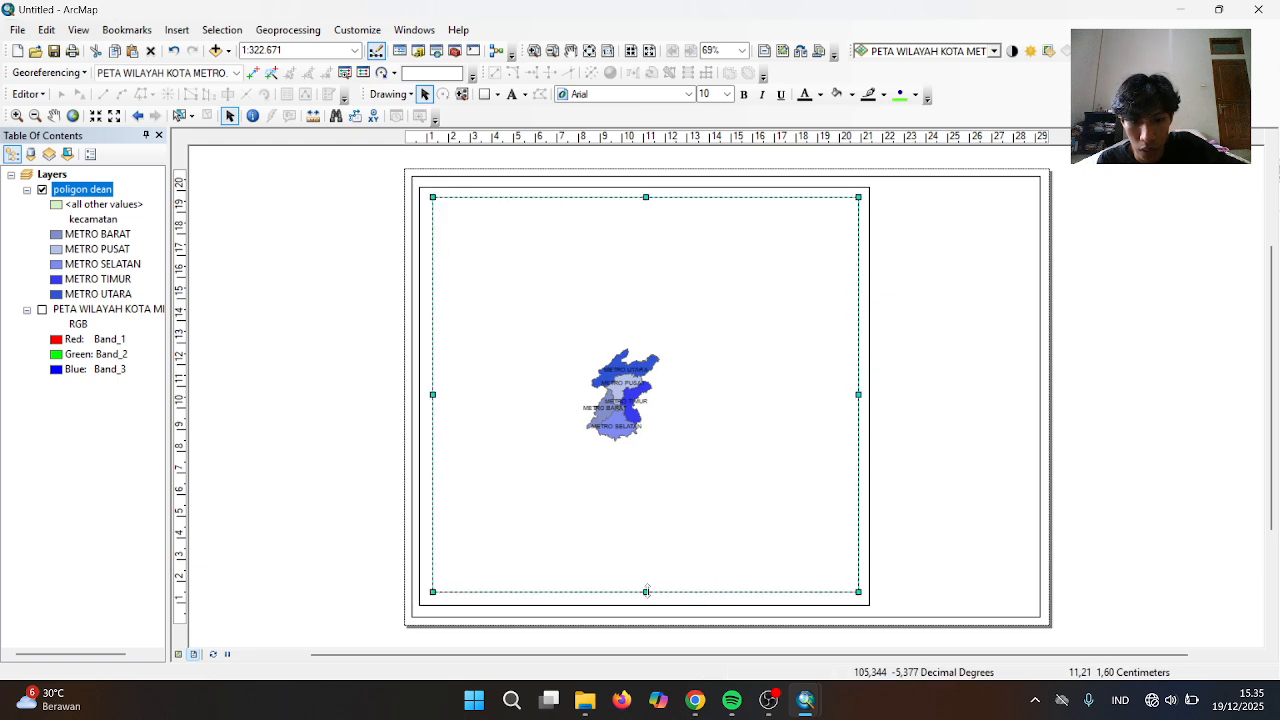
drag(646, 592, 645, 595)
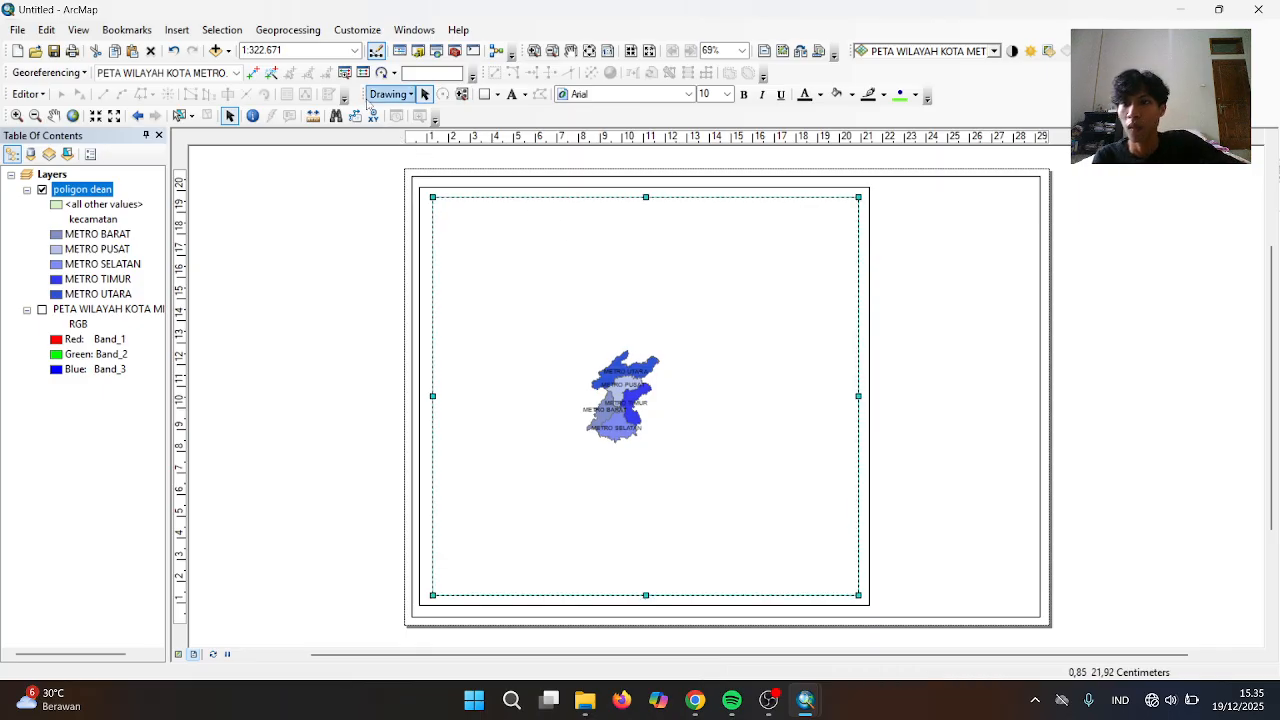
Set the map scale to 1:85000
click(339, 46)
key(BackSpace)
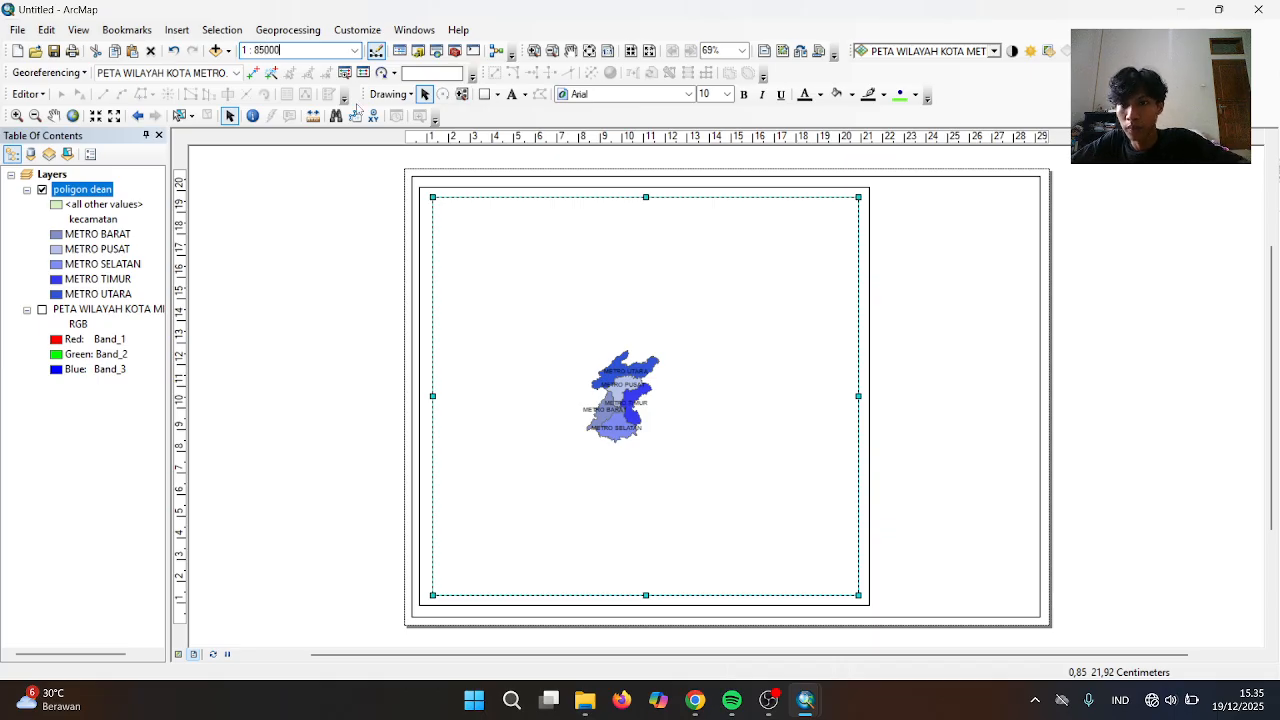
text(1:85000)
key(Return)
Zoom the map to the poligon dean layer so the districts fill the frame at 1:82,491
right_click(365, 207)
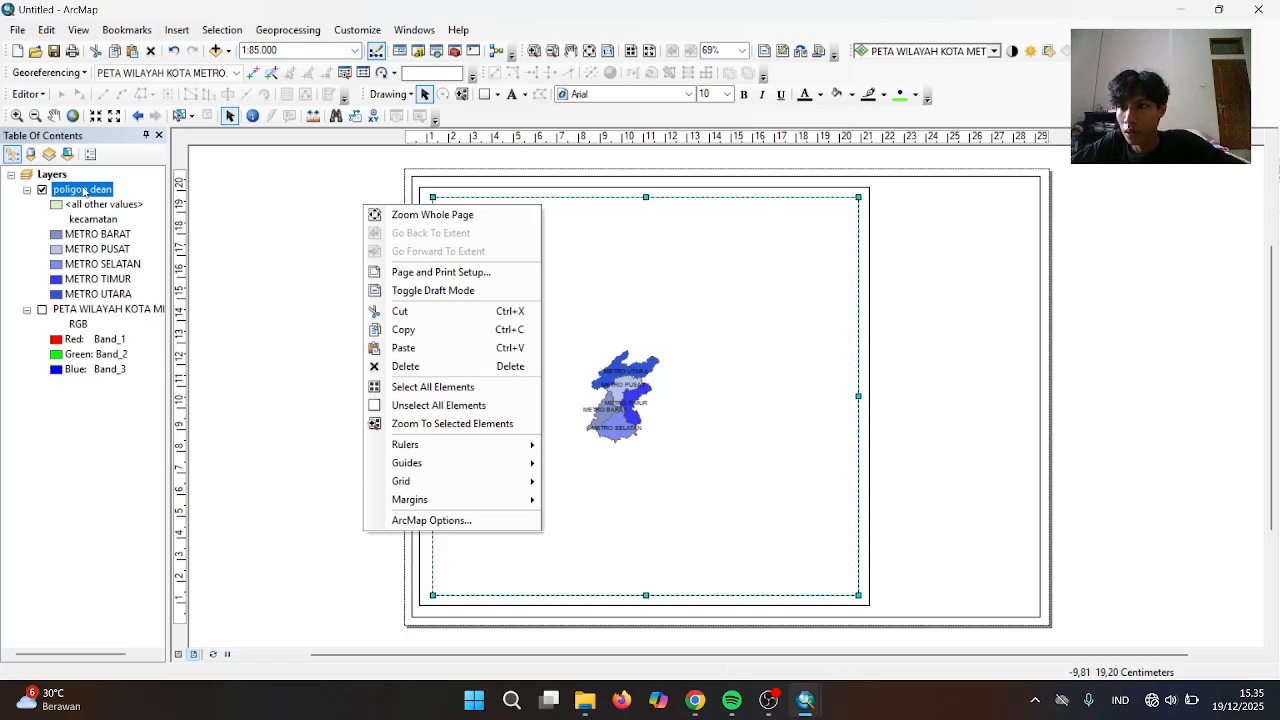
click(84, 191)
right_click(84, 191)
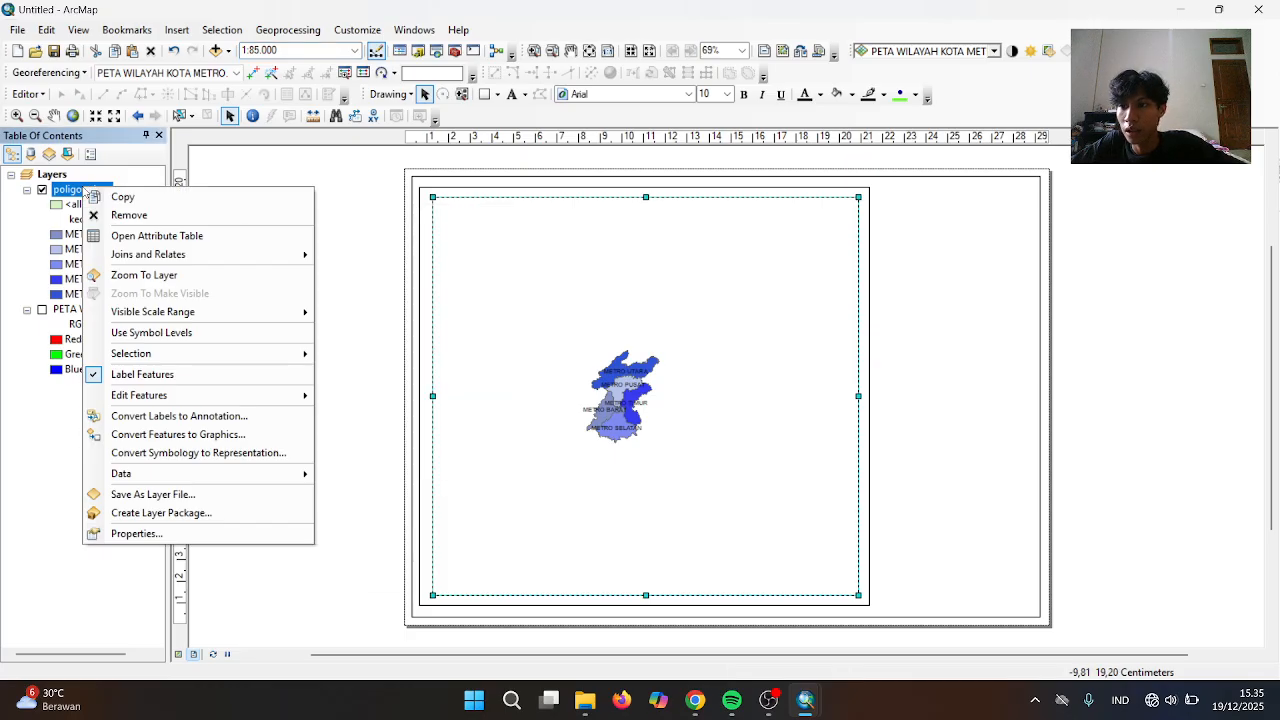
click(160, 276)
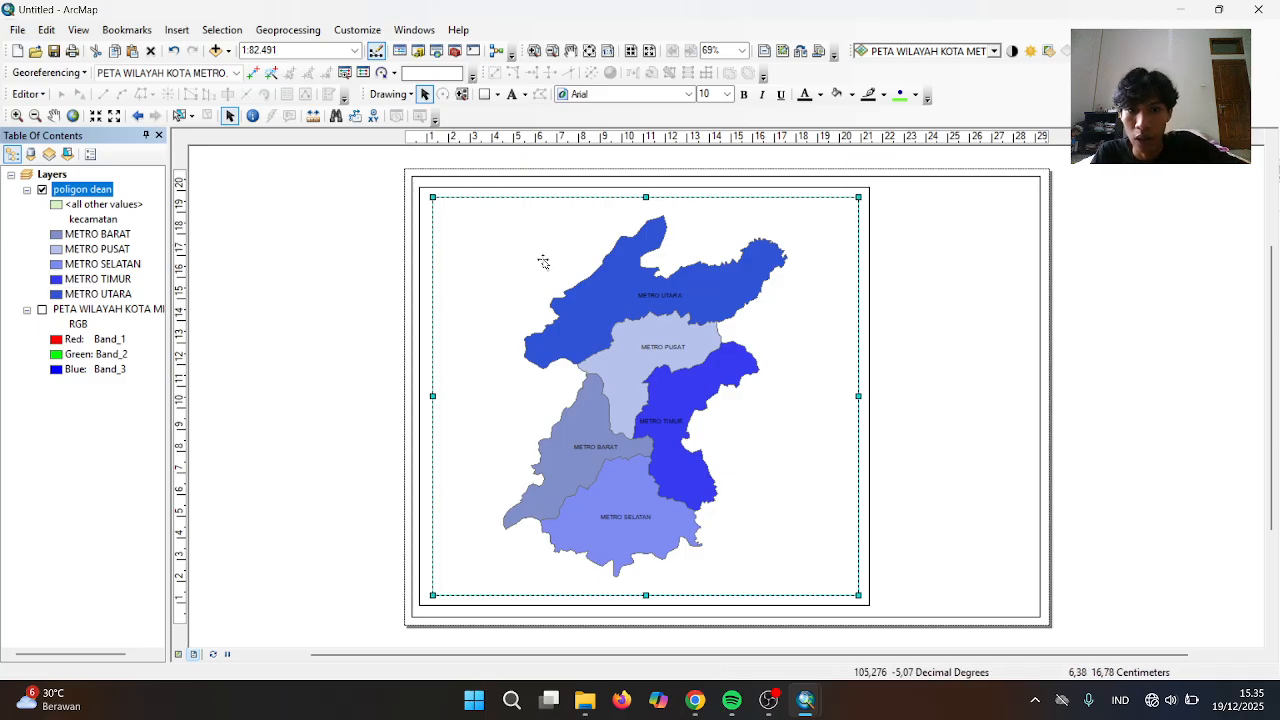
click(573, 321)
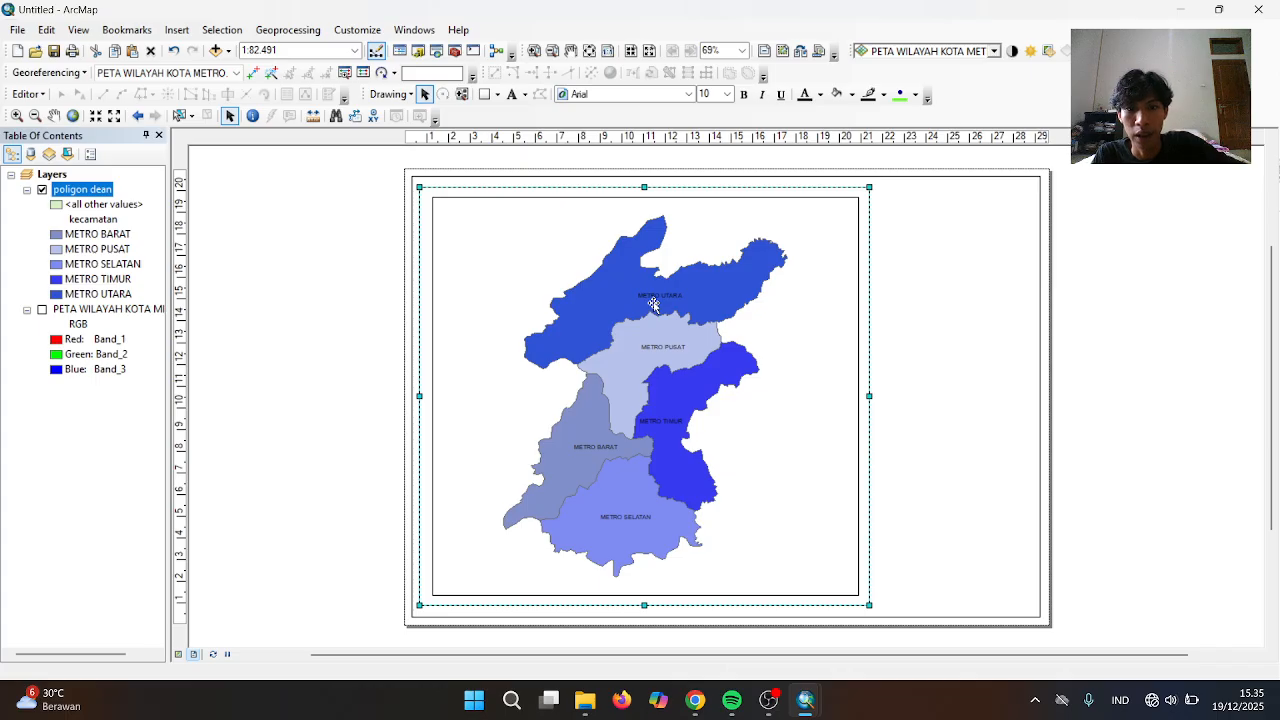
click(574, 321)
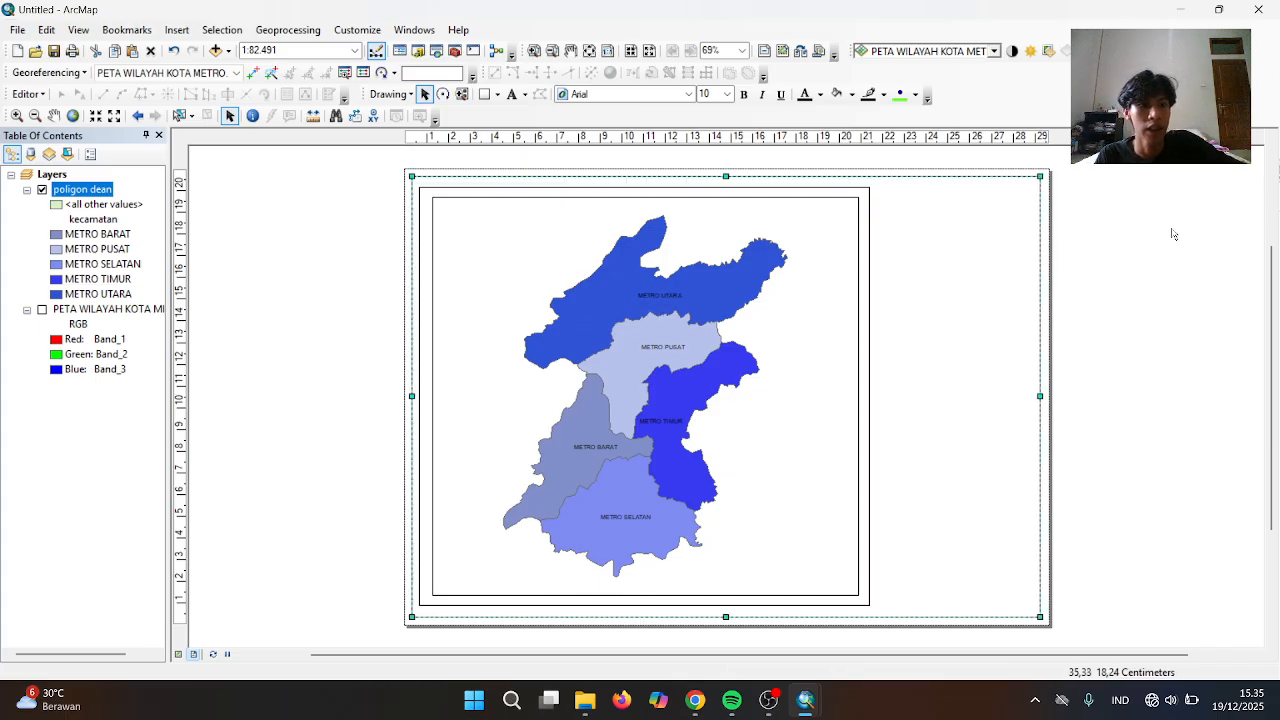
click(971, 240)
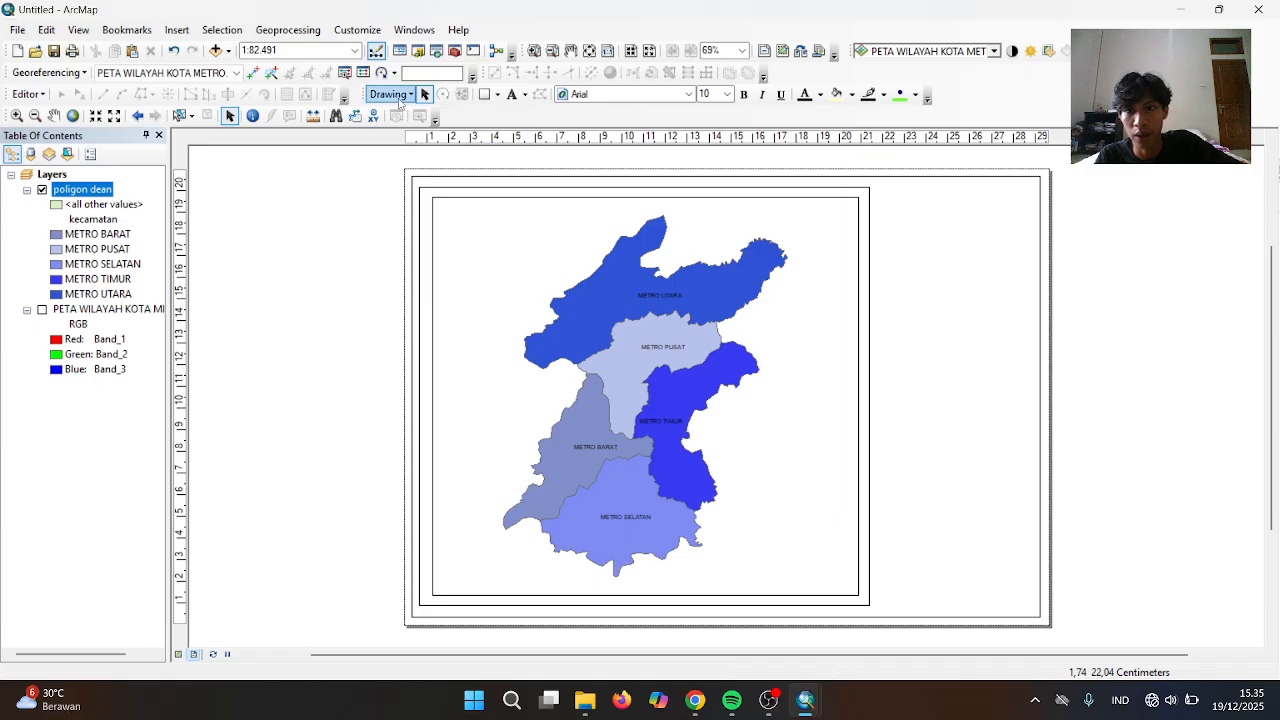
Draw a tall rectangle right of the map, its top aligned with the map border
click(485, 94)
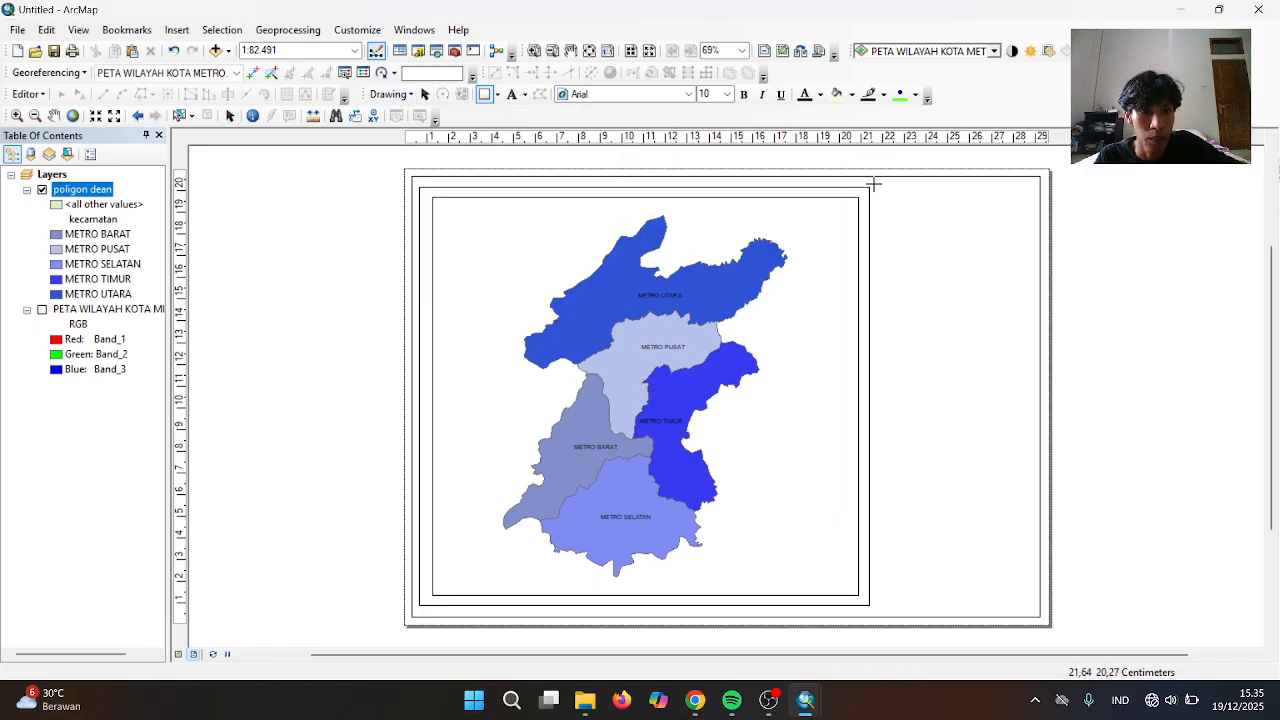
drag(872, 189, 1028, 606)
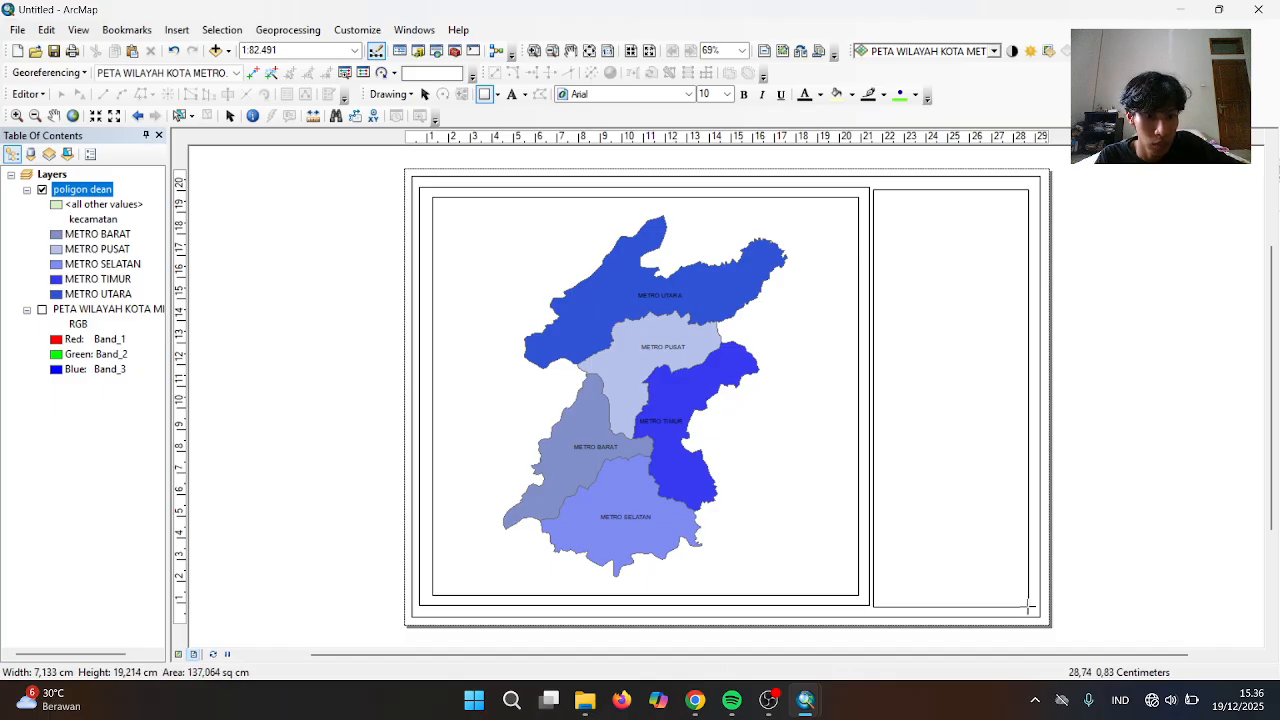
drag(1028, 606, 1035, 605)
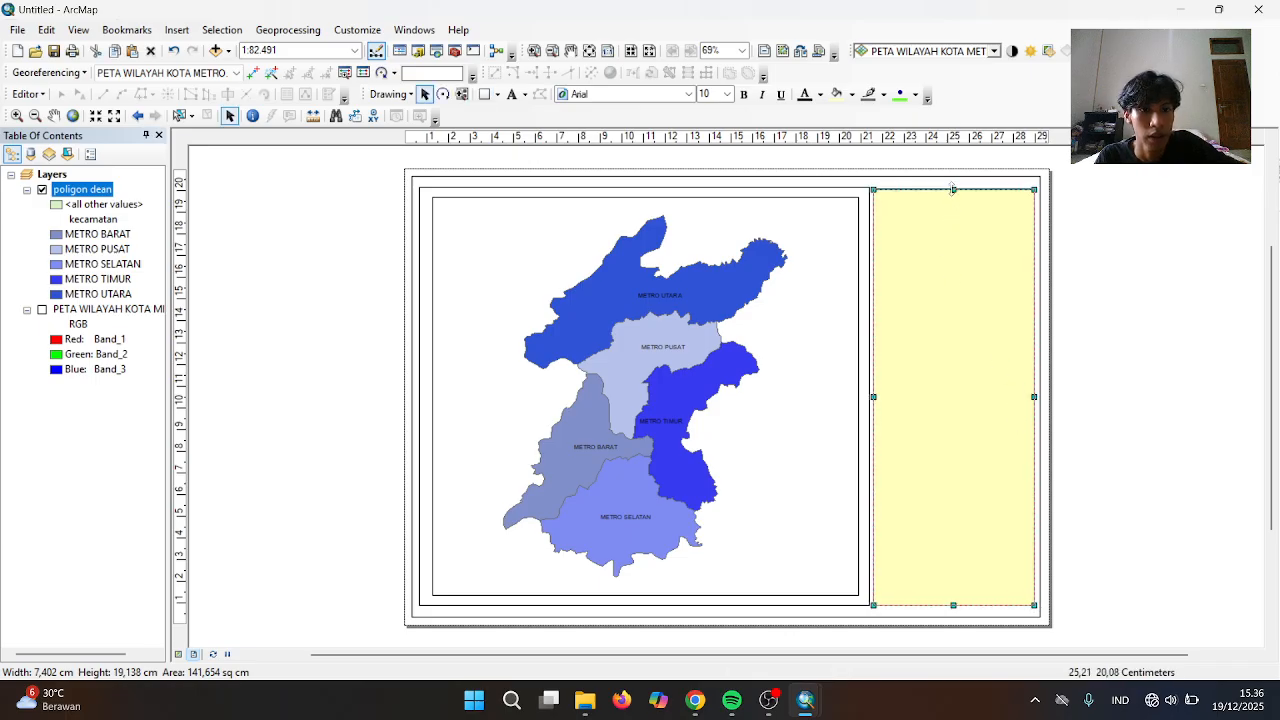
drag(953, 189, 953, 186)
Give the side panel rectangle no fill colour and a black outline
right_click(960, 258)
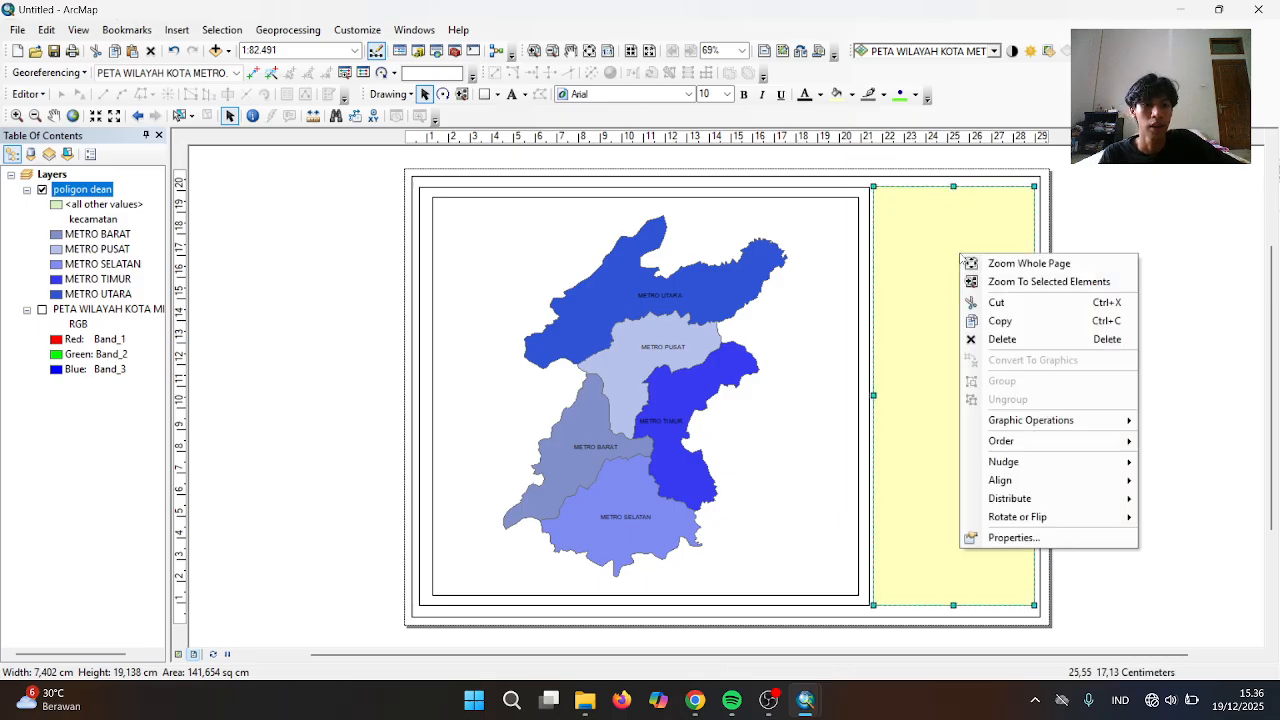
click(988, 538)
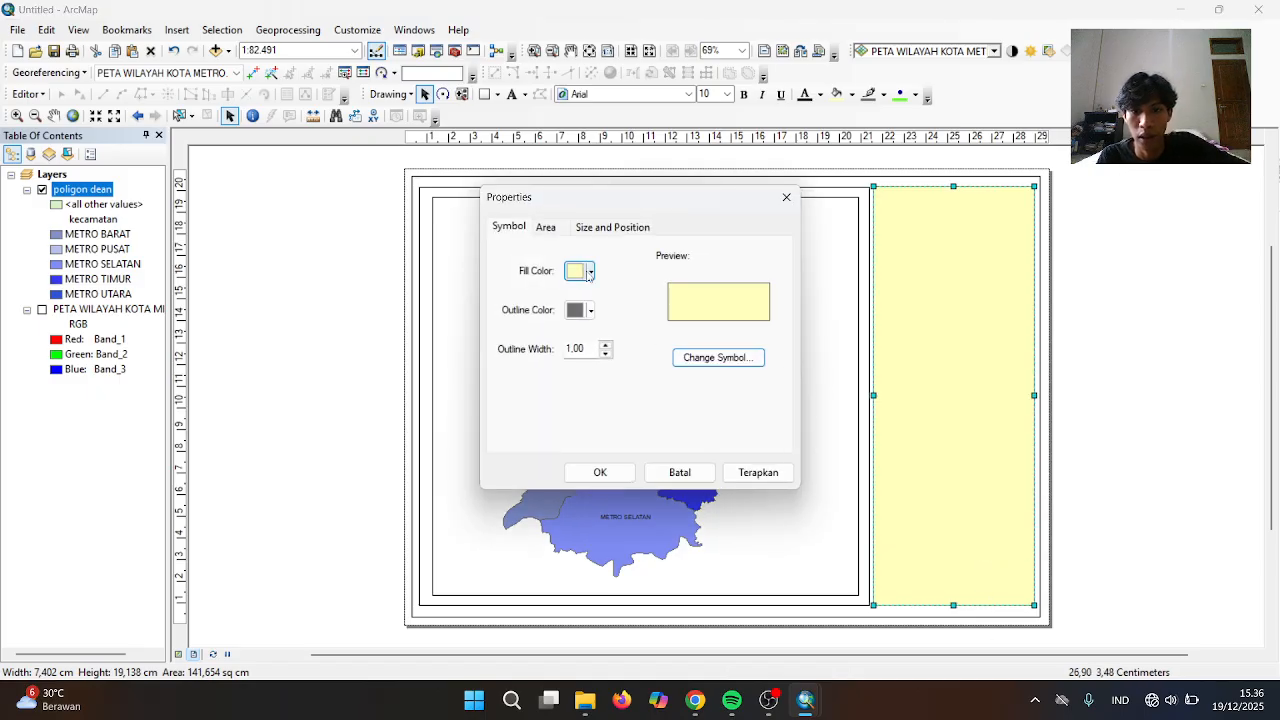
click(590, 272)
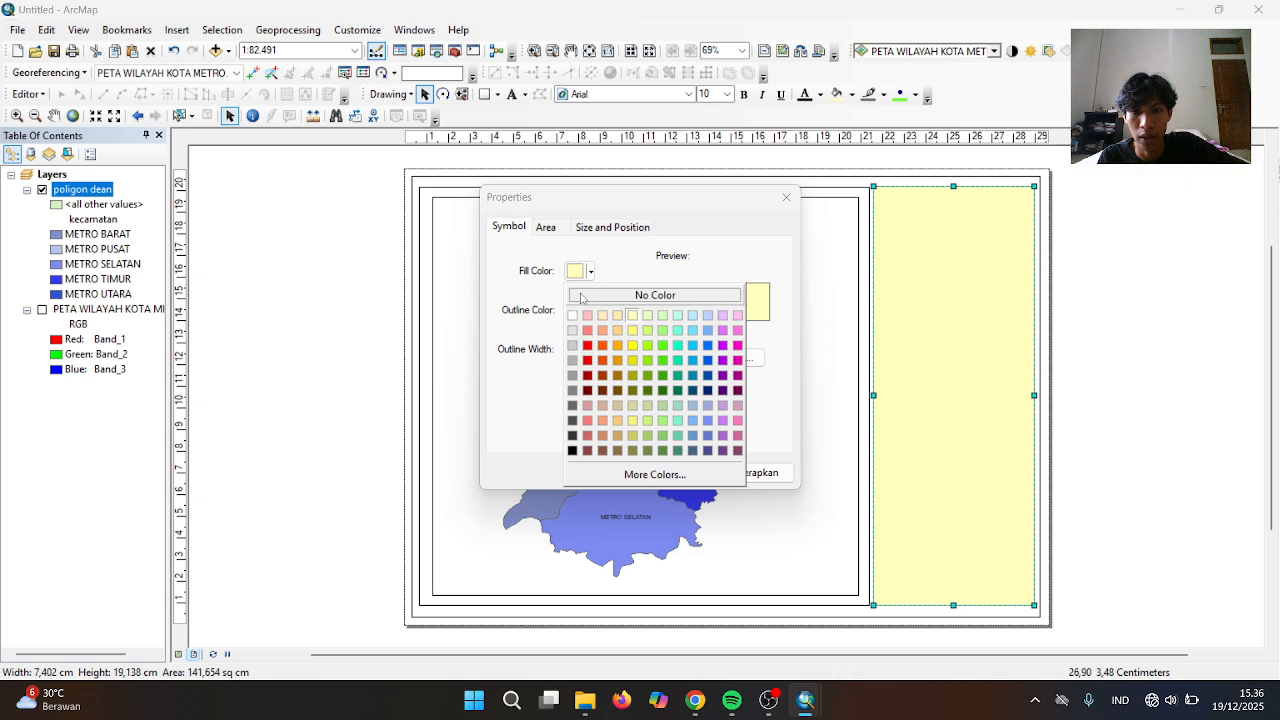
key(Escape)
click(580, 310)
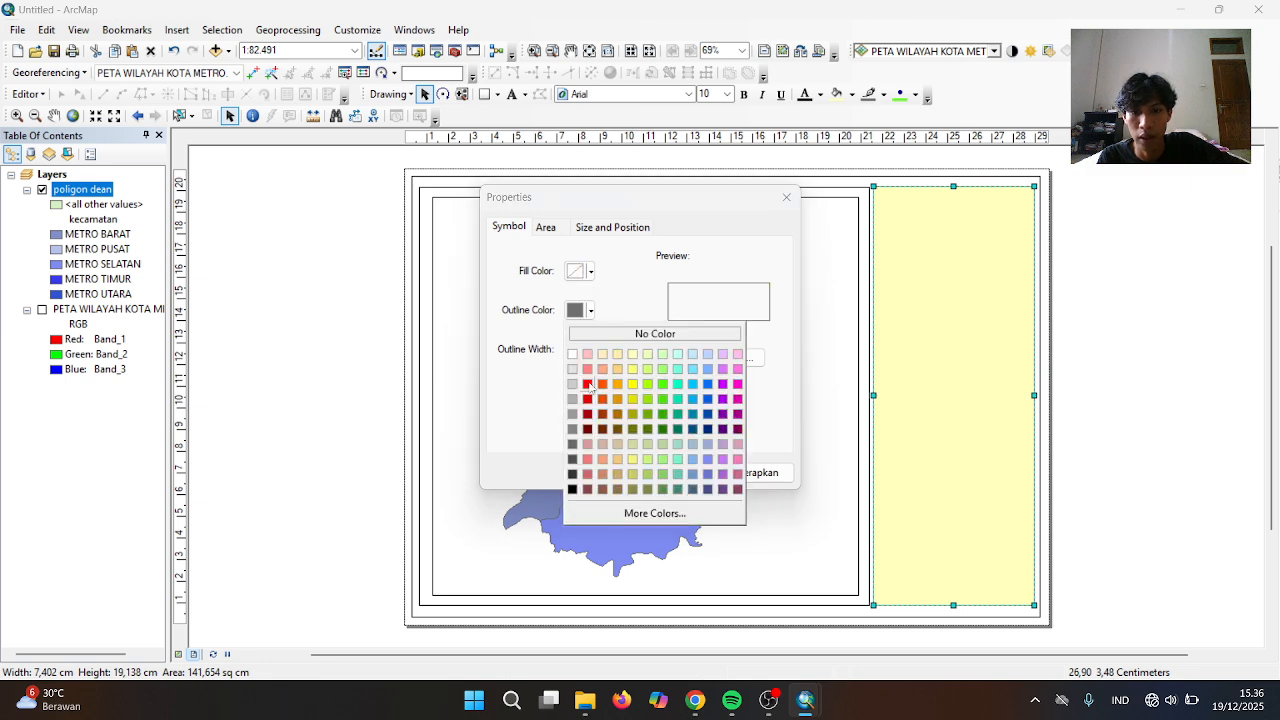
click(572, 488)
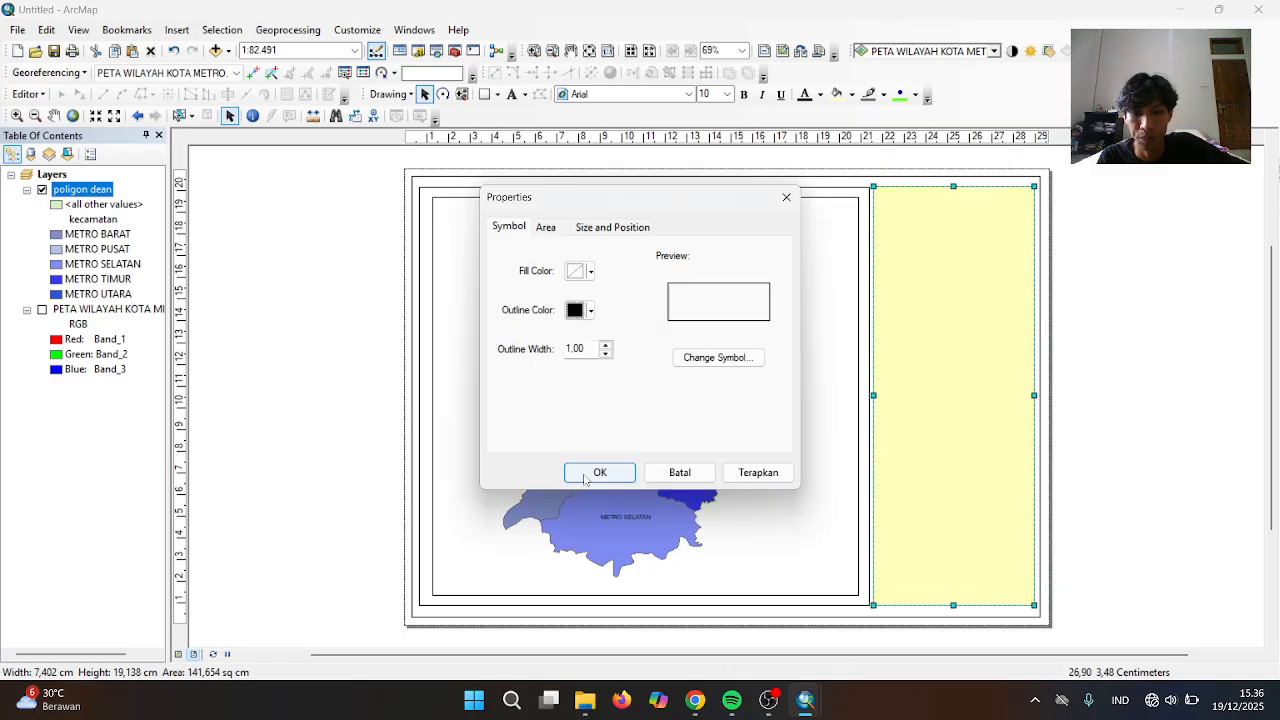
click(600, 471)
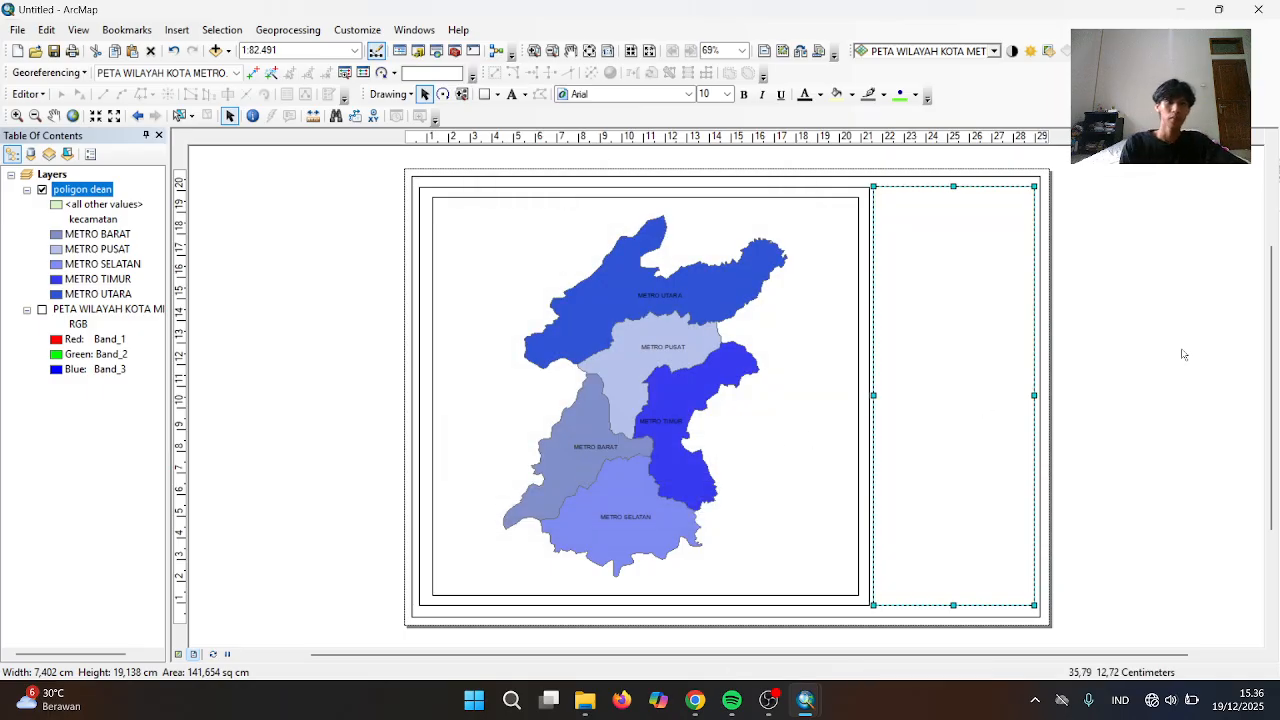
click(1136, 392)
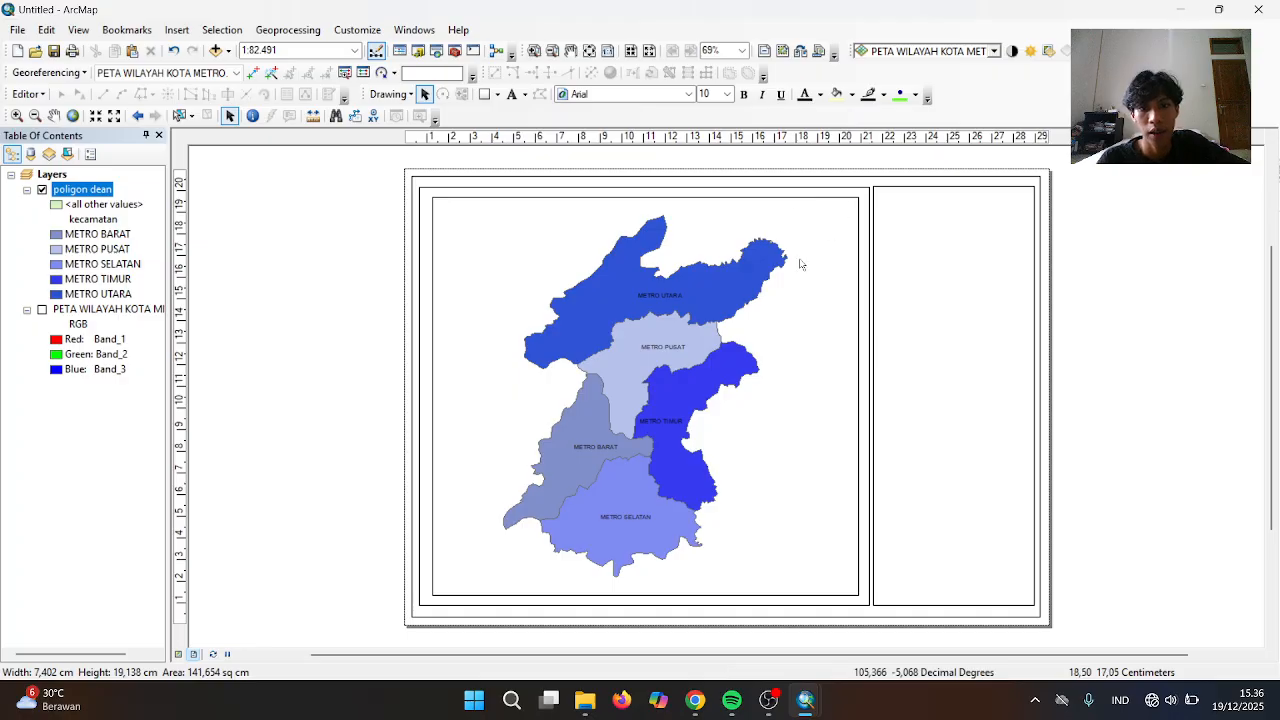
Start a new Graticule grid from the map frame's data frame Grids properties
click(592, 381)
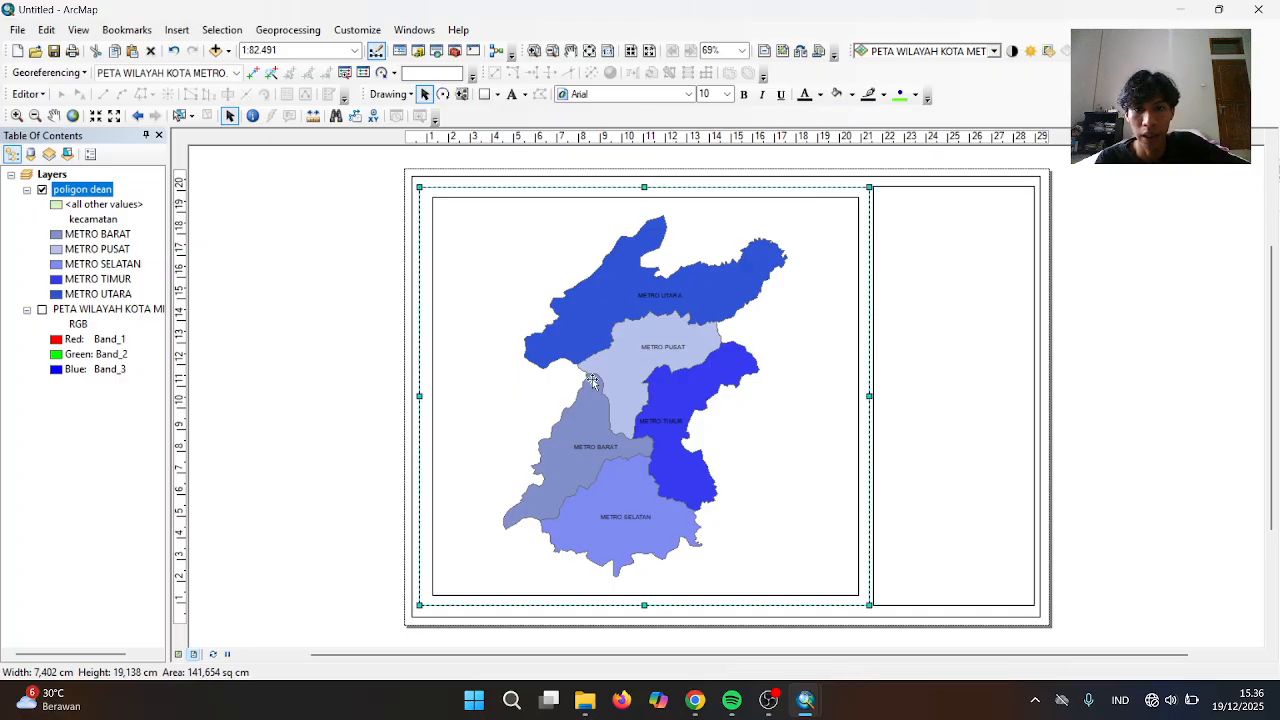
click(594, 380)
click(595, 380)
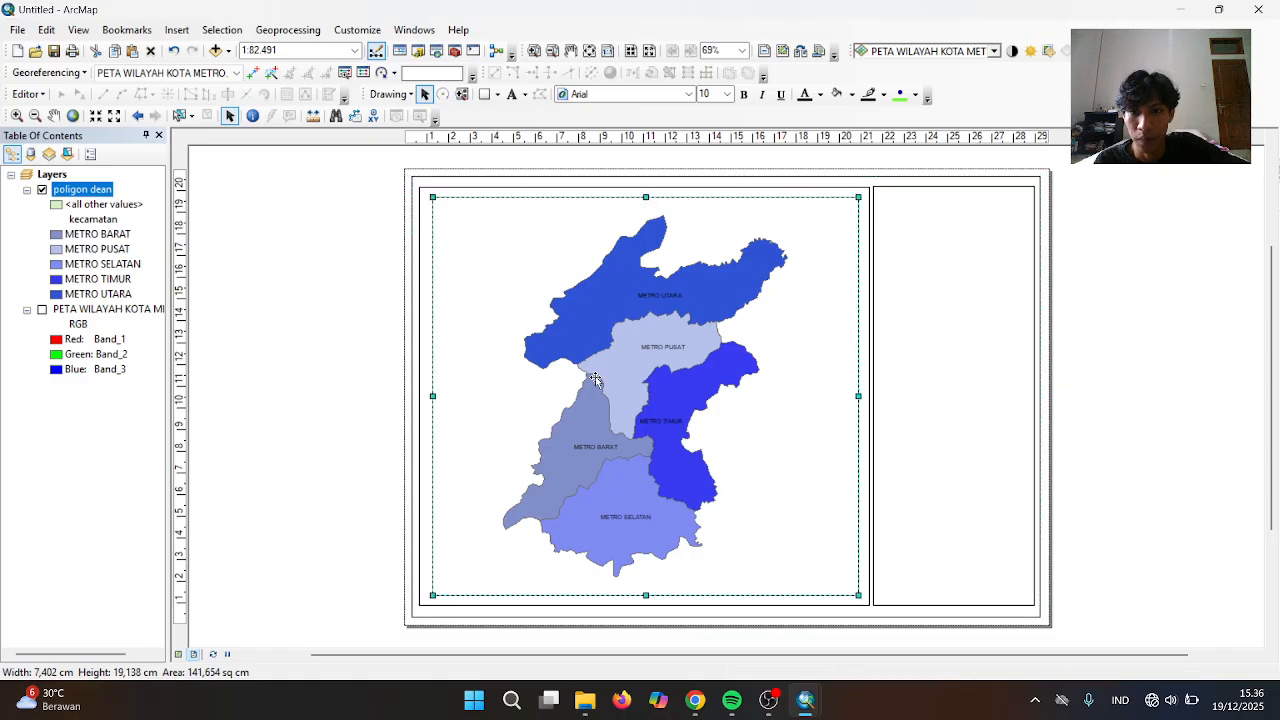
right_click(692, 304)
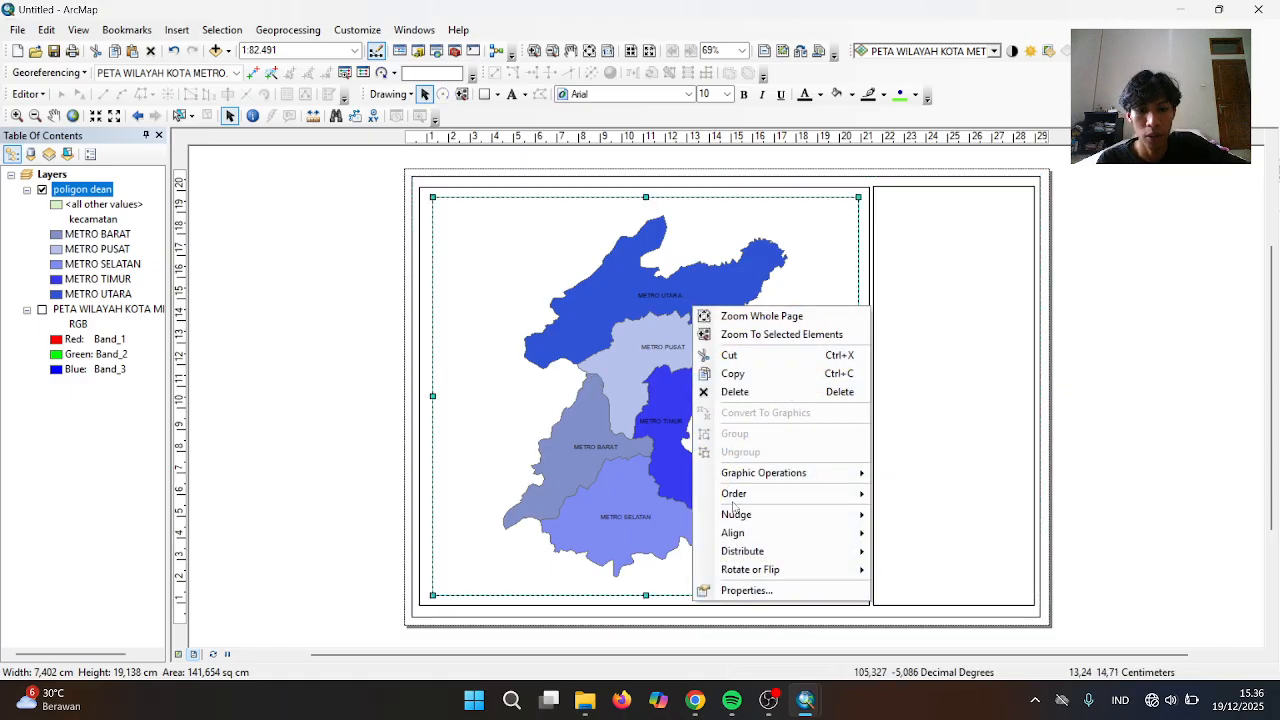
click(730, 592)
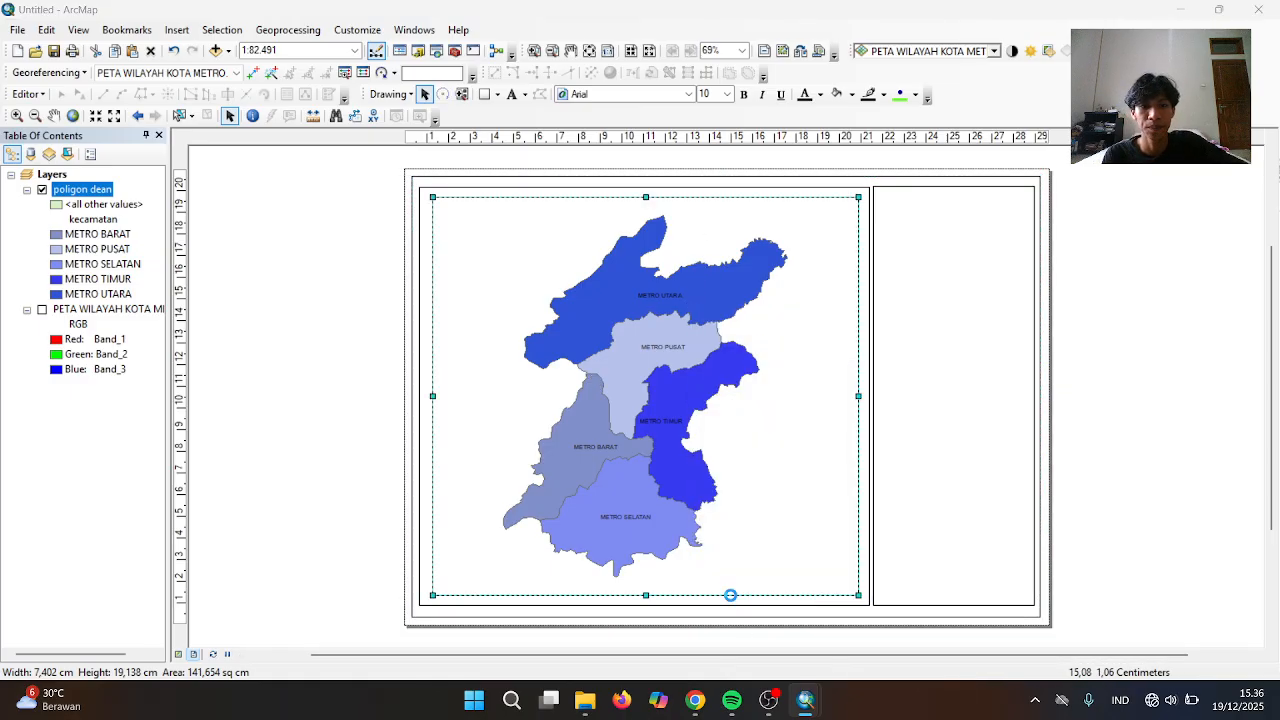
click(792, 117)
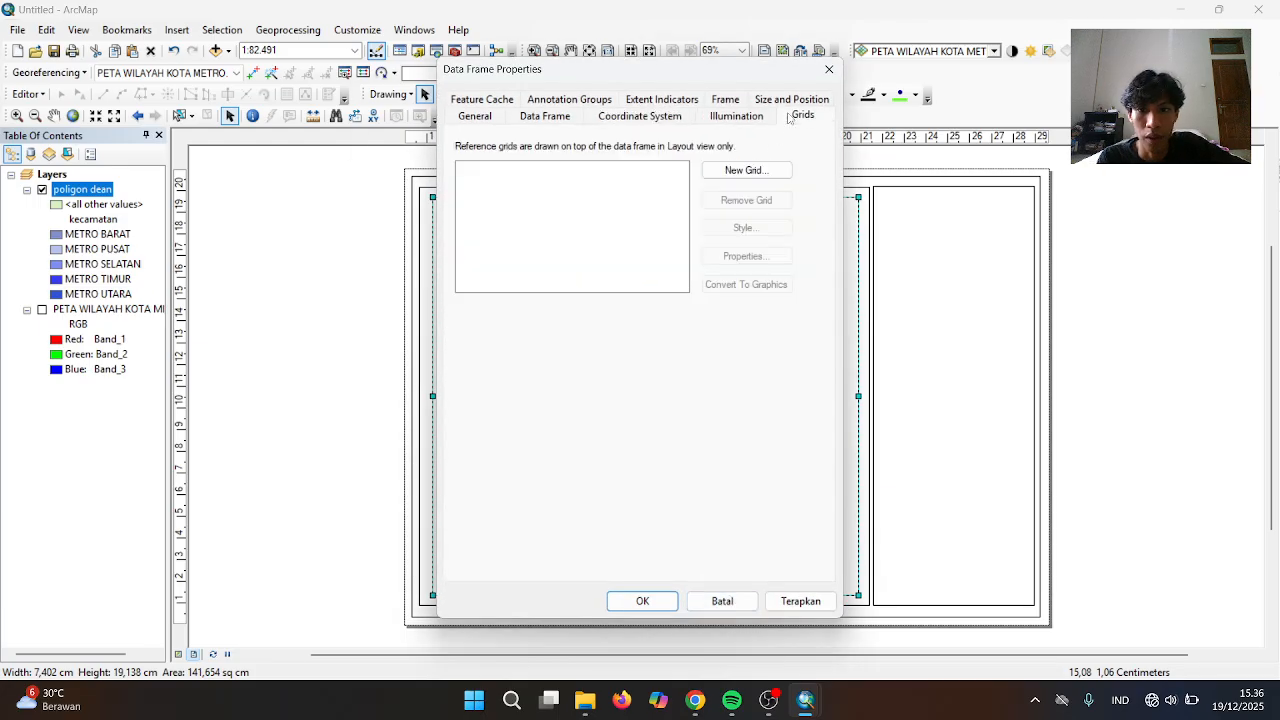
click(730, 170)
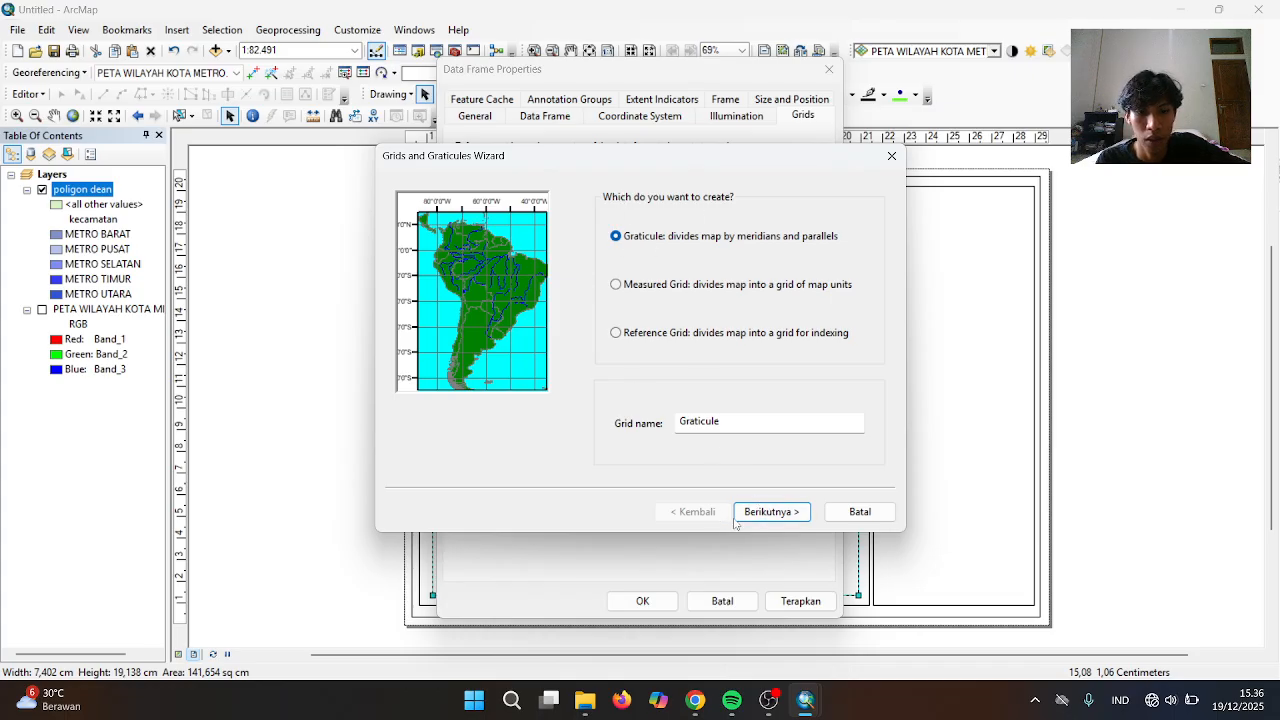
click(772, 512)
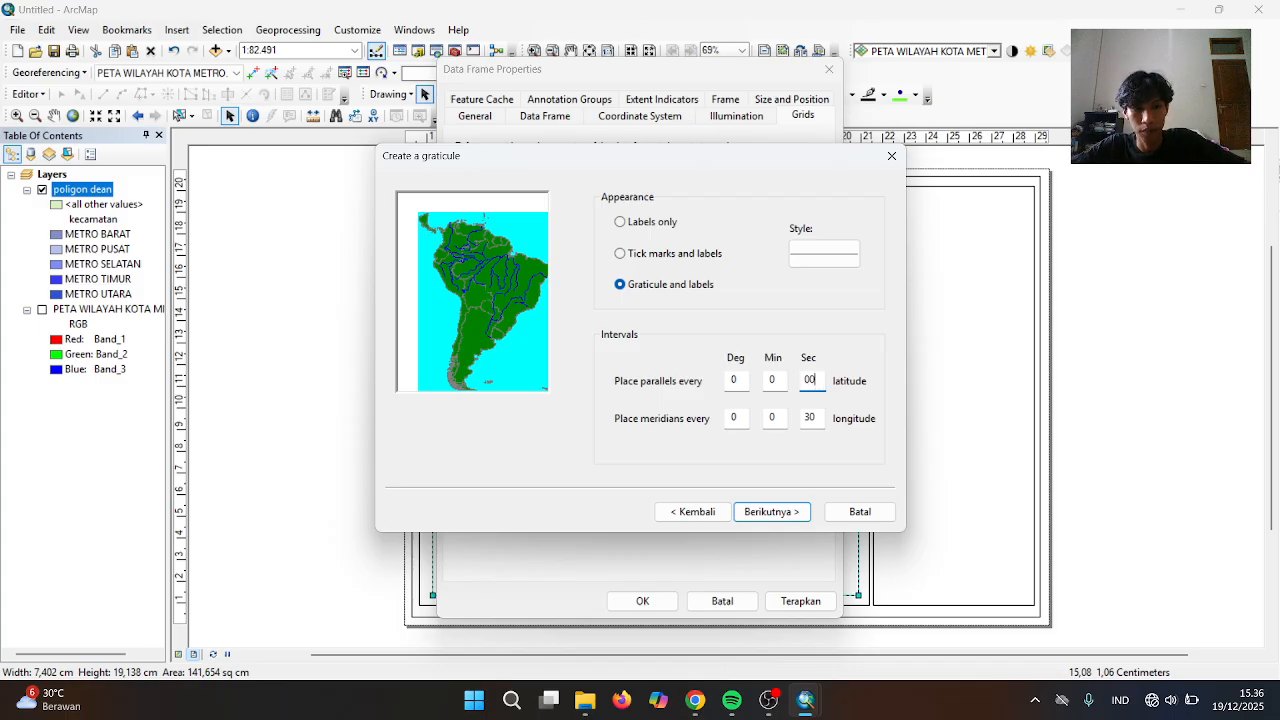
Set parallel and meridian intervals to 0°2'00" and finish the graticule wizard
right_click(810, 416)
click(810, 413)
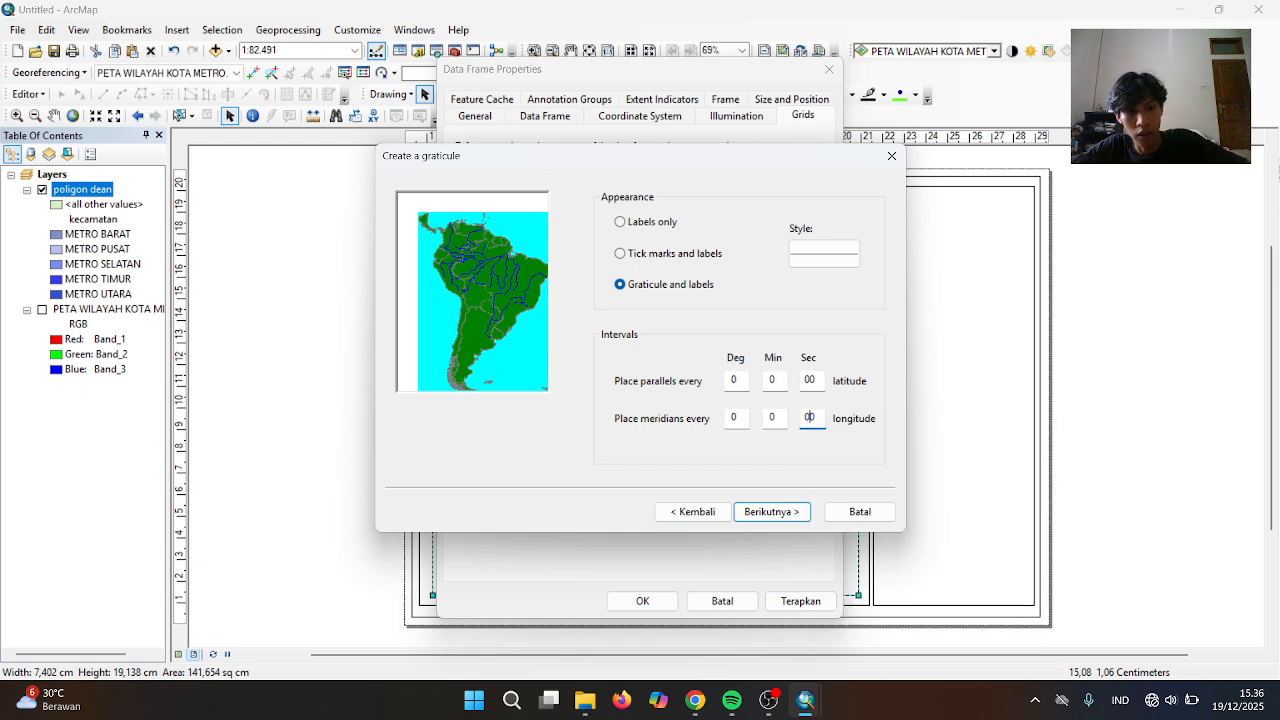
right_click(776, 383)
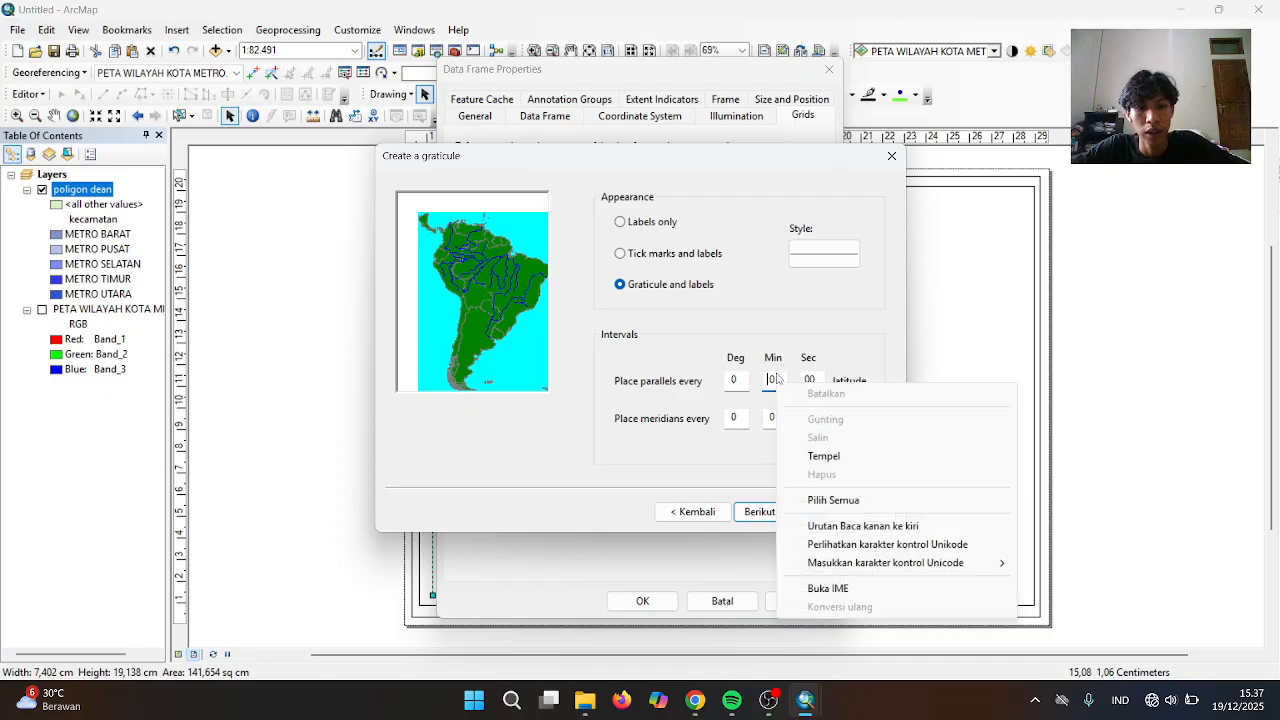
click(777, 374)
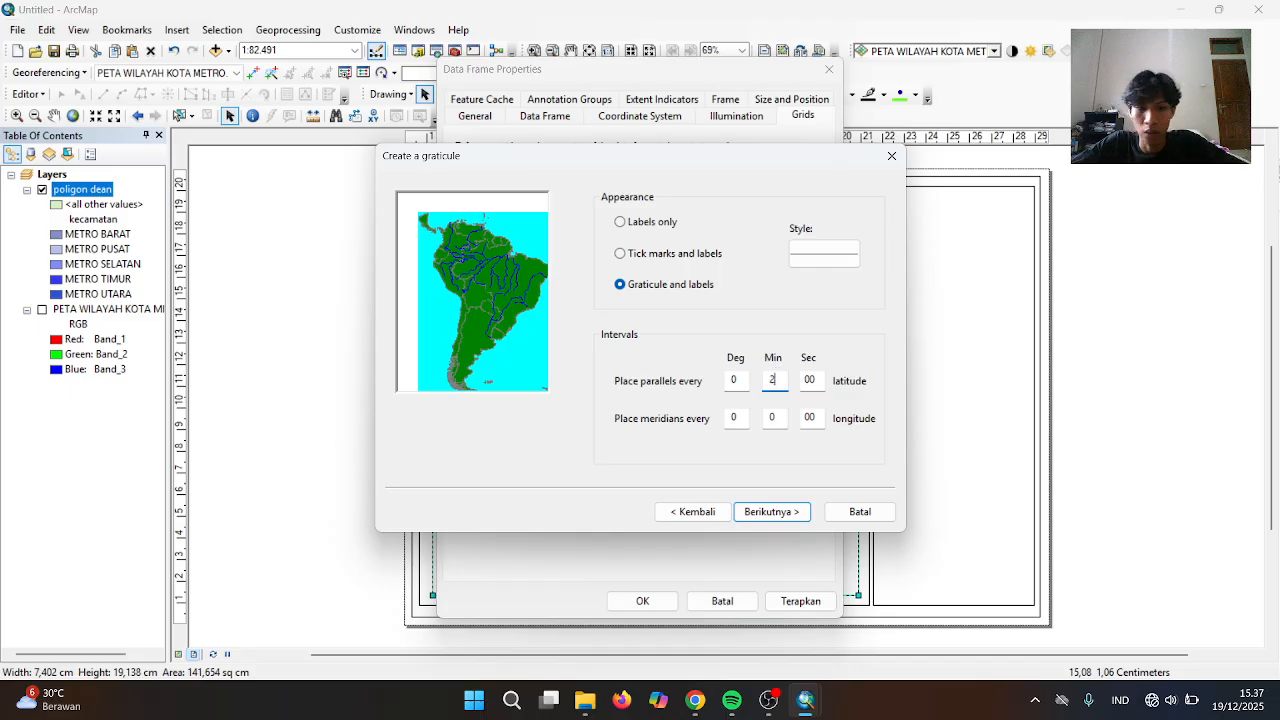
right_click(778, 417)
click(775, 417)
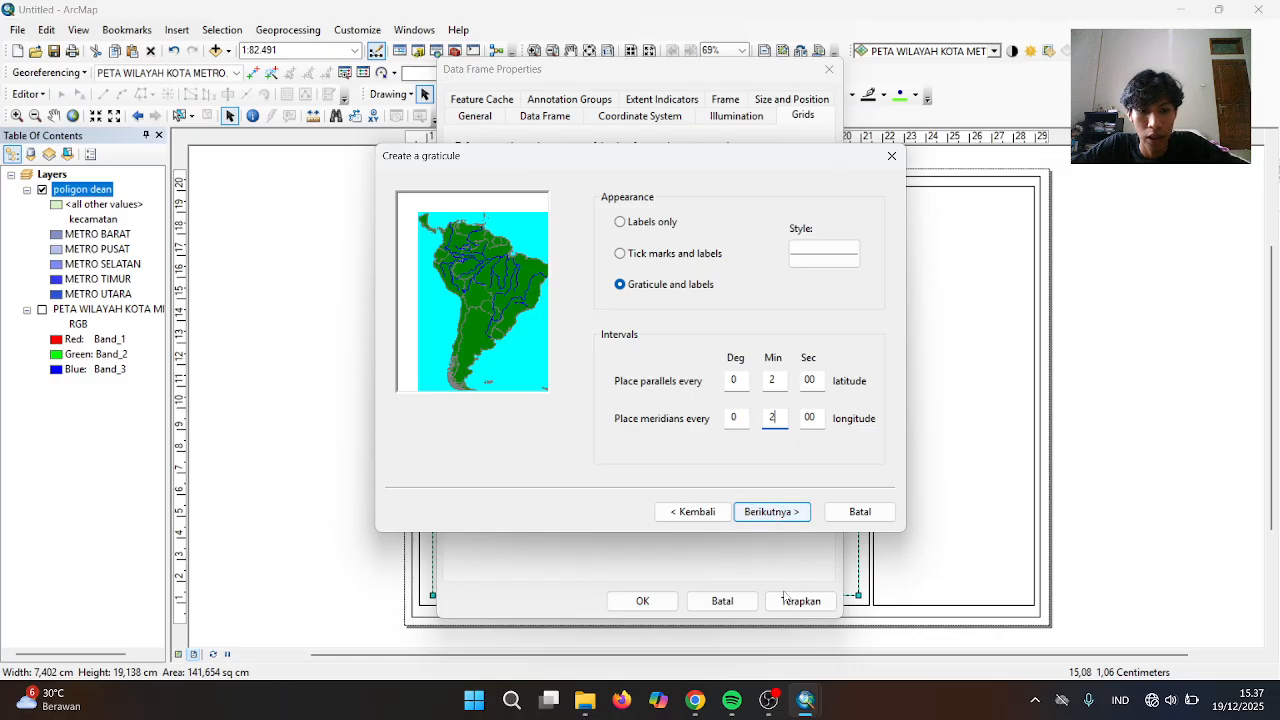
click(773, 512)
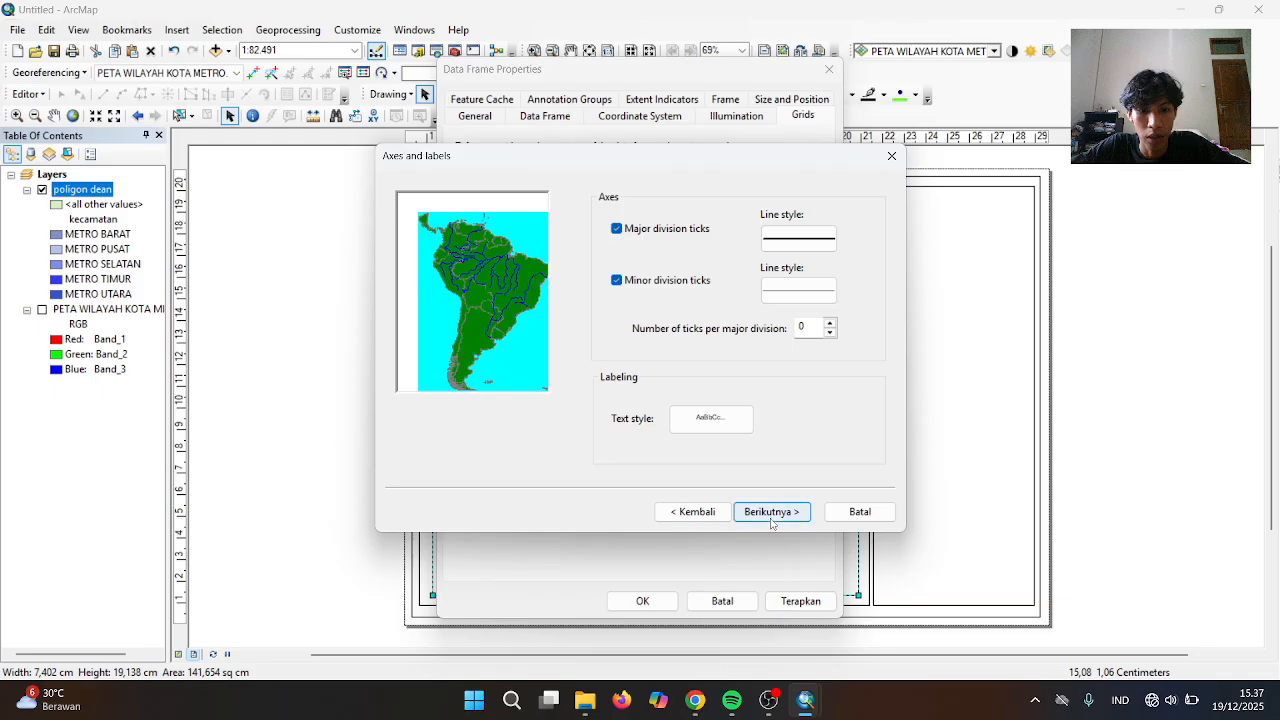
click(771, 512)
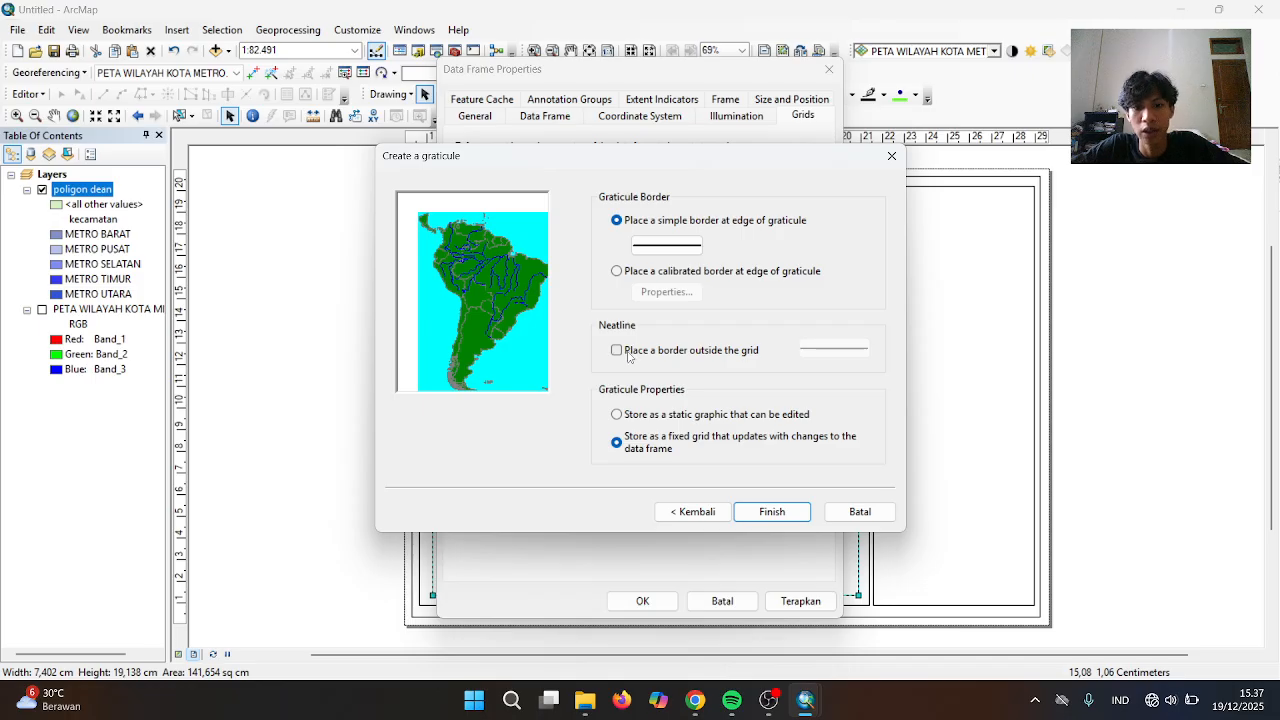
click(764, 513)
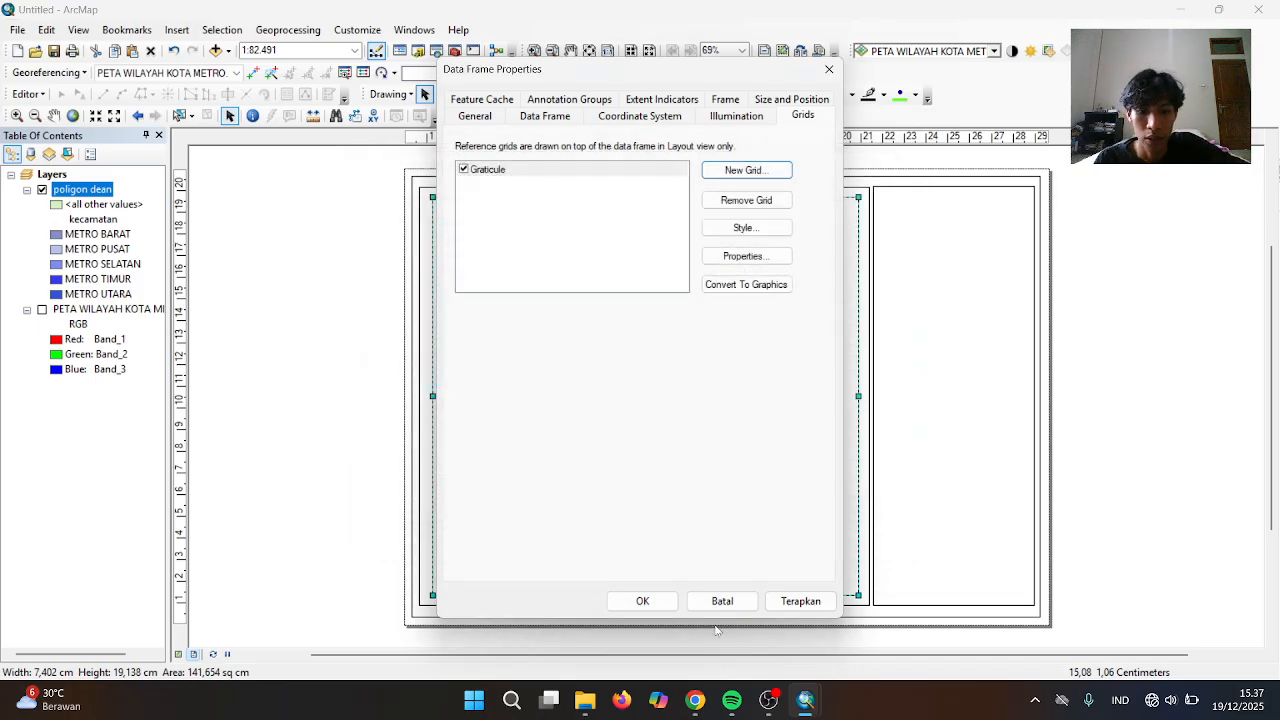
Make the graticule's side labels vertical in the Labels properties
click(761, 256)
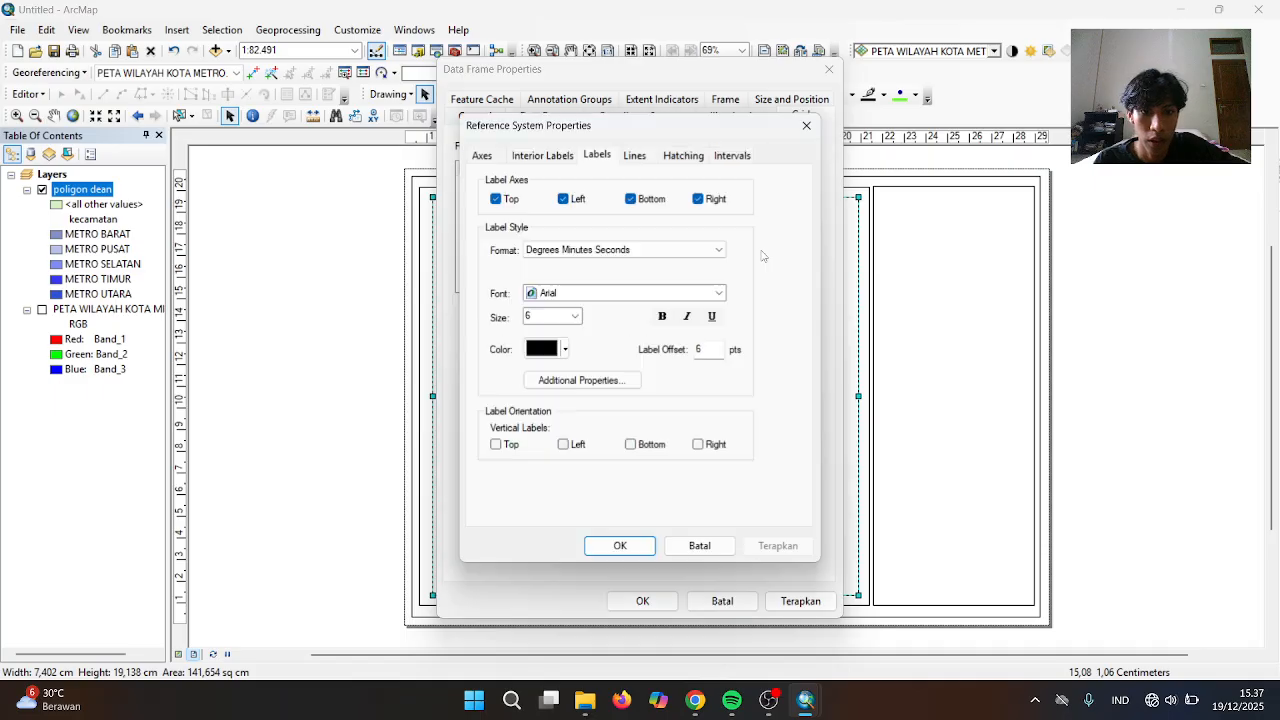
click(716, 293)
click(566, 501)
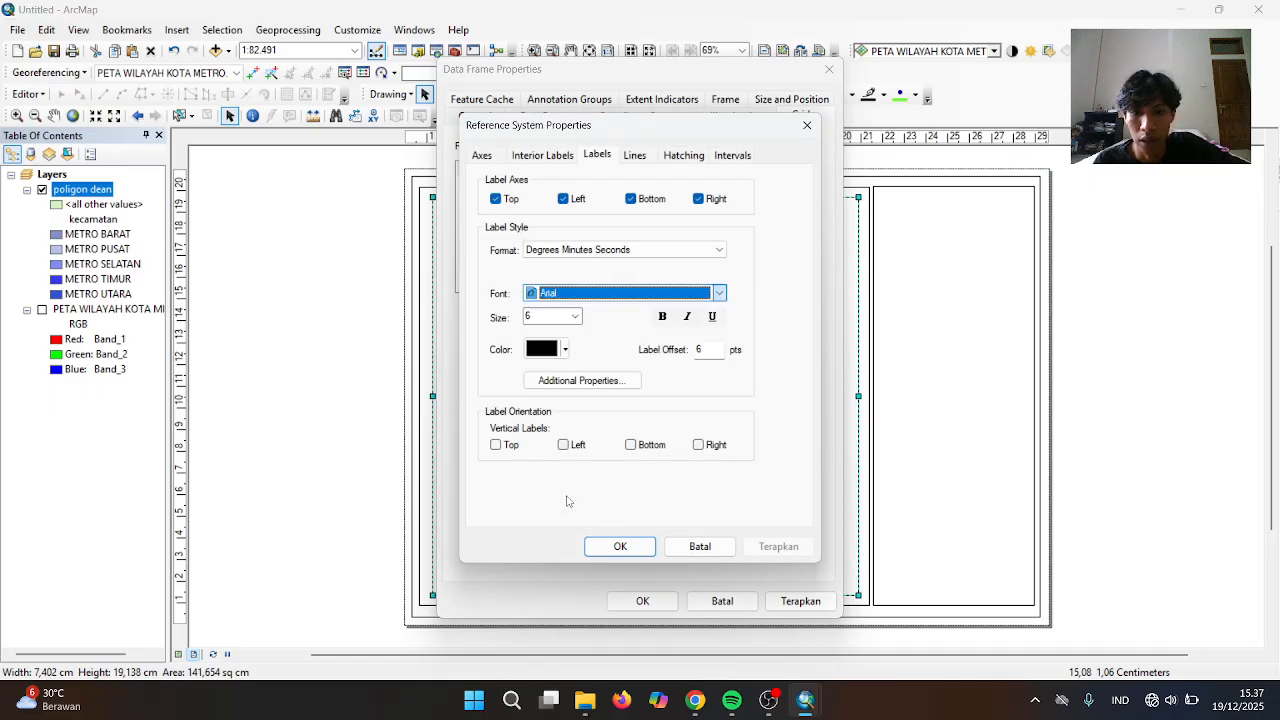
click(564, 445)
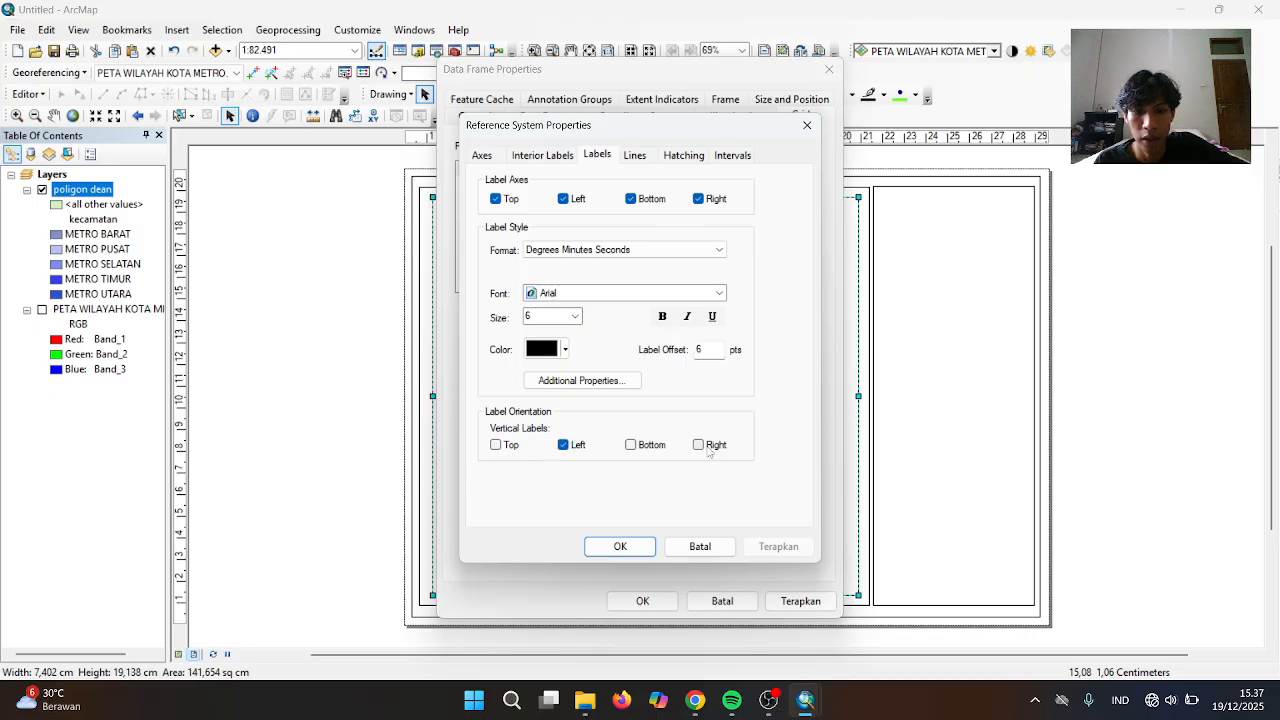
Set the graticule label font to Times New Roman and apply the grid
click(719, 293)
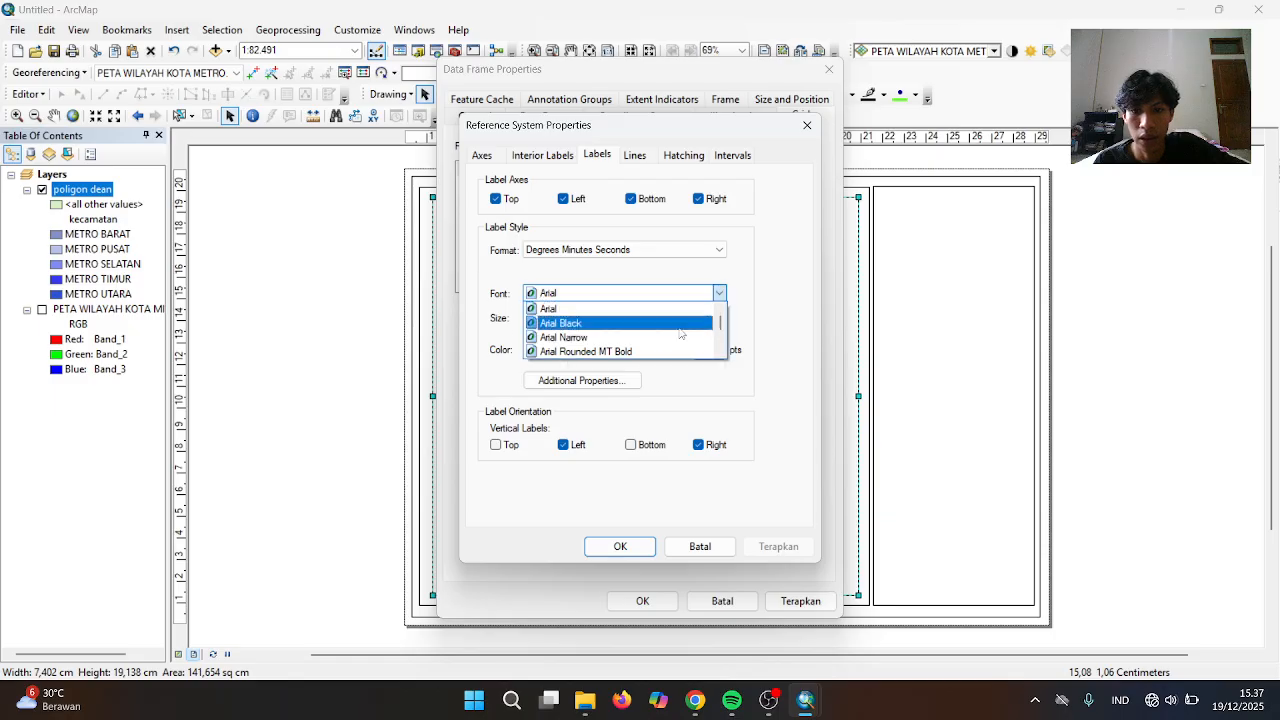
scroll(650, 340, down, 2)
scroll(650, 343, down, 5)
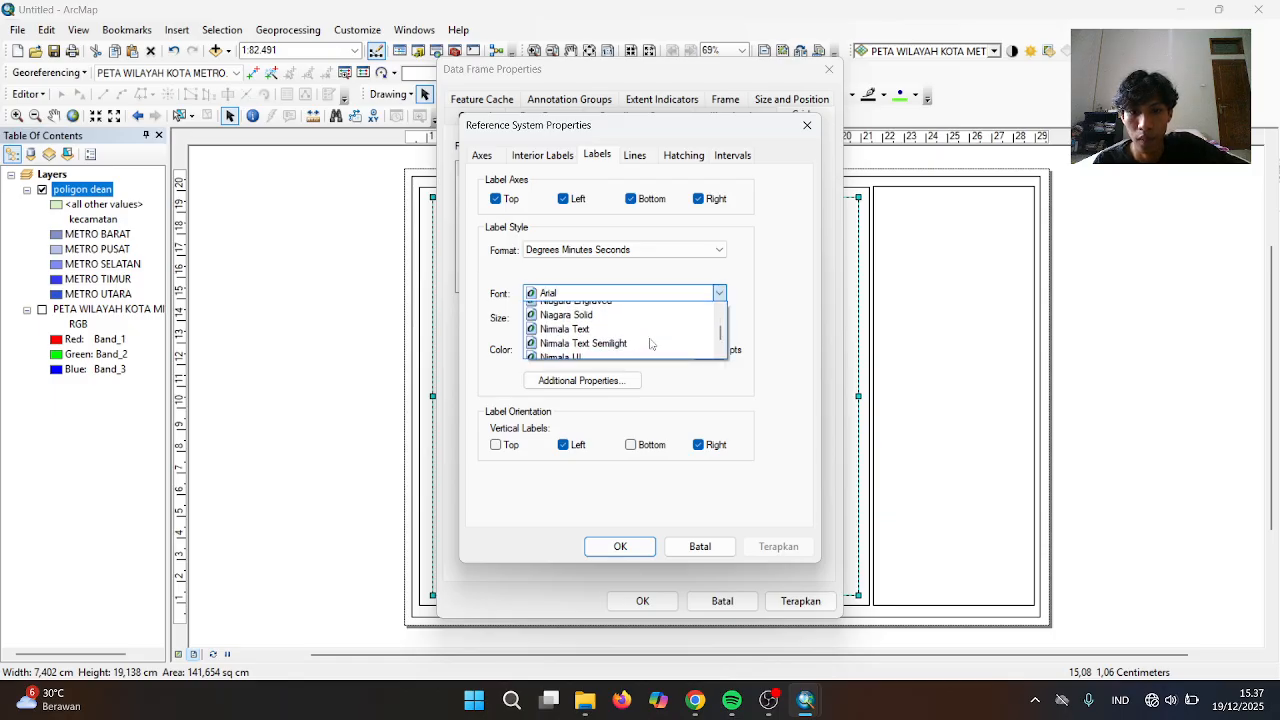
scroll(650, 344, down, 3)
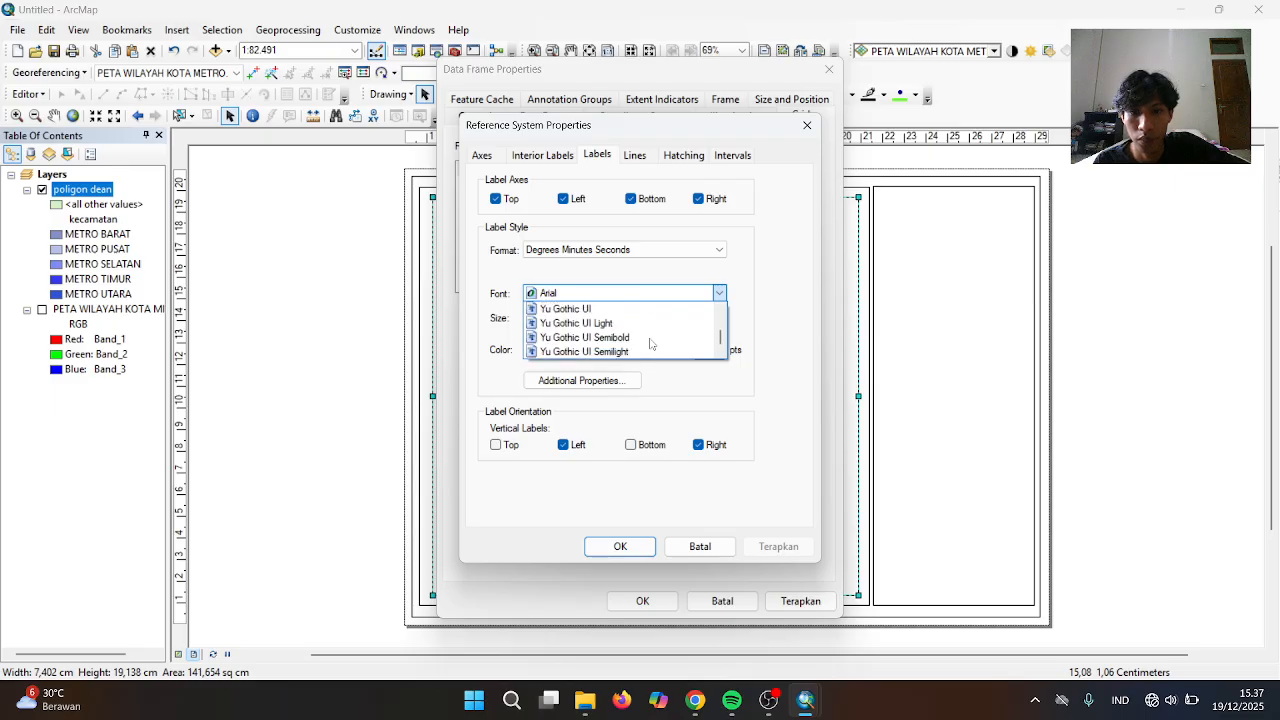
scroll(650, 344, up, 1)
scroll(650, 344, down, 1)
scroll(650, 344, up, 1)
scroll(650, 344, down, 1)
scroll(650, 344, up, 8)
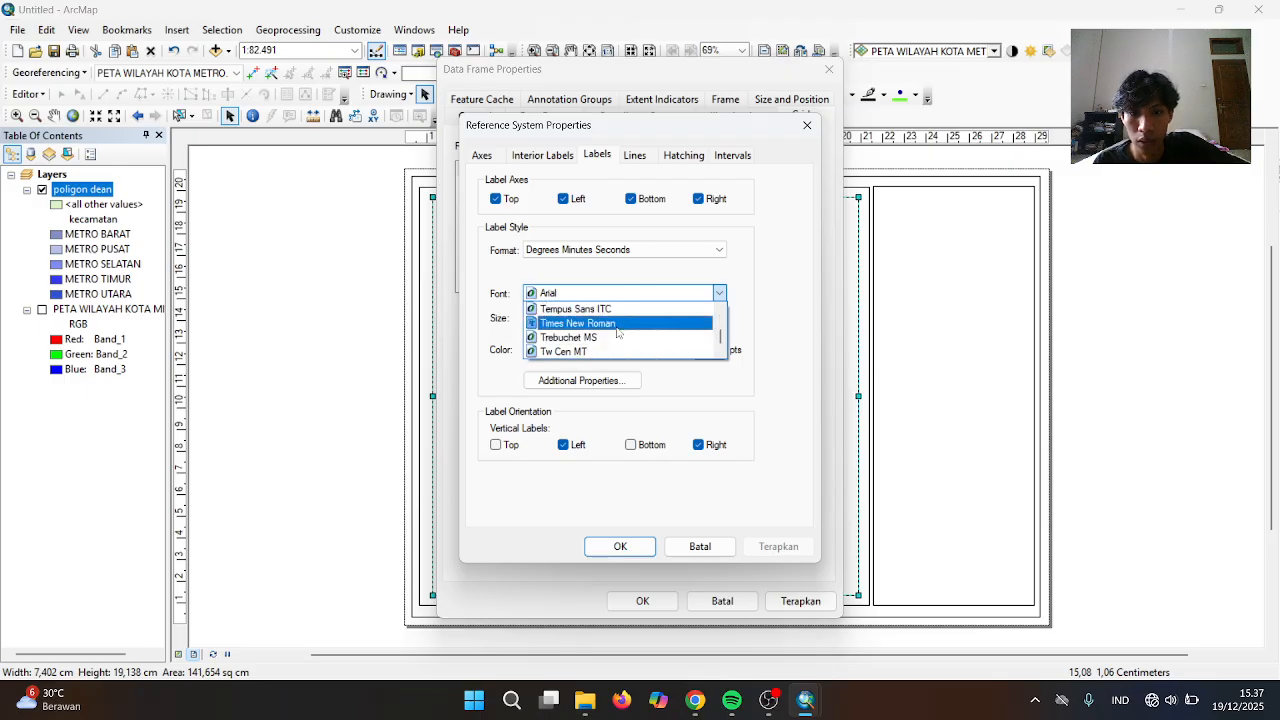
click(620, 323)
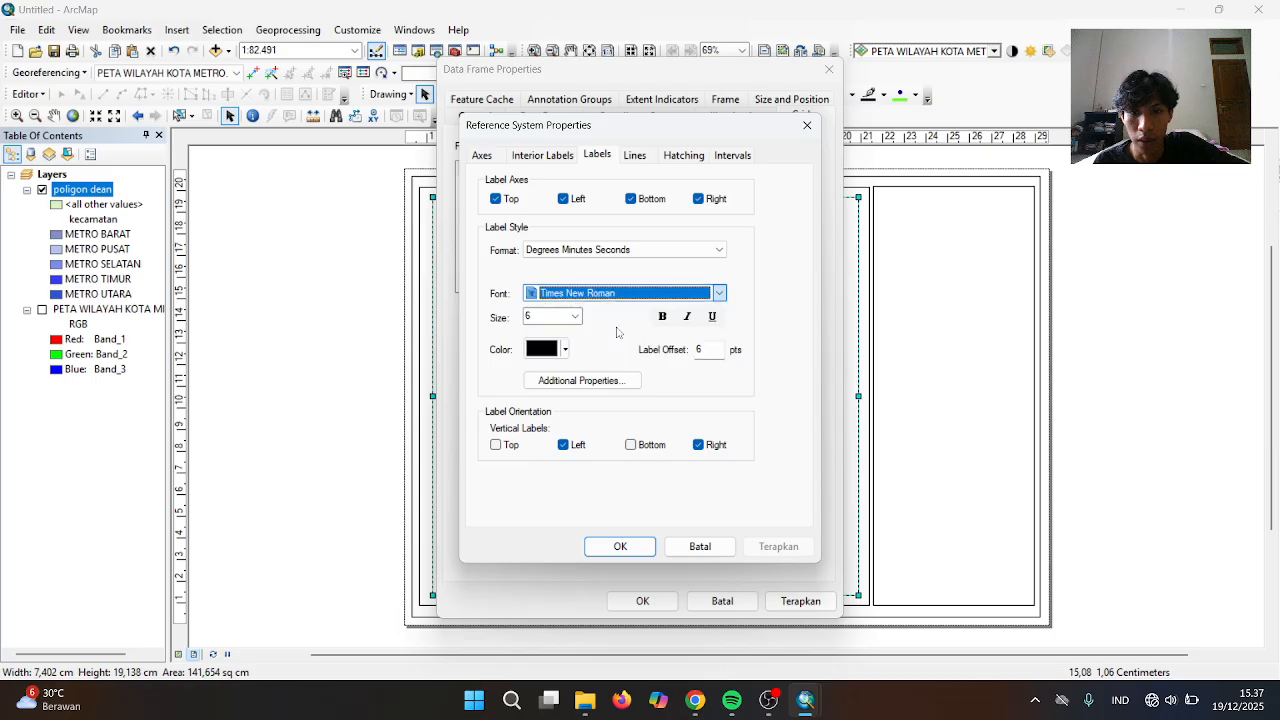
click(622, 548)
click(642, 601)
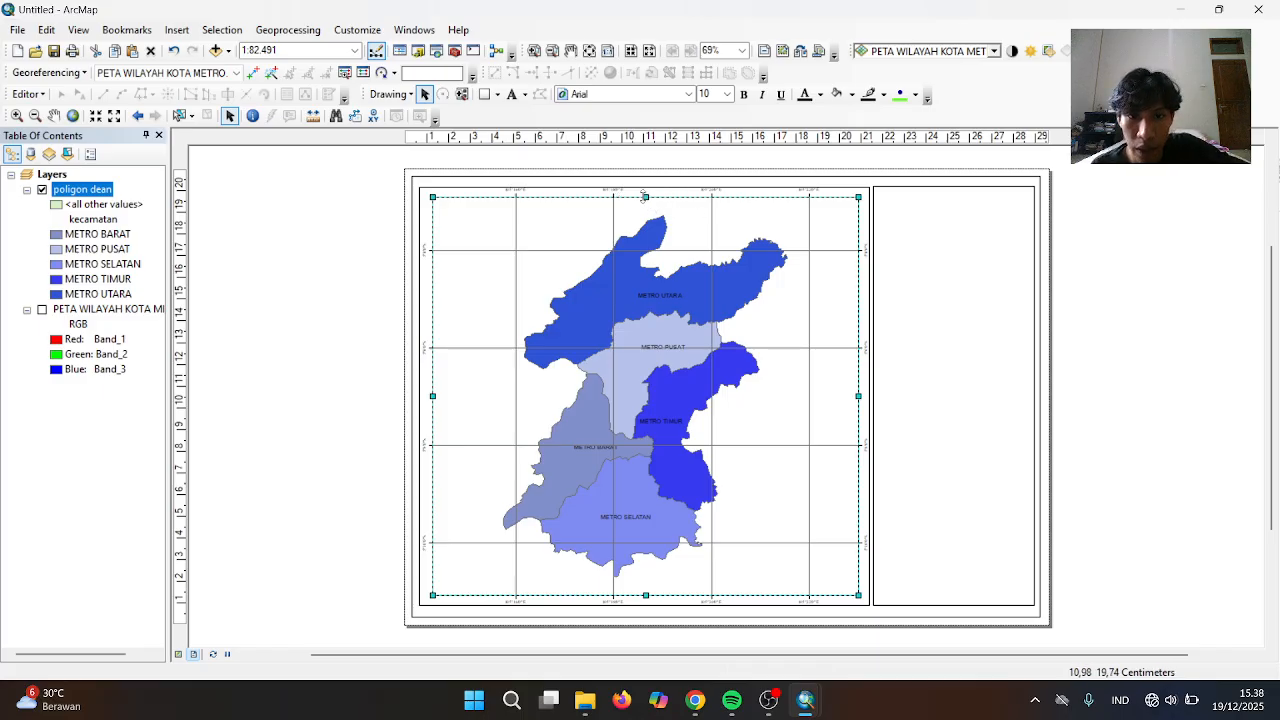
Nudge the map frame's top and bottom edges slightly, then review the gridded layout
drag(645, 197, 645, 201)
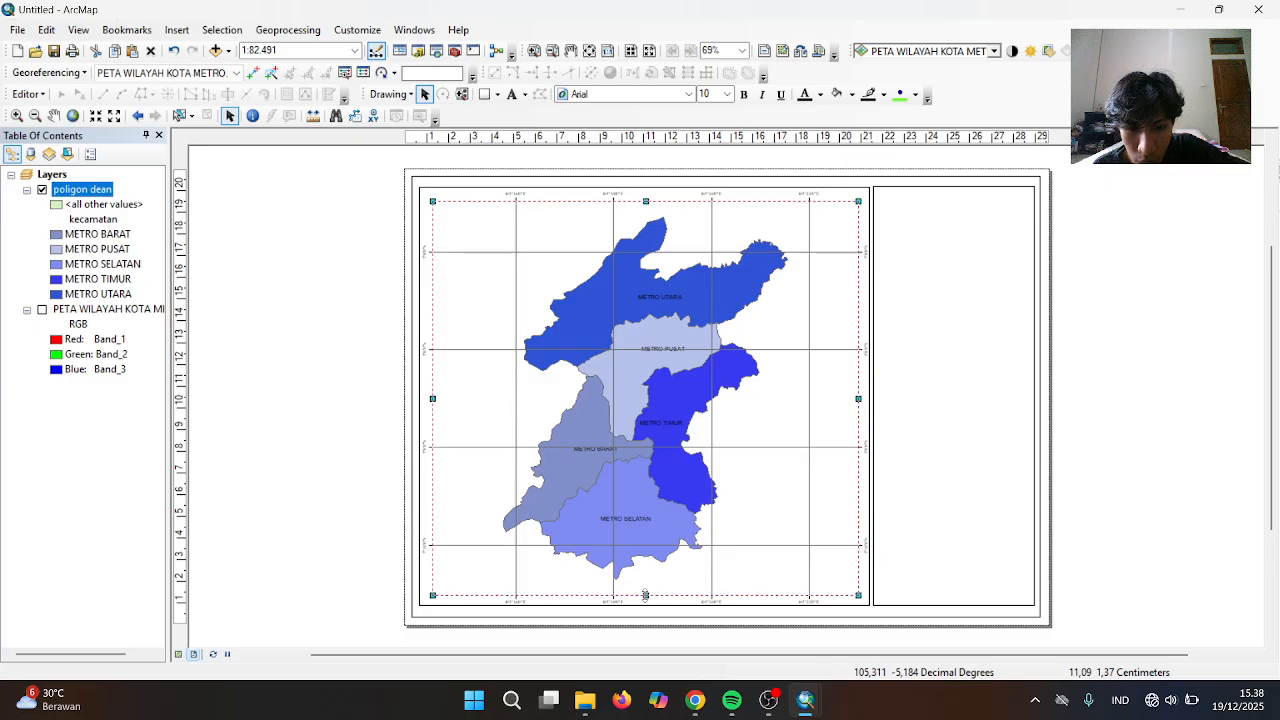
drag(645, 596, 644, 595)
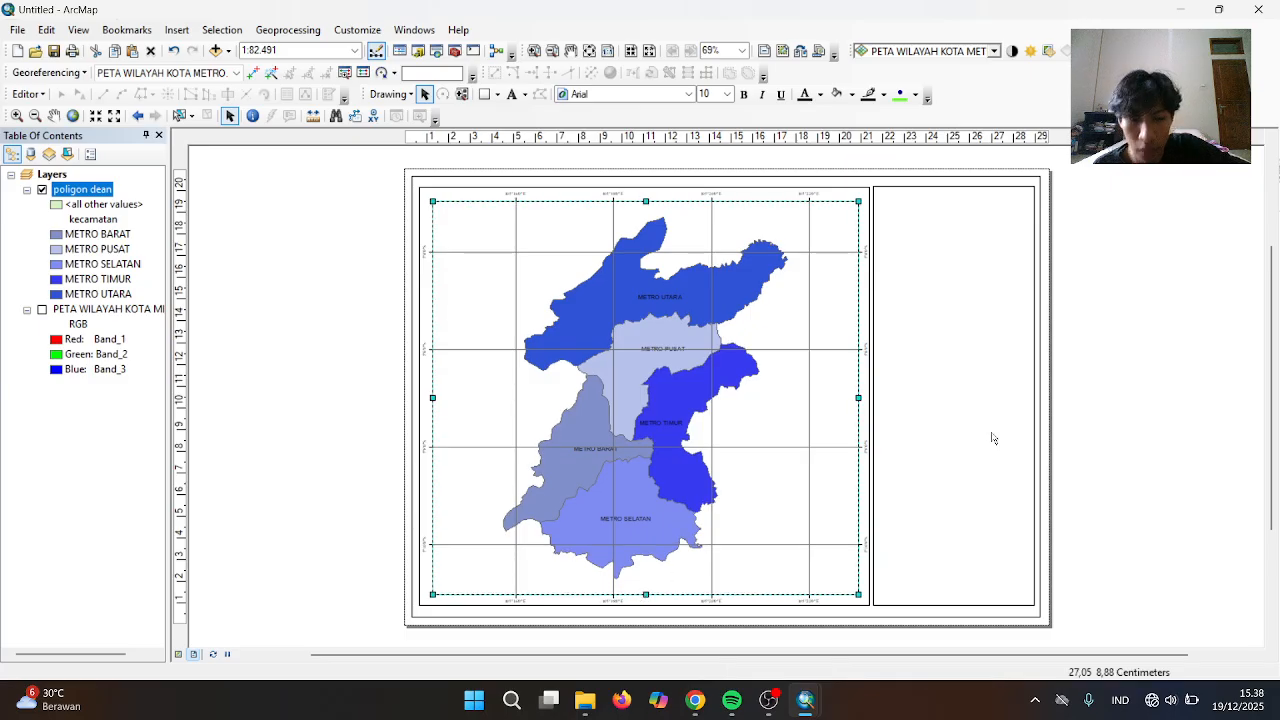
click(1047, 400)
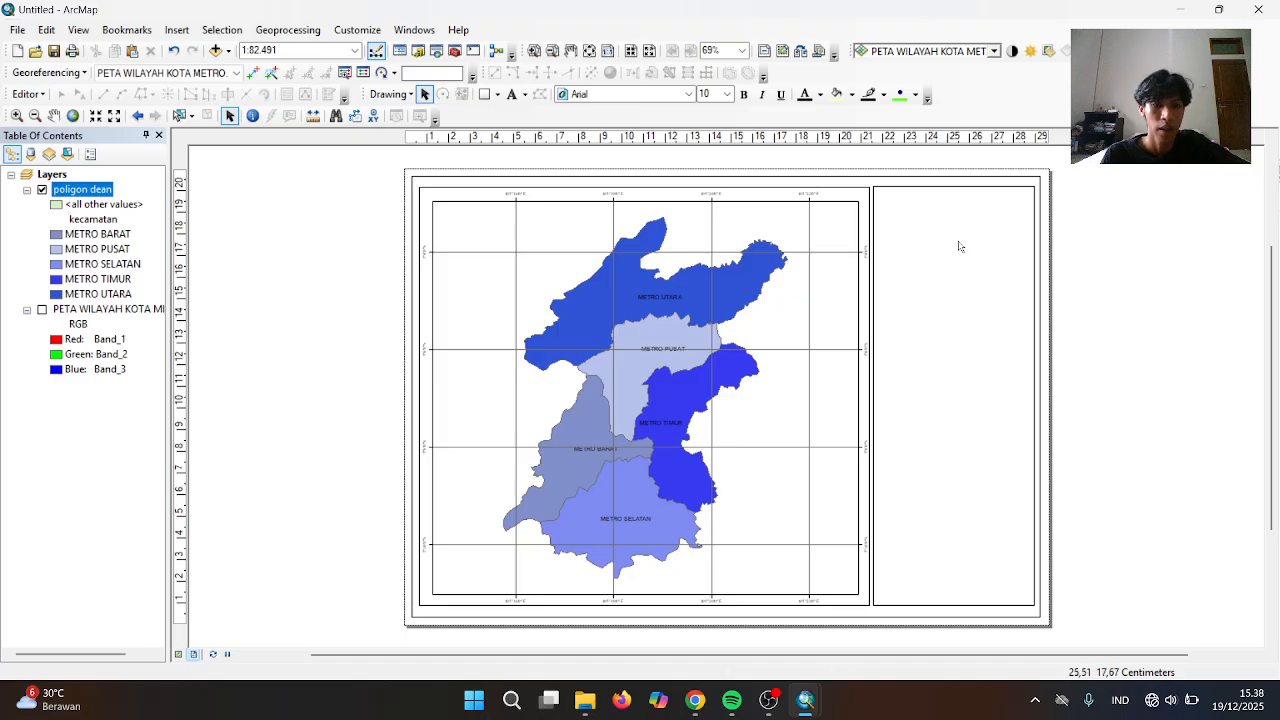
scroll(958, 246, down, 1)
scroll(1065, 602, down, 2)
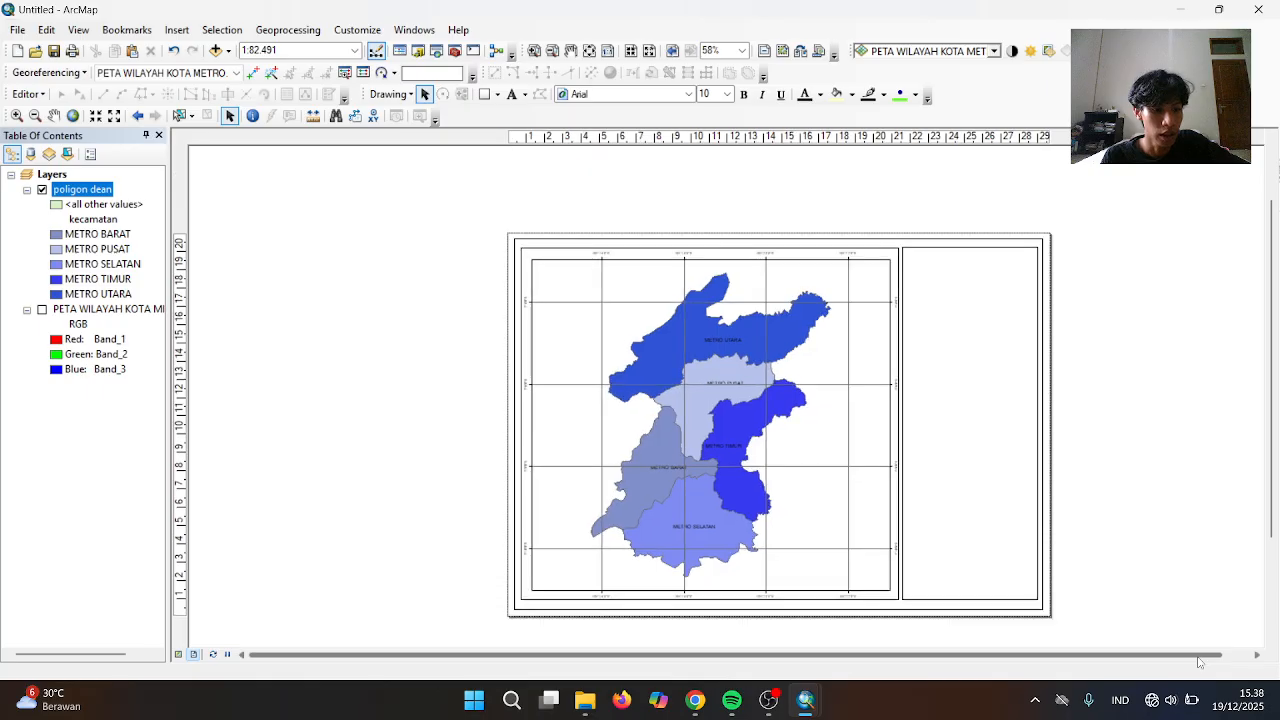
drag(1226, 655, 990, 652)
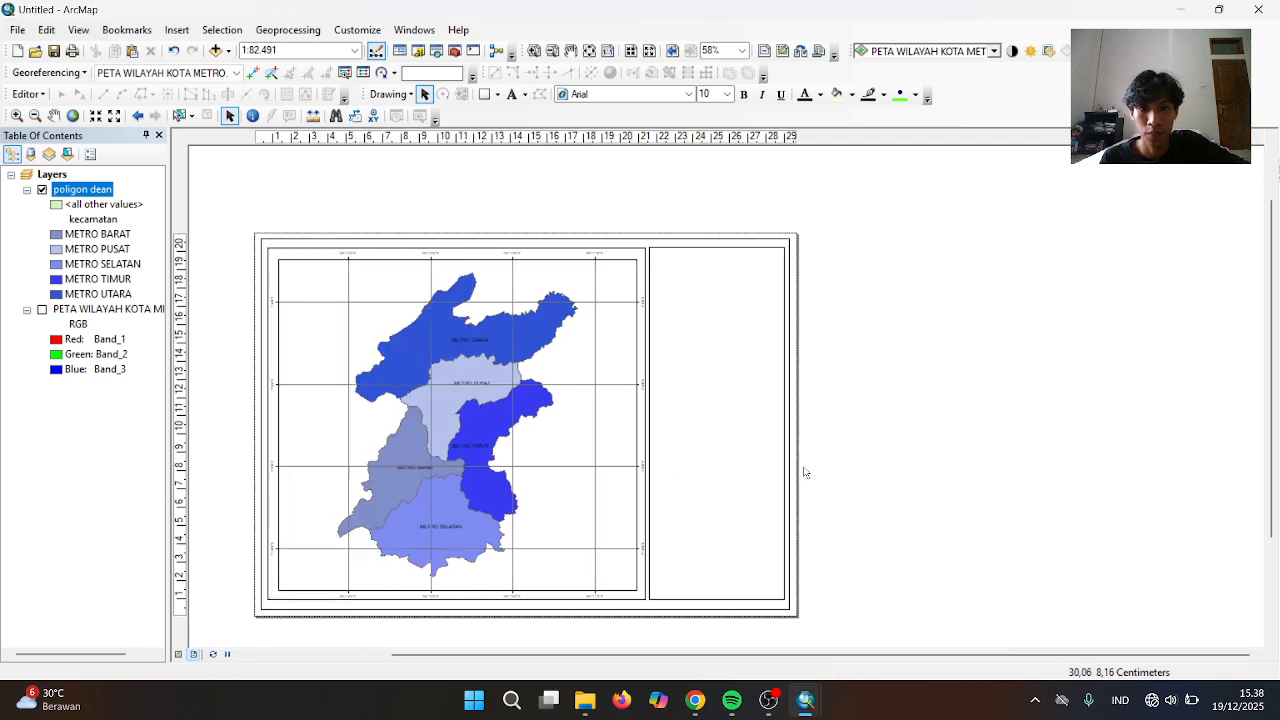
scroll(803, 471, down, 2)
scroll(740, 328, up, 1)
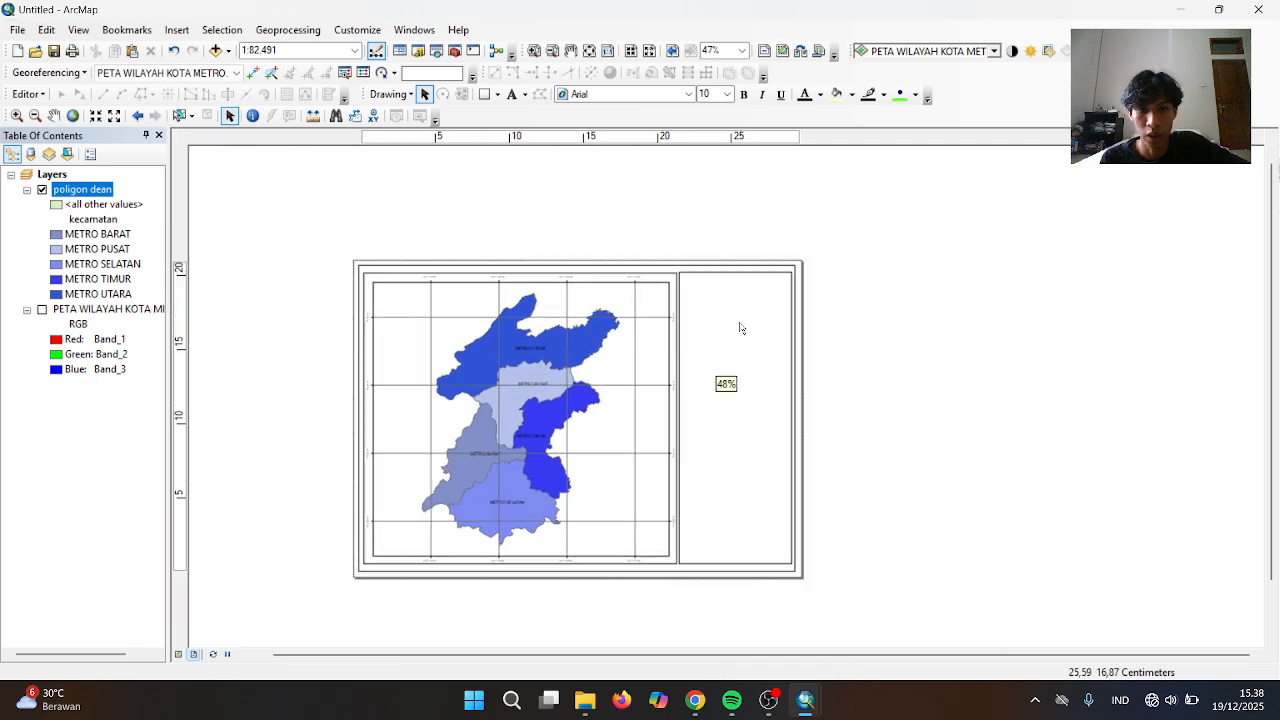
scroll(740, 328, up, 3)
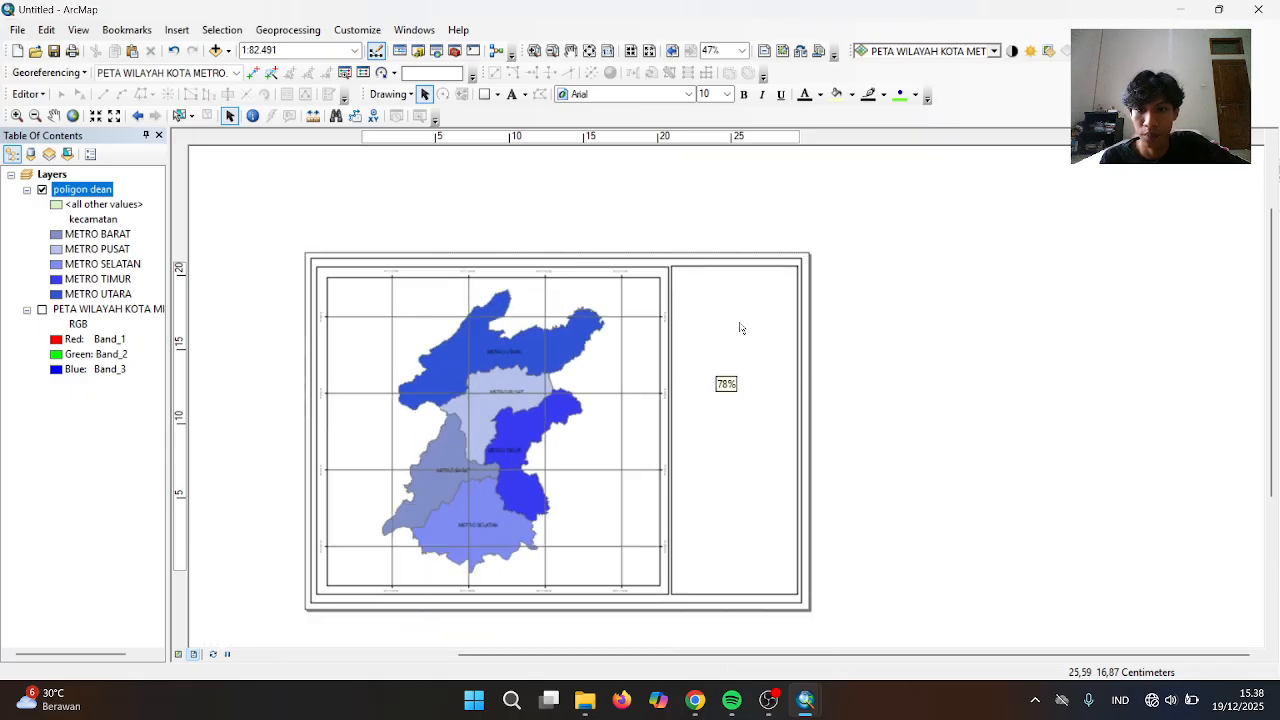
scroll(740, 328, up, 1)
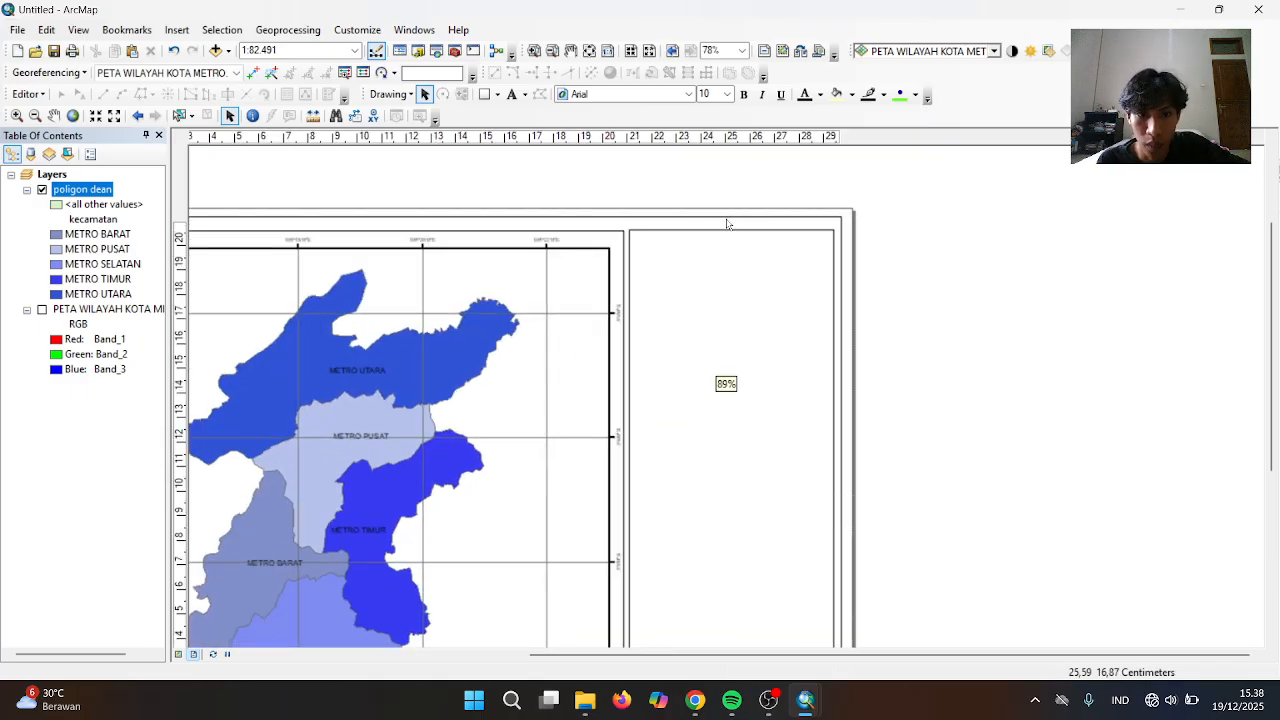
click(730, 229)
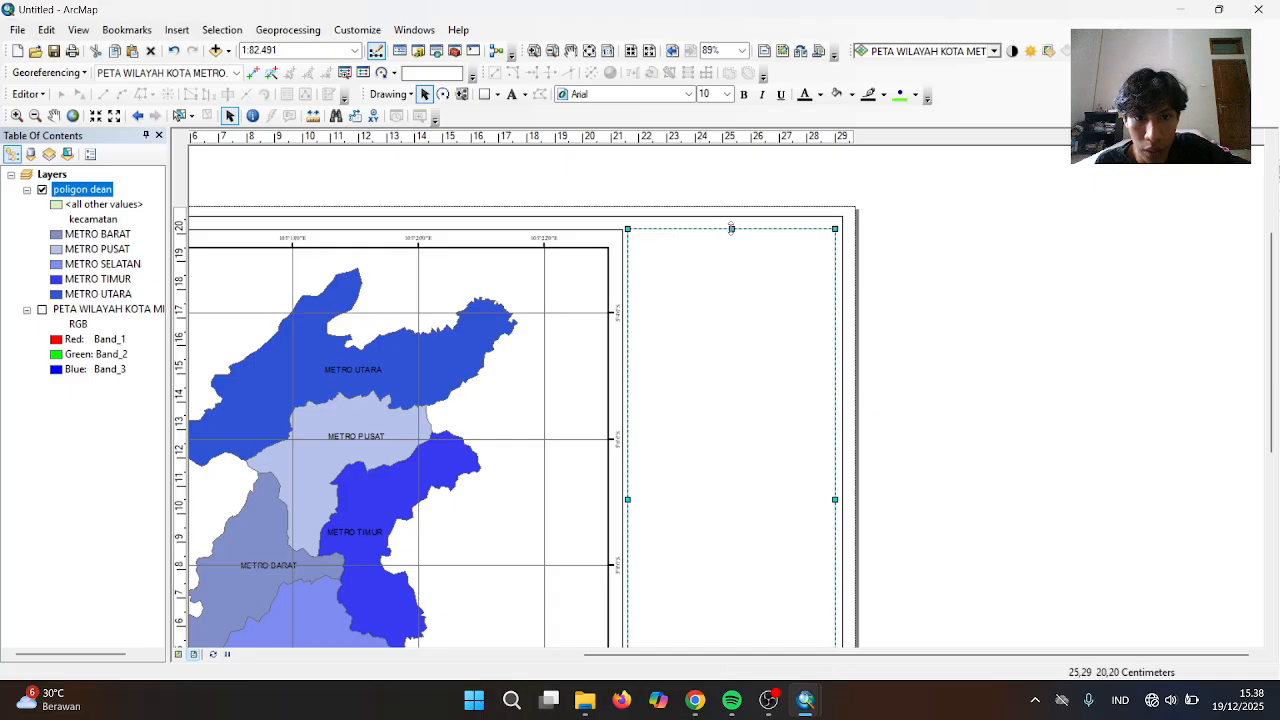
drag(731, 229, 731, 229)
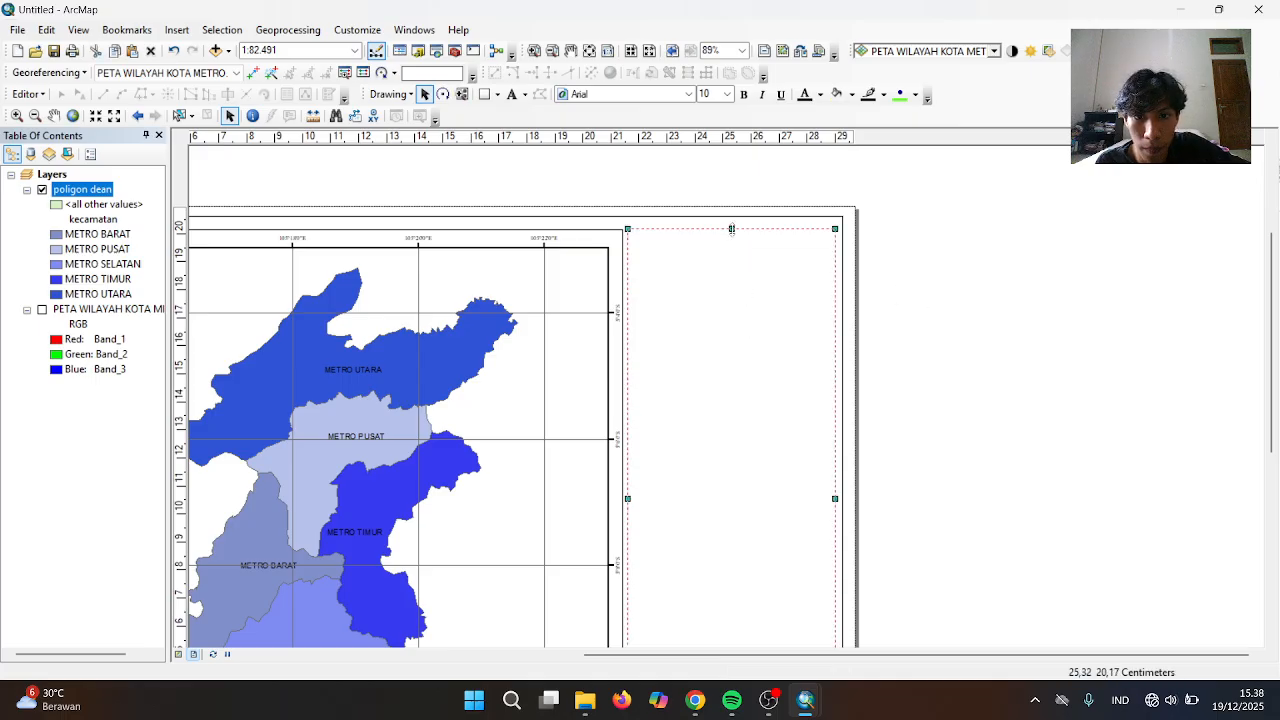
drag(731, 228, 731, 229)
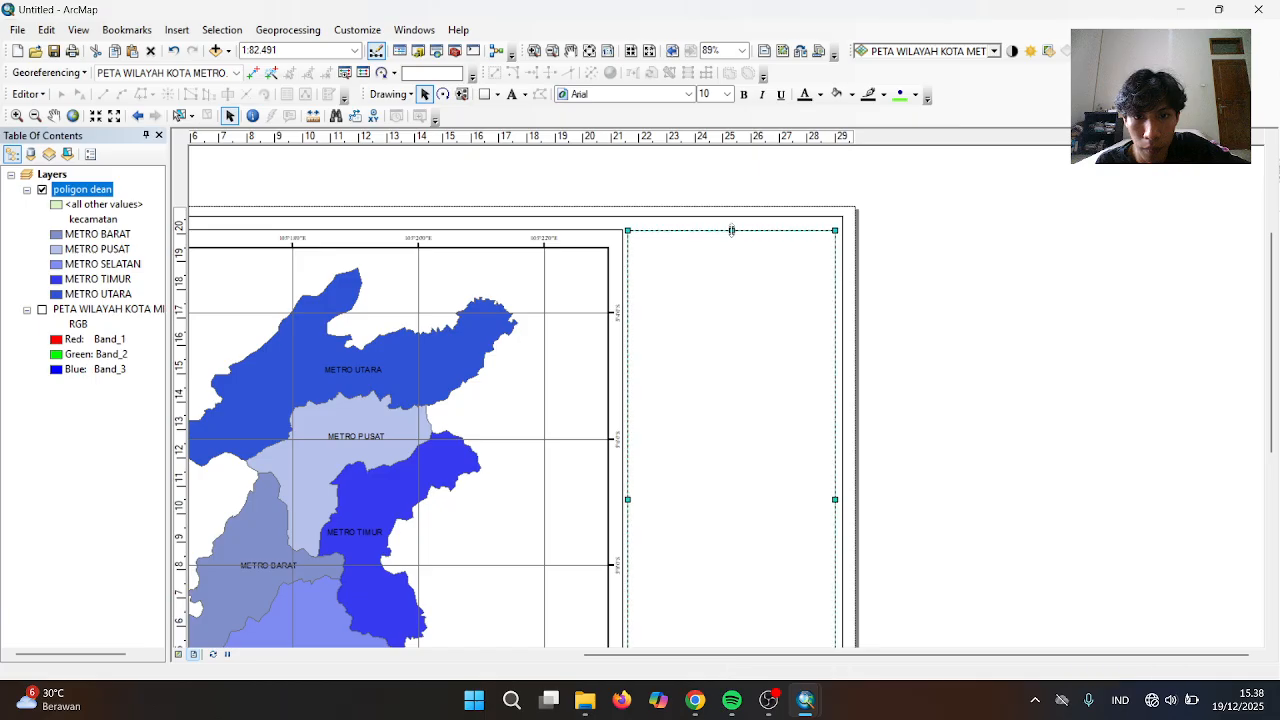
click(916, 322)
click(791, 340)
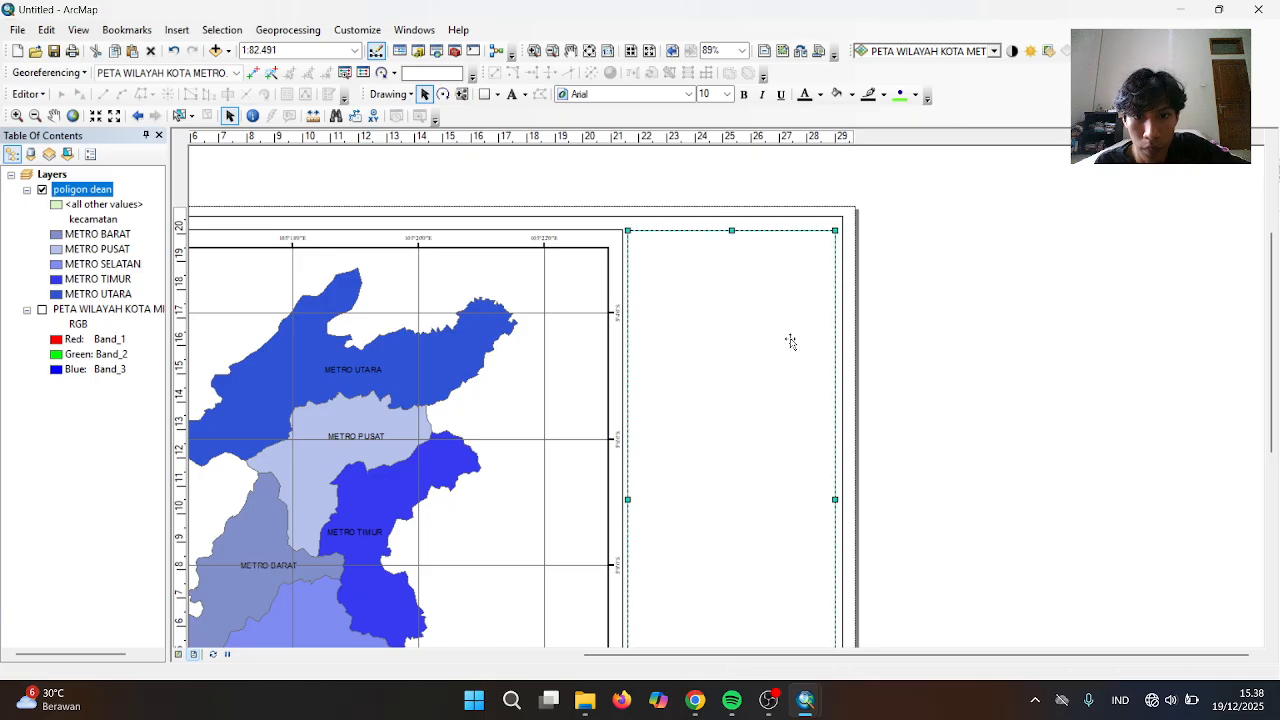
drag(732, 231, 732, 231)
click(940, 284)
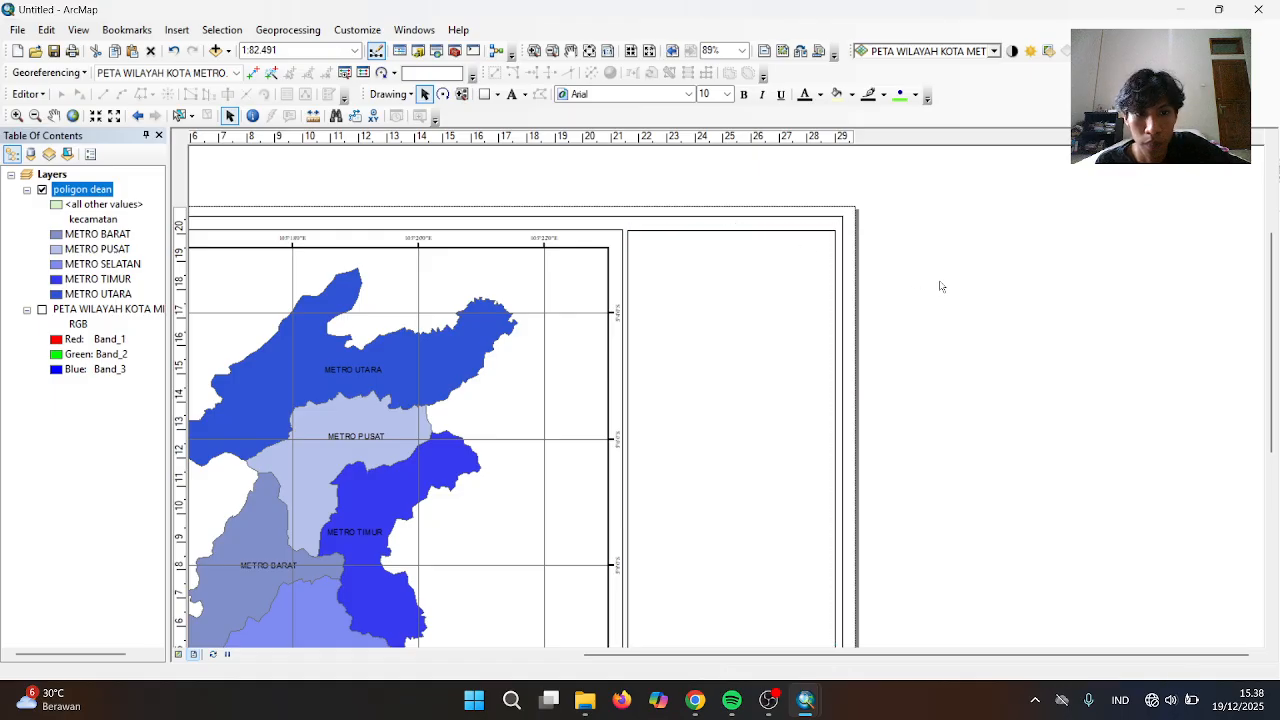
click(727, 256)
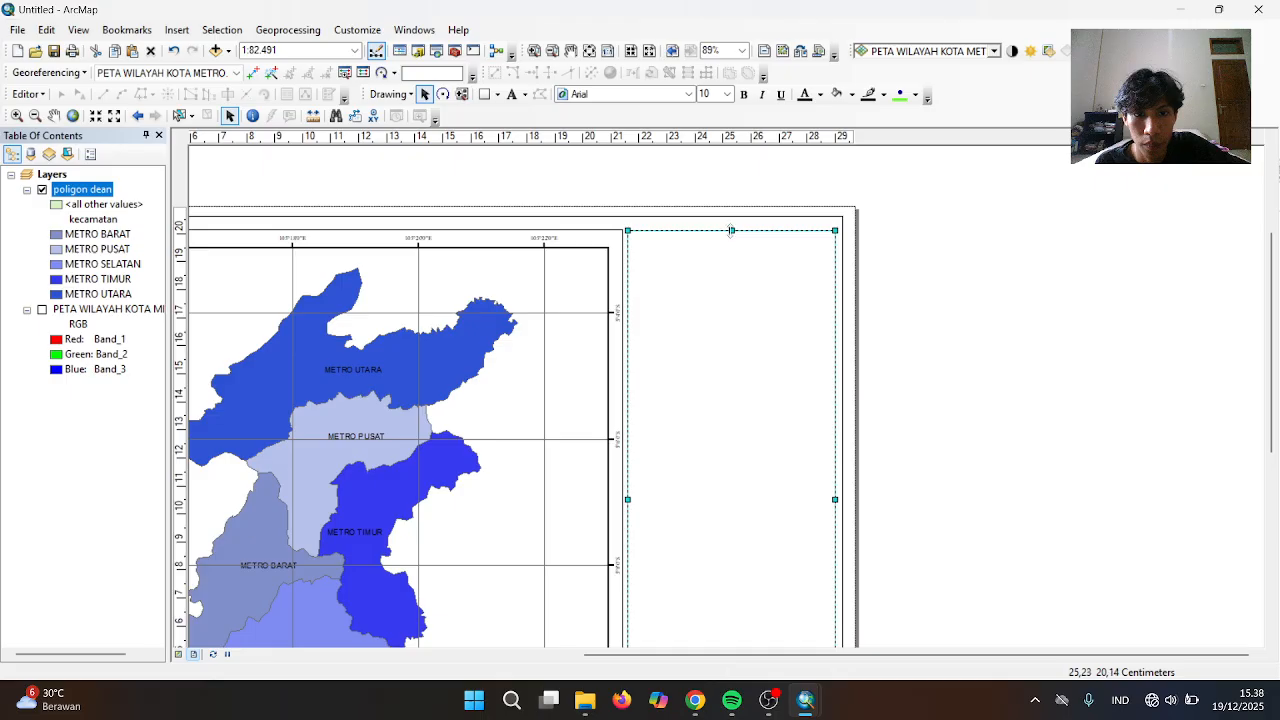
drag(732, 233, 732, 230)
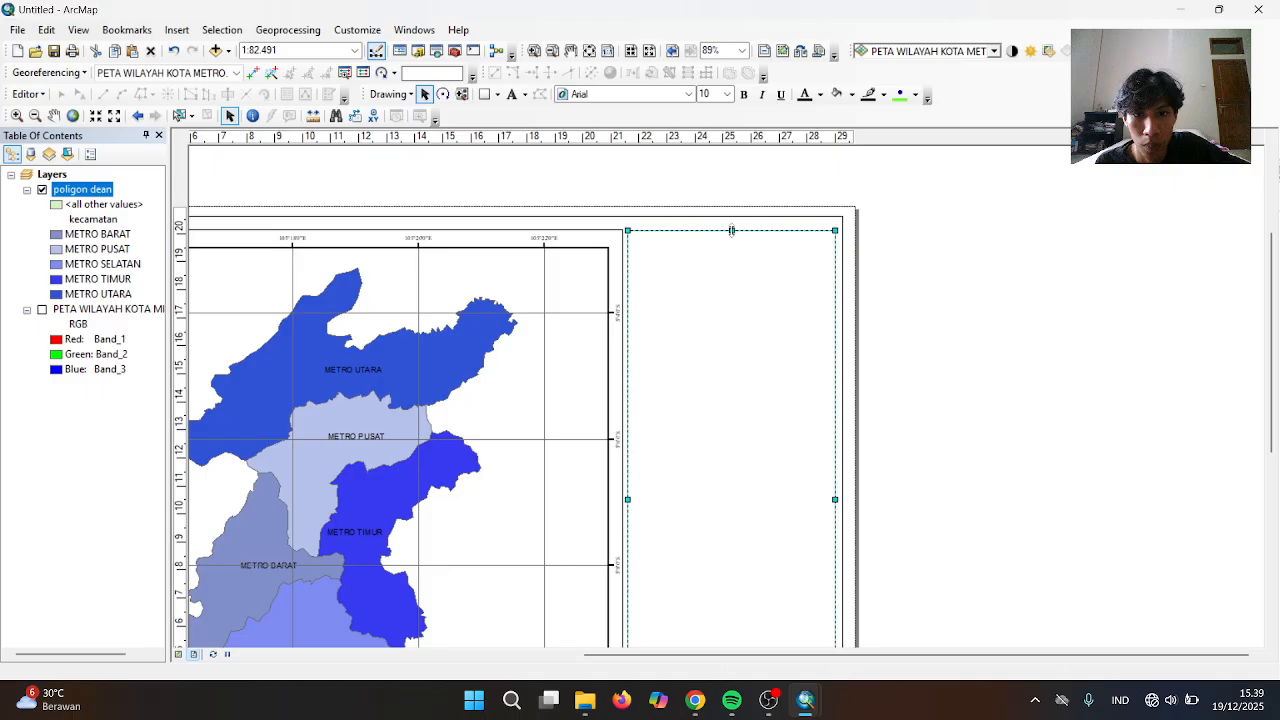
click(926, 314)
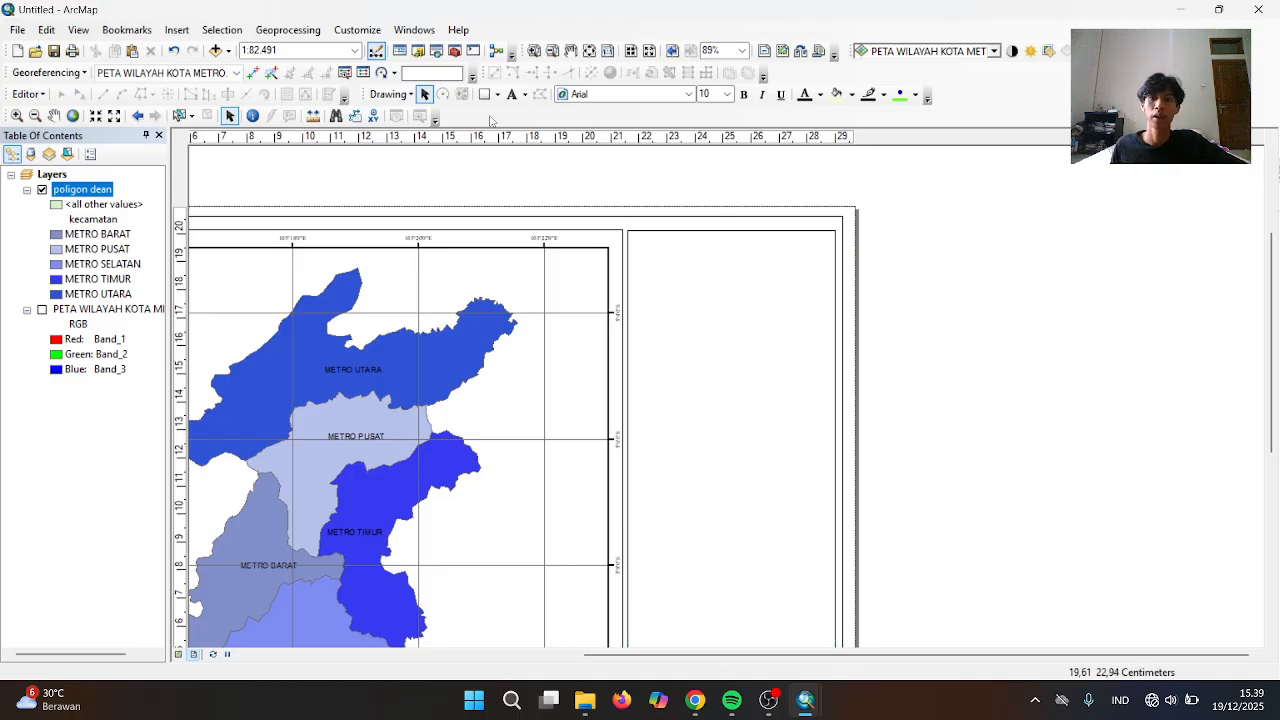
click(177, 30)
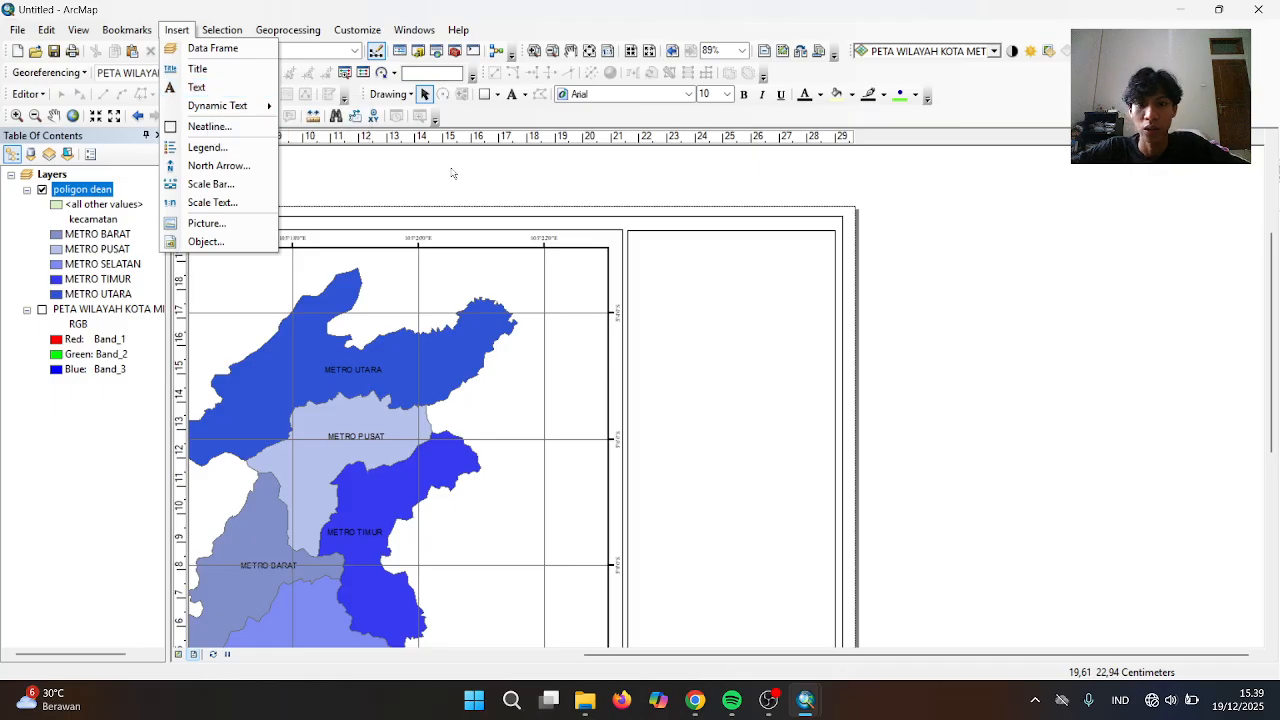
click(723, 240)
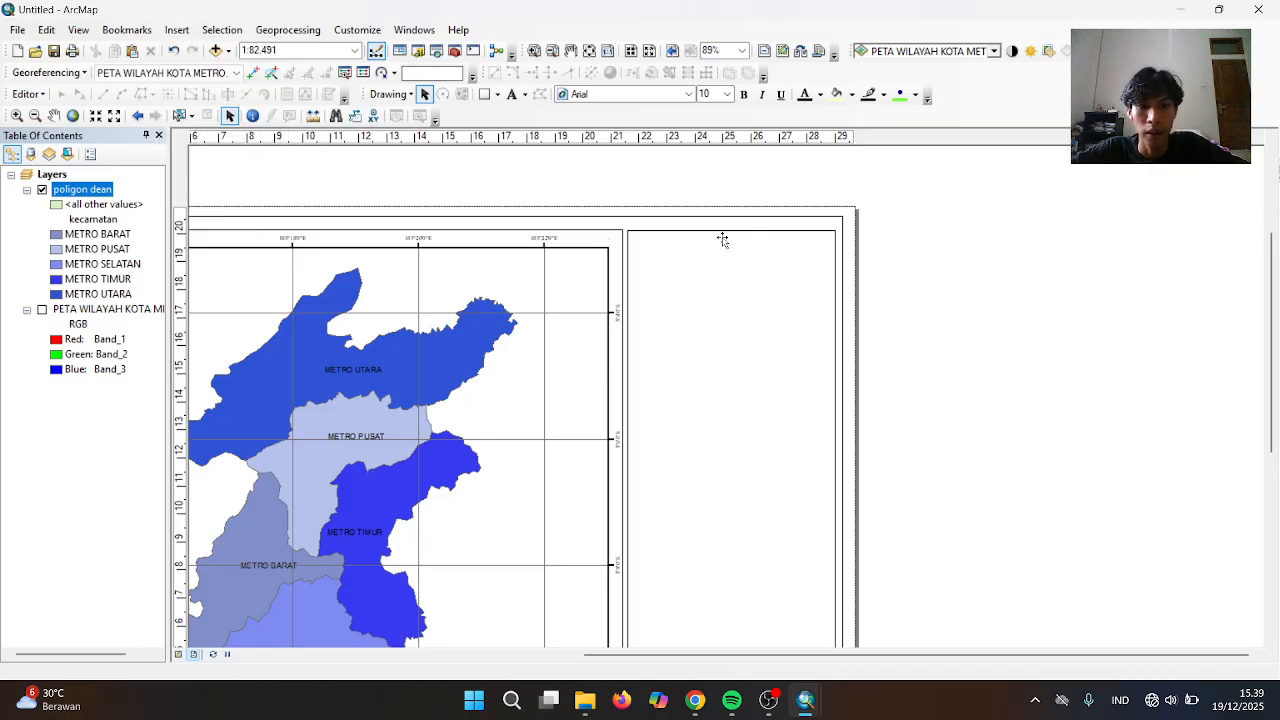
click(726, 236)
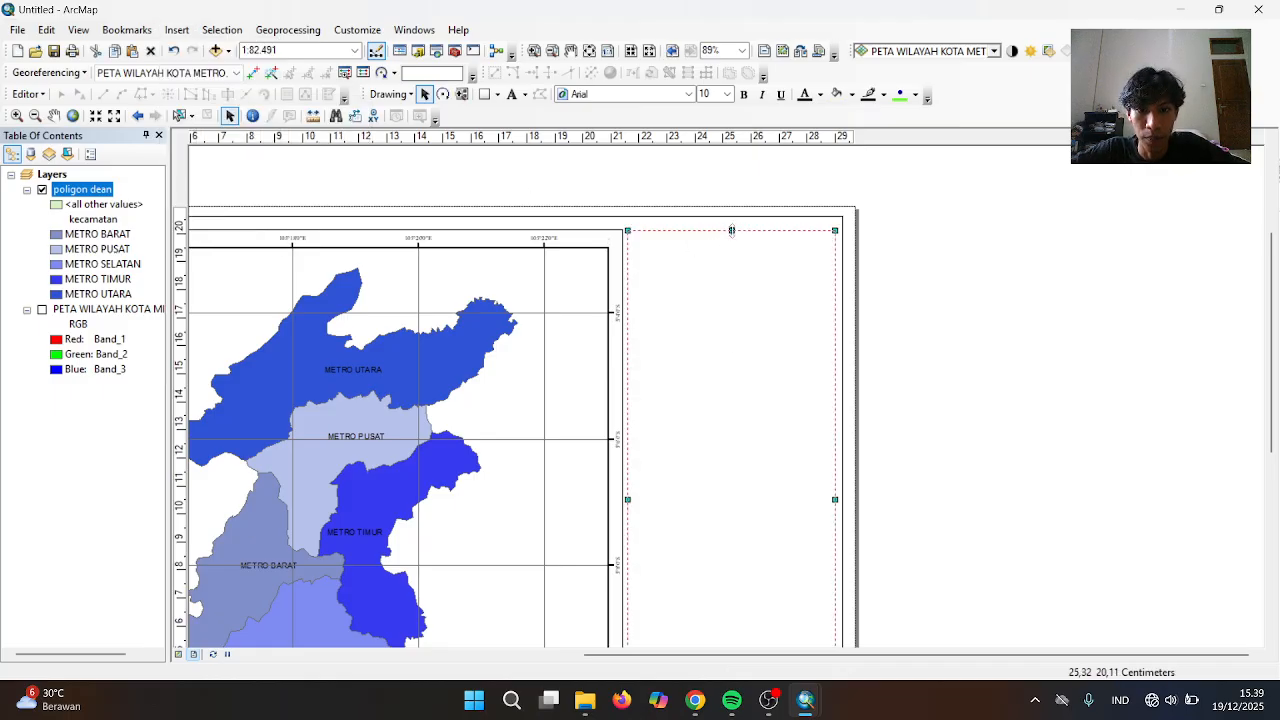
drag(732, 230, 733, 230)
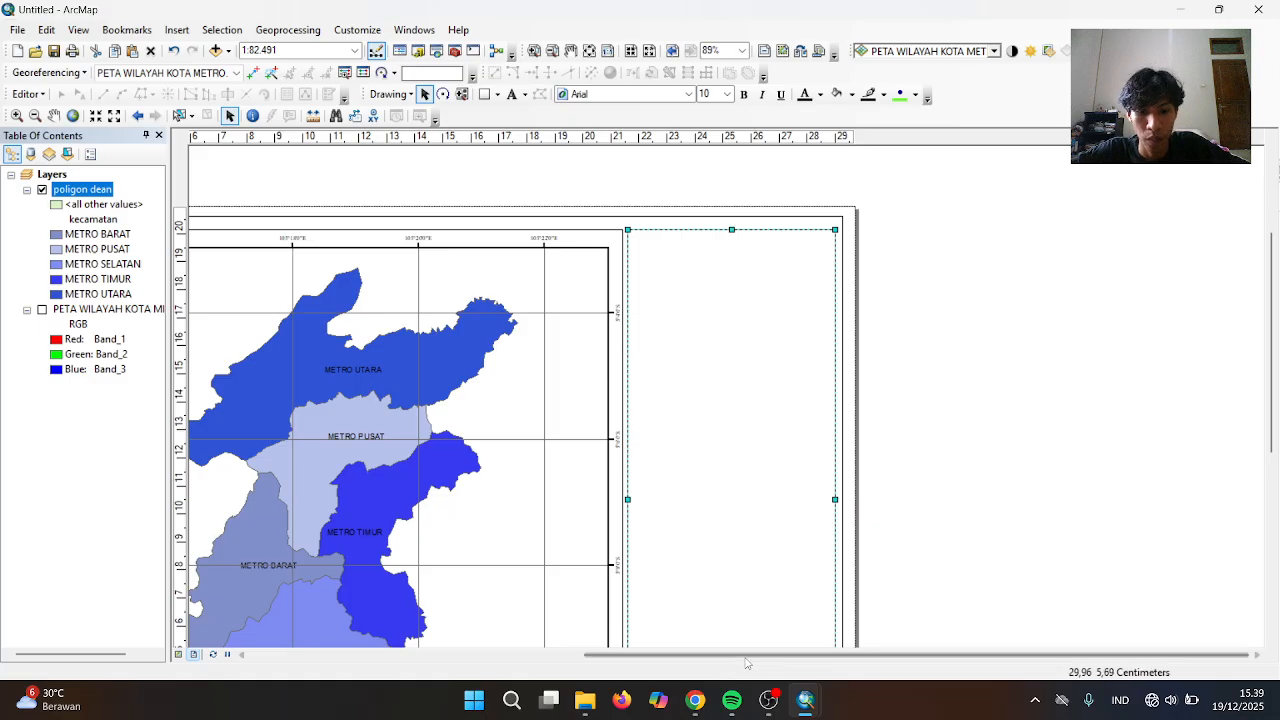
mouse_move(805, 702)
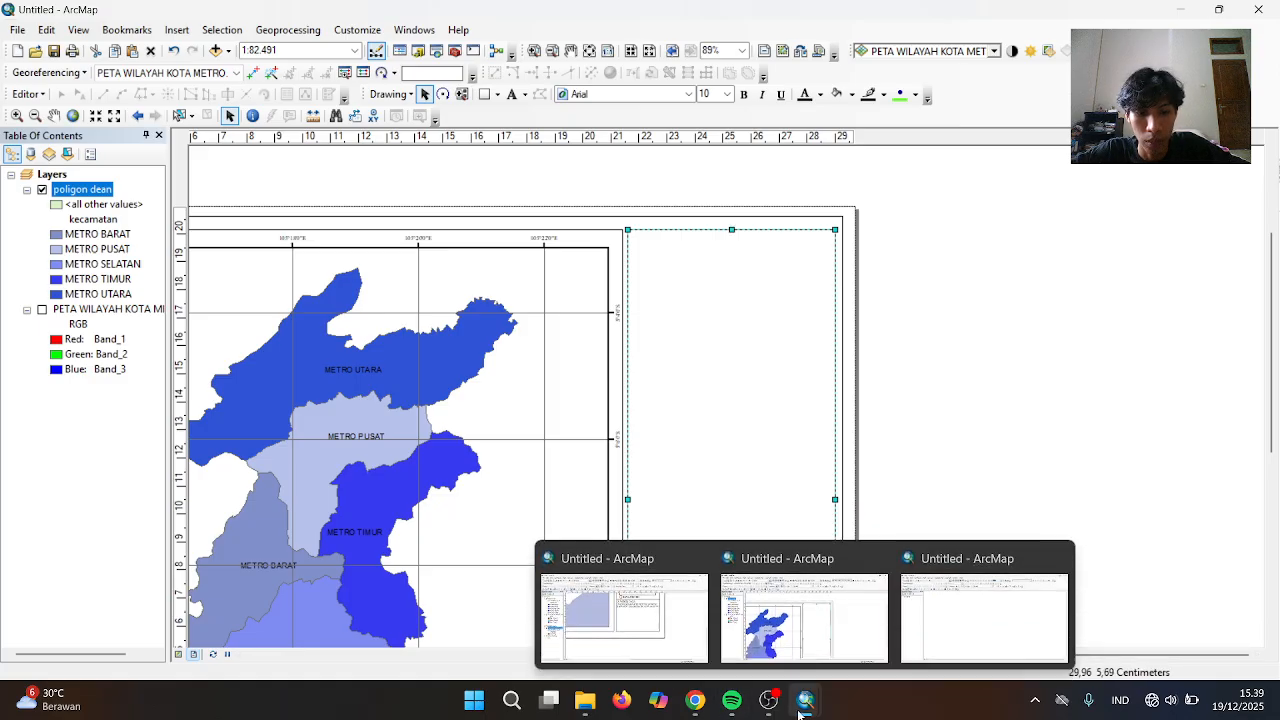
click(640, 645)
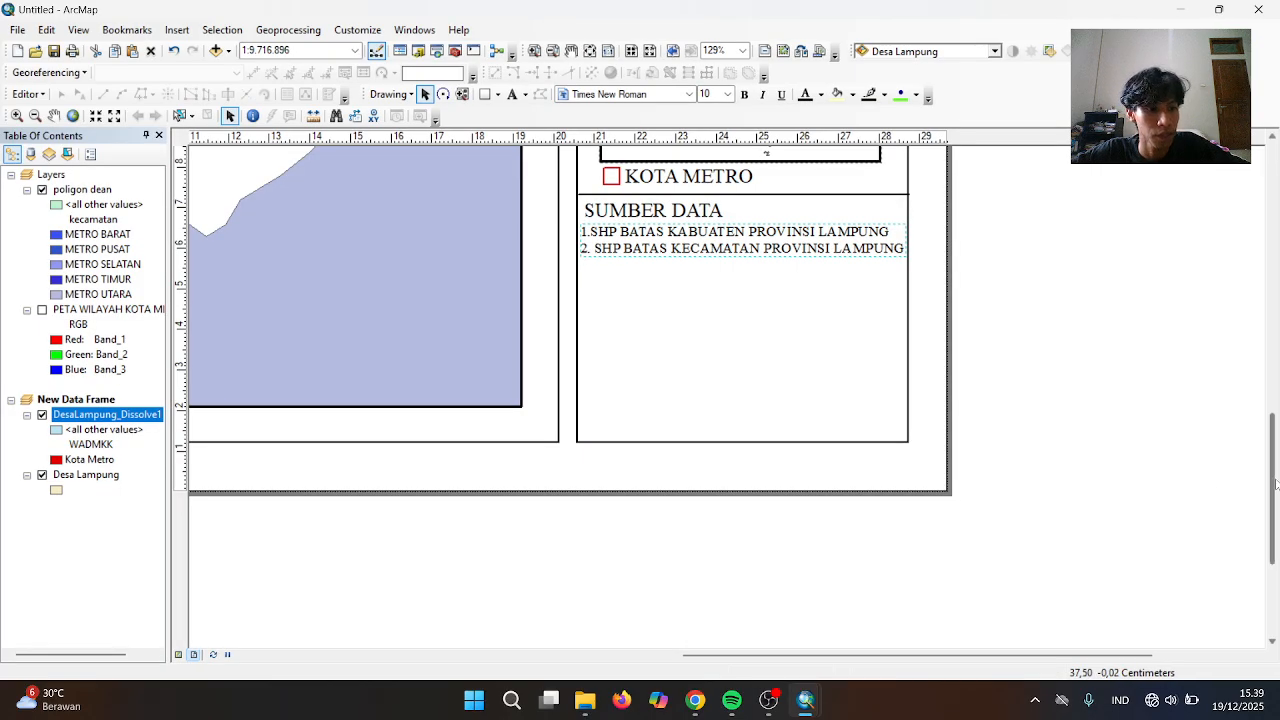
drag(1274, 484, 1223, 274)
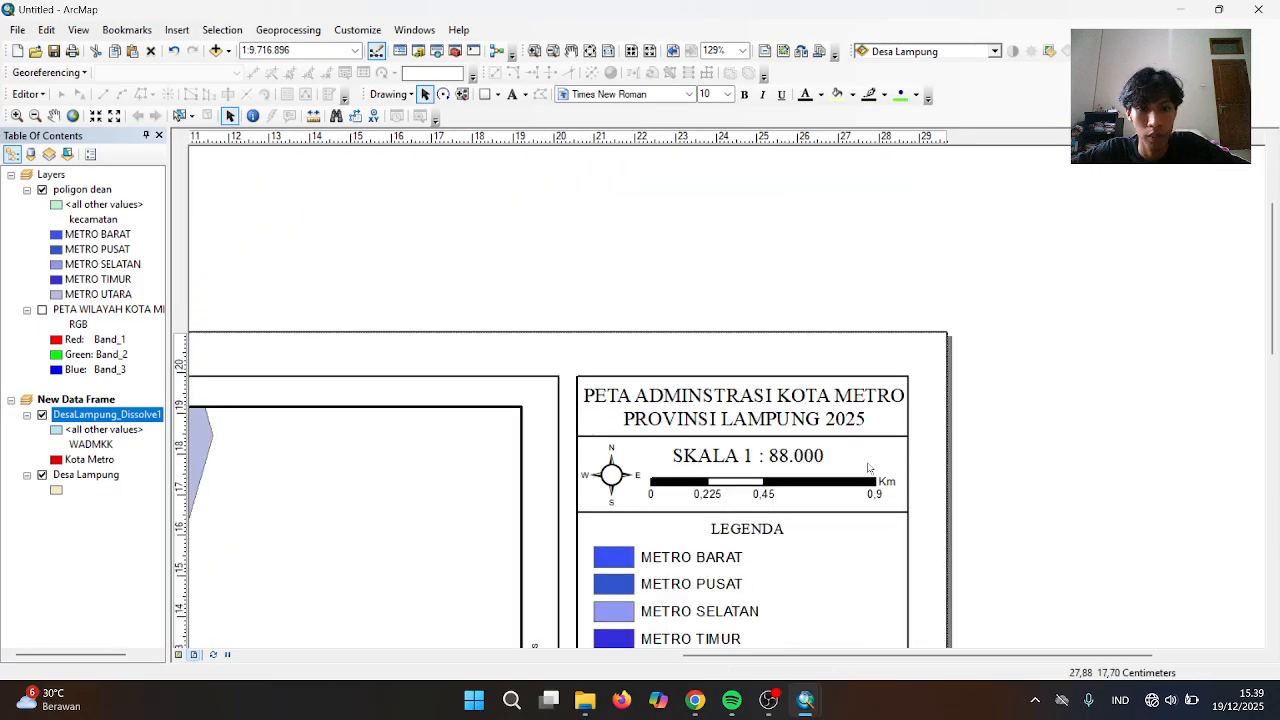
click(808, 402)
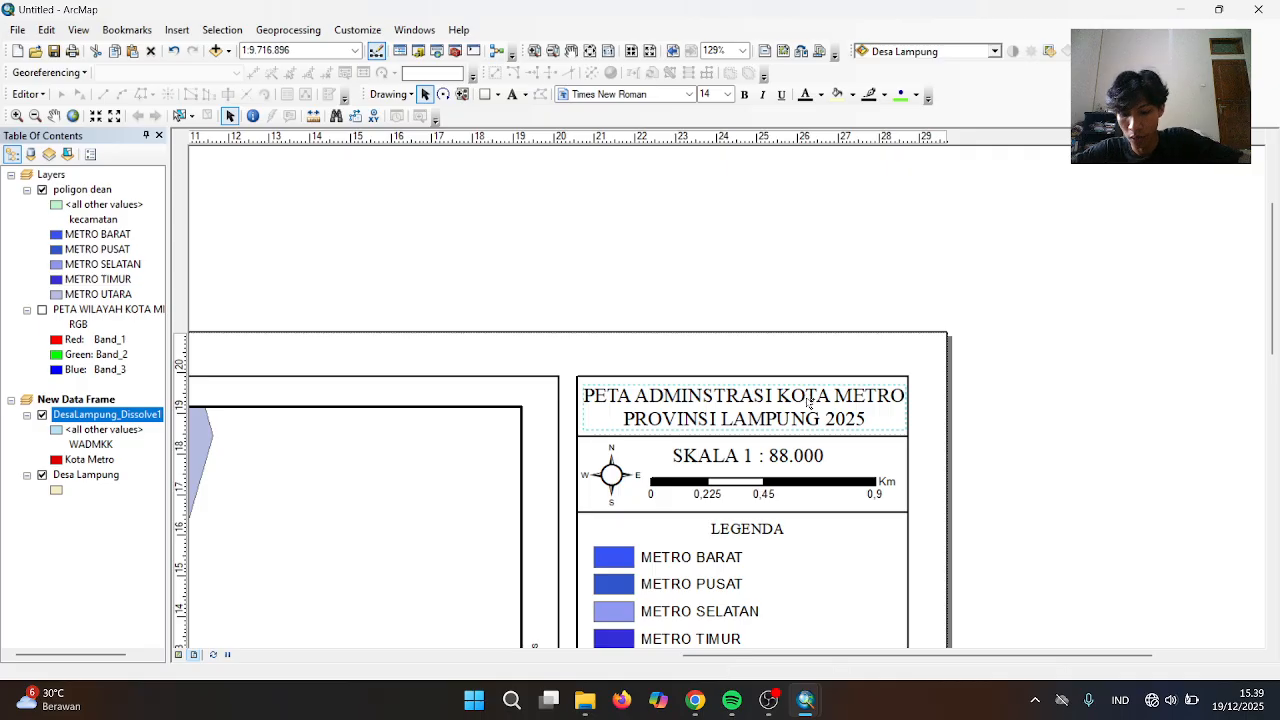
mouse_move(806, 700)
click(800, 640)
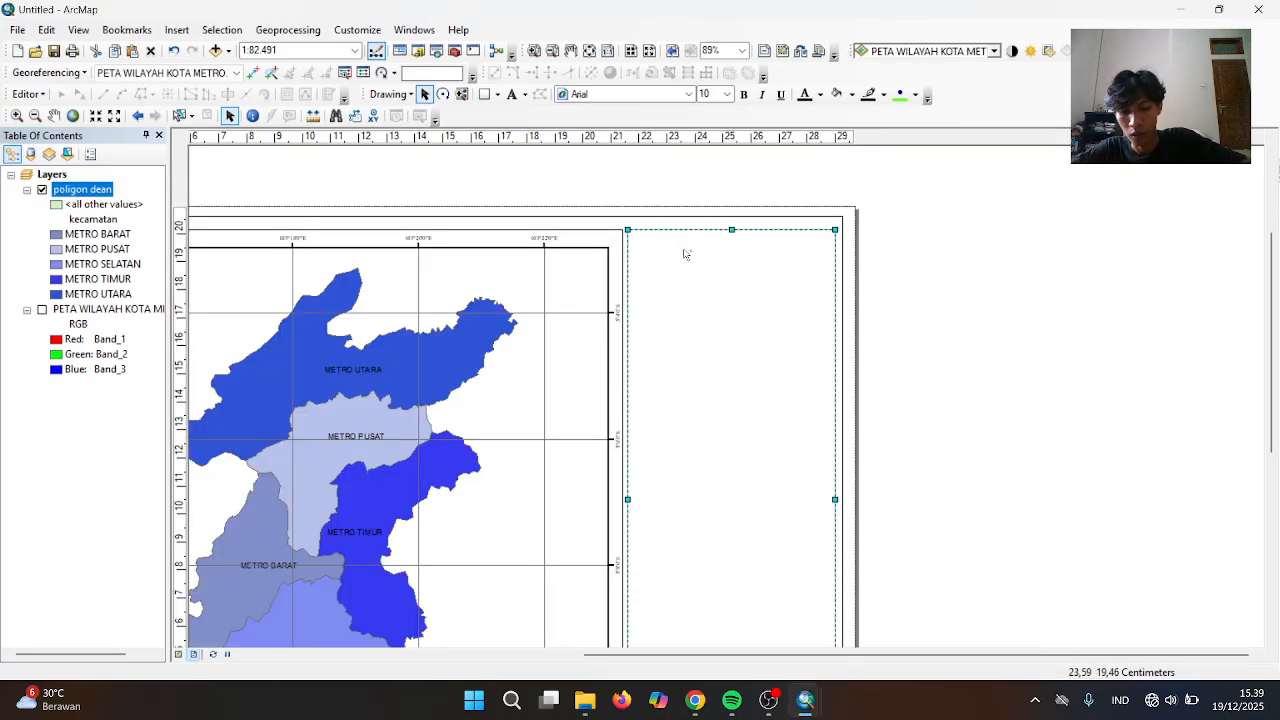
Paste the title text and nudge it into the top of the side panel
key(ctrl+v)
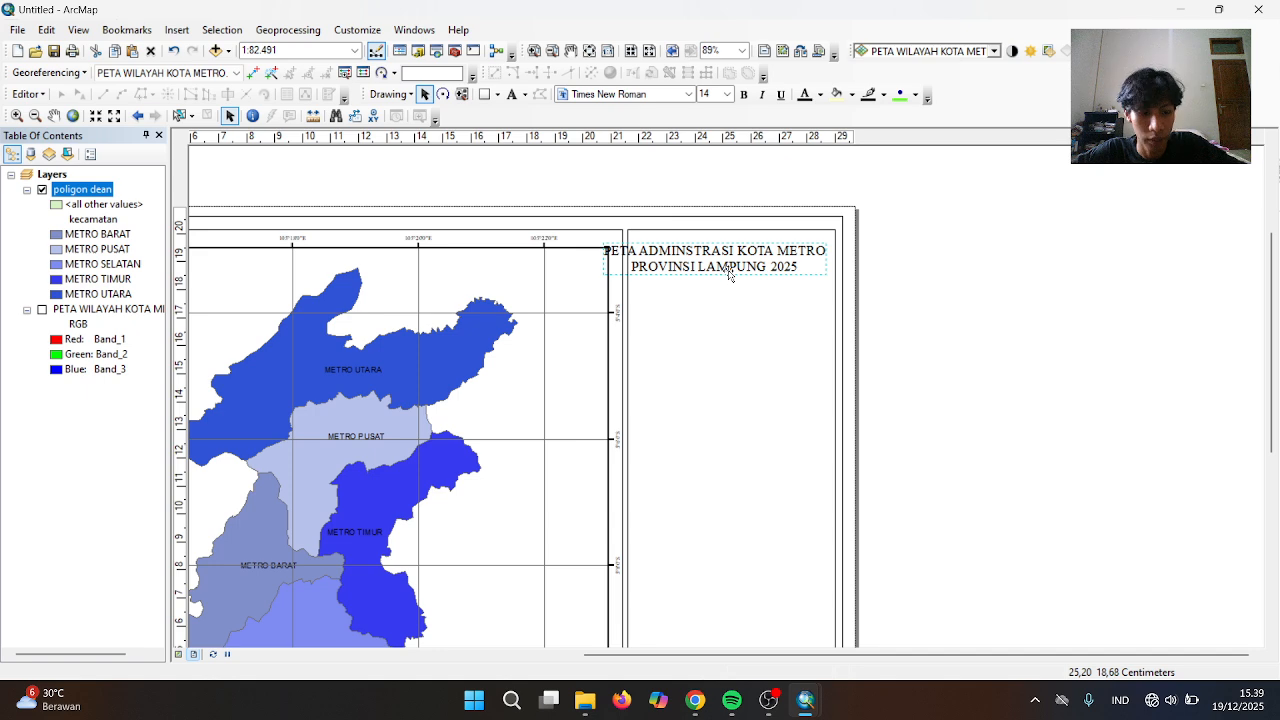
key(Right)
key(Right)
key(Right)
key(Right)
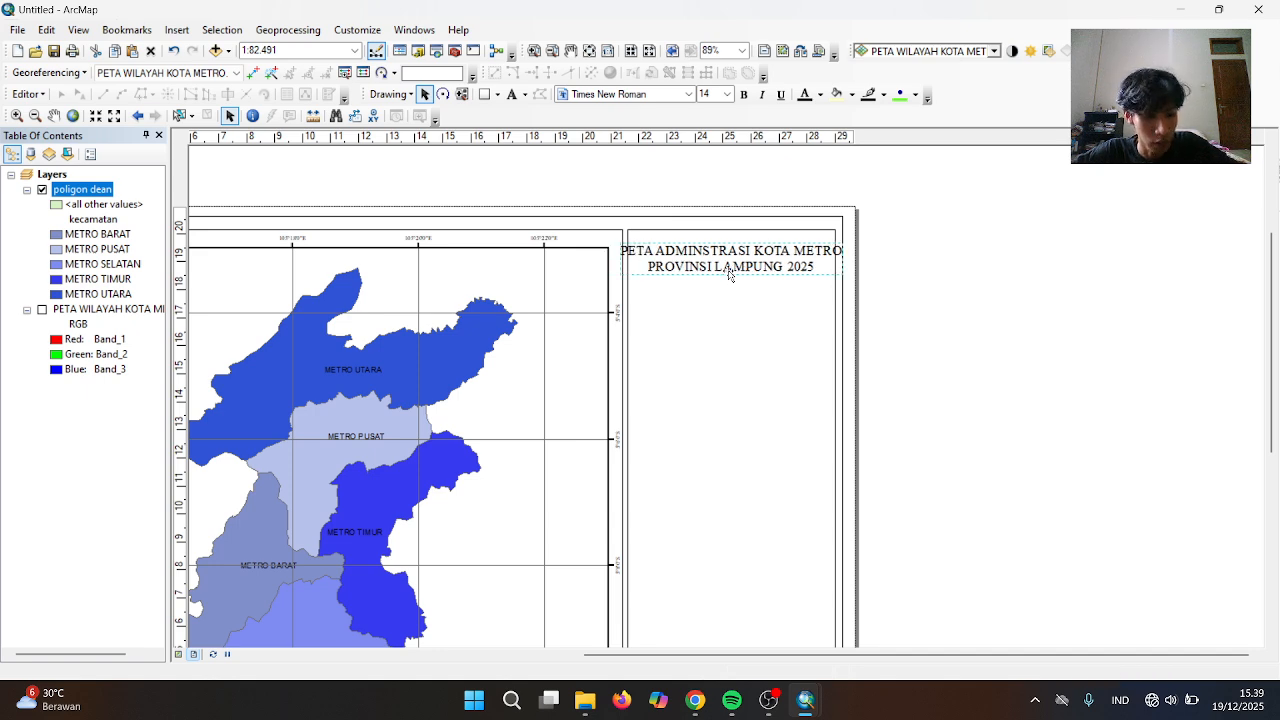
key(Up)
key(Up)
key(Up)
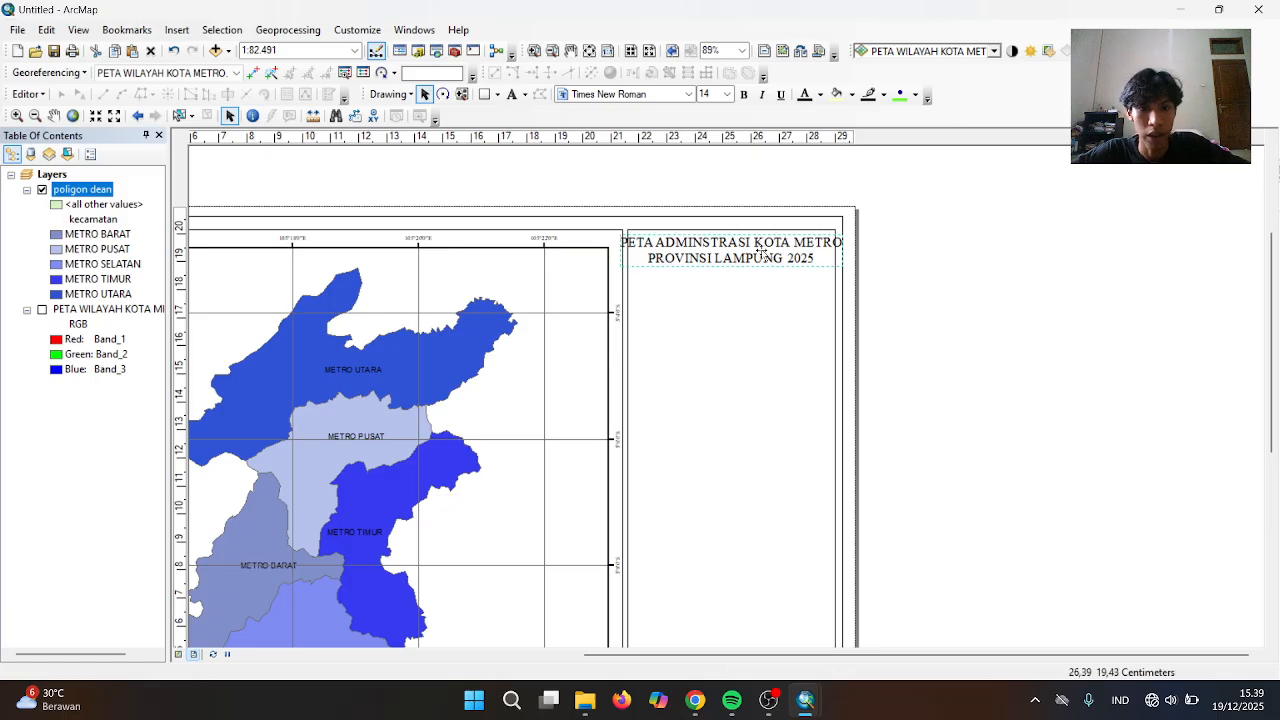
Try a 10-point font size on the title's text symbol
right_click(764, 252)
click(829, 537)
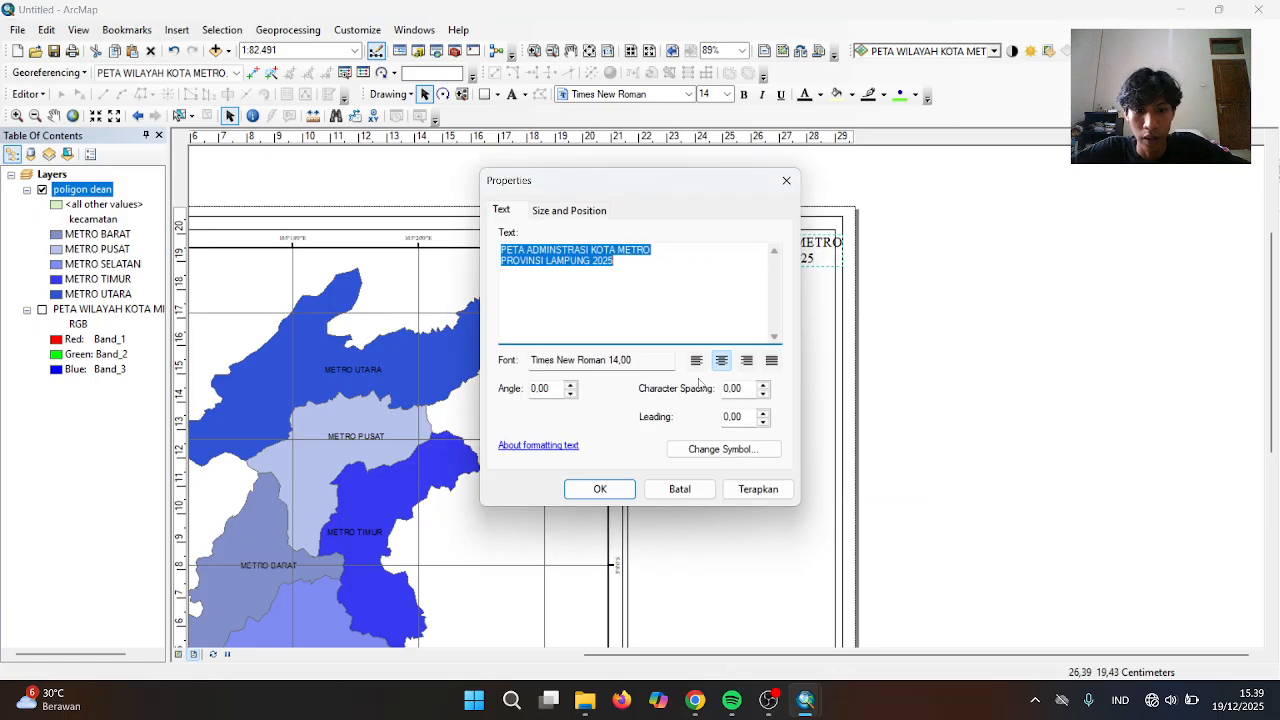
click(720, 449)
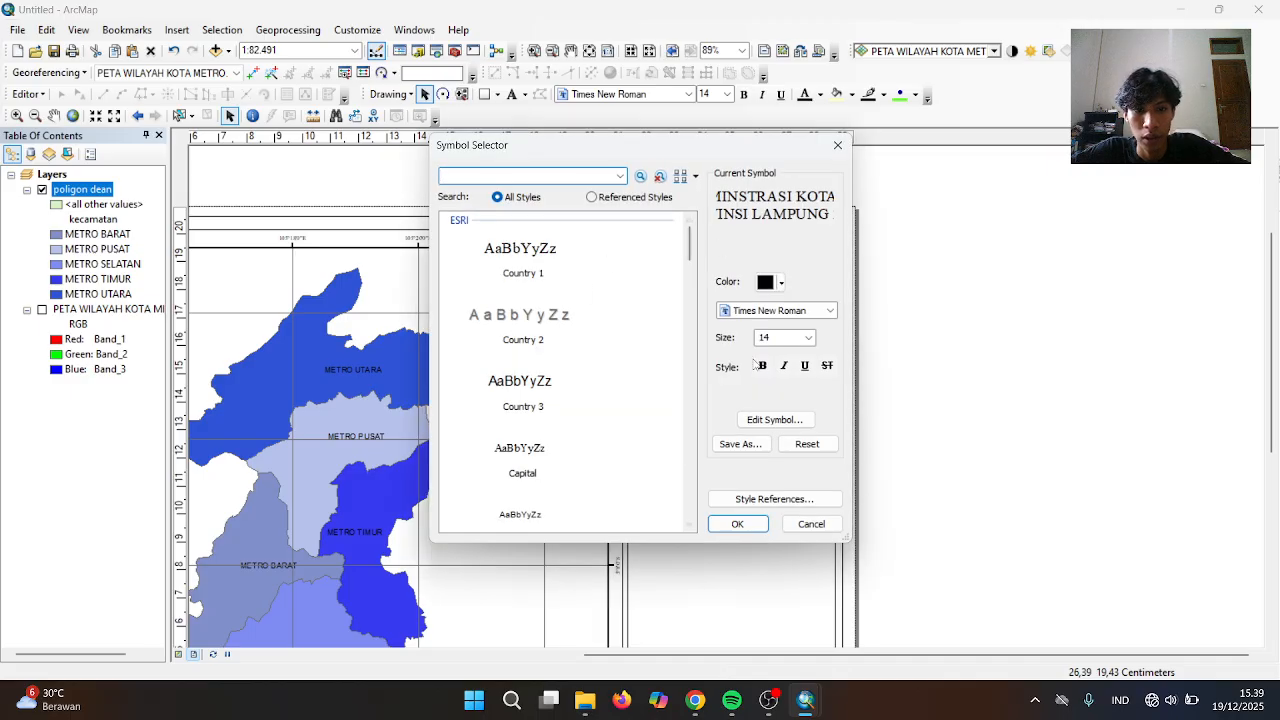
click(808, 337)
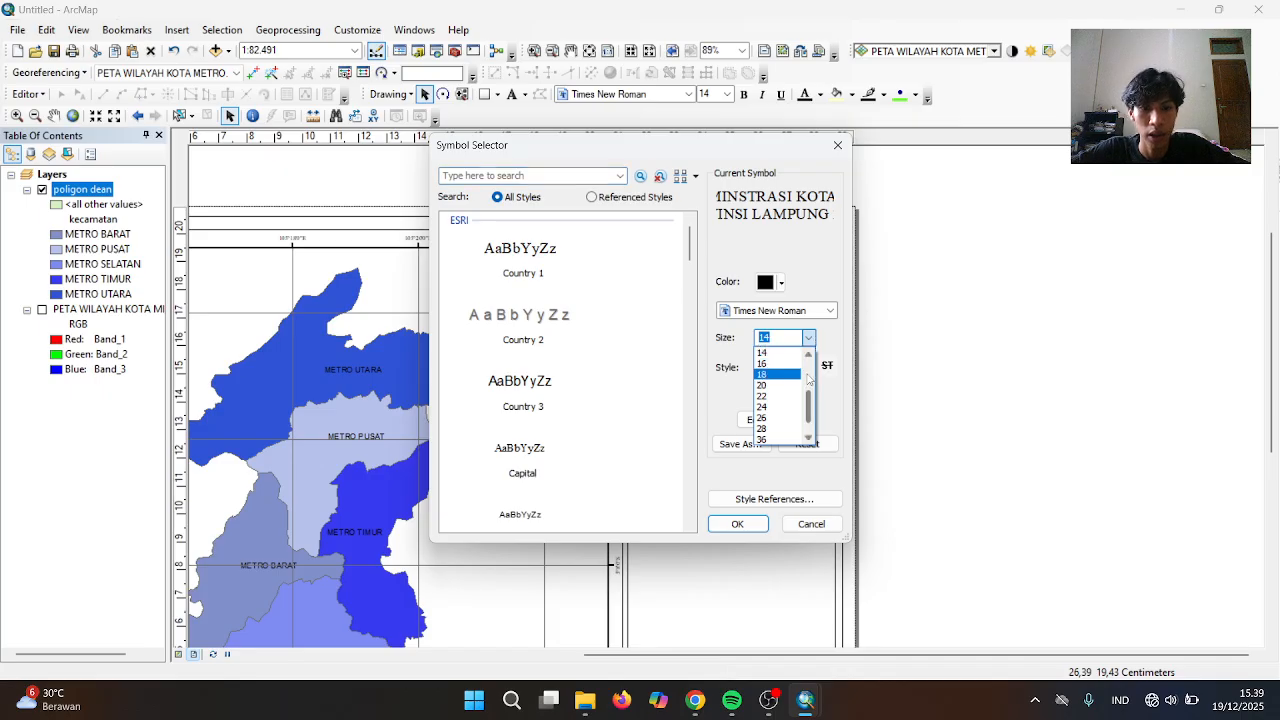
scroll(808, 377, up, 3)
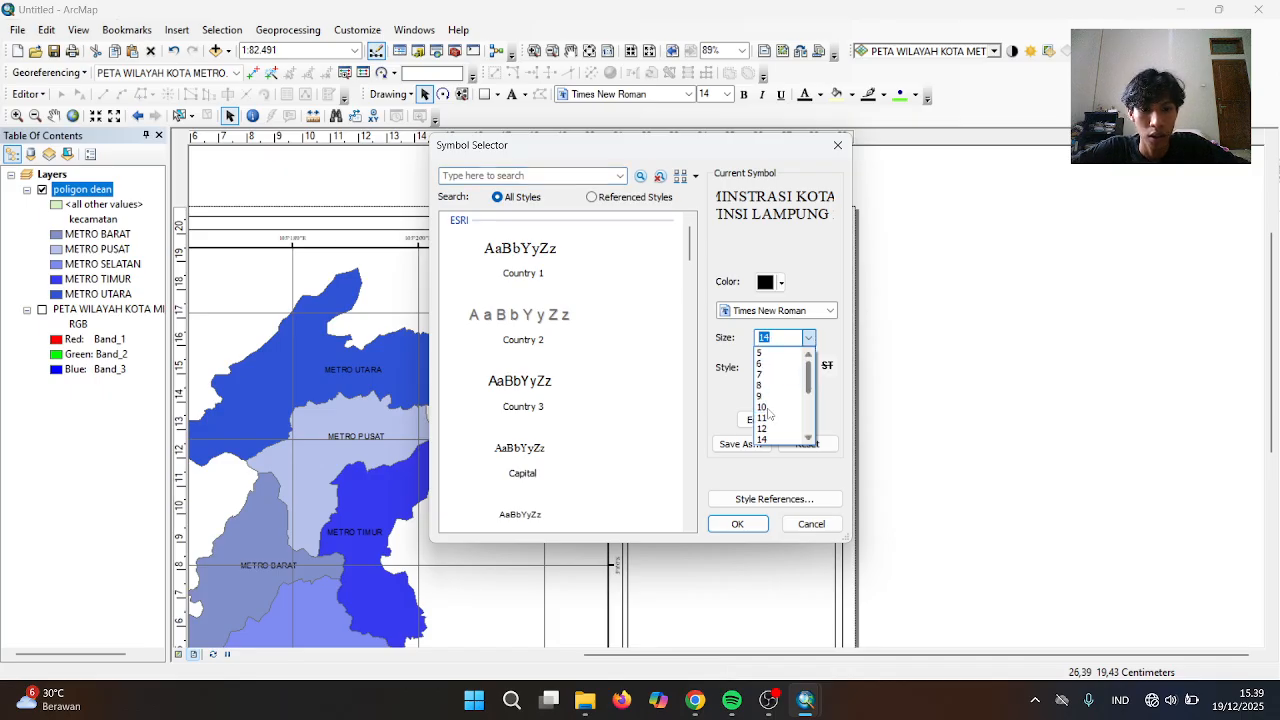
click(767, 408)
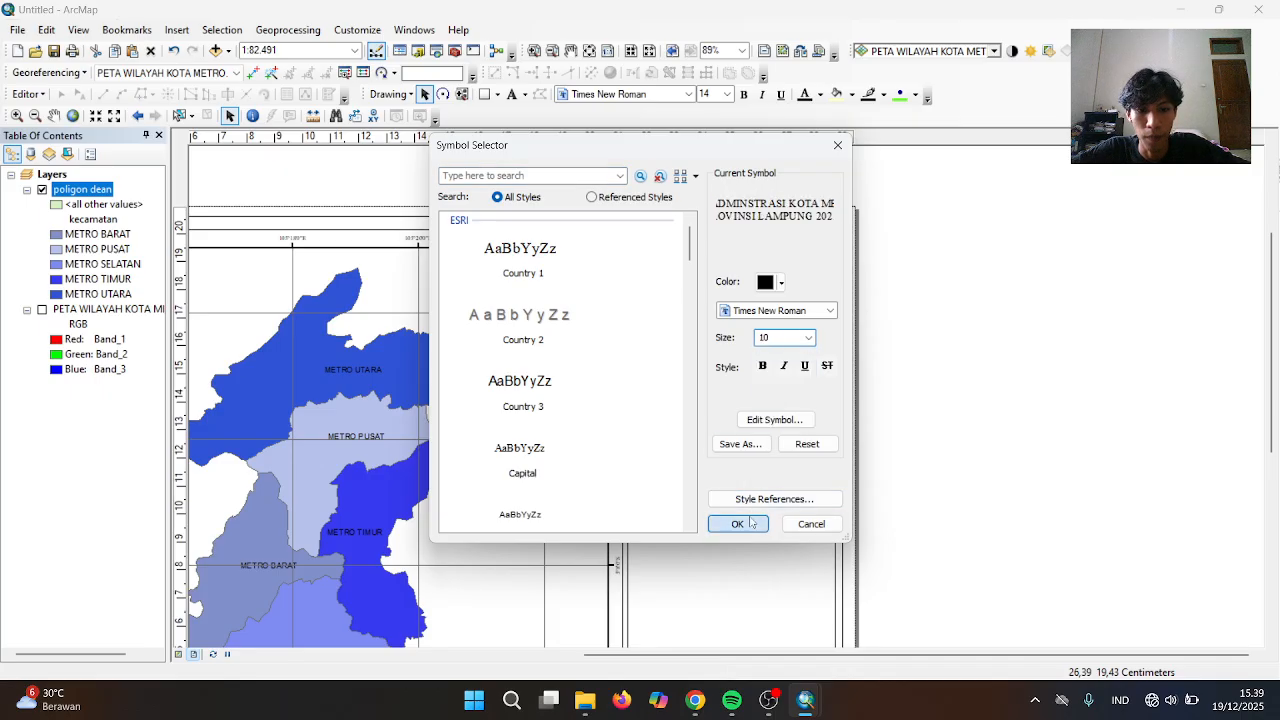
click(738, 524)
click(745, 492)
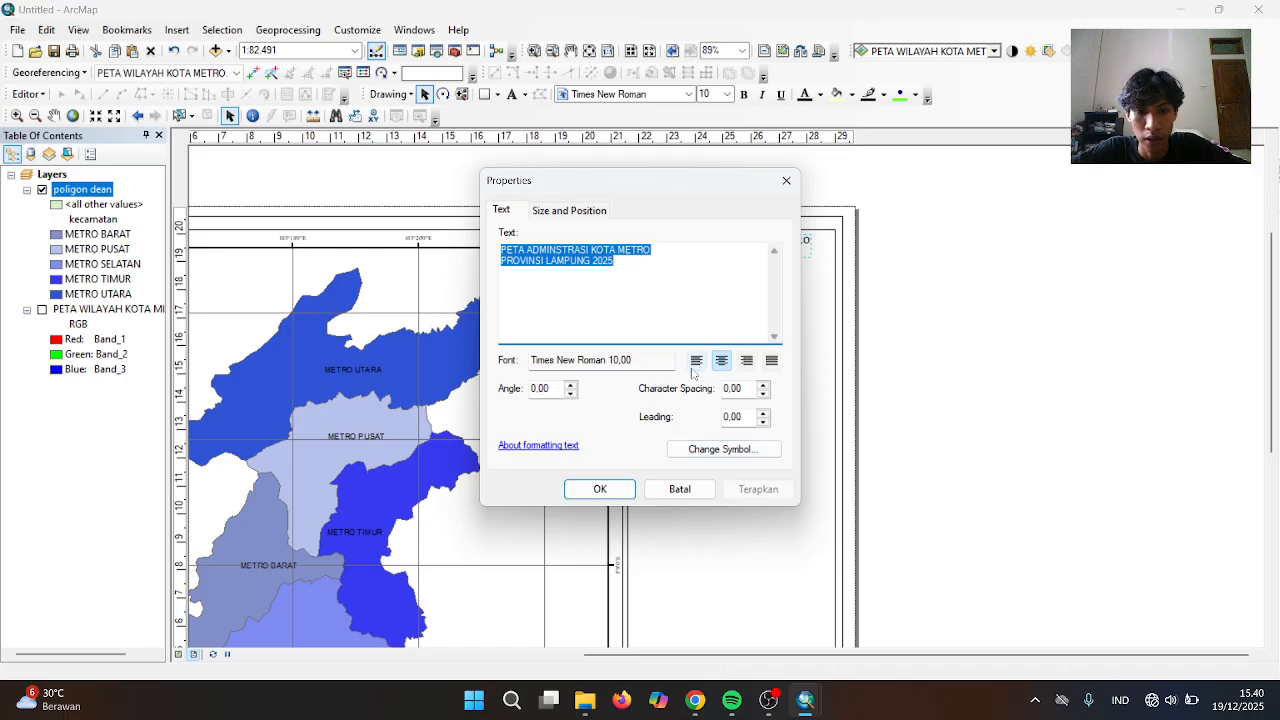
Set the title's text symbol to 12-point and keep the change
click(722, 449)
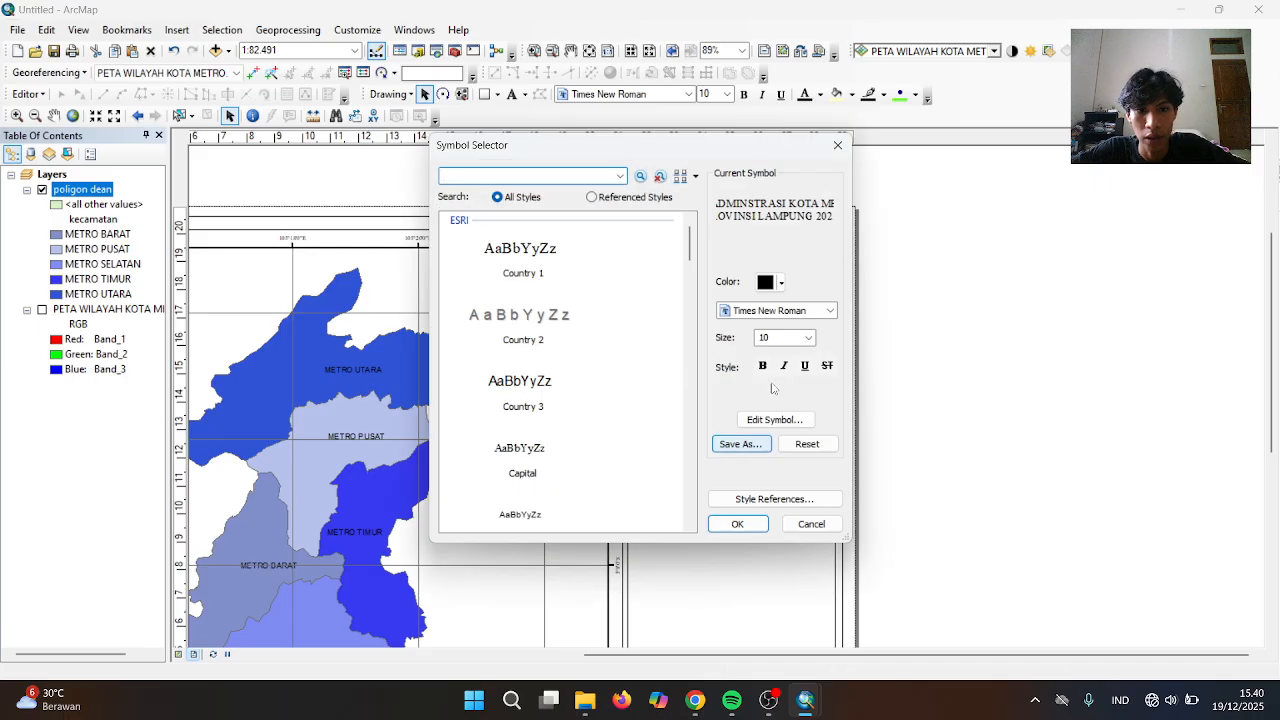
click(808, 337)
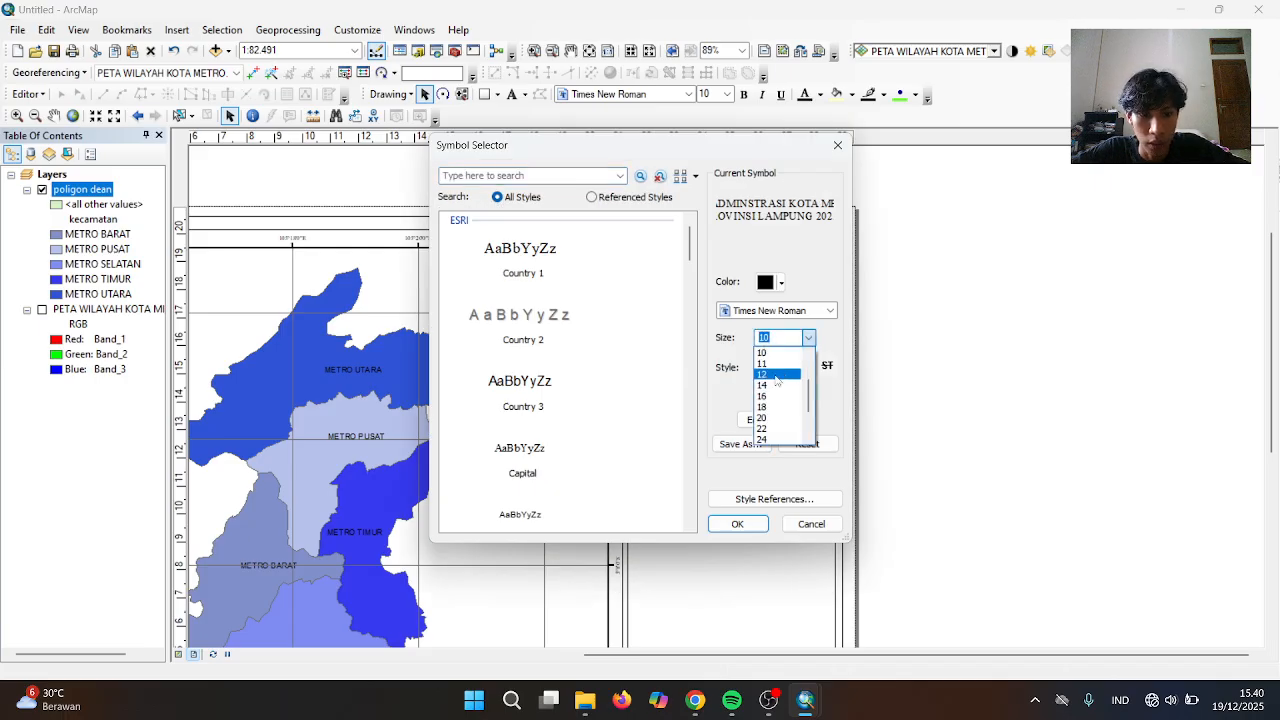
click(776, 376)
click(737, 524)
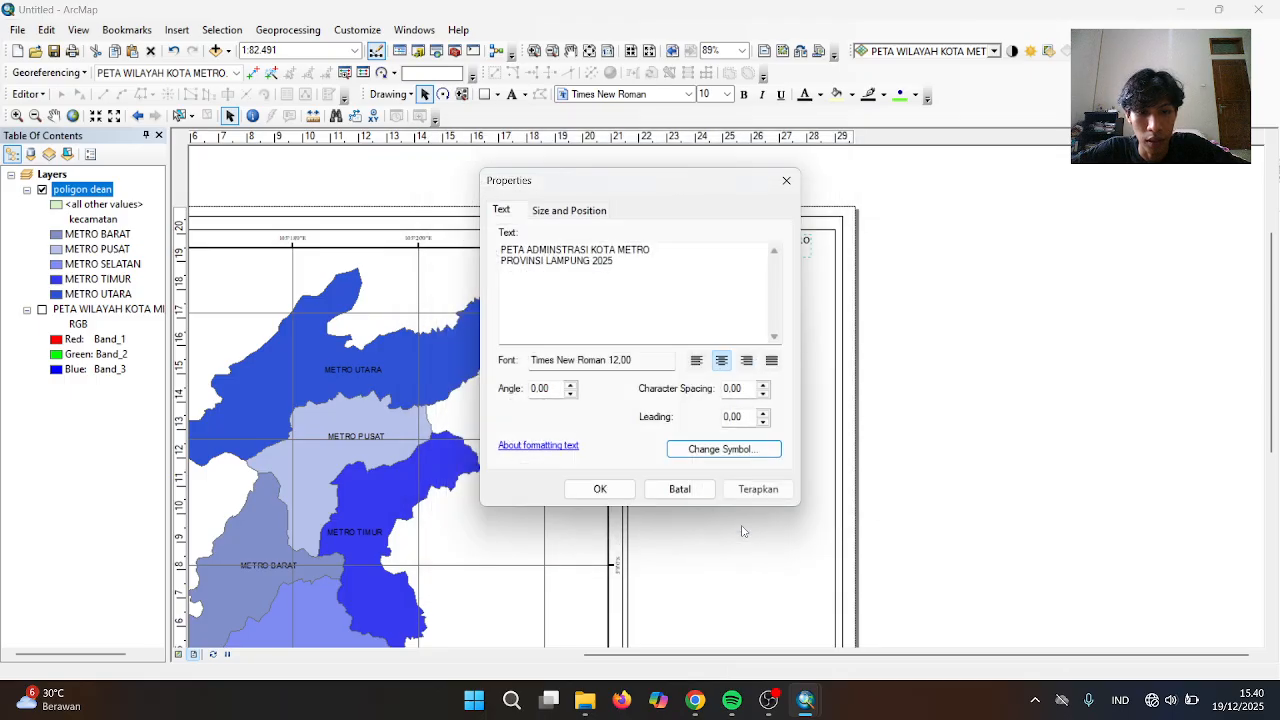
click(757, 489)
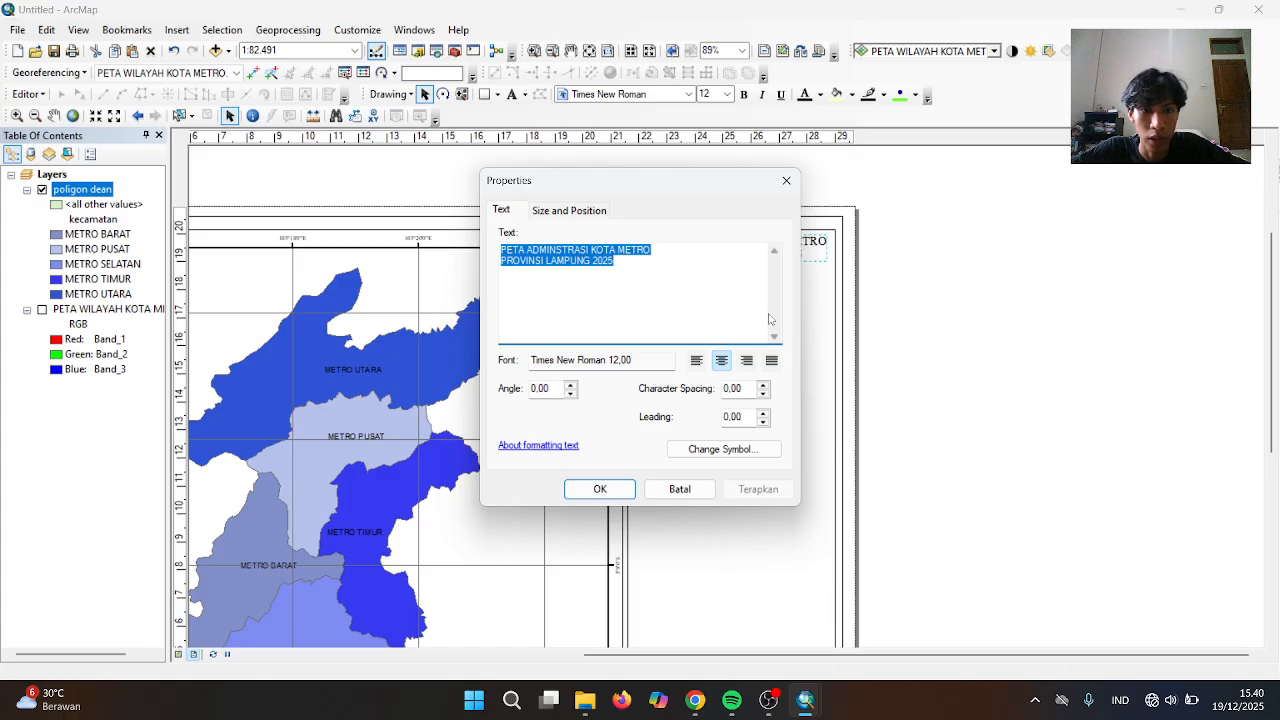
click(600, 489)
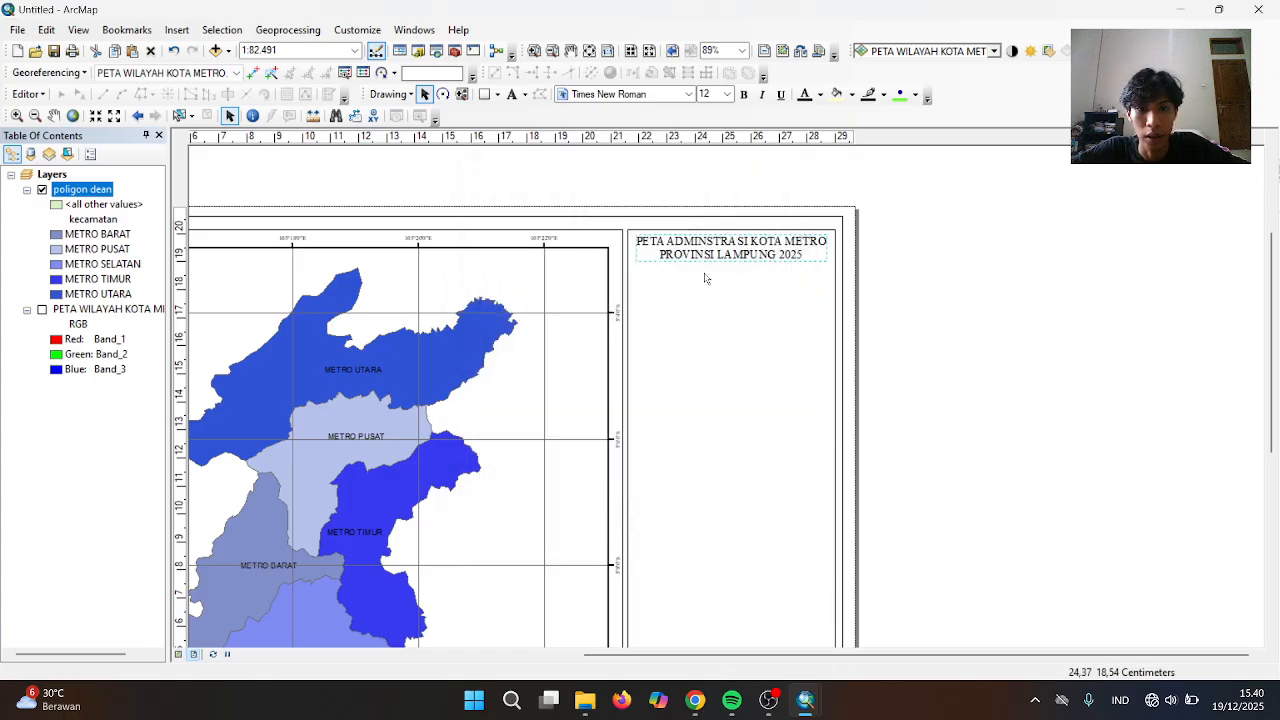
click(908, 250)
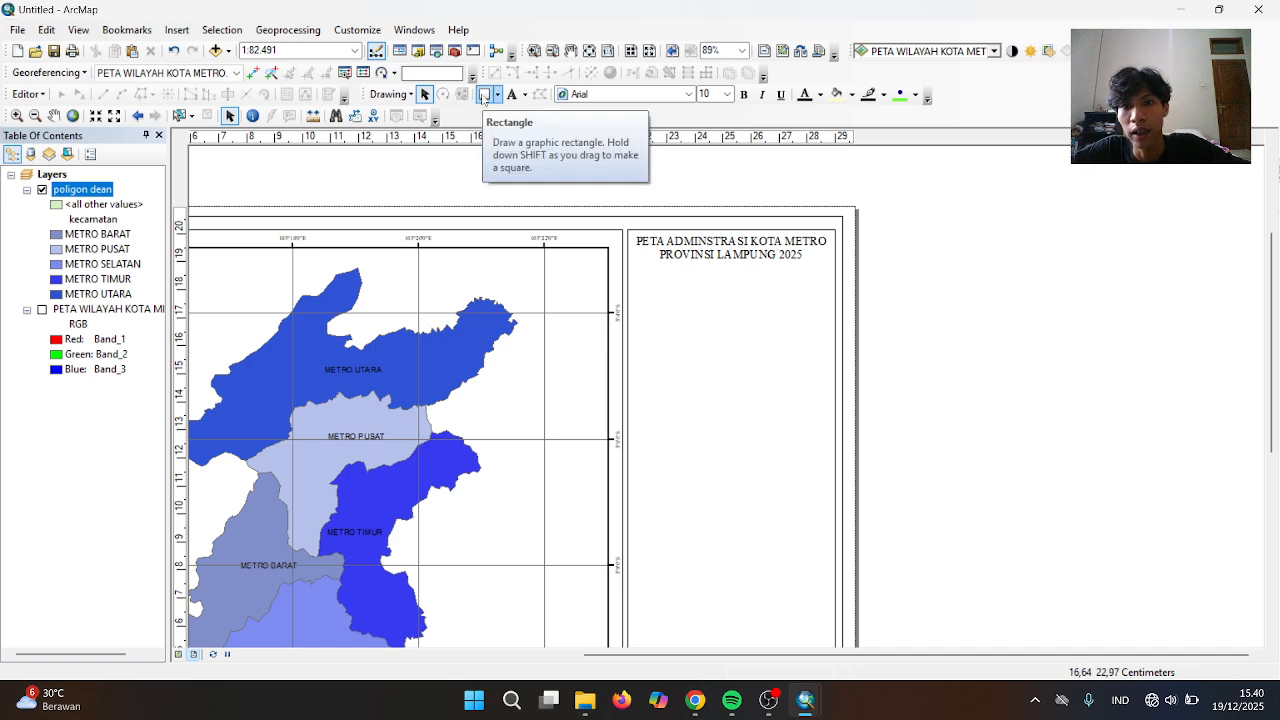
Draw a horizontal line about 7.37 cm long across the panel just beneath the title
click(494, 97)
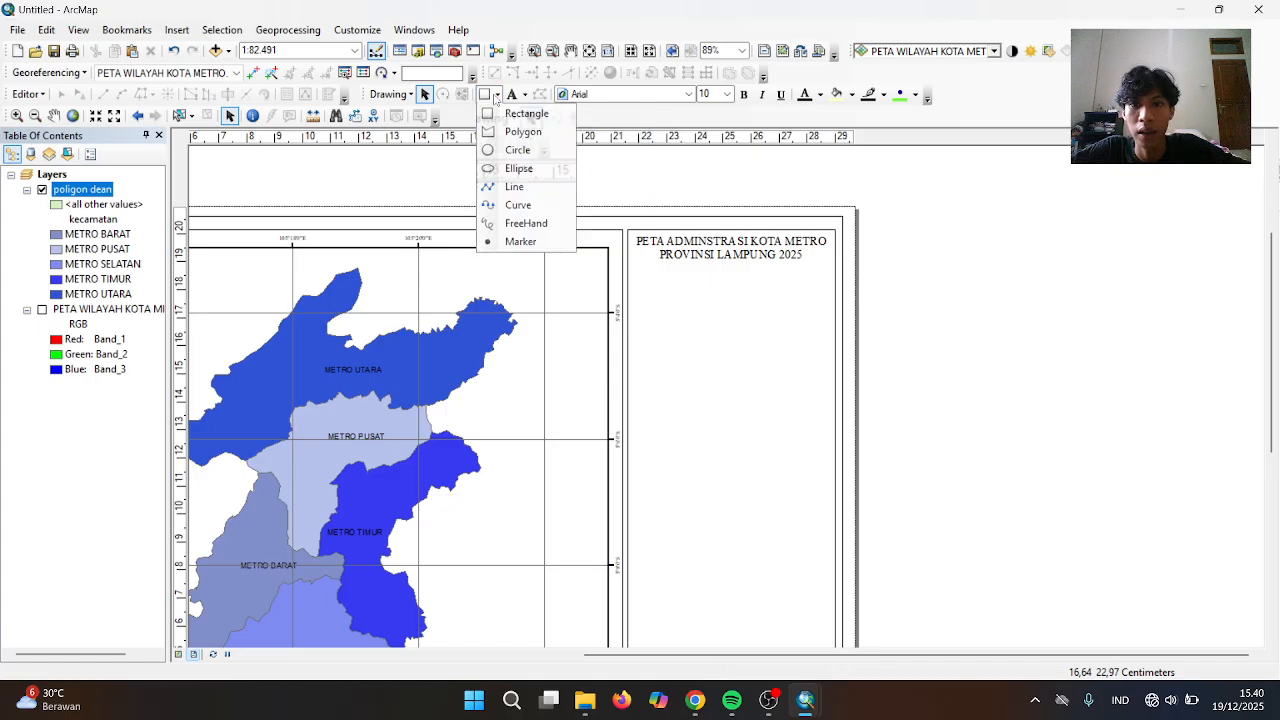
click(512, 186)
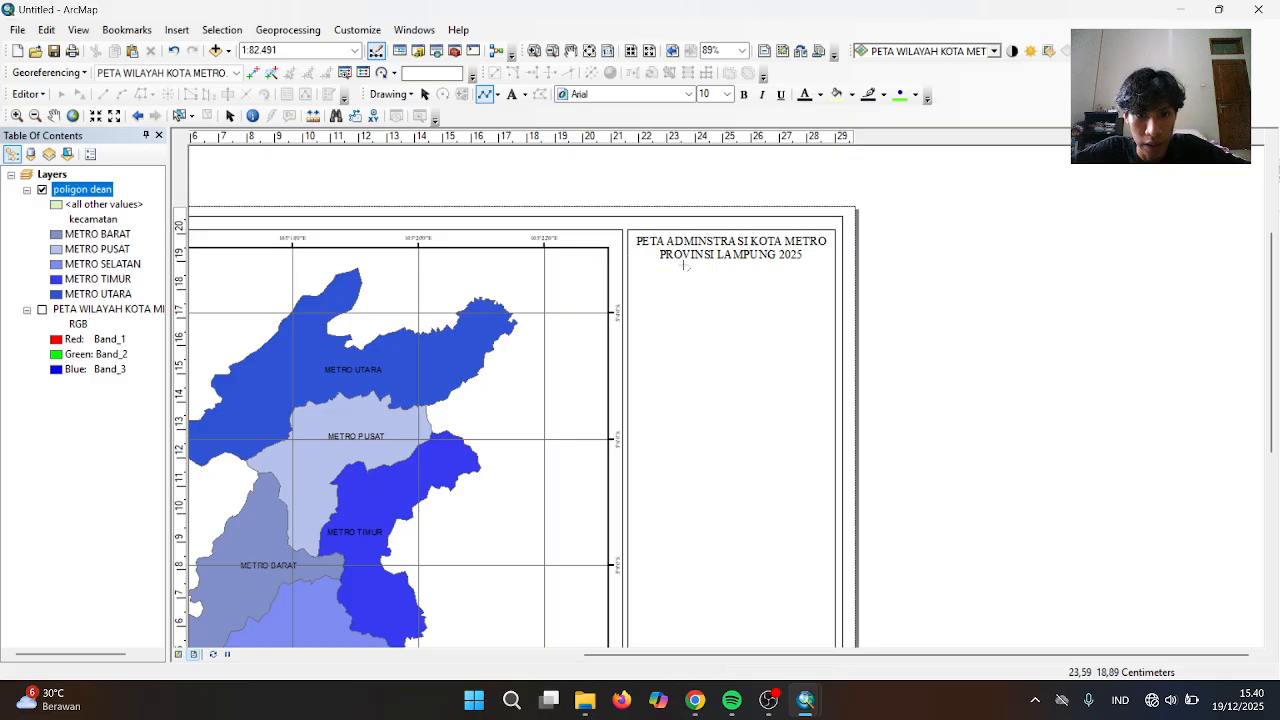
click(628, 262)
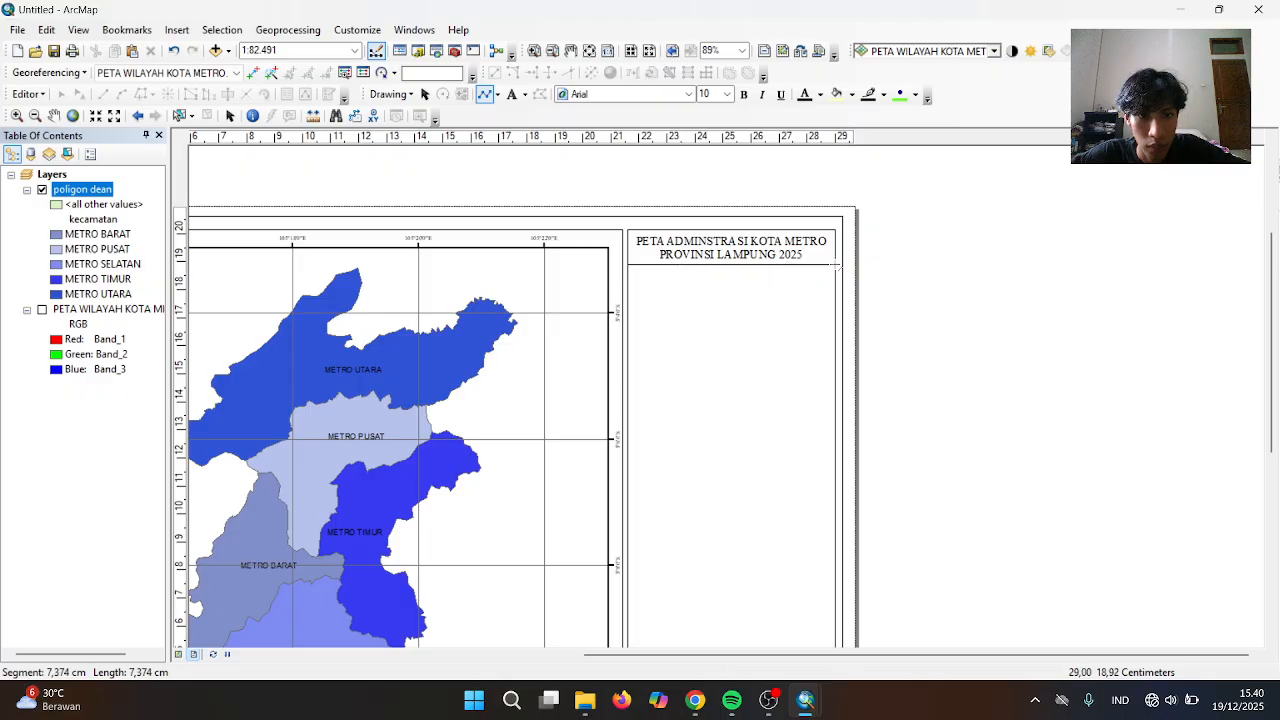
double_click(838, 266)
right_click(834, 264)
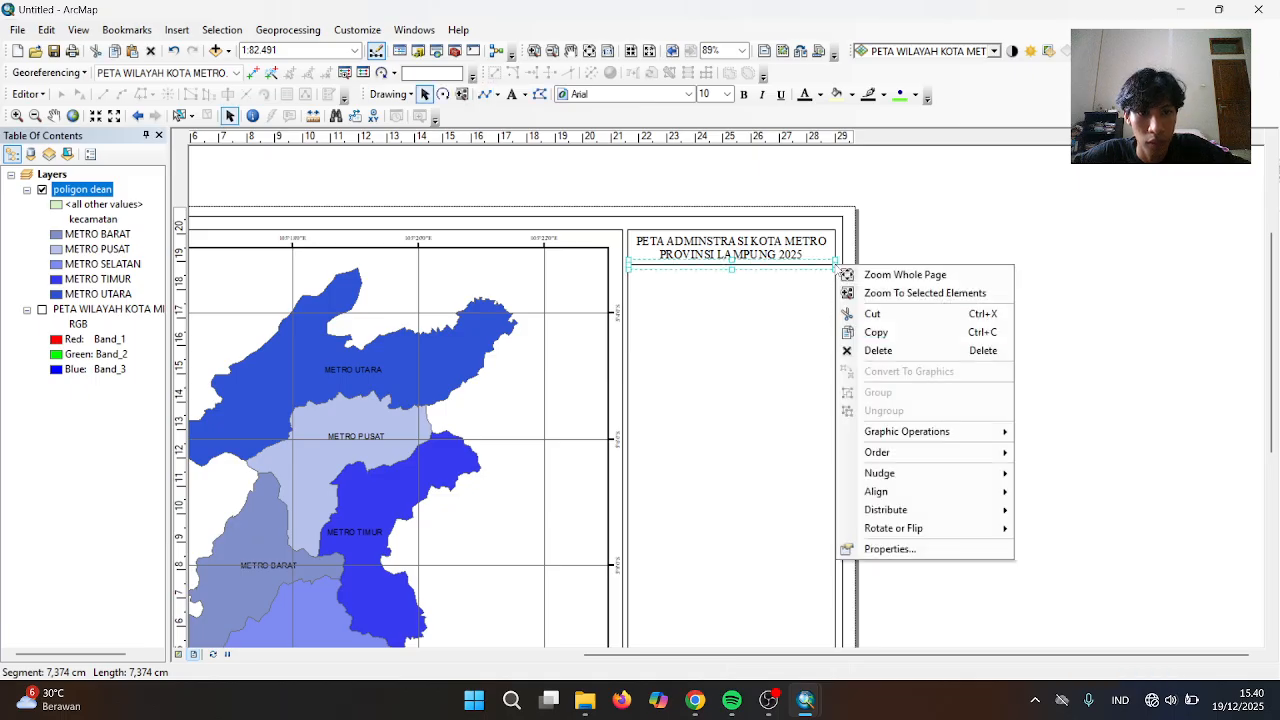
click(876, 258)
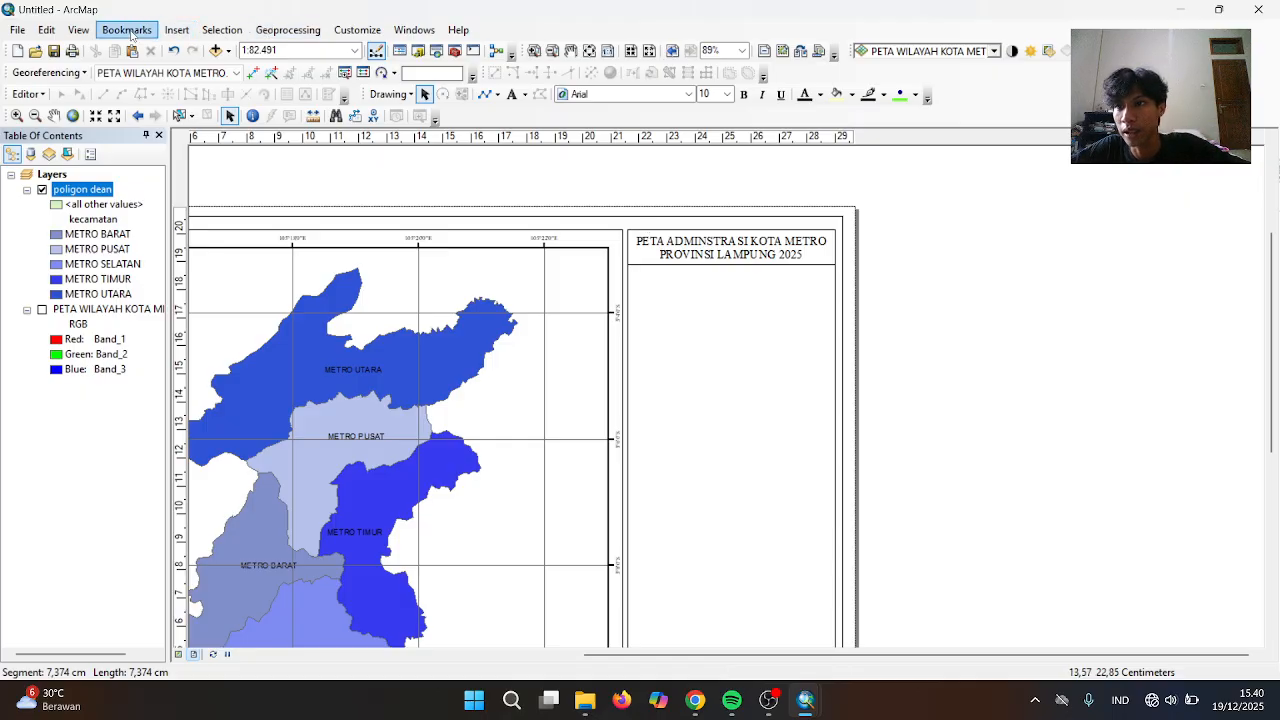
Insert an ESRI North 7 compass-rose north arrow and place it below the title
click(176, 31)
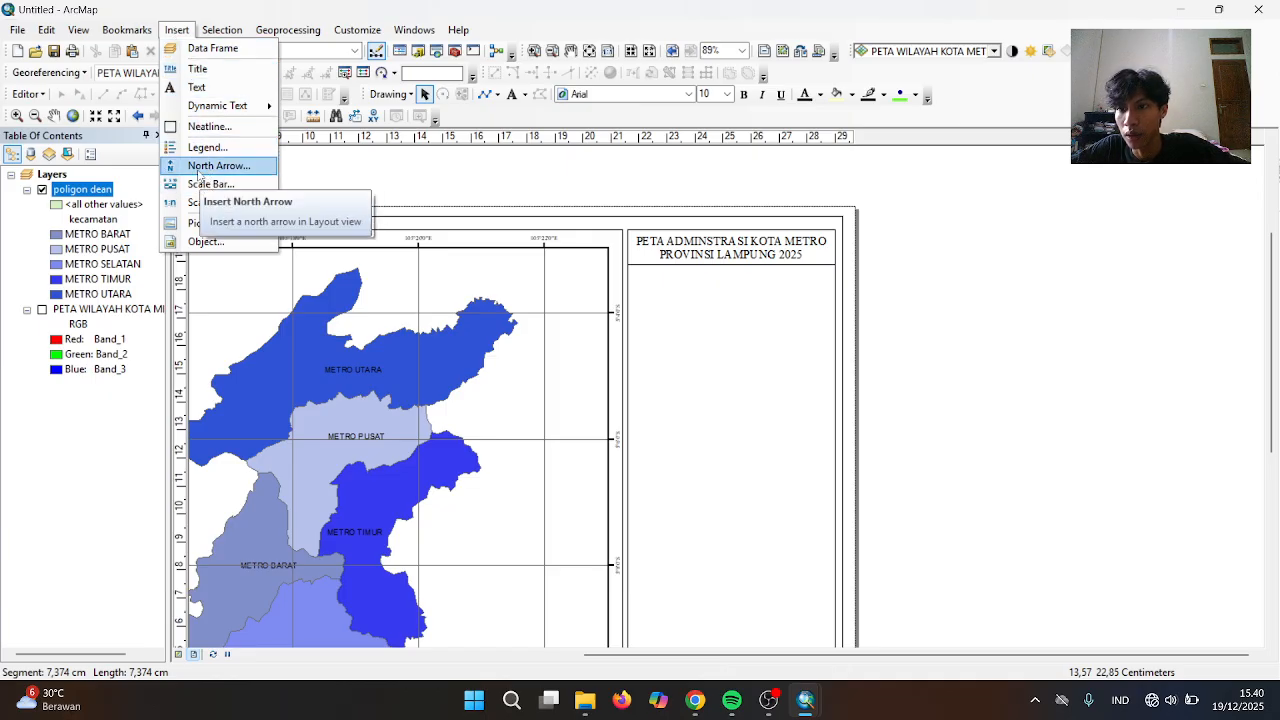
click(199, 168)
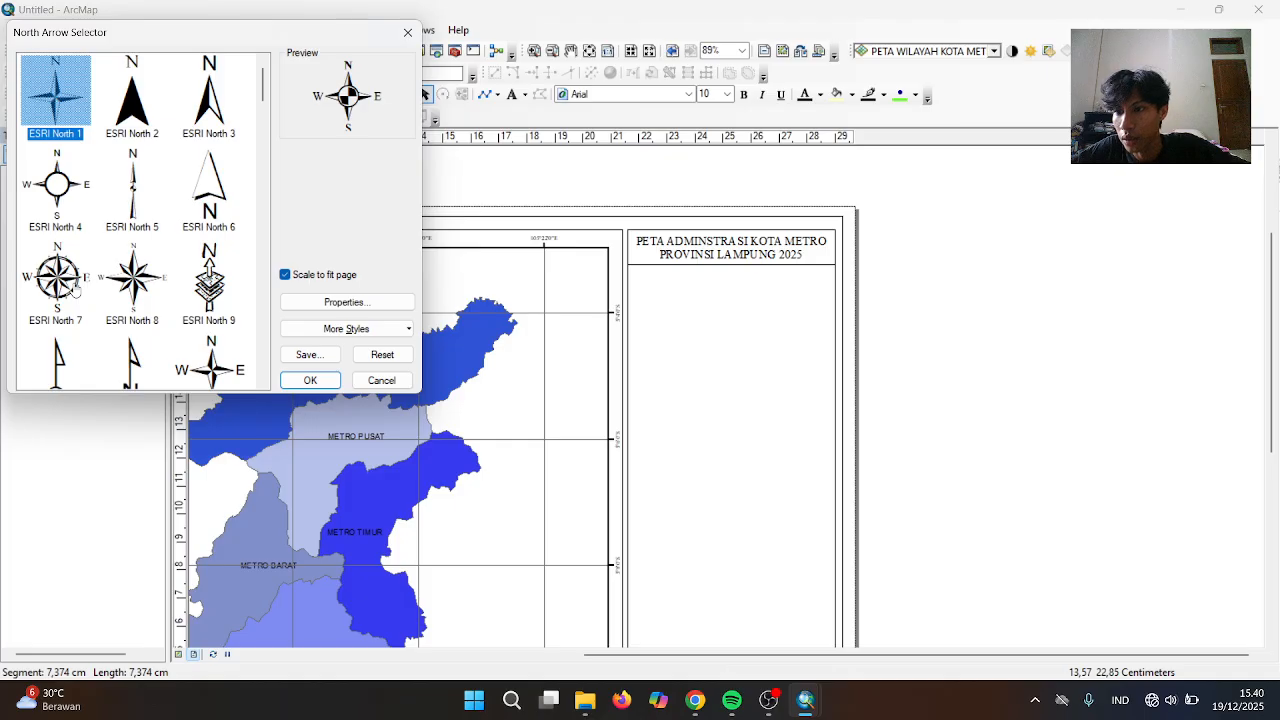
click(74, 289)
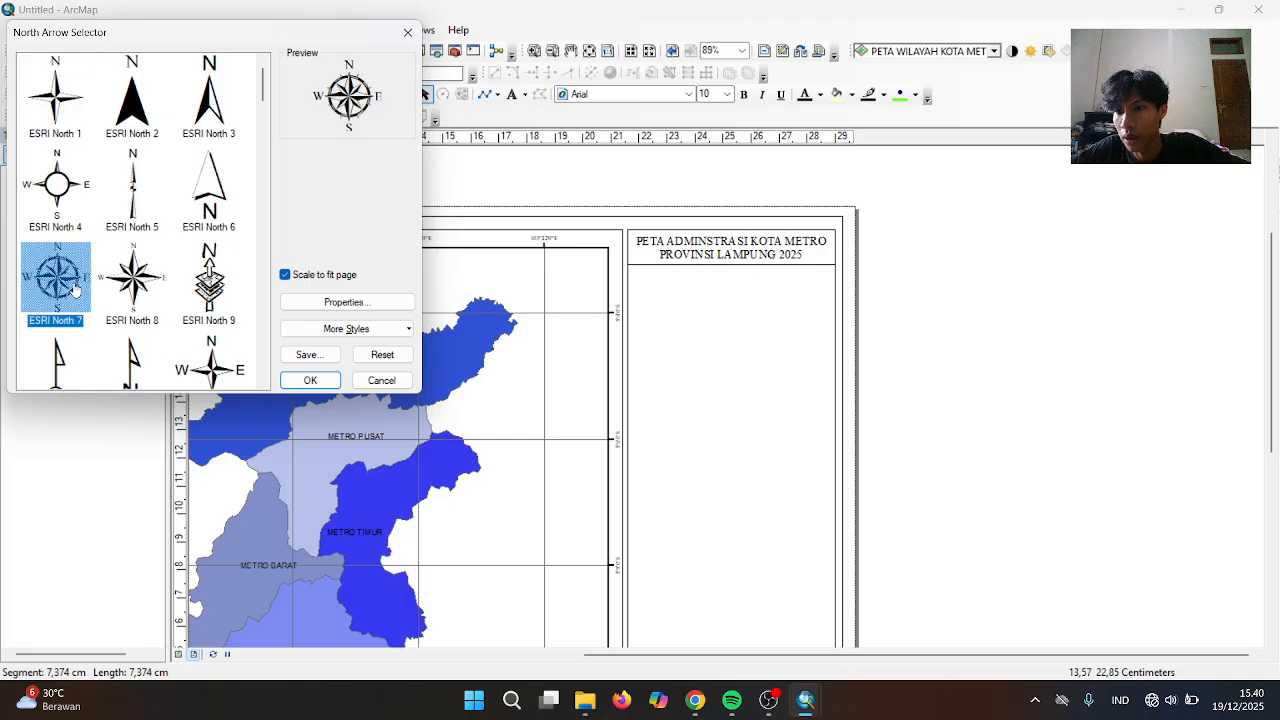
click(310, 380)
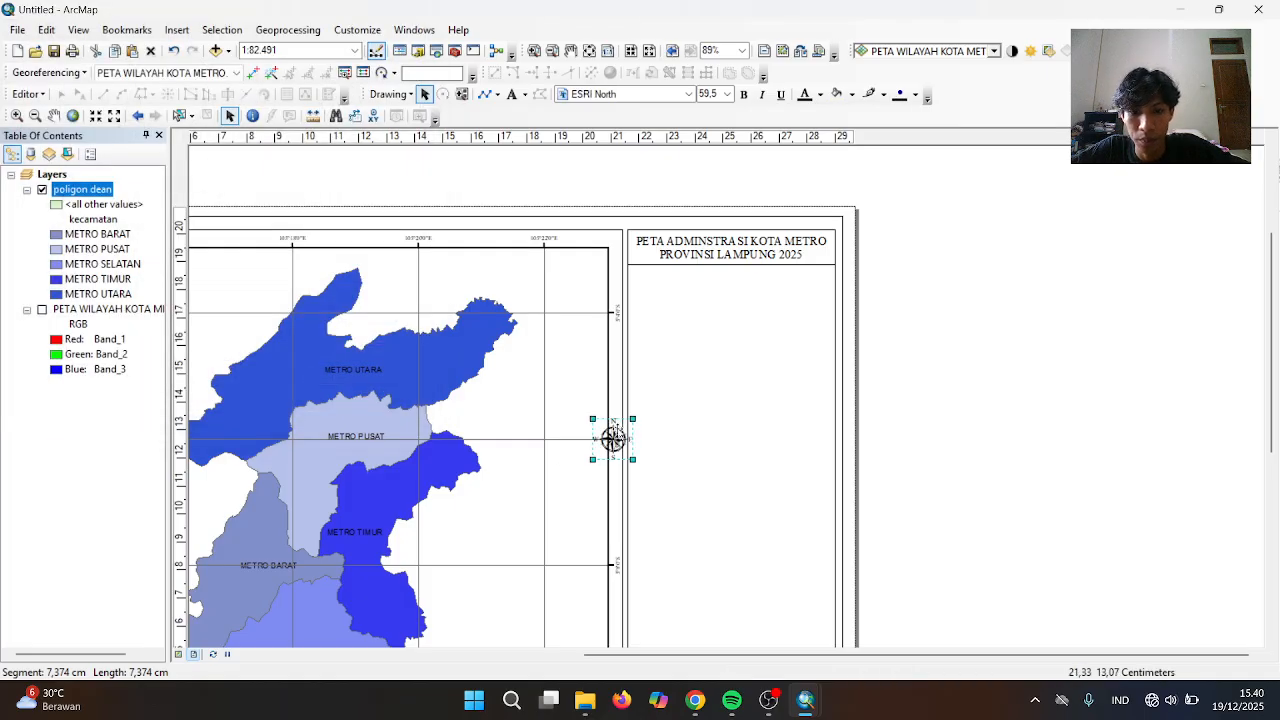
drag(613, 437, 652, 287)
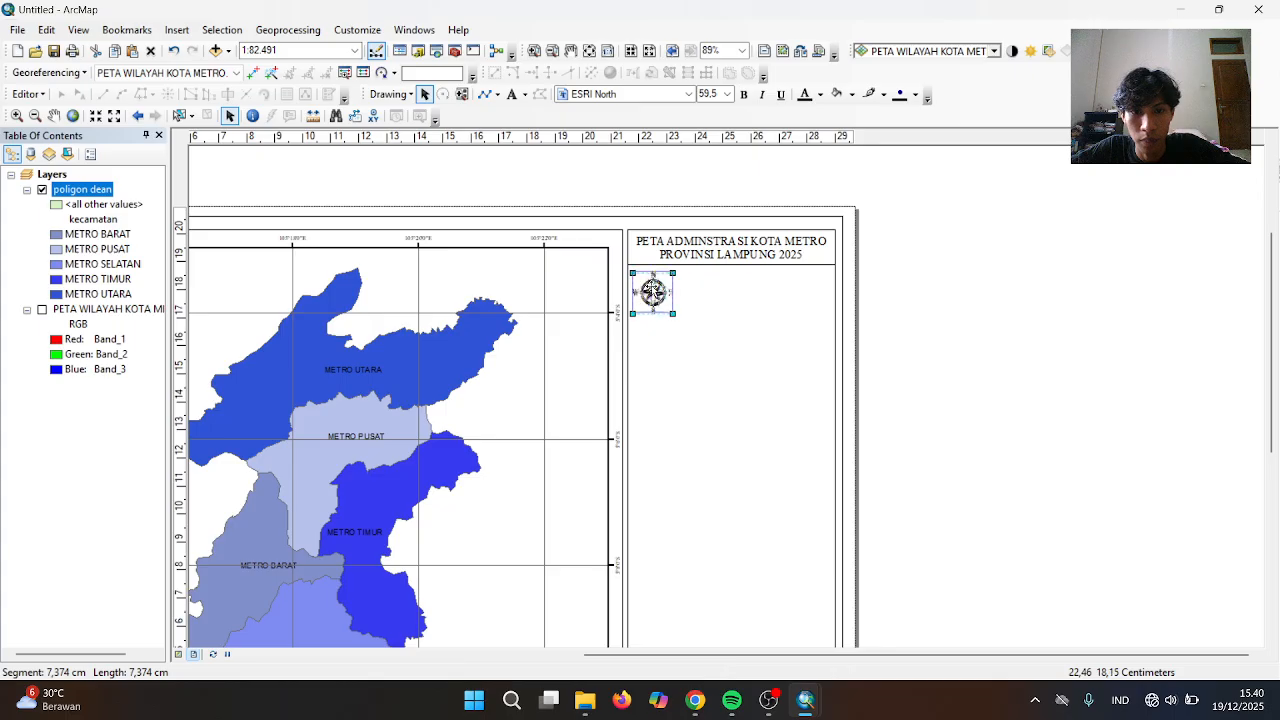
Duplicate the title text and change the copy to read SKALA 1: 85.000
click(745, 266)
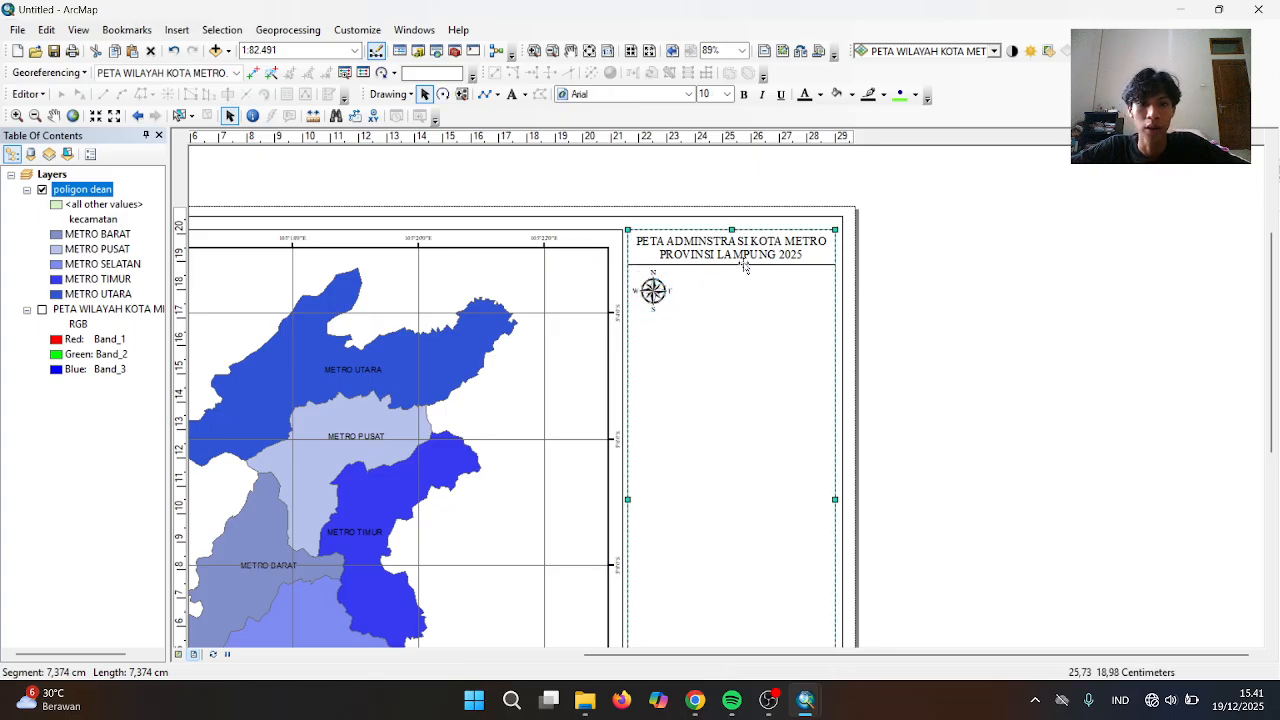
click(737, 247)
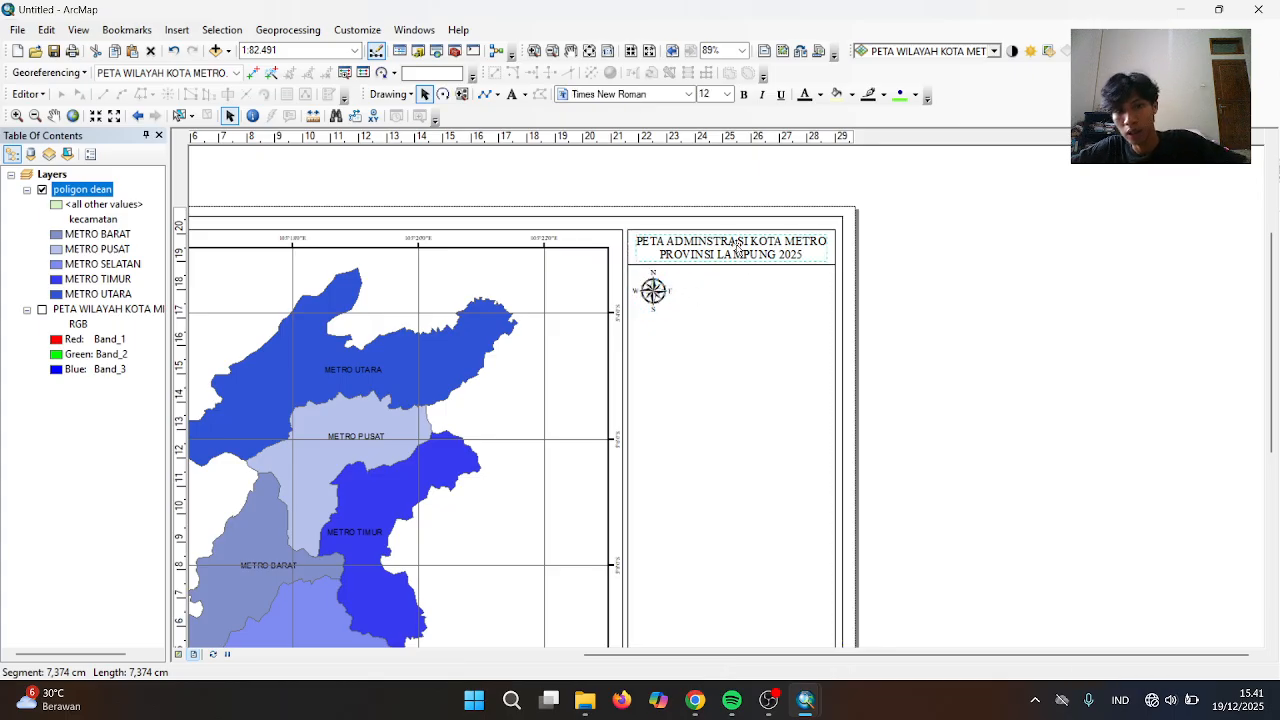
key(ctrl+v)
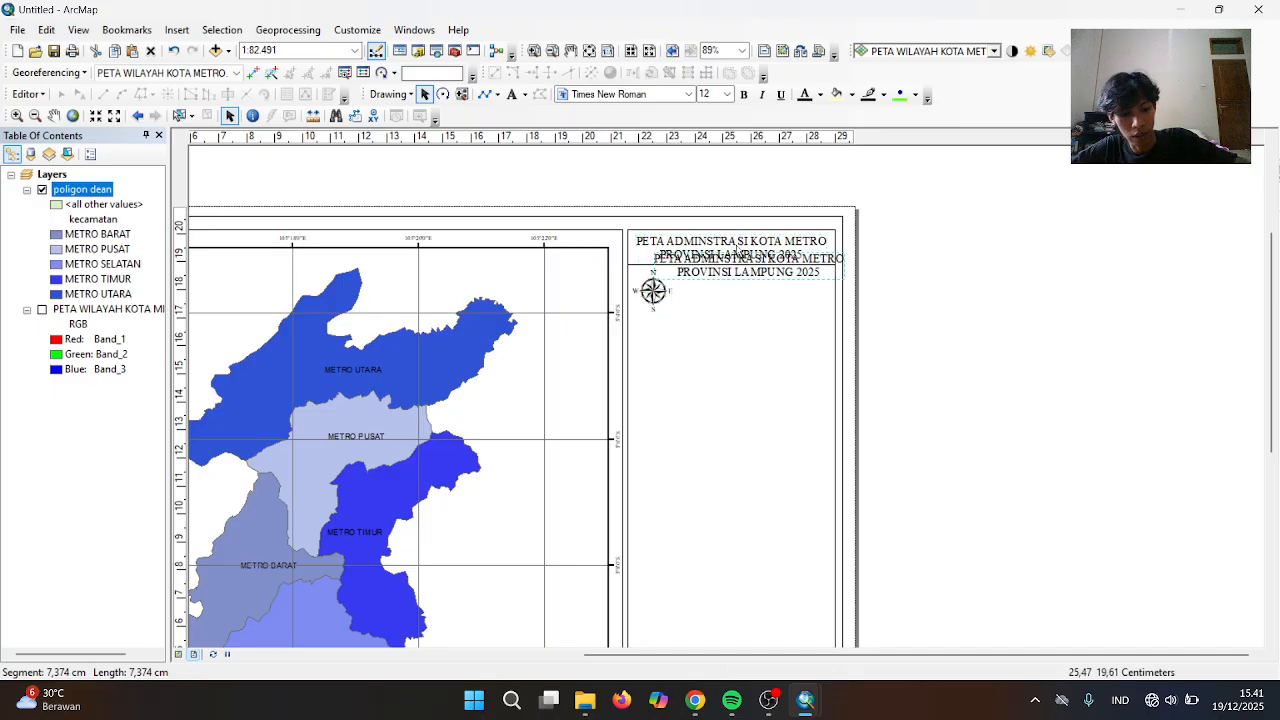
drag(767, 268, 765, 285)
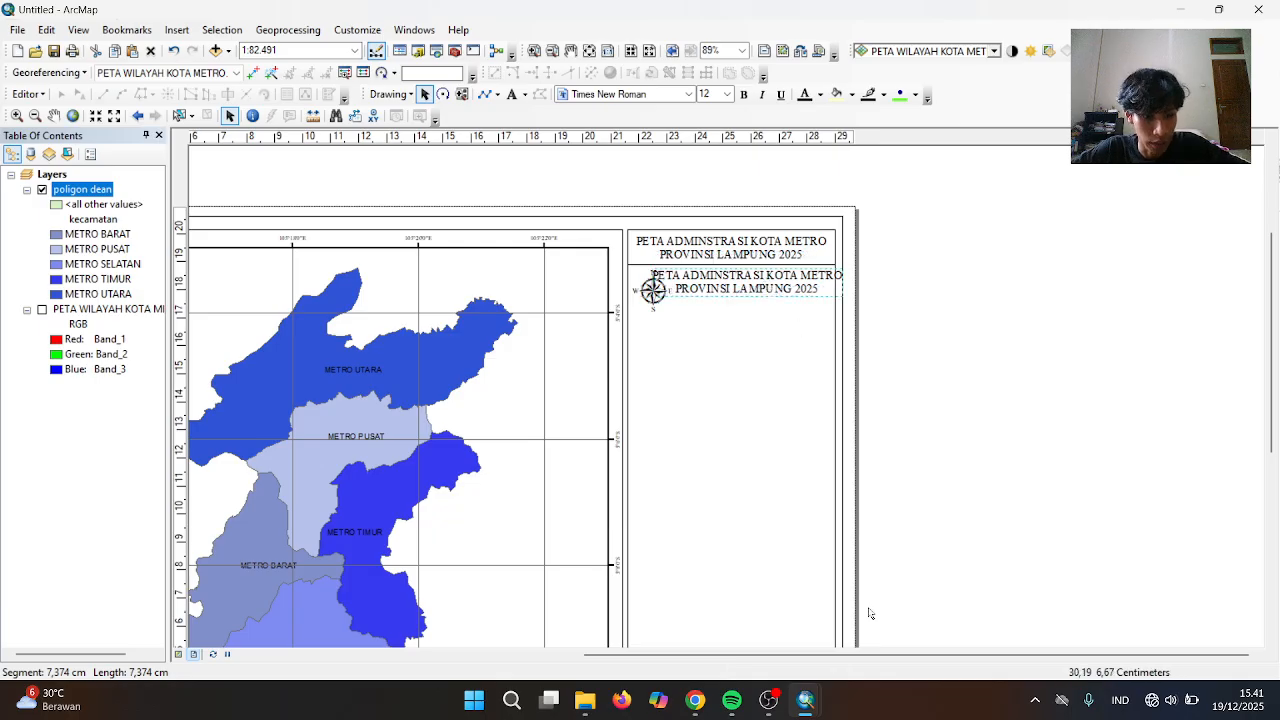
double_click(766, 289)
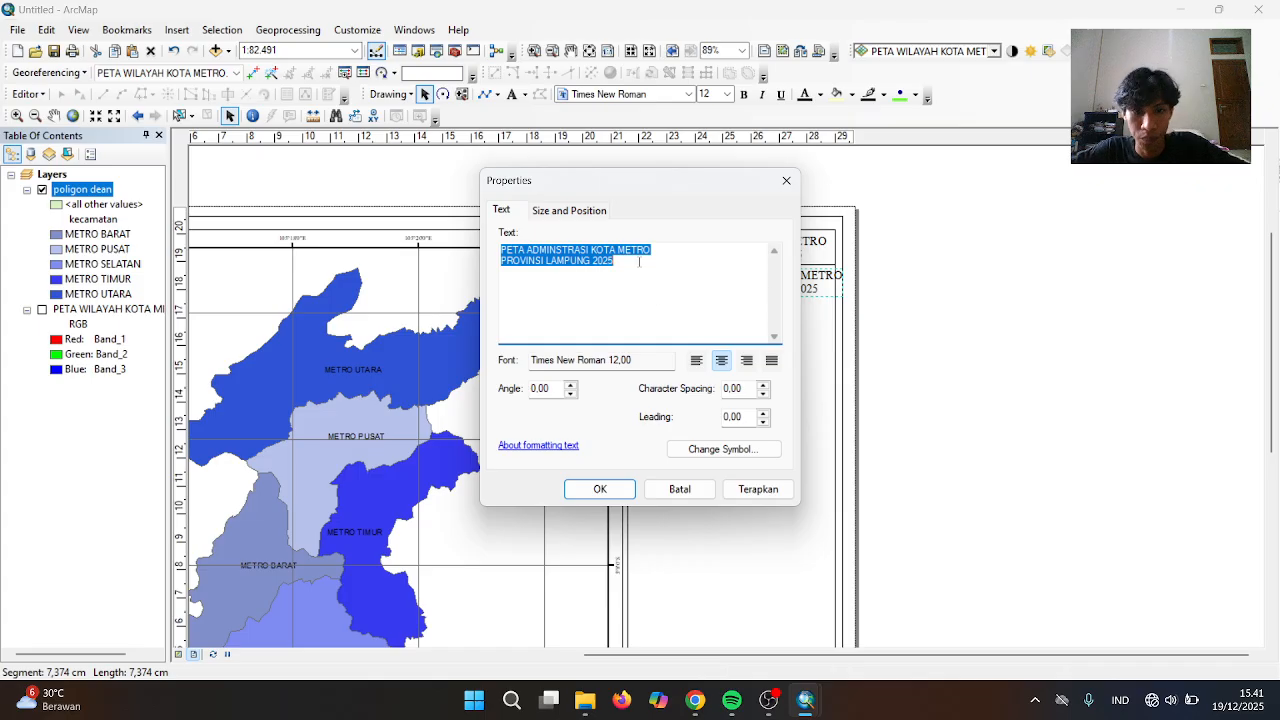
key(BackSpace)
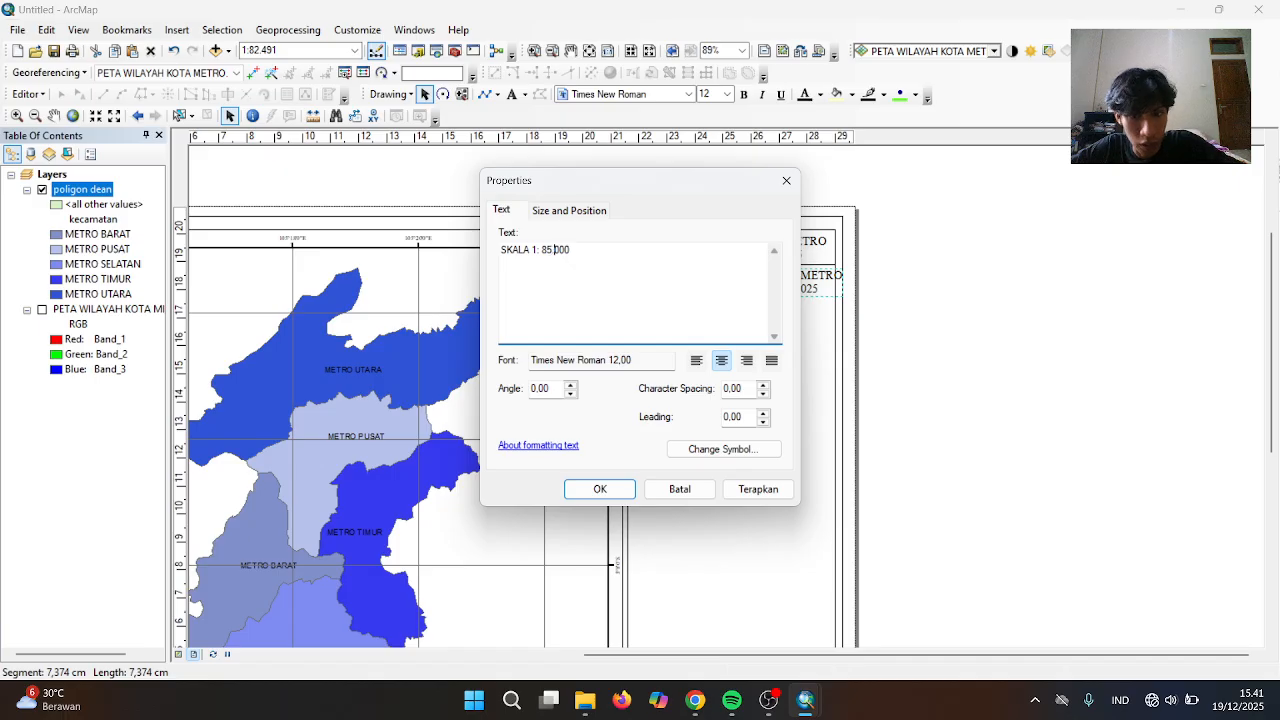
click(600, 489)
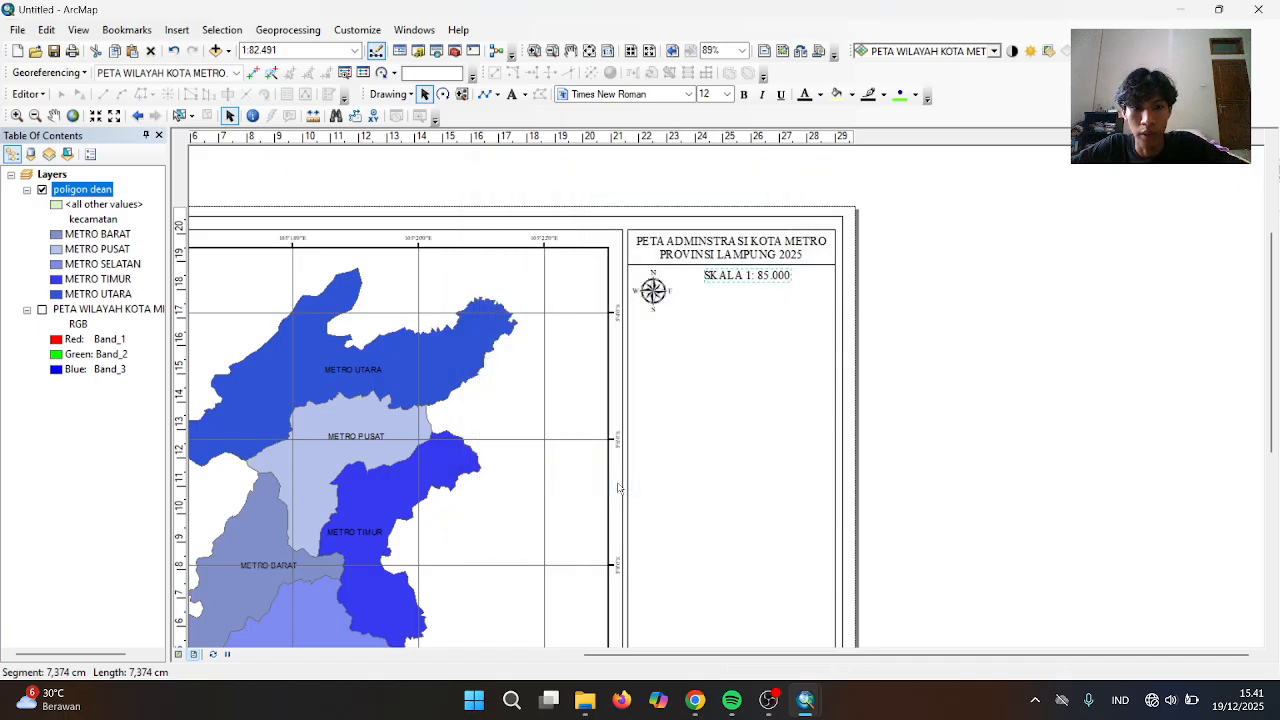
Nudge the SKALA 1: 85.000 text into place beside the north arrow
drag(733, 271, 730, 274)
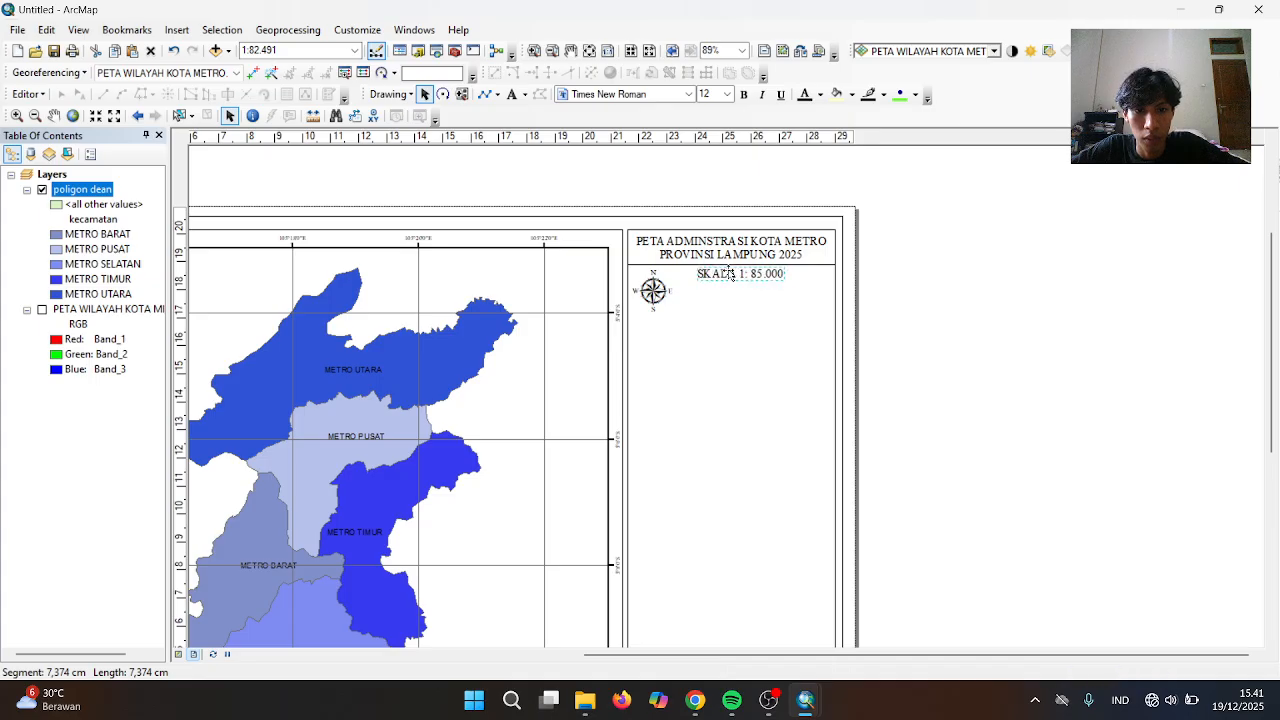
click(771, 365)
click(748, 278)
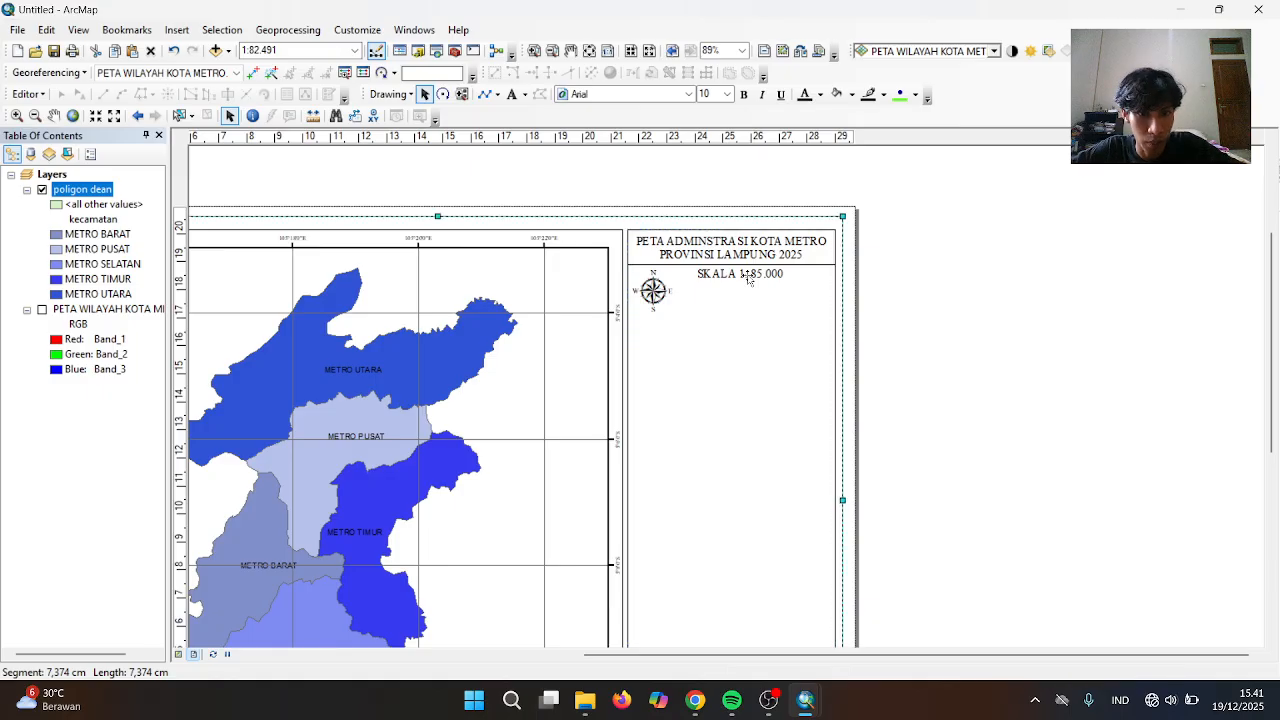
click(748, 278)
drag(748, 278, 748, 286)
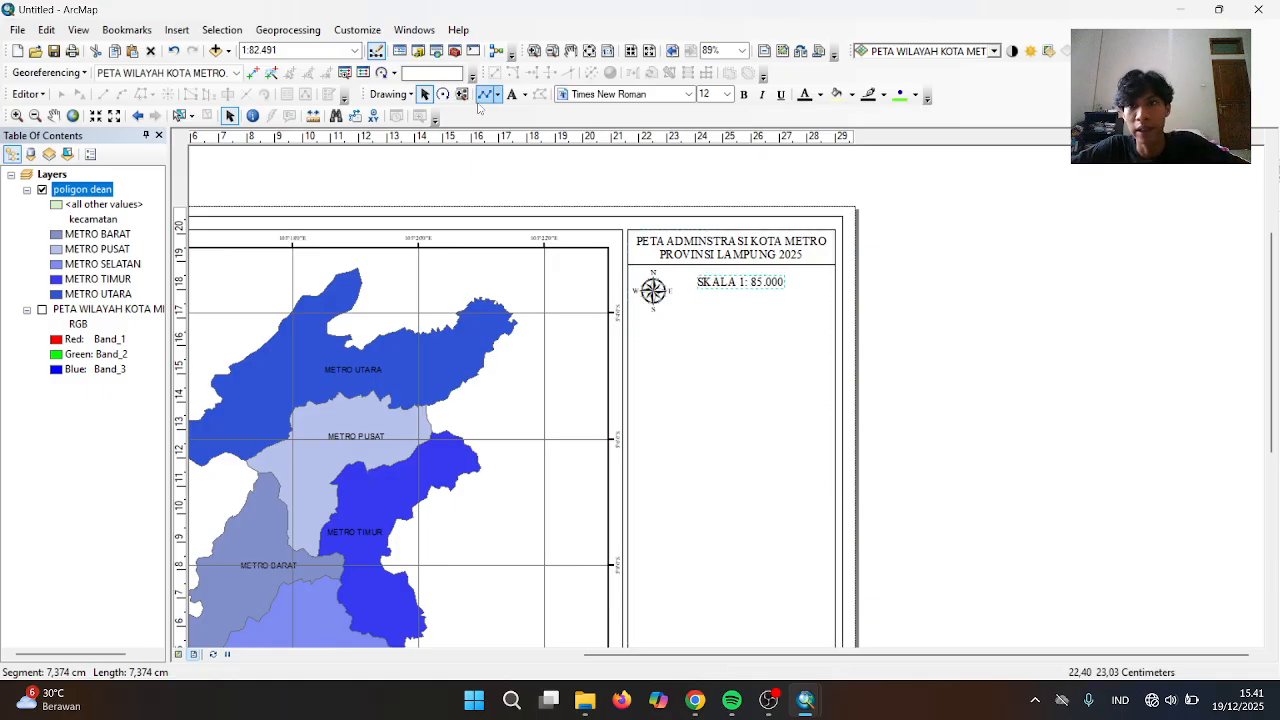
Insert an Alternating Scale Bar 2 with division units set to Kilometers
click(185, 31)
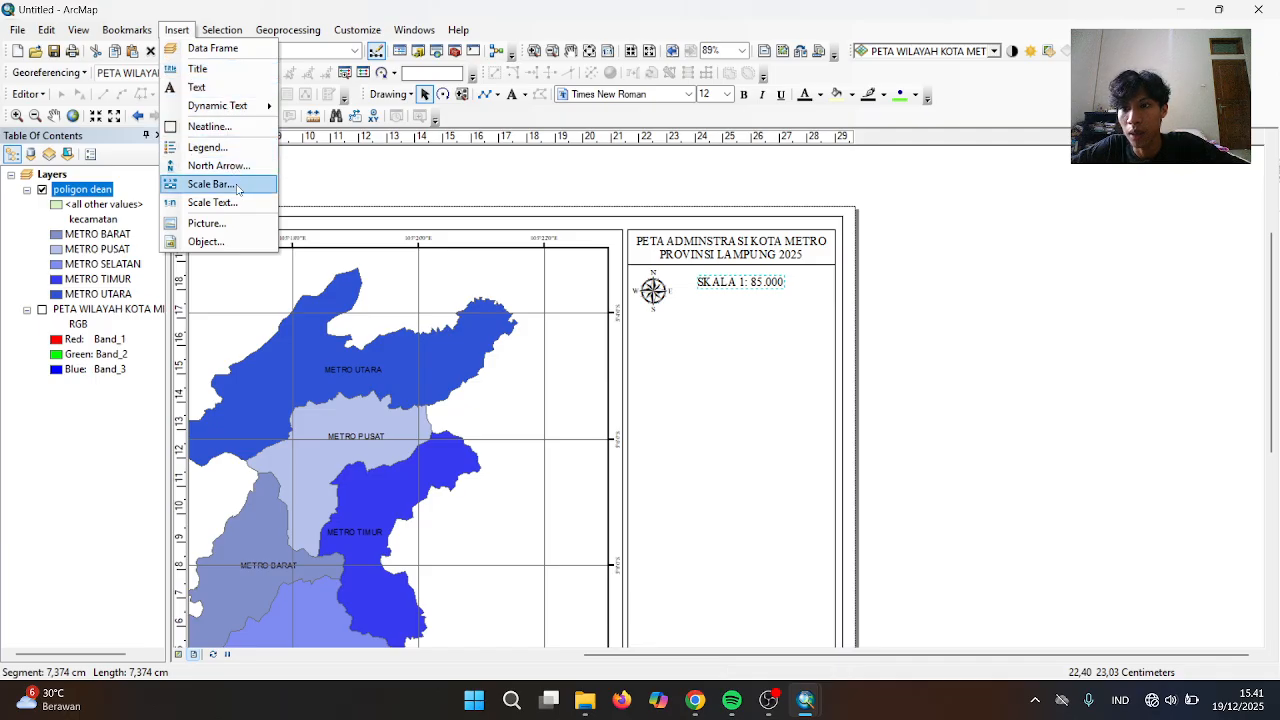
click(211, 184)
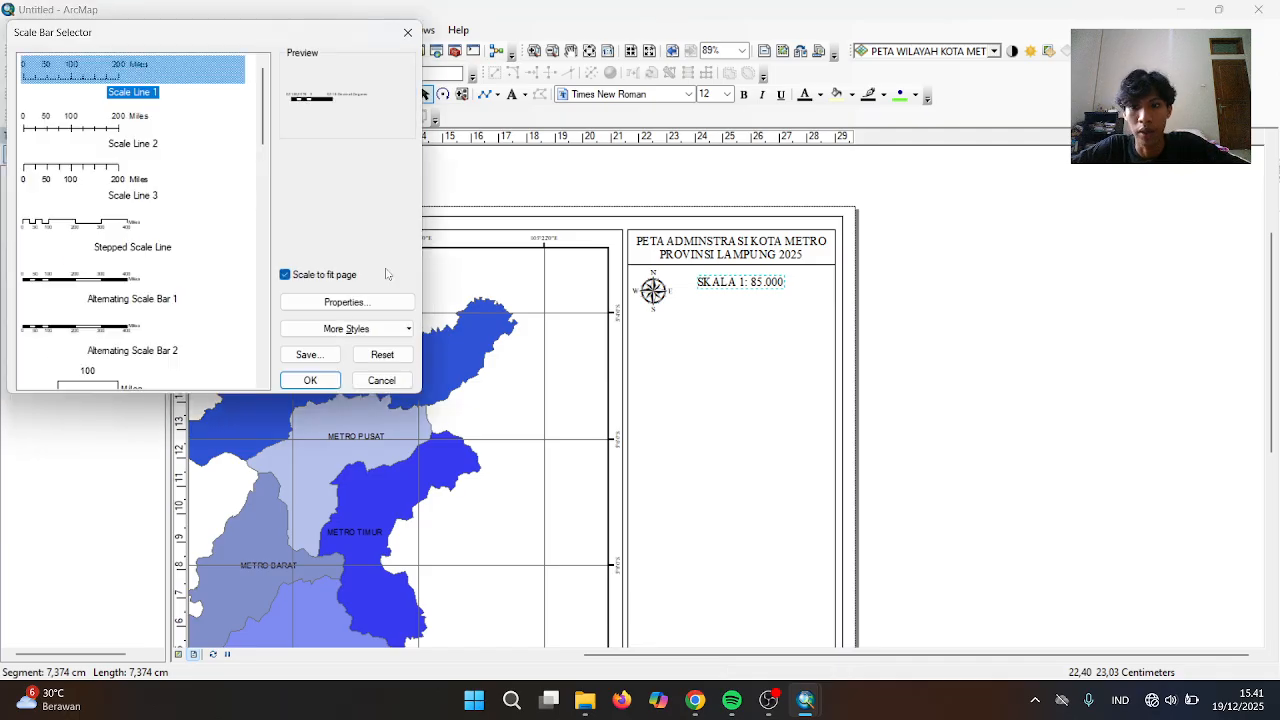
click(92, 338)
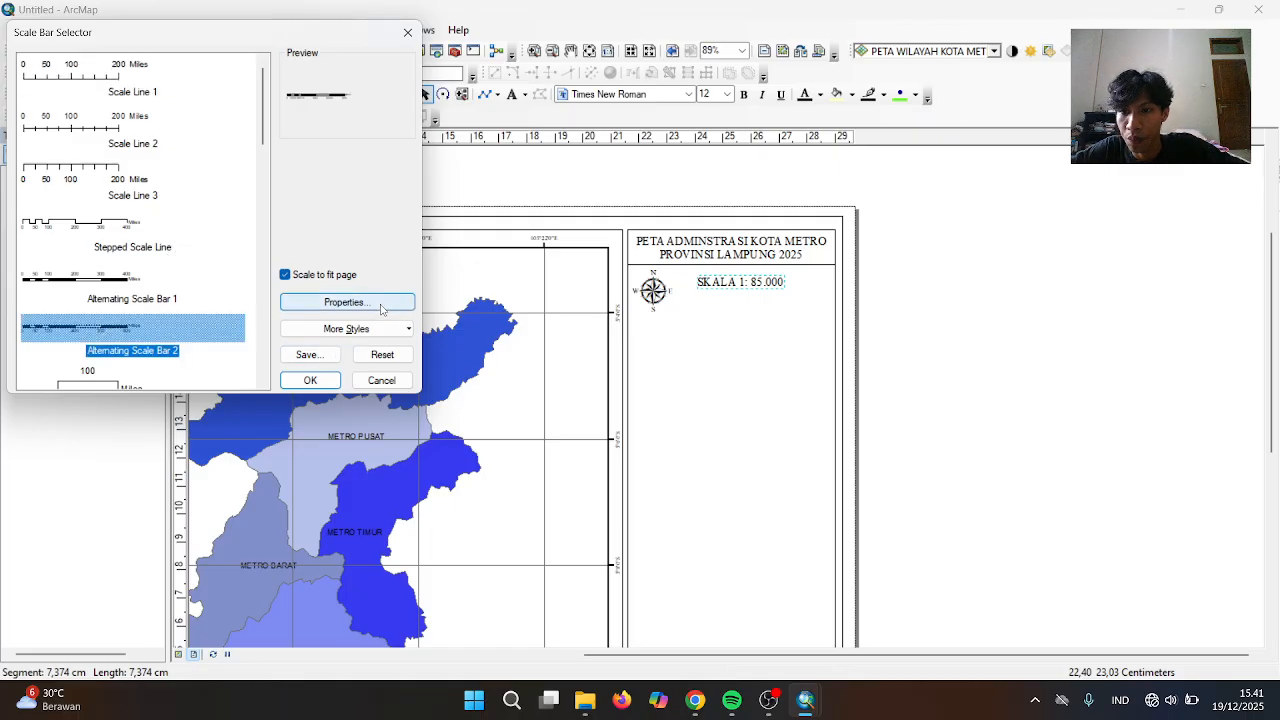
click(378, 304)
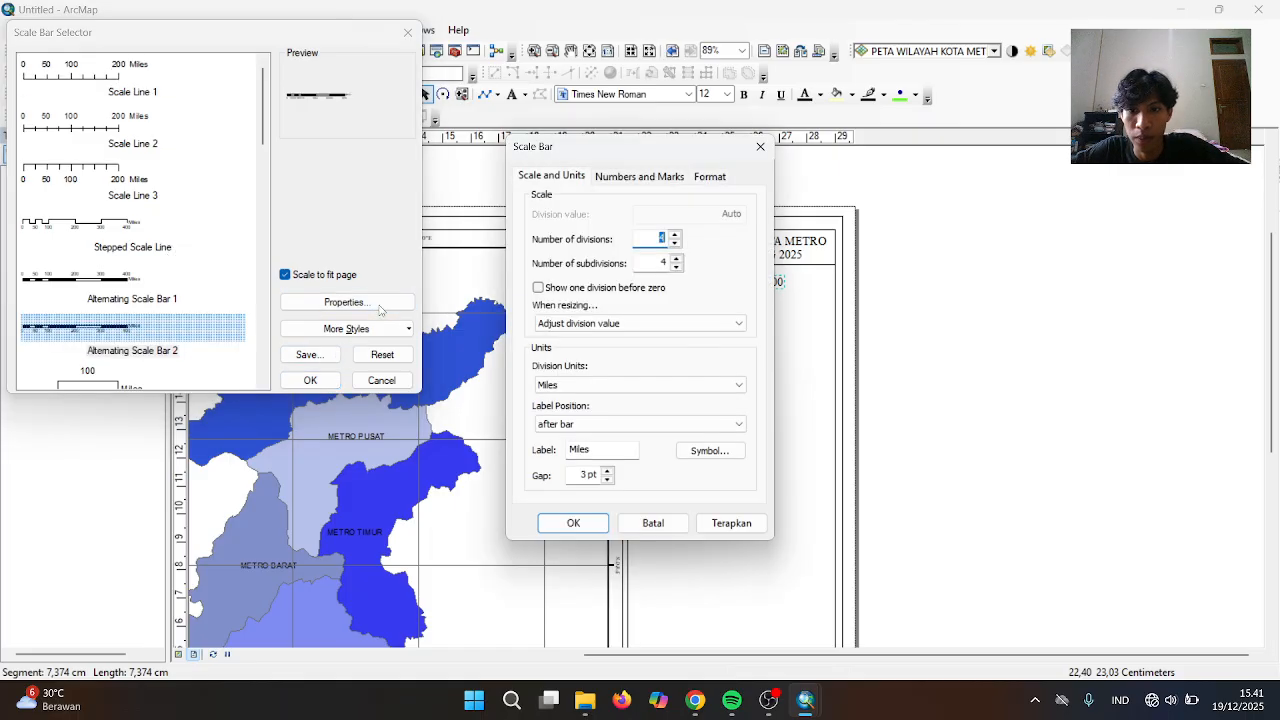
click(617, 391)
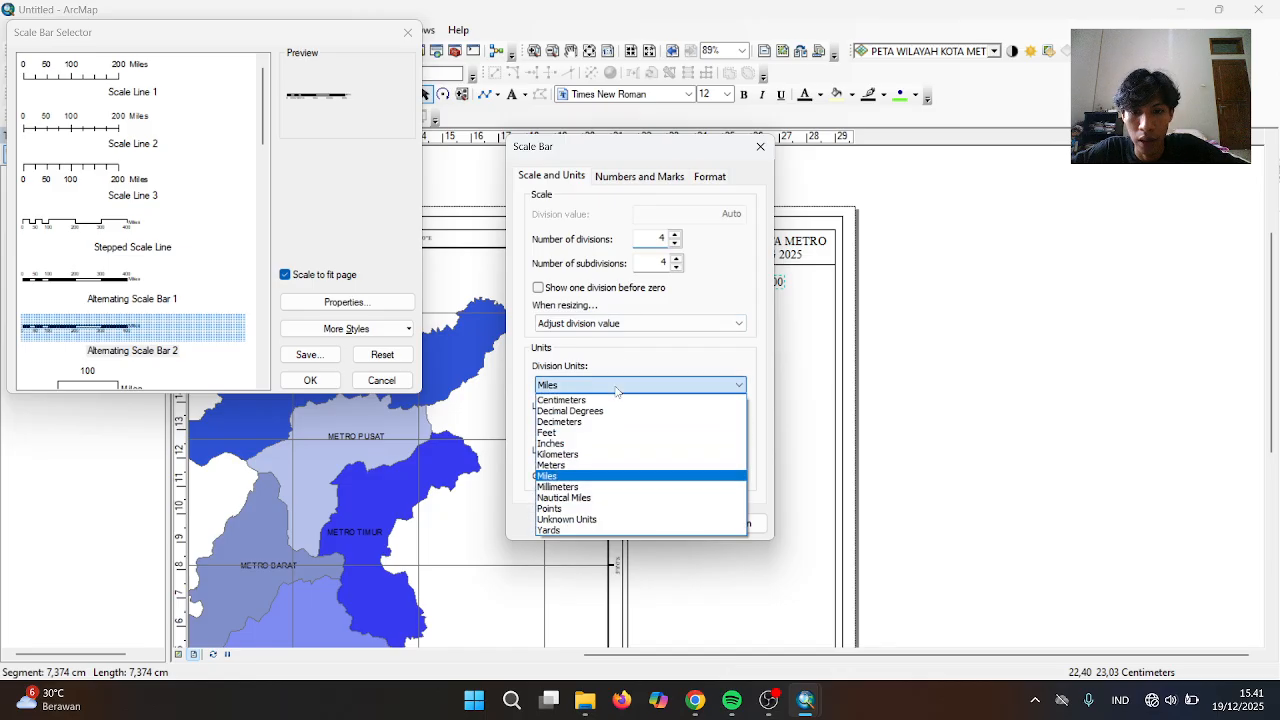
click(603, 457)
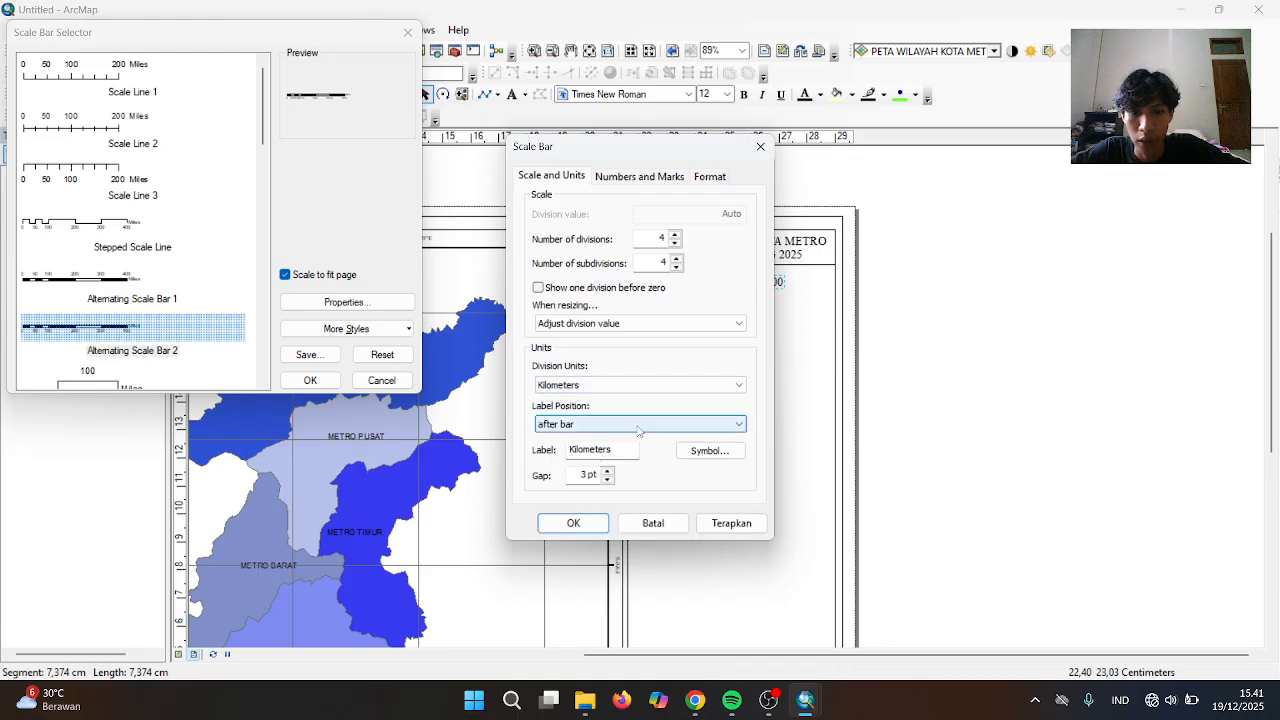
click(625, 449)
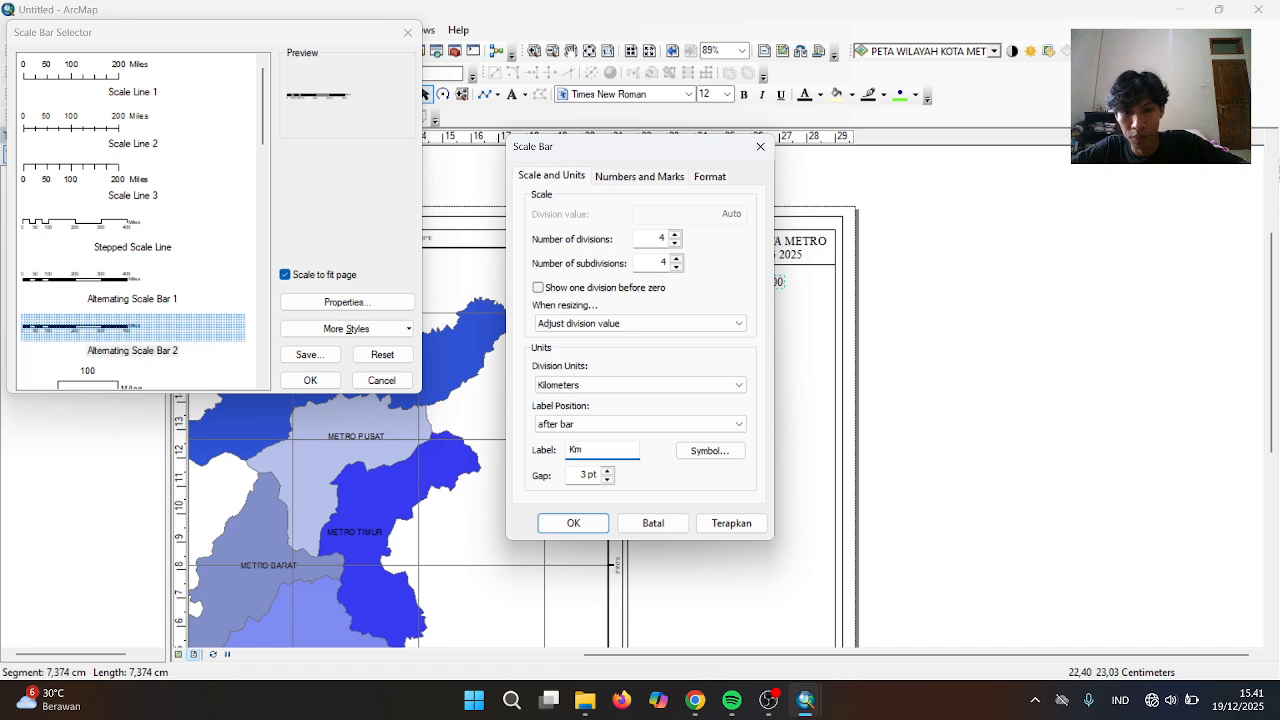
click(566, 526)
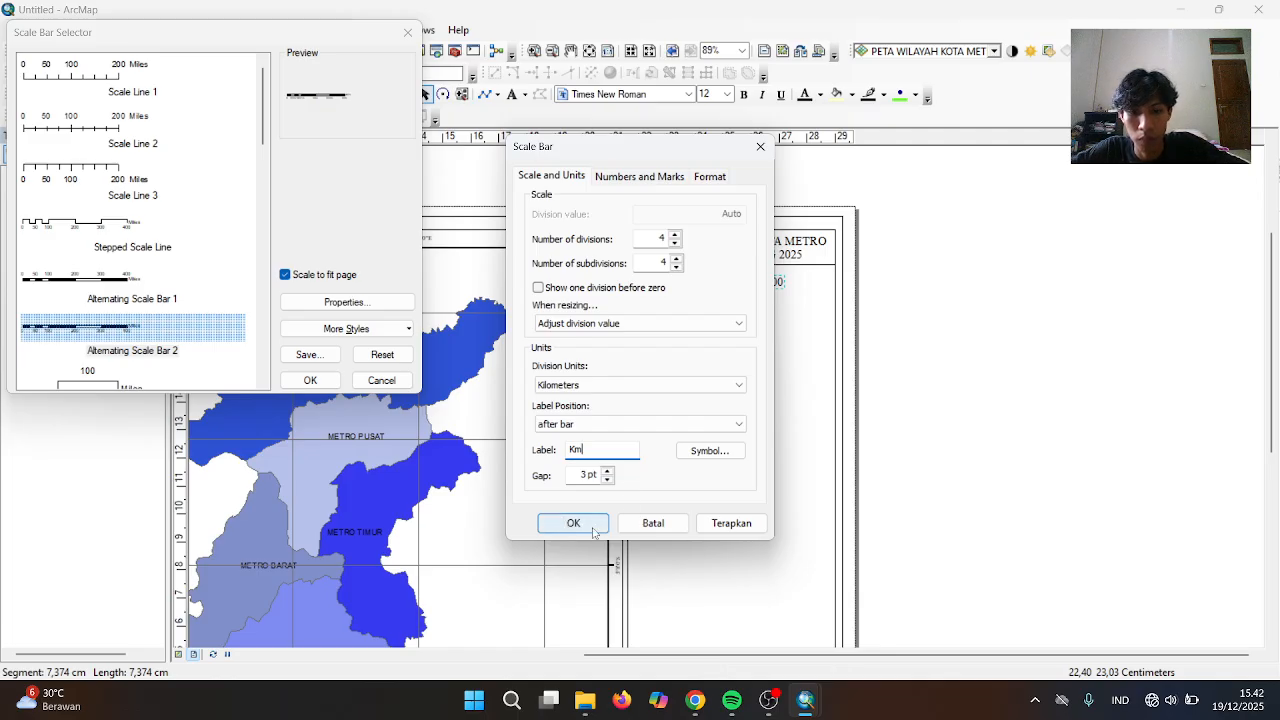
click(584, 527)
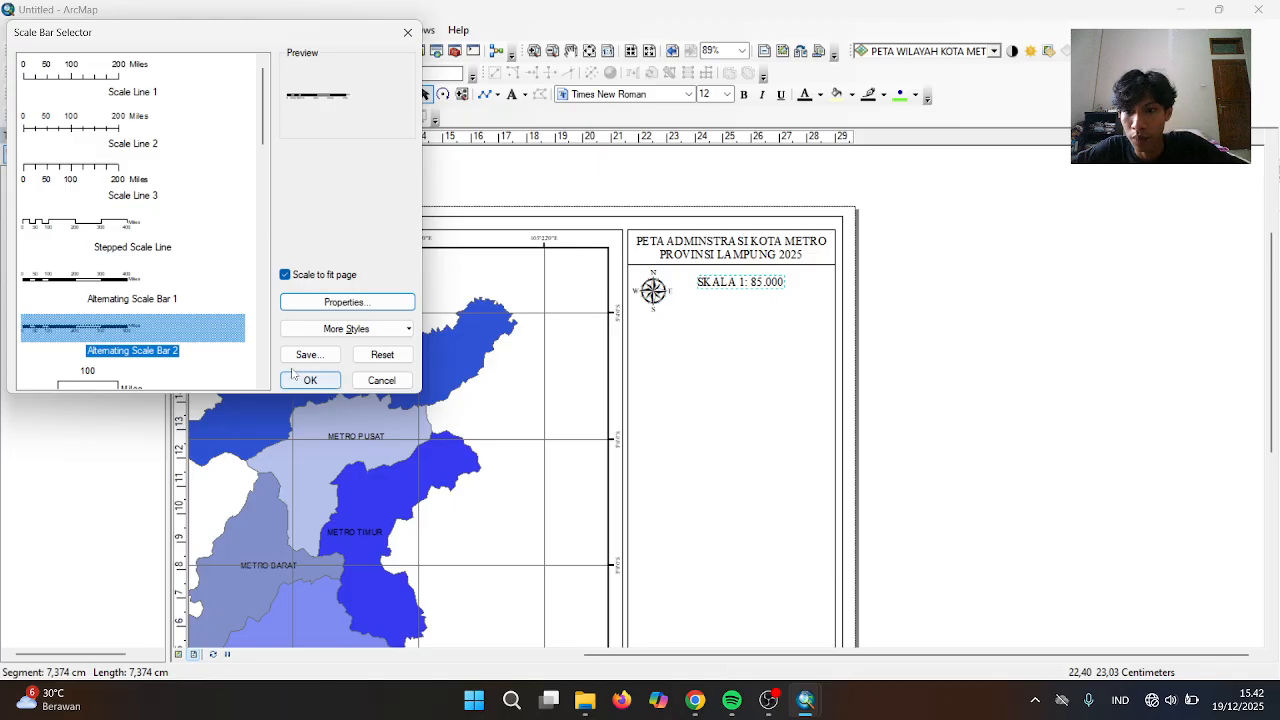
click(308, 381)
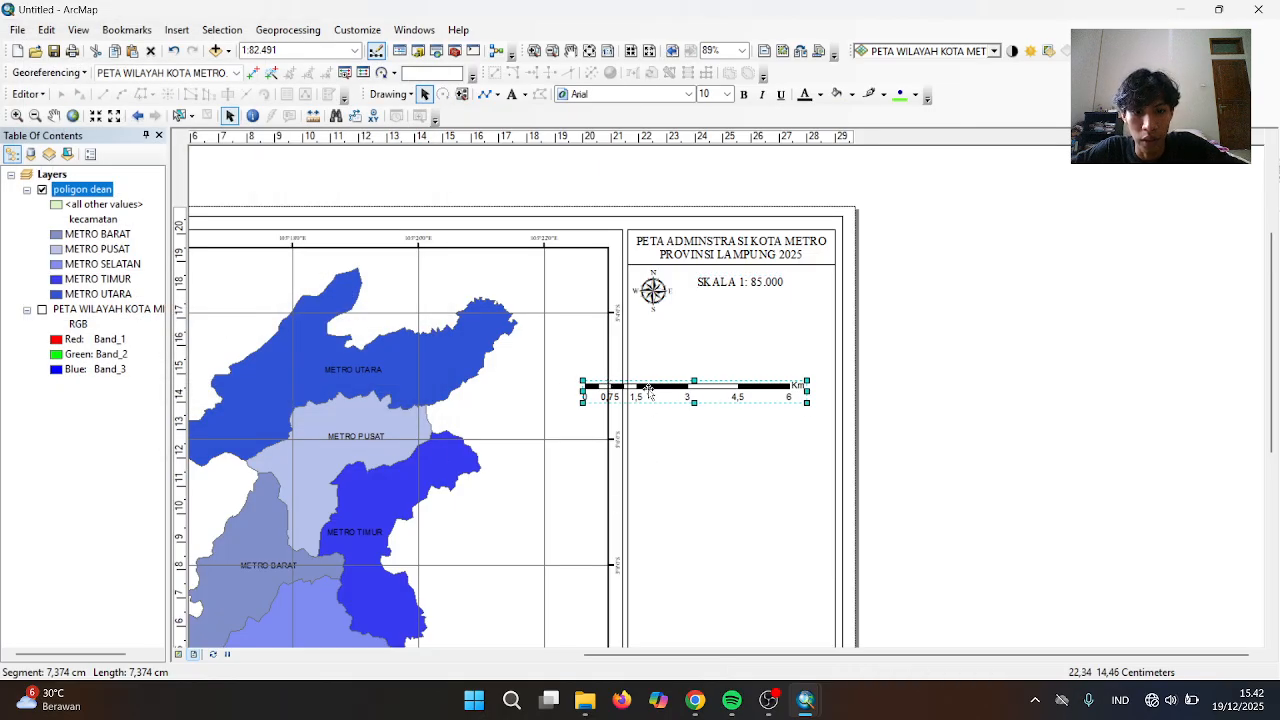
Move the scale bar under the SKALA text and make it slightly narrower
drag(649, 391, 718, 303)
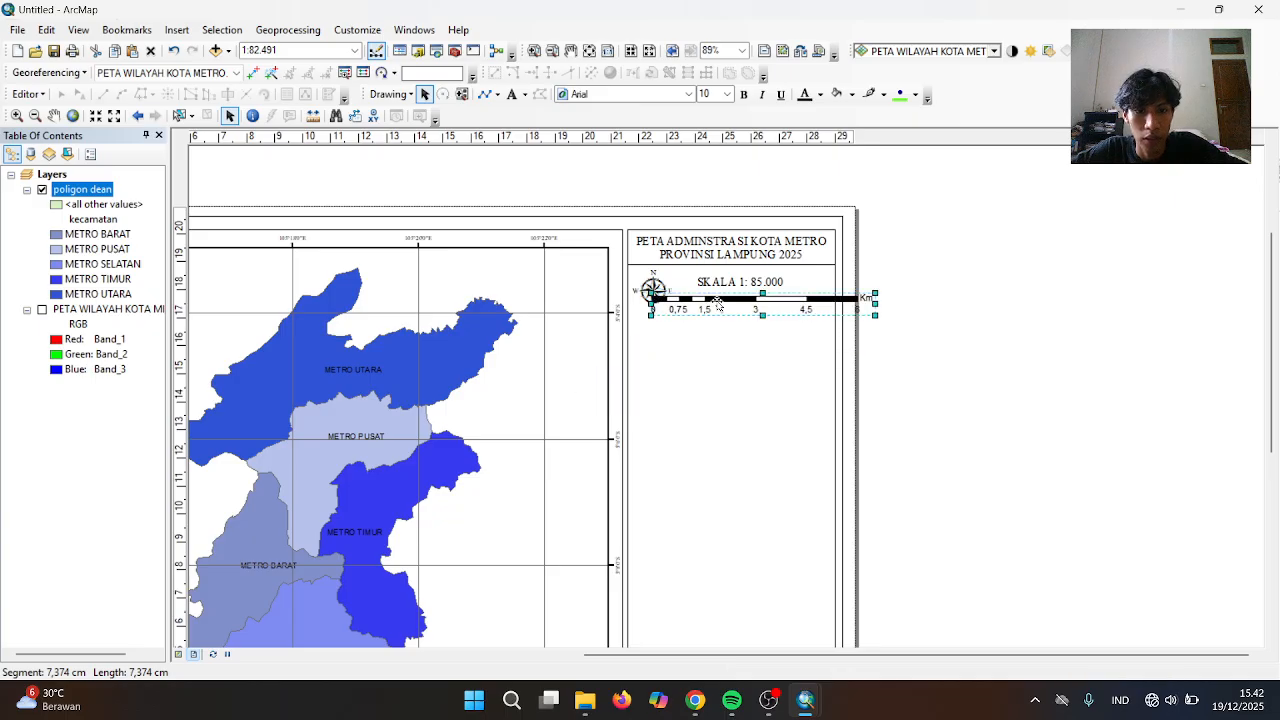
drag(875, 304, 799, 296)
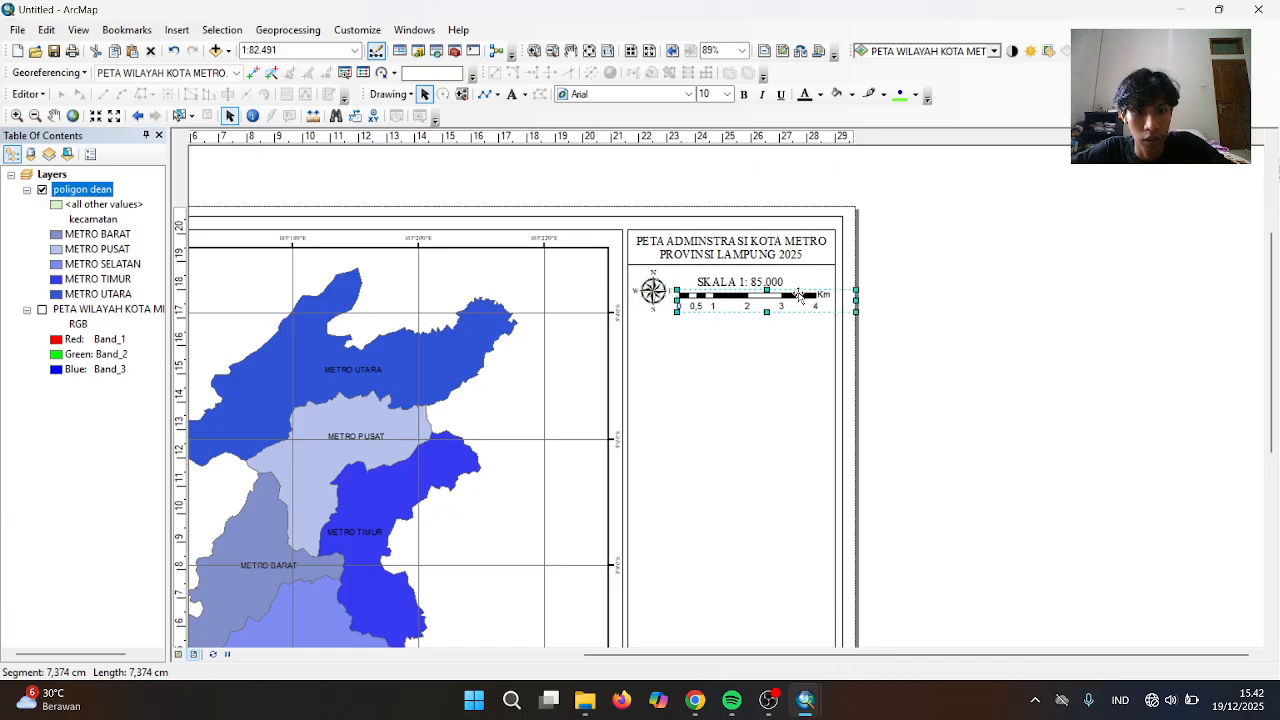
click(895, 294)
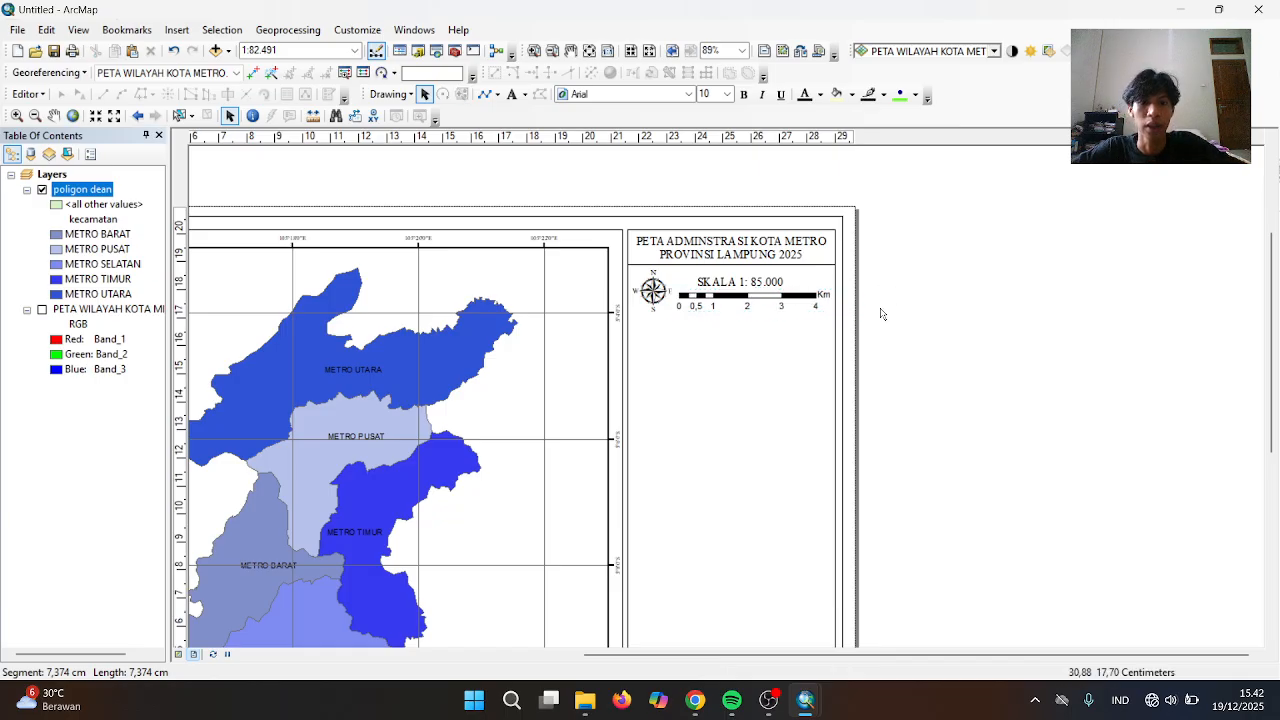
Duplicate the divider line under the title and nudge the copy just below the scale bar
click(734, 266)
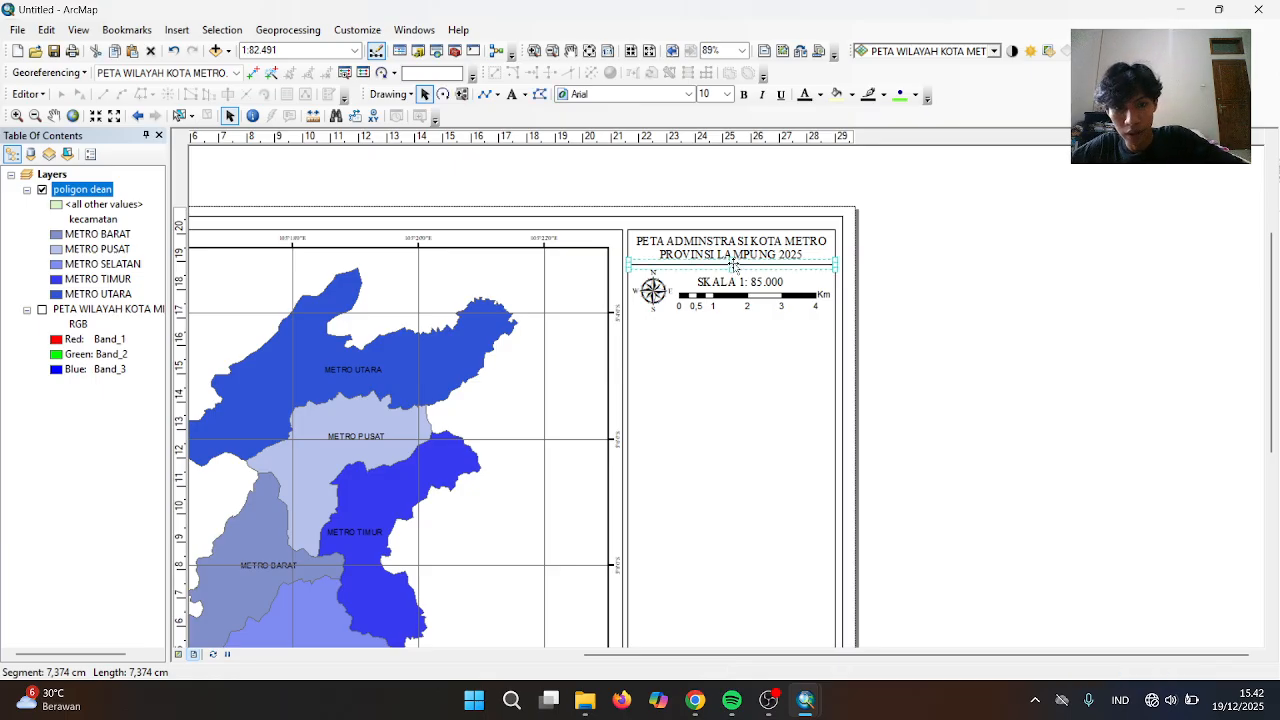
key(ctrl+v)
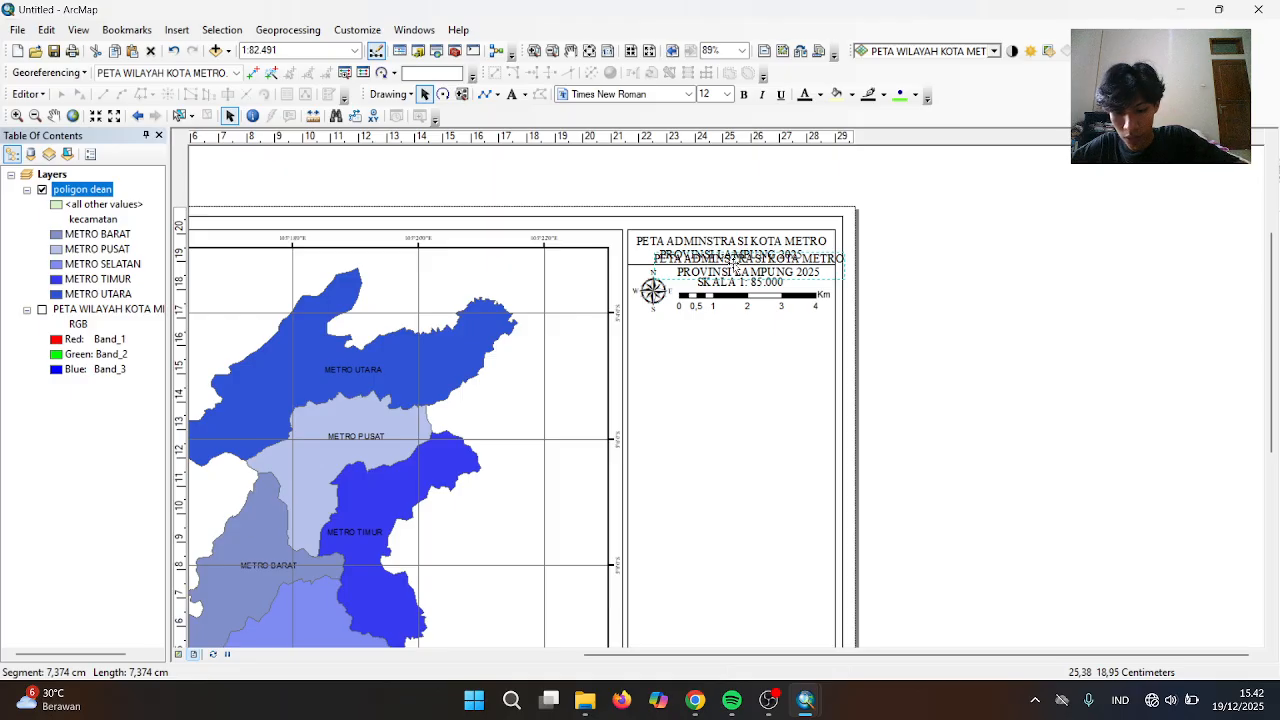
key(Delete)
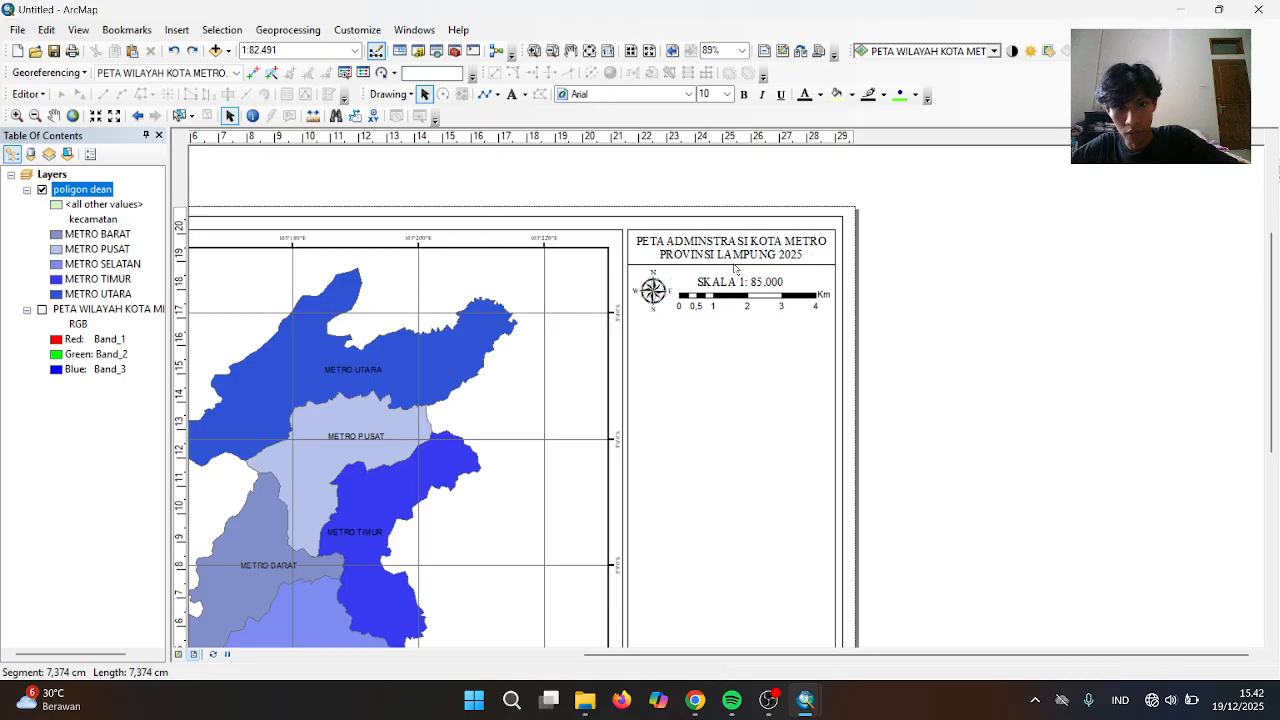
click(734, 265)
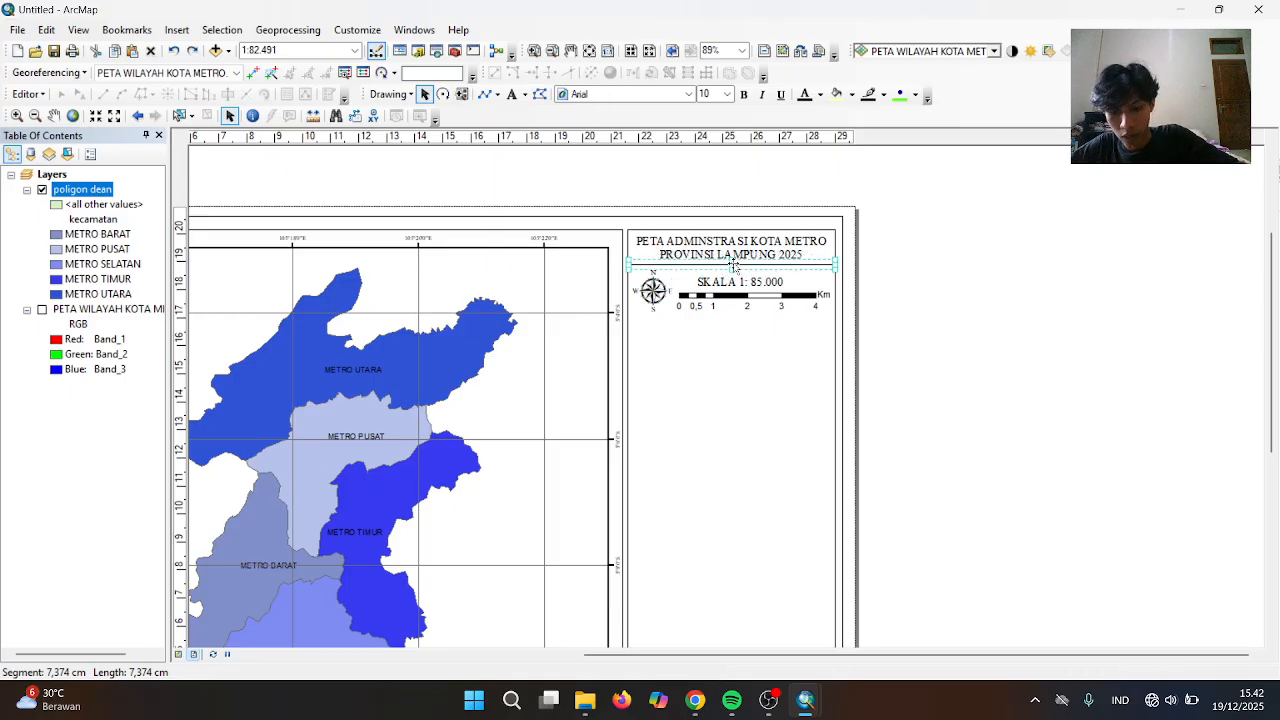
key(ctrl+v)
key(Left)
key(Left)
key(Left)
key(Left)
key(Left)
key(Left)
key(Left)
key(Left)
key(Left)
key(Left)
key(Left)
key(Left)
key(Left)
key(Left)
key(Left)
key(Left)
key(Left)
key(Left)
key(Left)
key(Left)
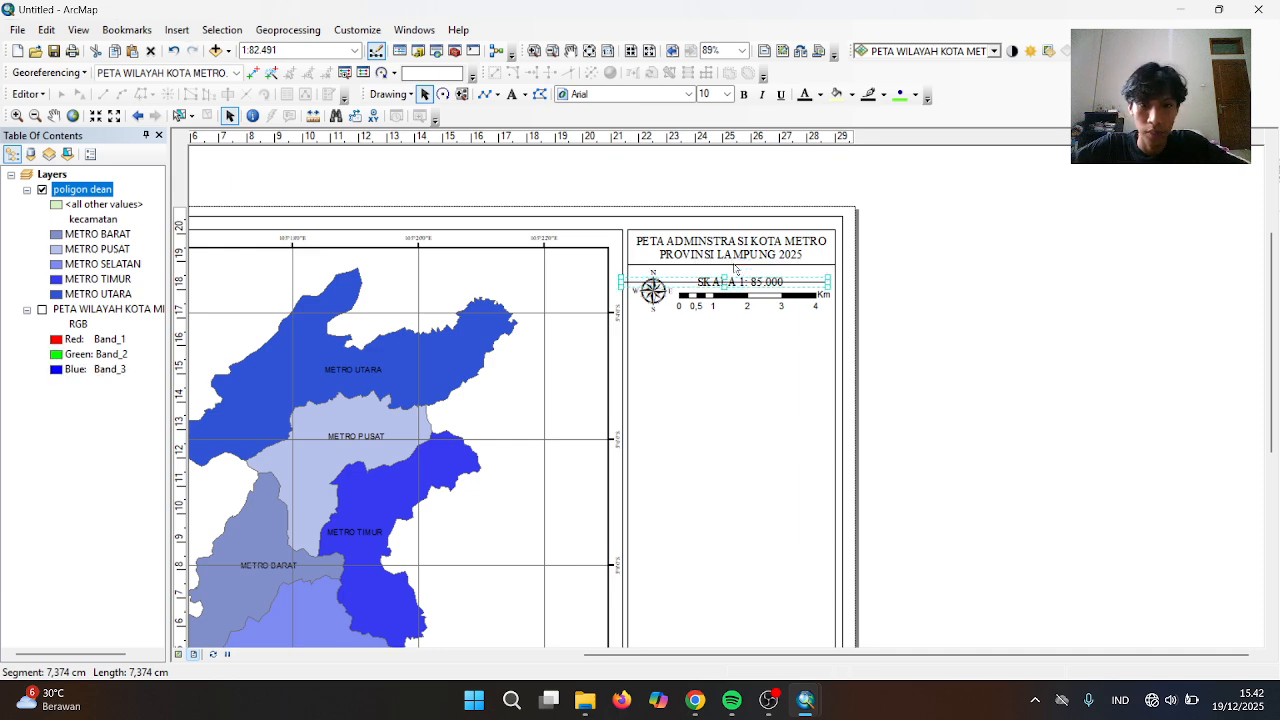
key(Right)
key(Right)
key(Right)
key(Right)
key(Right)
key(Right)
key(Down)
key(Down)
key(Down)
key(Down)
key(Down)
key(Down)
key(Down)
key(Down)
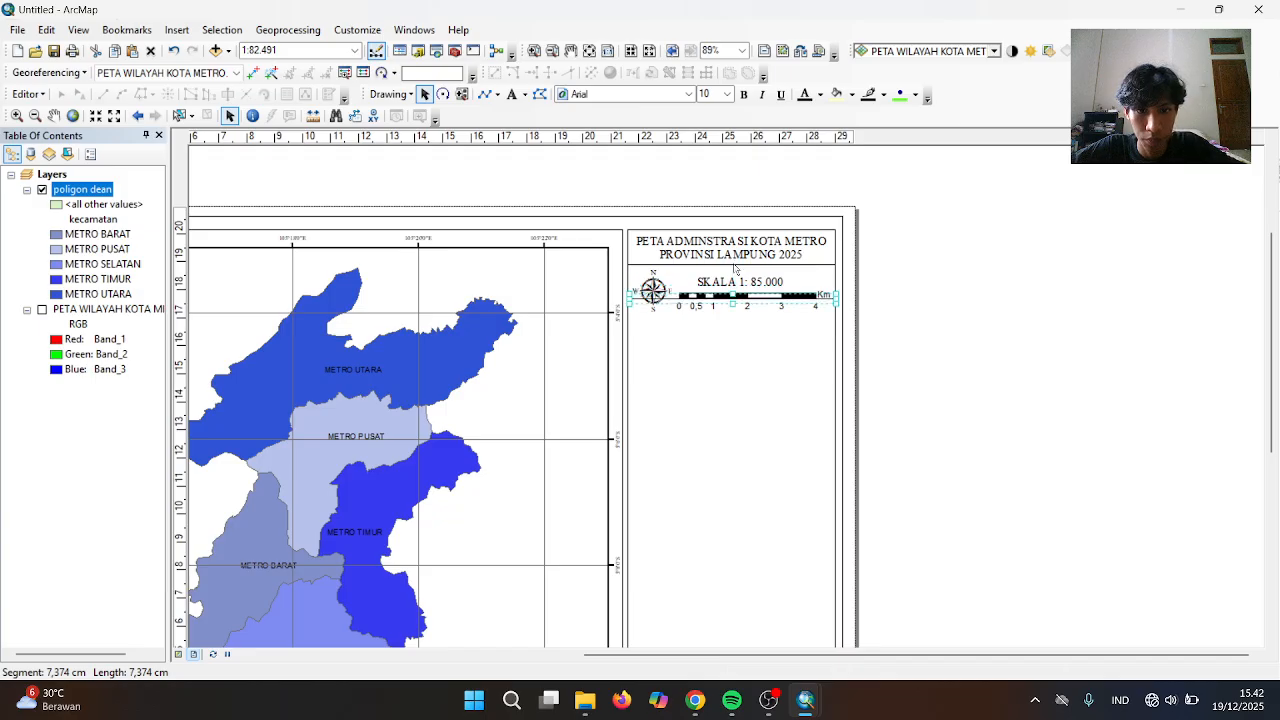
key(Up)
key(Up)
key(Up)
key(Up)
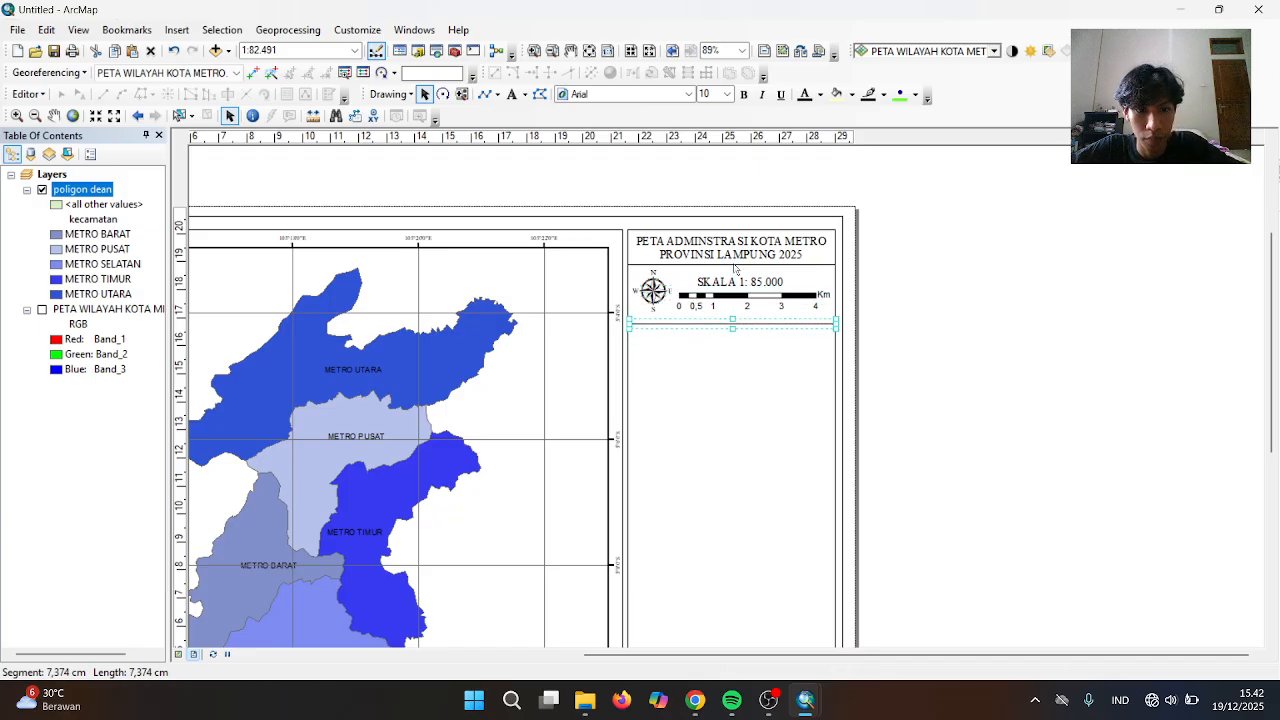
click(934, 337)
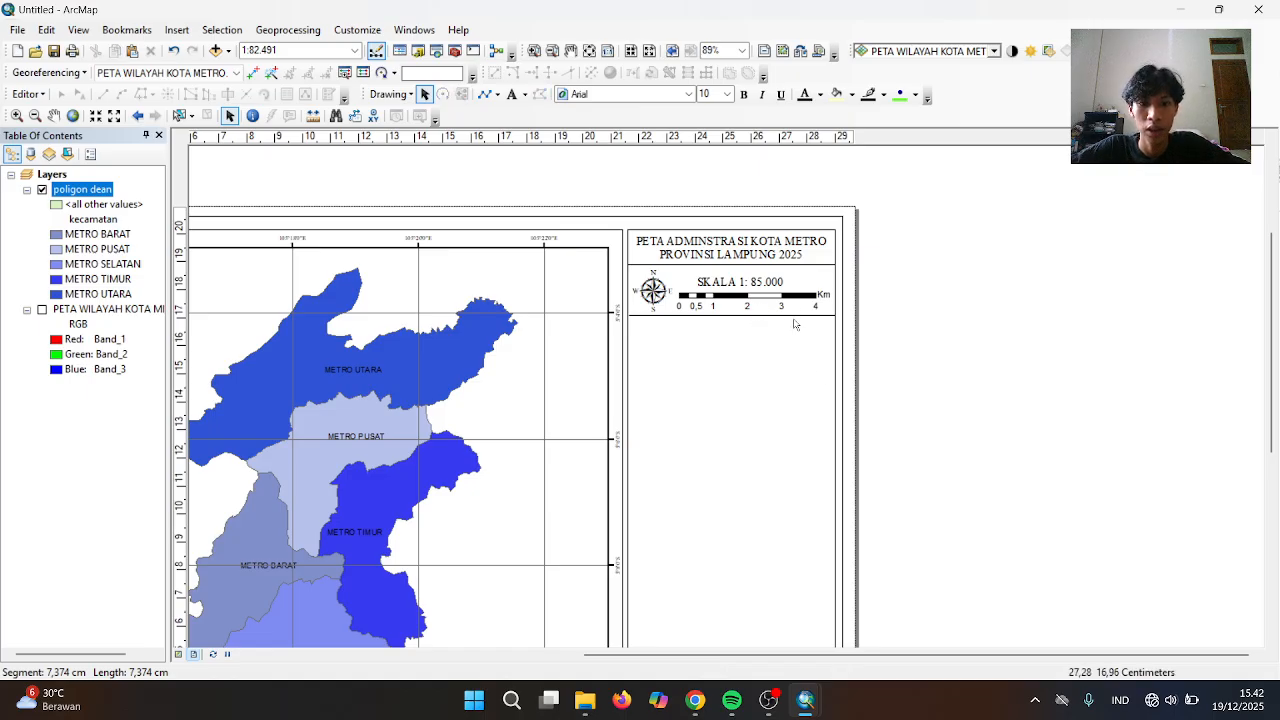
Duplicate the SKALA 1: 85.000 text and place the copy below the new divider
click(727, 288)
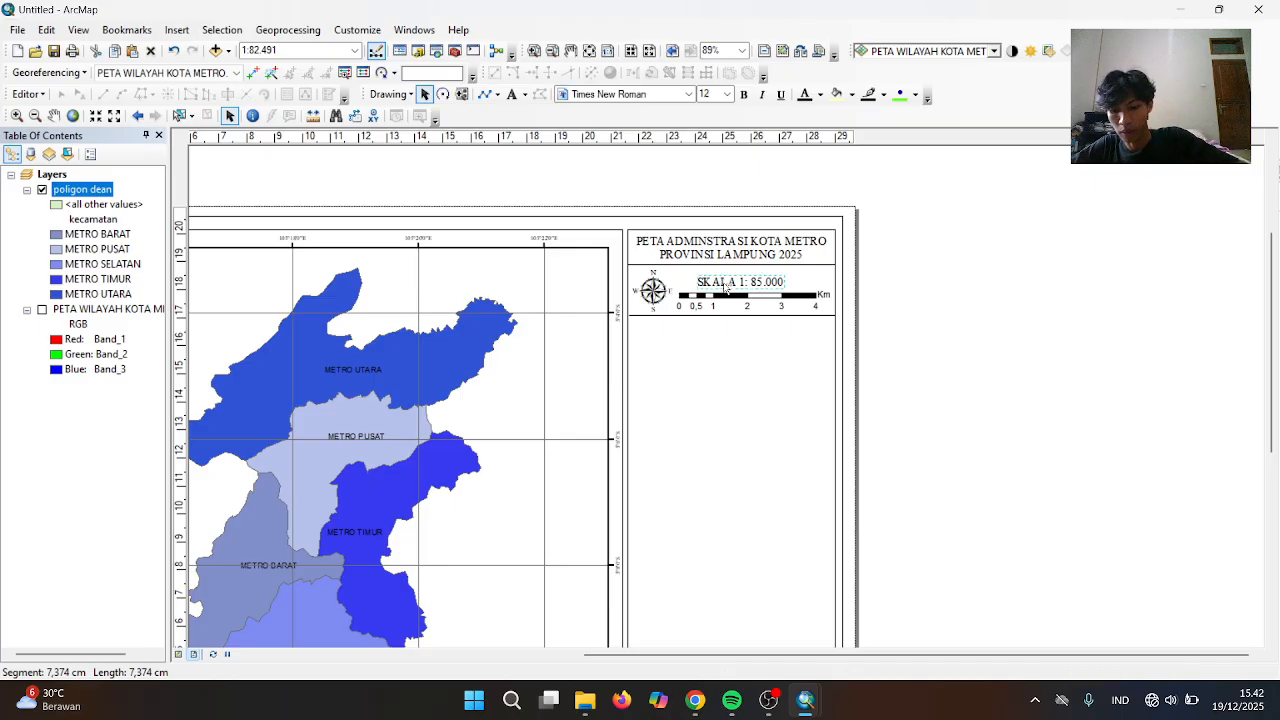
key(ctrl+v)
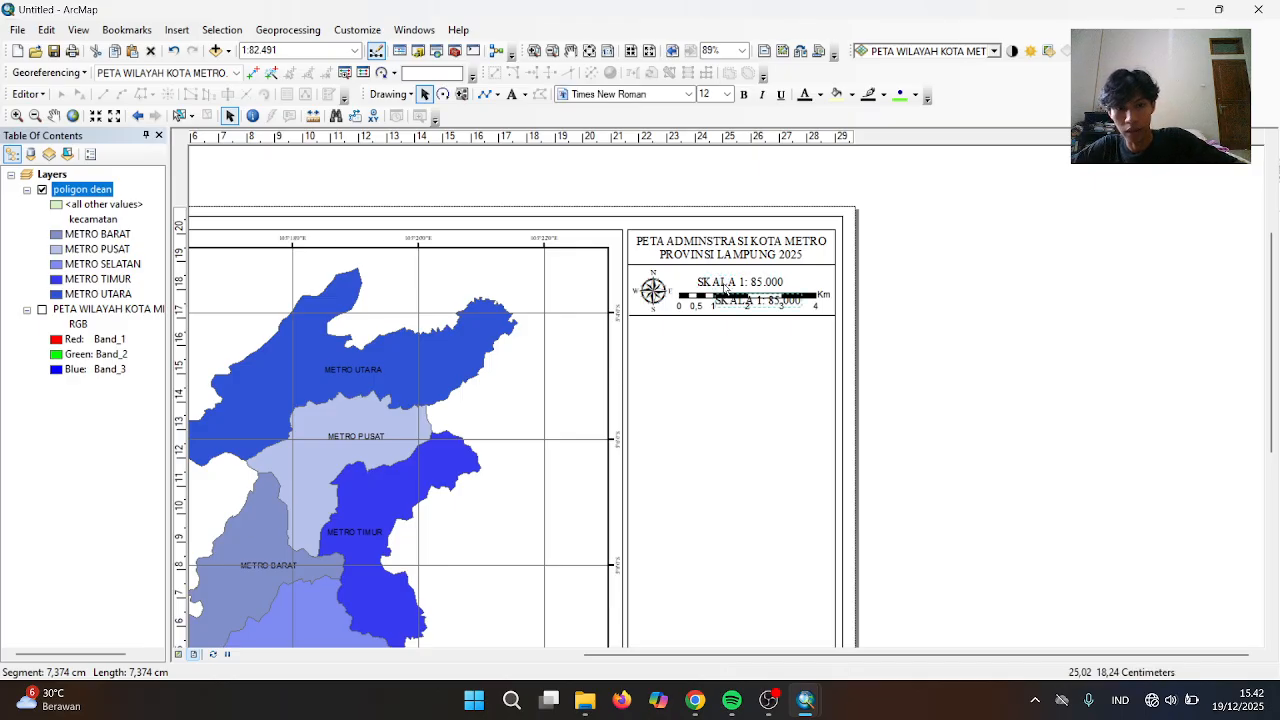
drag(768, 304, 745, 322)
Replace the copied SKALA 1: 85.000 text with LEGENDA in its Properties, then deselect
click(744, 322)
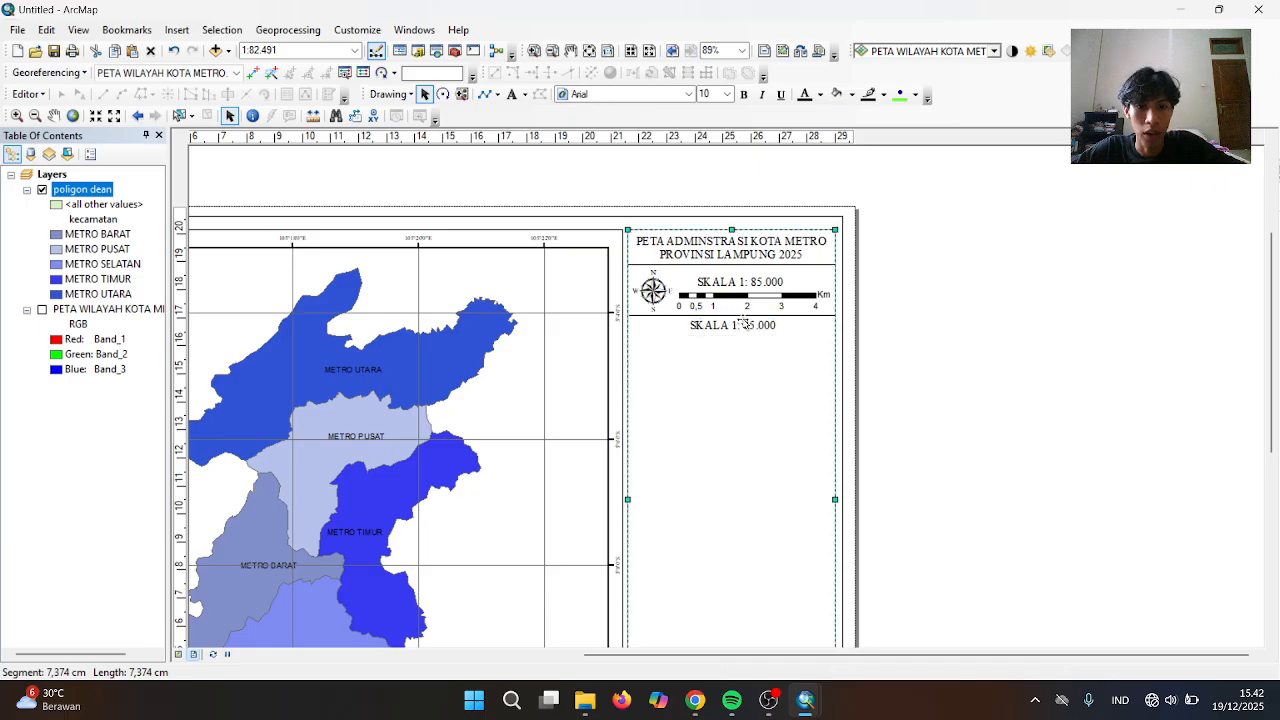
click(743, 325)
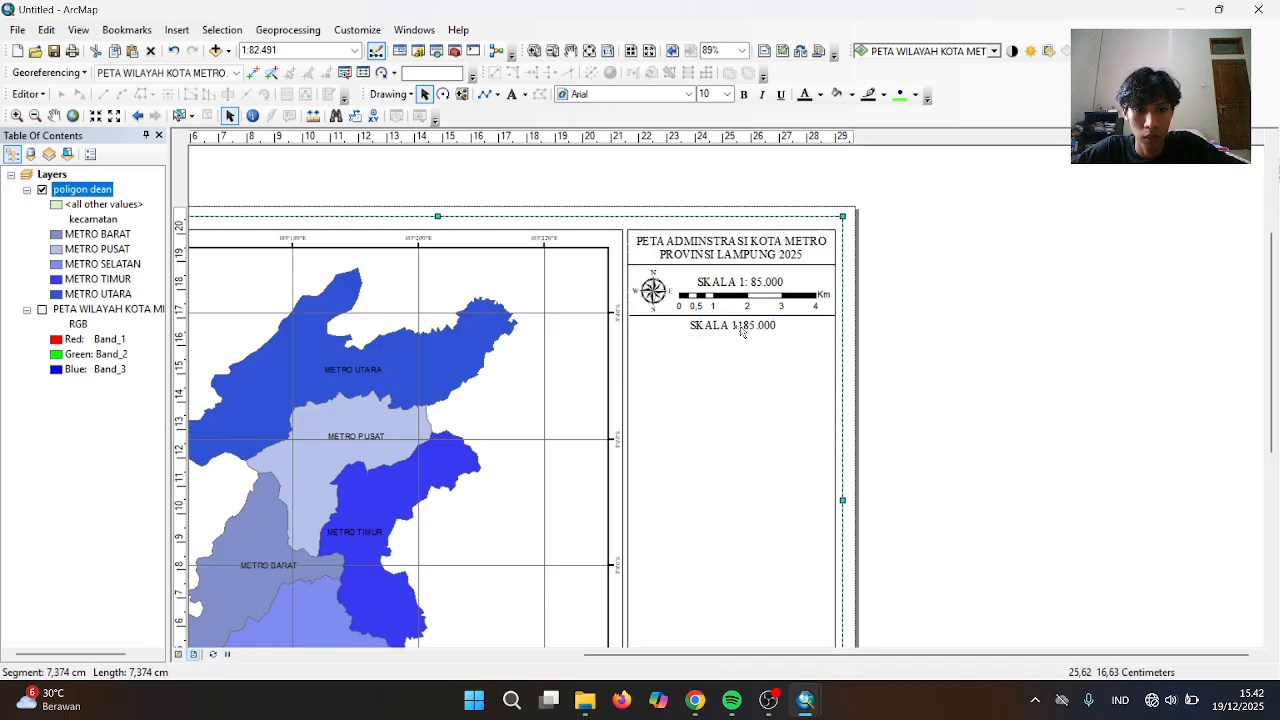
double_click(741, 327)
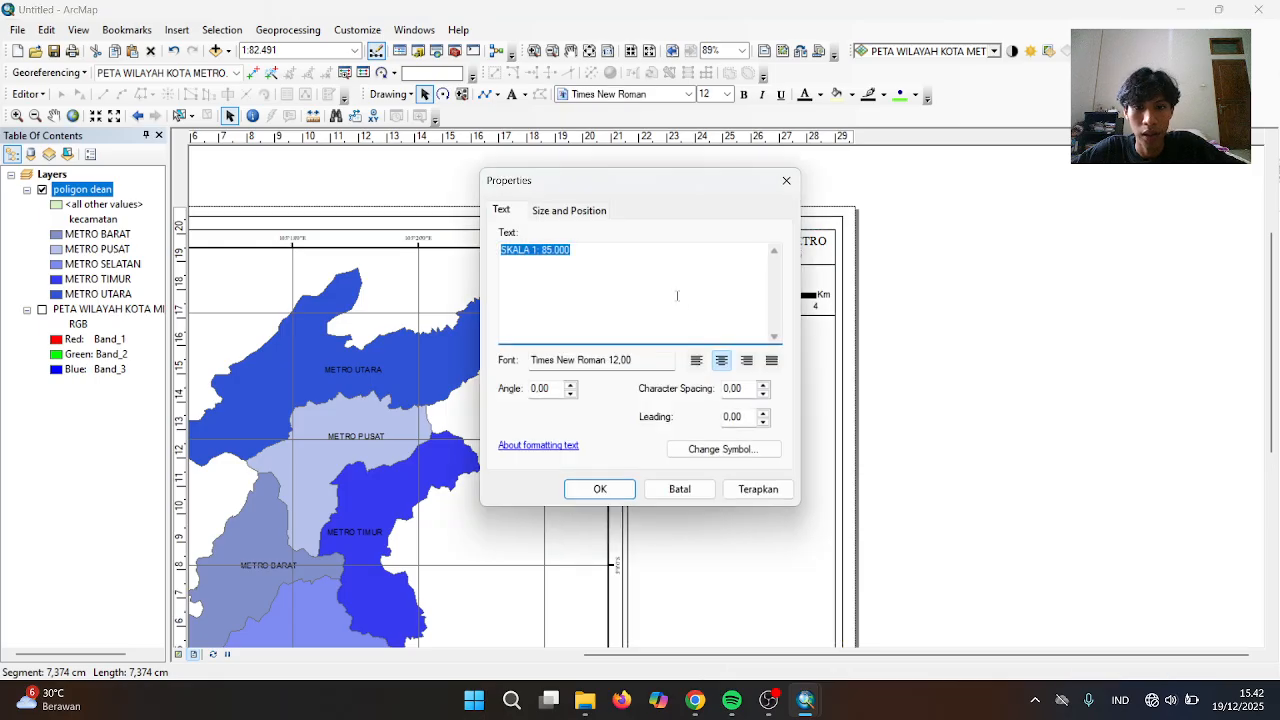
key(BackSpace)
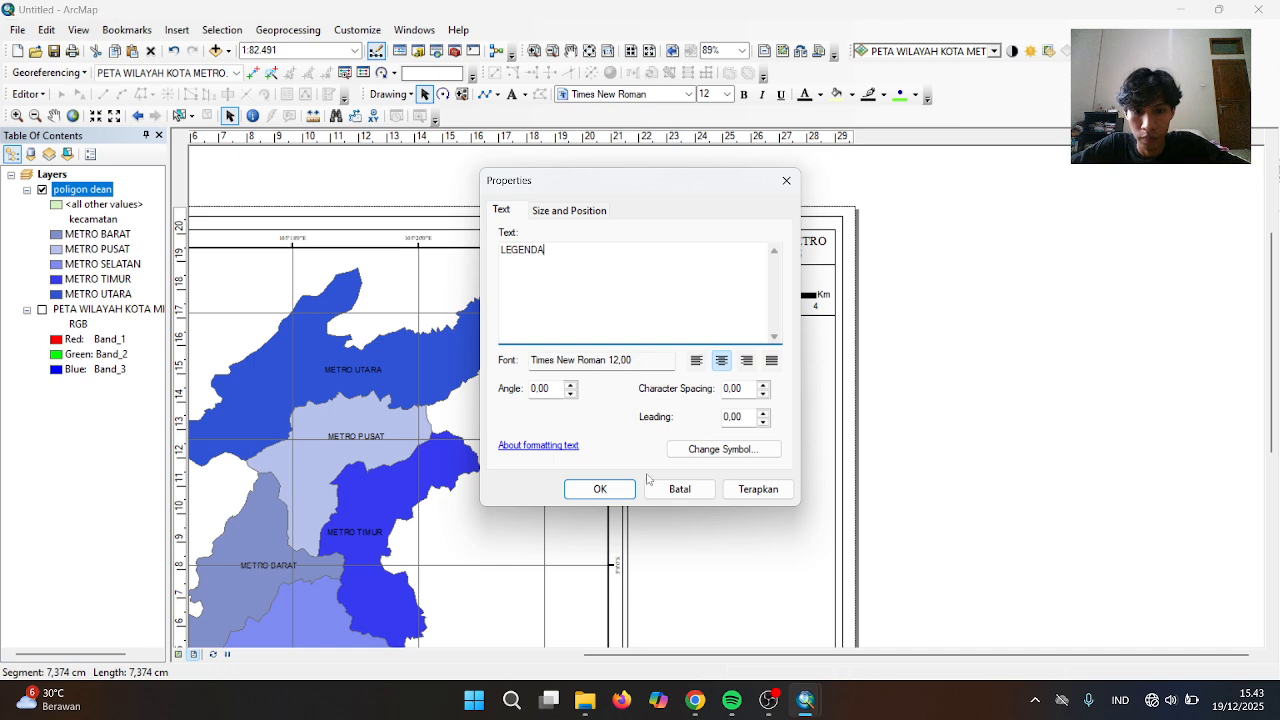
click(600, 489)
click(731, 383)
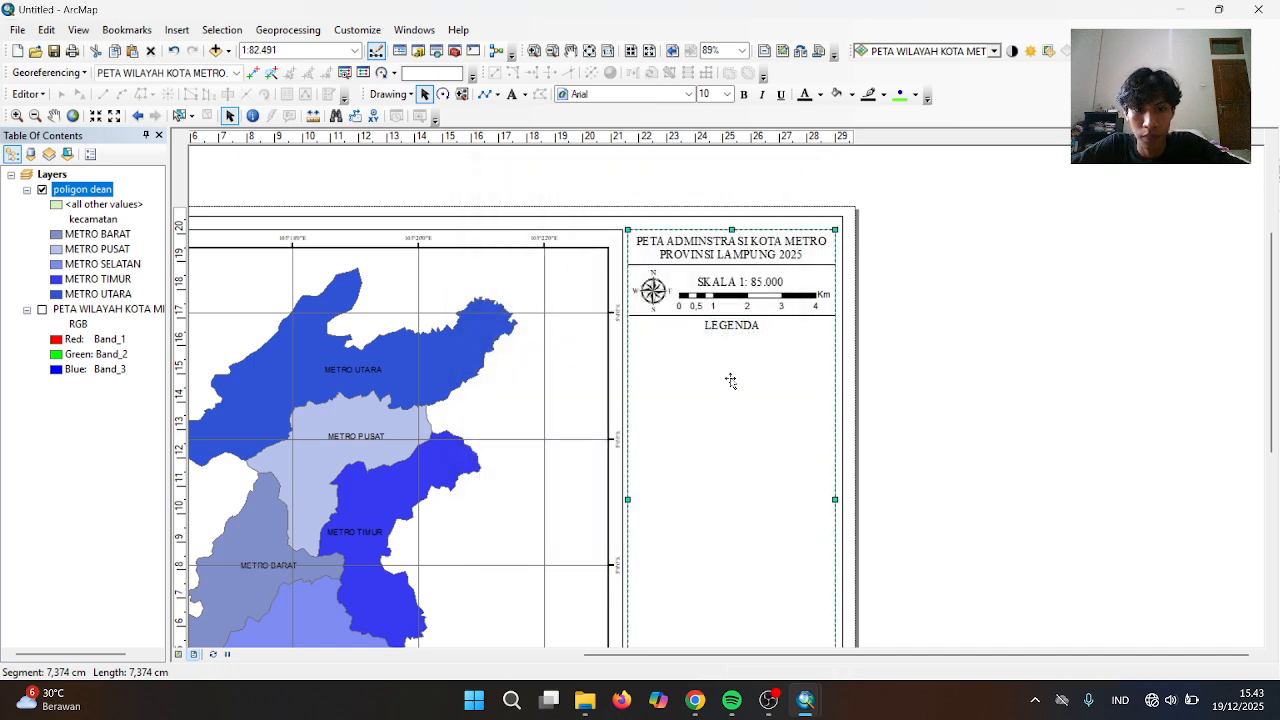
click(912, 243)
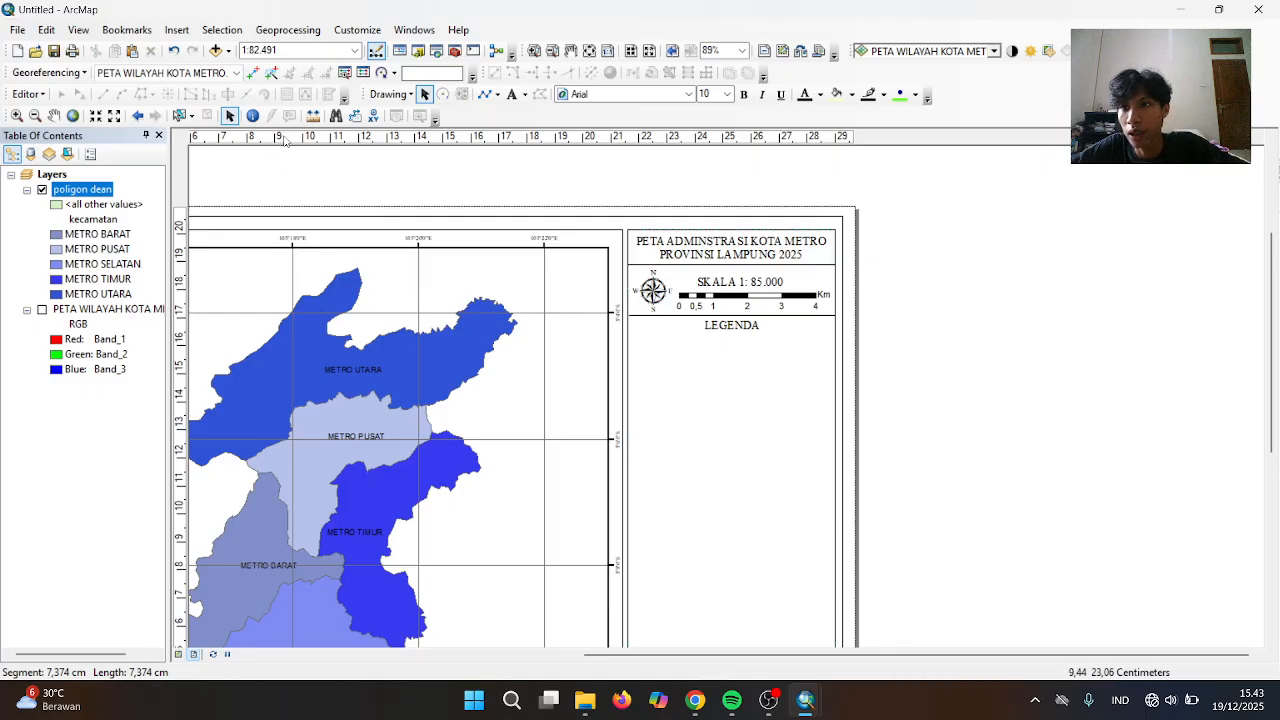
Start inserting a legend with the poligon dean layer as its item
click(177, 29)
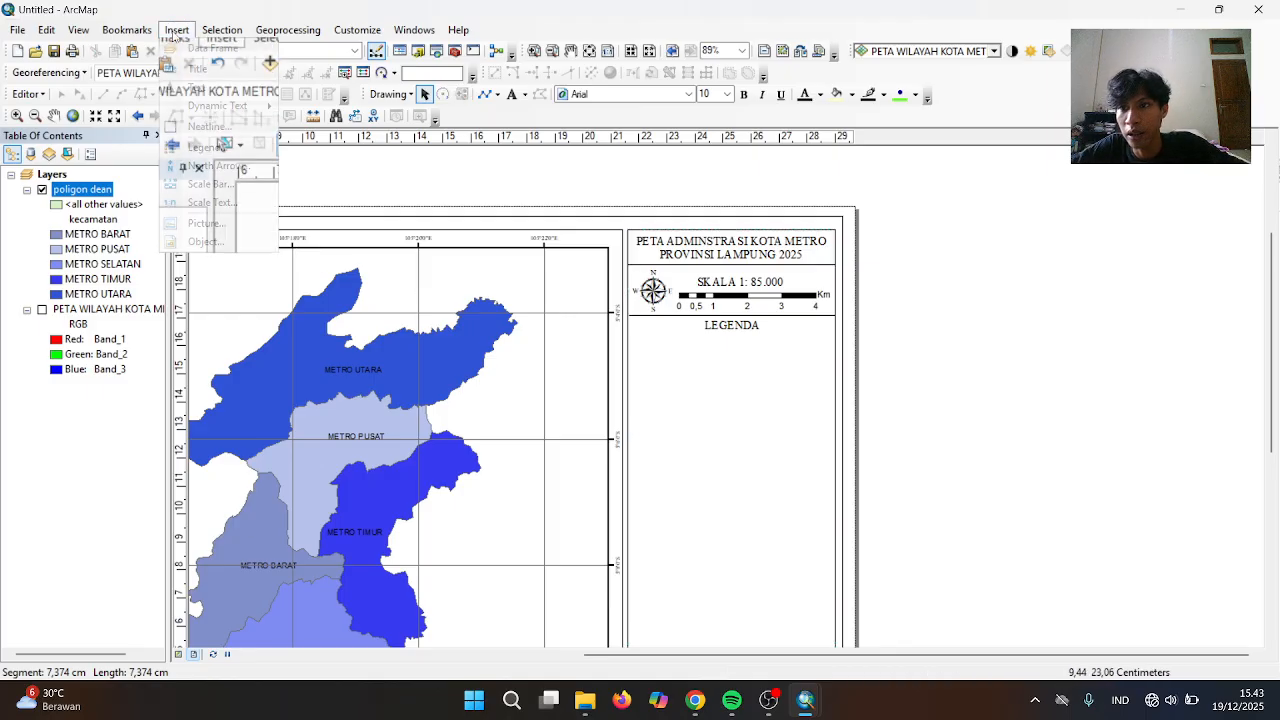
click(207, 147)
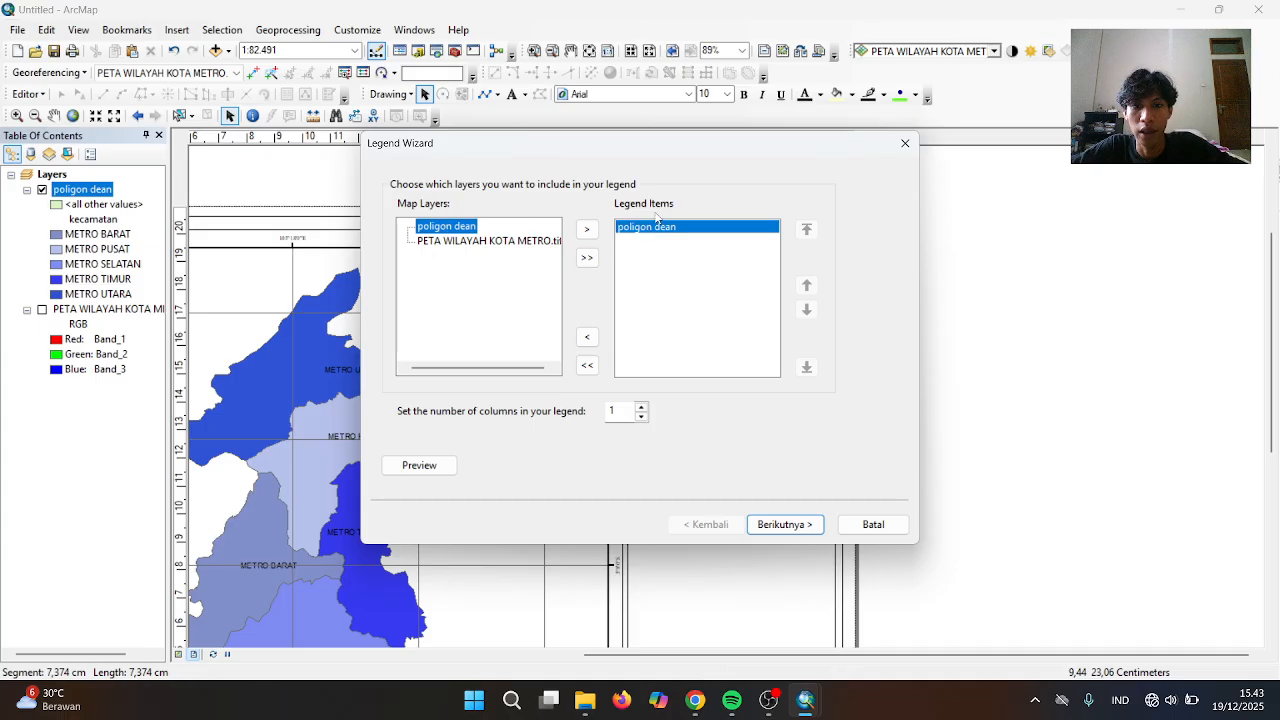
click(462, 246)
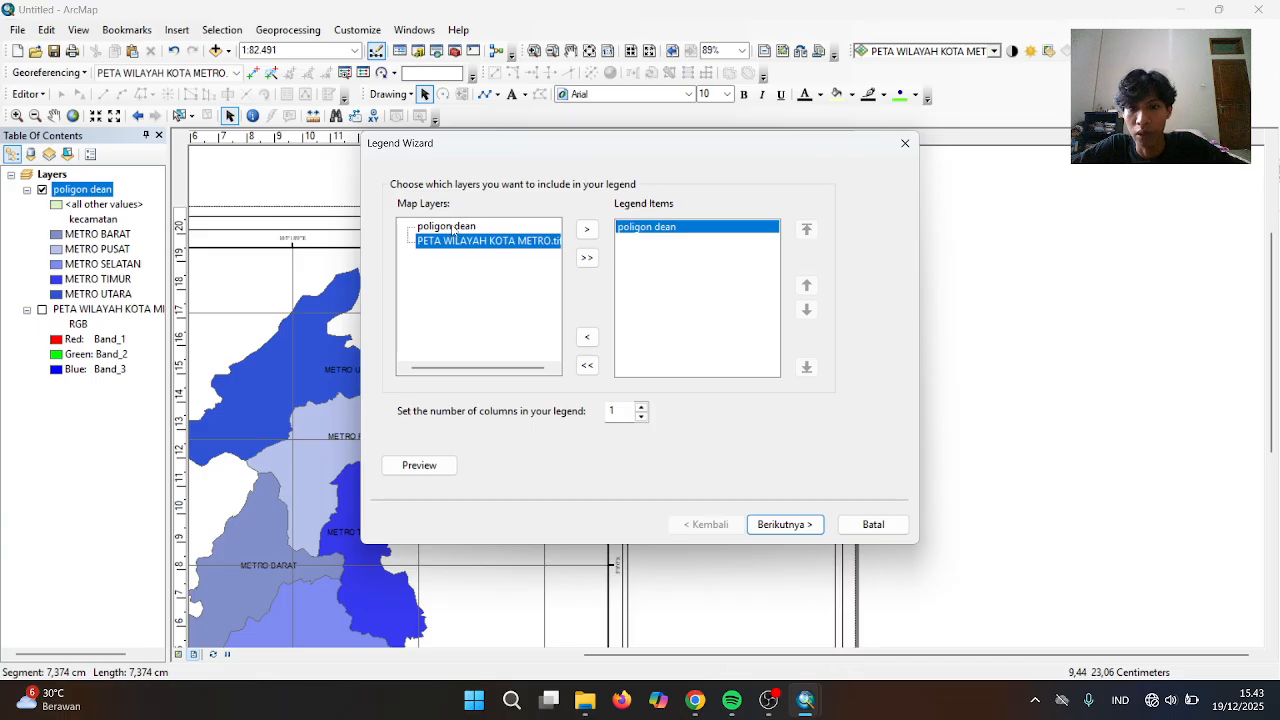
click(451, 228)
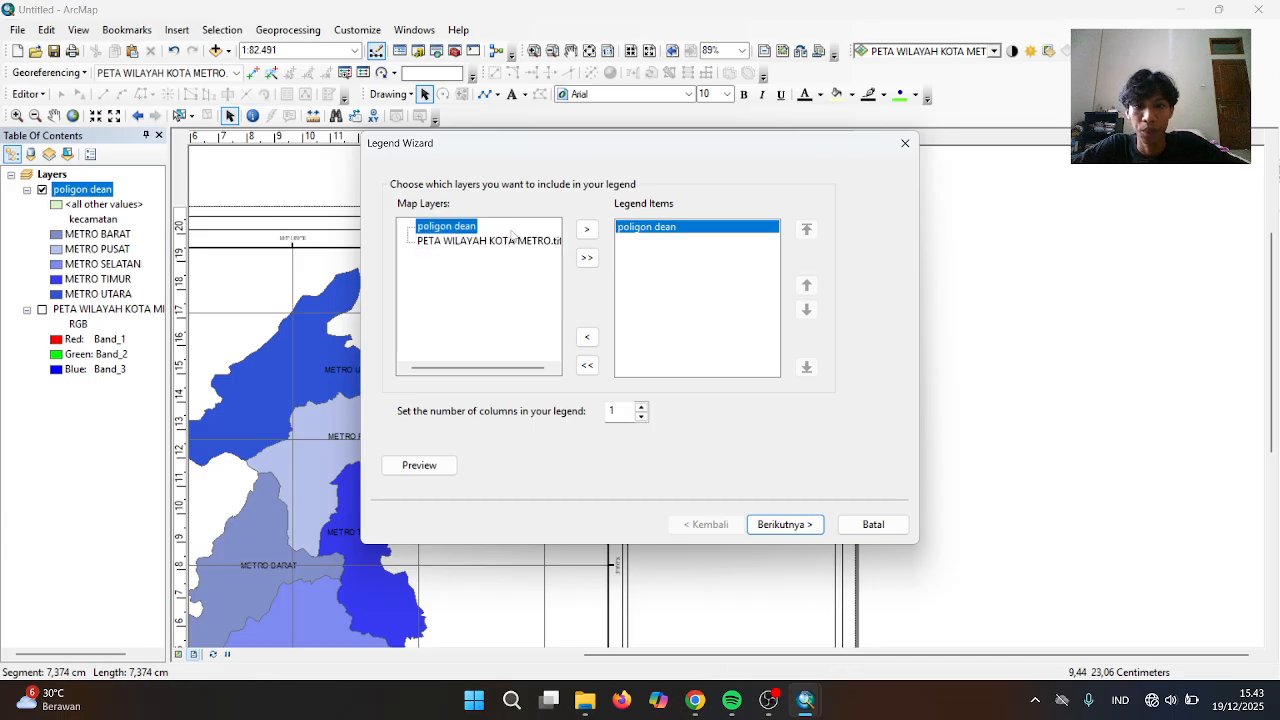
click(779, 522)
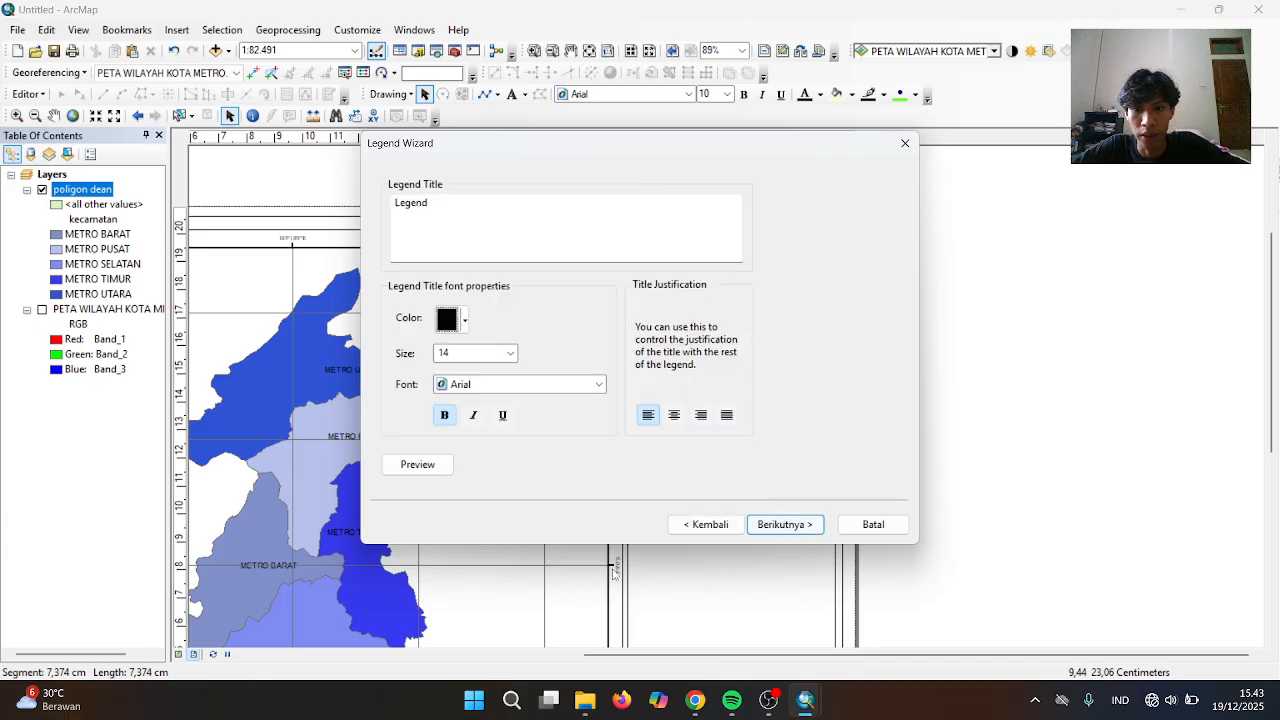
Set the legend title font to Times New Roman and finish the wizard with default frame, patch and spacing
click(596, 385)
scroll(495, 452, down, 5)
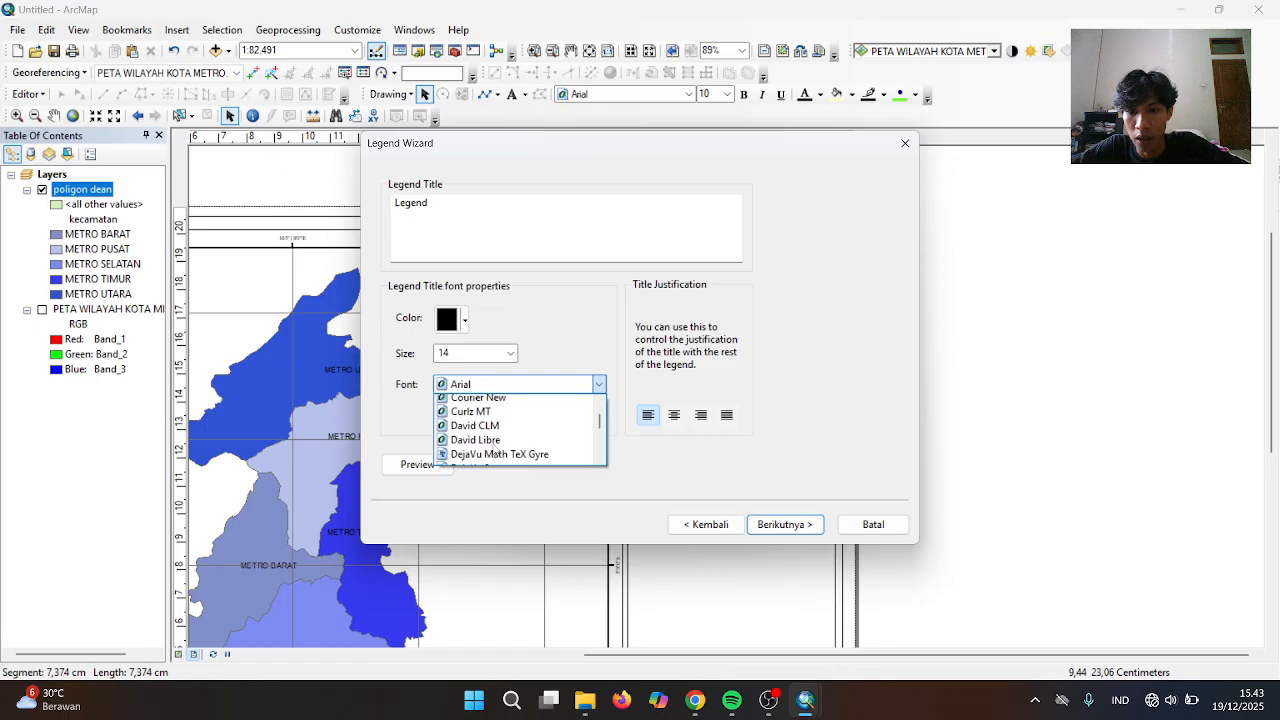
scroll(495, 452, down, 20)
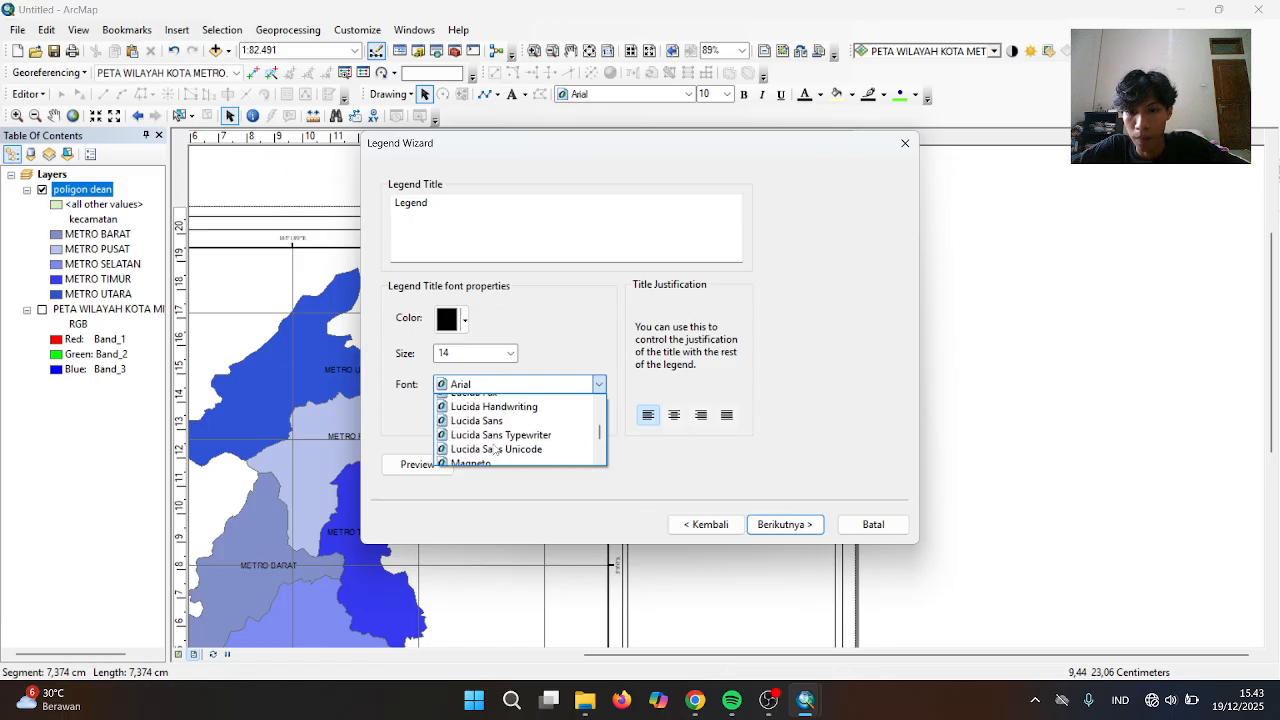
scroll(495, 450, down, 20)
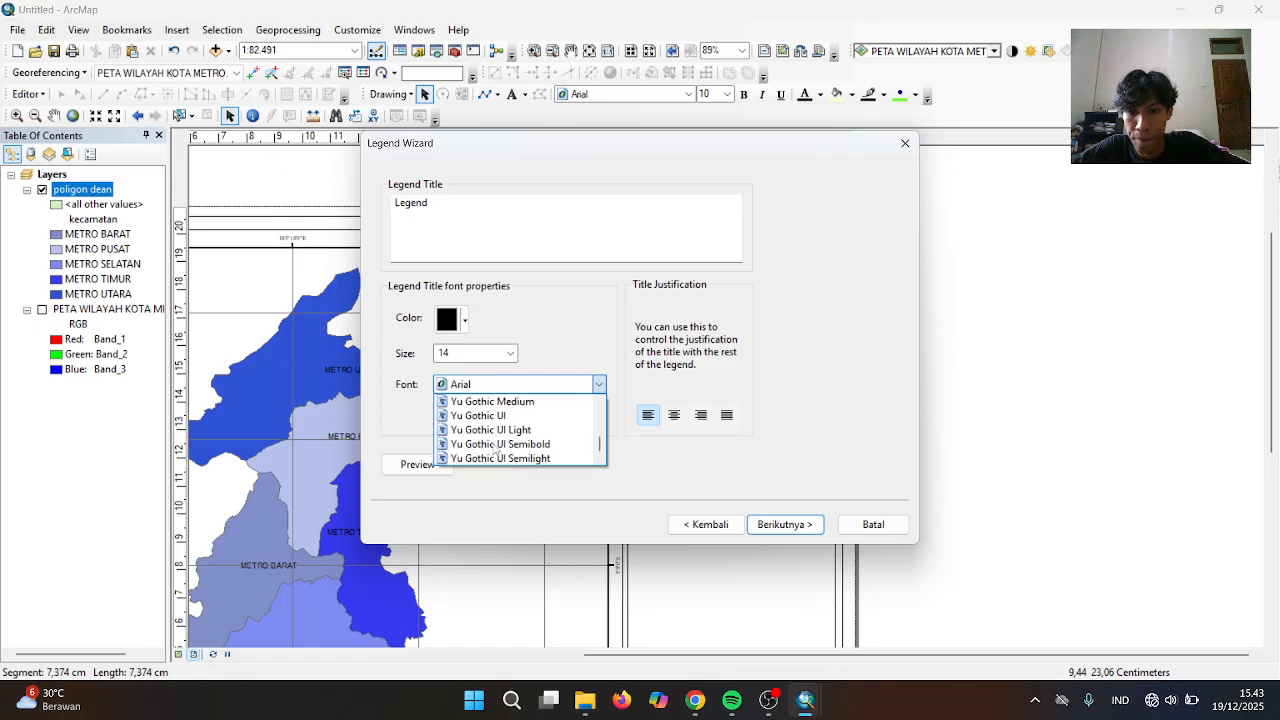
scroll(495, 452, up, 2)
scroll(495, 452, down, 2)
scroll(495, 452, up, 4)
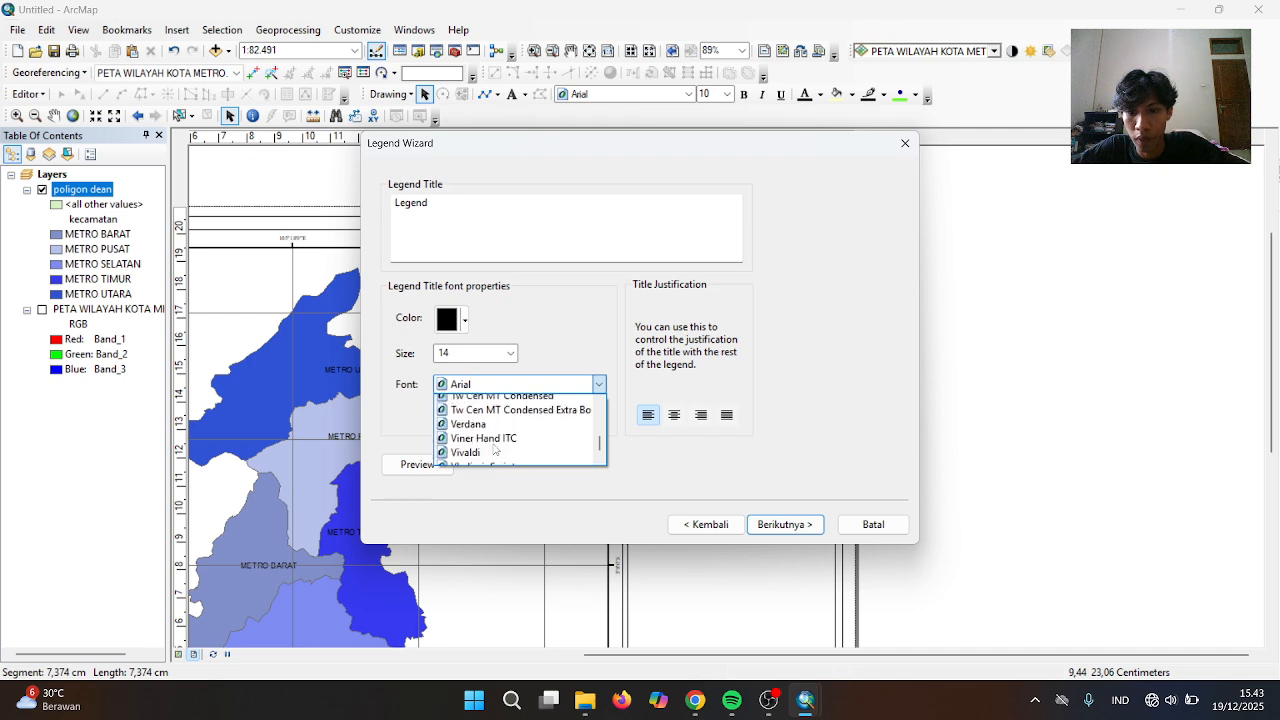
scroll(495, 450, up, 10)
scroll(495, 450, down, 4)
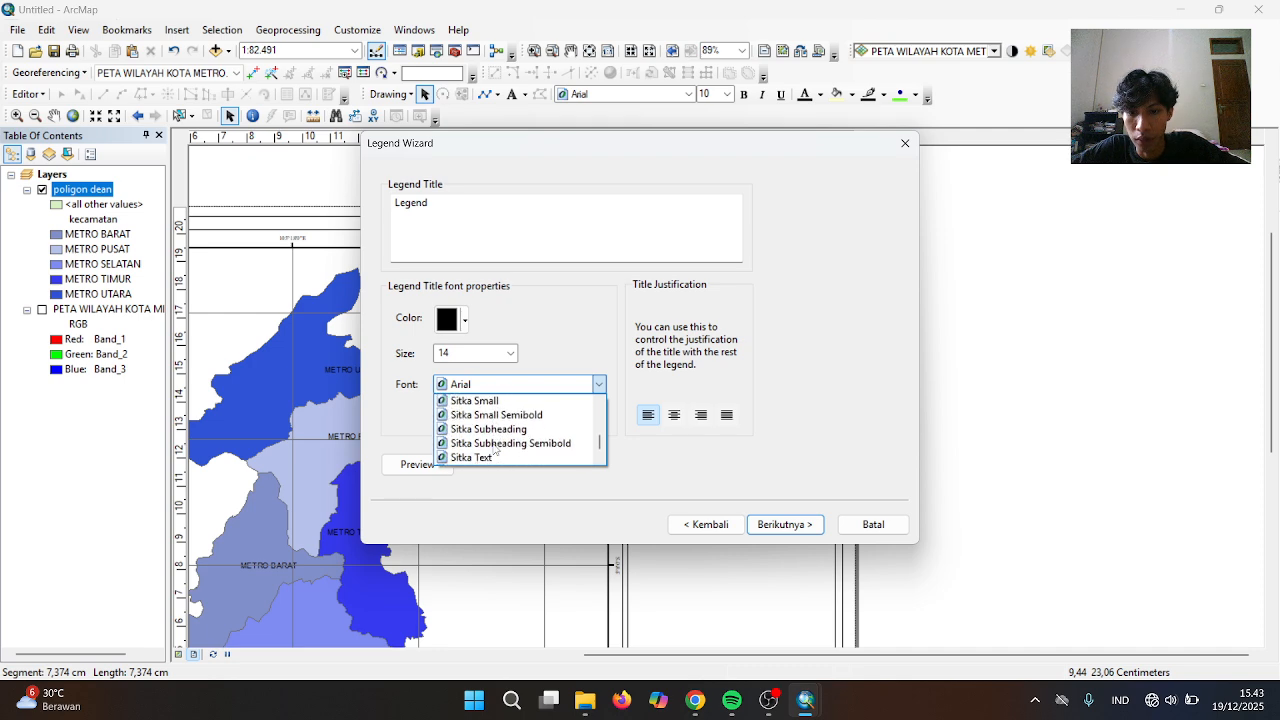
scroll(495, 451, down, 3)
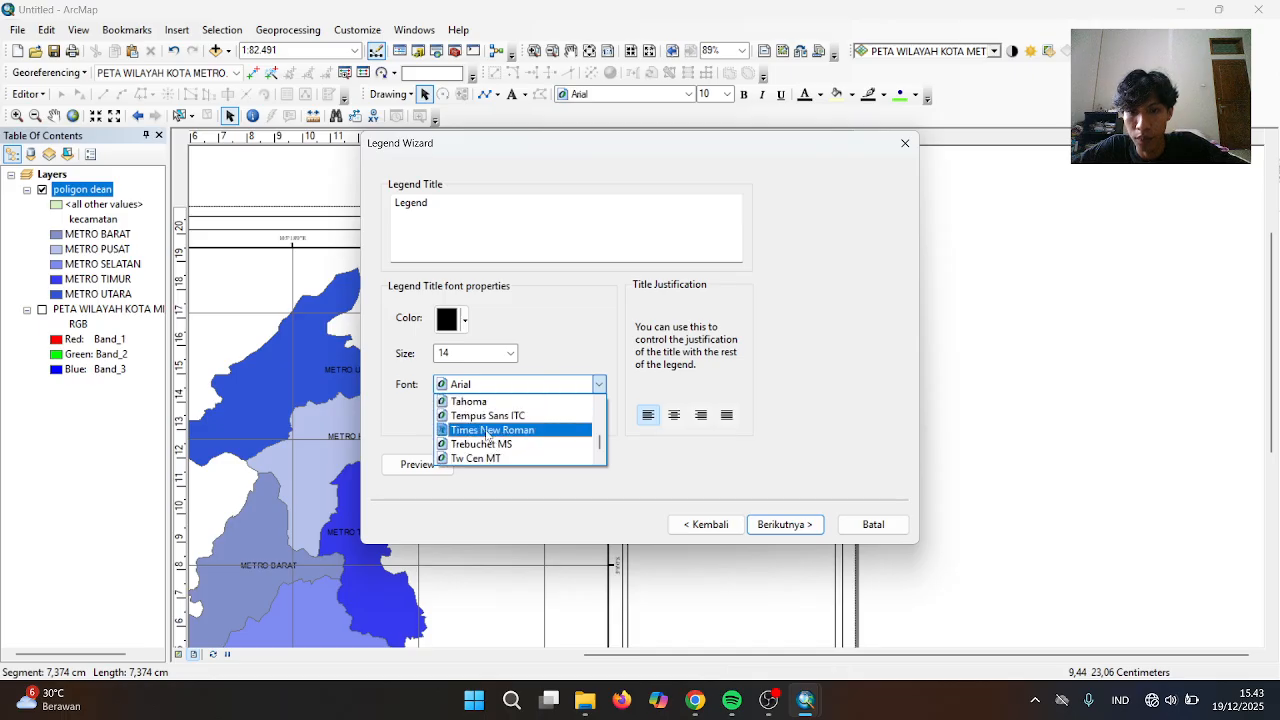
click(488, 431)
click(772, 526)
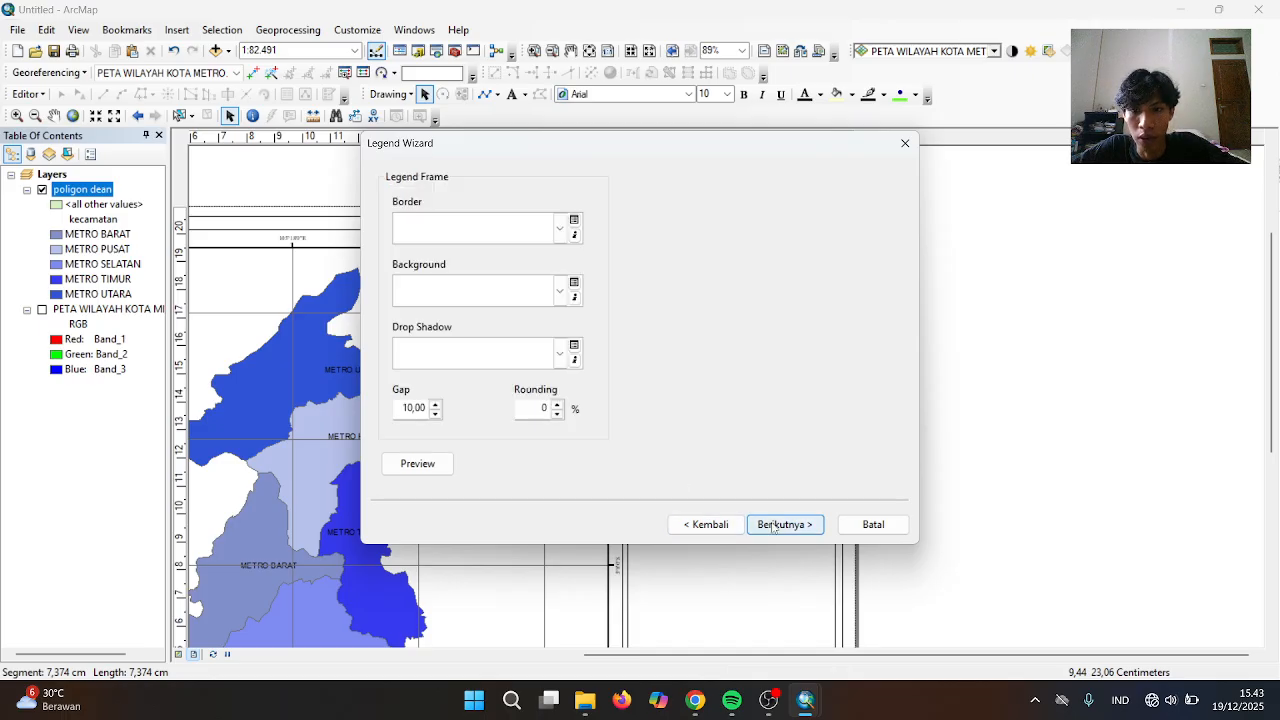
click(778, 527)
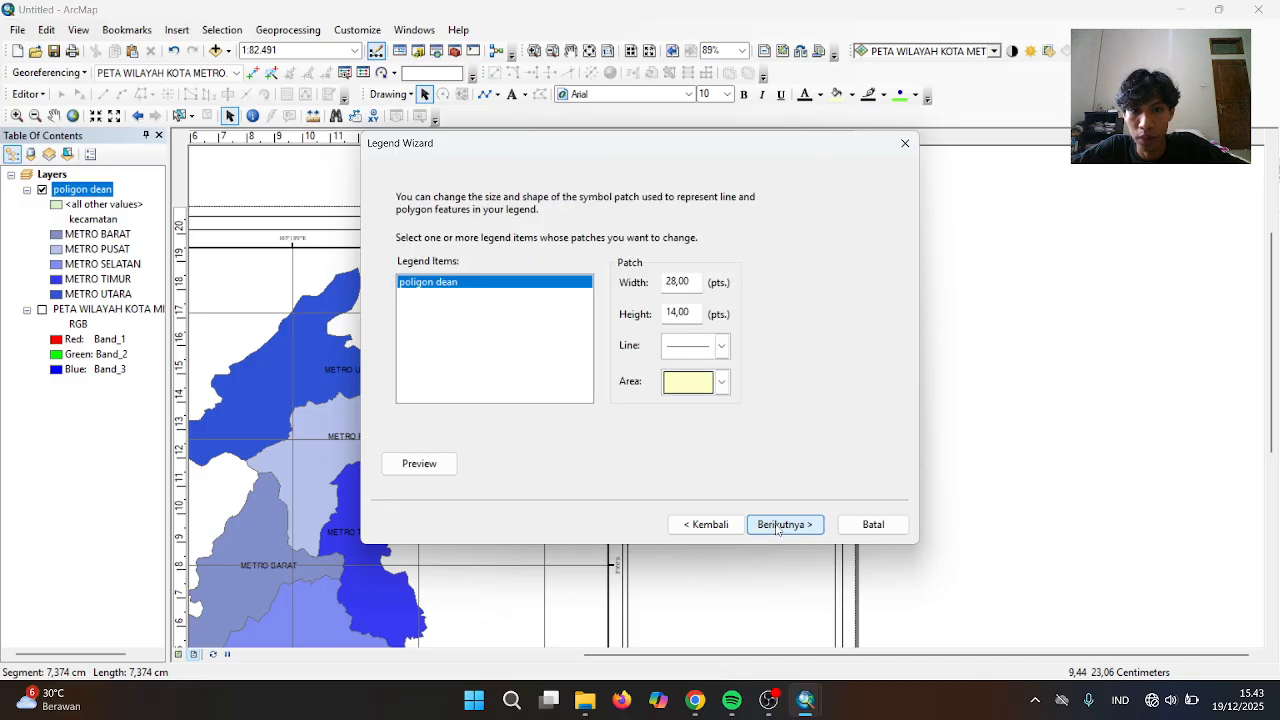
click(778, 527)
click(778, 527)
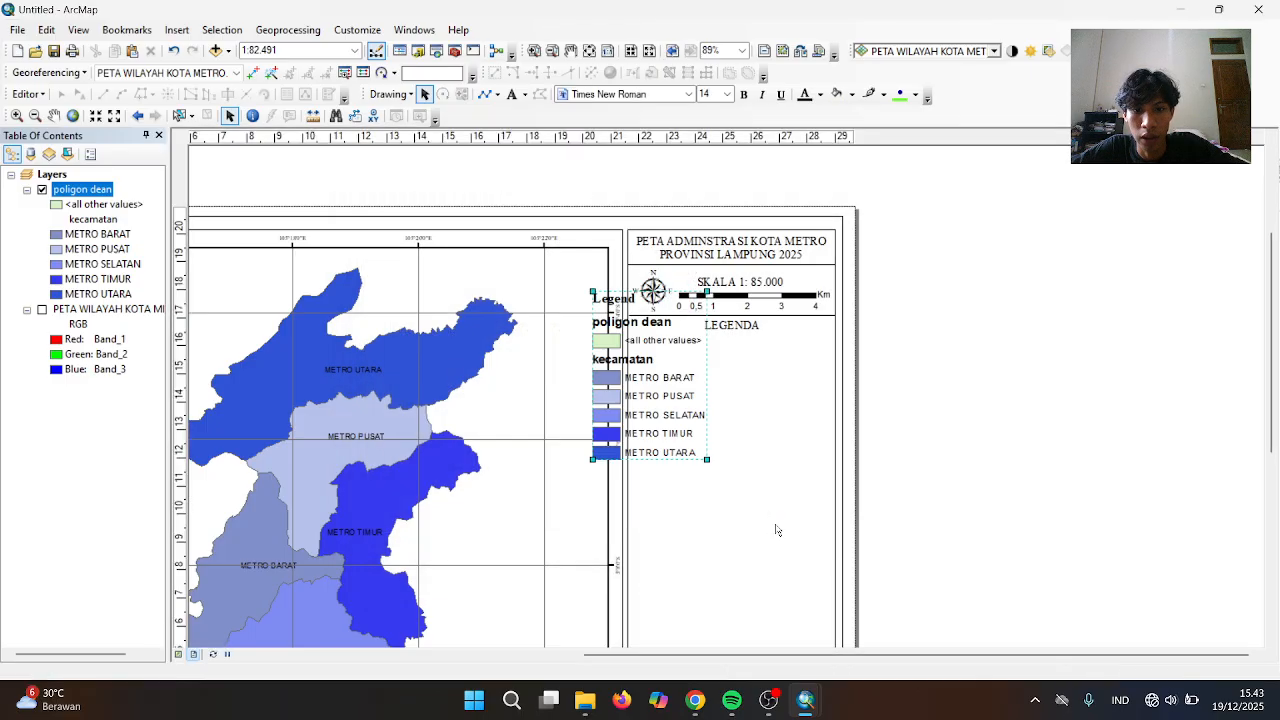
Move the legend into the LEGENDA panel, convert it to graphics, ungroup it and delete it
drag(656, 382, 704, 418)
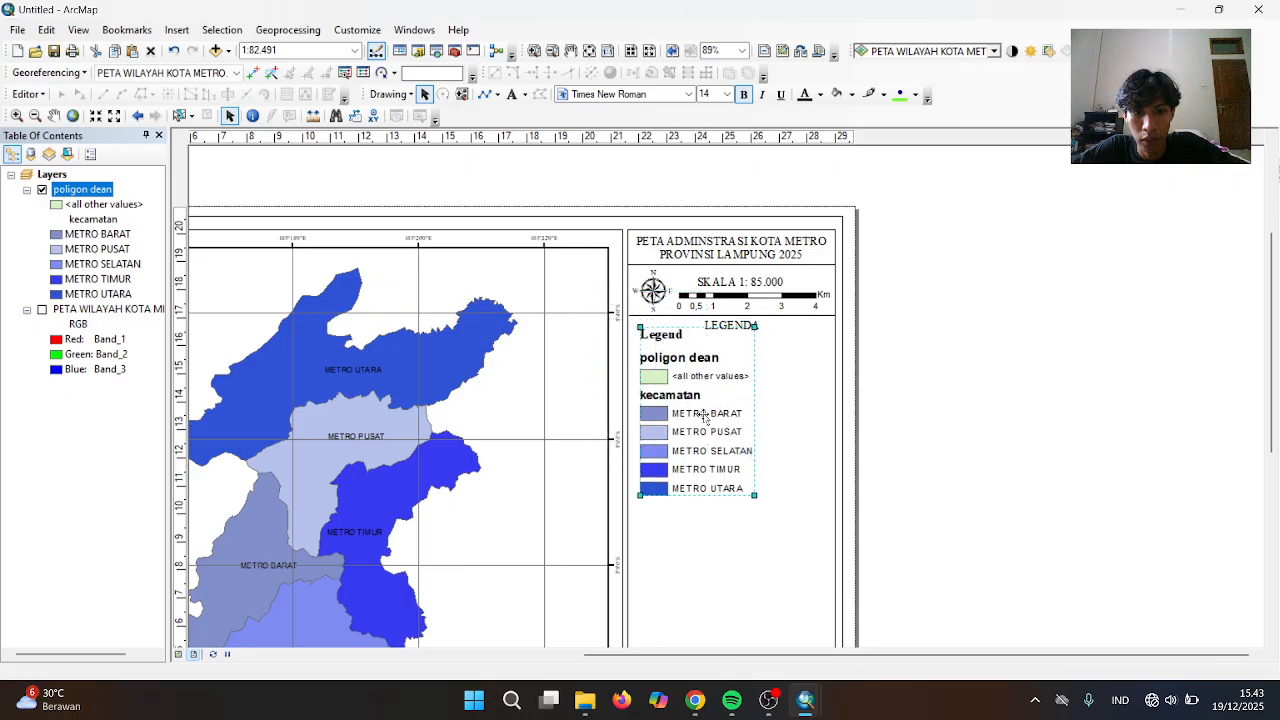
right_click(704, 418)
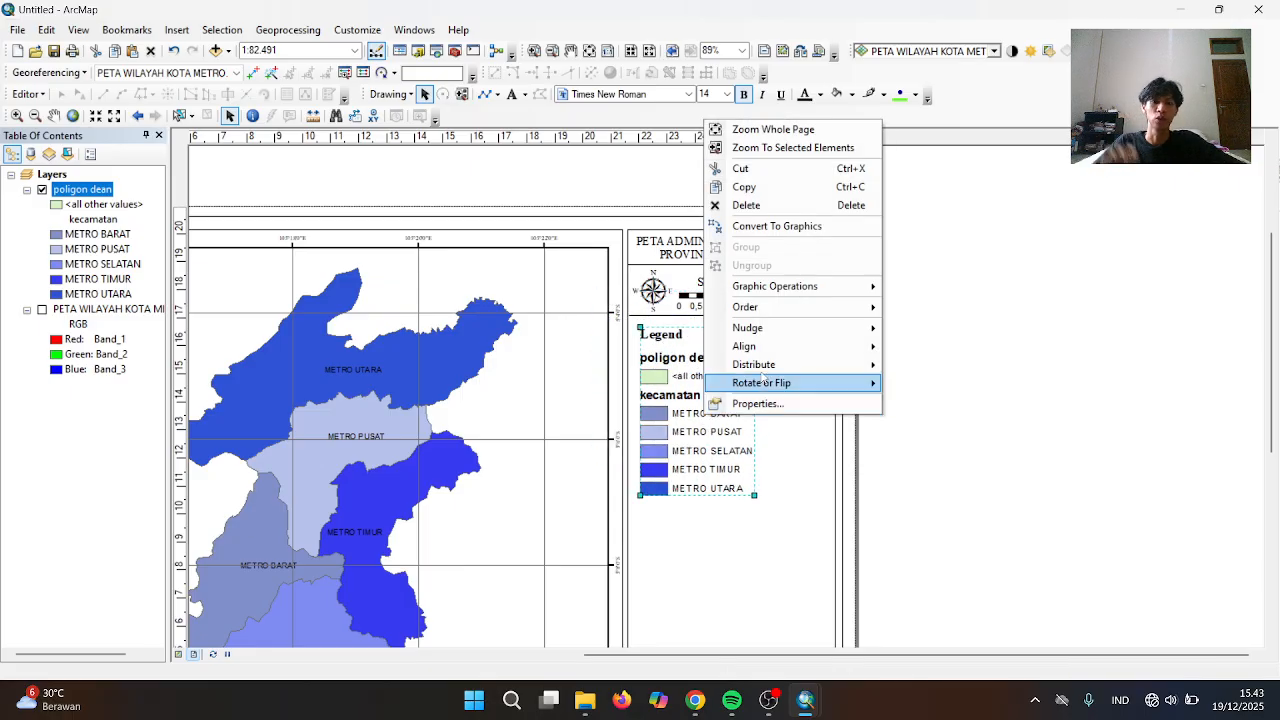
click(753, 226)
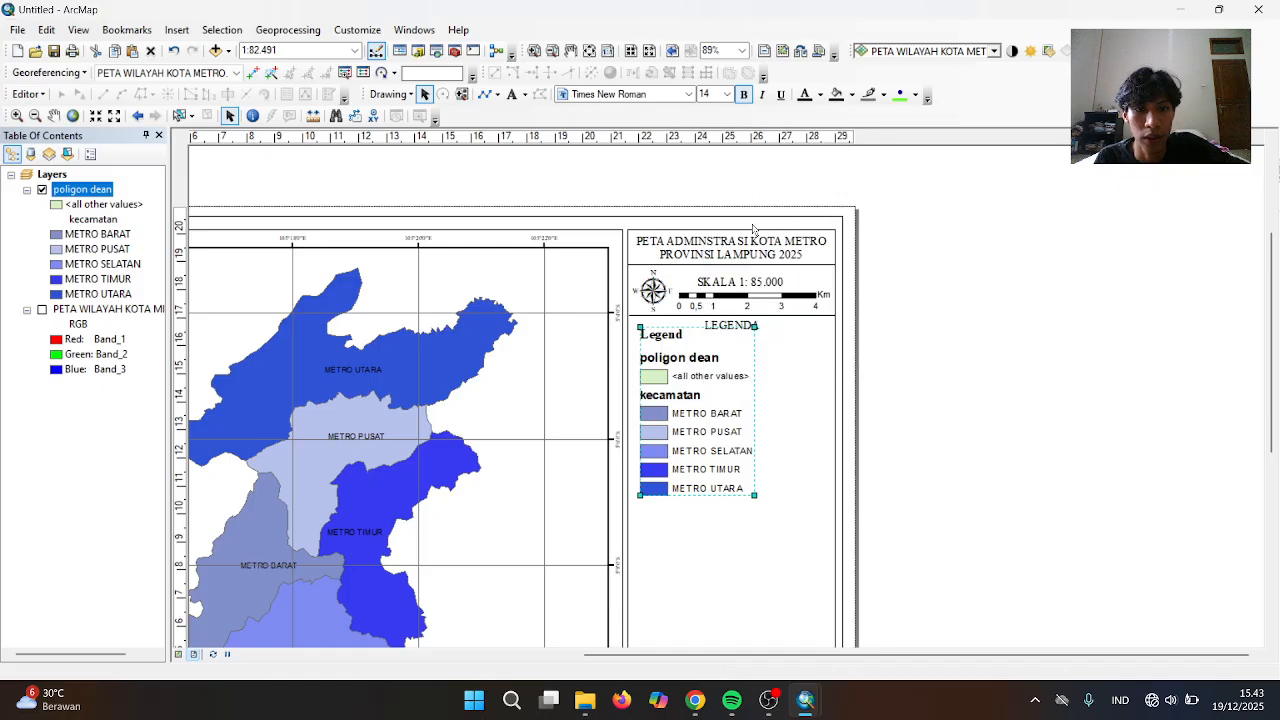
right_click(671, 367)
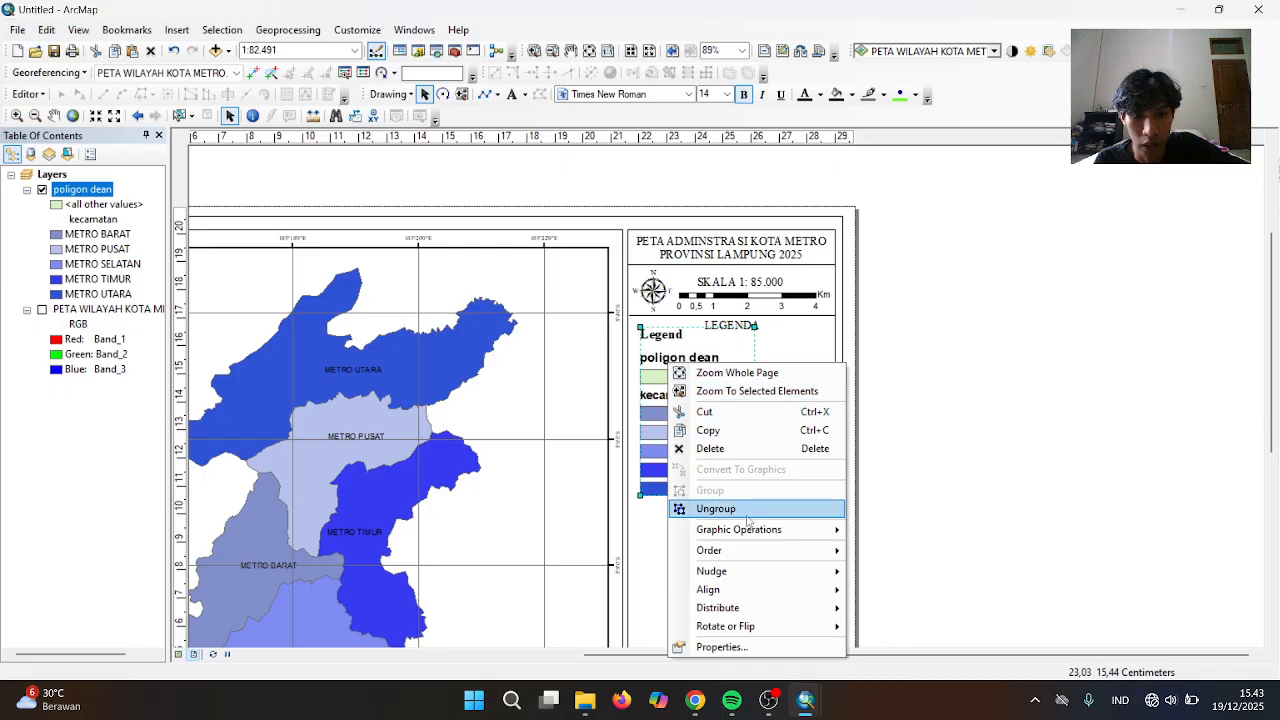
click(749, 521)
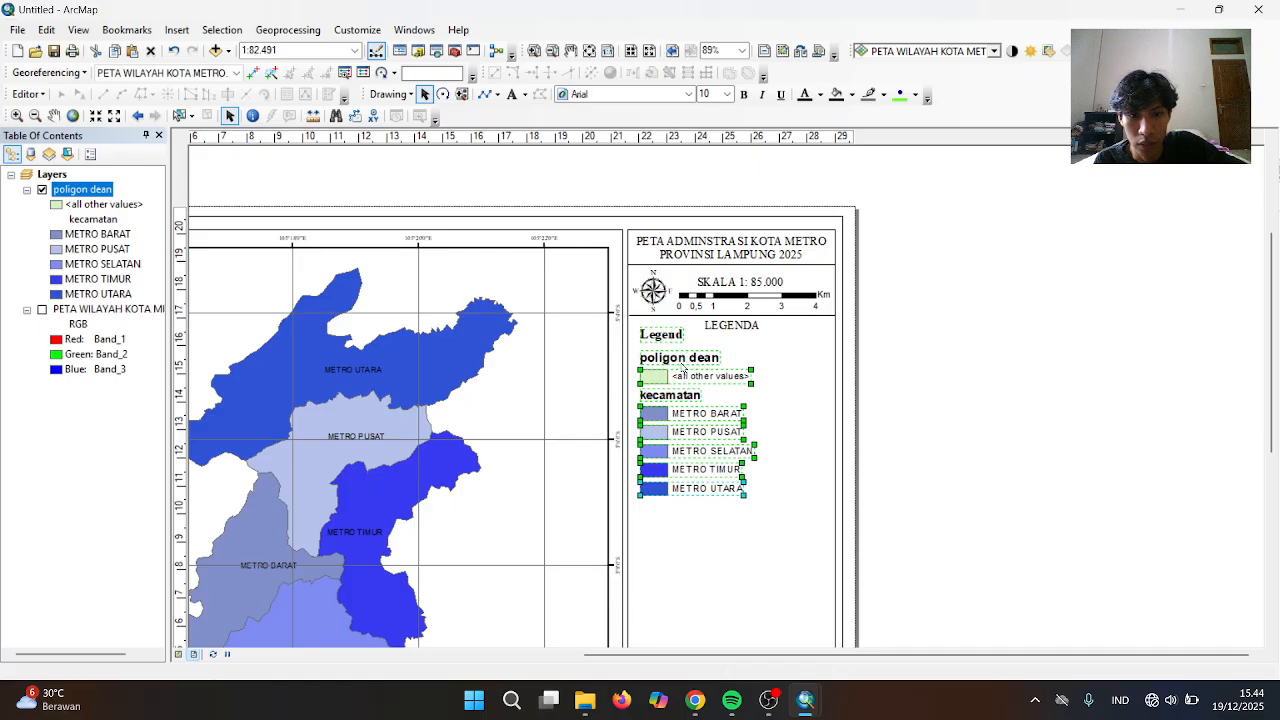
key(Delete)
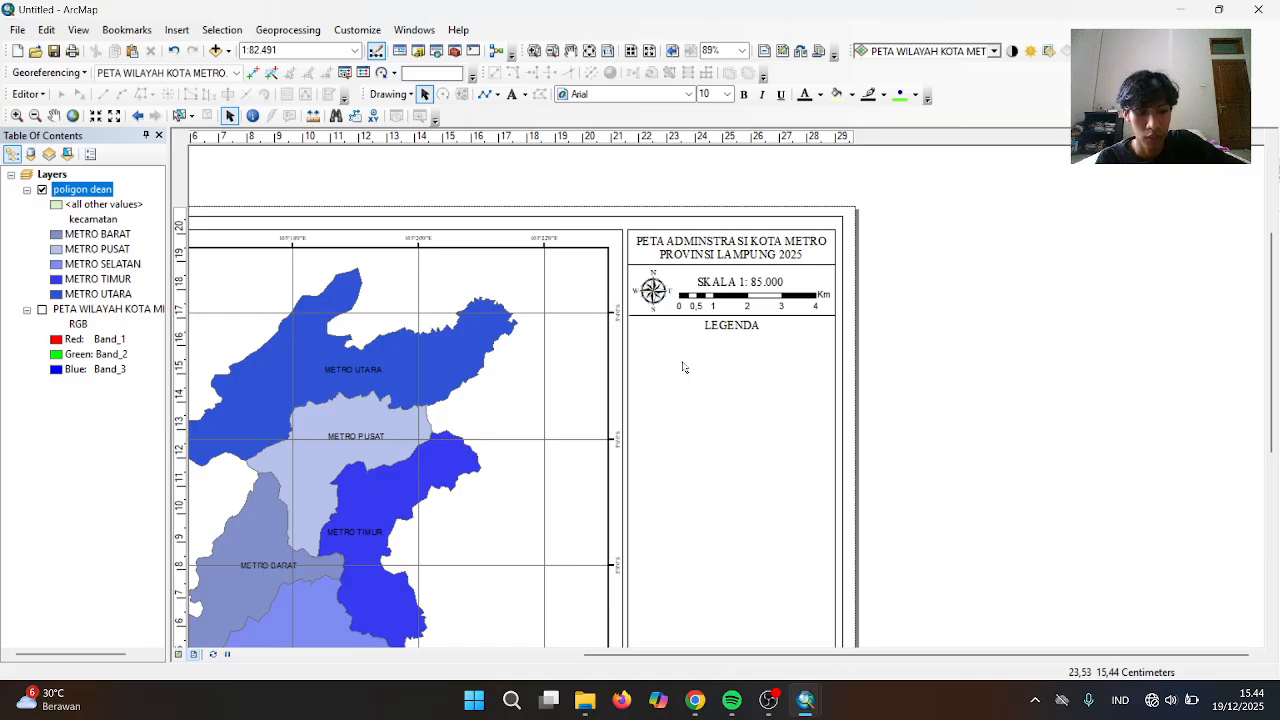
right_click(684, 368)
Undo the deletion to bring the legend back under LEGENDA
click(636, 370)
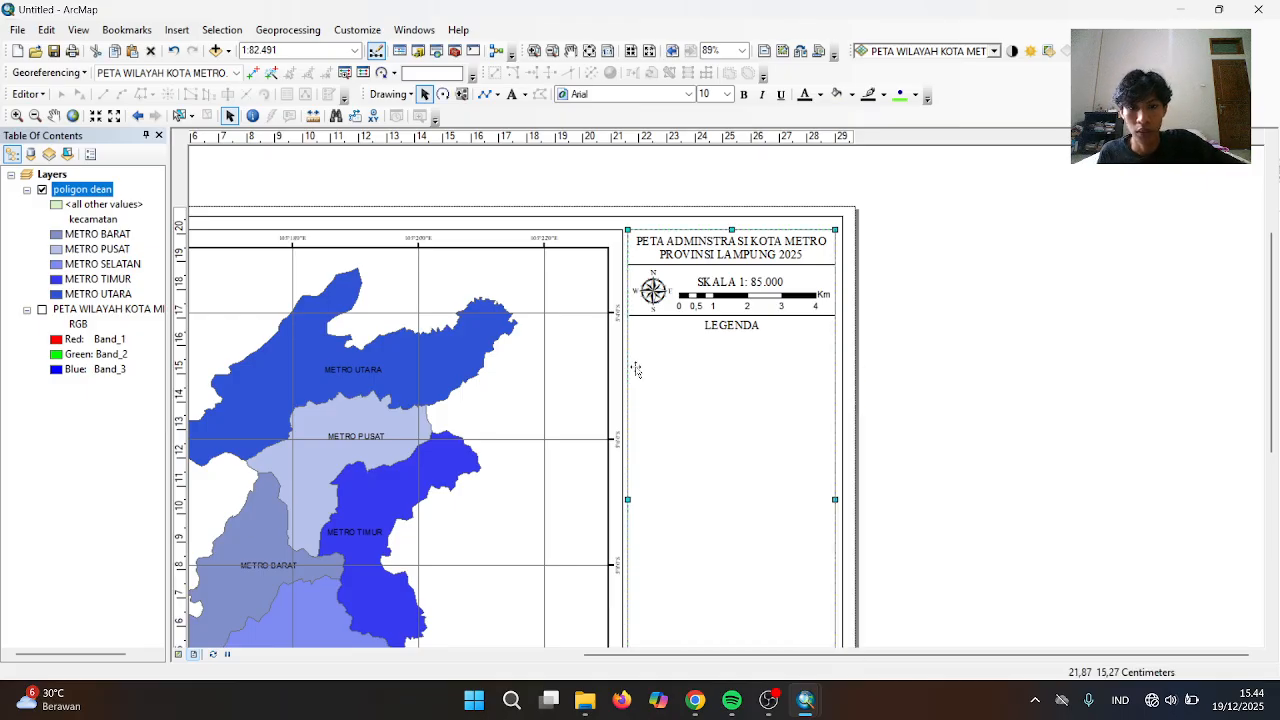
key(Tab)
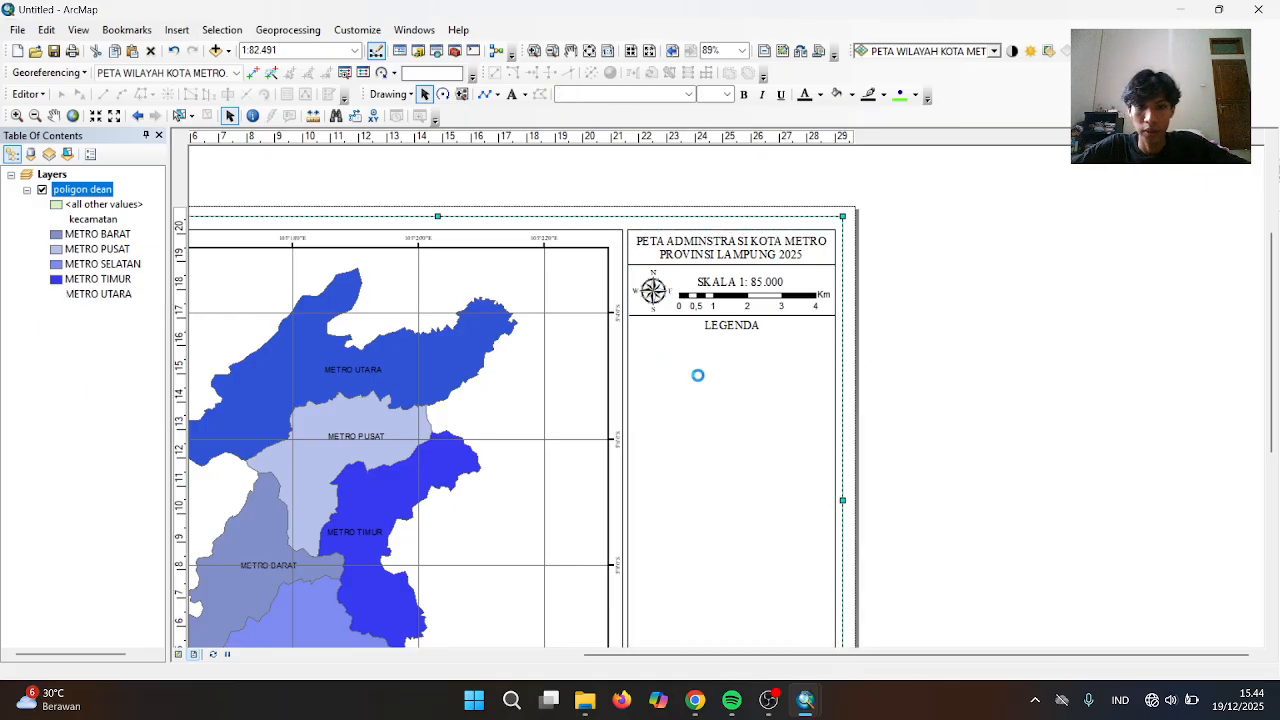
key(ctrl+z)
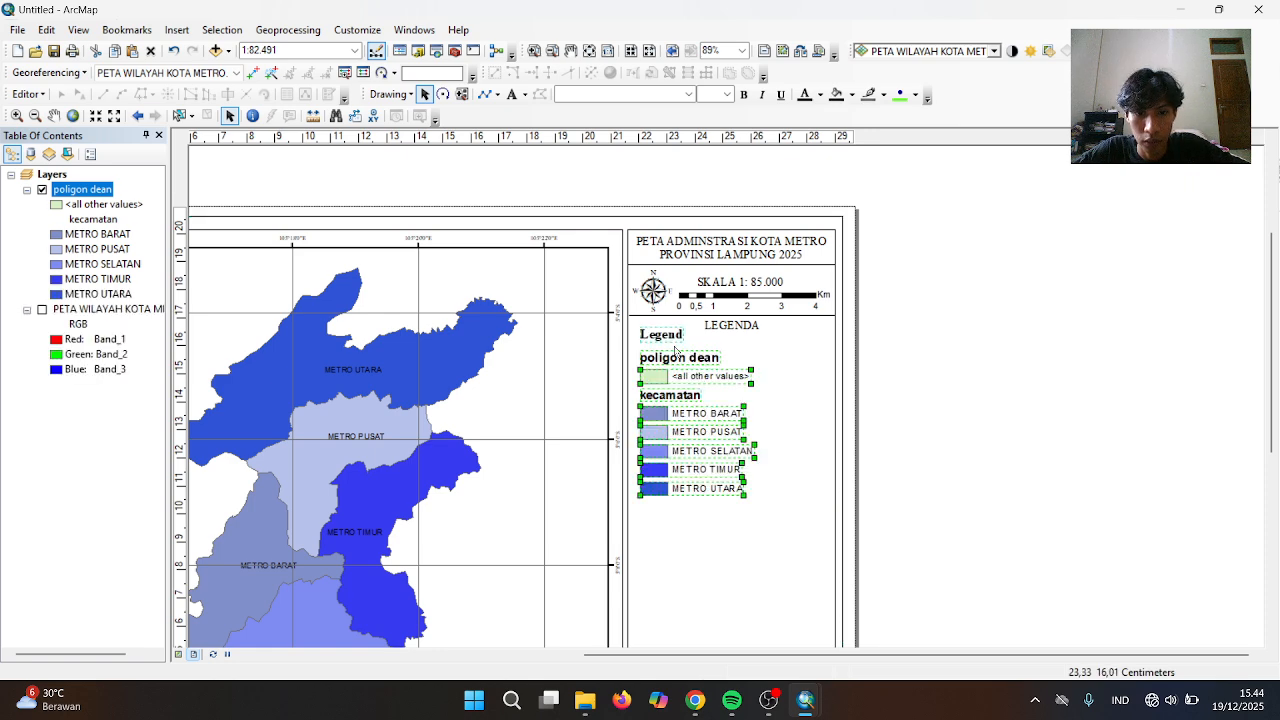
key(Tab)
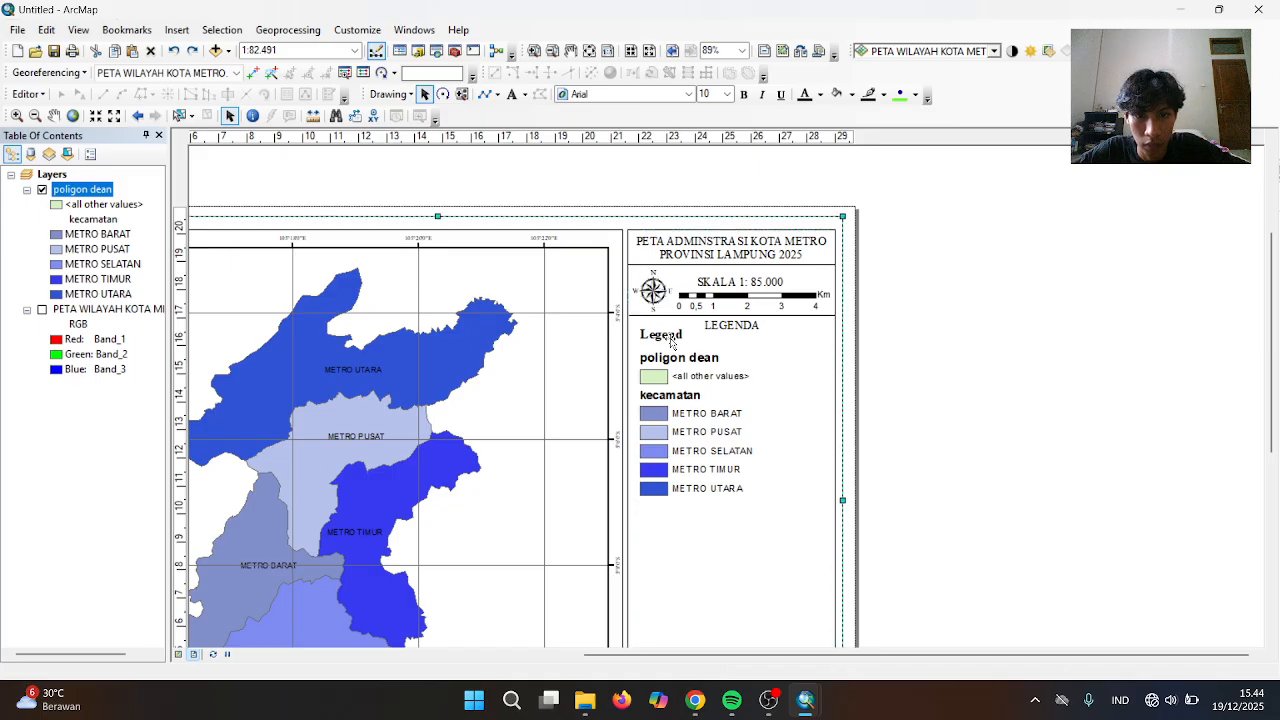
Cut the Legend title, poligon dean title and <all other values> entry from the legend
click(672, 342)
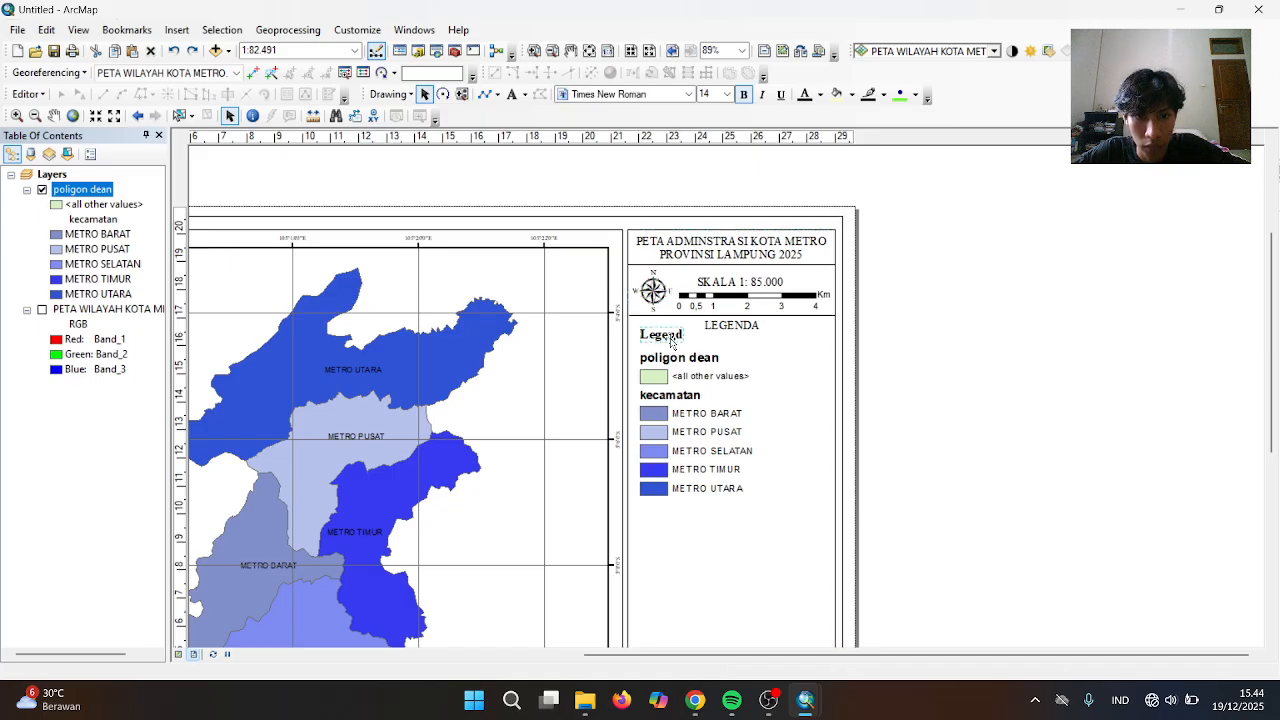
right_click(672, 342)
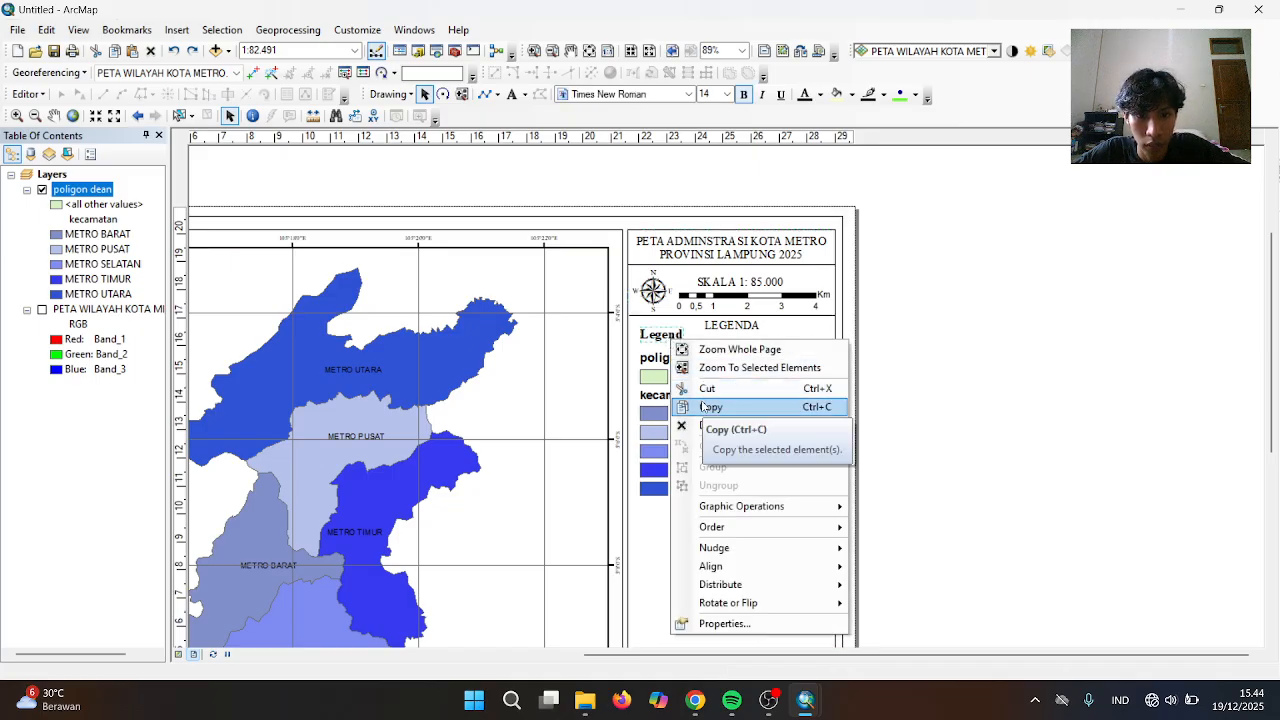
click(706, 389)
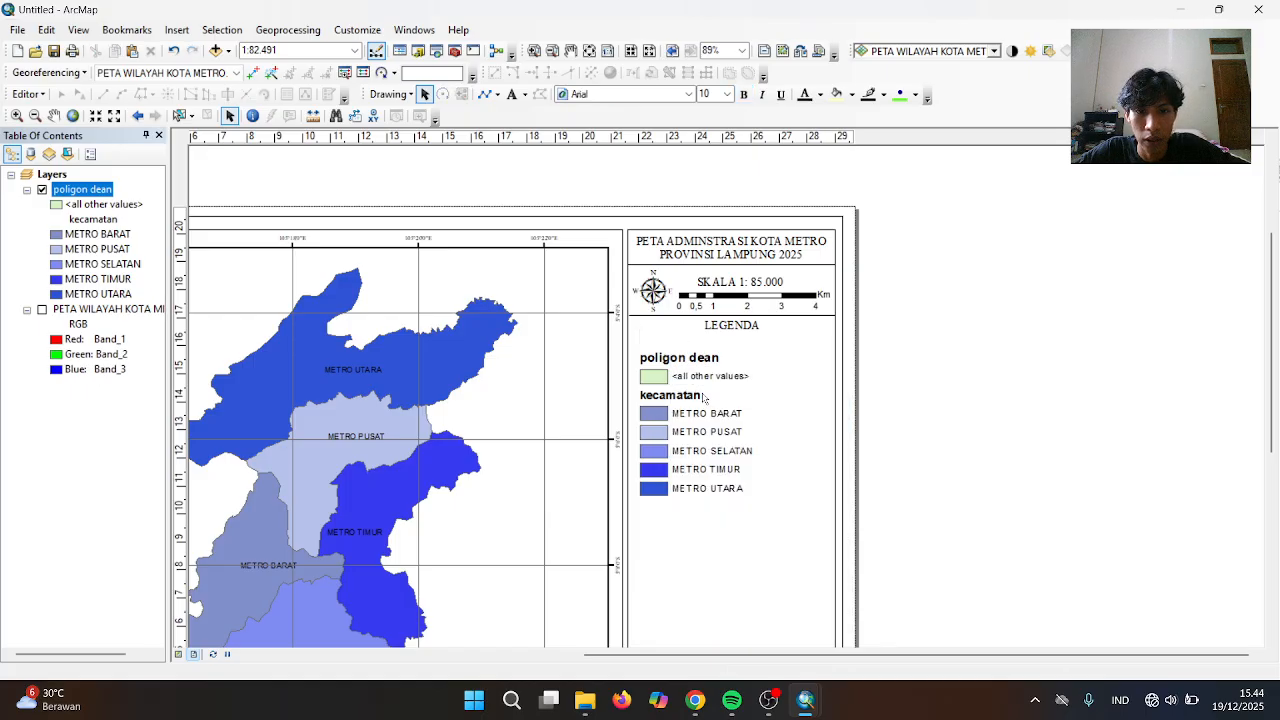
click(696, 362)
right_click(696, 362)
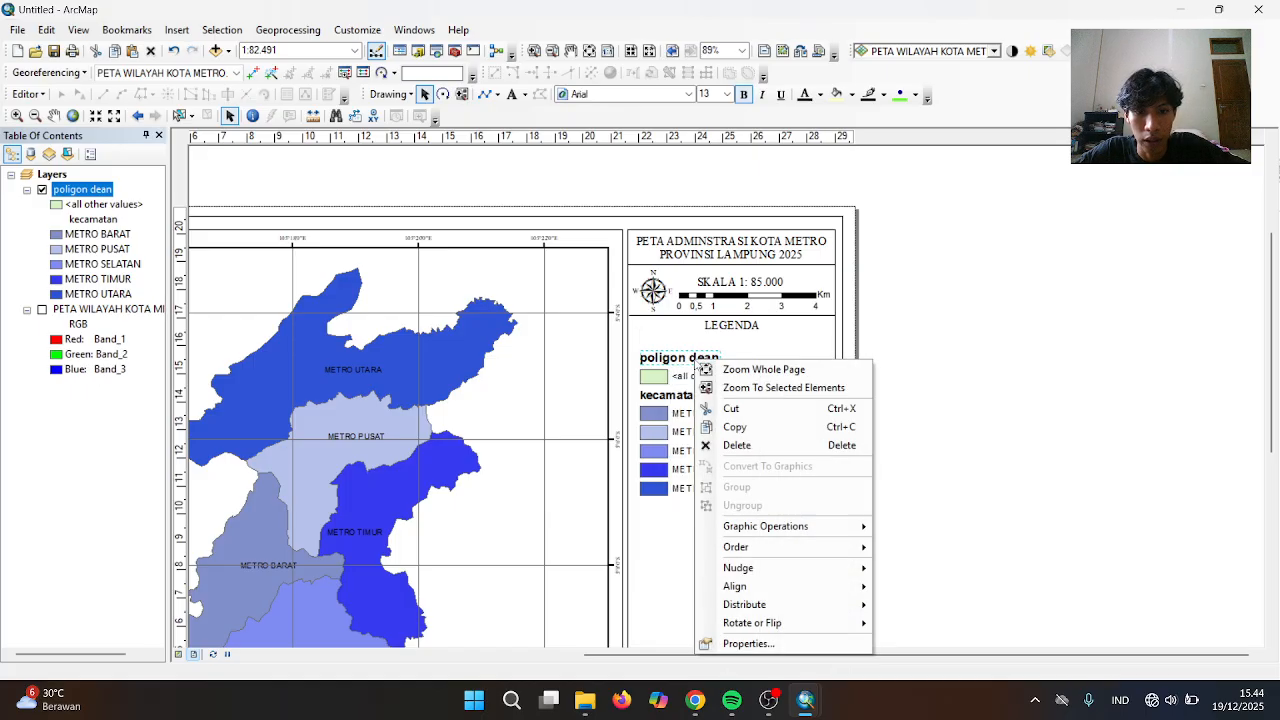
click(730, 408)
click(698, 382)
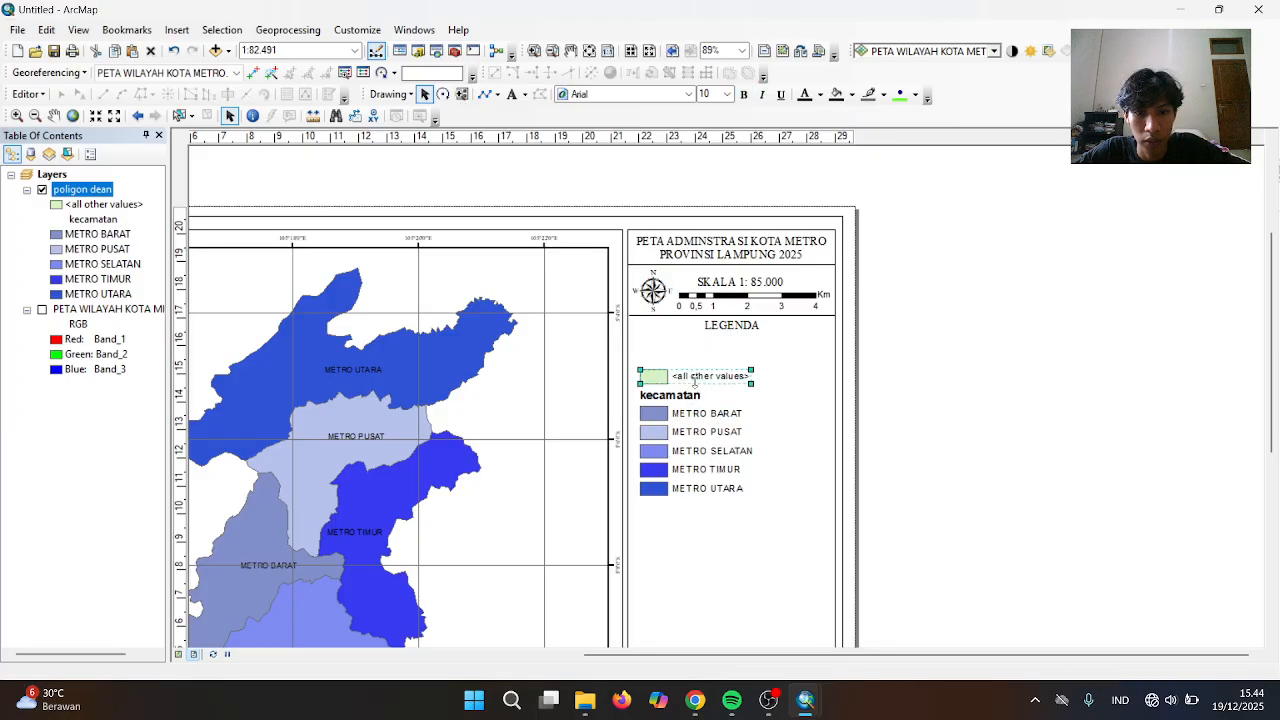
right_click(698, 382)
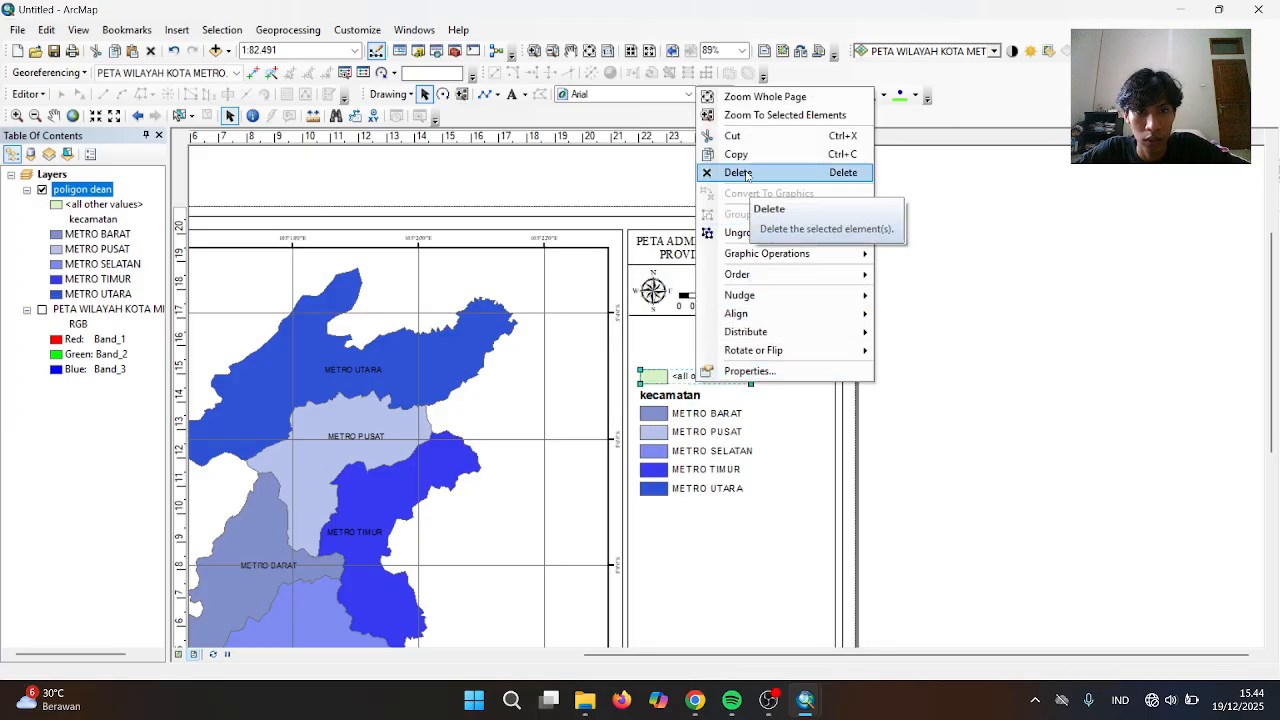
click(731, 136)
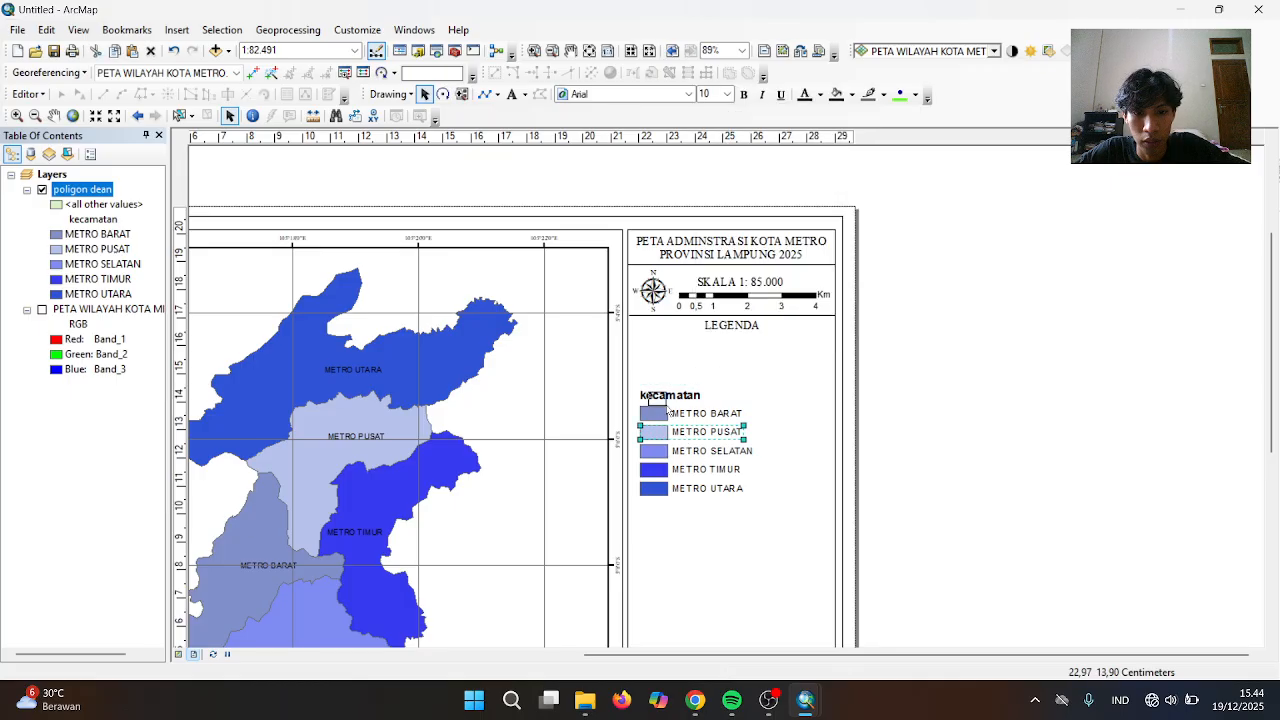
Ungroup and regroup the METRO TIMUR entry, undoing an accidental shift of the layout frame
click(735, 430)
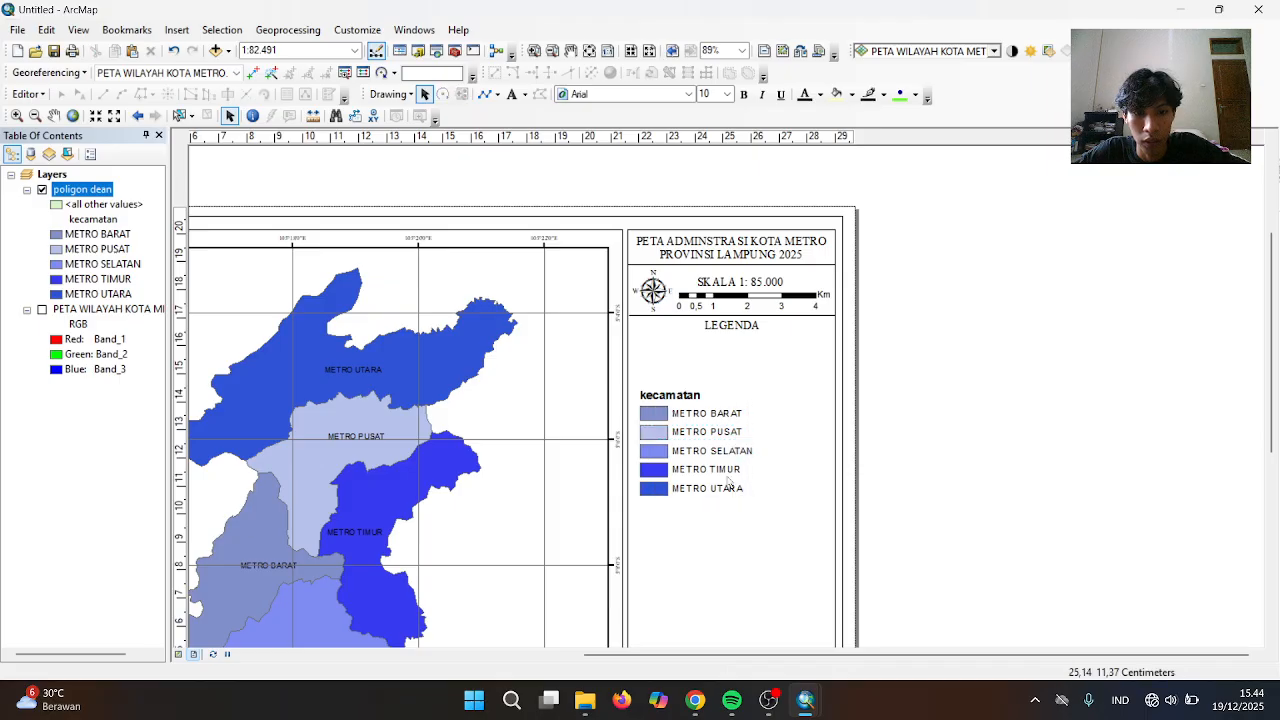
right_click(730, 476)
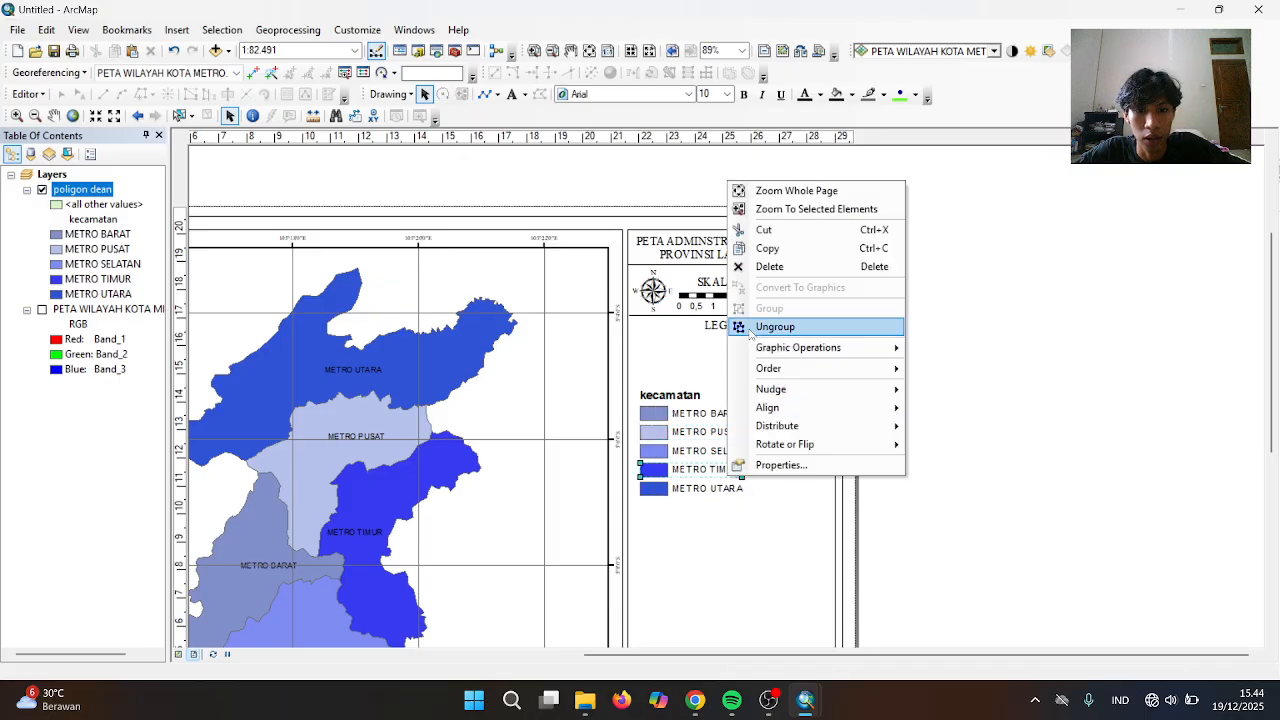
click(775, 327)
right_click(732, 477)
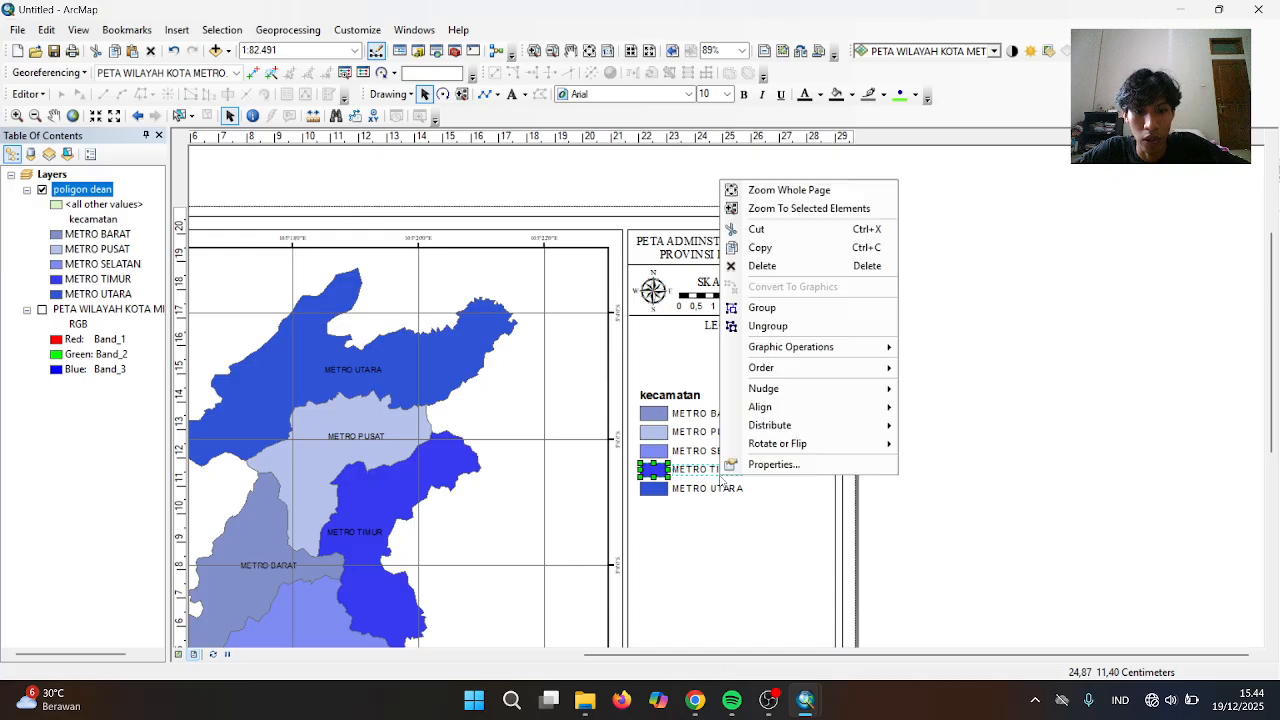
click(760, 316)
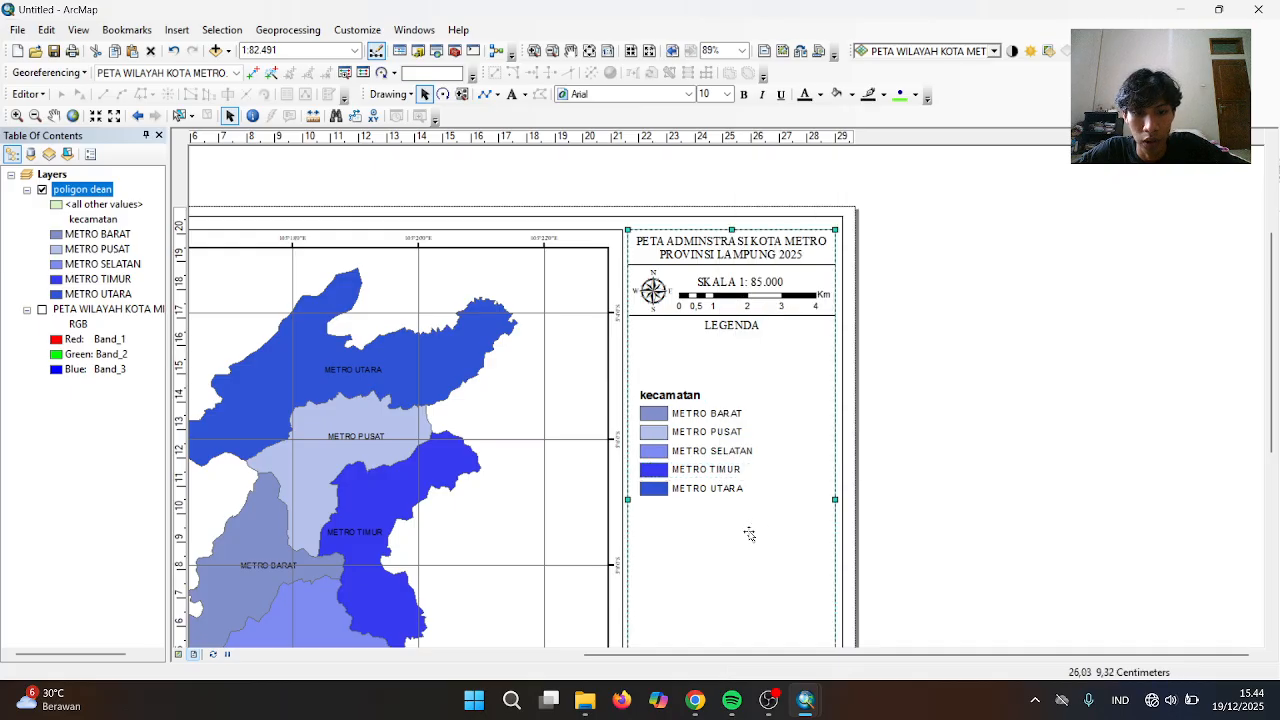
click(740, 530)
mouse_move(640, 384)
mouse_down()
mouse_move(700, 435)
mouse_move(667, 382)
mouse_move(655, 384)
mouse_up()
key(ctrl+z)
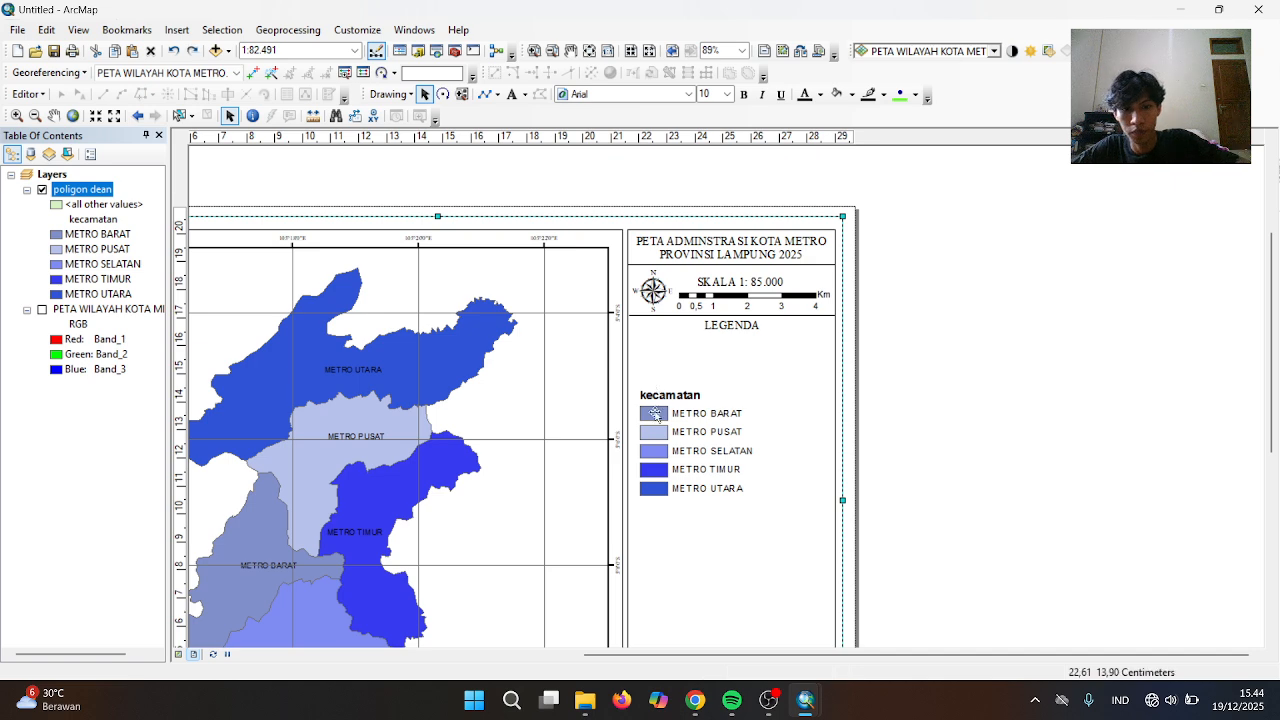
Open the kecamatan heading's Properties and clear its text to retype it as KECAMATAN
right_click(659, 400)
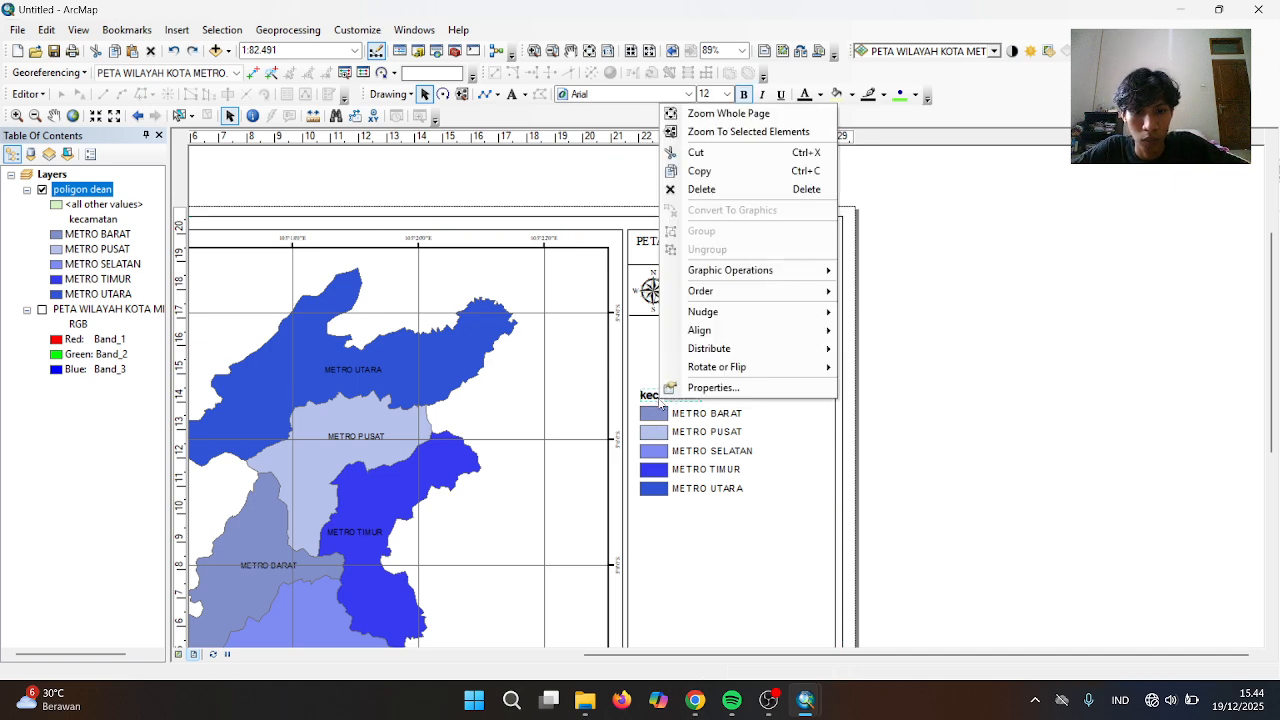
click(672, 384)
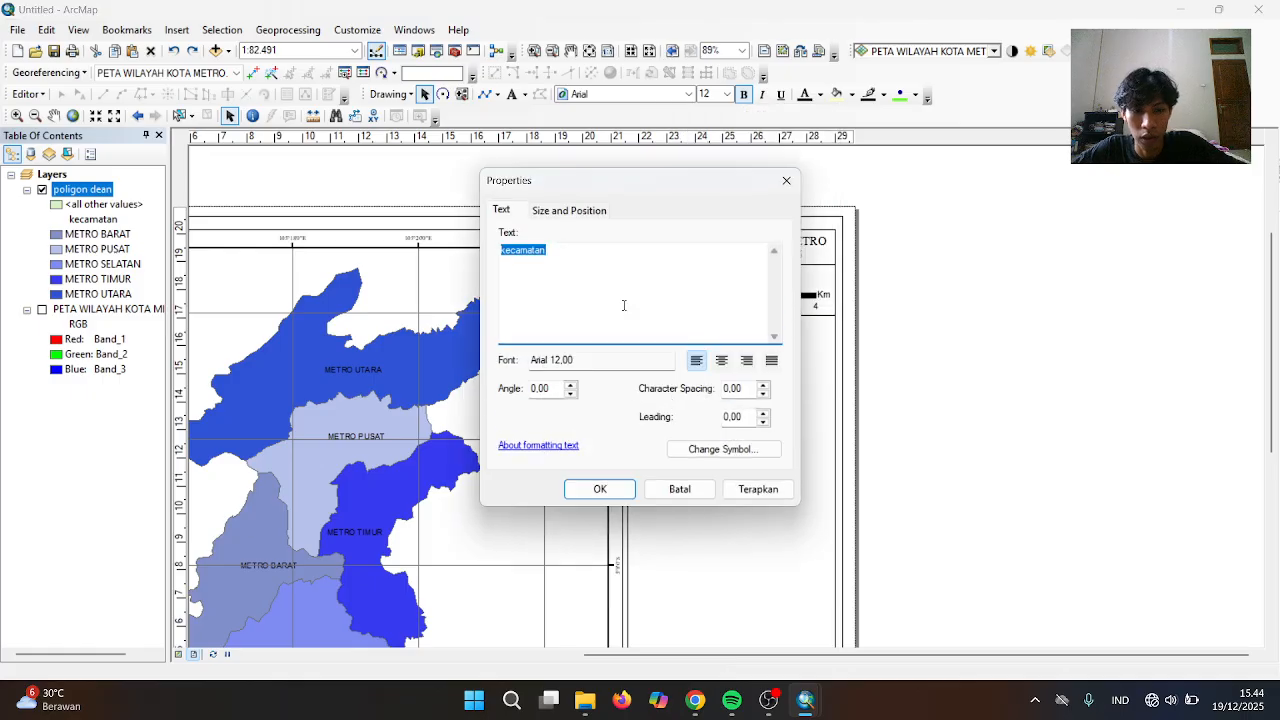
key(BackSpace)
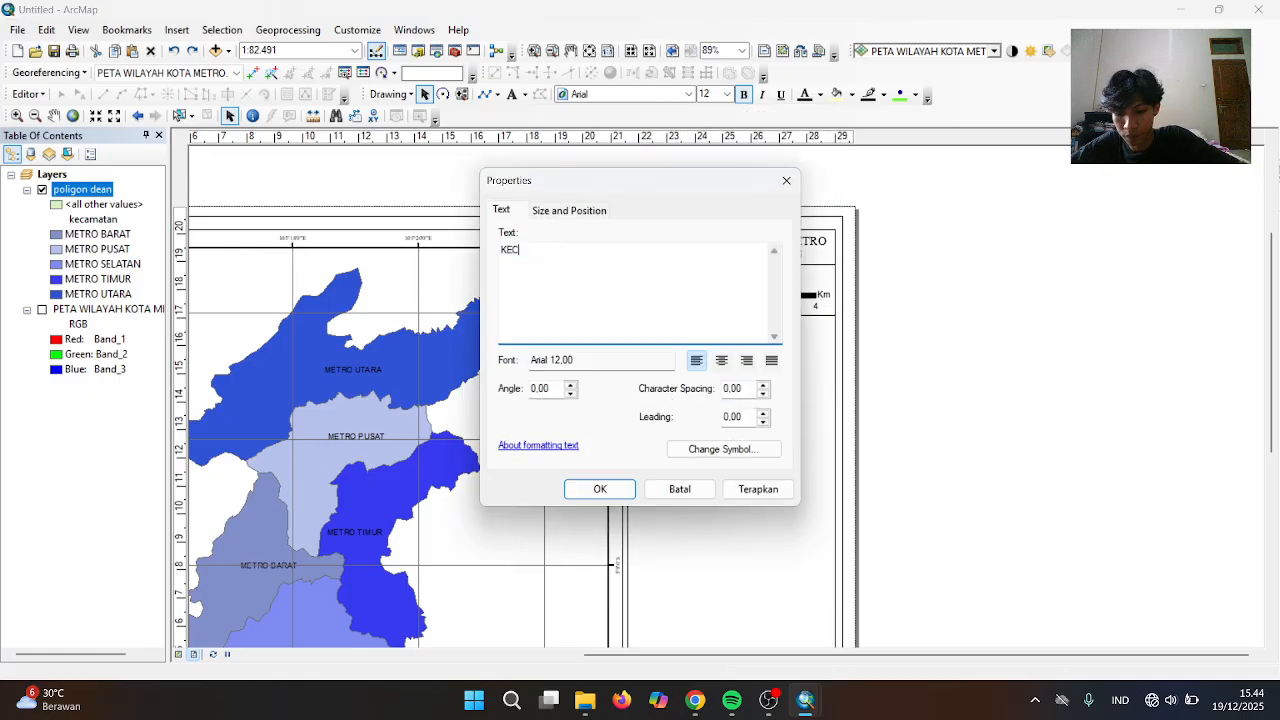
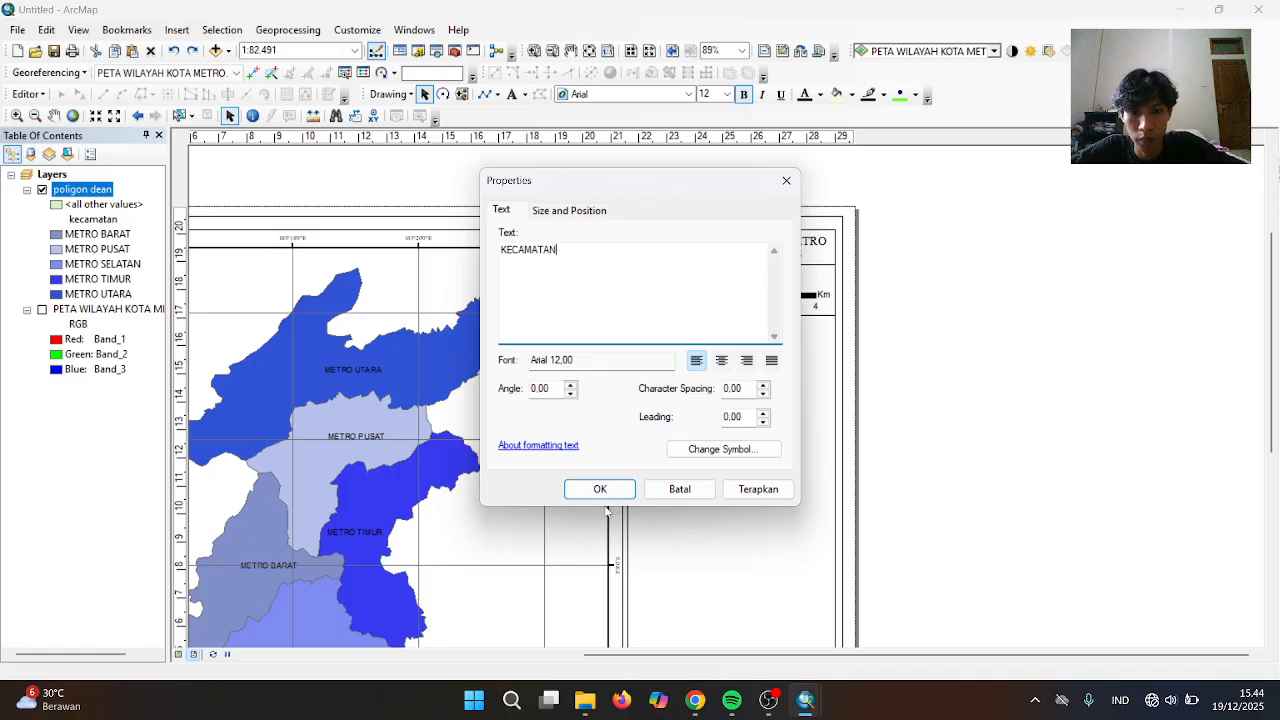
Confirm the KECAMATAN text so it sits under LEGENDA in the legend panel
click(602, 491)
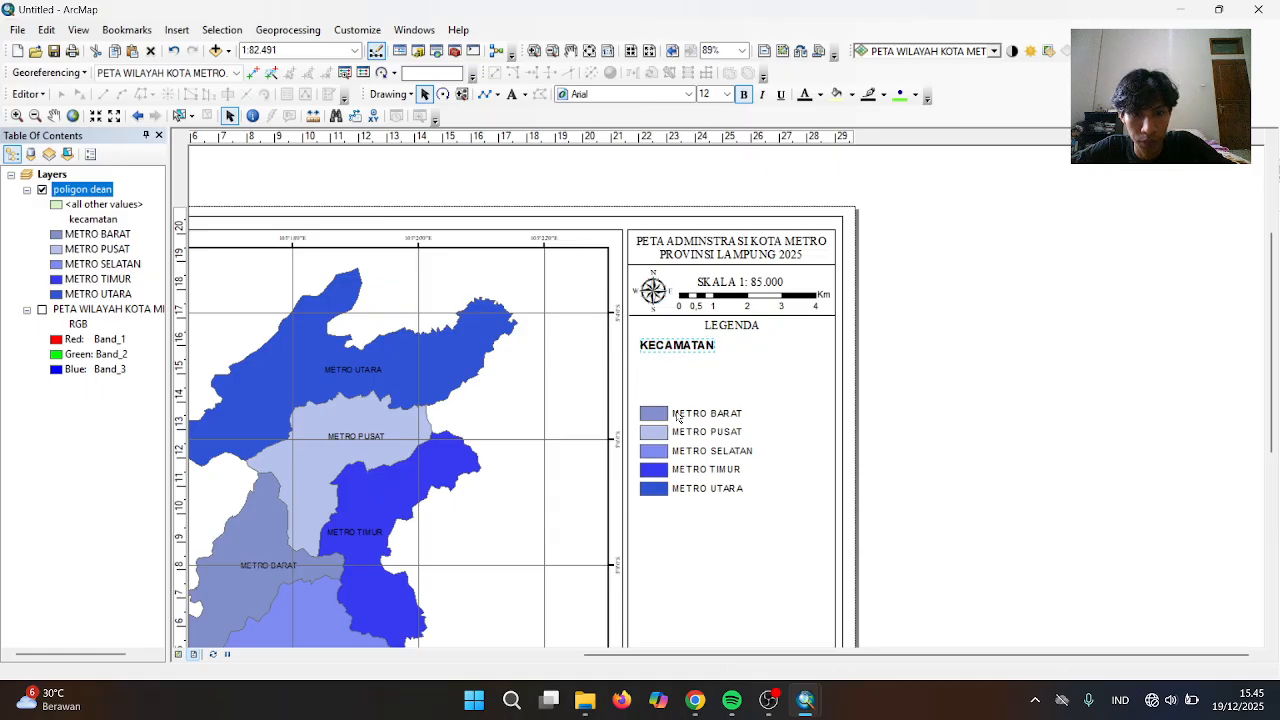
Nudge METRO BARAT, PUSAT, SELATAN, TIMUR and UTARA up into an evenly spaced list under KECAMATAN
click(679, 418)
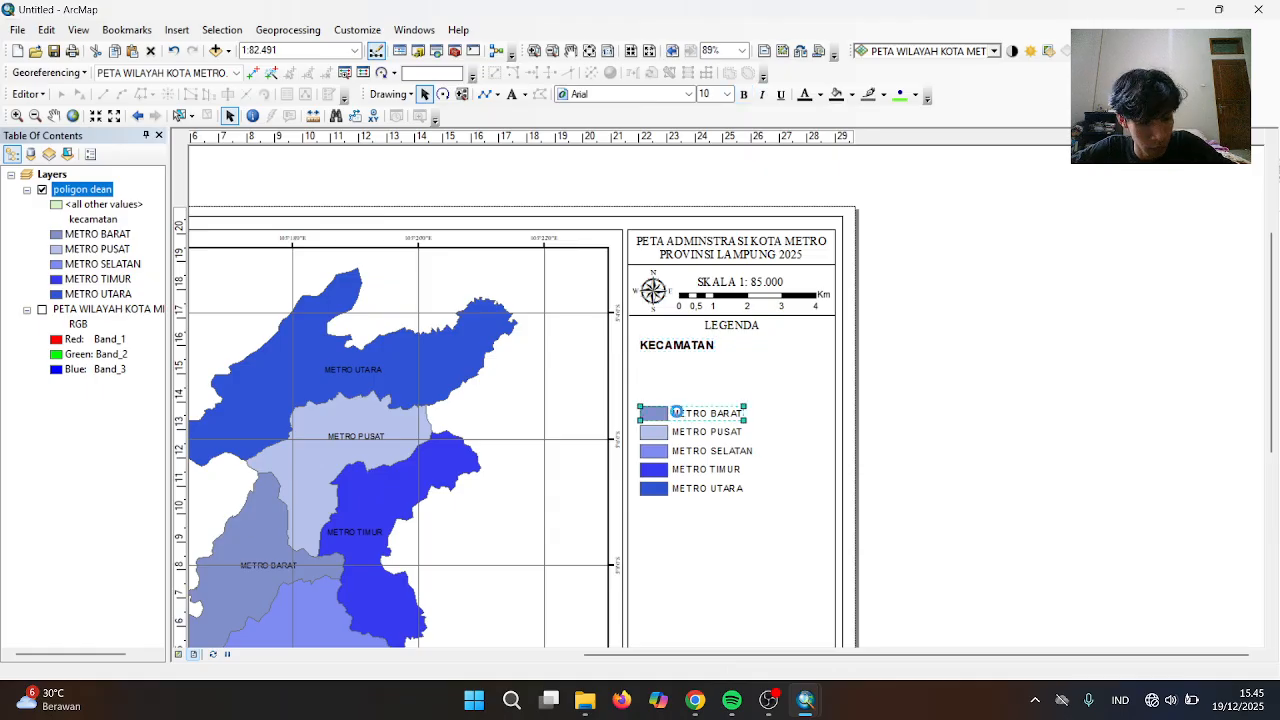
key(Up)
key(Up)
key(Up)
key(Up)
key(Up)
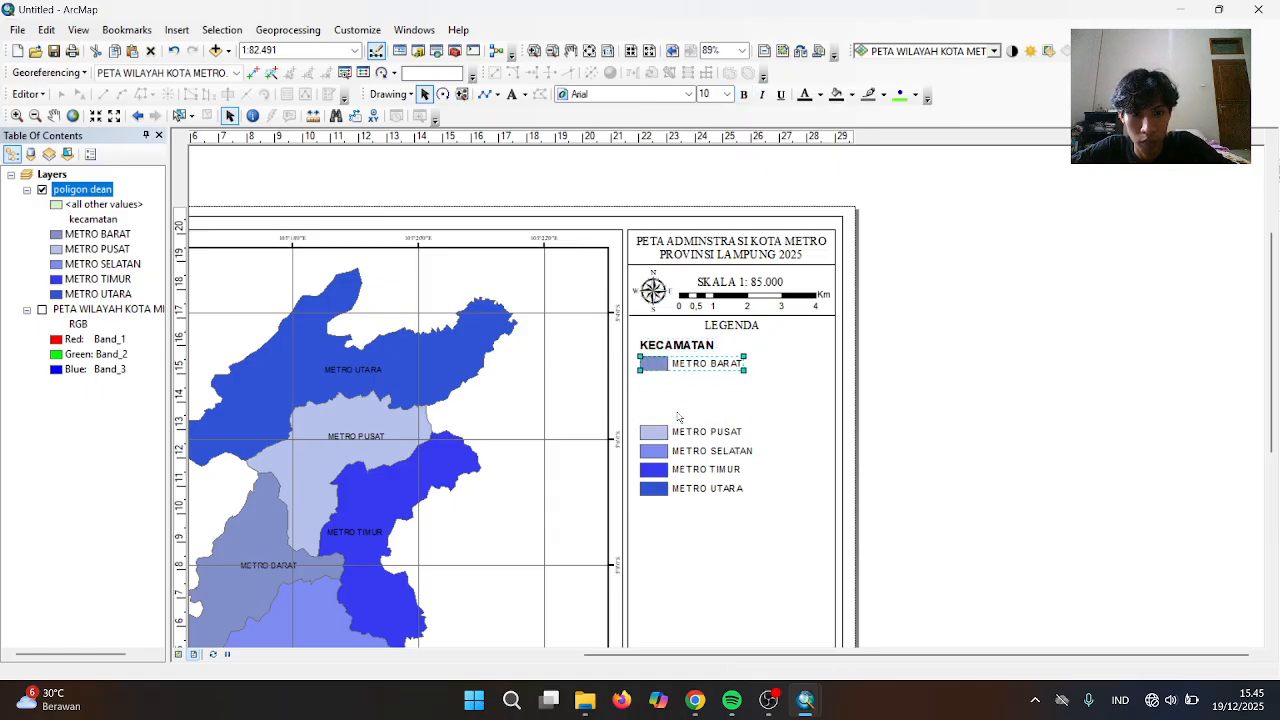
click(681, 436)
key(Up)
key(Up)
key(Up)
key(Up)
key(Up)
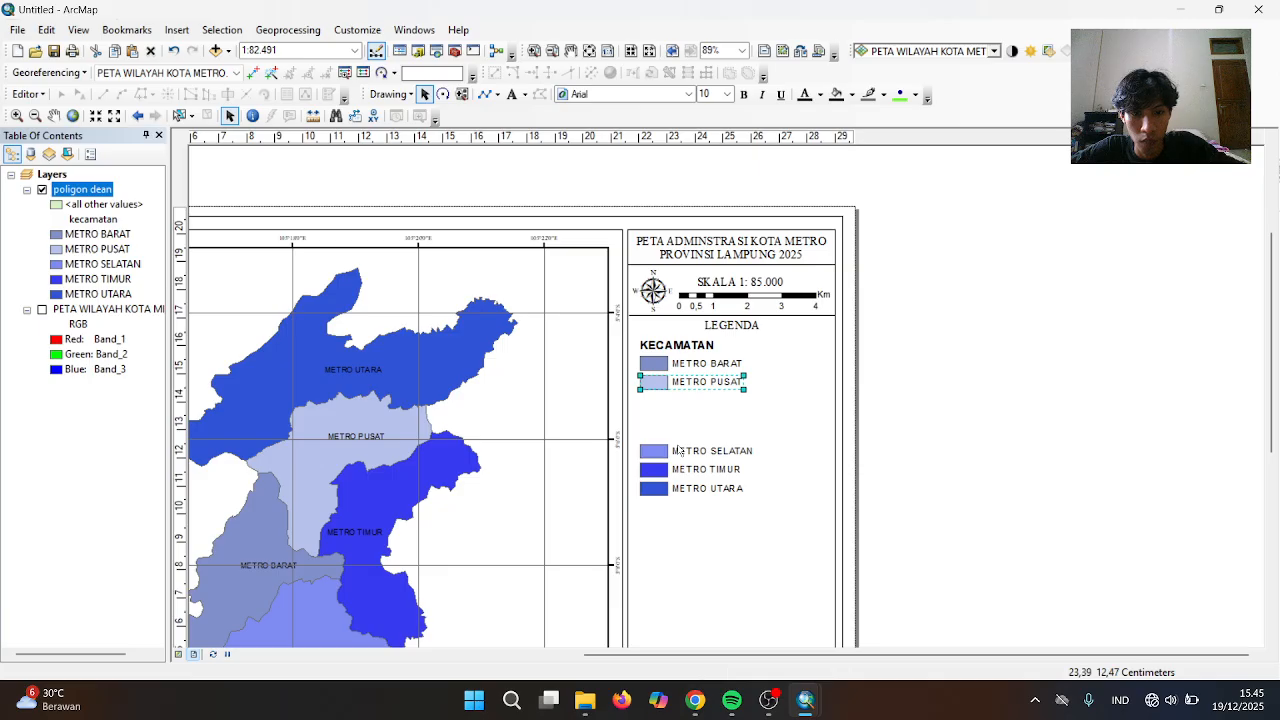
click(678, 450)
key(Up)
key(Up)
key(Up)
key(Up)
key(Up)
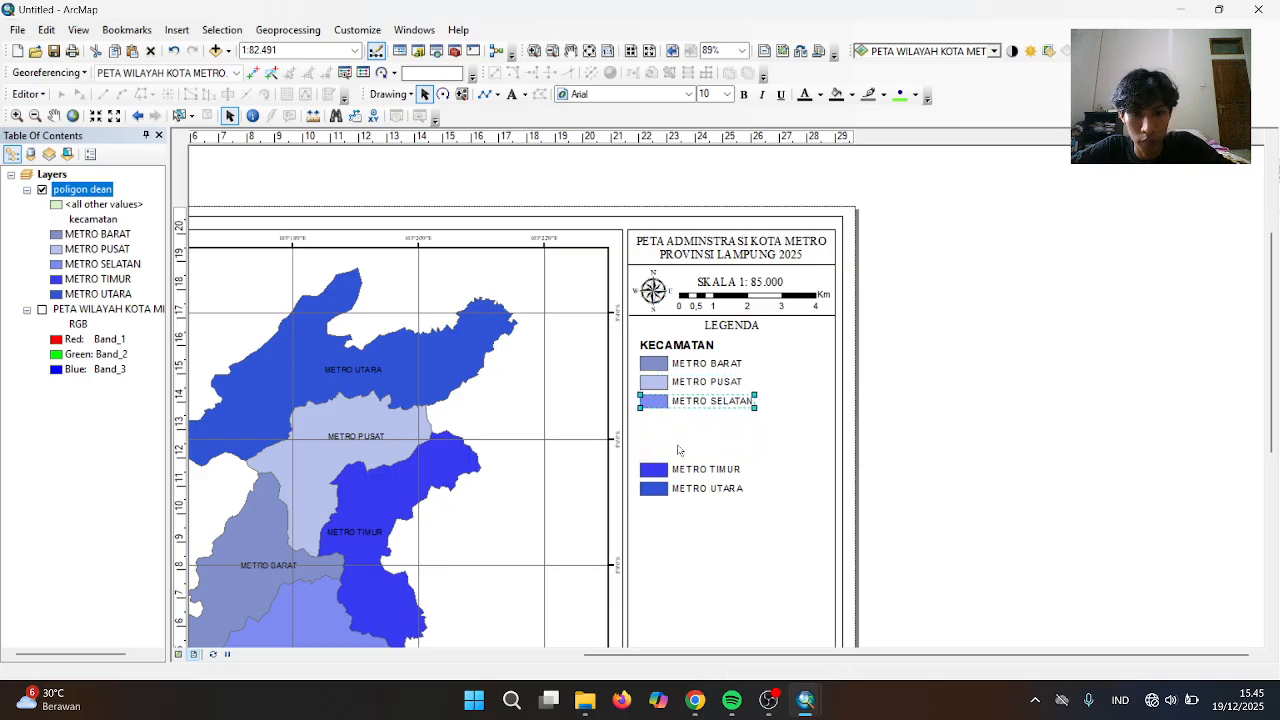
click(675, 467)
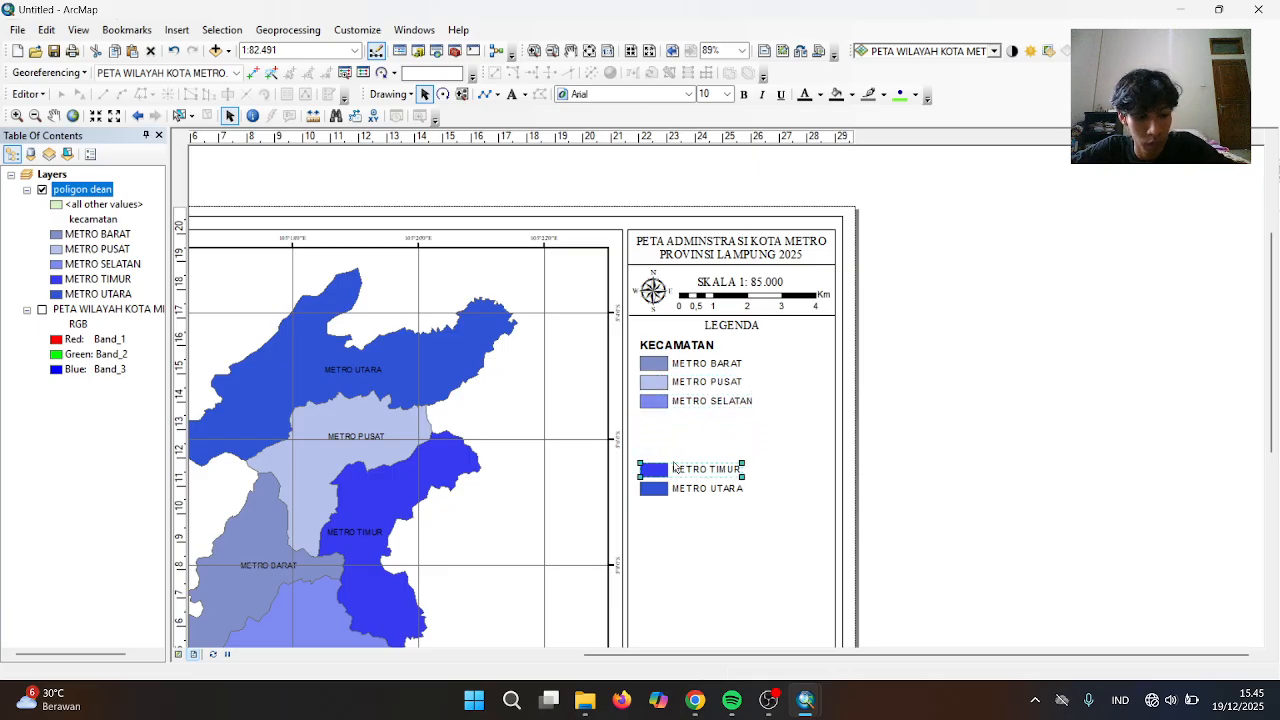
key(Up)
key(Up)
key(Up)
key(Up)
key(Up)
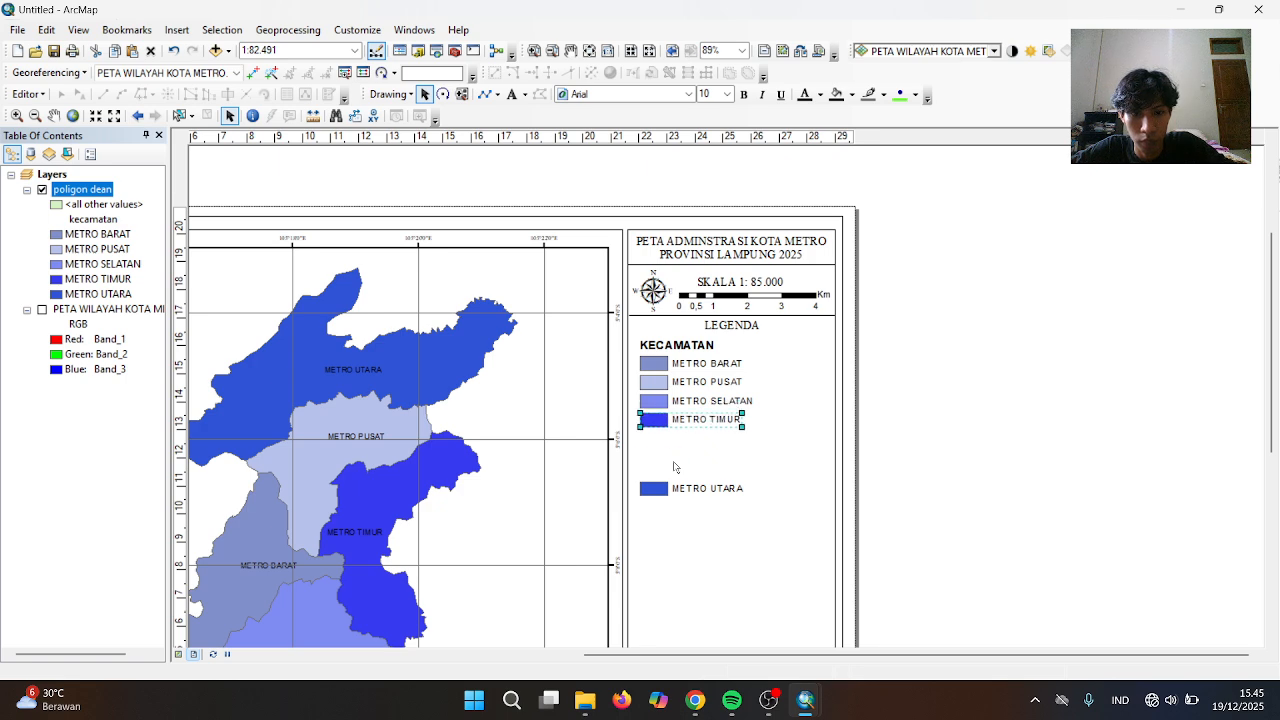
click(676, 487)
key(Up)
key(Up)
key(Up)
key(Up)
key(Up)
key(Up)
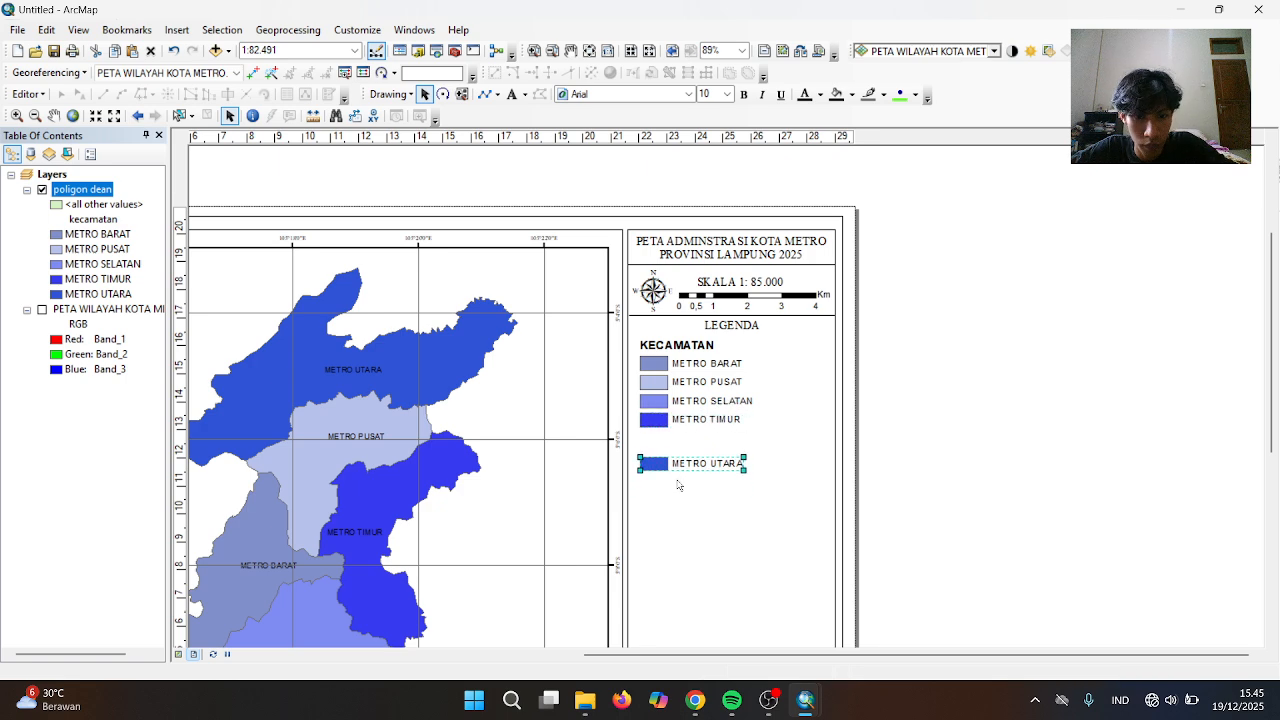
key(Down)
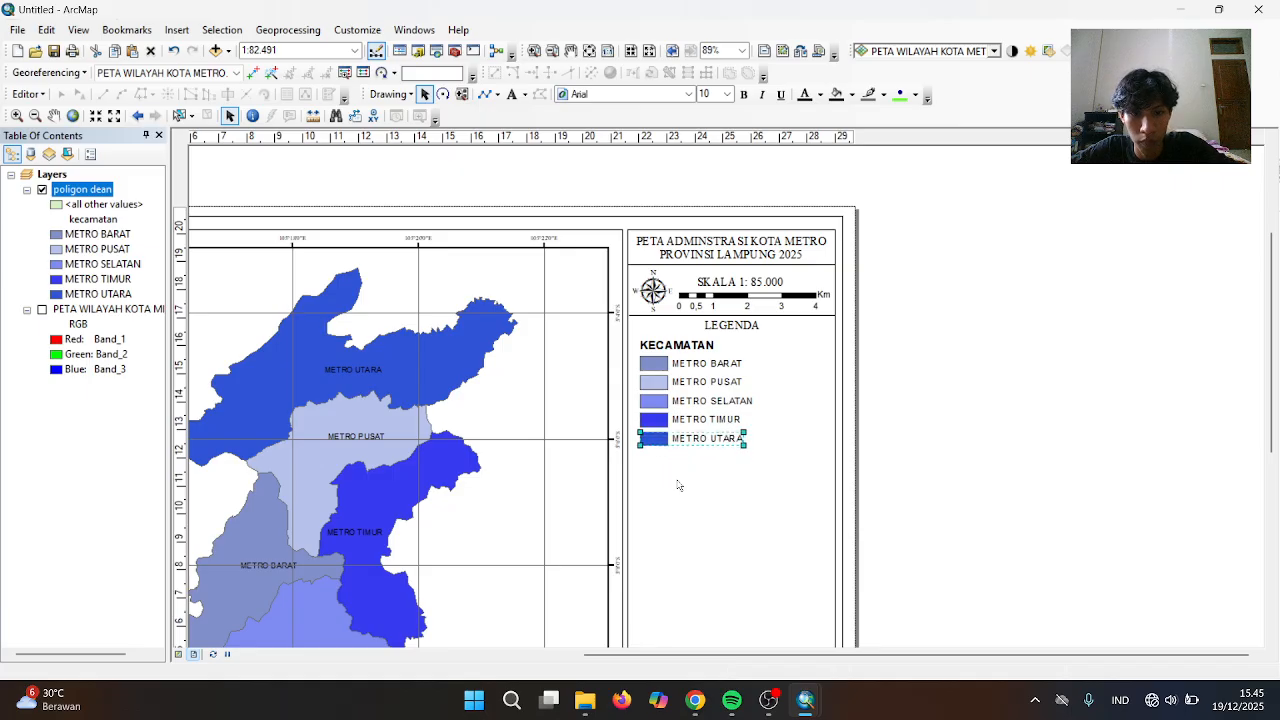
click(686, 346)
Turn off Bold on the KECAMATAN heading so it shows as regular Arial 12
right_click(686, 346)
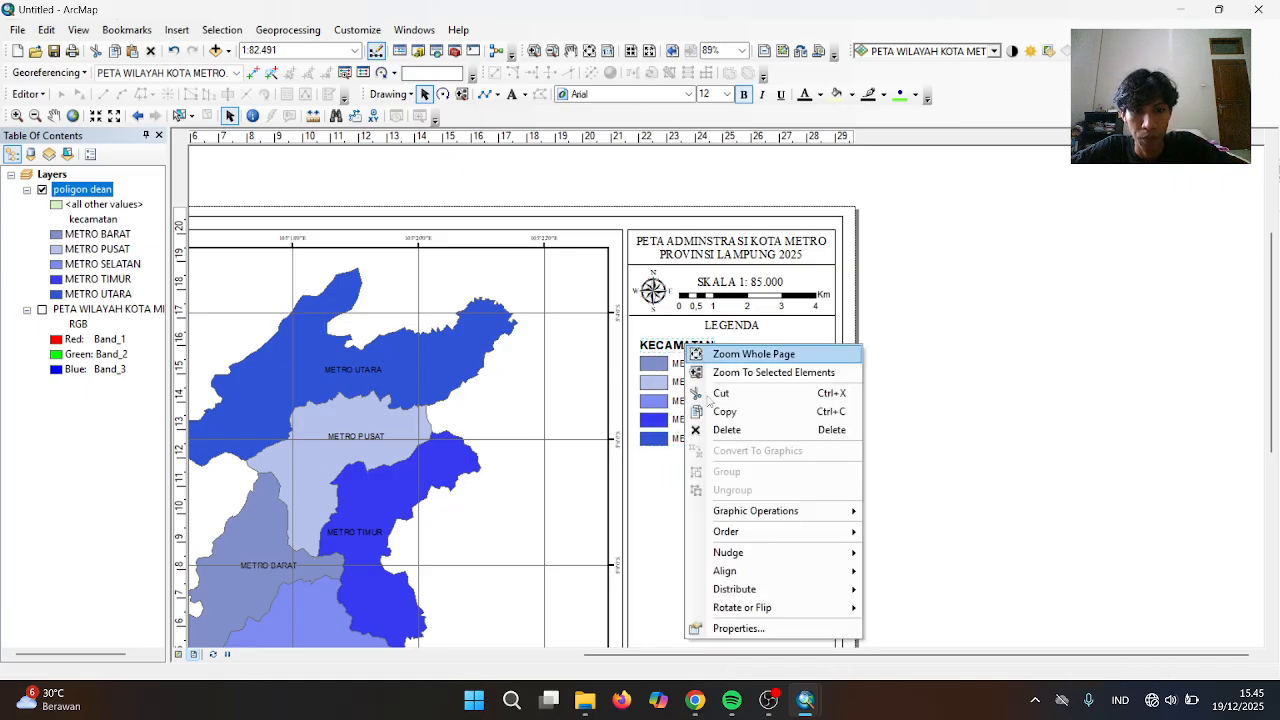
click(742, 628)
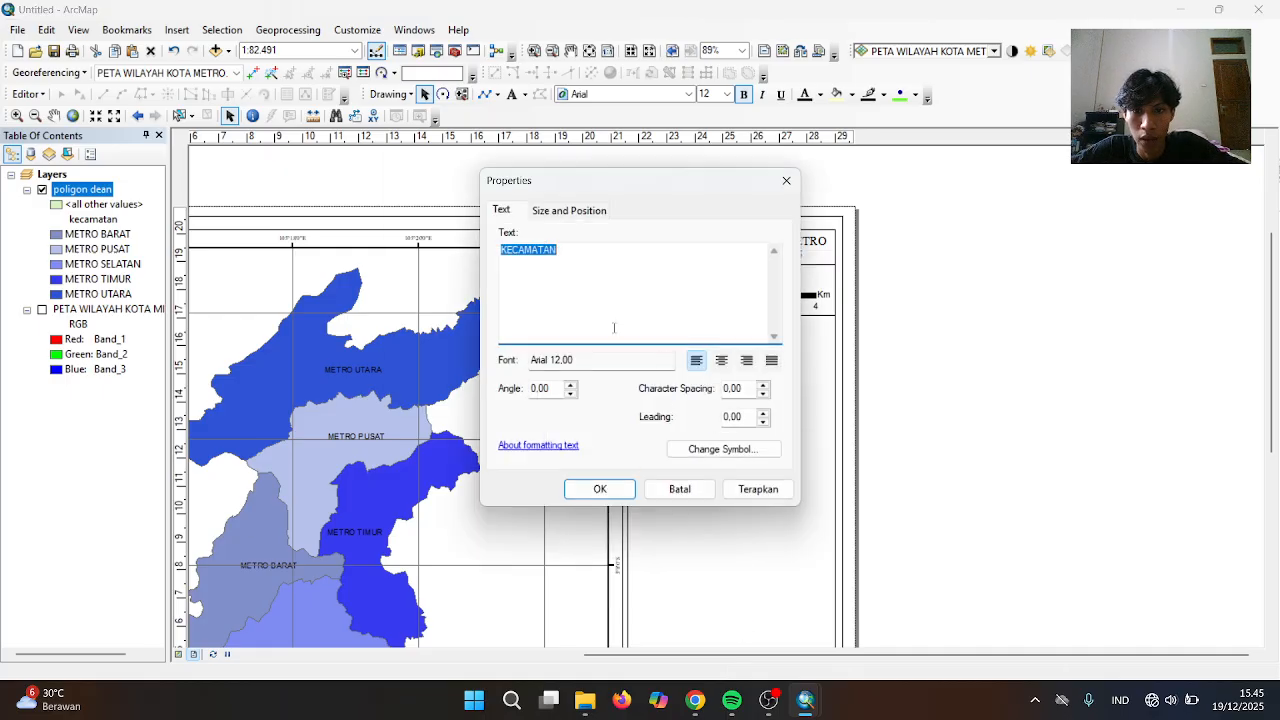
click(720, 449)
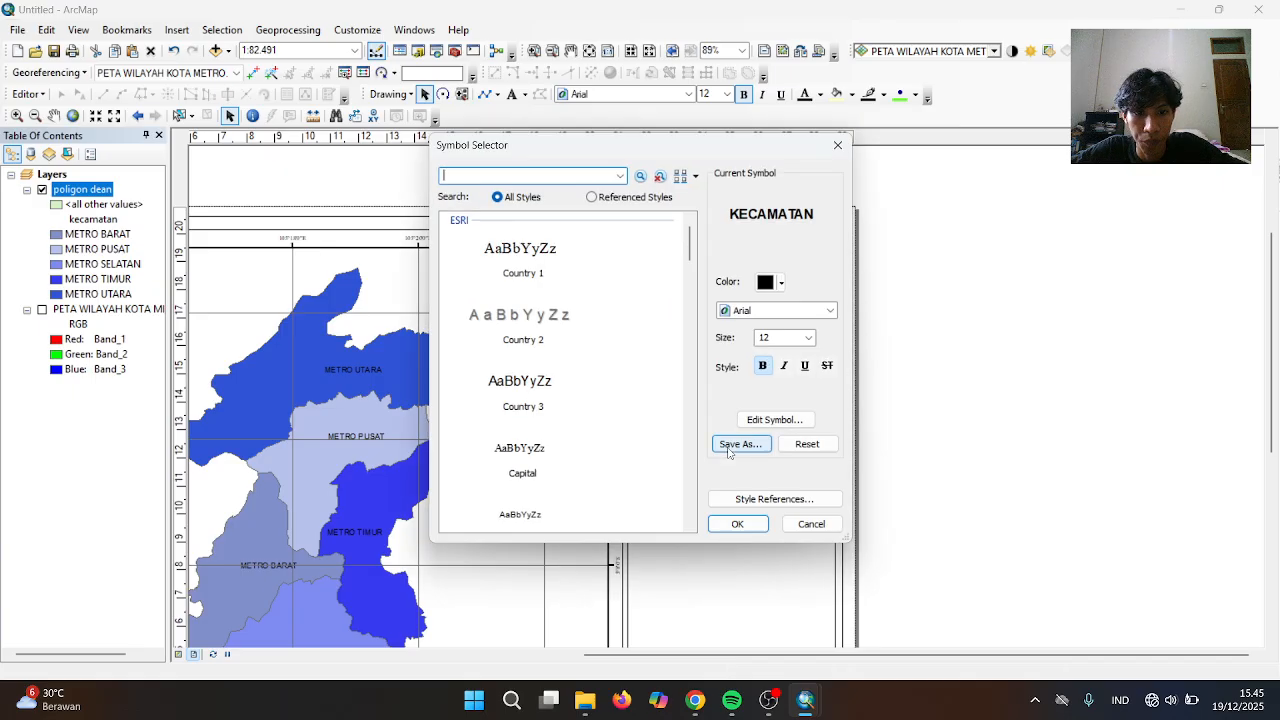
click(762, 365)
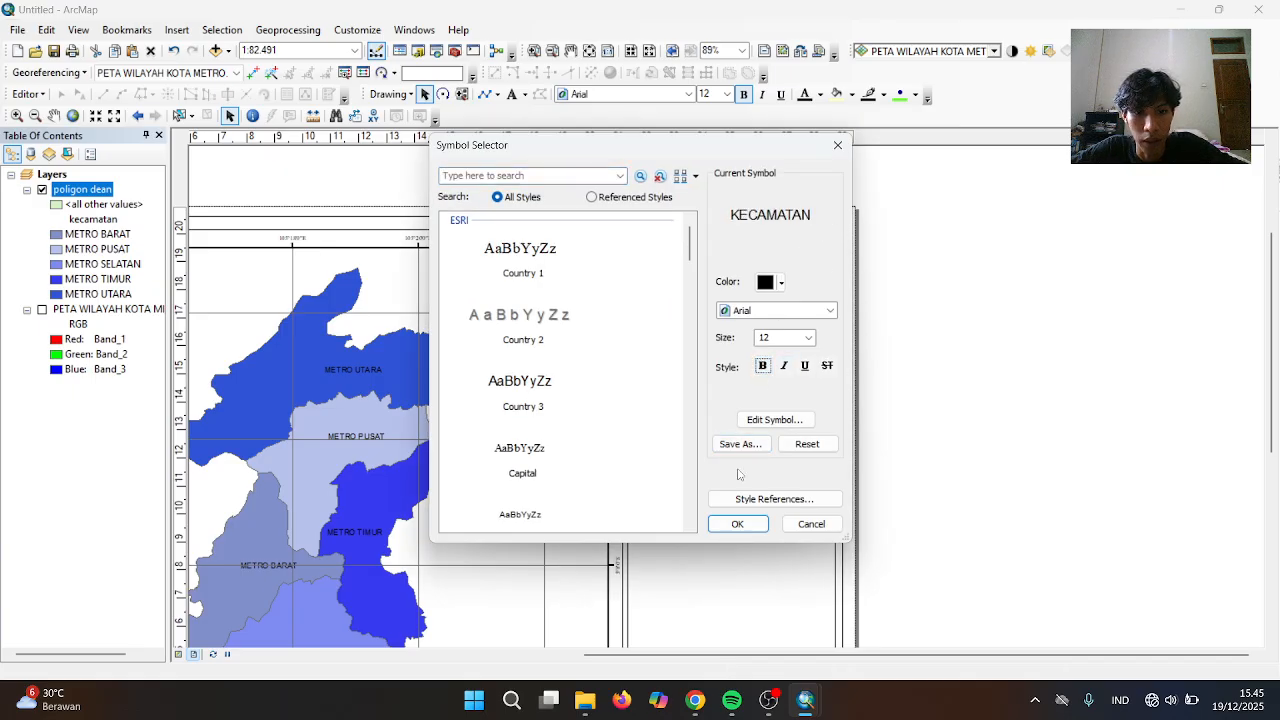
click(736, 524)
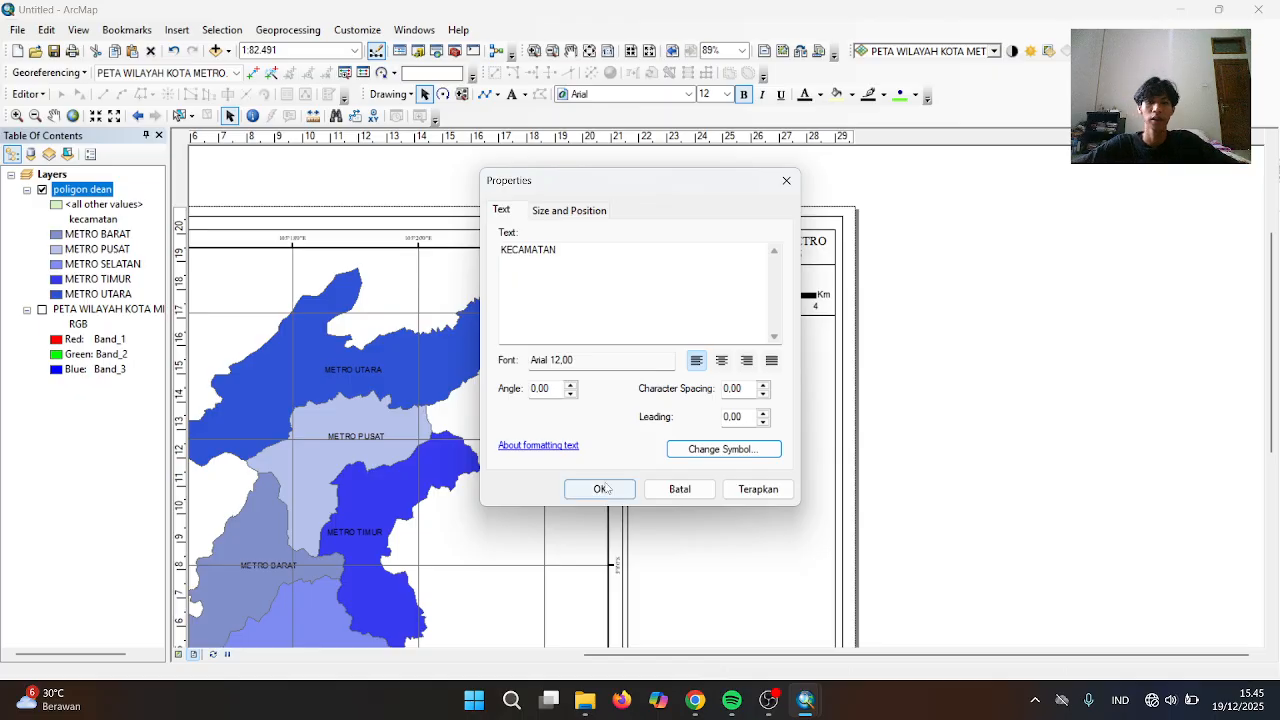
click(600, 489)
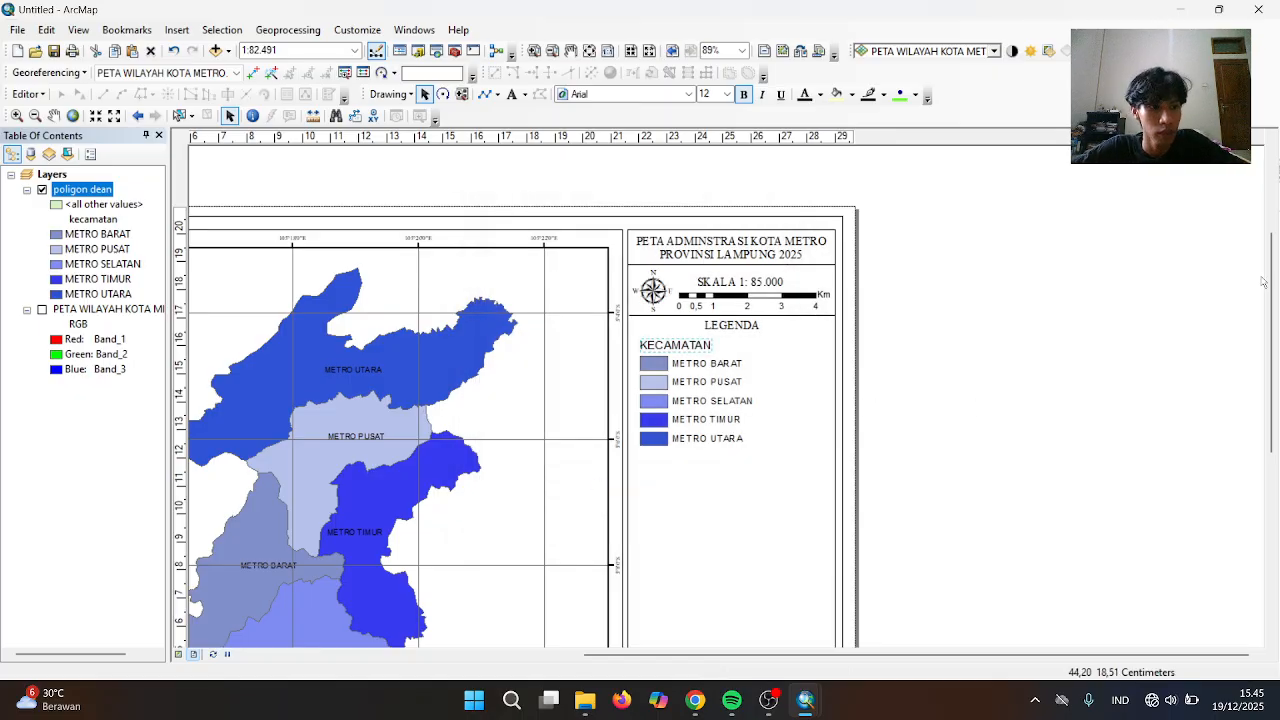
Select the thin divider line and move it to just below the METRO UTARA entry
drag(1275, 283, 1278, 328)
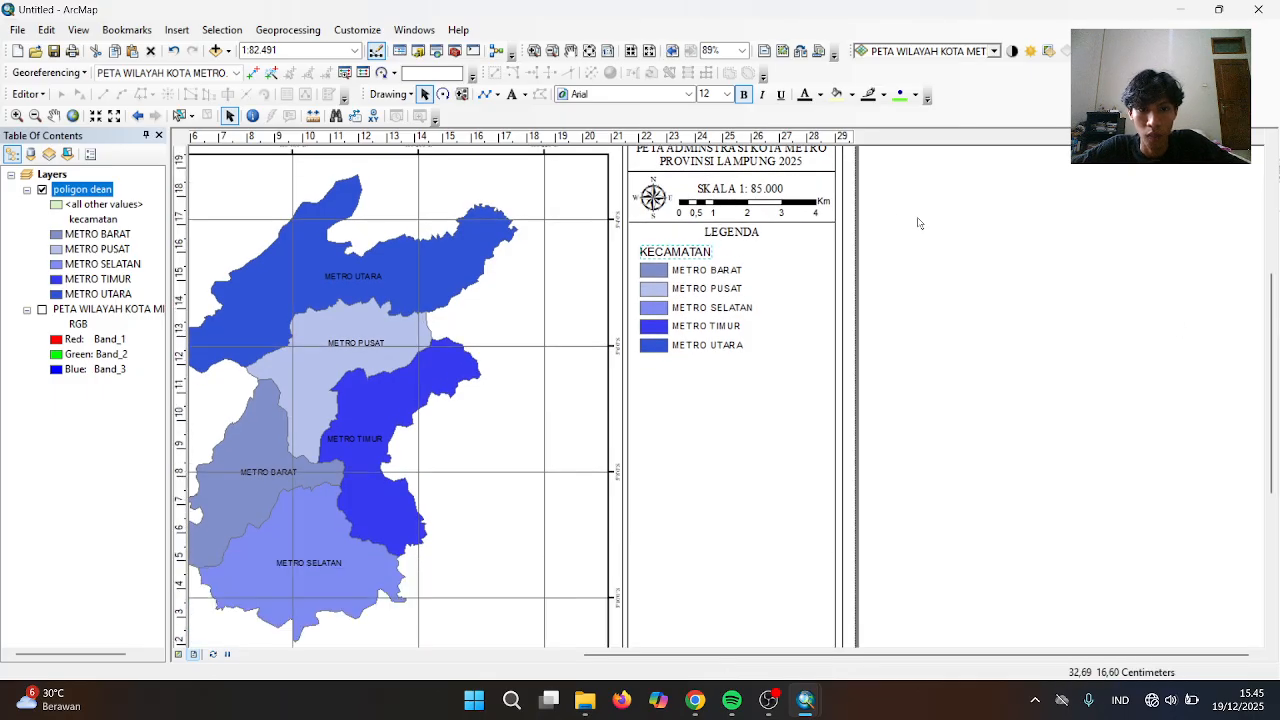
click(818, 219)
key(Tab)
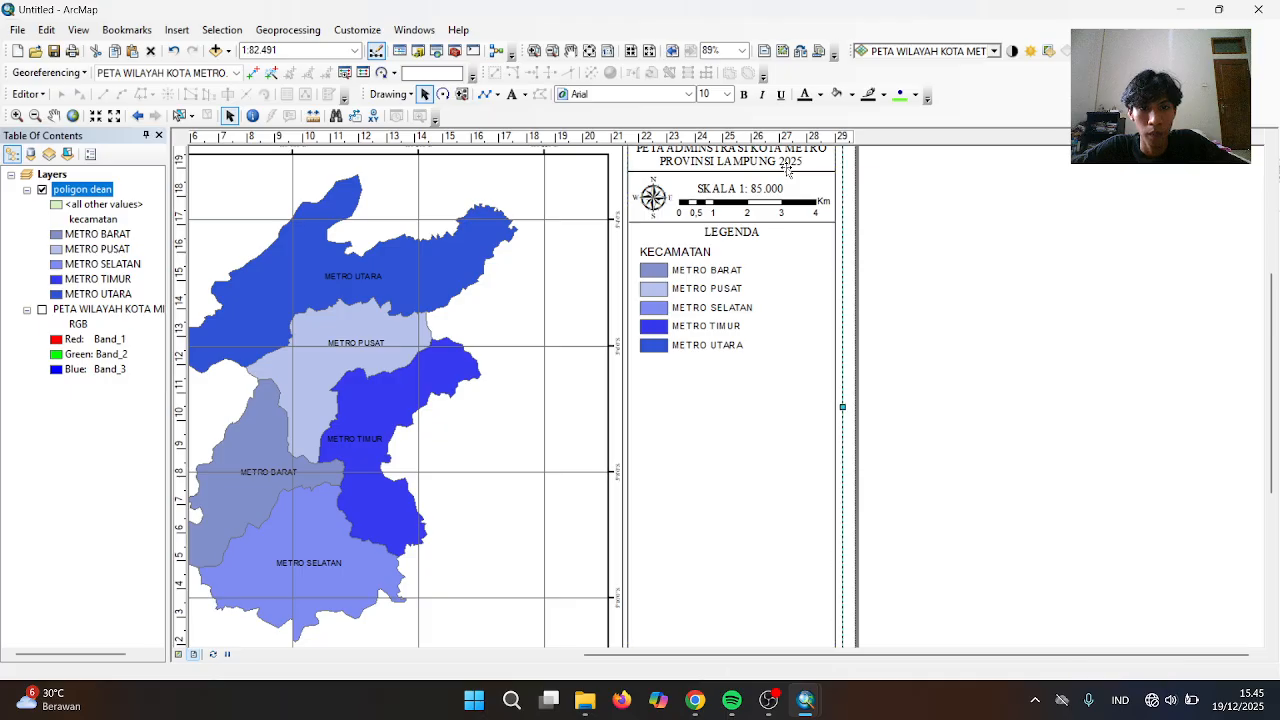
click(788, 172)
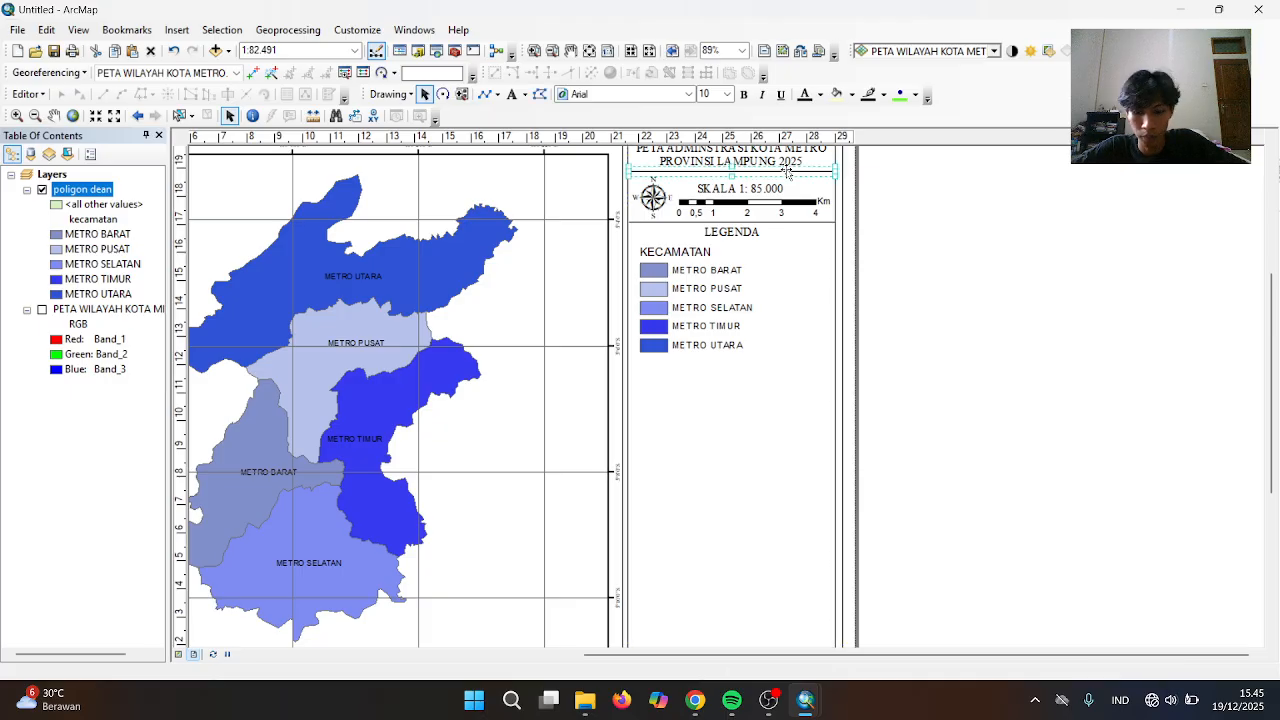
key(Tab)
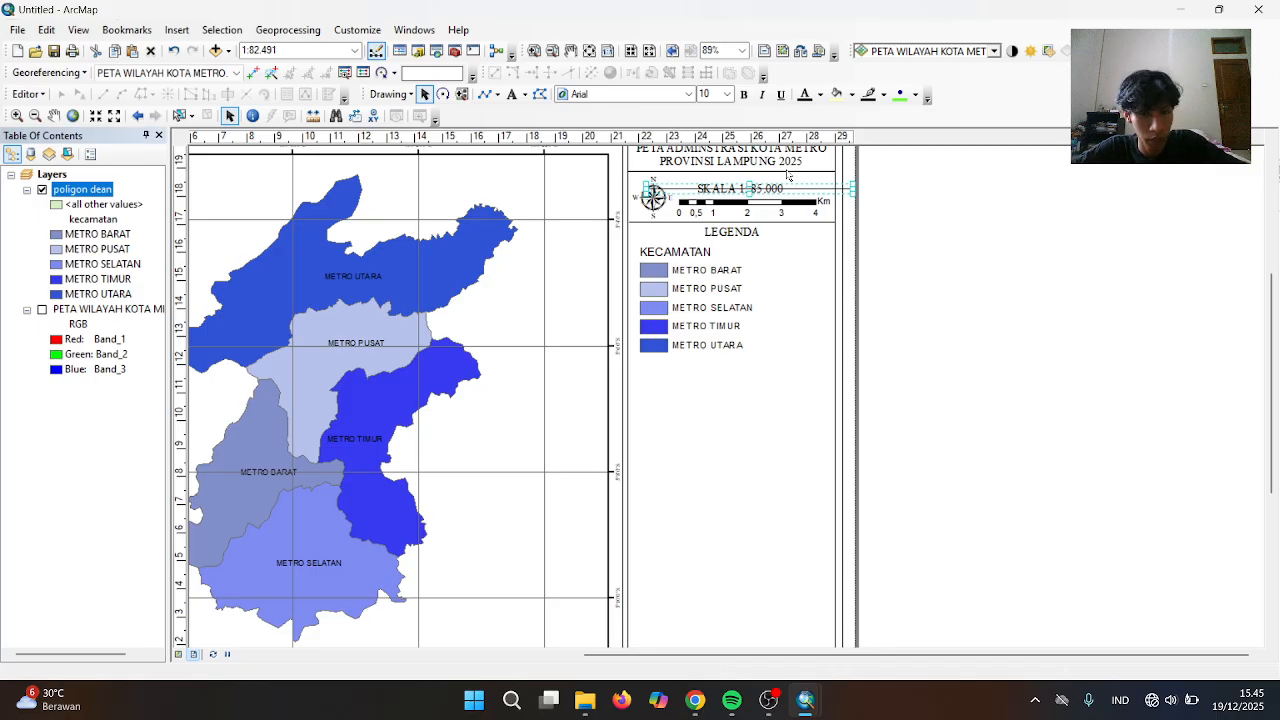
key(Tab)
key(Tab)
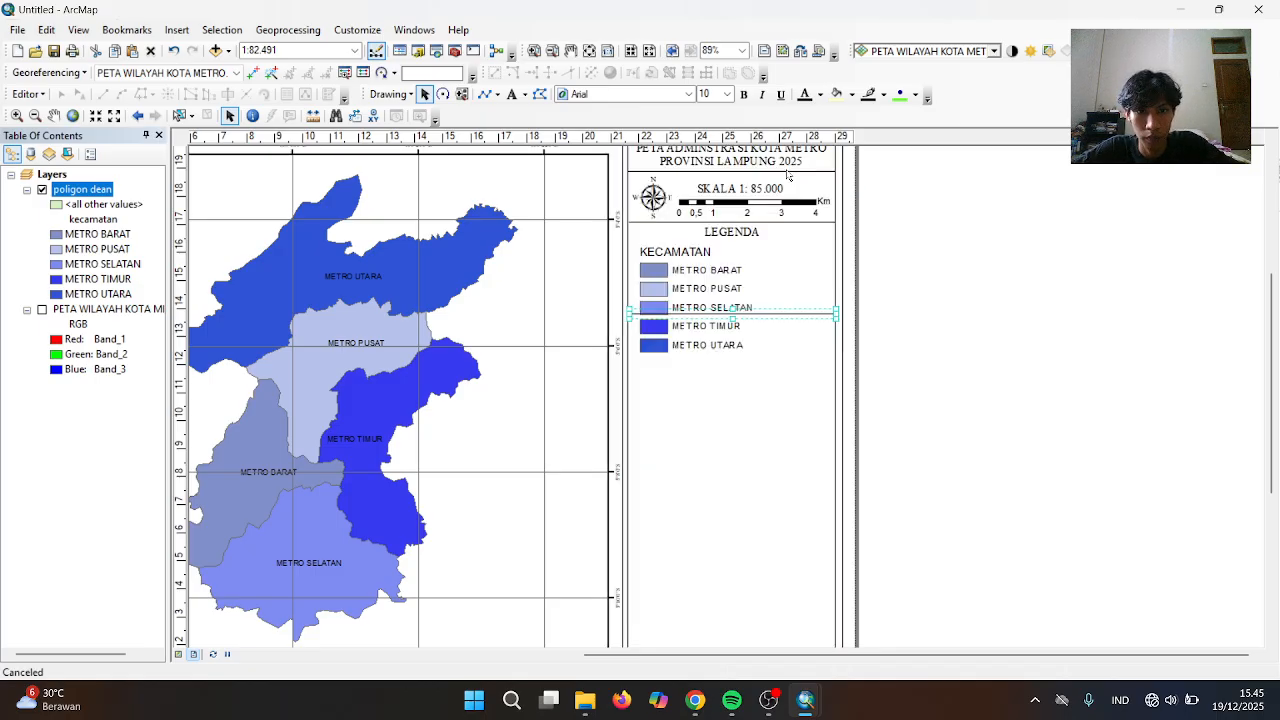
key(Down)
key(Down)
key(Down)
key(Down)
key(Down)
key(Down)
key(Down)
key(Down)
key(Down)
key(Down)
key(Down)
key(Down)
key(Down)
key(Down)
key(Down)
key(Down)
key(Down)
key(Down)
key(Down)
key(Down)
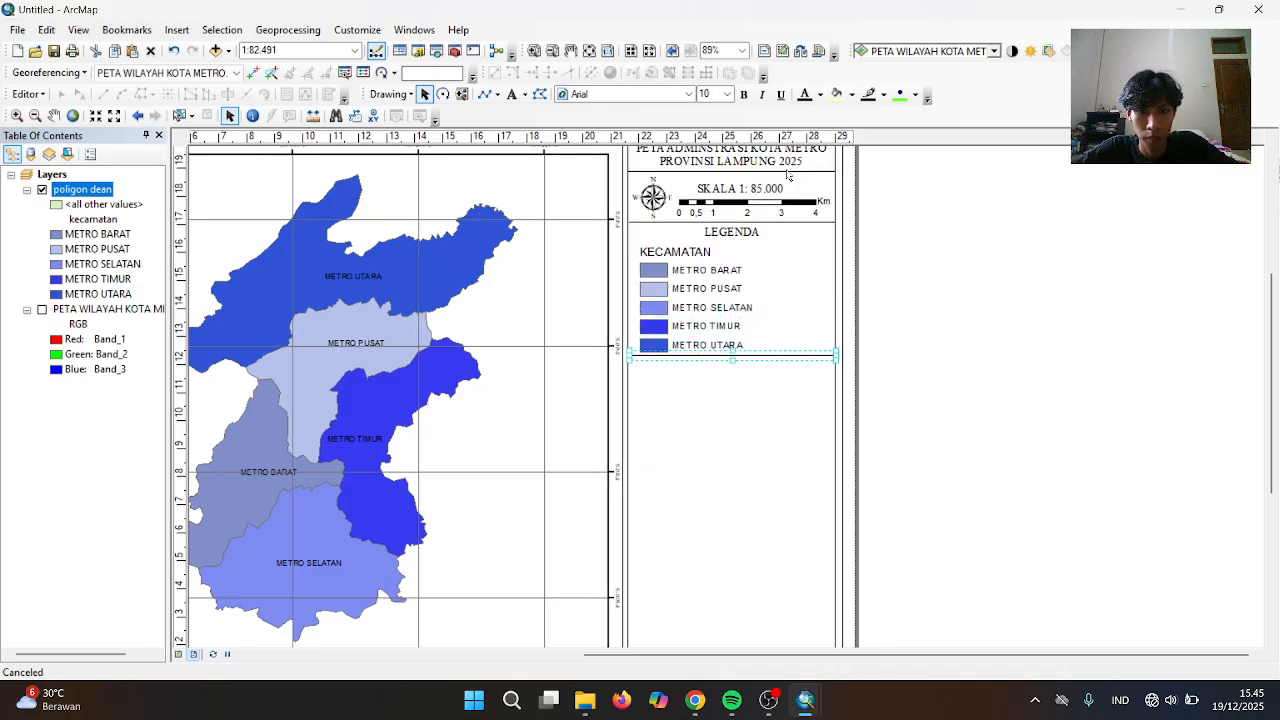
key(Up)
key(Up)
key(Up)
key(Up)
key(Up)
key(Up)
key(Up)
key(Up)
key(Up)
key(Down)
key(Down)
key(Down)
key(Down)
key(Down)
key(Down)
key(Down)
key(Down)
key(Down)
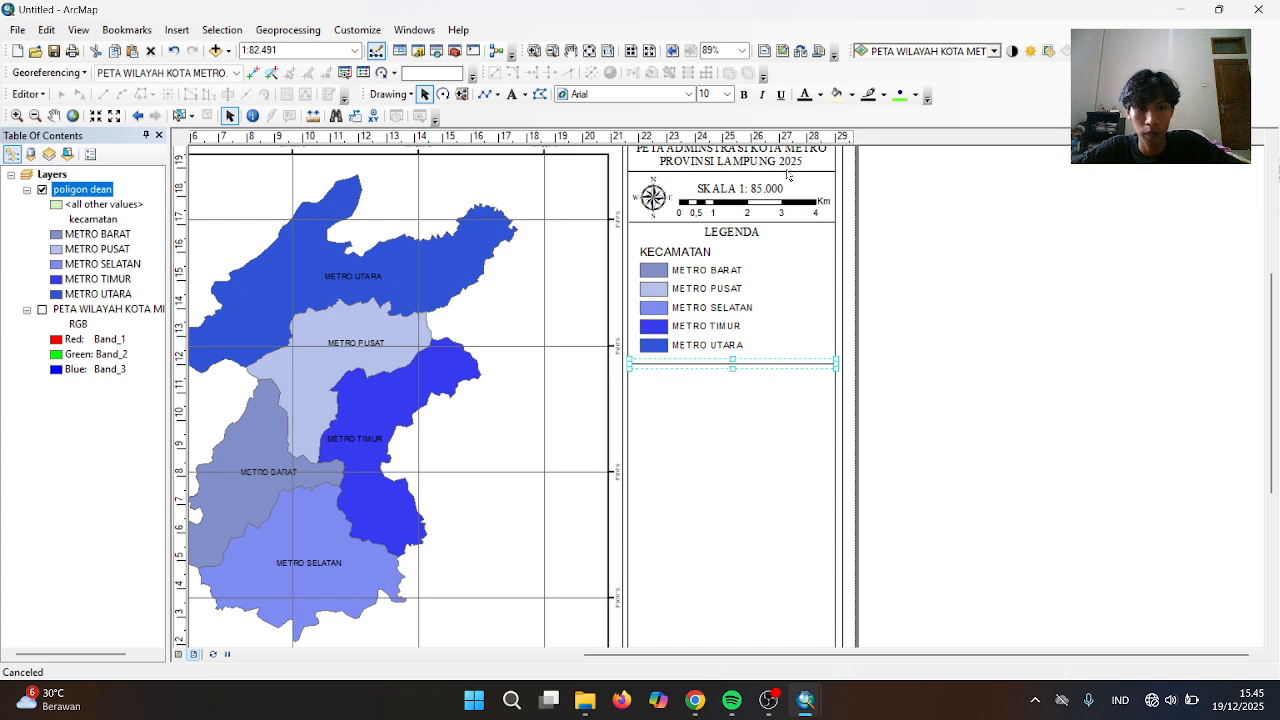
click(906, 304)
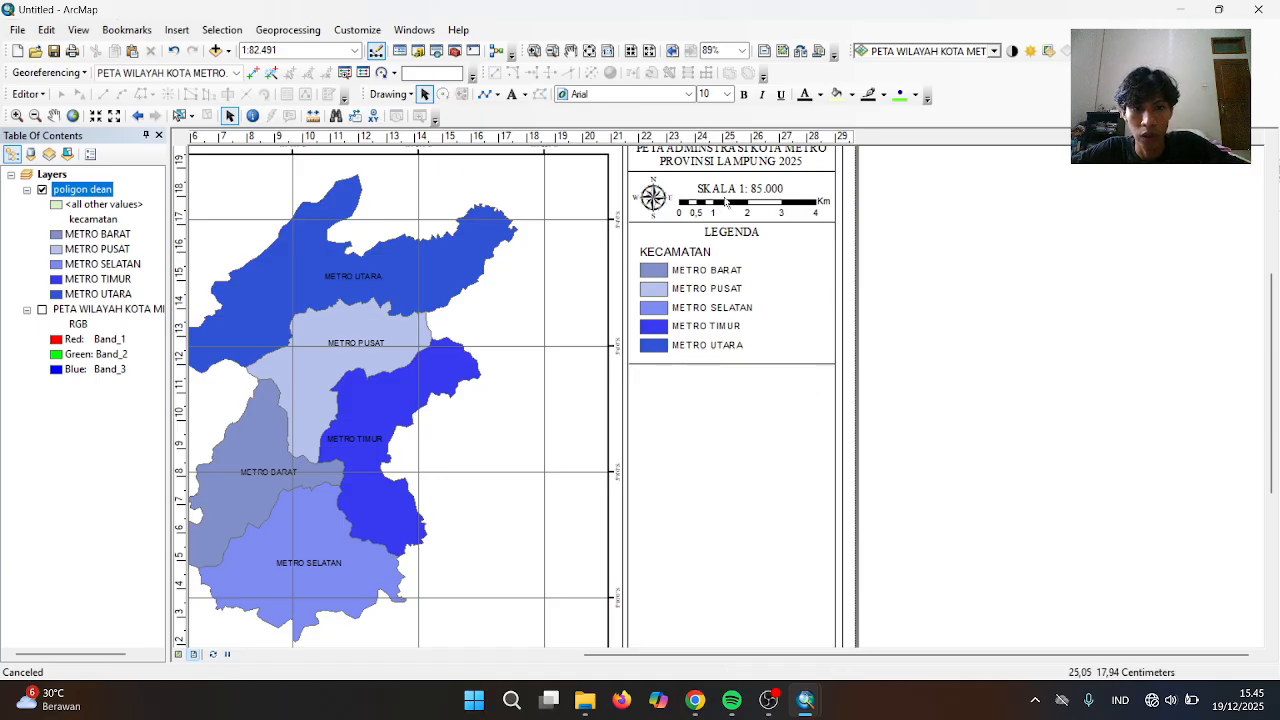
Duplicate the LEGENDA heading, centre it below the legend box, and retype it as INSERT PETA
click(736, 231)
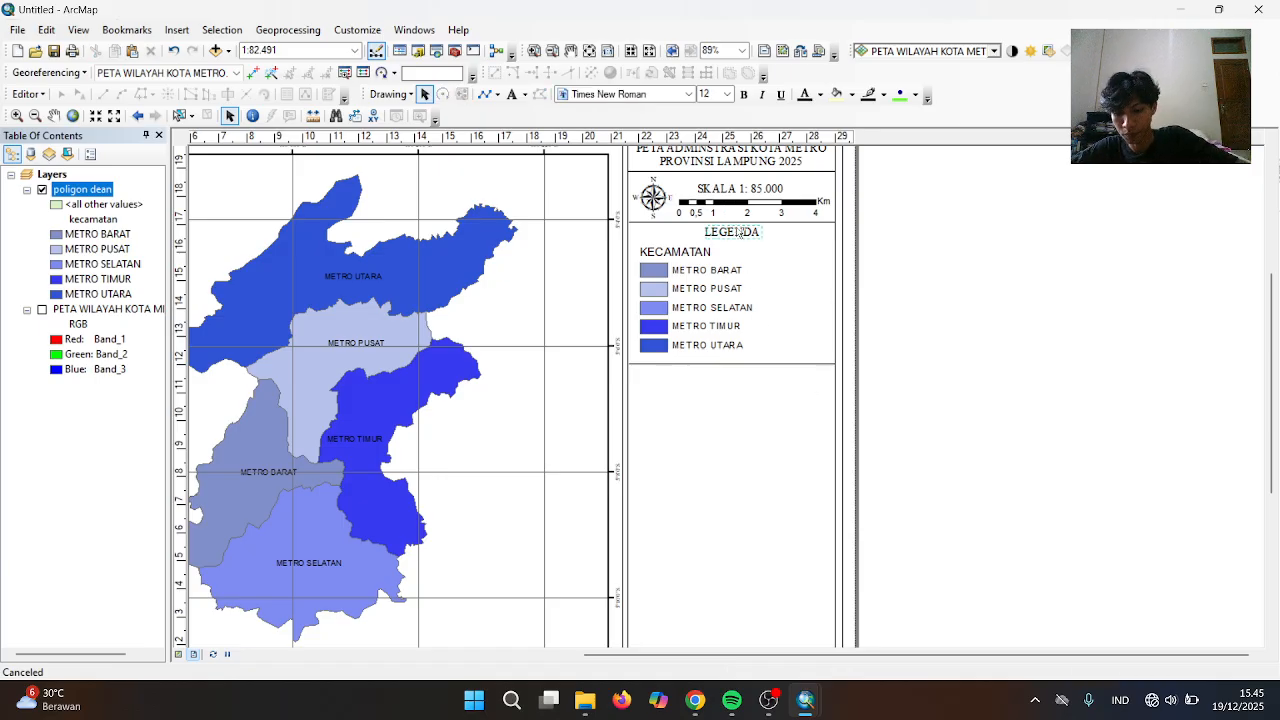
key(ctrl+v)
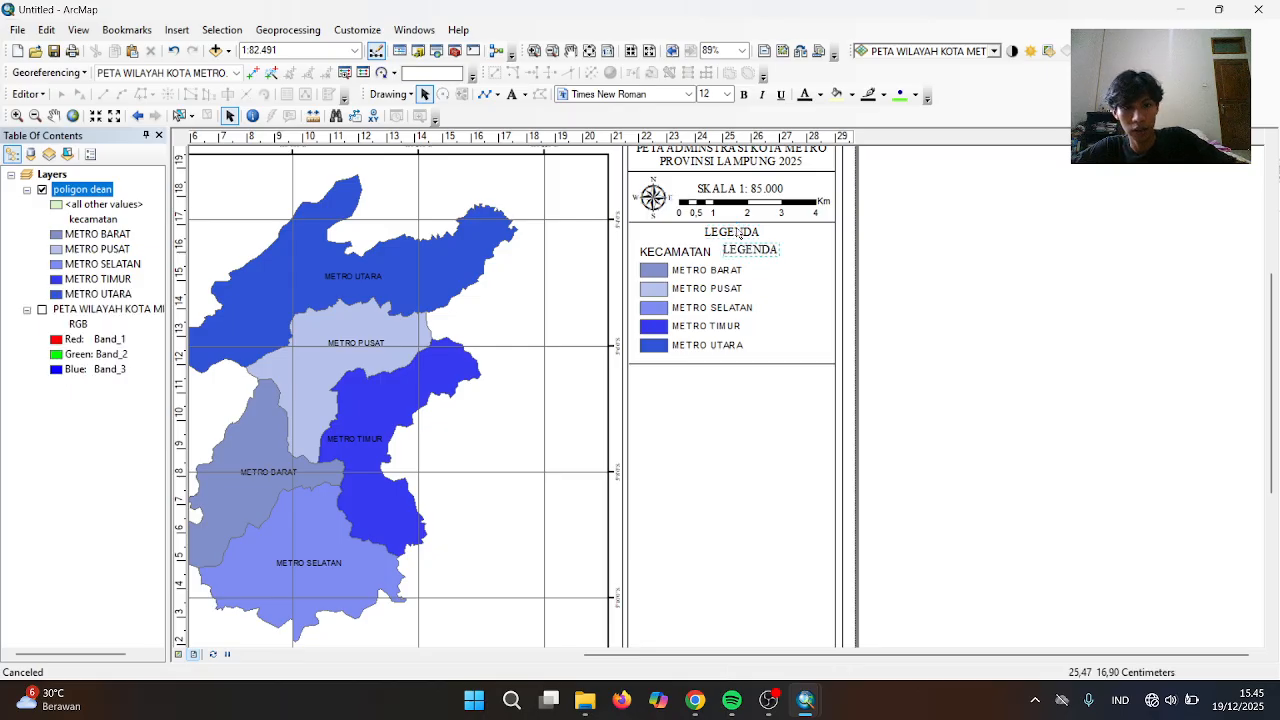
key(Left)
key(Left)
key(Left)
key(Down)
key(Down)
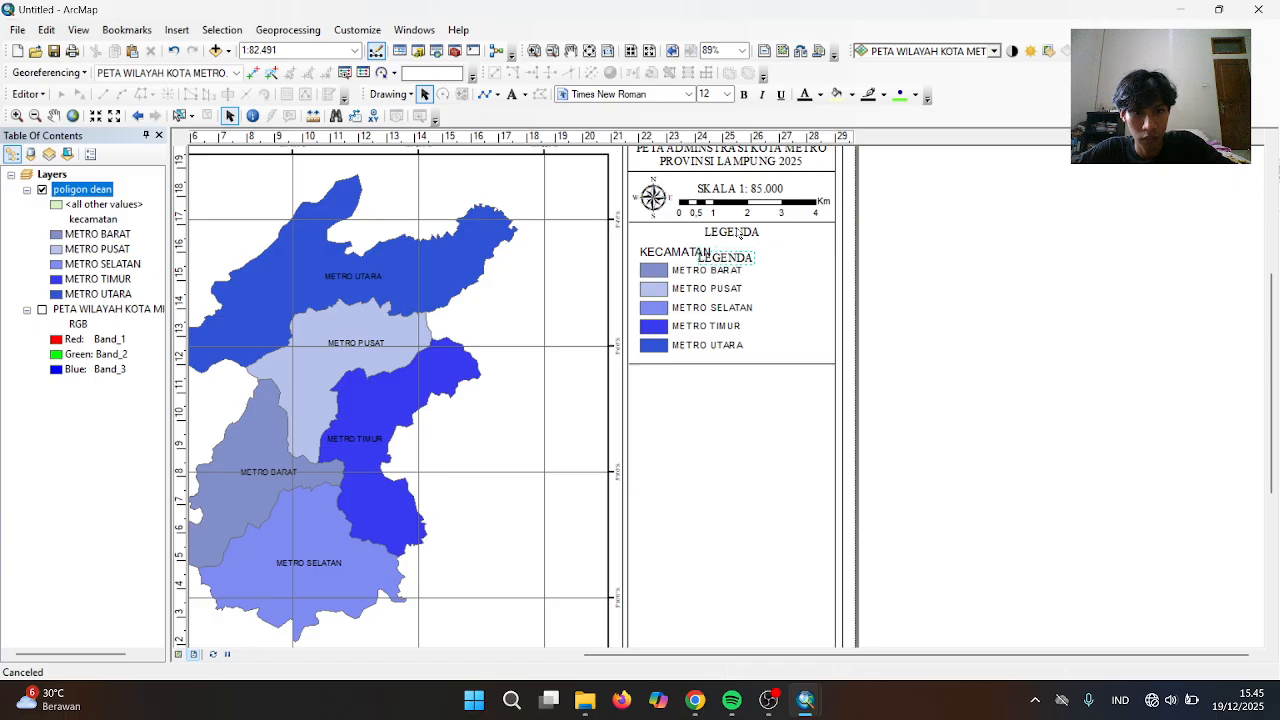
key(Down)
key(Down)
key(Down)
key(Down)
key(Down)
key(Down)
key(Down)
key(Down)
key(Down)
key(Down)
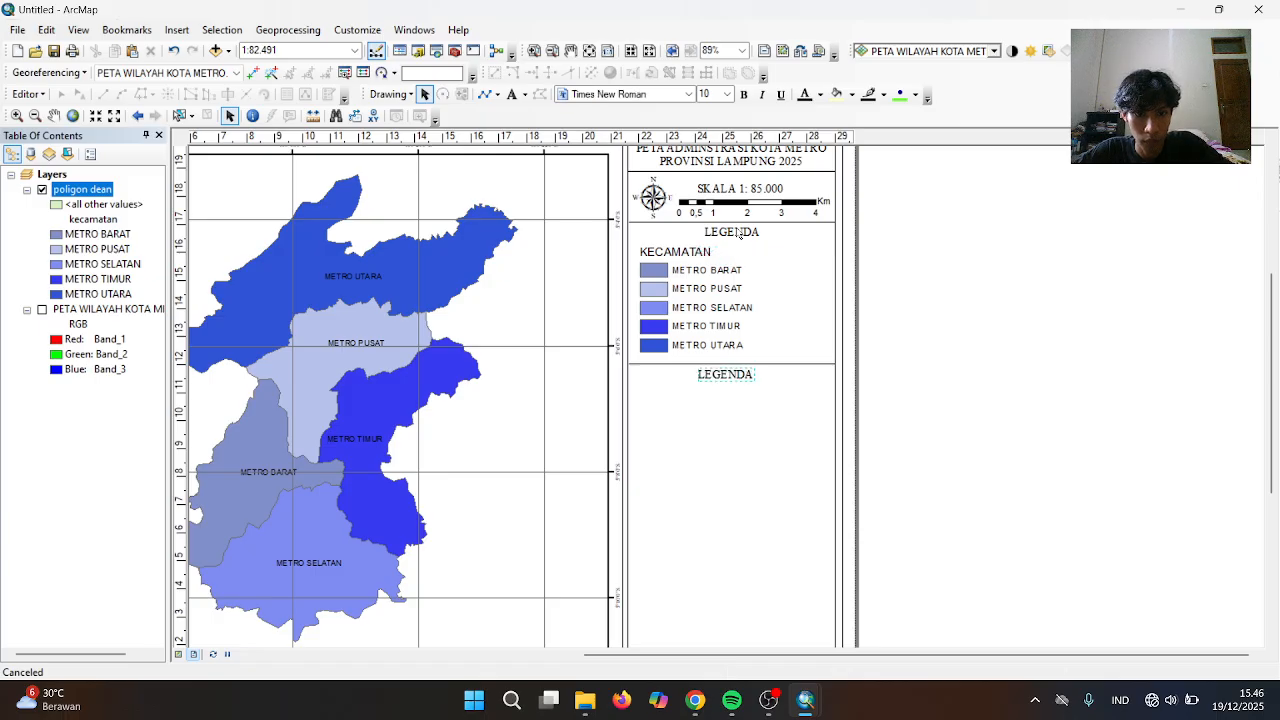
key(Right)
key(Right)
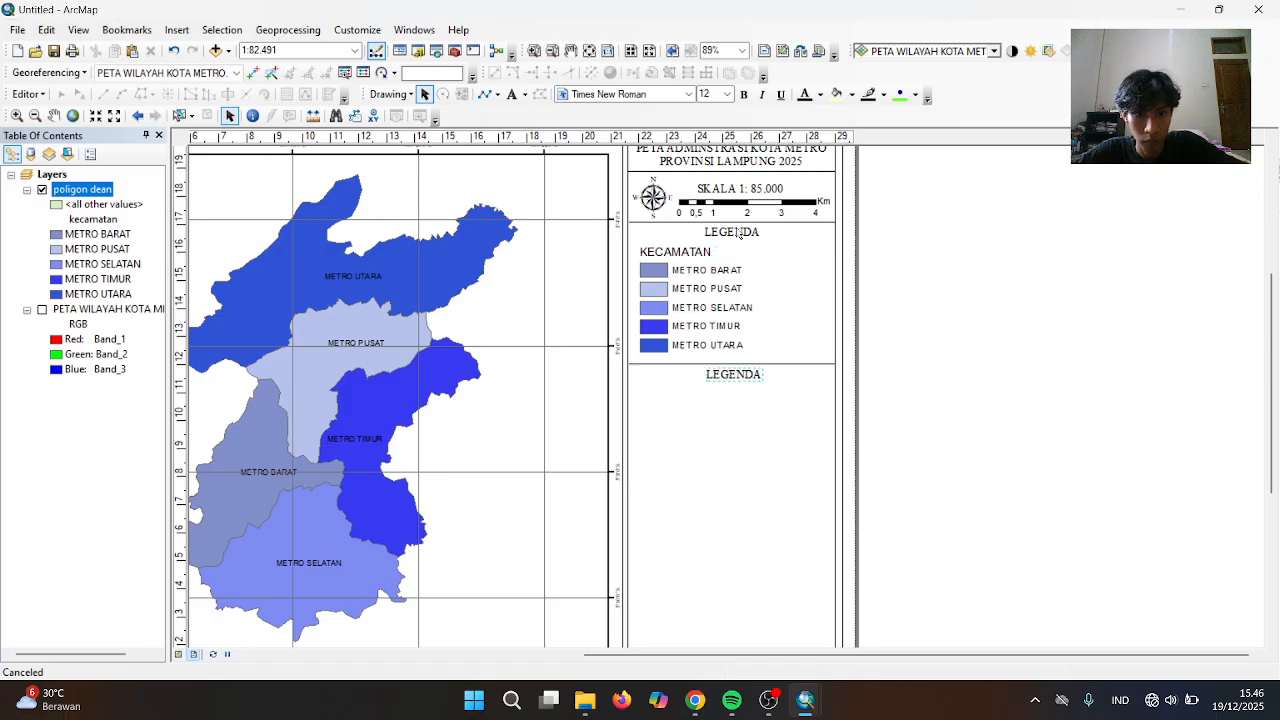
double_click(750, 375)
key(BackSpace)
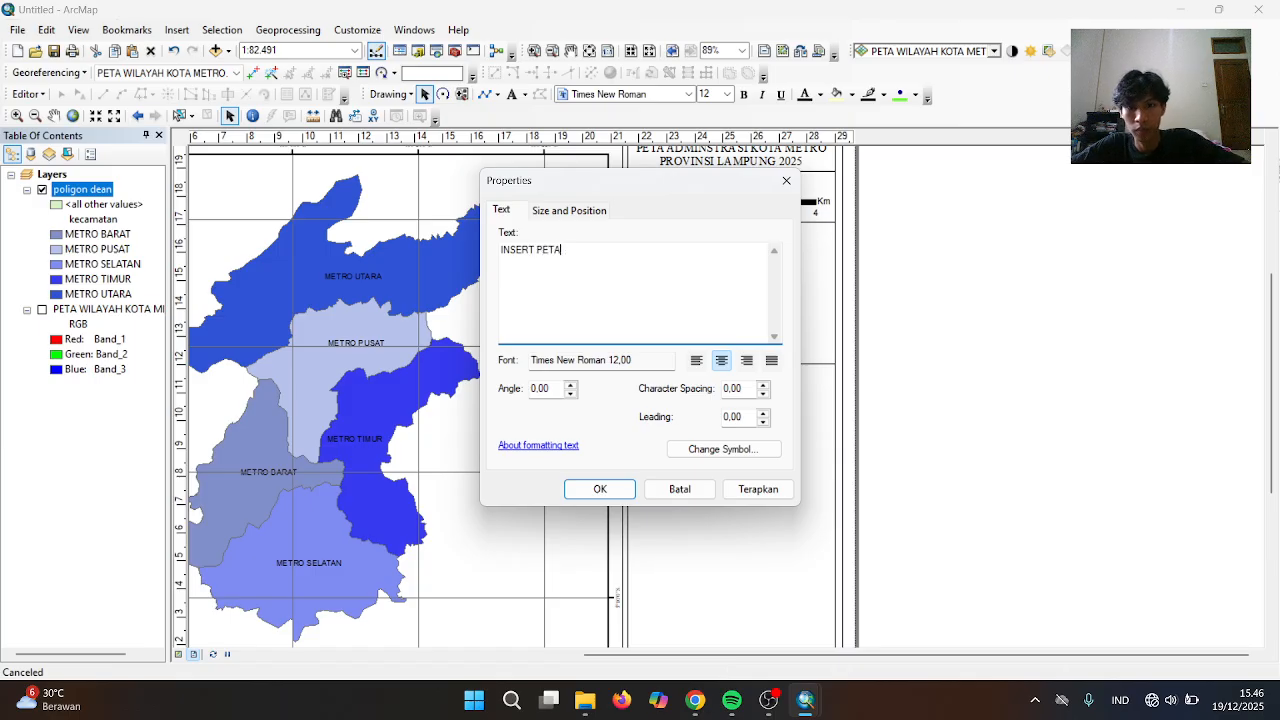
click(600, 489)
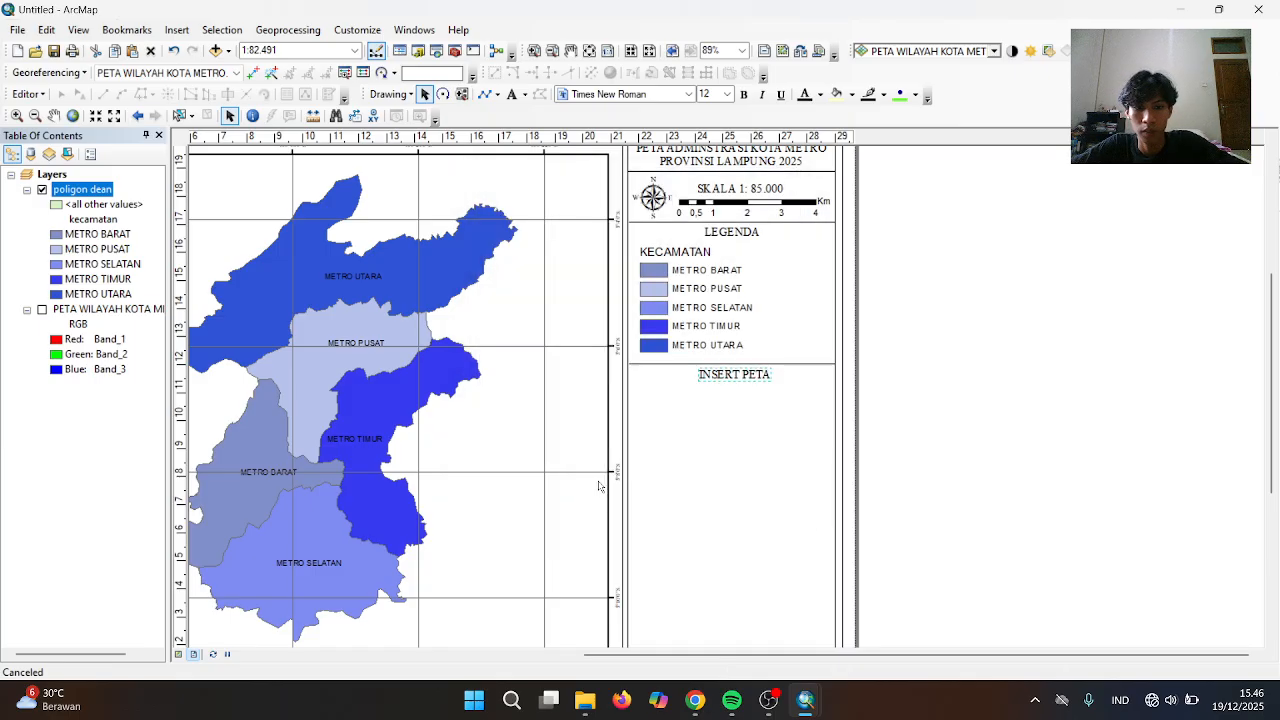
click(695, 442)
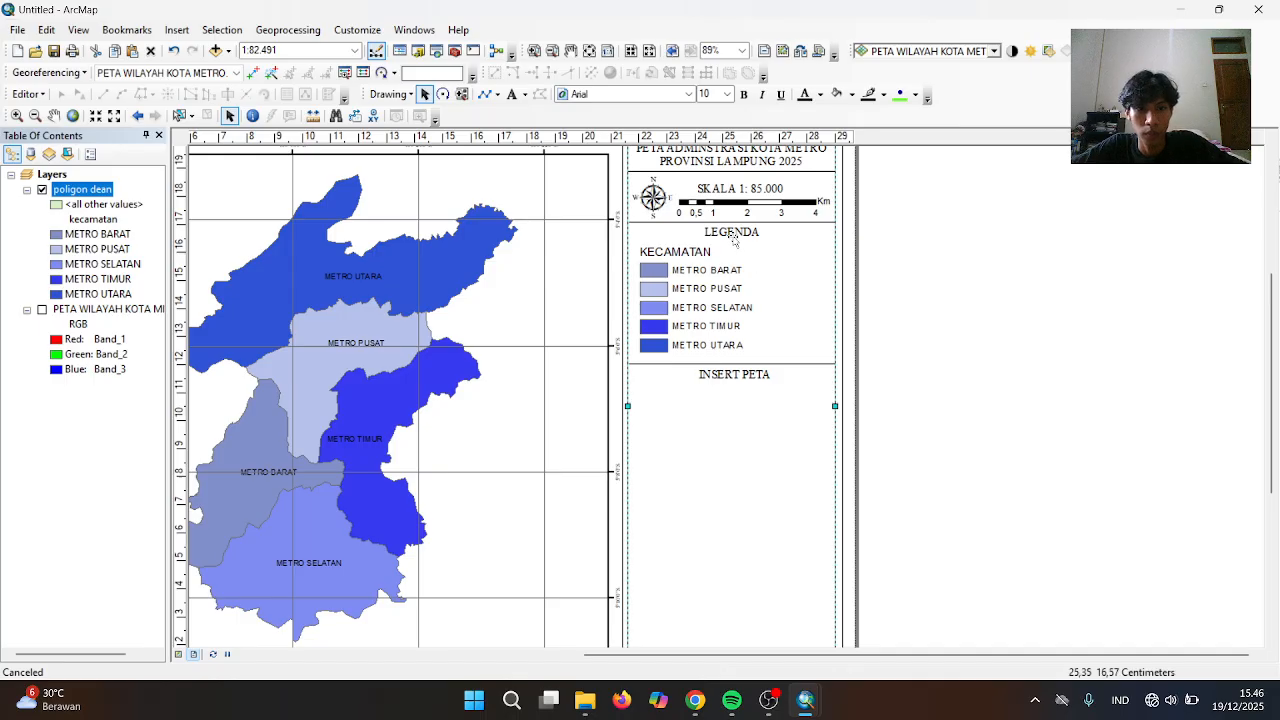
Insert a new data frame and resize it to fit beneath the INSERT PETA heading
click(177, 30)
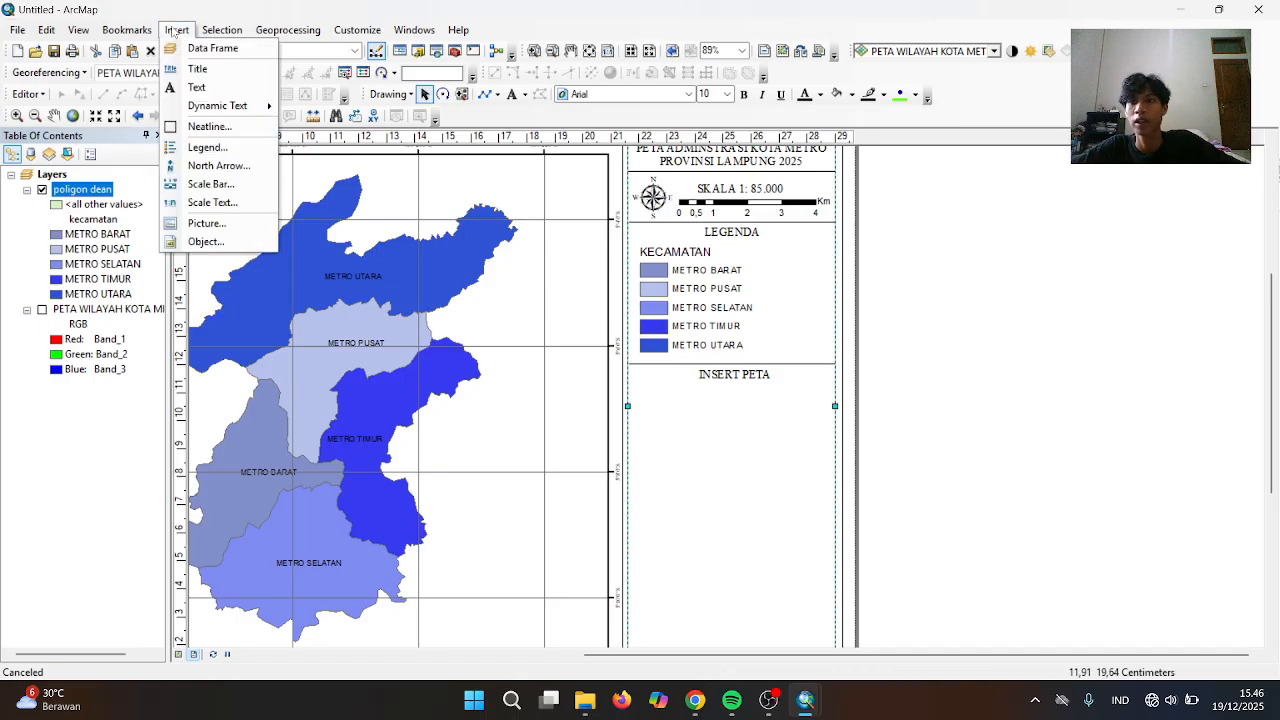
click(205, 48)
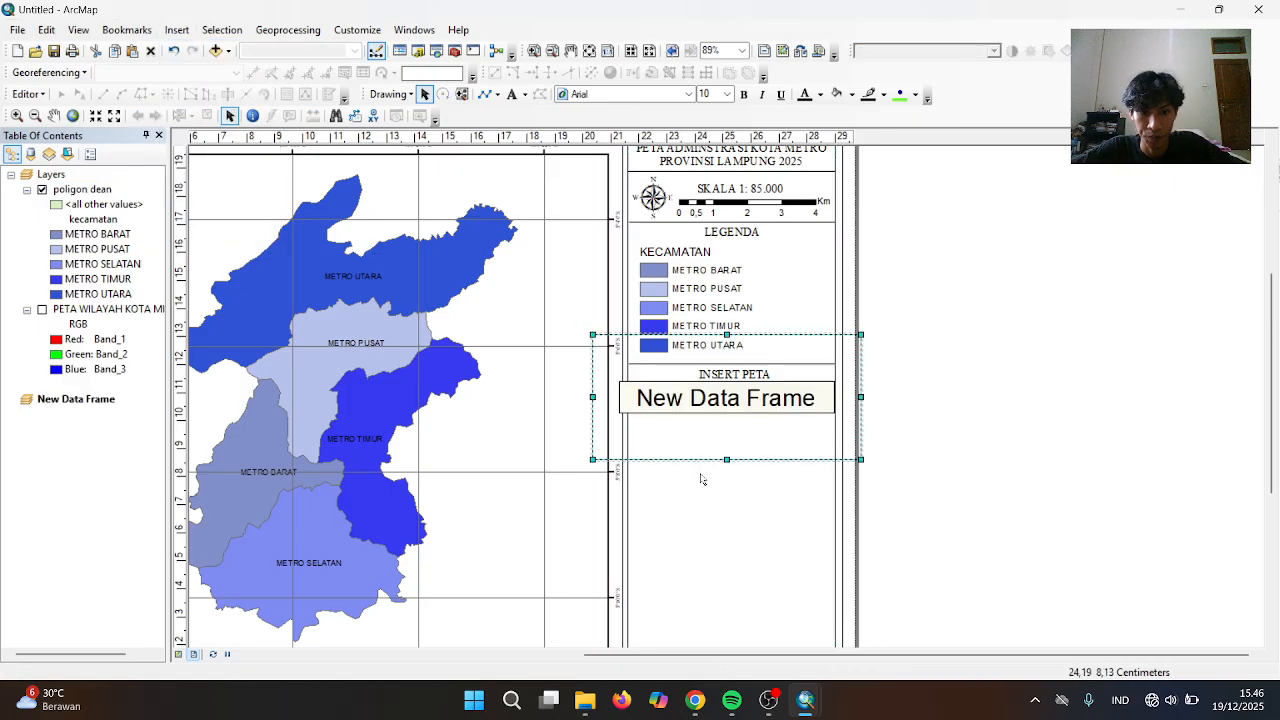
drag(749, 368, 753, 413)
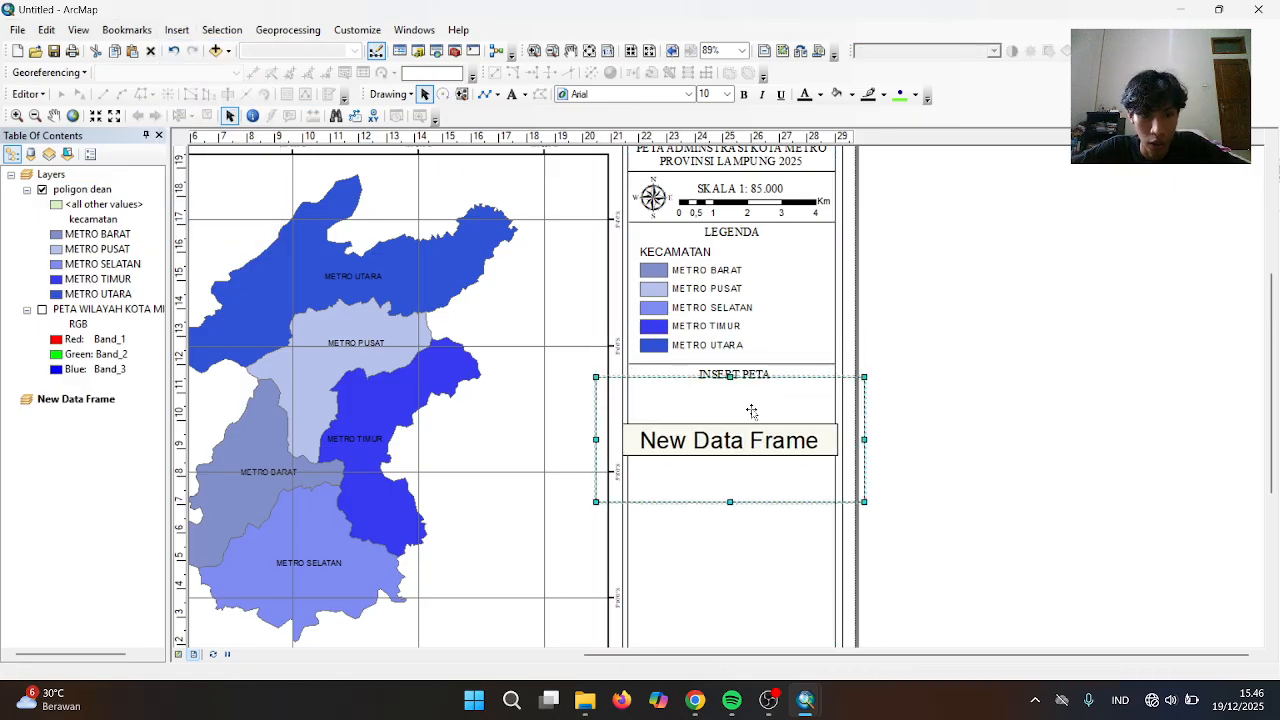
drag(603, 440, 634, 440)
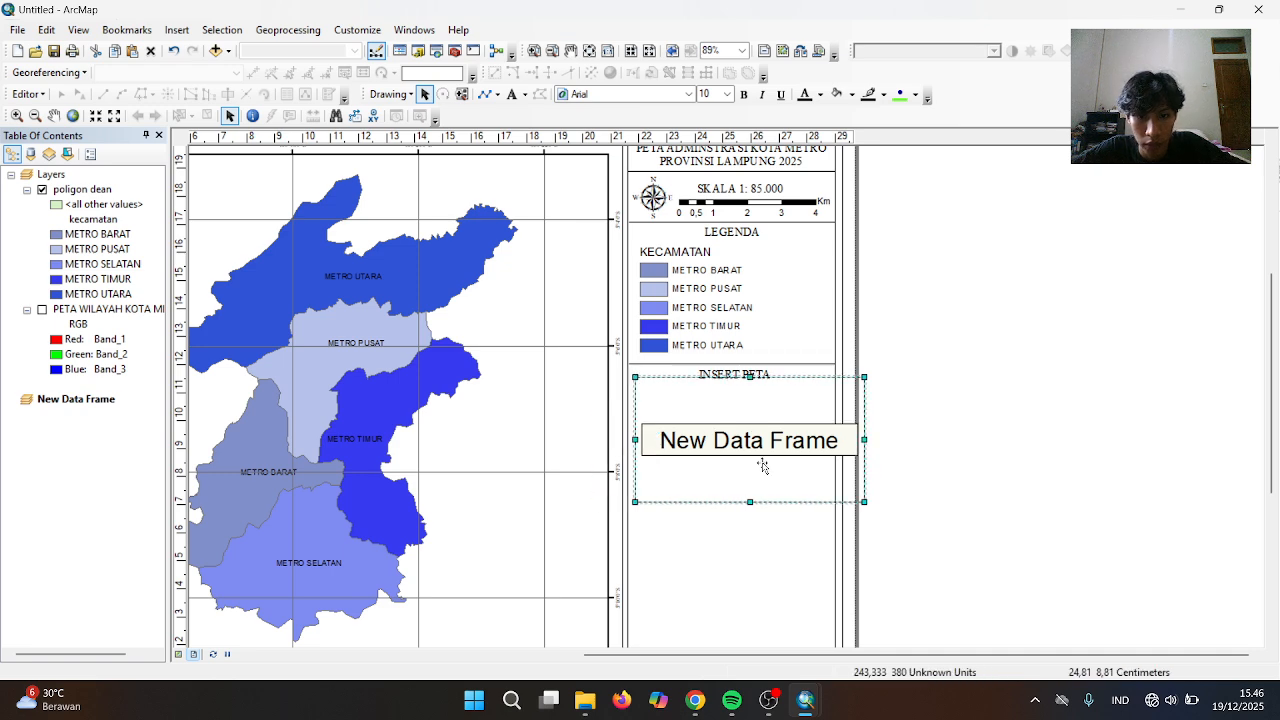
drag(866, 440, 831, 440)
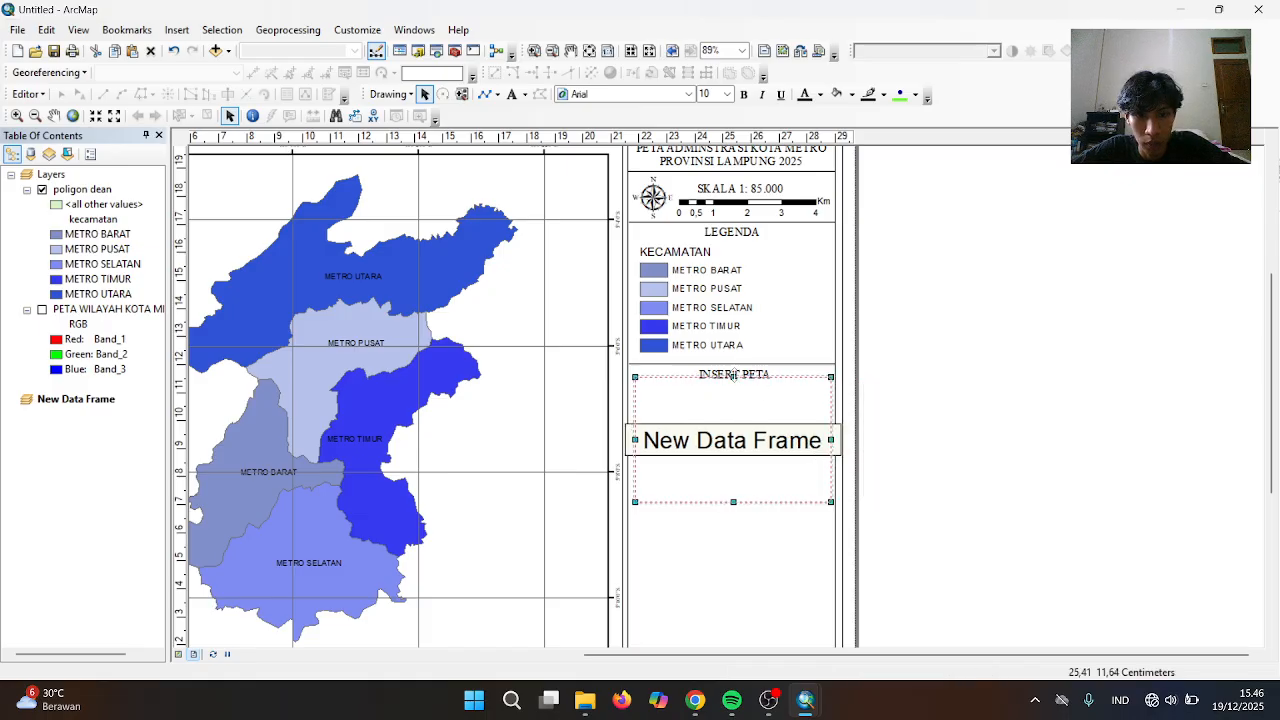
drag(736, 379, 736, 388)
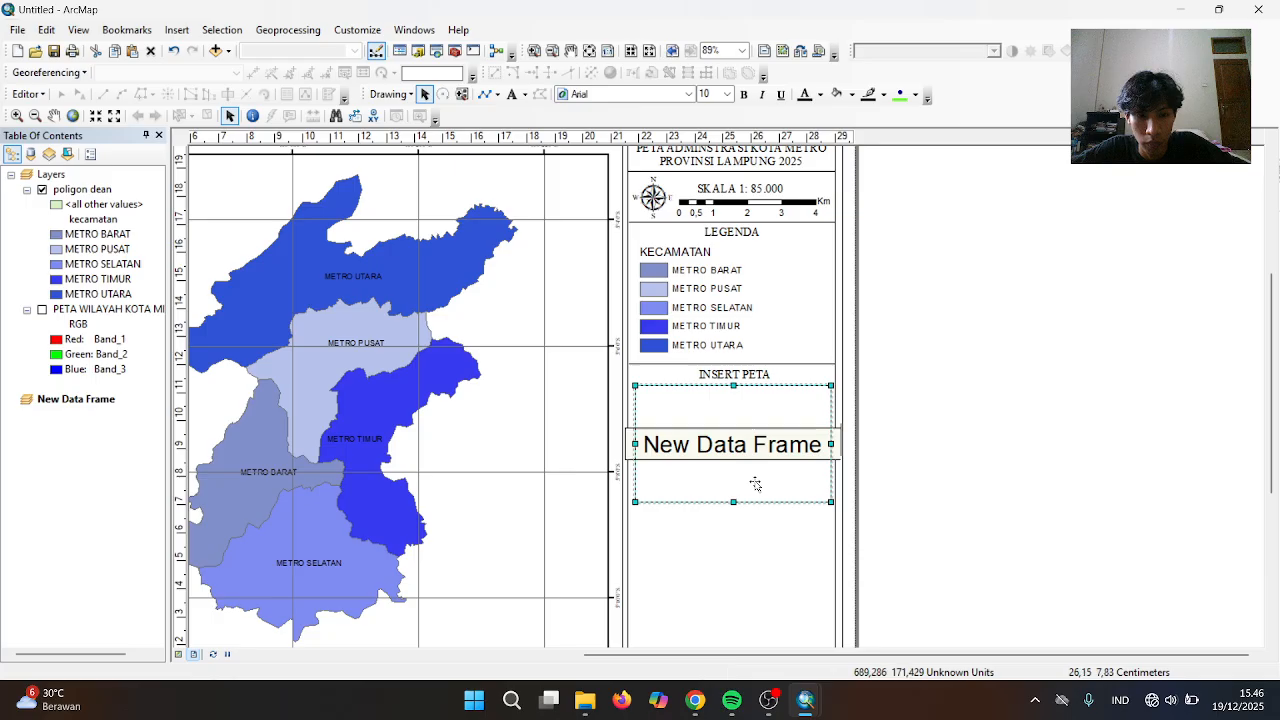
drag(734, 503, 734, 498)
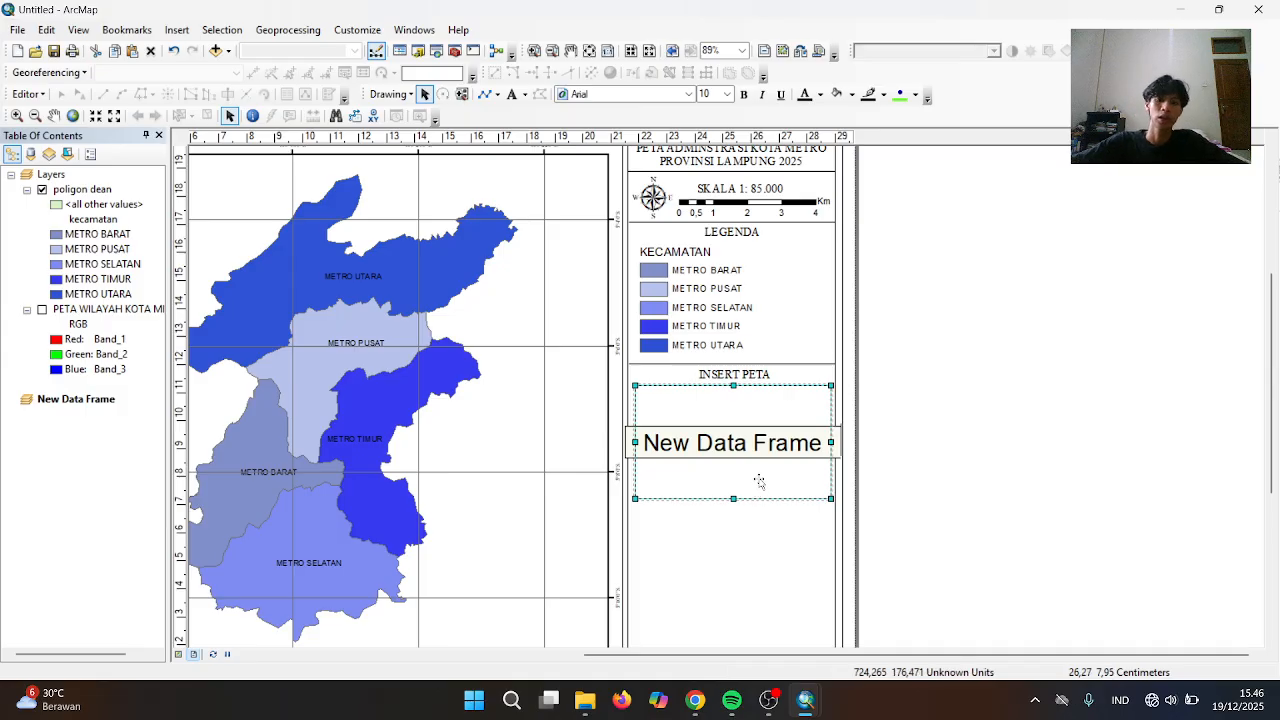
right_click(759, 482)
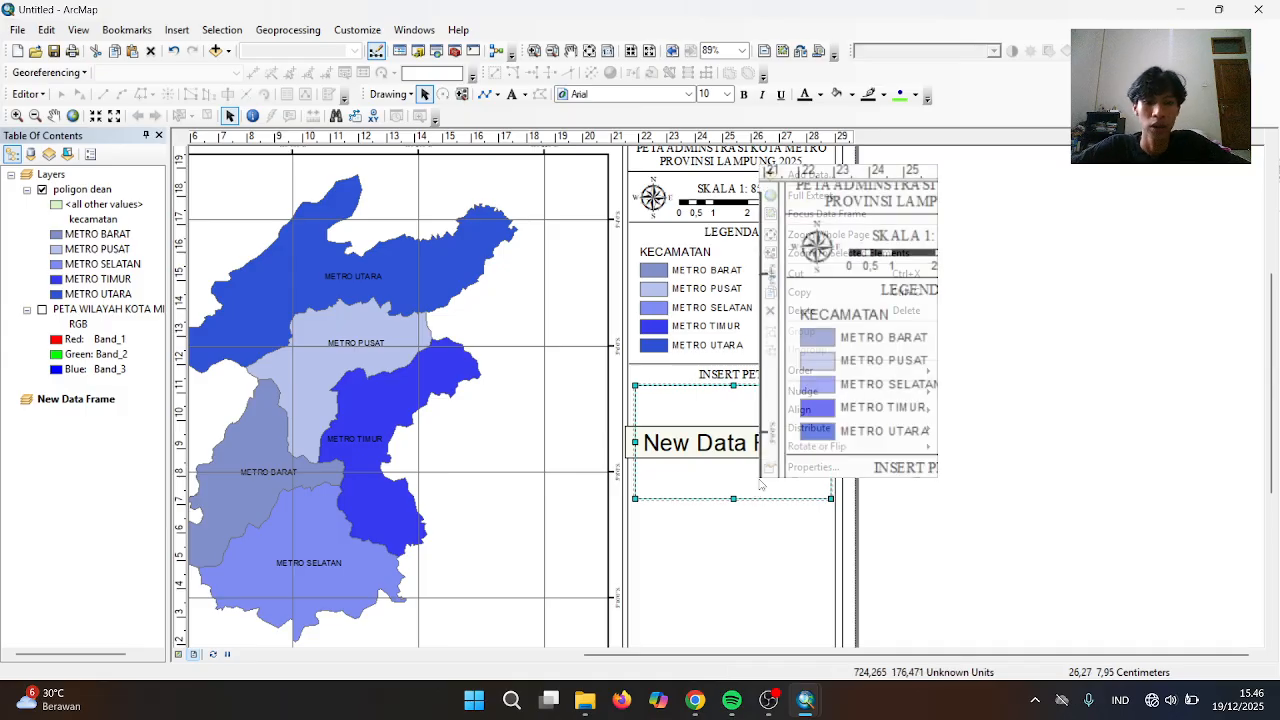
Add Desa Lampung.shp from the SHP DESA folder to the new data frame
click(828, 180)
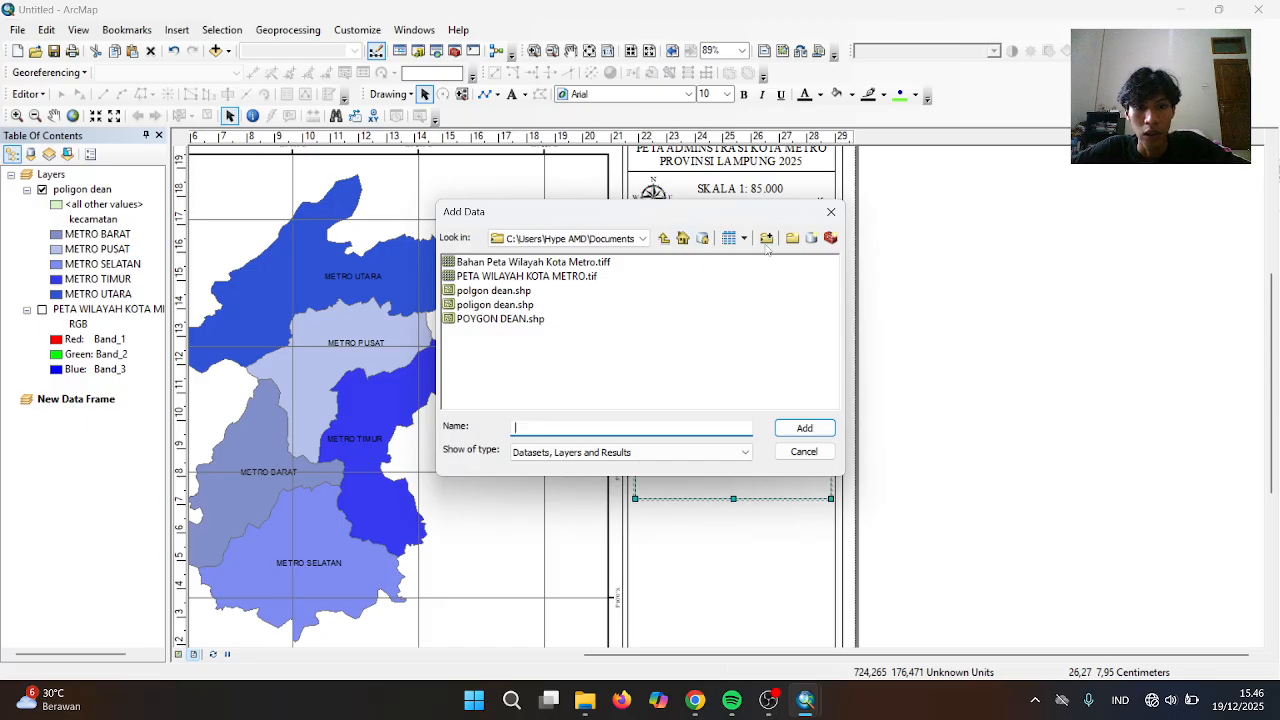
click(642, 238)
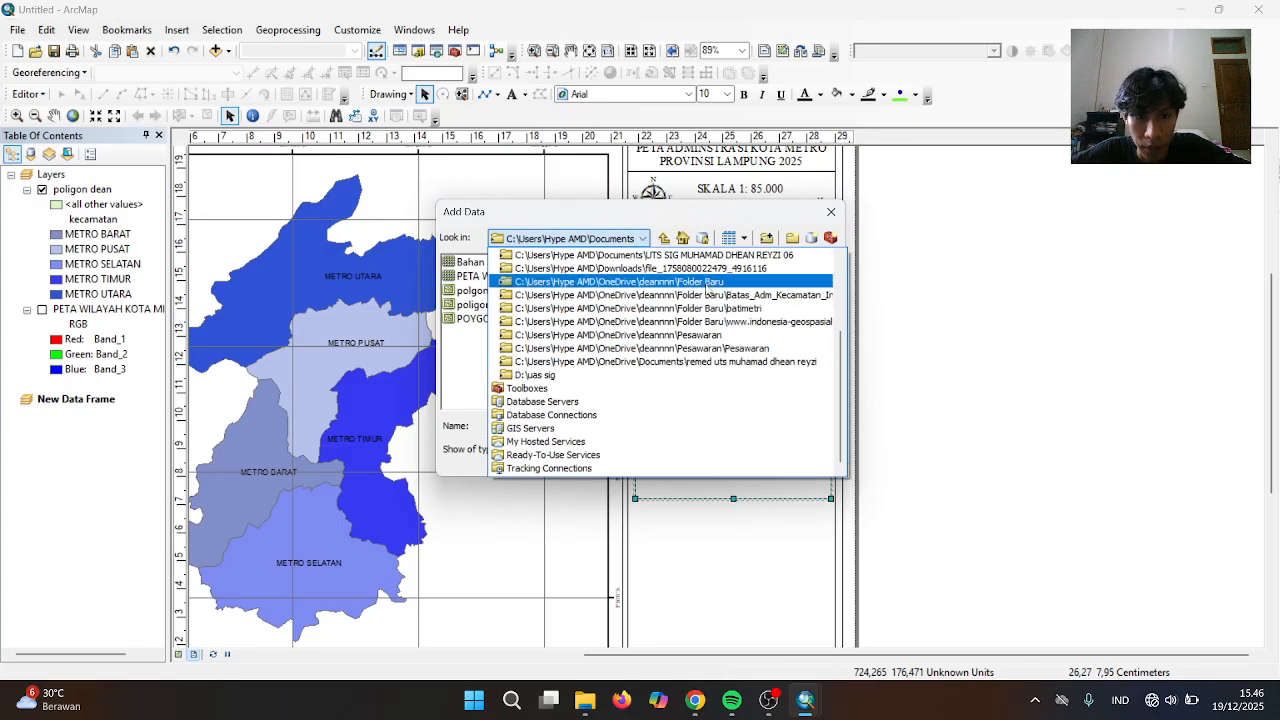
scroll(707, 287, up, 1)
scroll(707, 287, up, 2)
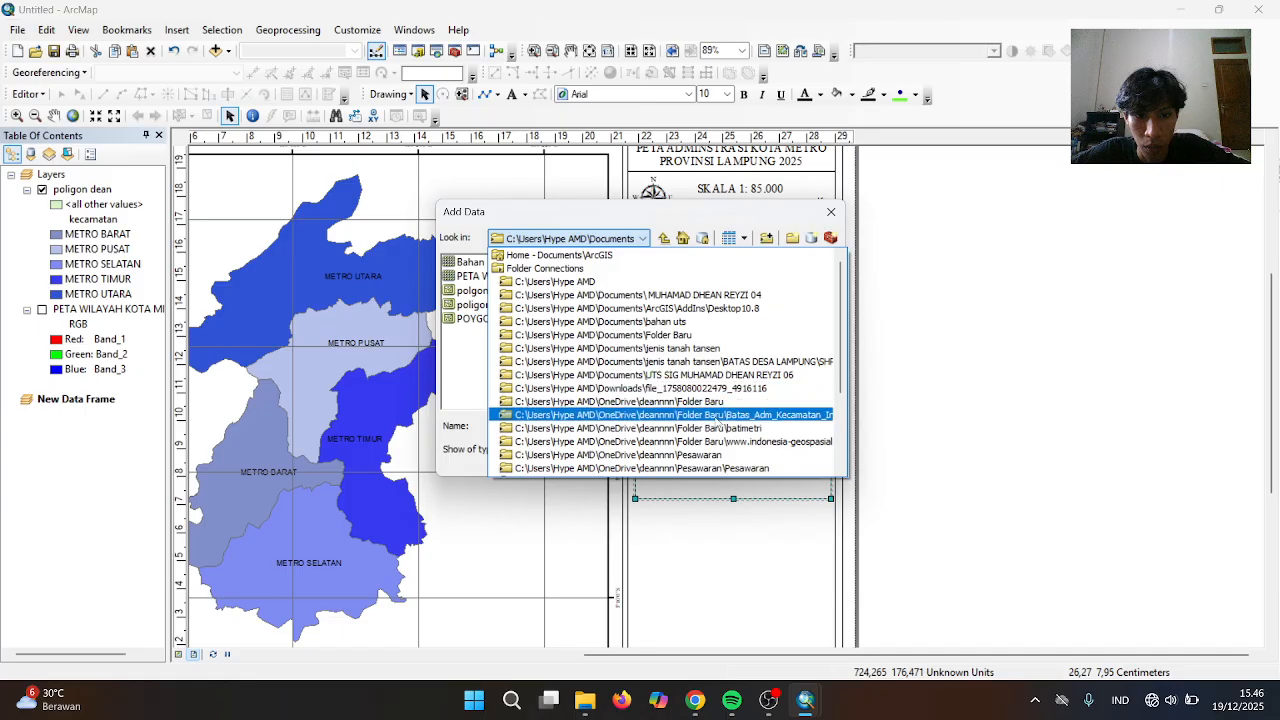
click(719, 423)
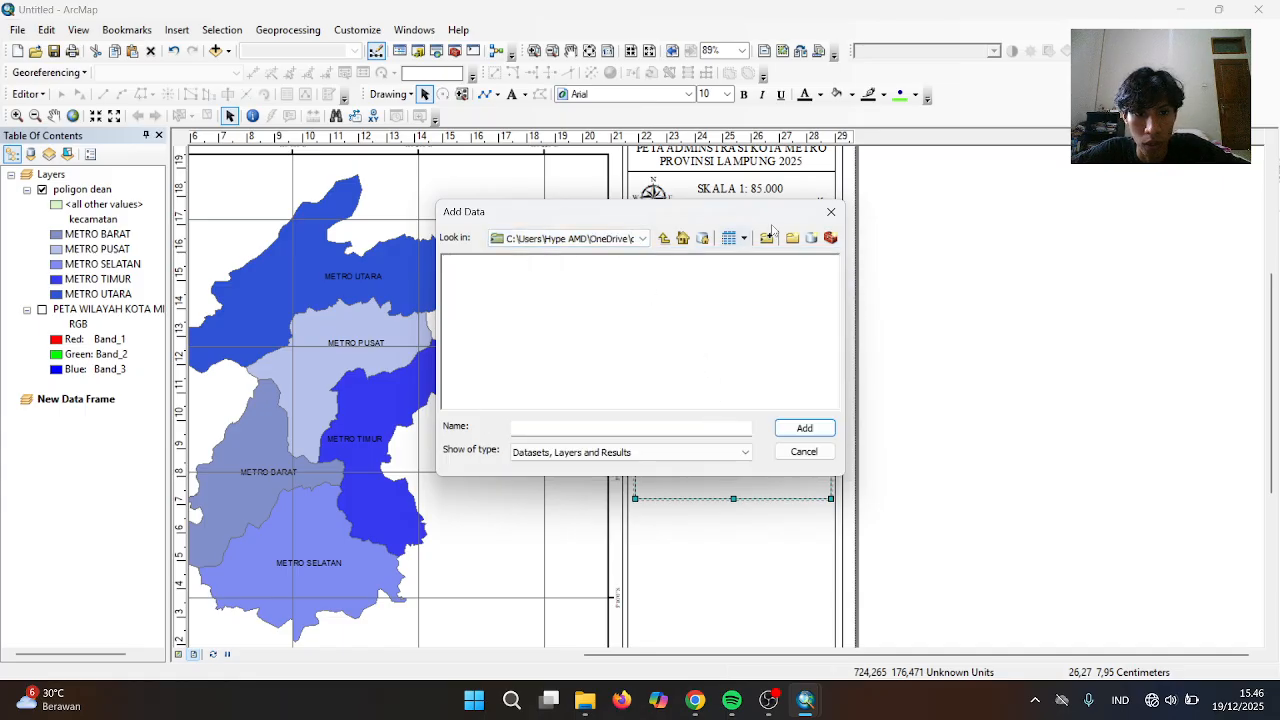
click(643, 238)
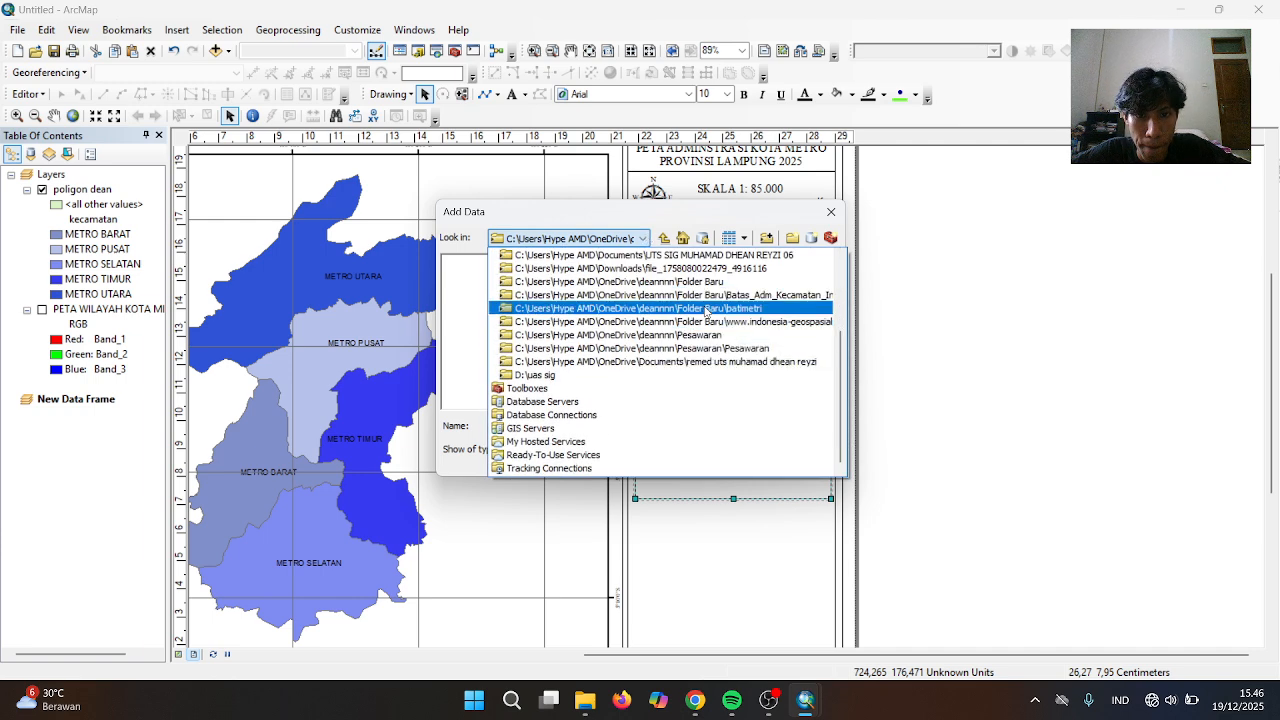
scroll(706, 311, up, 1)
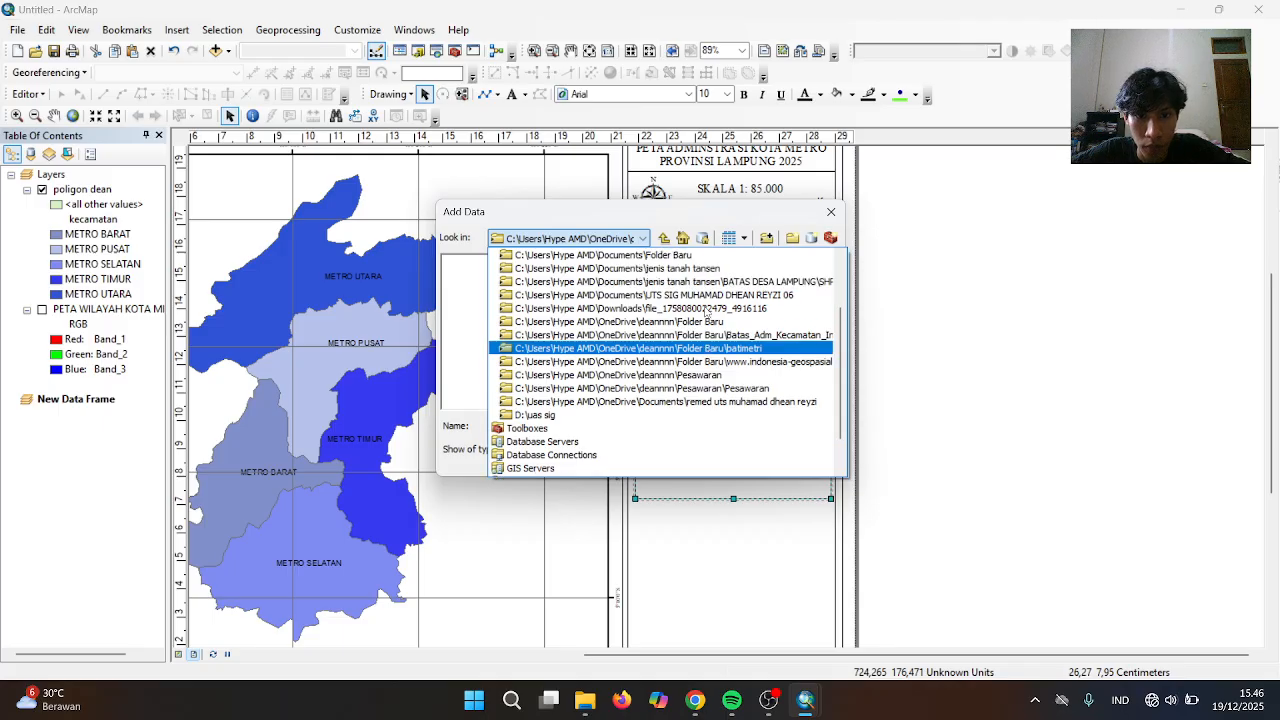
click(681, 270)
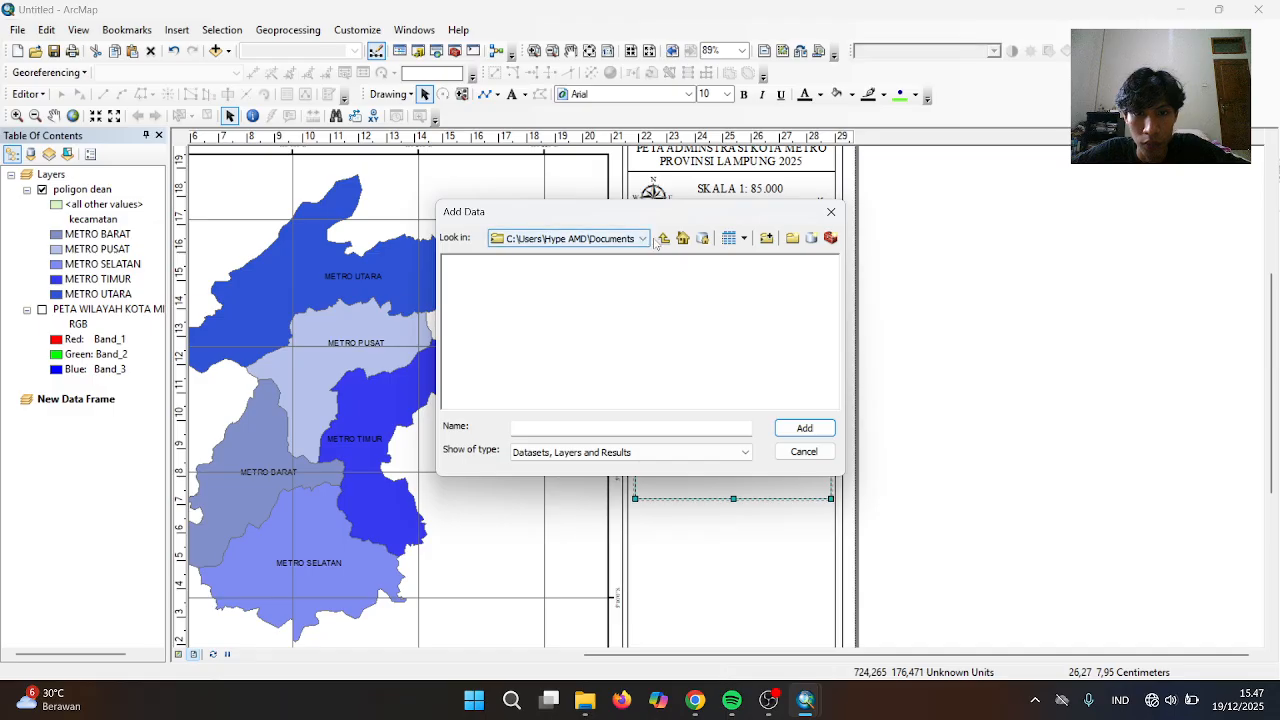
click(664, 239)
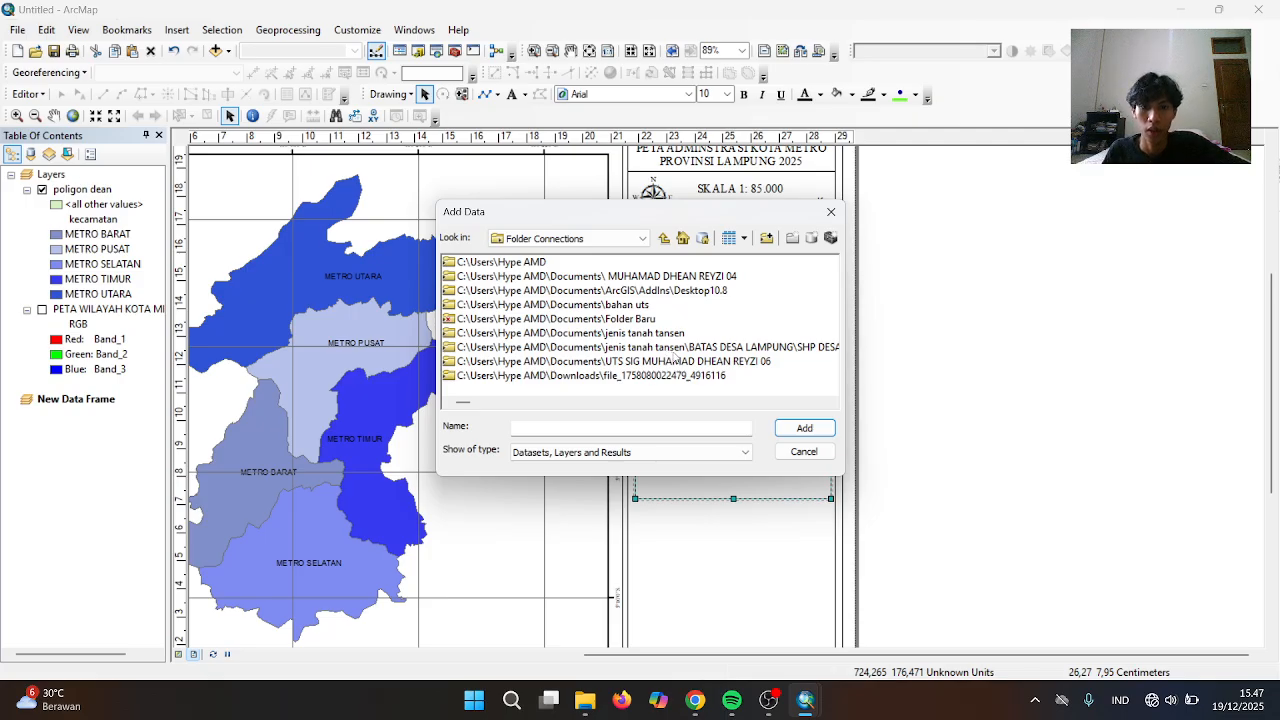
double_click(679, 347)
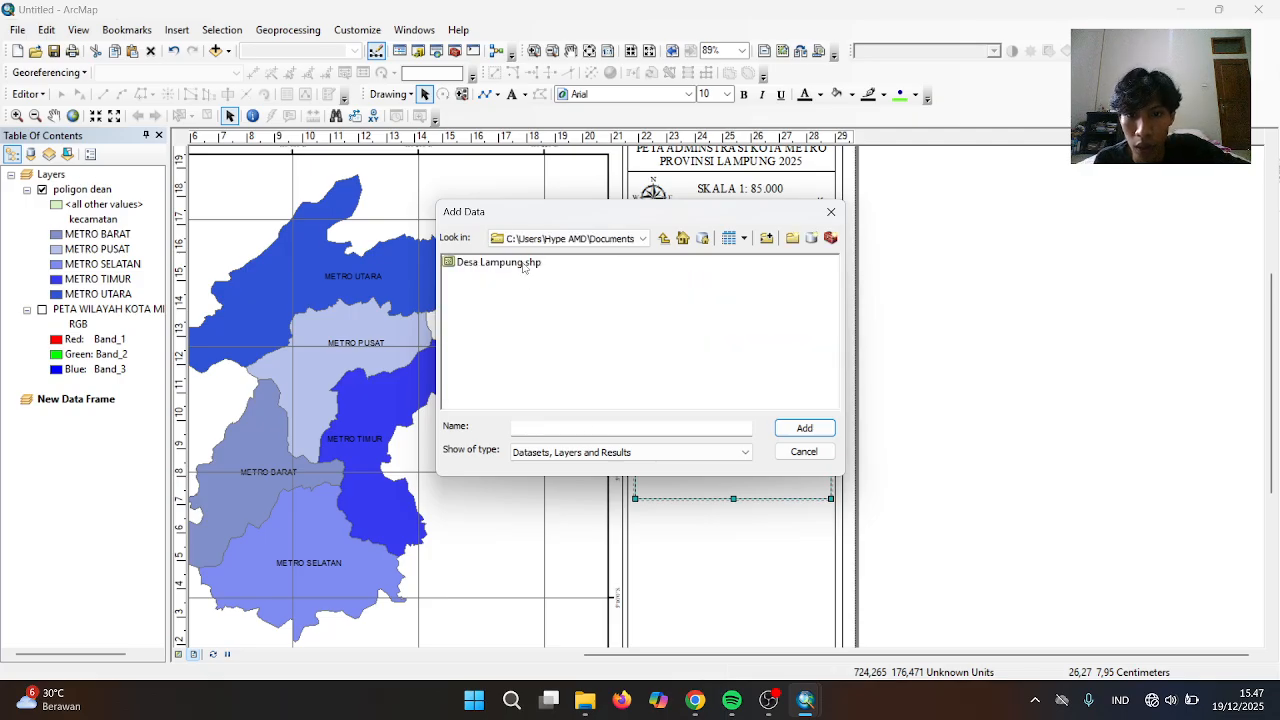
click(522, 264)
click(803, 428)
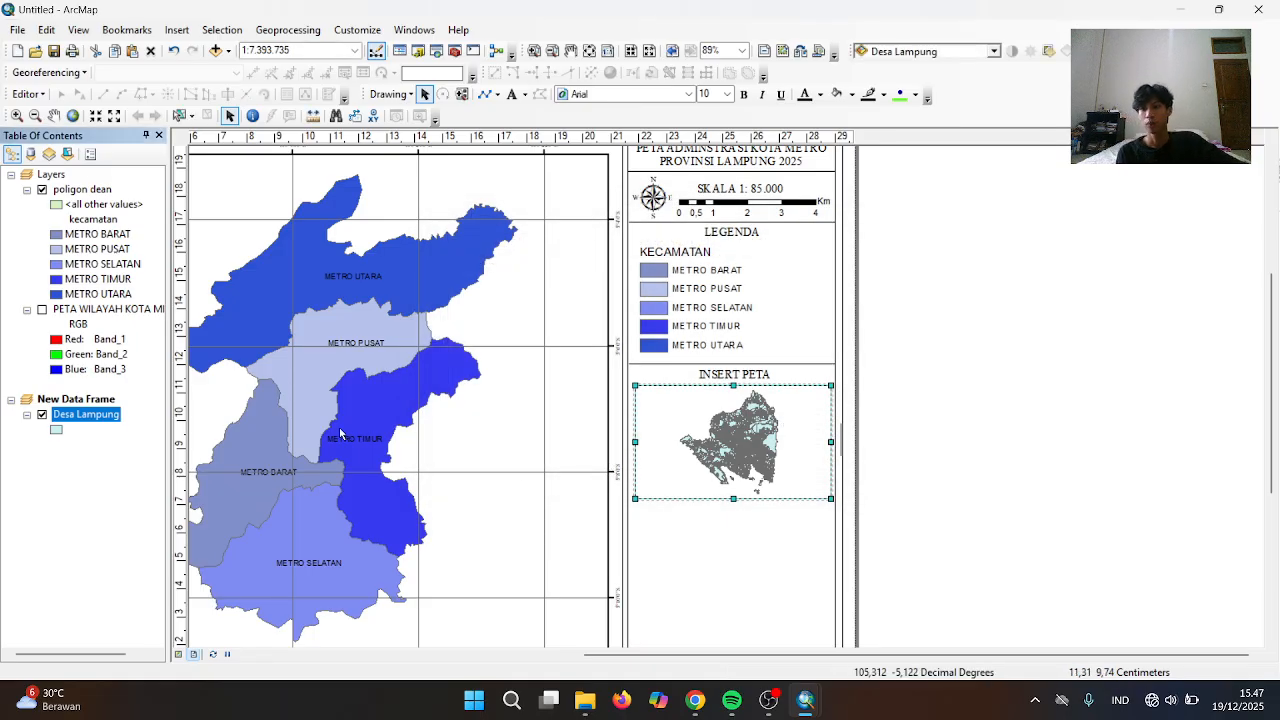
click(288, 30)
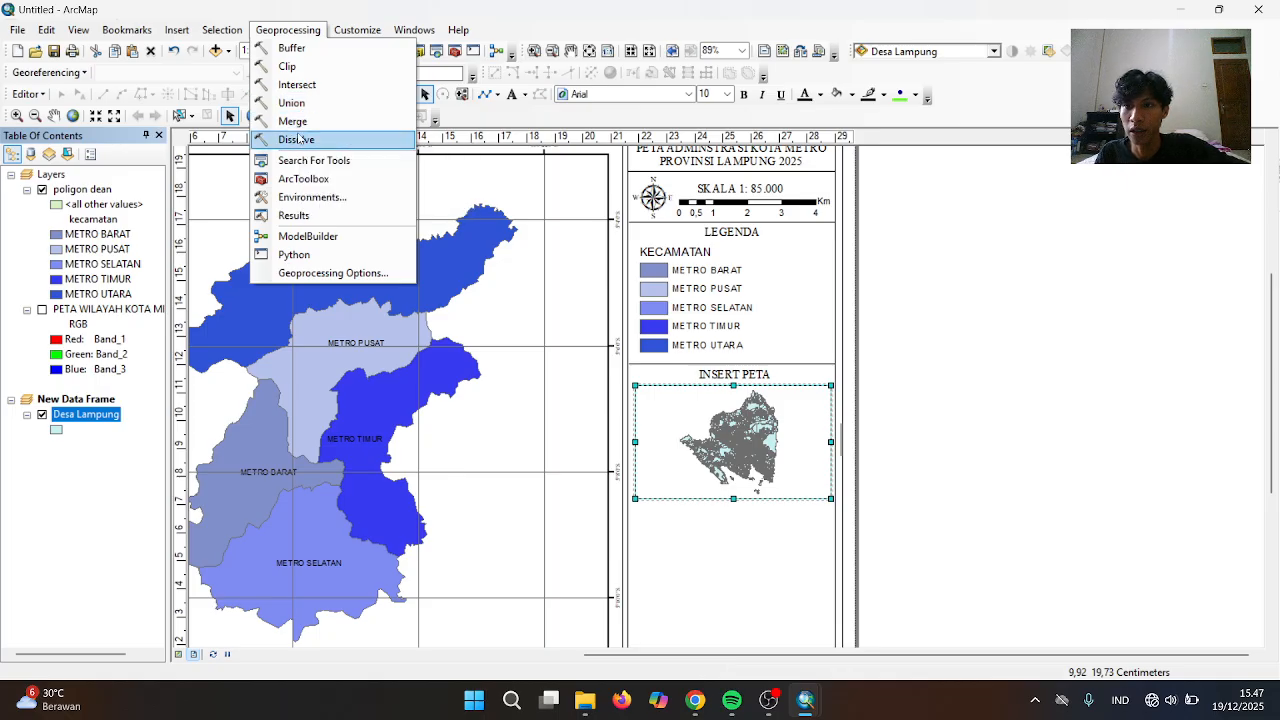
click(296, 139)
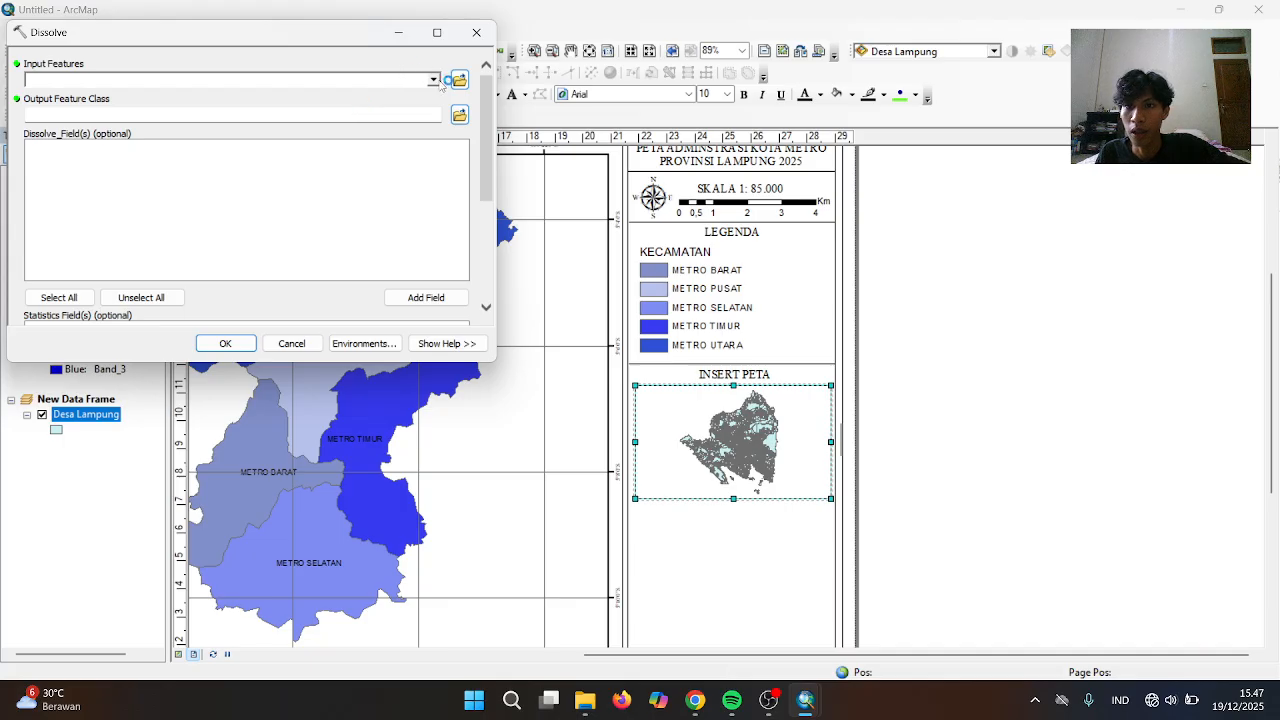
click(476, 32)
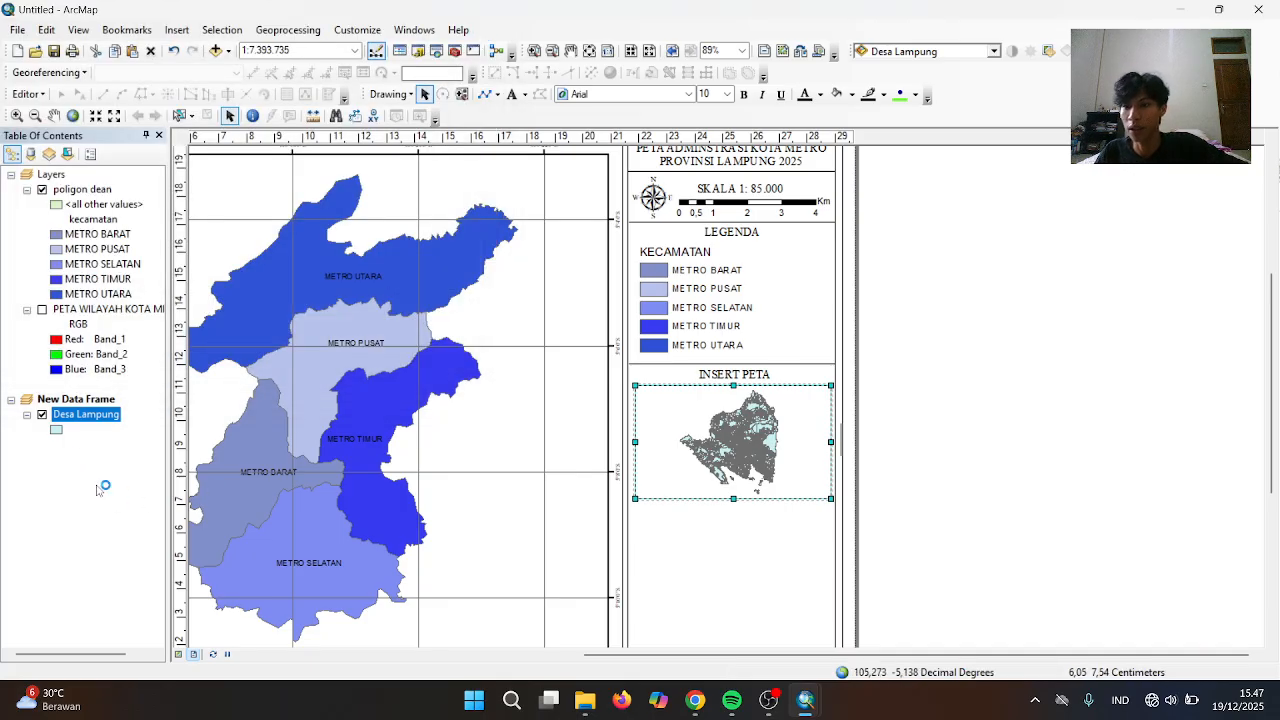
right_click(80, 414)
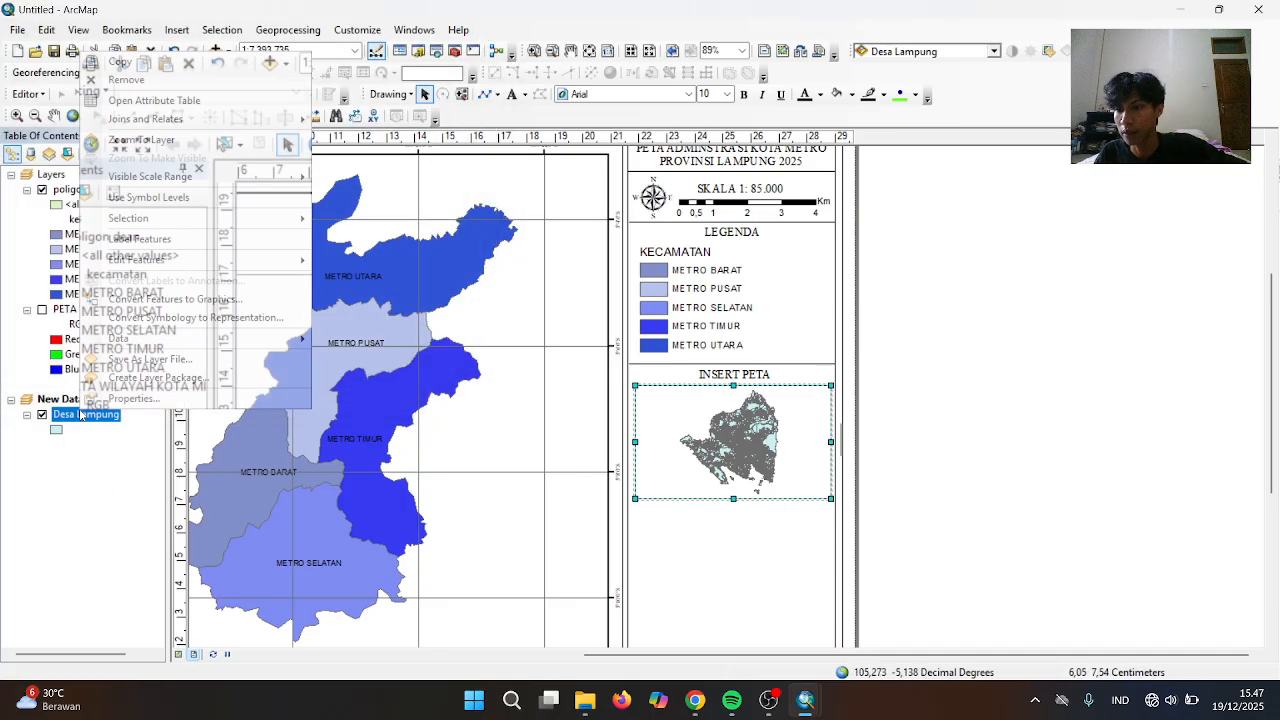
click(140, 100)
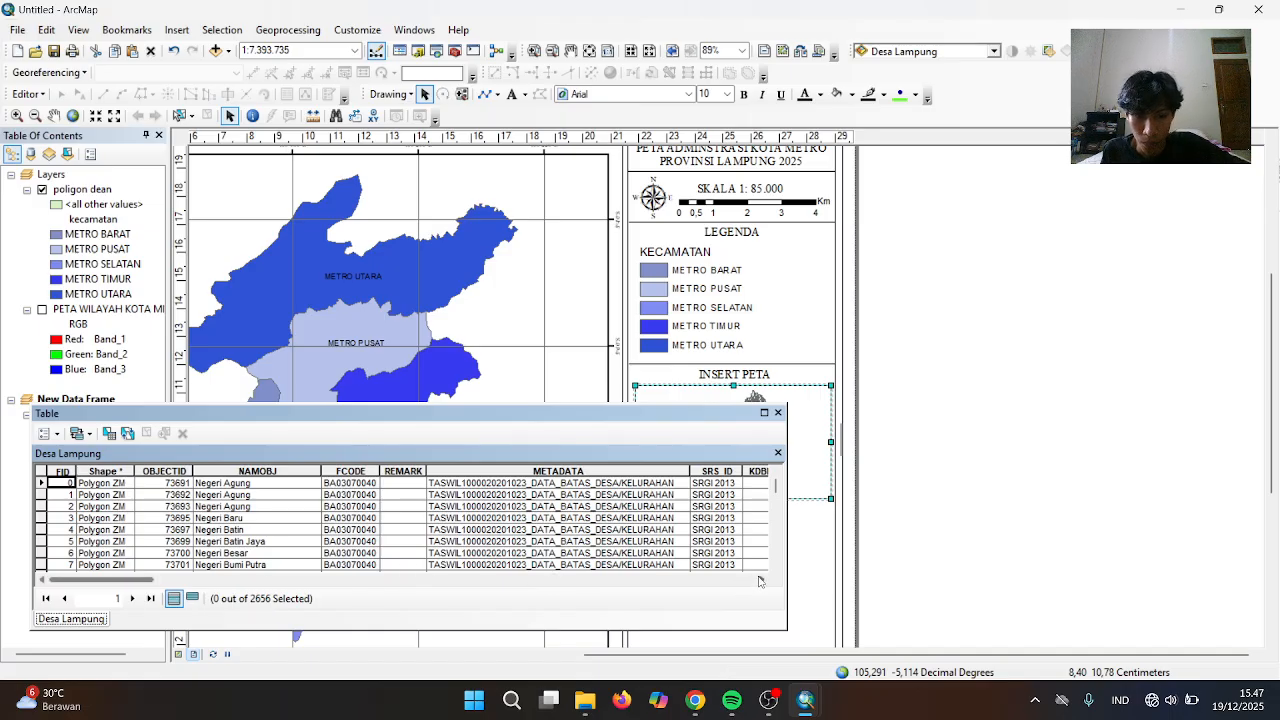
scroll(759, 581, right, 10)
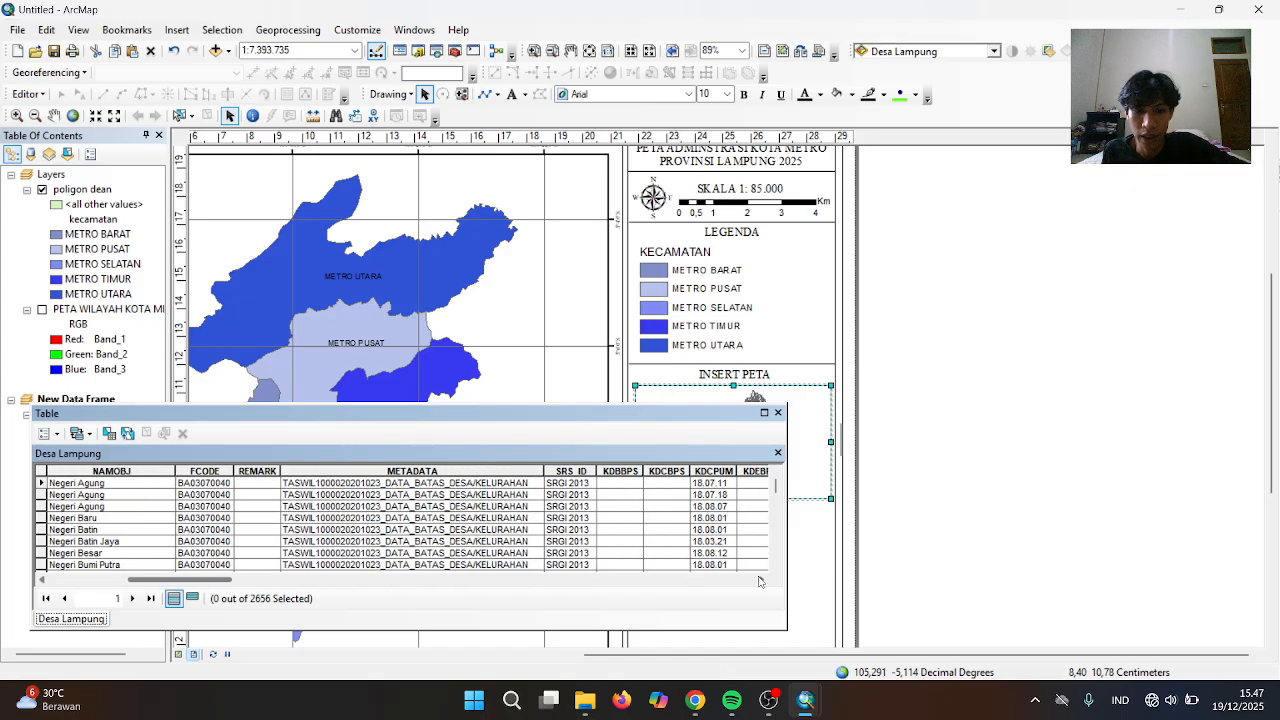
scroll(759, 581, right, 5)
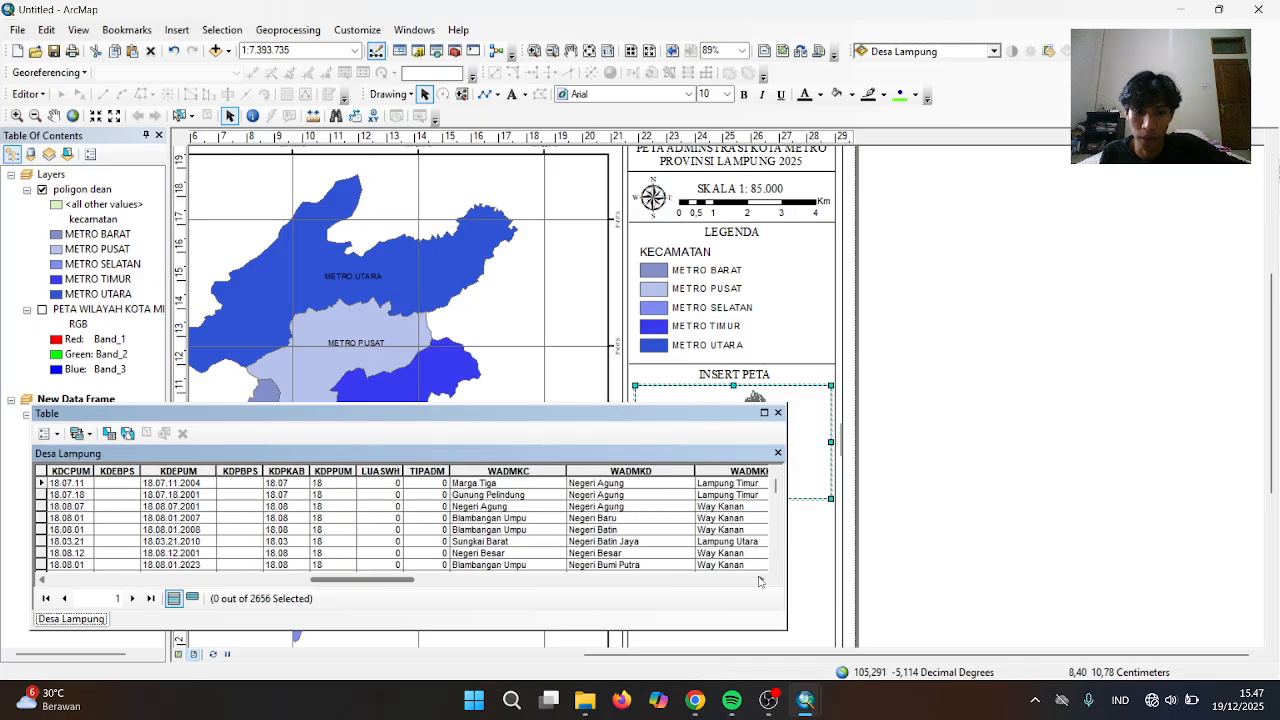
scroll(759, 581, right, 3)
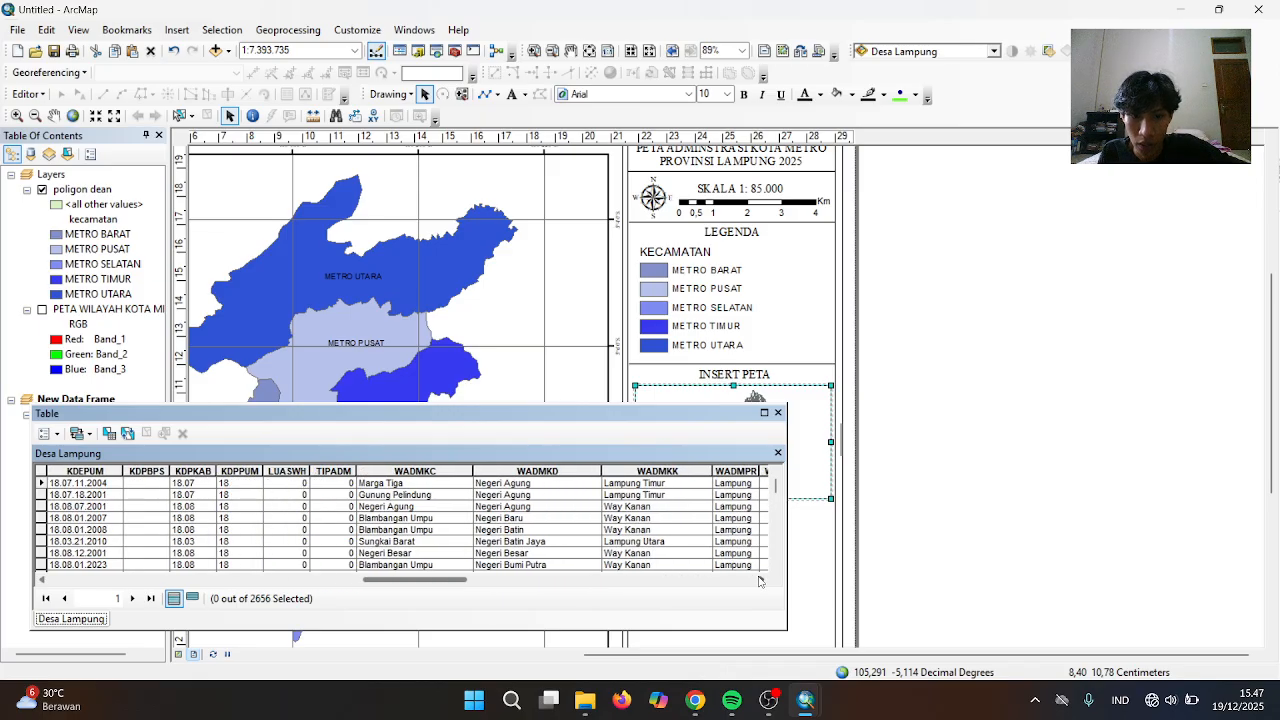
scroll(759, 581, right, 1)
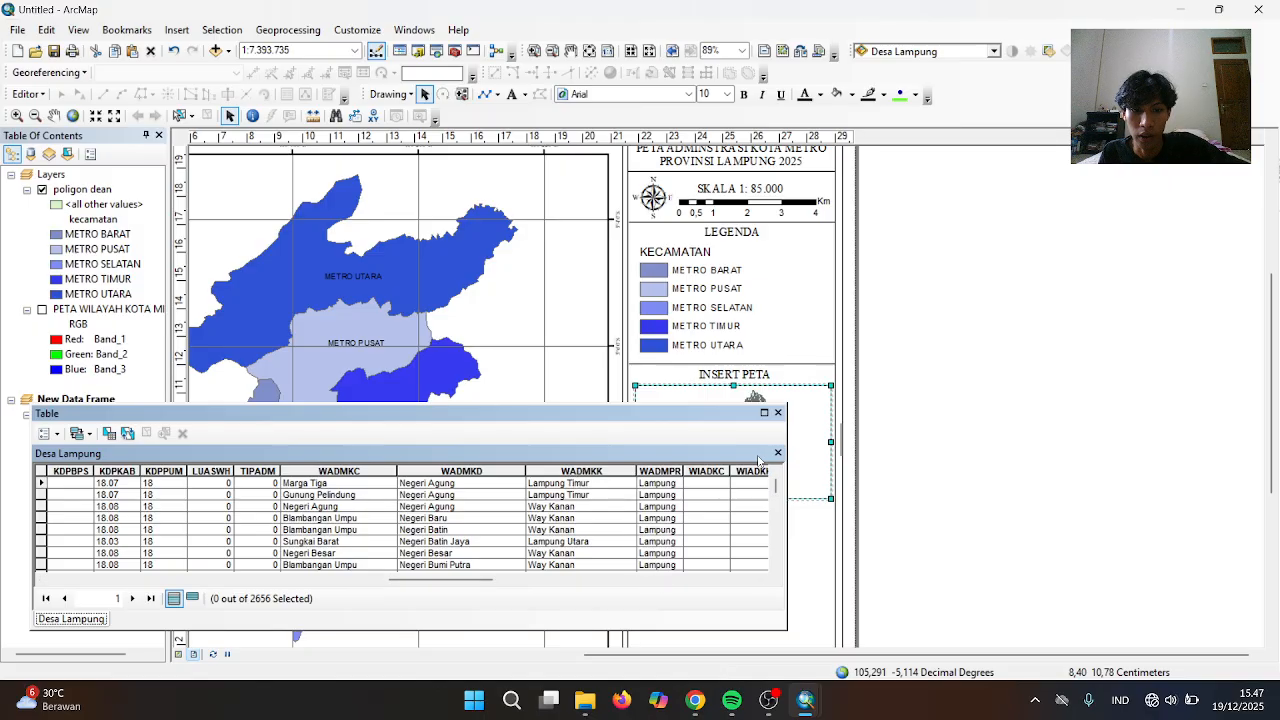
click(778, 413)
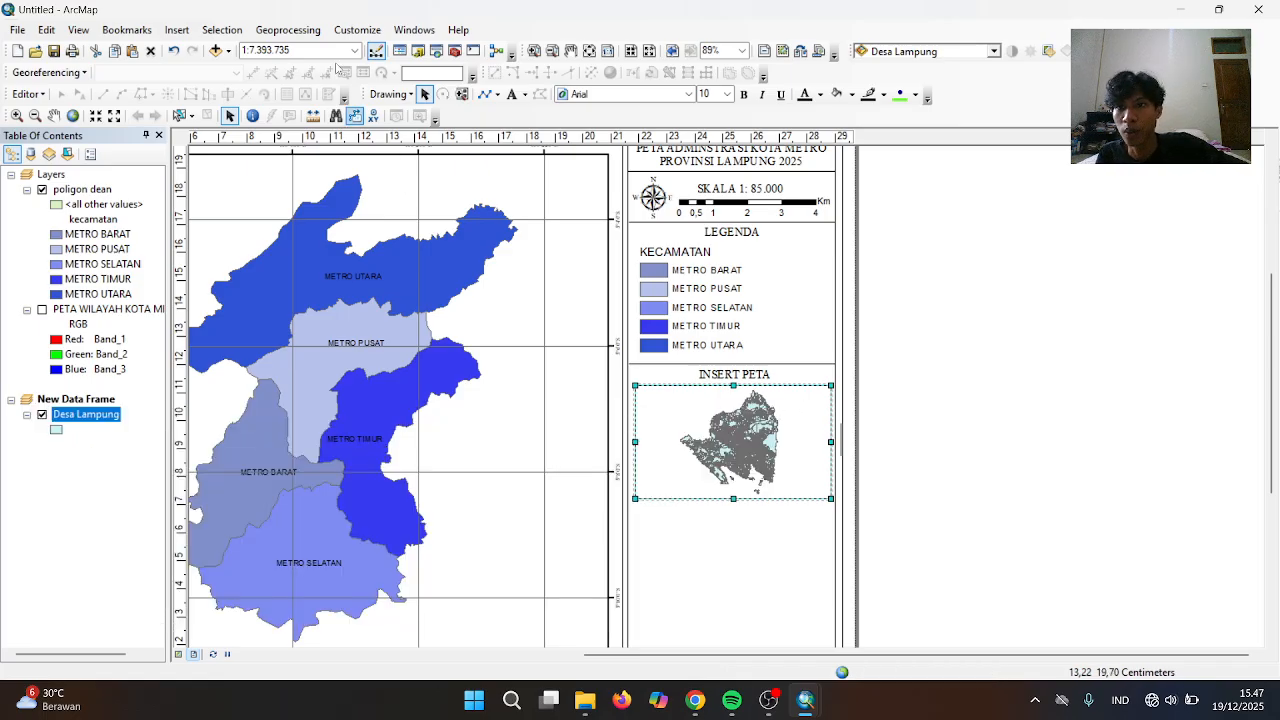
Dissolve Desa Lampung on the WADMKK field into DesaLampung_Dissolve
click(307, 30)
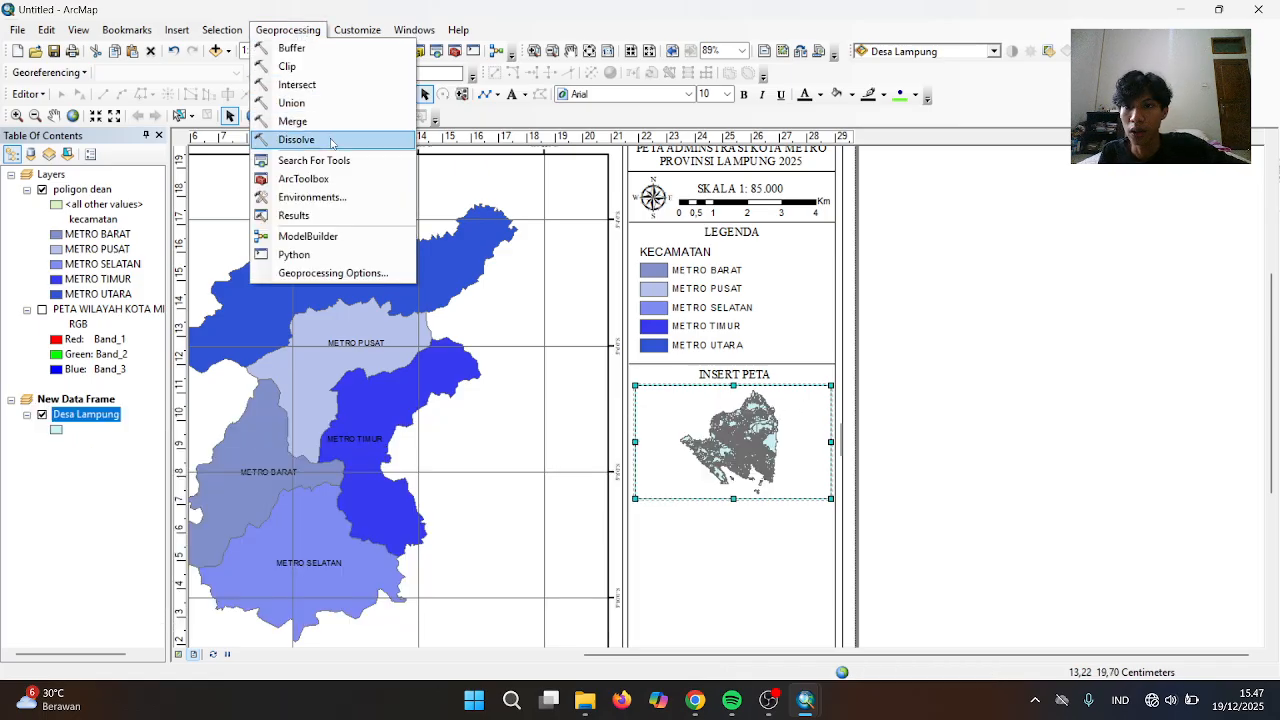
click(331, 142)
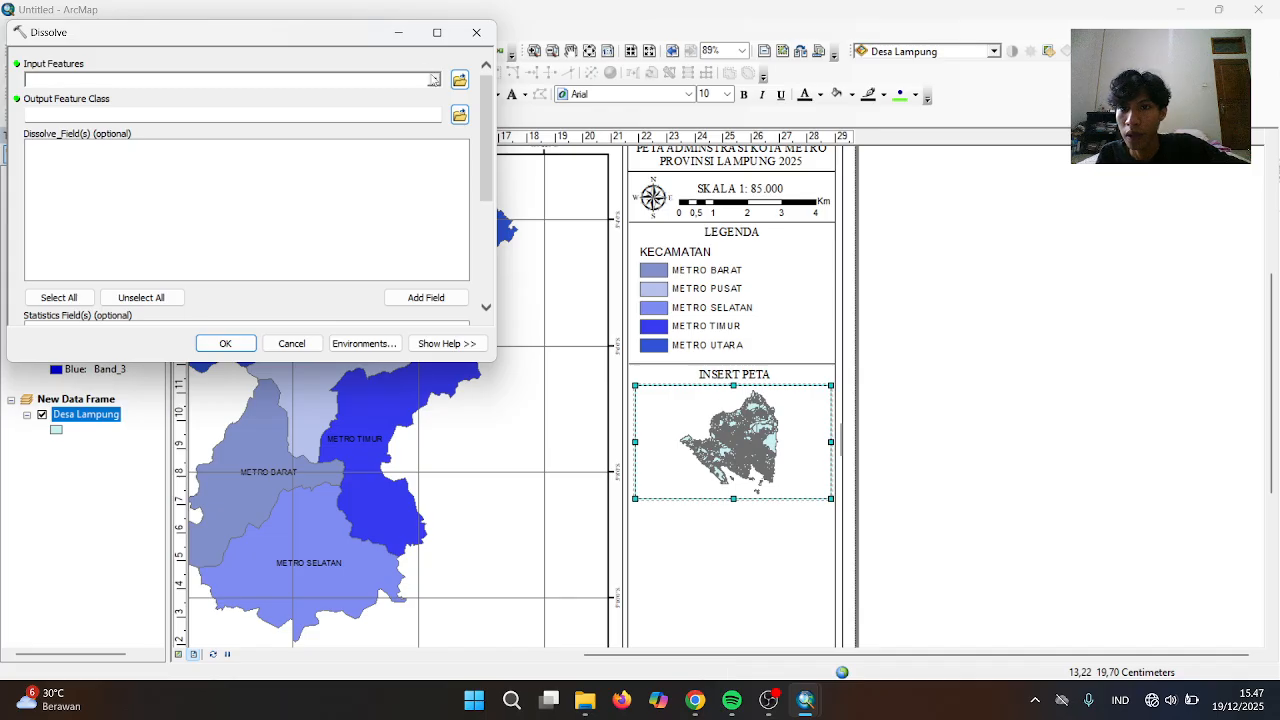
click(434, 80)
click(107, 87)
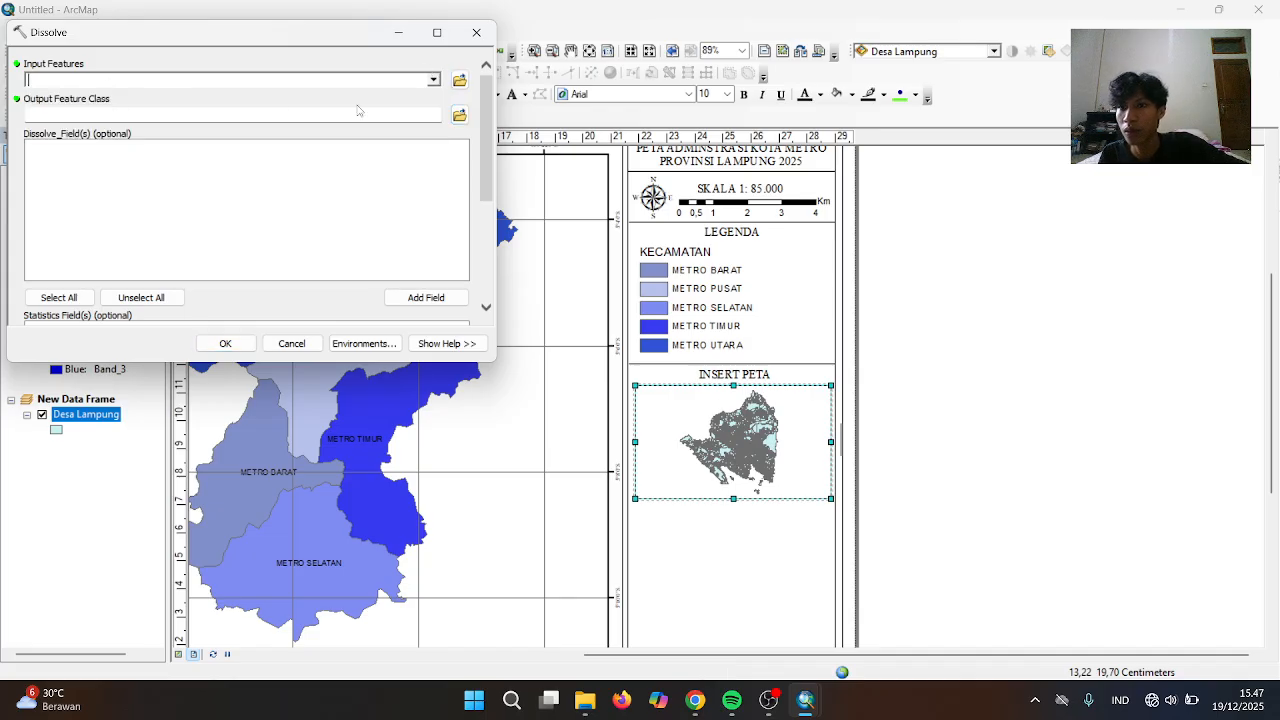
click(430, 82)
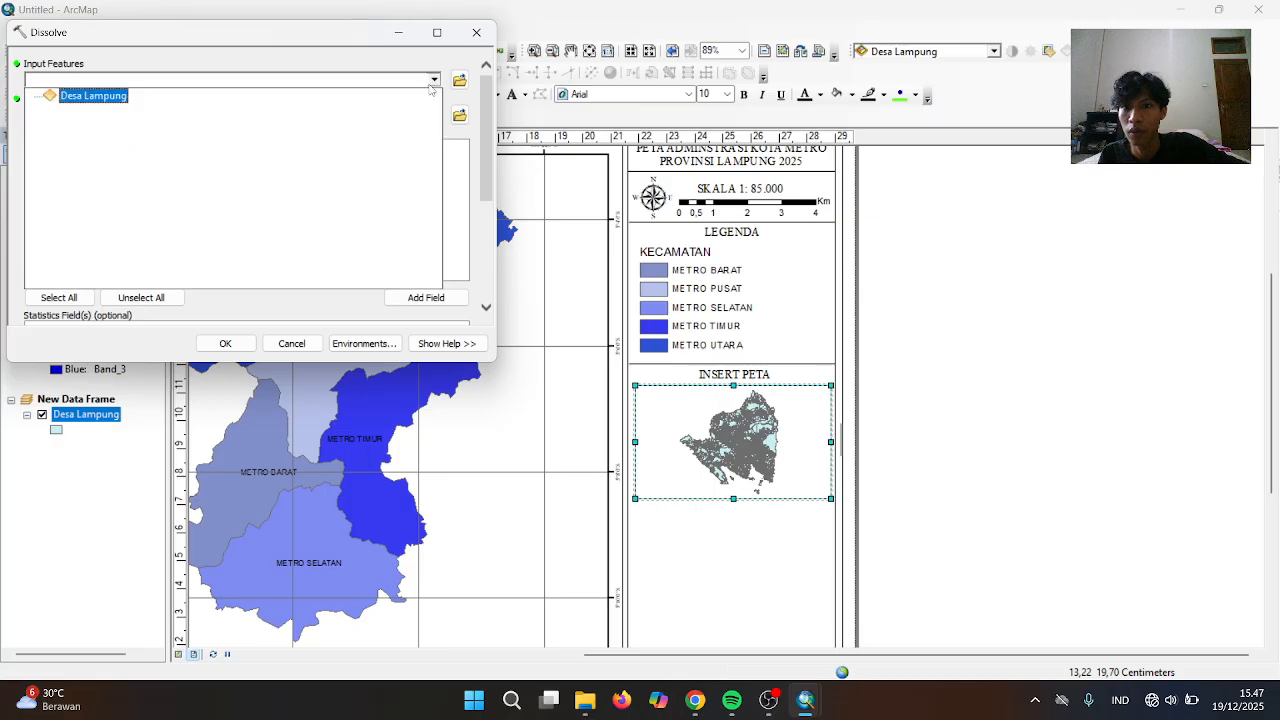
click(73, 99)
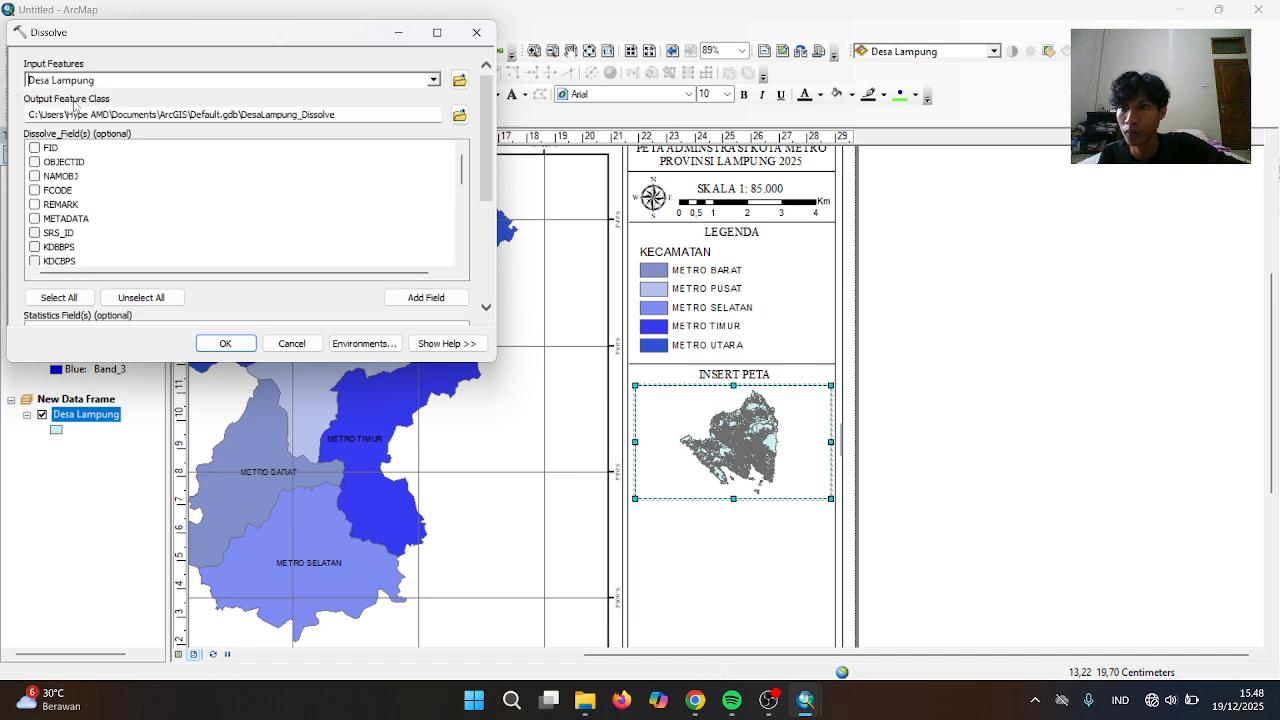
scroll(98, 232, down, 5)
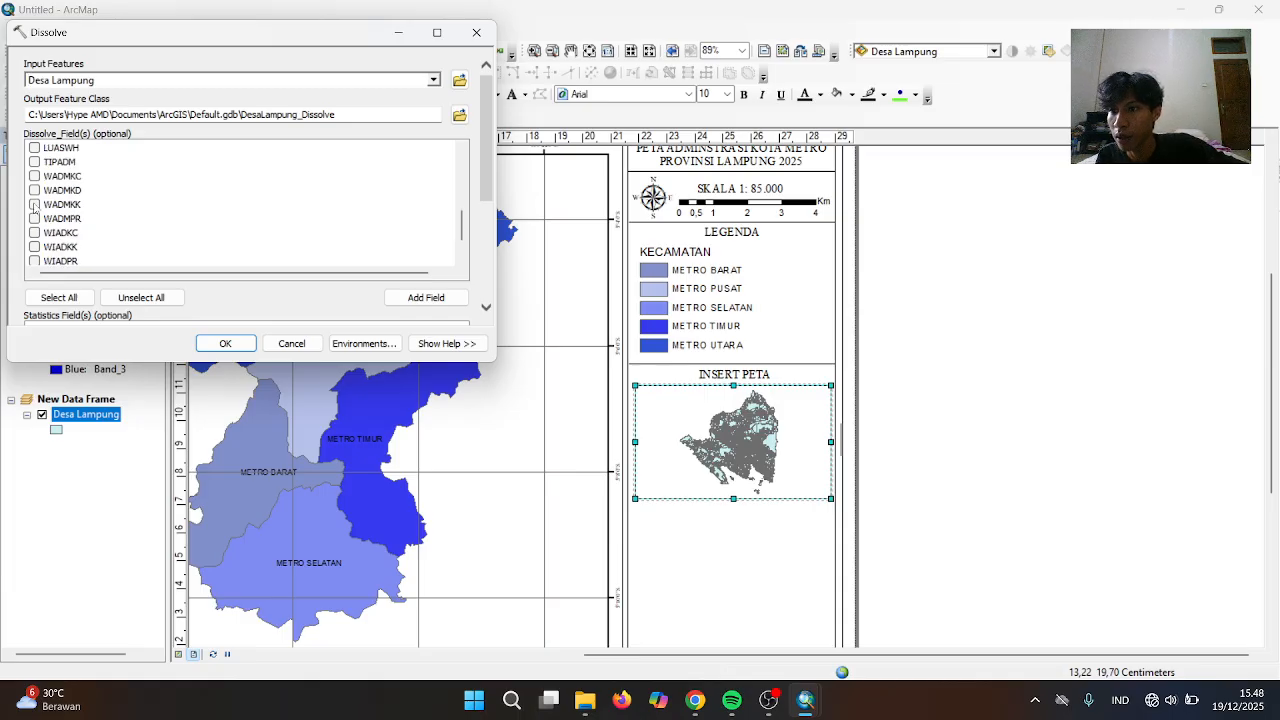
click(226, 343)
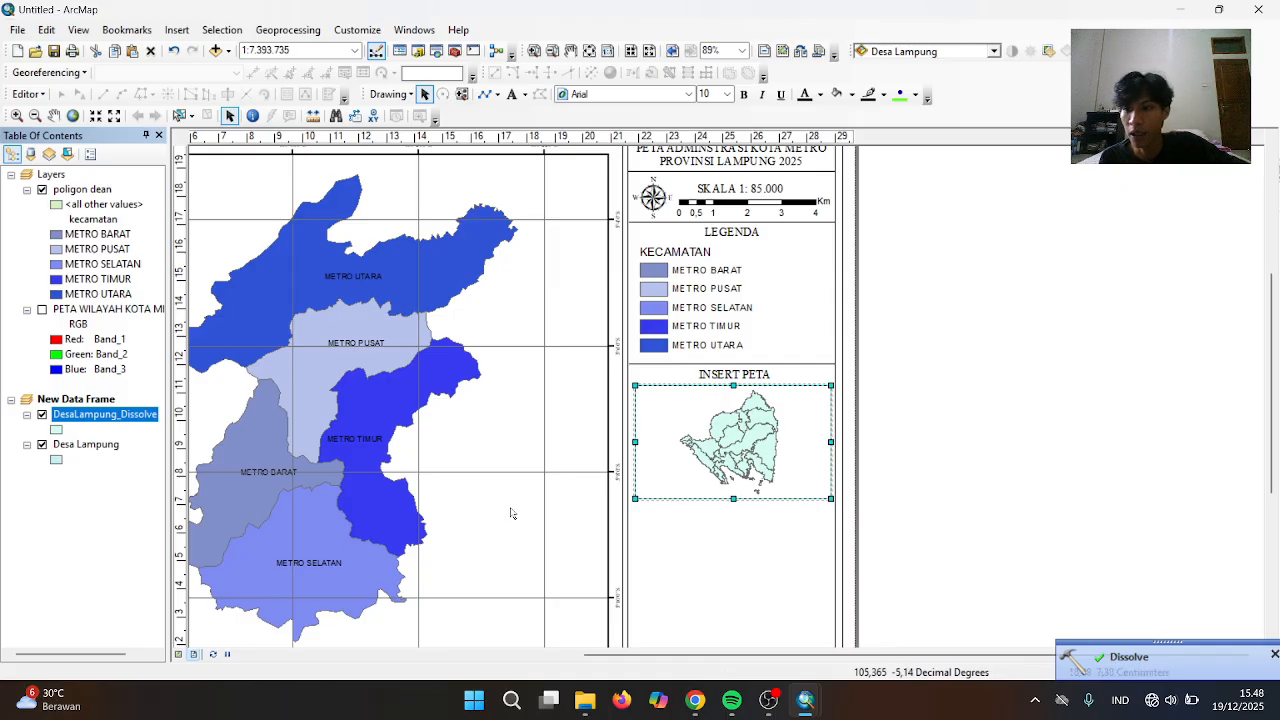
Symbolize DesaLampung_Dissolve by WADMKK categories and add Kota Metro as its own class
right_click(694, 448)
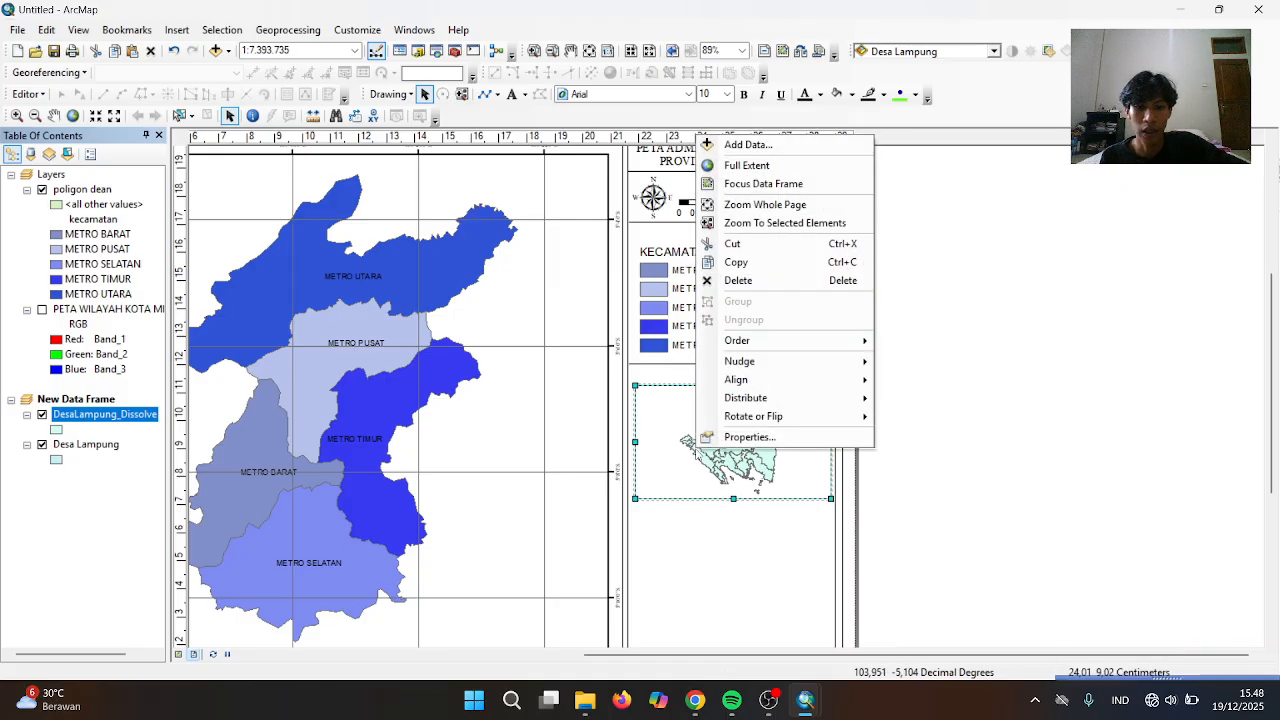
click(733, 440)
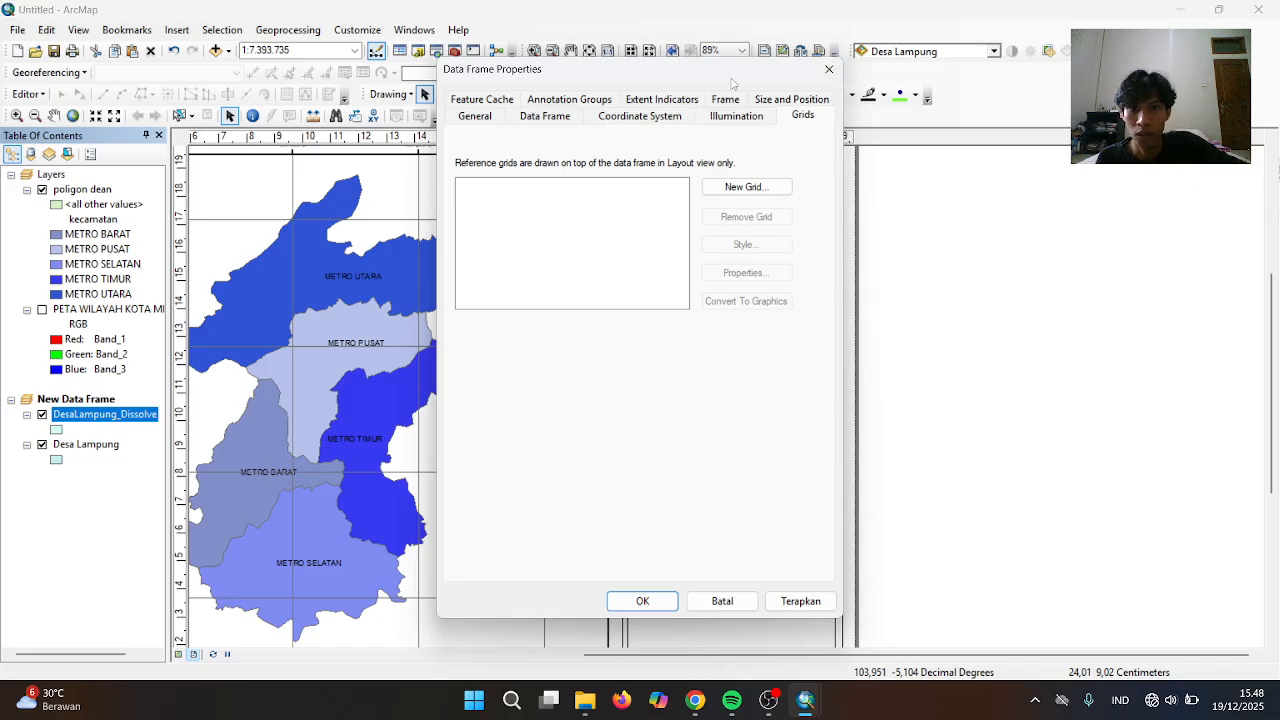
click(829, 69)
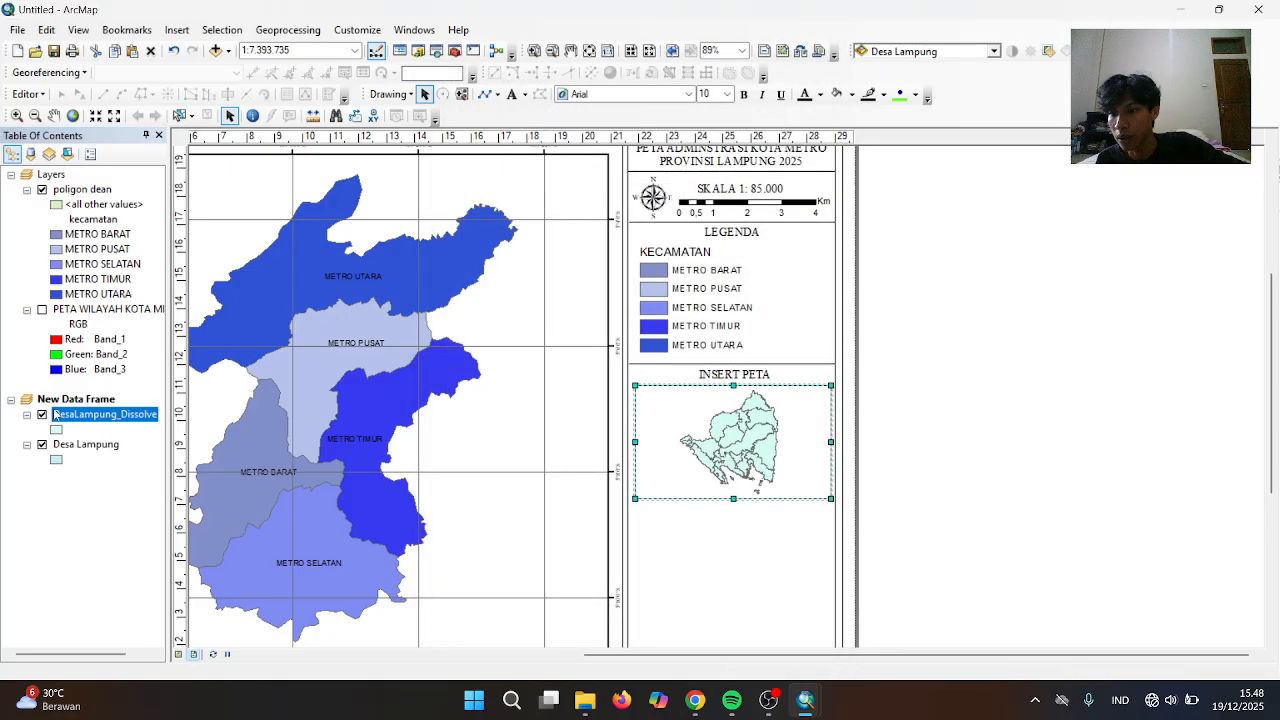
right_click(66, 421)
click(113, 401)
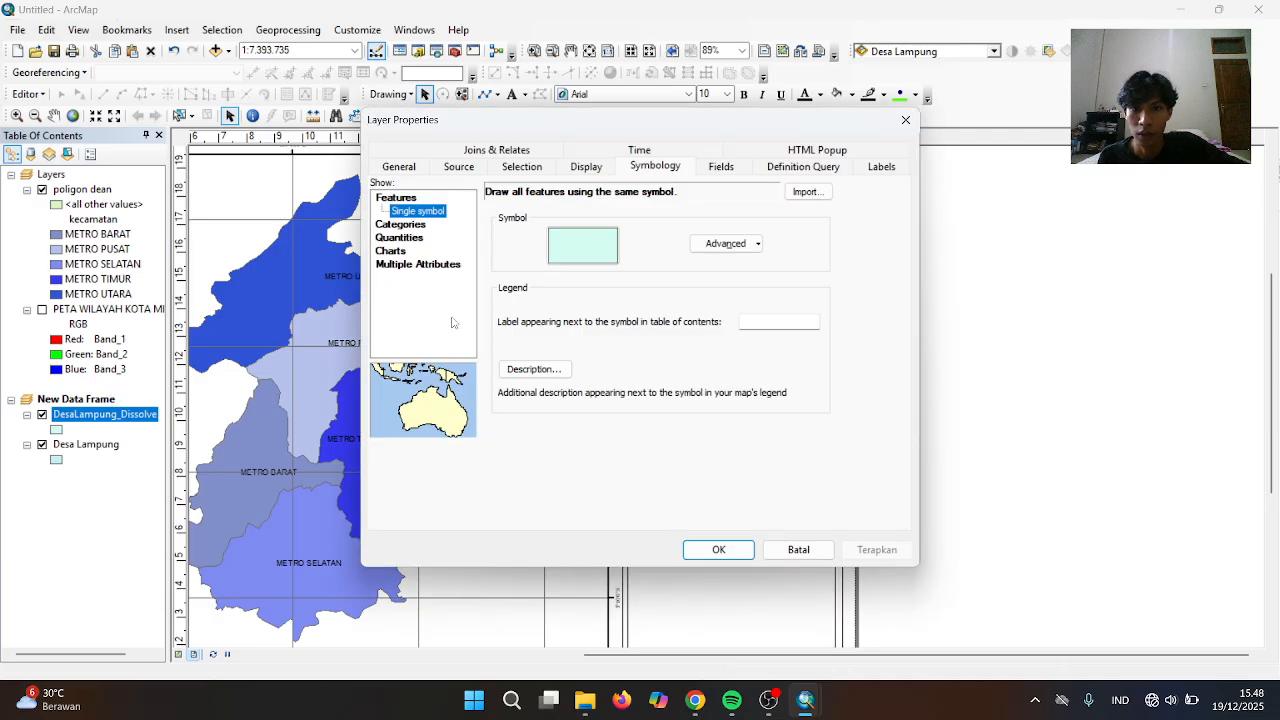
click(401, 225)
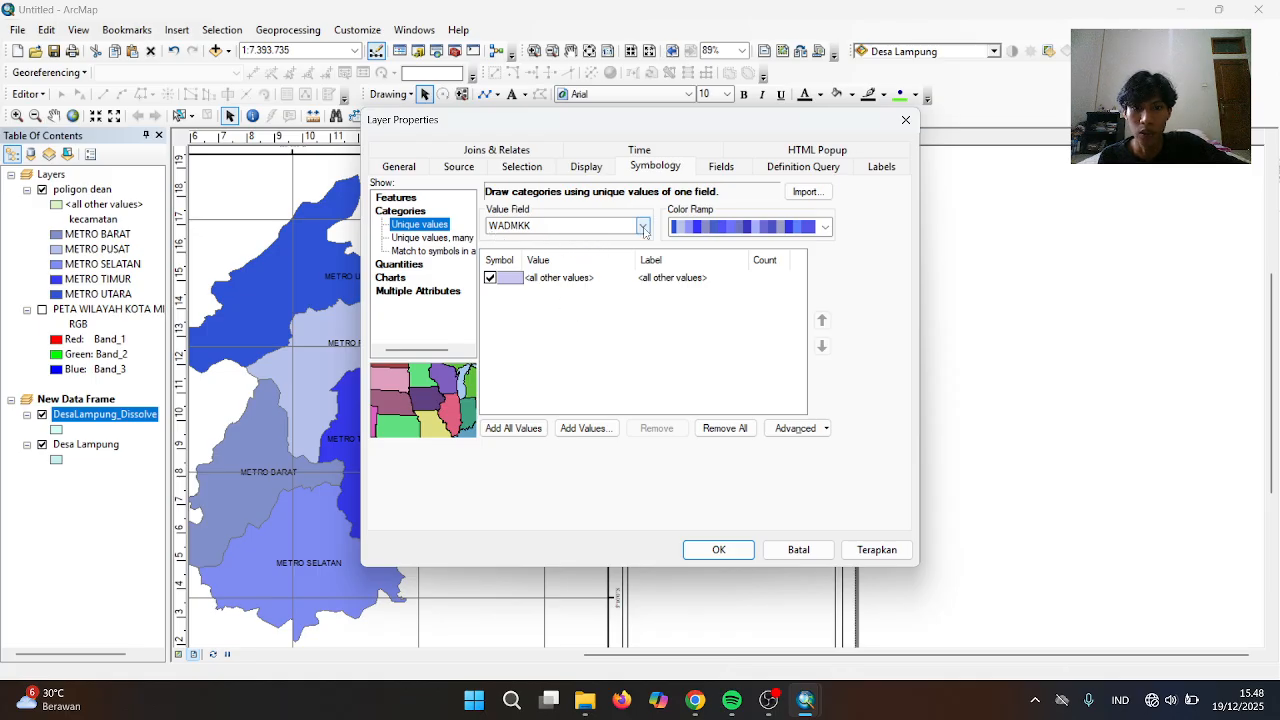
click(590, 428)
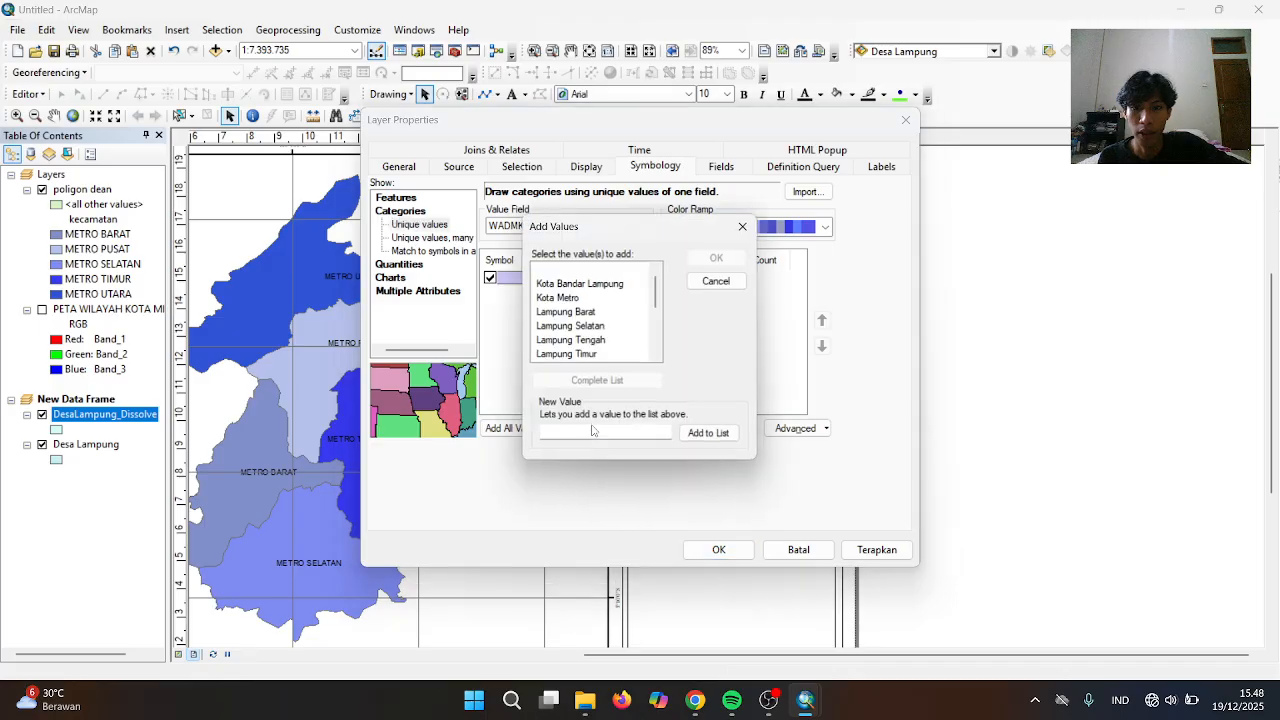
click(561, 298)
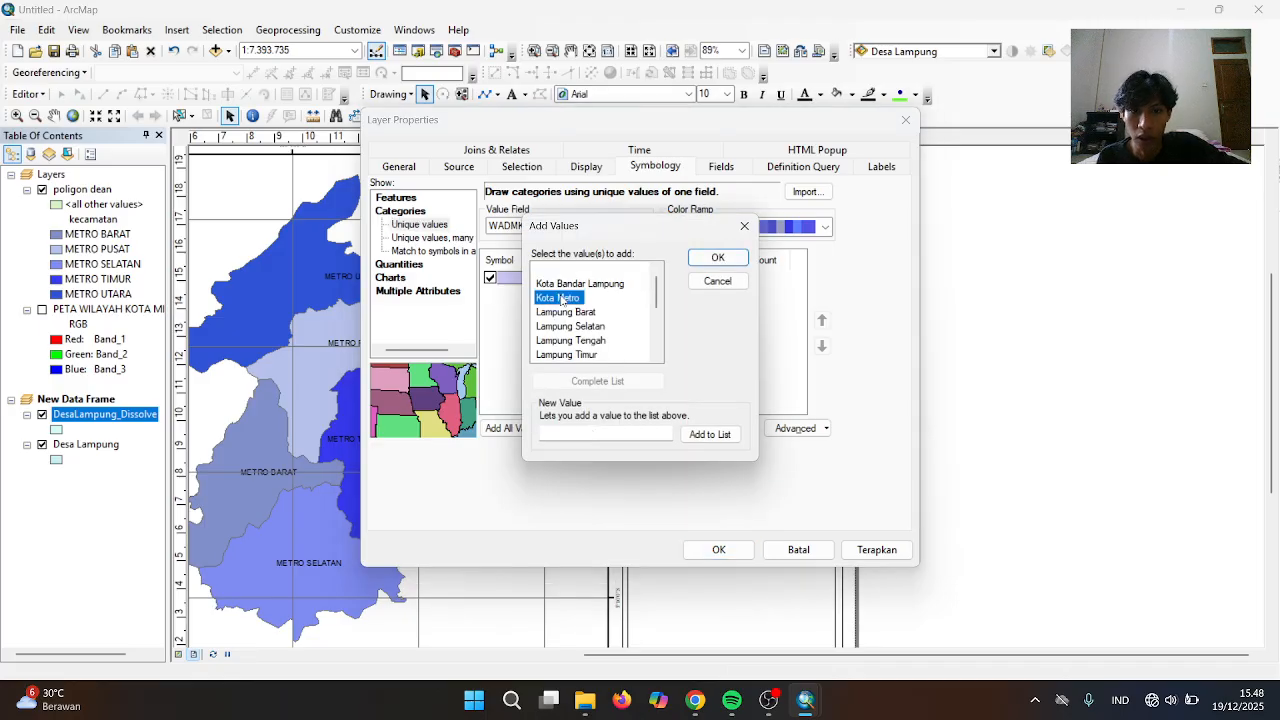
click(716, 258)
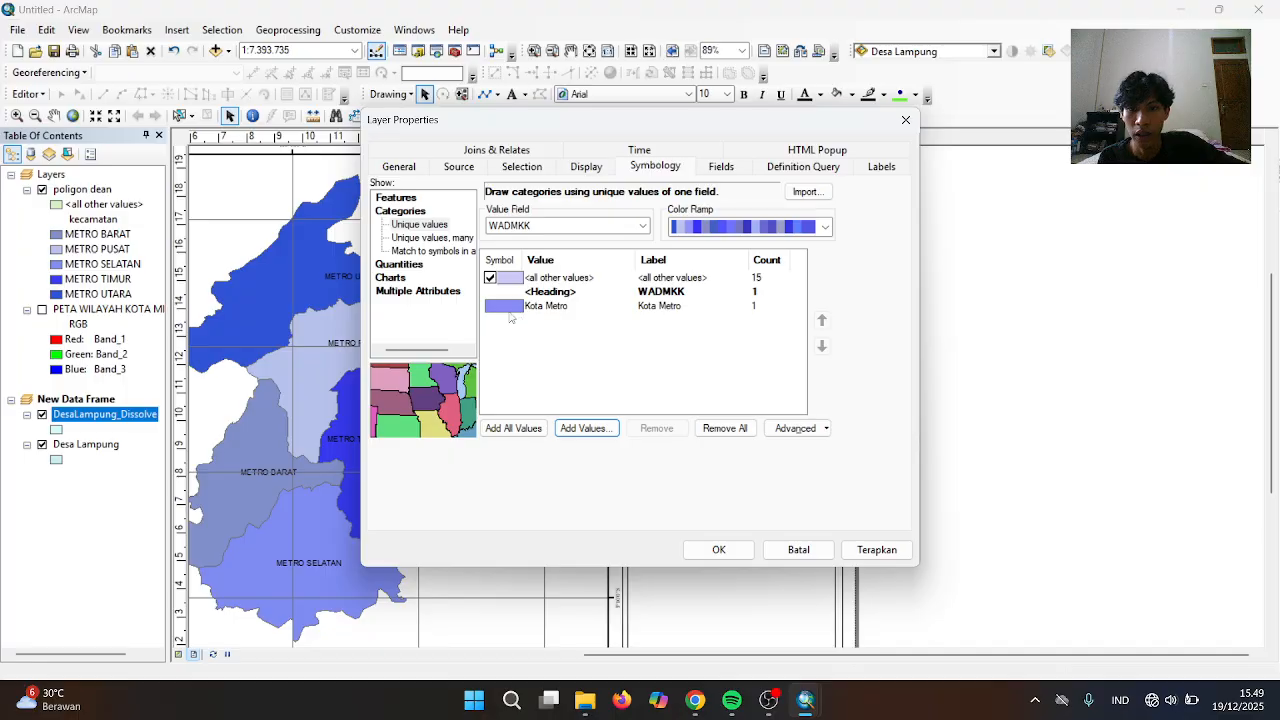
Fill the Kota Metro class red and apply the symbology
double_click(508, 308)
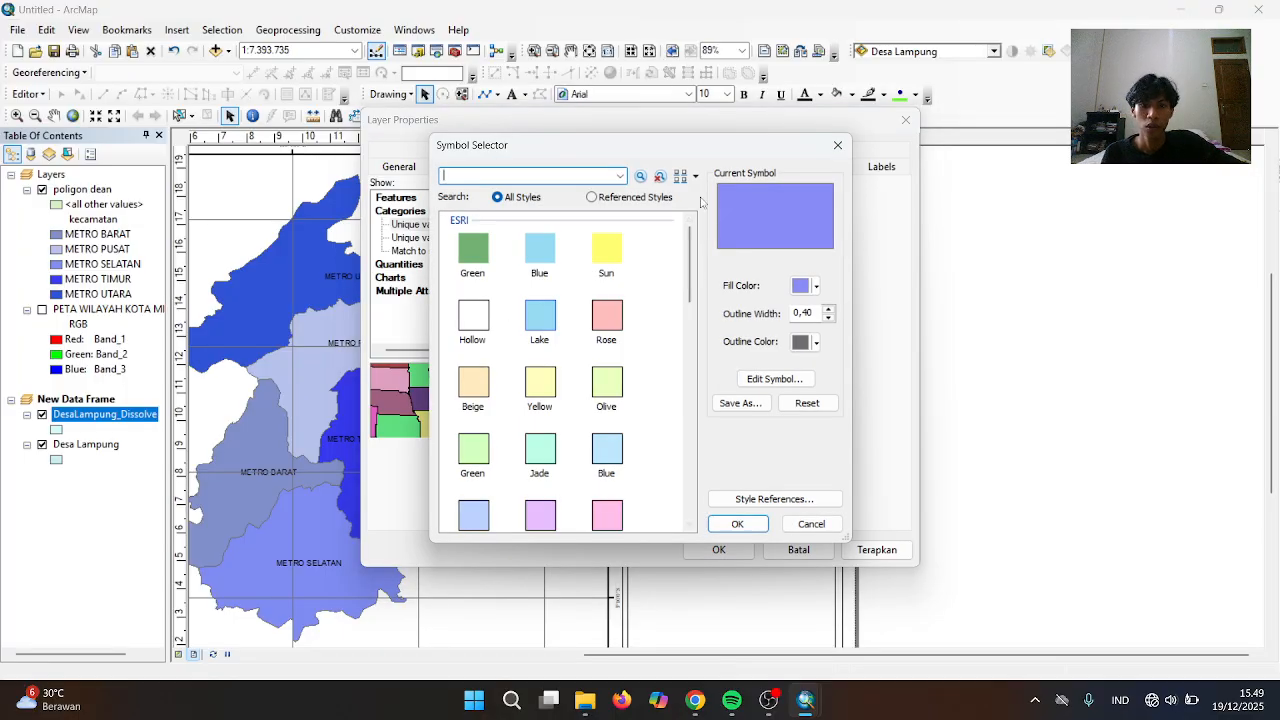
click(807, 286)
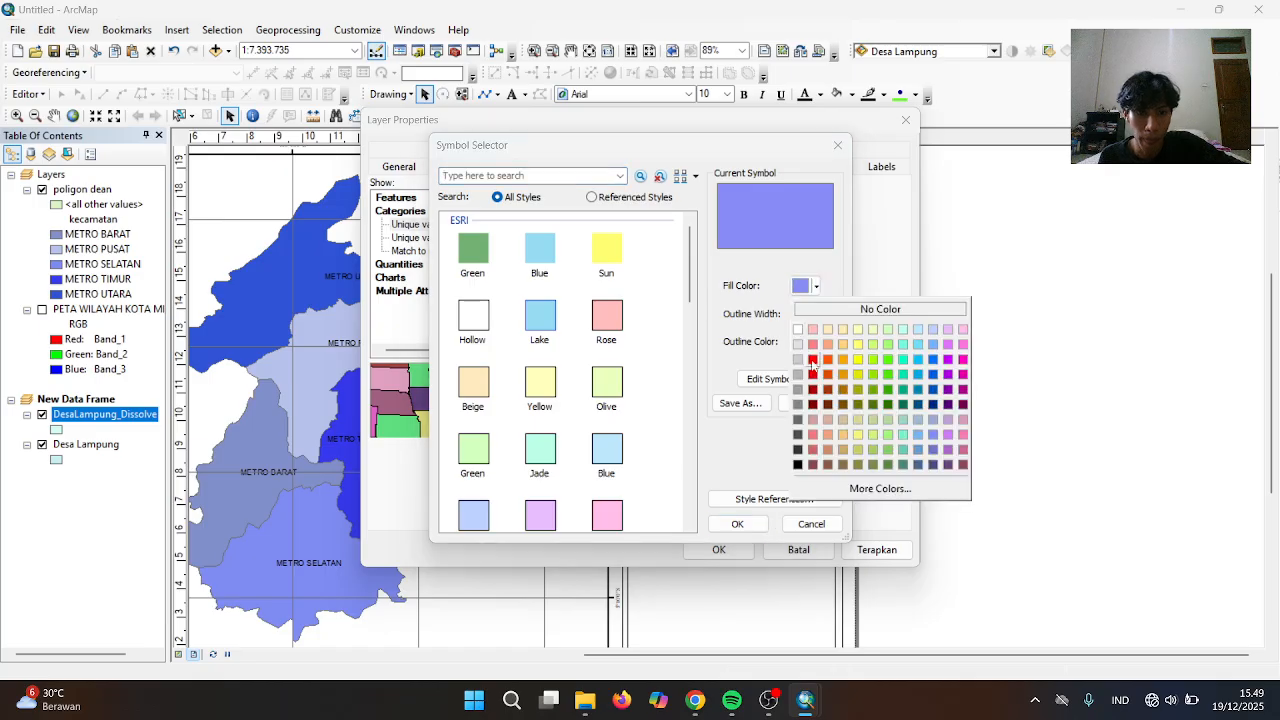
click(812, 376)
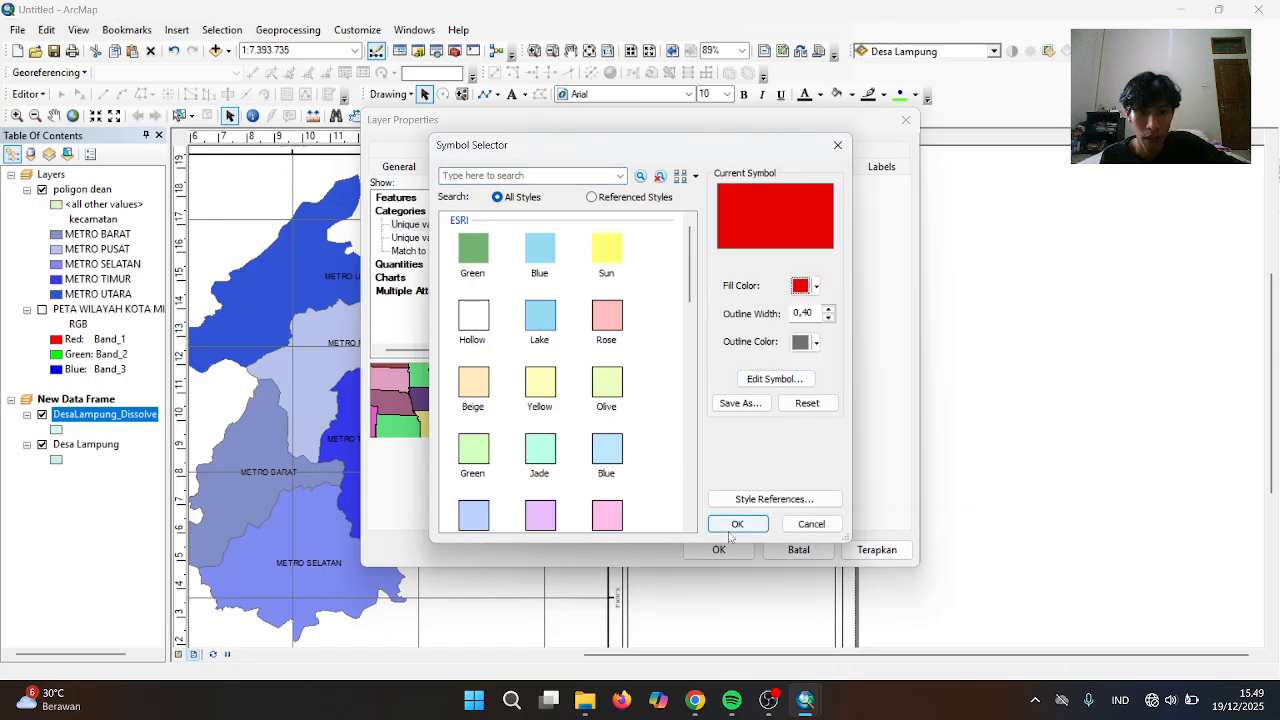
click(736, 524)
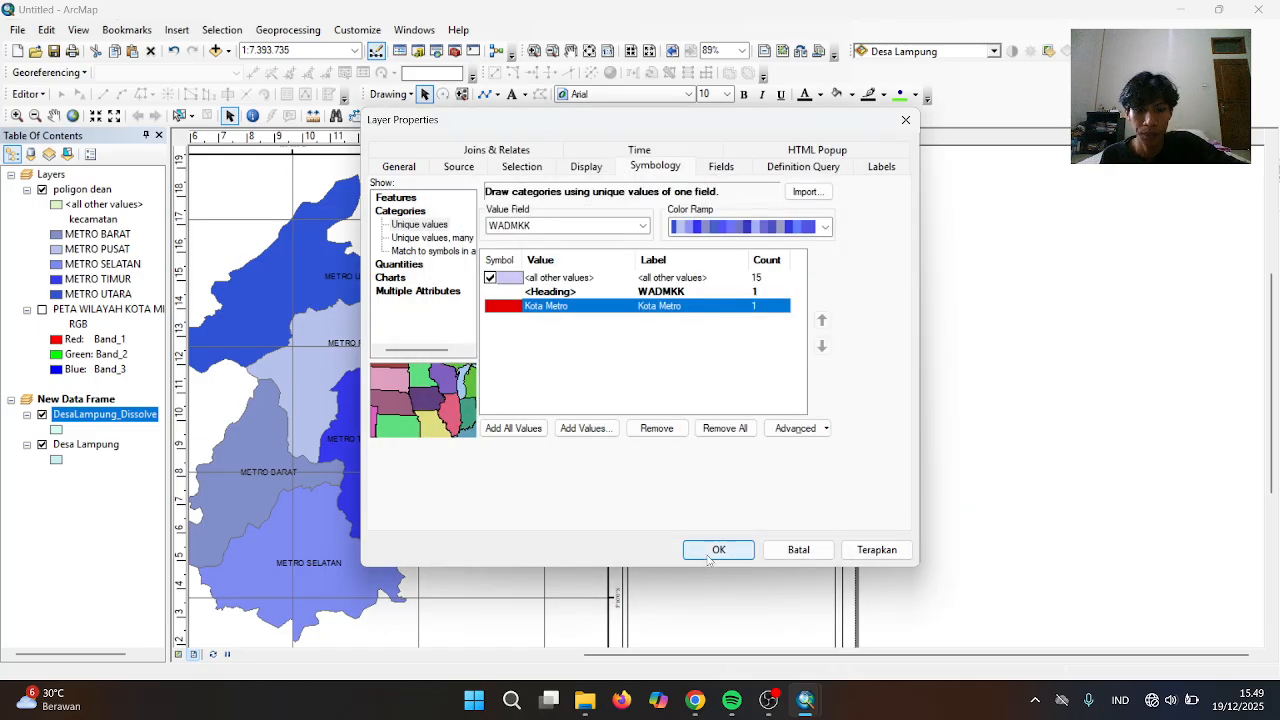
click(718, 549)
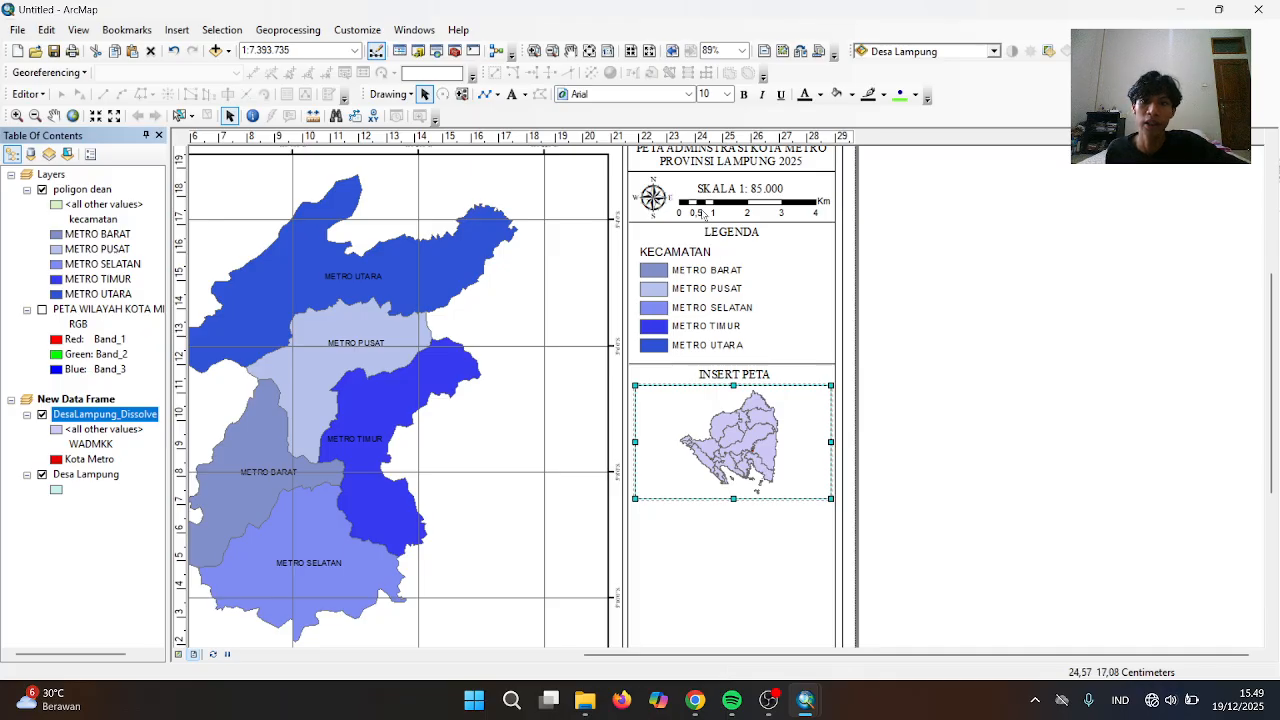
Draw a small rectangle over Kota Metro in the inset map
click(496, 95)
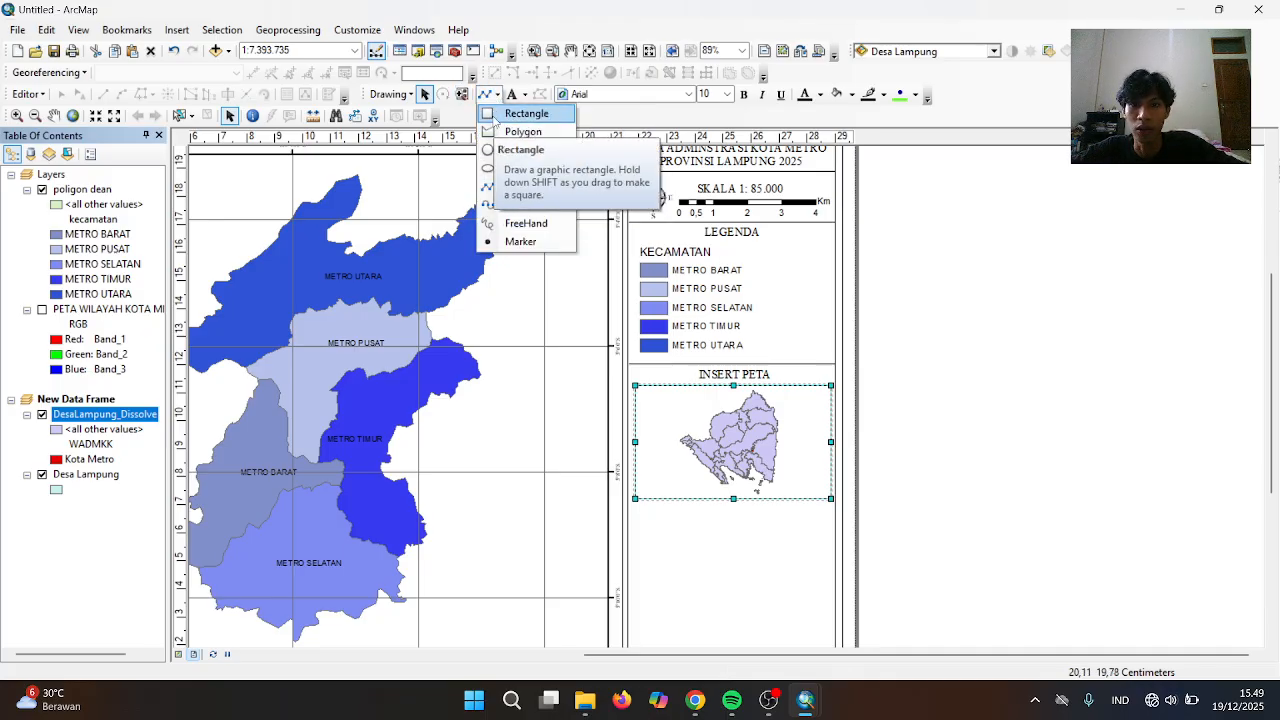
click(505, 113)
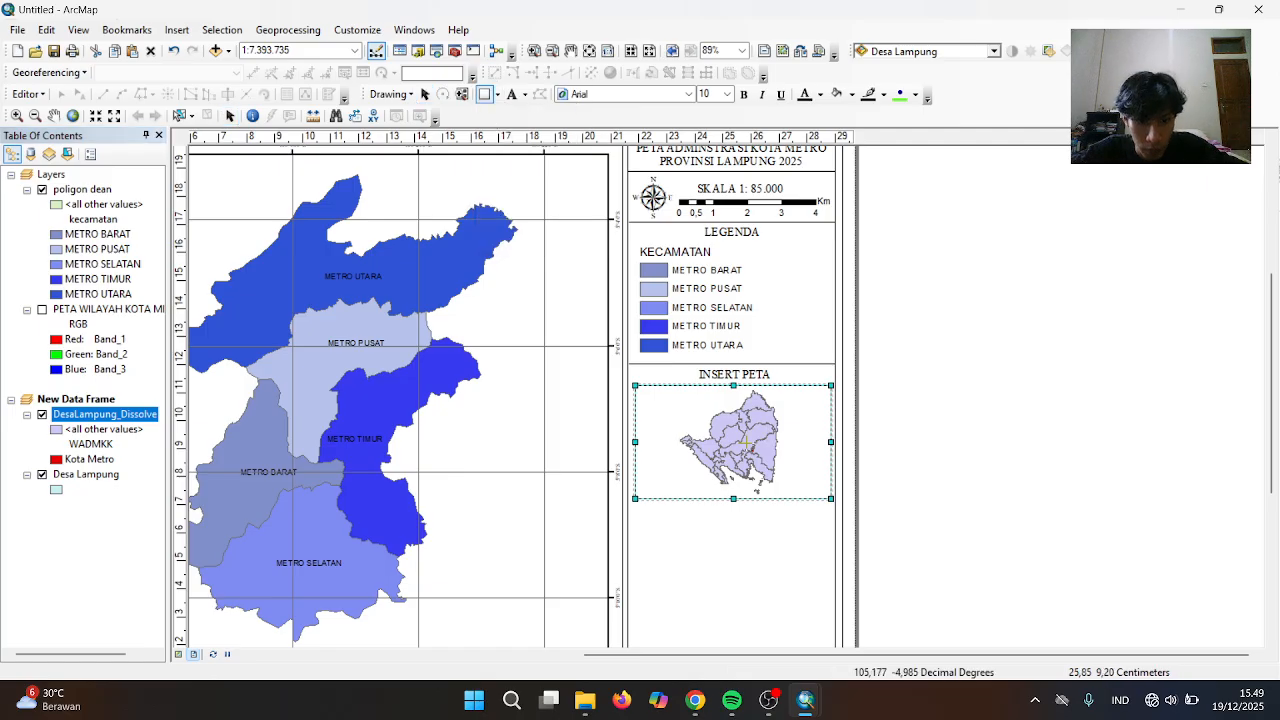
drag(745, 441, 763, 458)
Give the rectangle No Color fill and a red outline
right_click(760, 456)
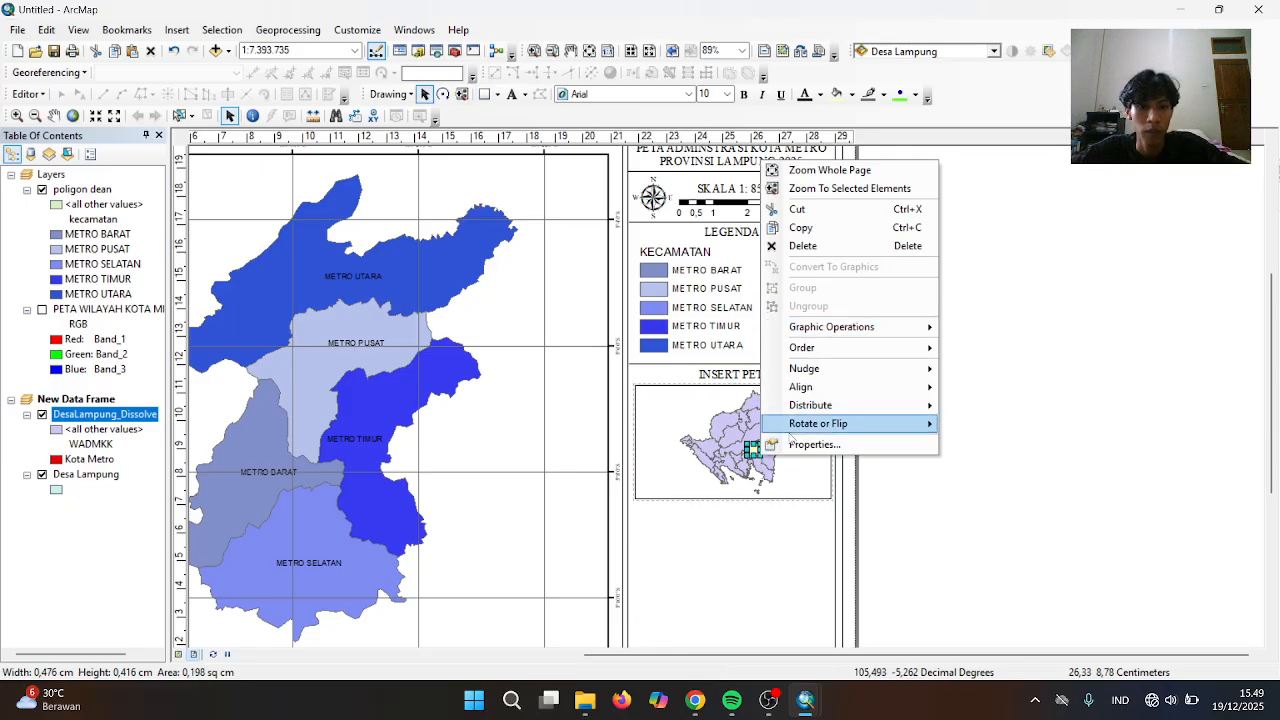
click(814, 444)
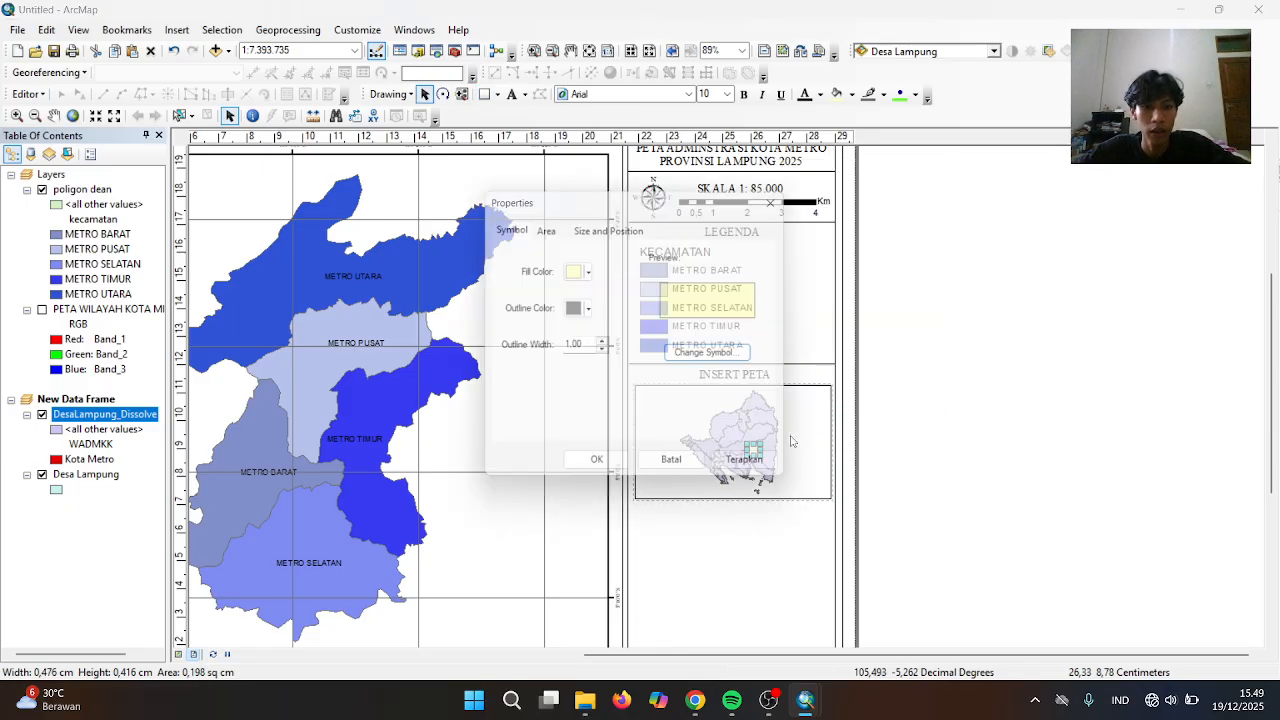
click(586, 271)
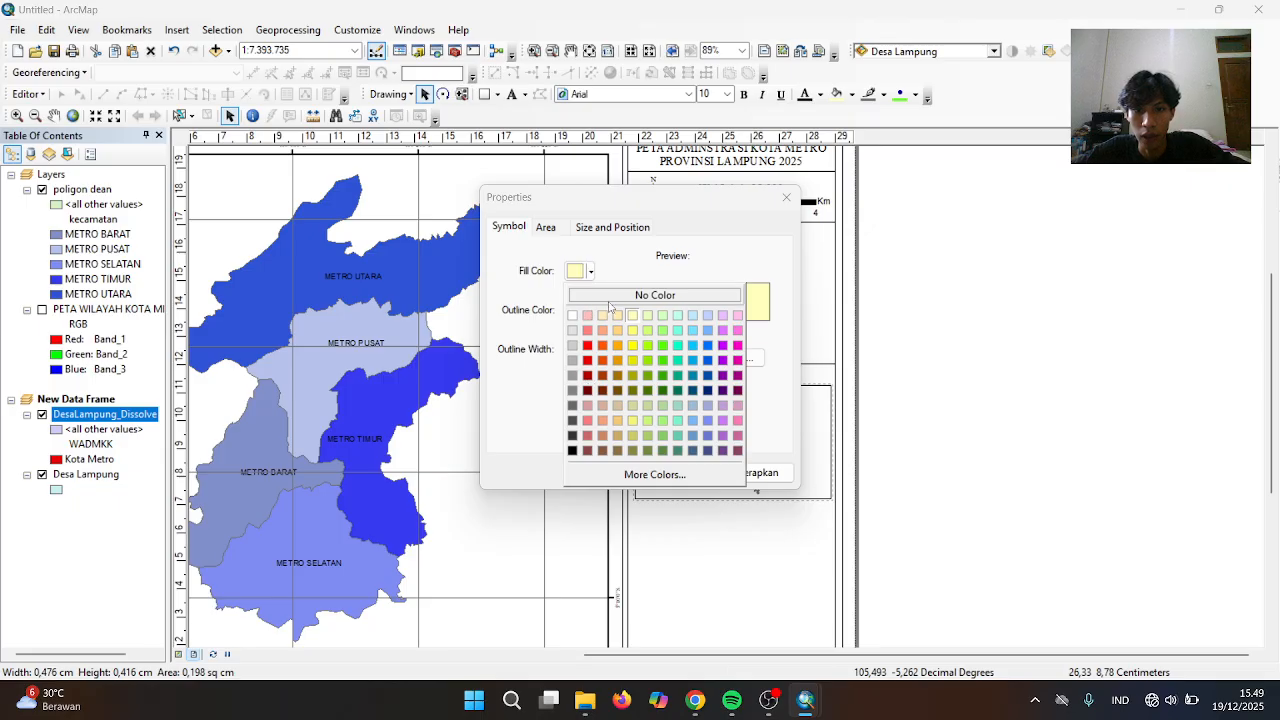
click(611, 295)
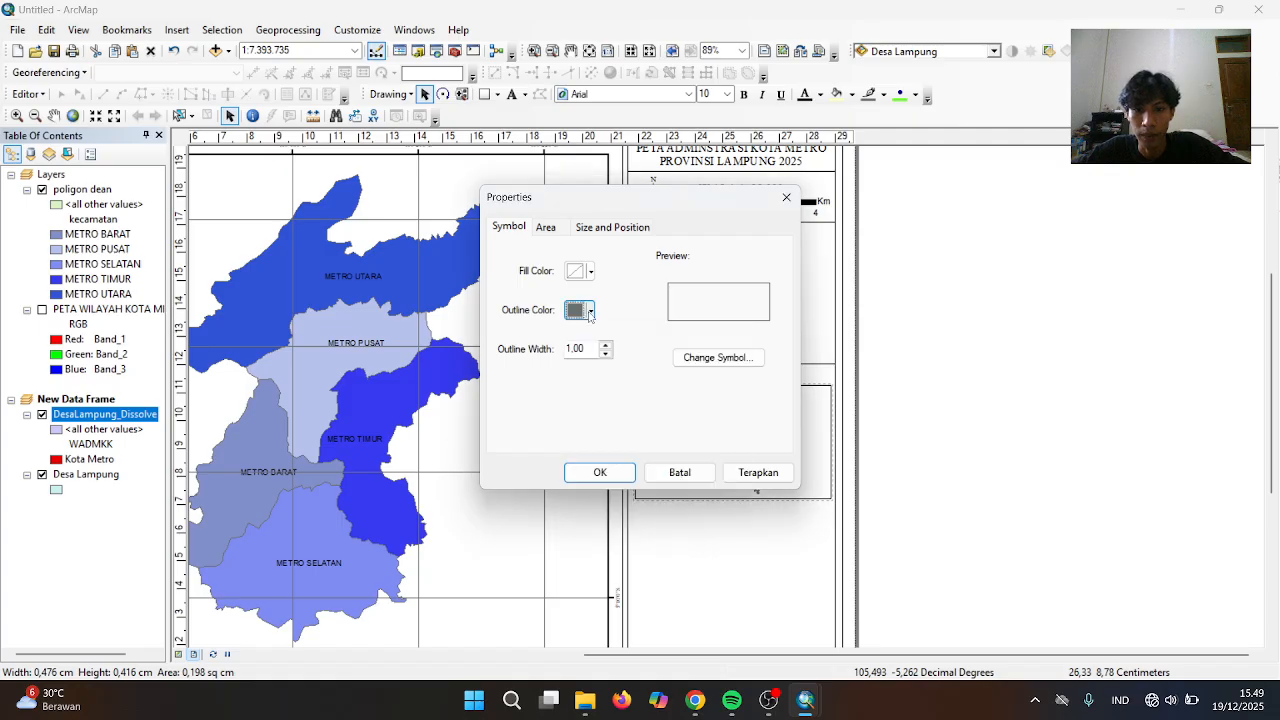
click(589, 311)
click(588, 399)
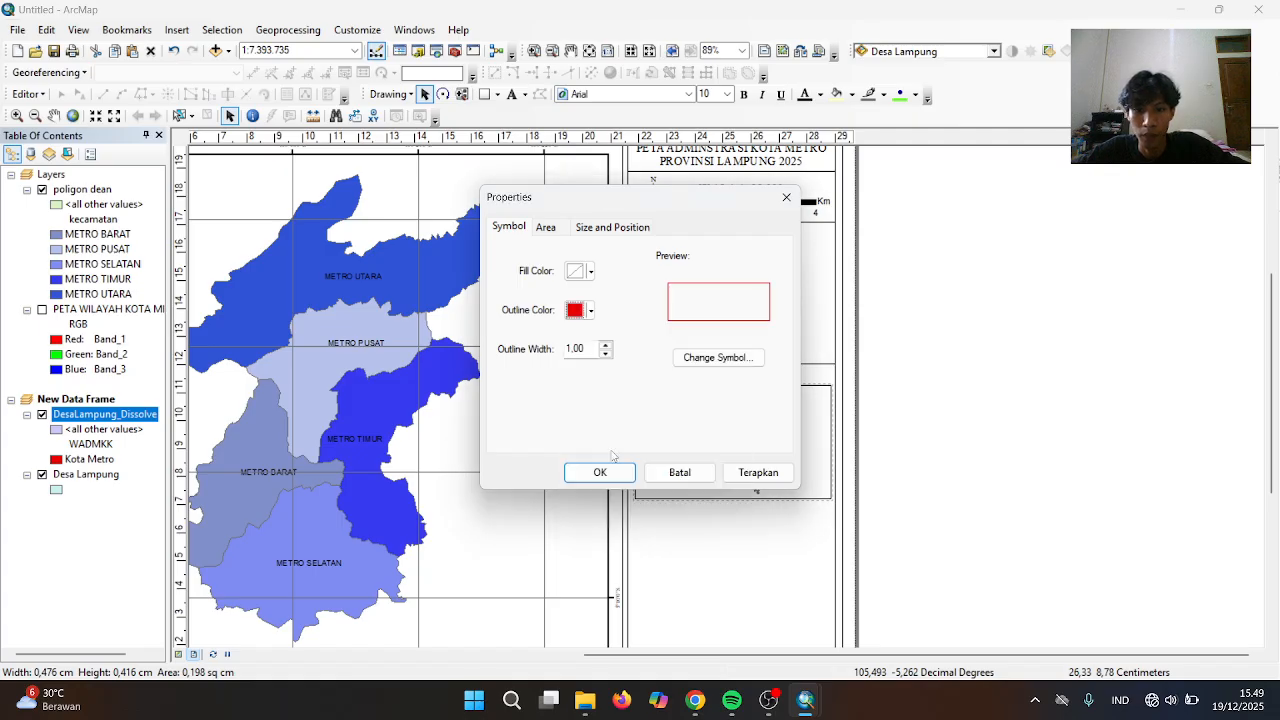
click(600, 471)
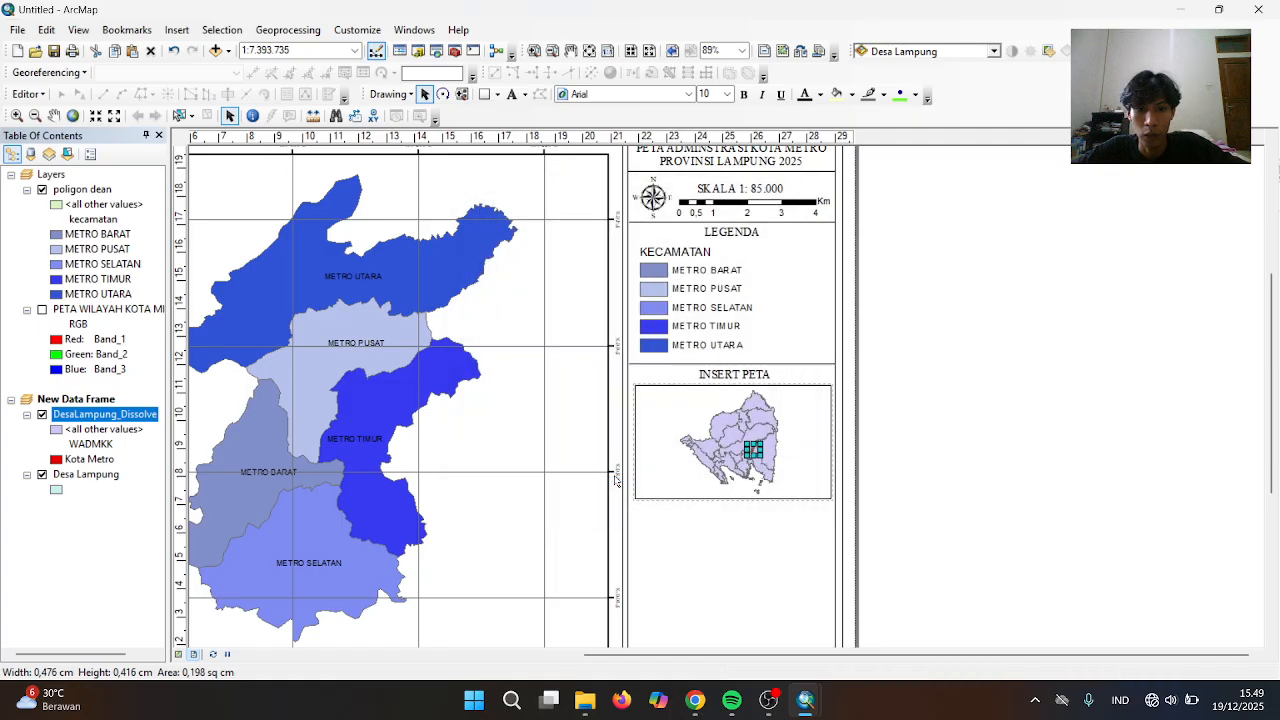
click(753, 450)
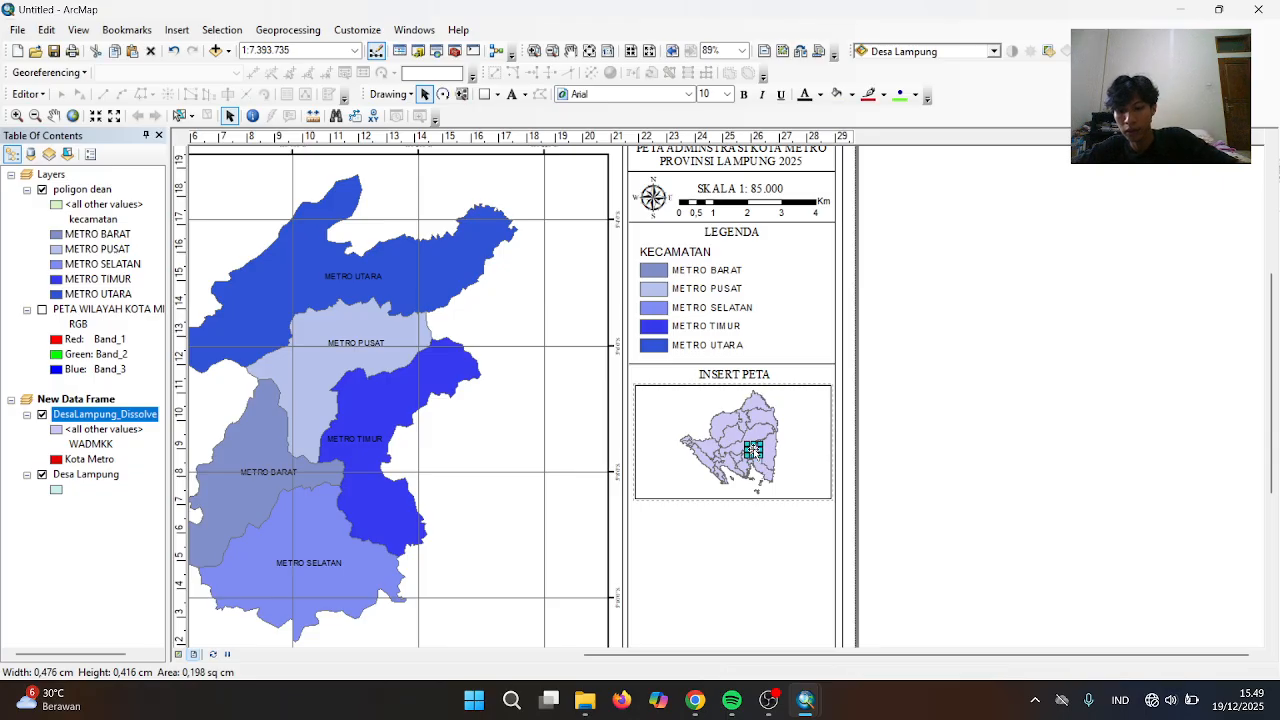
Place a red rectangle copy below the inset and a duplicate INSERT PETA label beside it
drag(753, 449, 770, 467)
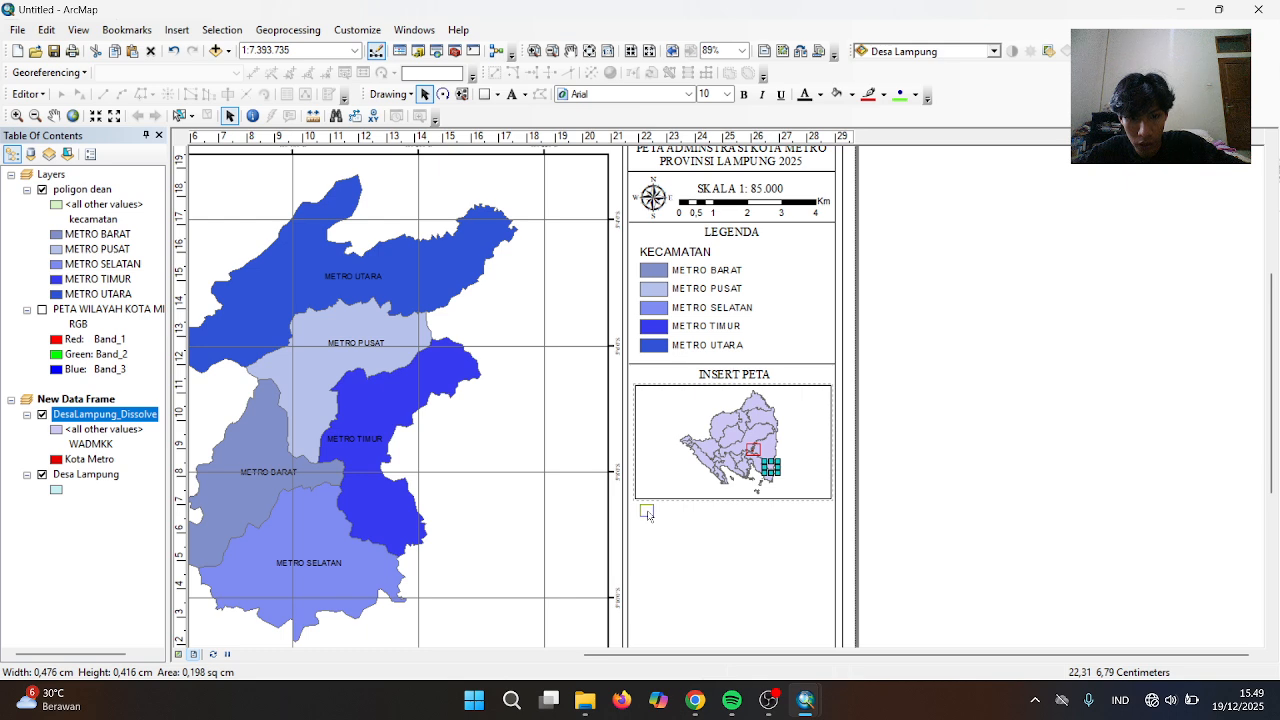
drag(644, 513, 644, 512)
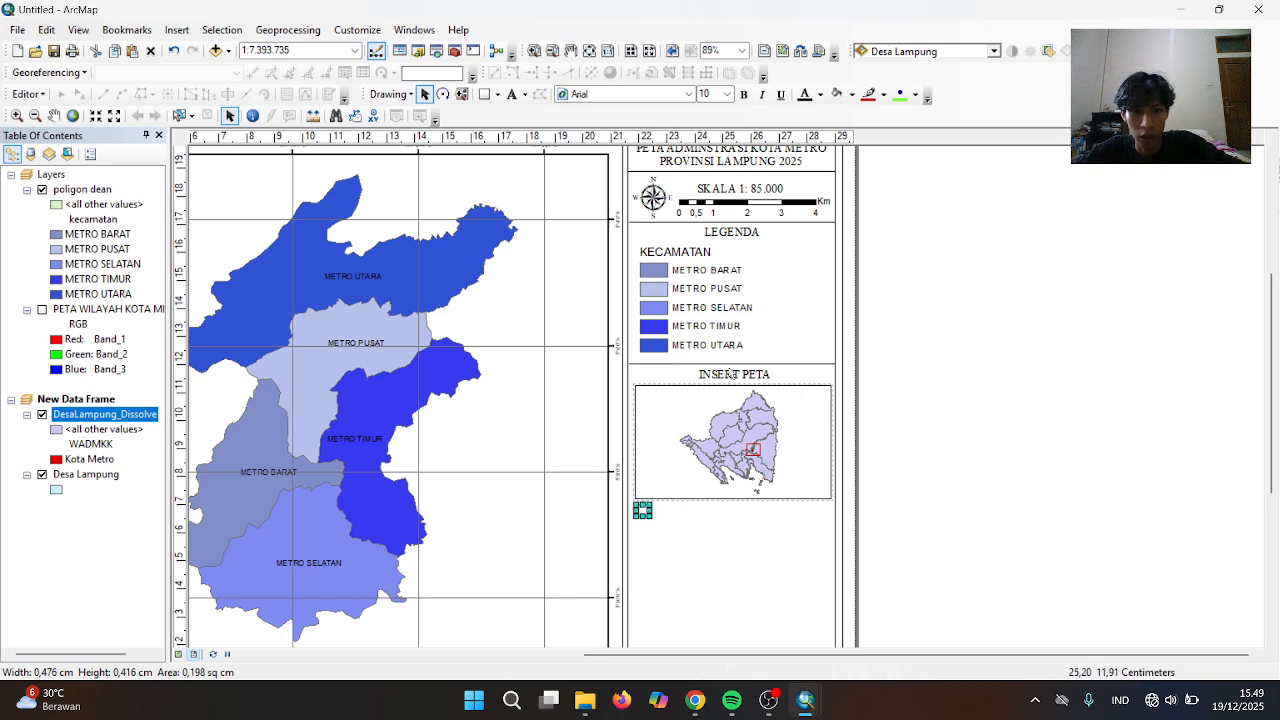
click(732, 374)
key(ctrl+v)
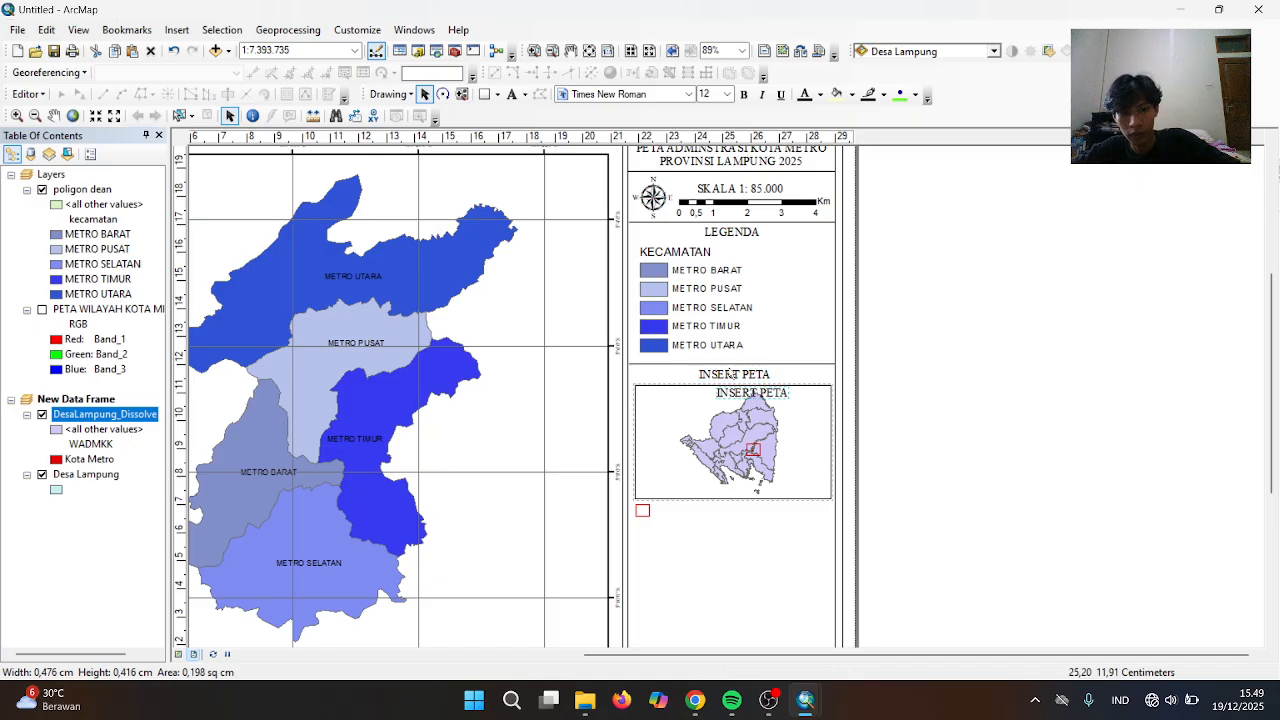
key(Down)
key(Down)
key(Down)
key(Down)
key(Down)
key(Down)
key(Down)
key(Down)
key(Down)
key(Down)
key(Down)
key(Down)
key(Down)
key(Down)
key(Down)
key(Down)
key(Down)
key(Down)
key(Down)
key(Down)
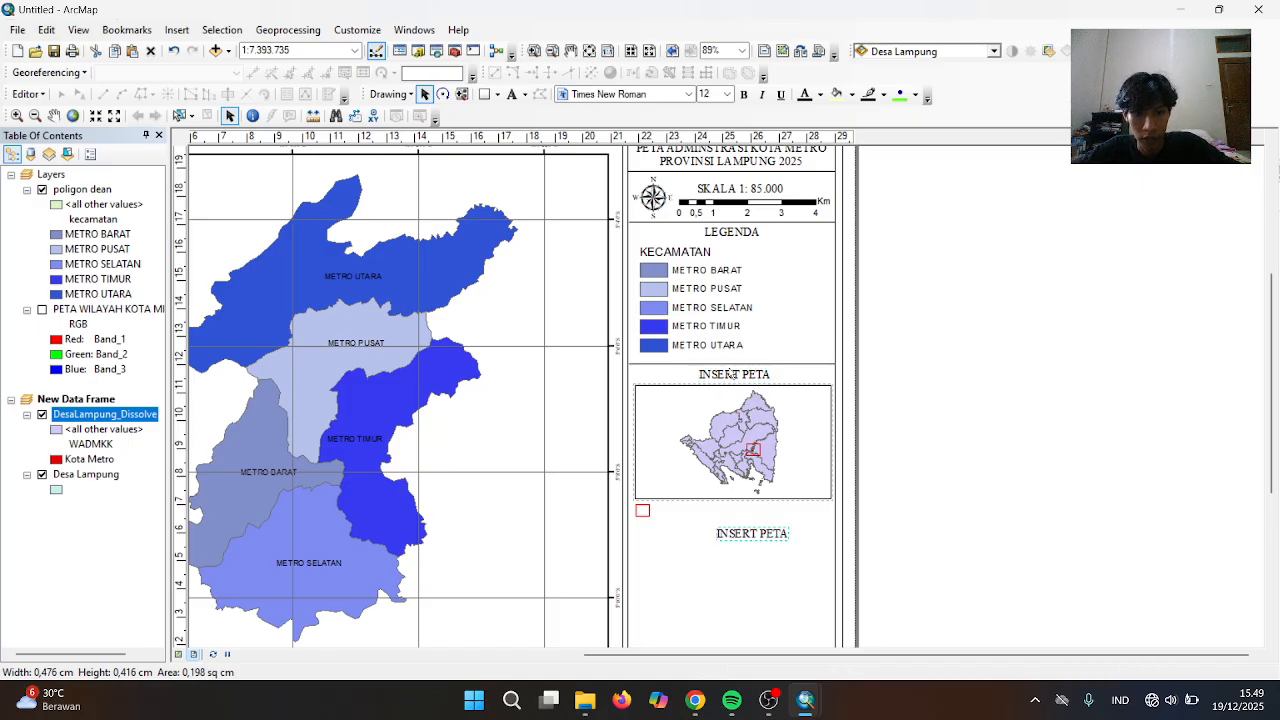
key(Up)
key(Up)
key(Up)
key(Up)
key(Down)
key(Left)
key(Left)
key(Left)
key(Left)
key(Left)
key(Left)
key(Left)
key(Left)
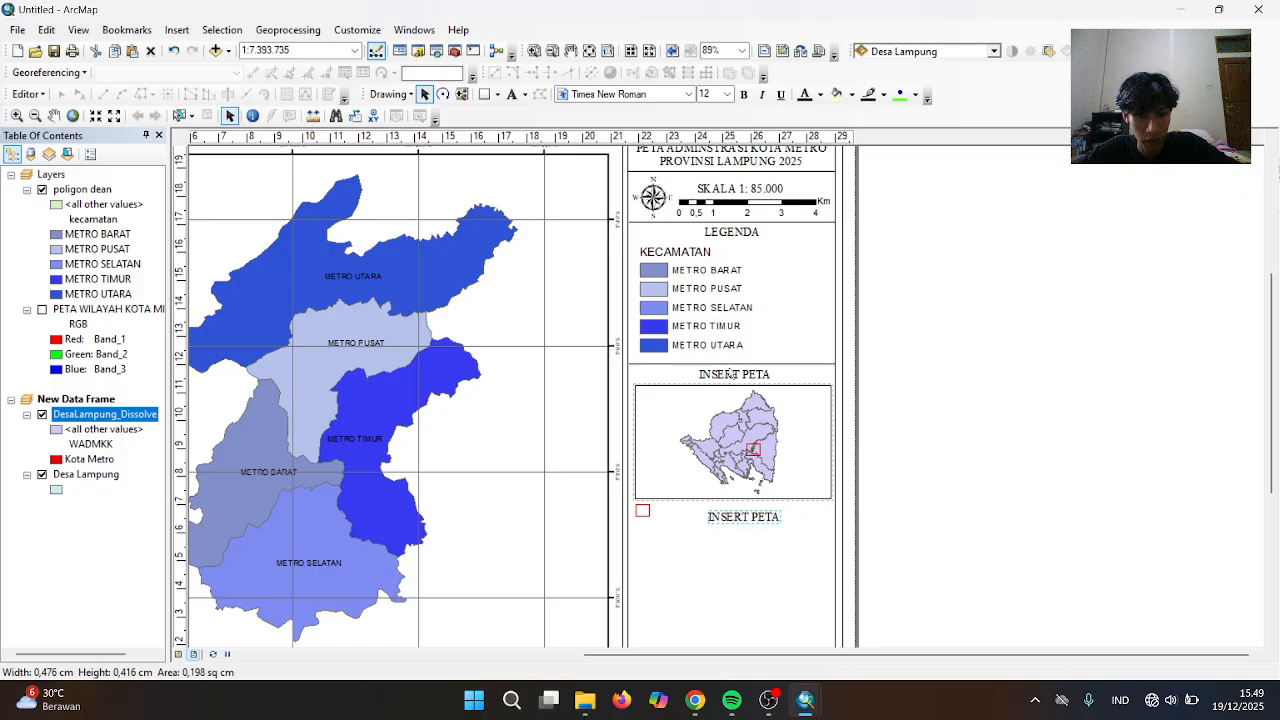
key(Left)
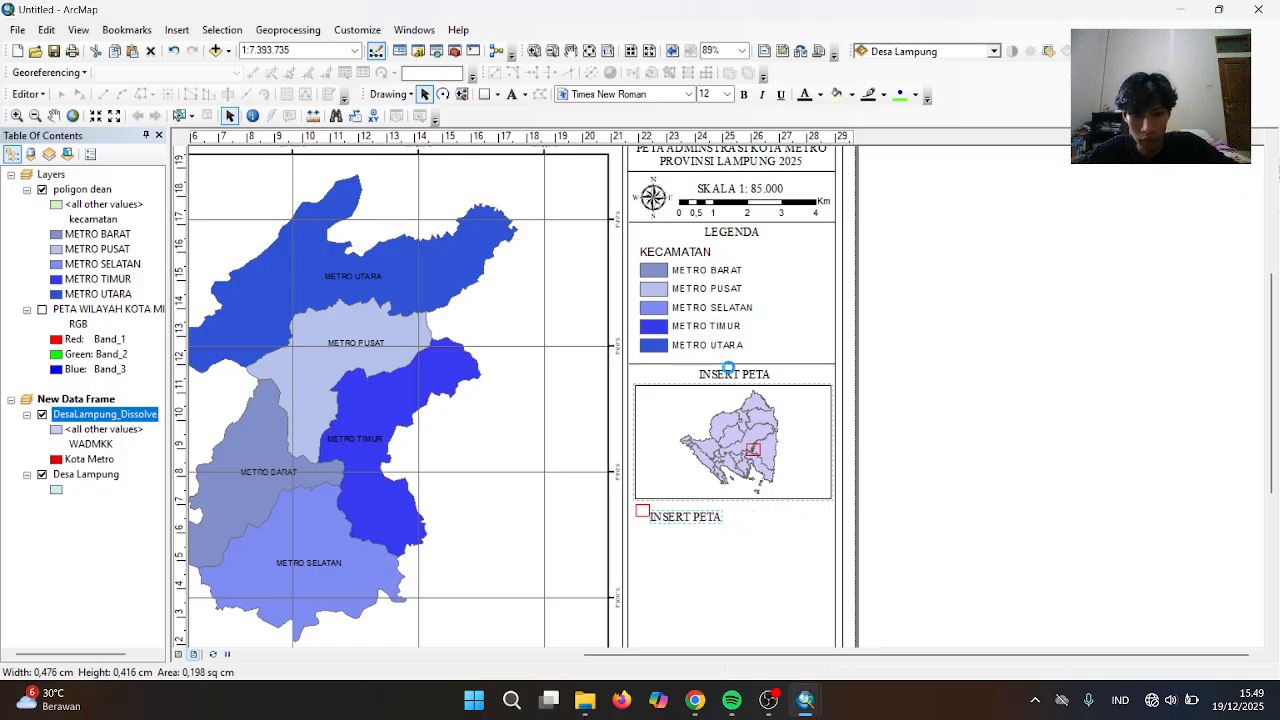
key(Up)
key(Right)
key(Down)
key(Left)
key(Up)
drag(686, 509, 688, 511)
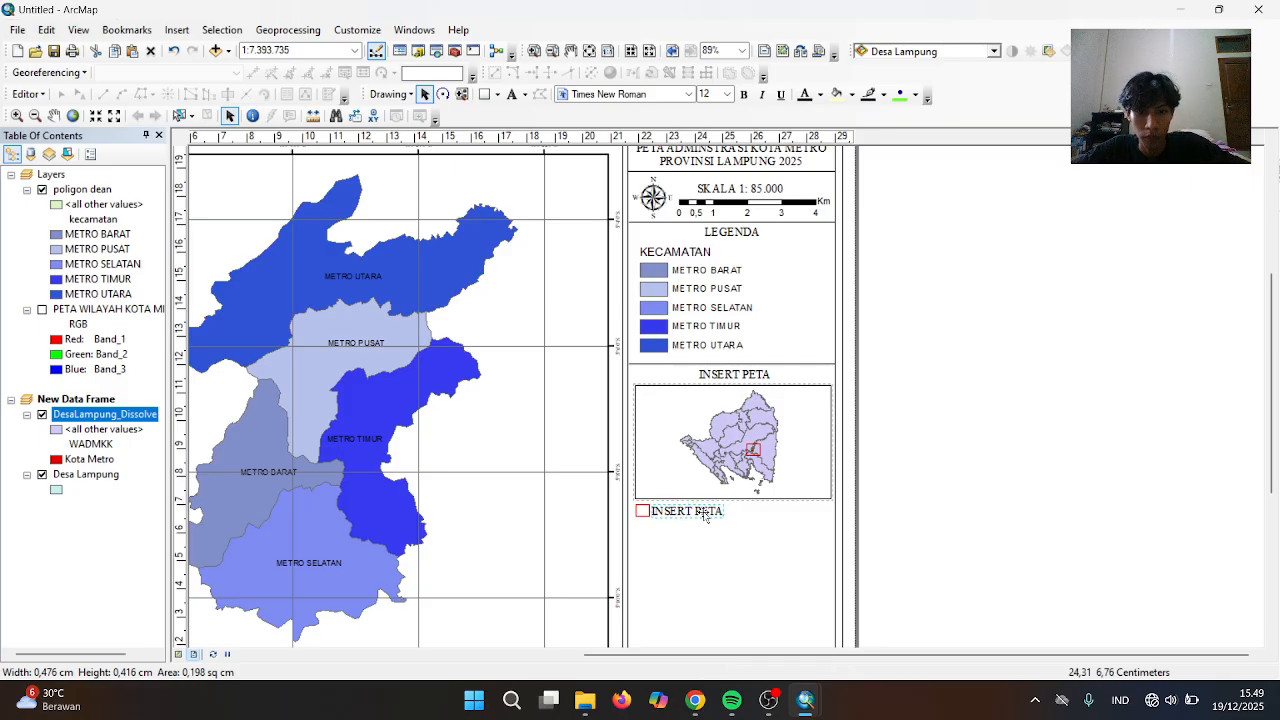
Change the duplicate label to left-aligned KOTA METRO and set it beside the red square
double_click(688, 511)
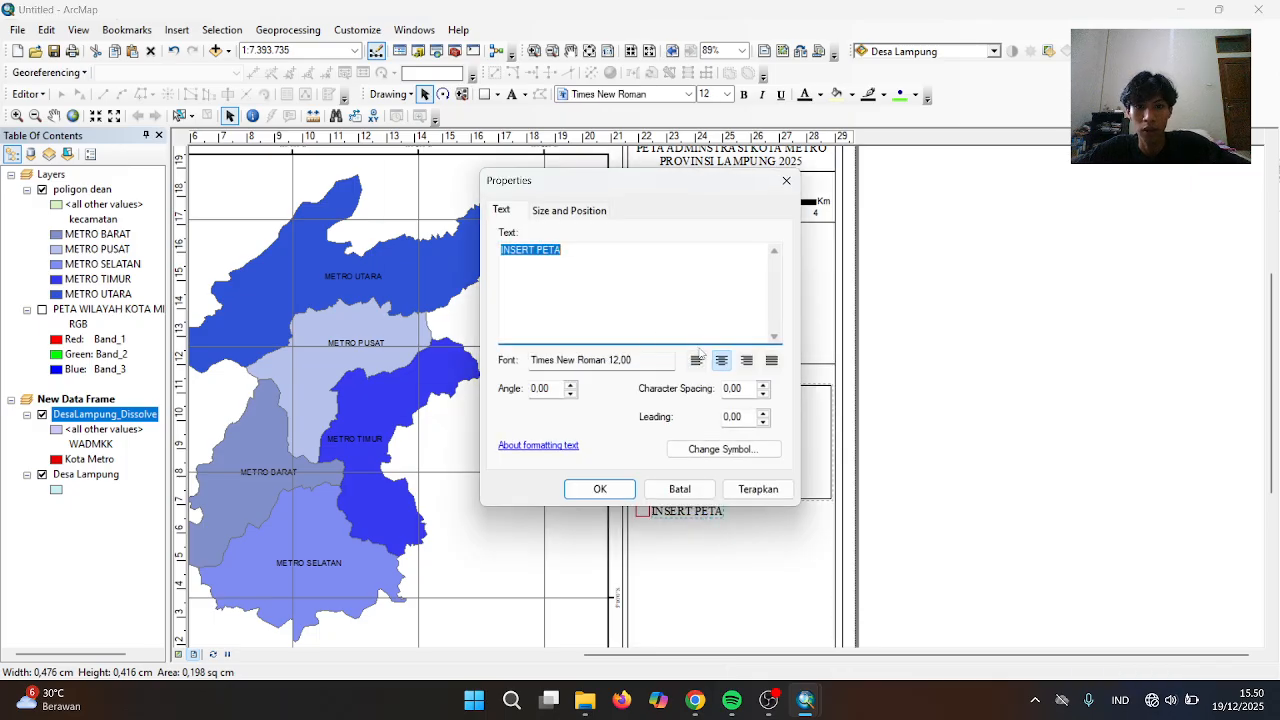
click(697, 360)
click(604, 262)
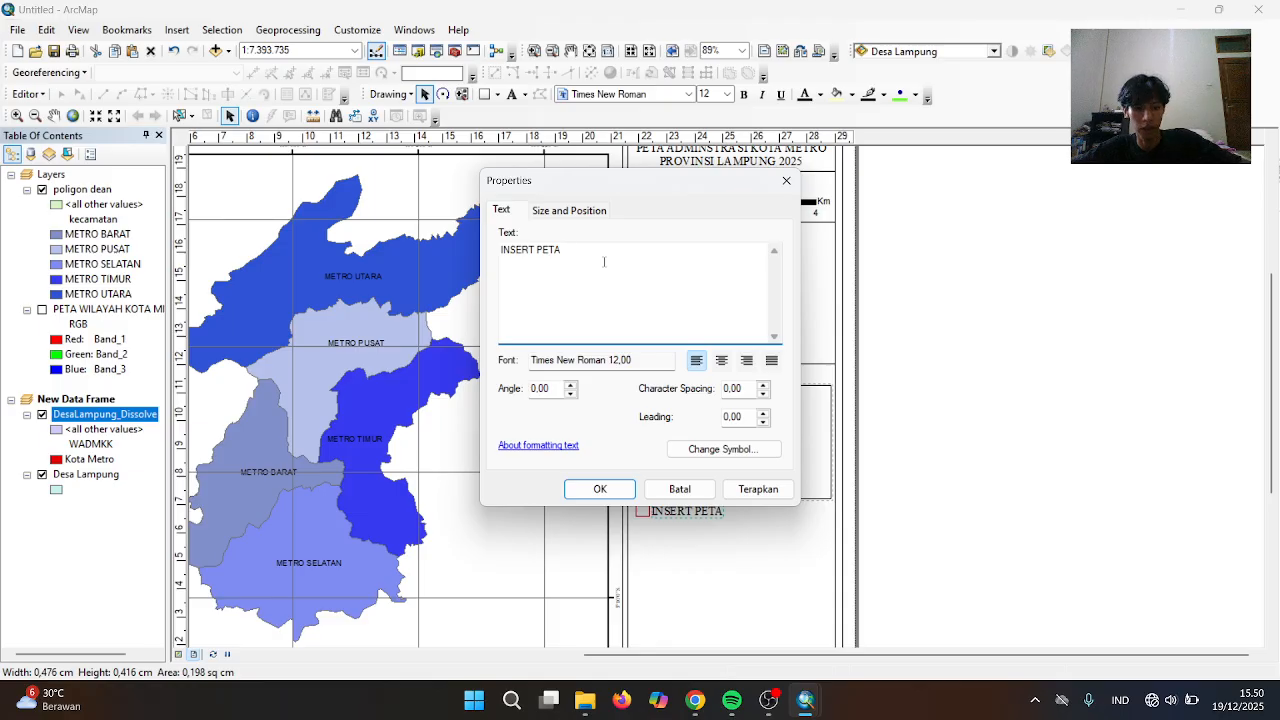
key(BackSpace)
key(BackSpace)
key(BackSpace)
key(BackSpace)
key(BackSpace)
key(BackSpace)
key(BackSpace)
key(BackSpace)
key(BackSpace)
key(BackSpace)
key(BackSpace)
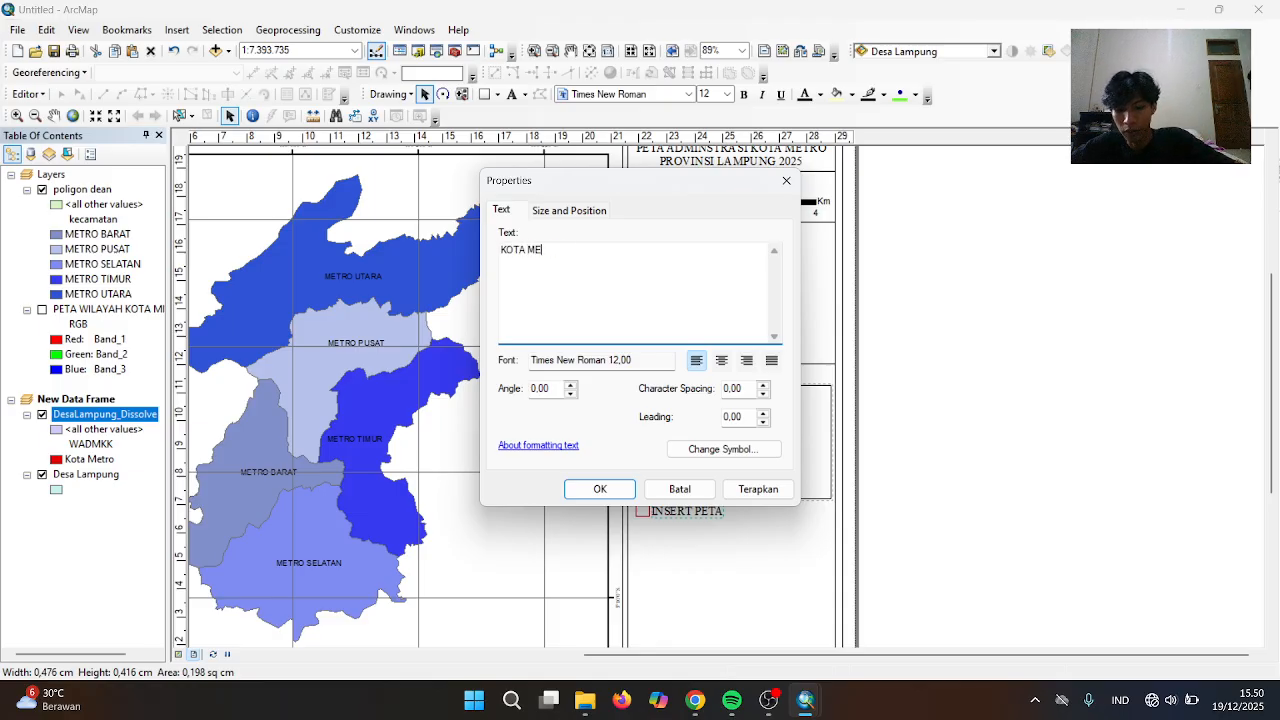
click(600, 488)
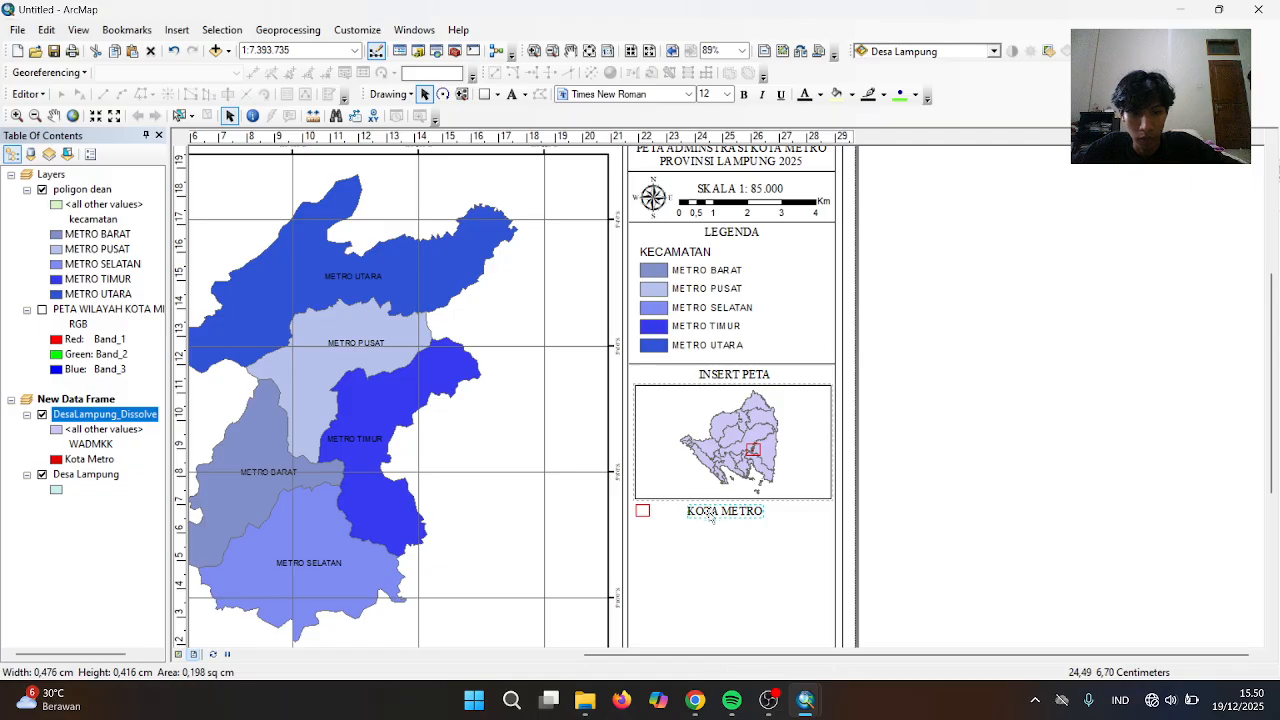
drag(704, 512, 677, 516)
Move the divider line from above INSERT PETA down beneath the KOTA METRO key
click(683, 578)
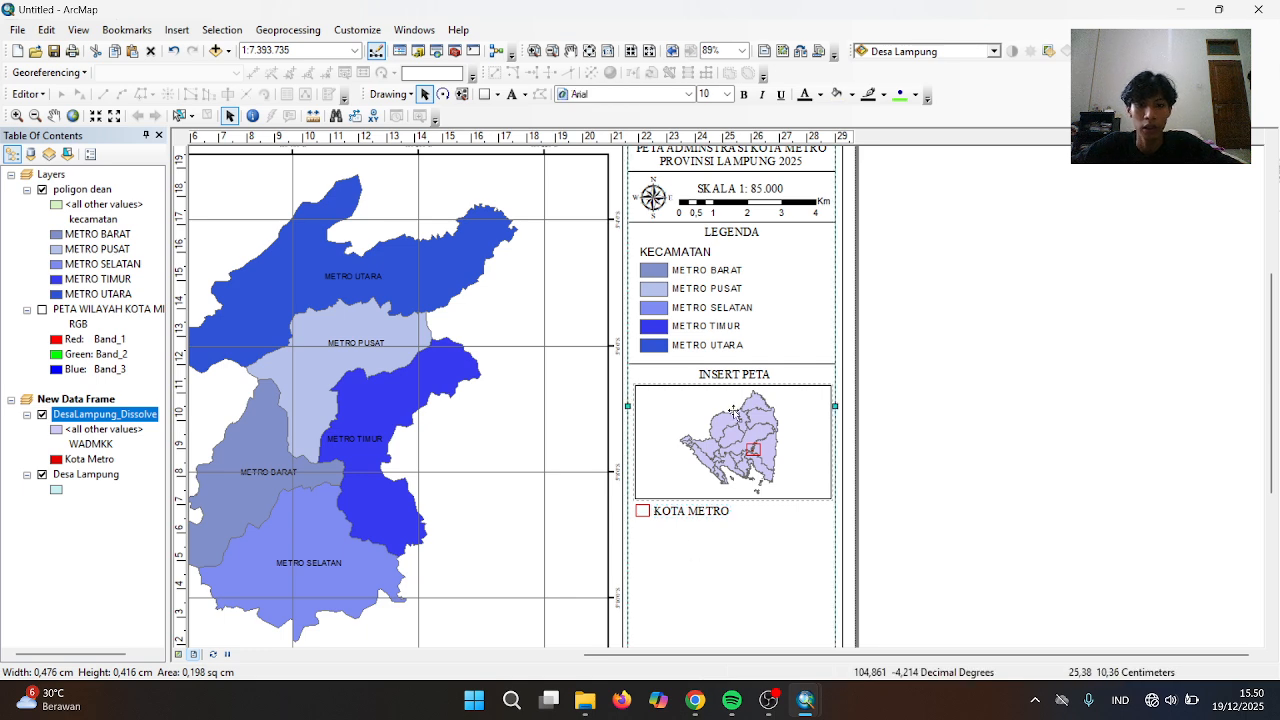
click(790, 364)
click(790, 364)
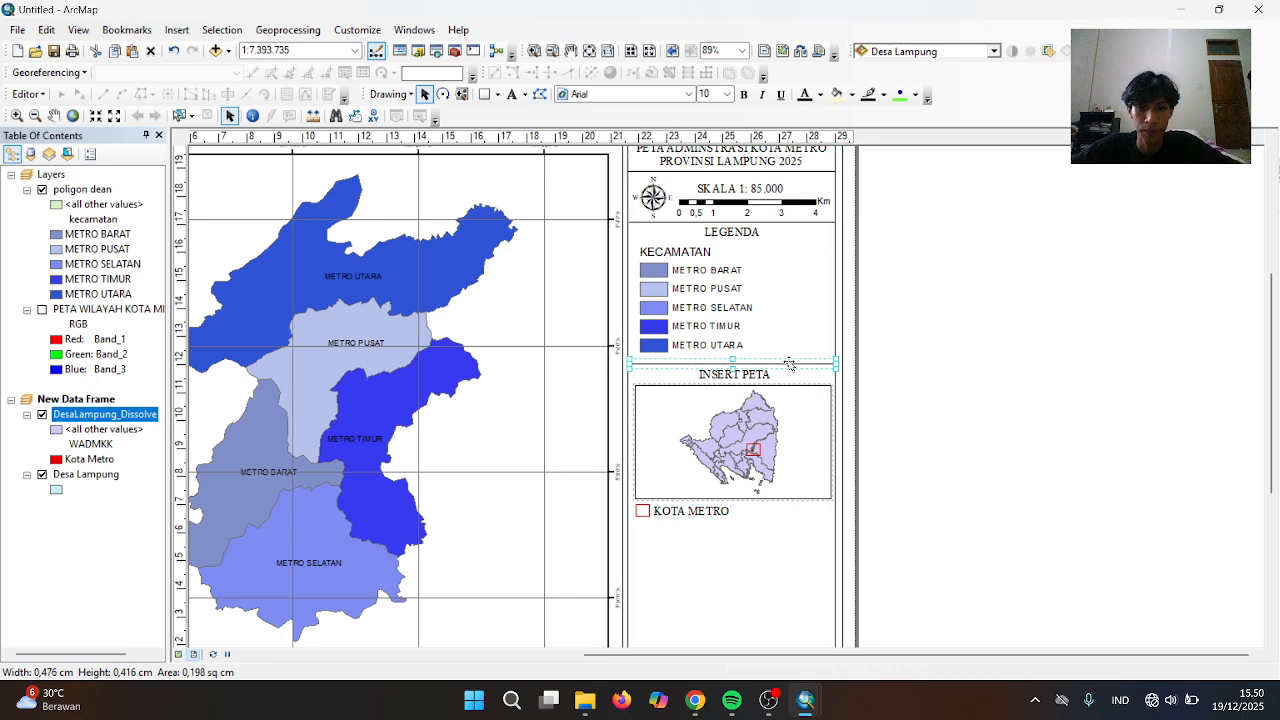
drag(790, 367, 785, 530)
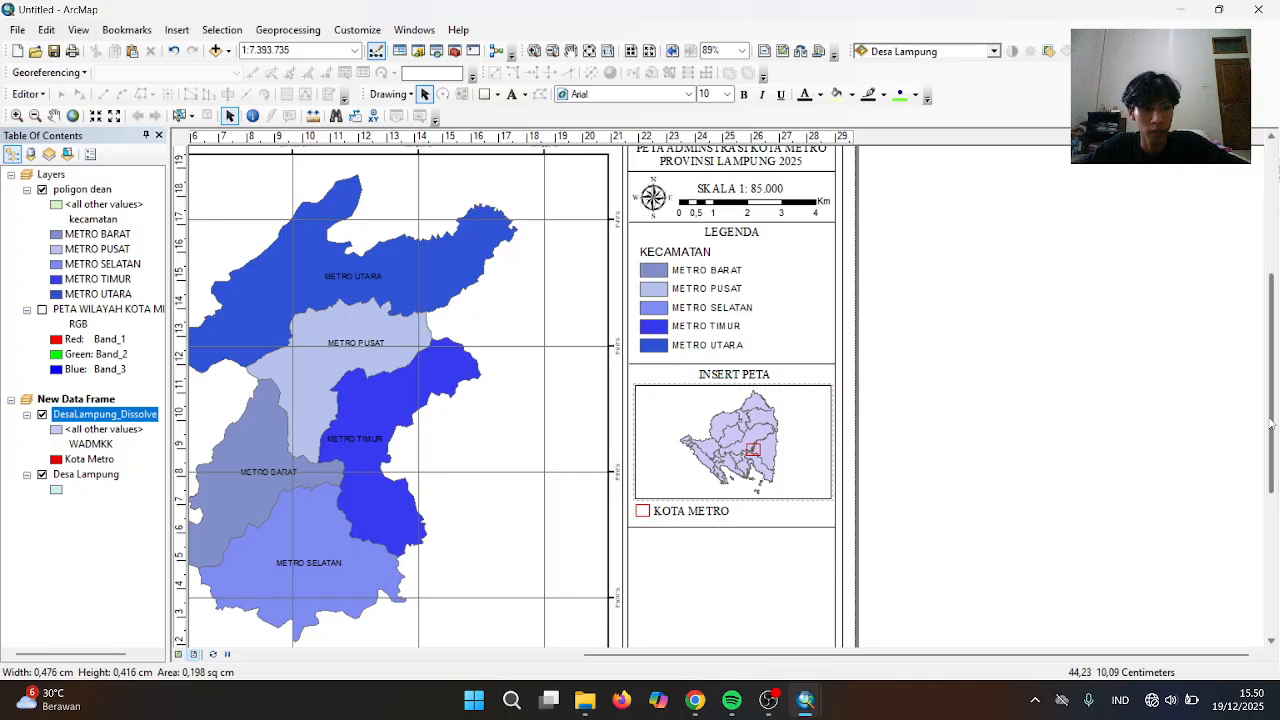
drag(1274, 405, 1248, 523)
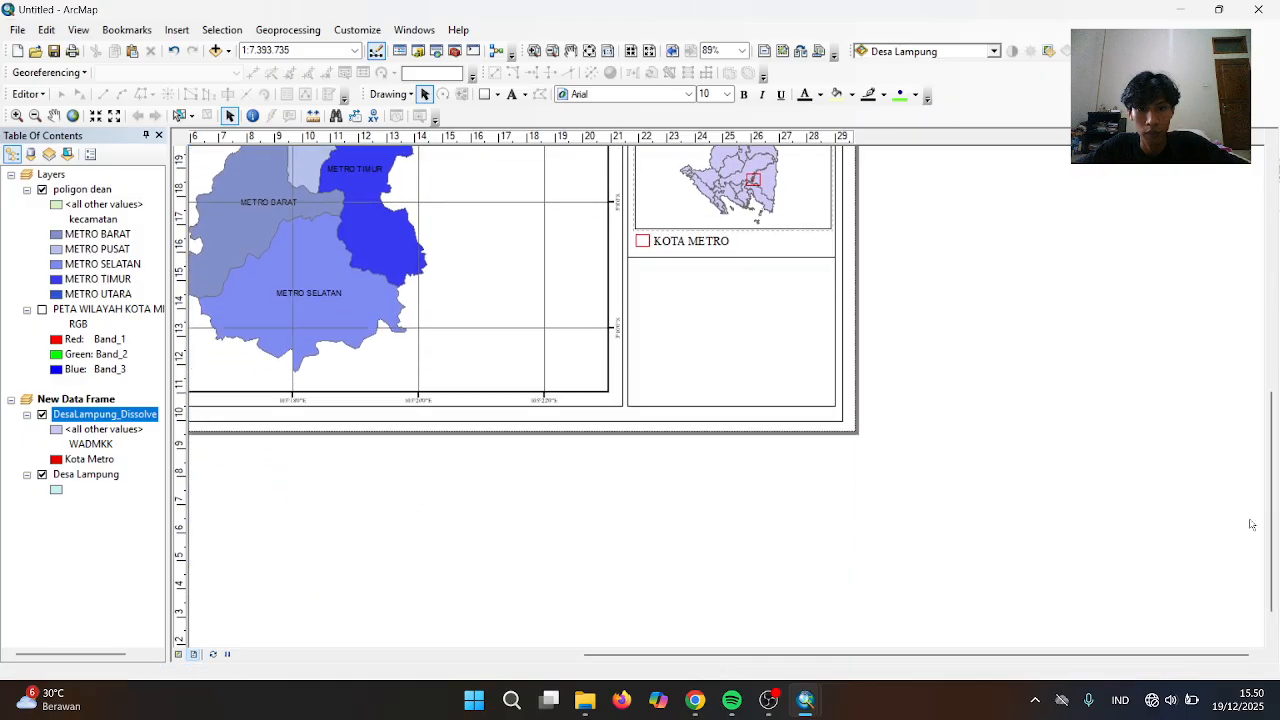
Copy the KOTA METRO label into the empty lower box of the side panel
click(785, 259)
click(785, 261)
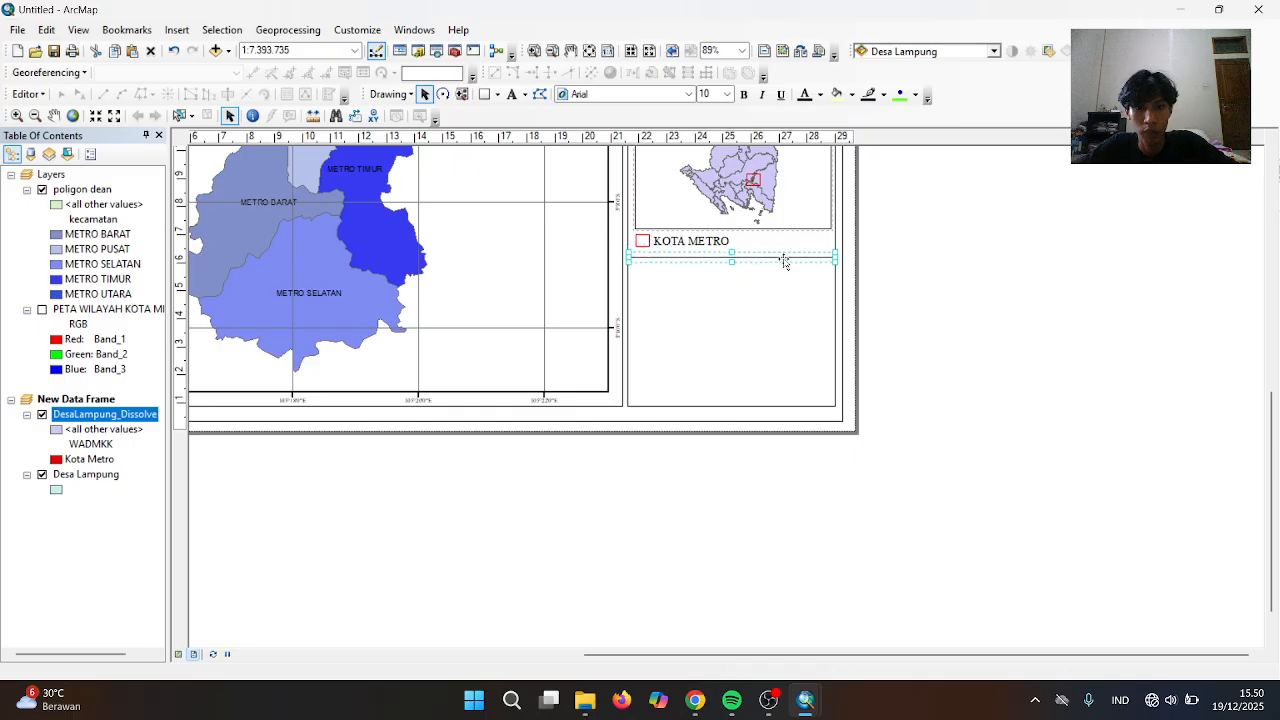
click(931, 266)
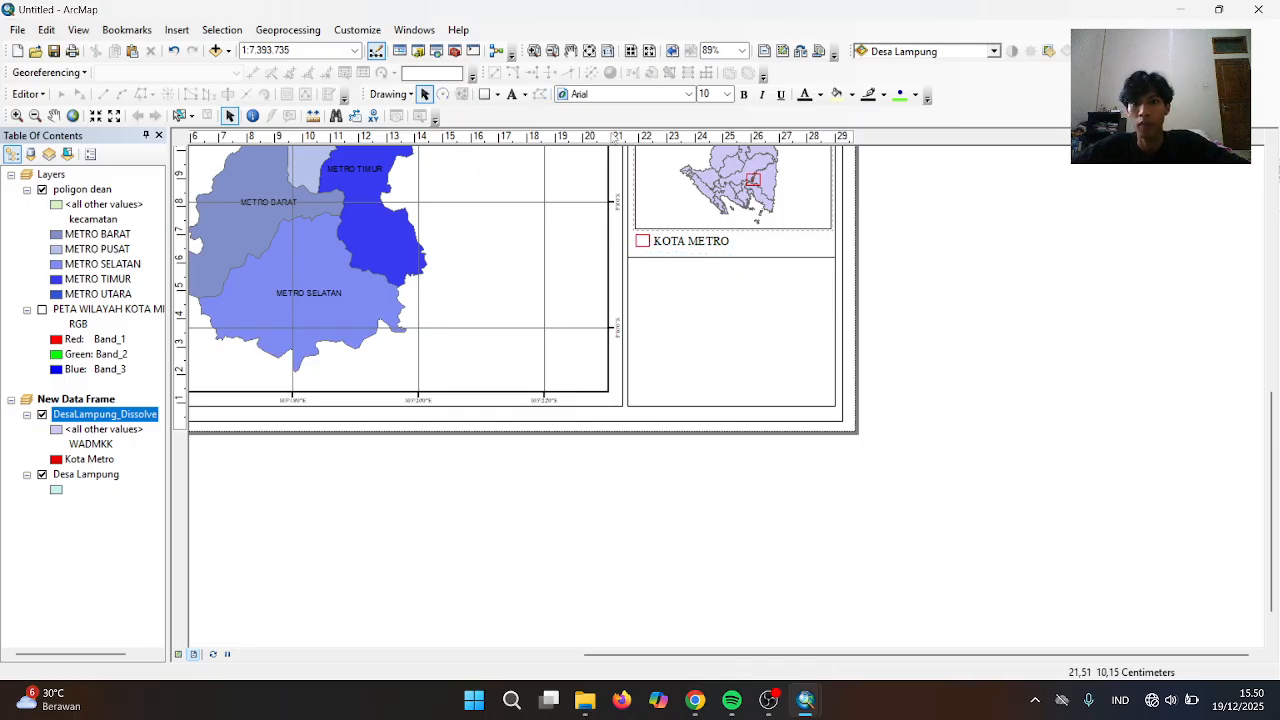
click(695, 241)
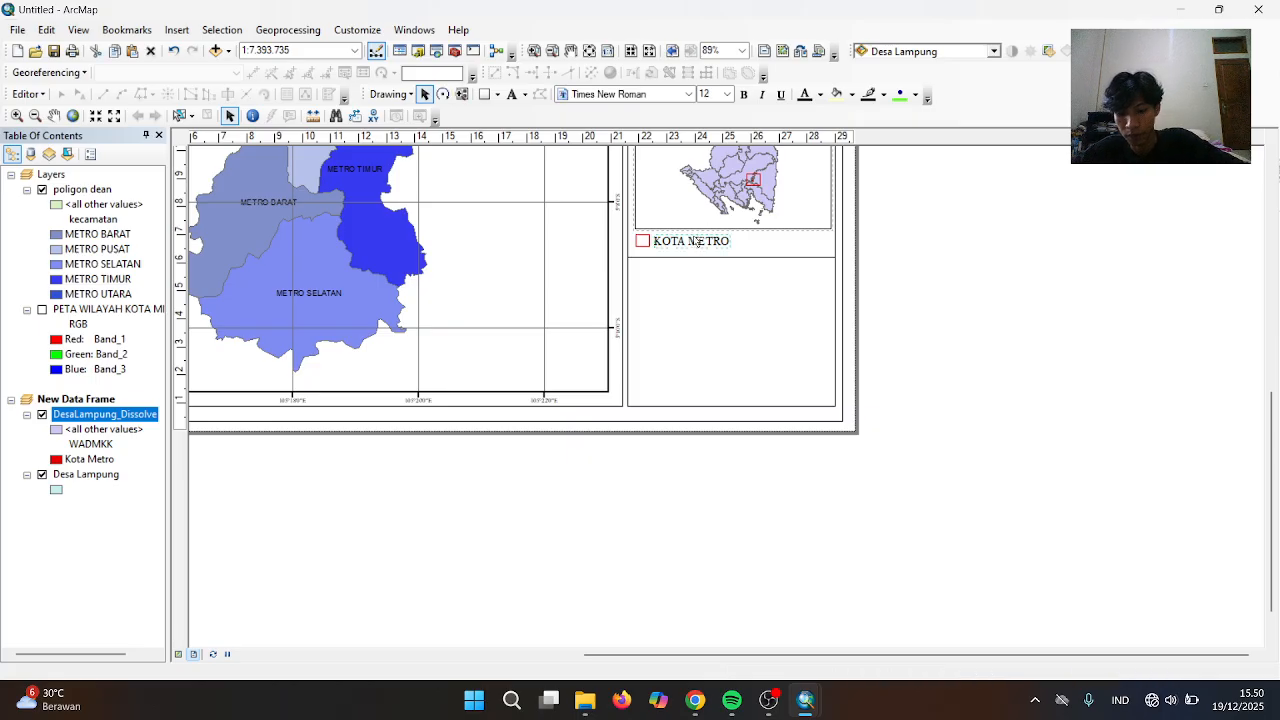
key(ctrl+v)
mouse_move(724, 263)
mouse_down()
mouse_move(727, 276)
mouse_move(695, 268)
mouse_move(743, 273)
mouse_up()
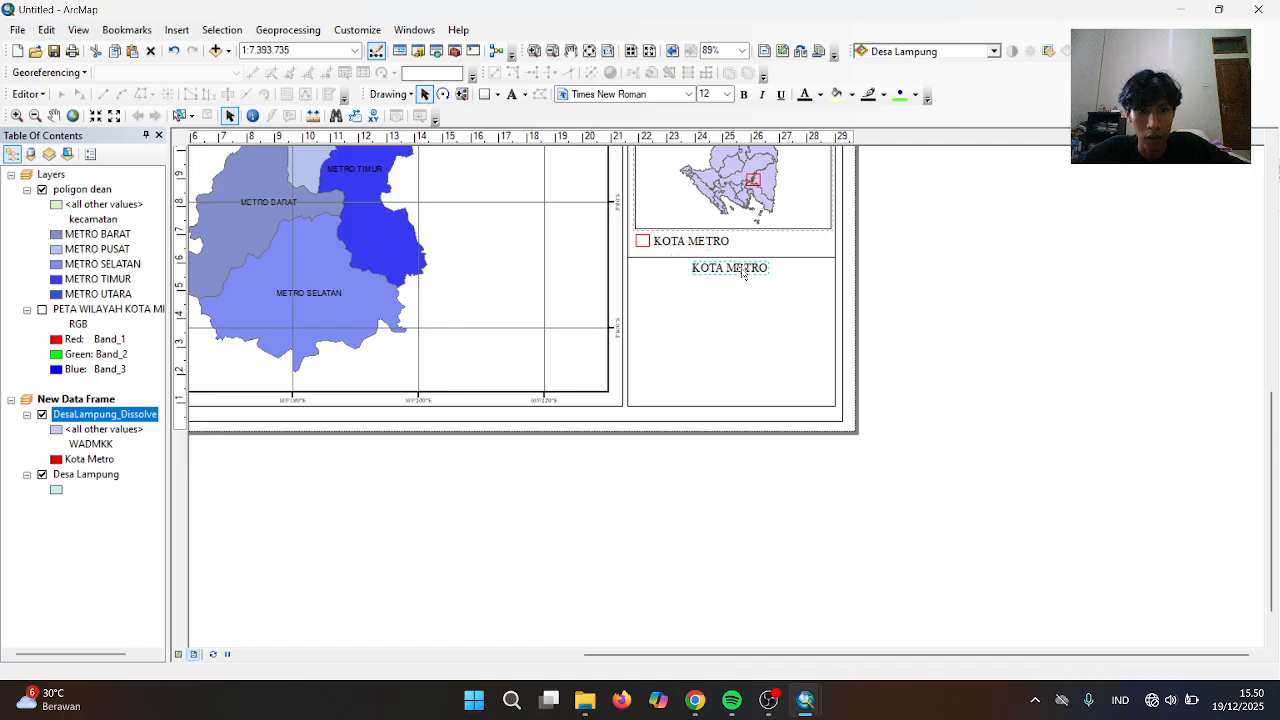
Retype the copy as SUMBER DATA and paste another label copy for the source list
double_click(743, 272)
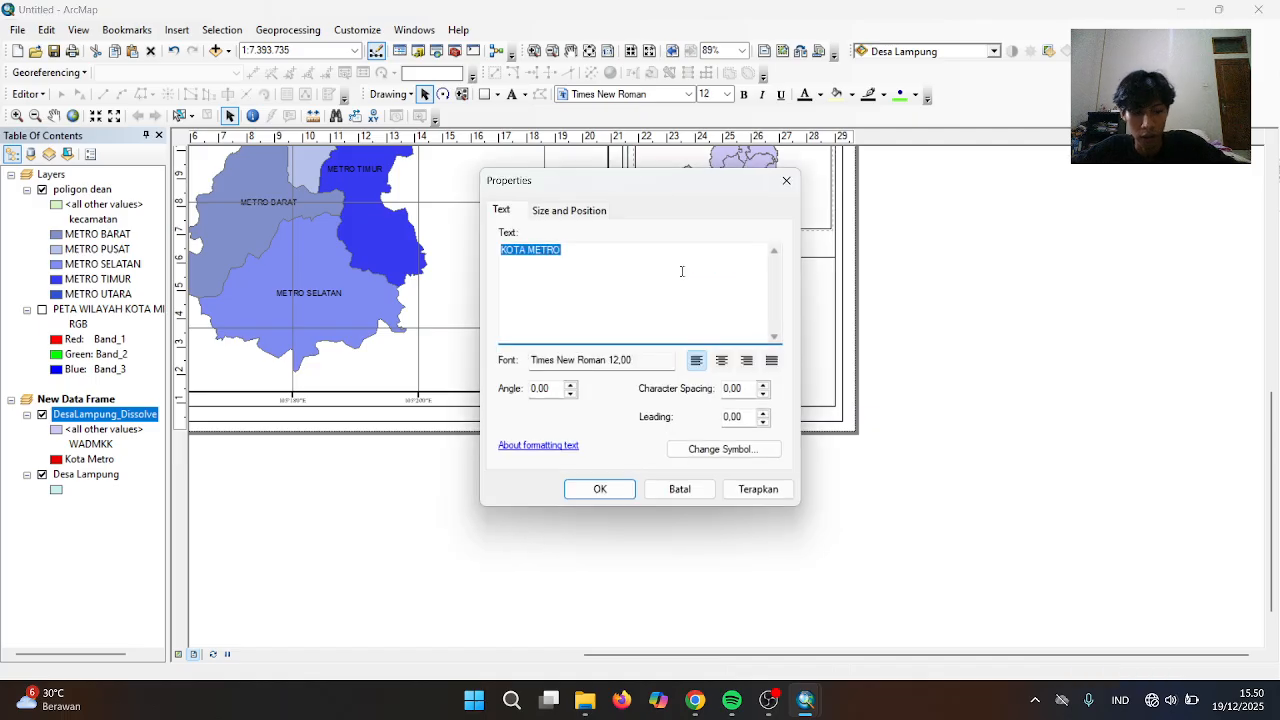
key(BackSpace)
text(SUMBER)
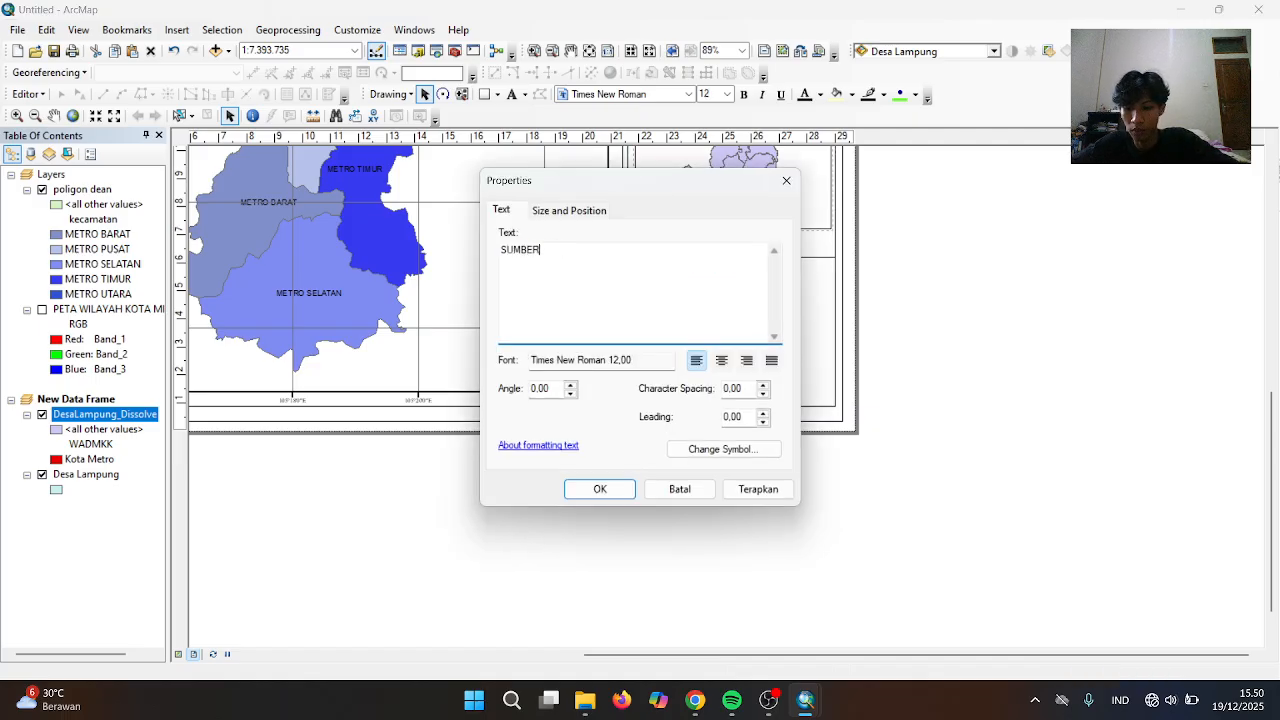
text( DSATA)
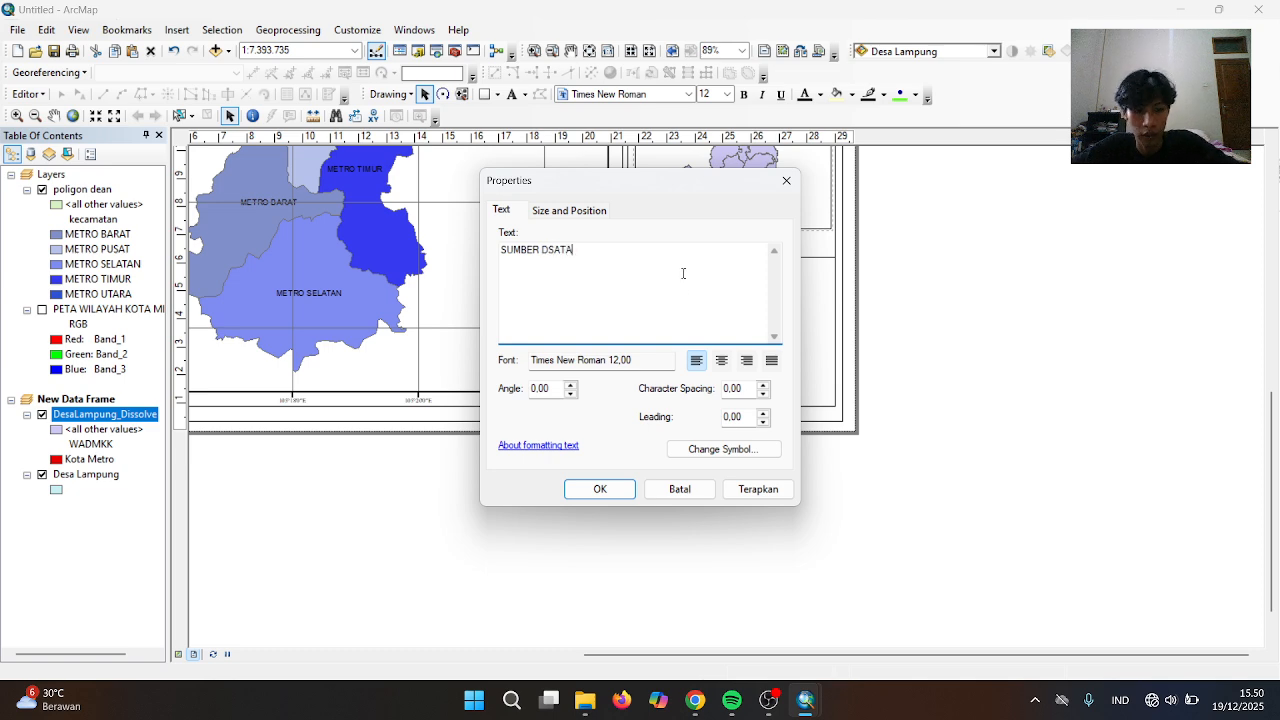
key(BackSpace)
key(BackSpace)
key(BackSpace)
key(BackSpace)
text(ATA)
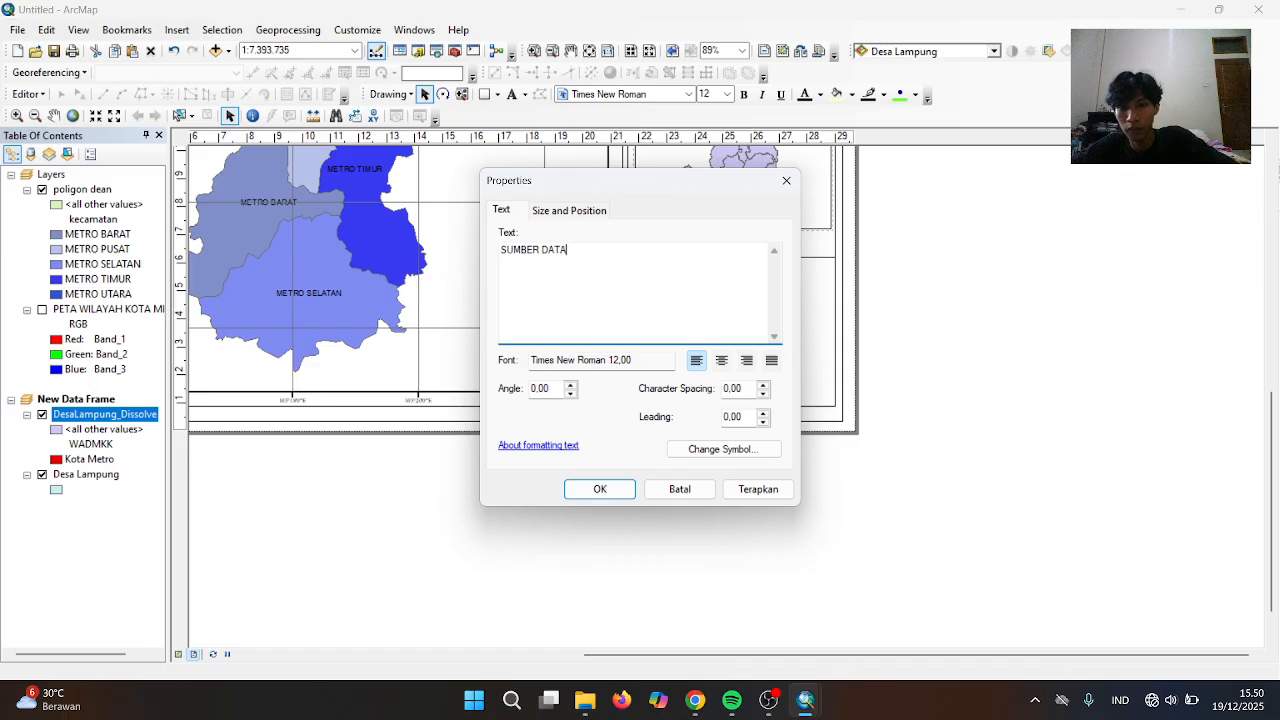
click(600, 492)
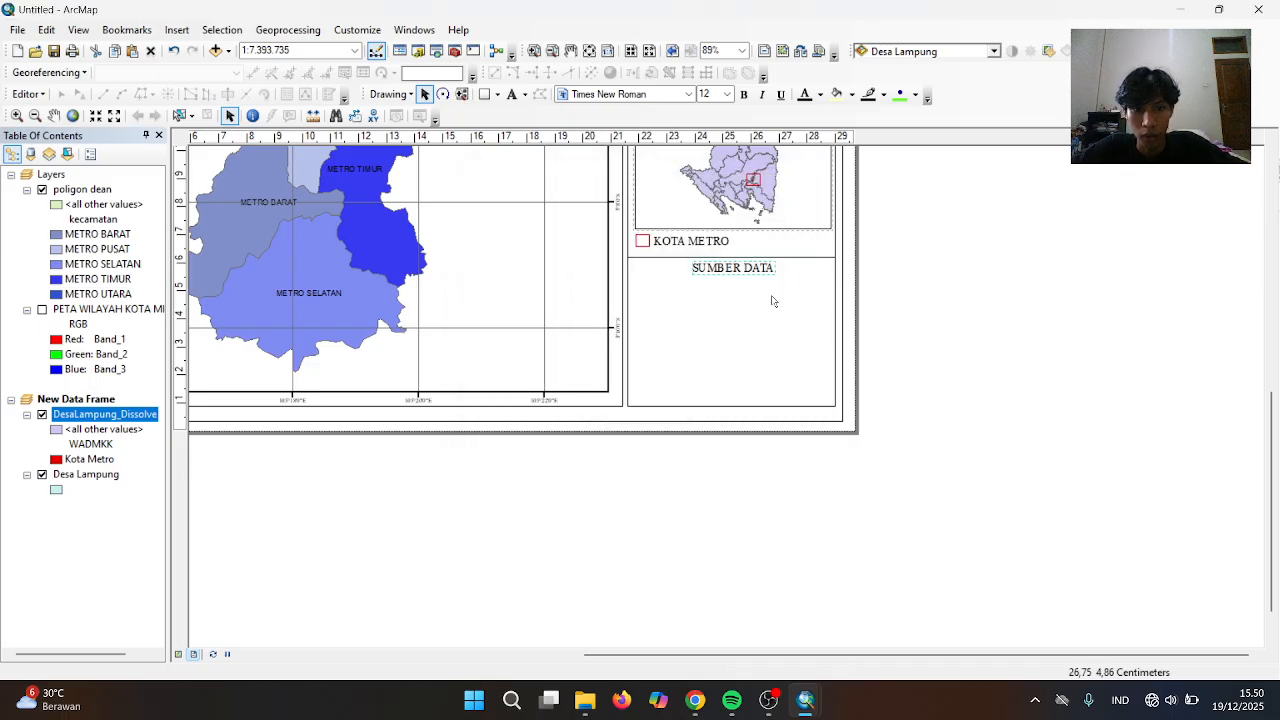
click(716, 286)
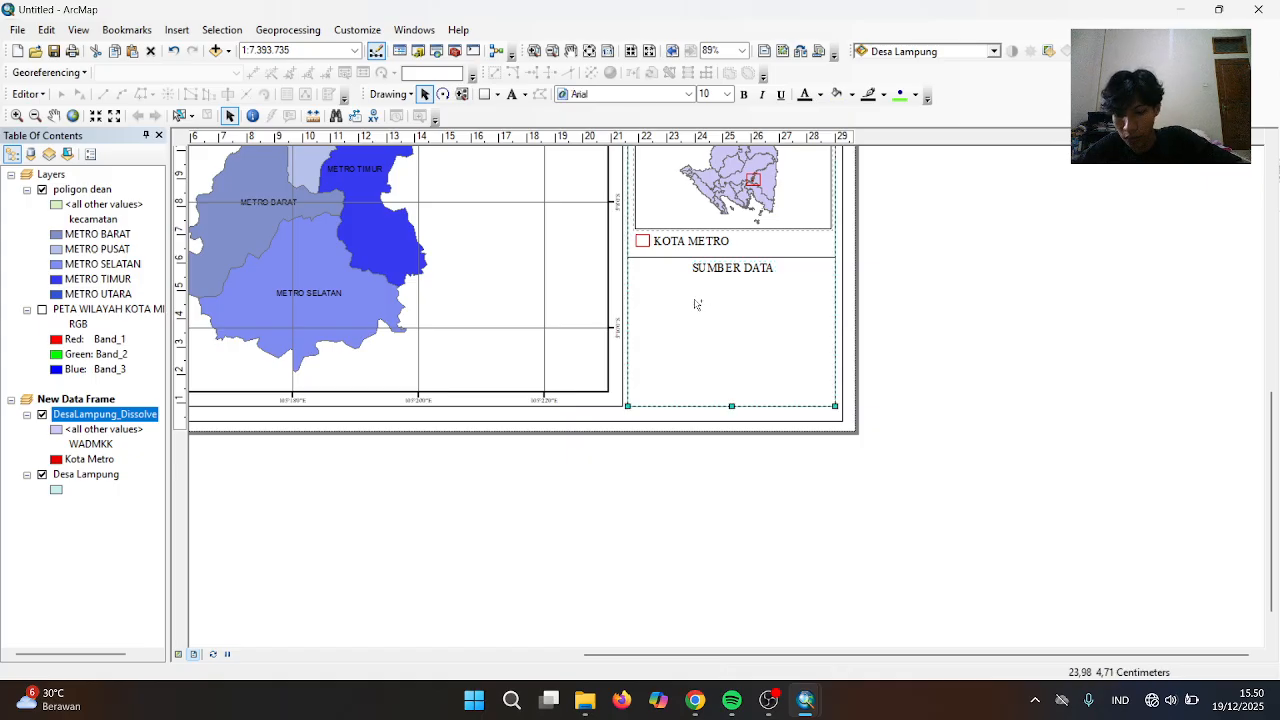
key(ctrl+v)
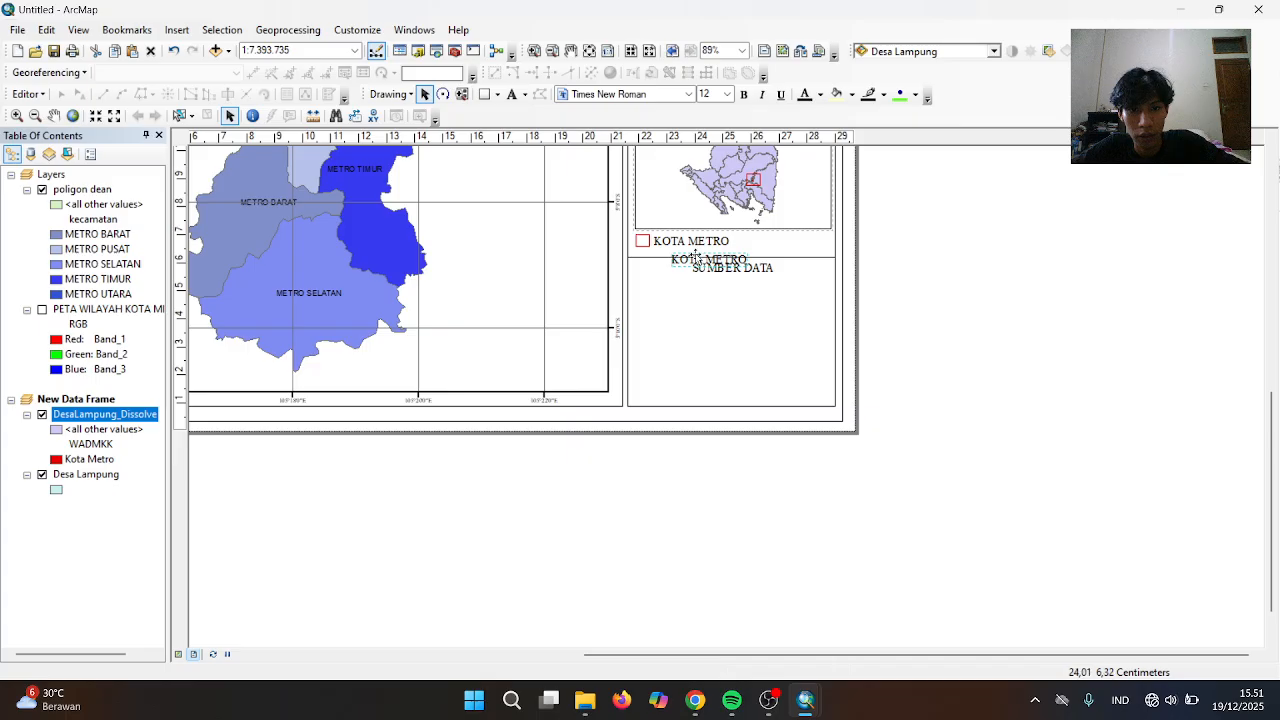
Put the pasted label under SUMBER DATA listing SHP BATAS KABUPATEN and KECAMATAN LAMPUNG 2025
drag(694, 257, 658, 285)
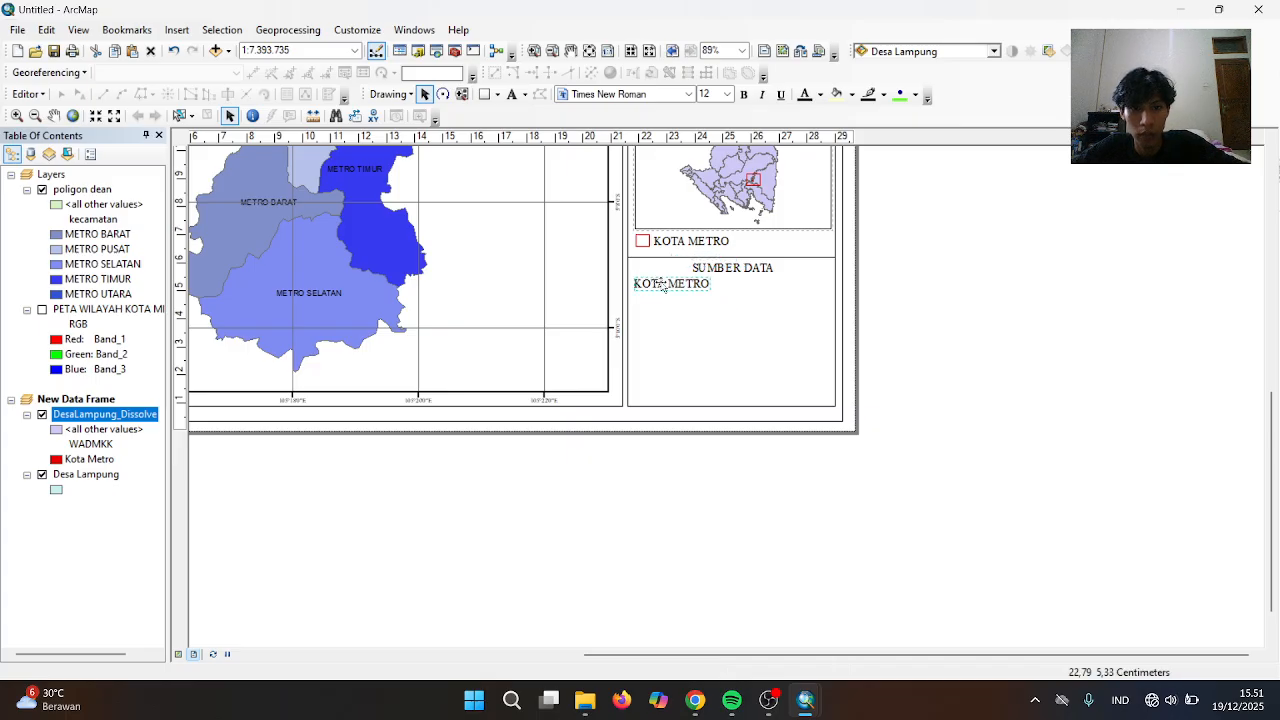
click(662, 286)
double_click(662, 285)
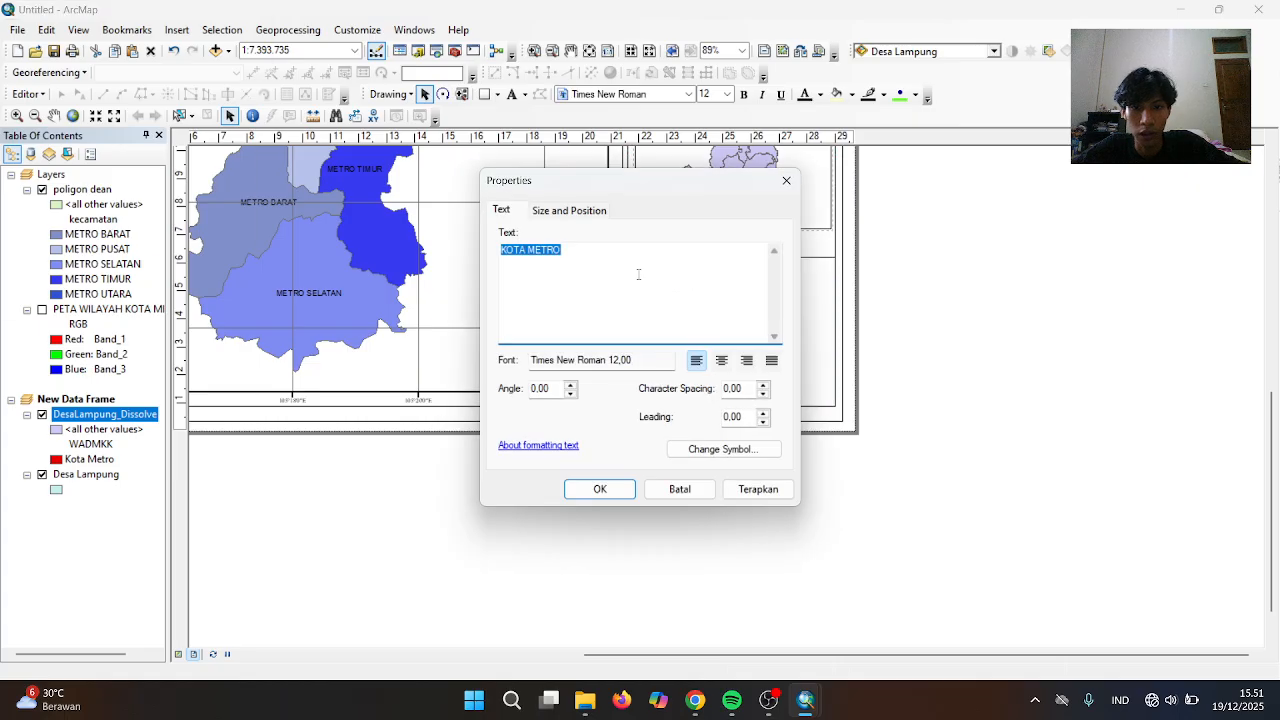
key(BackSpace)
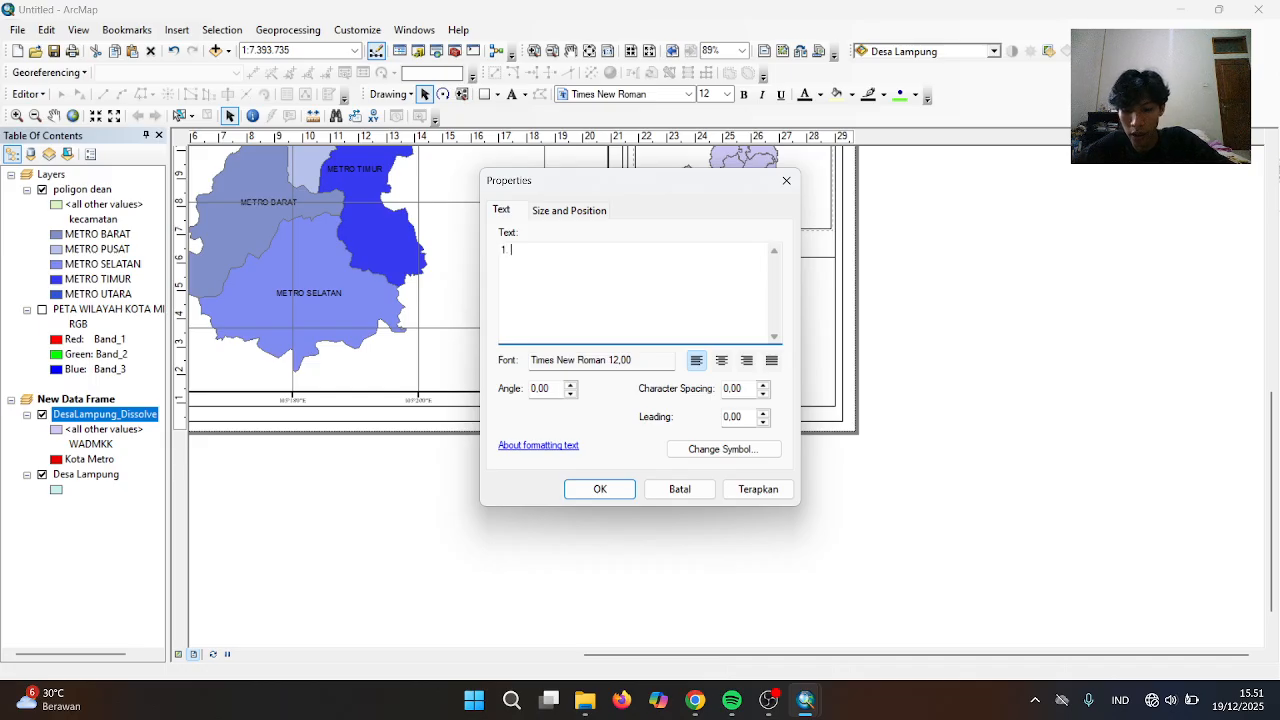
text(1. SHP B)
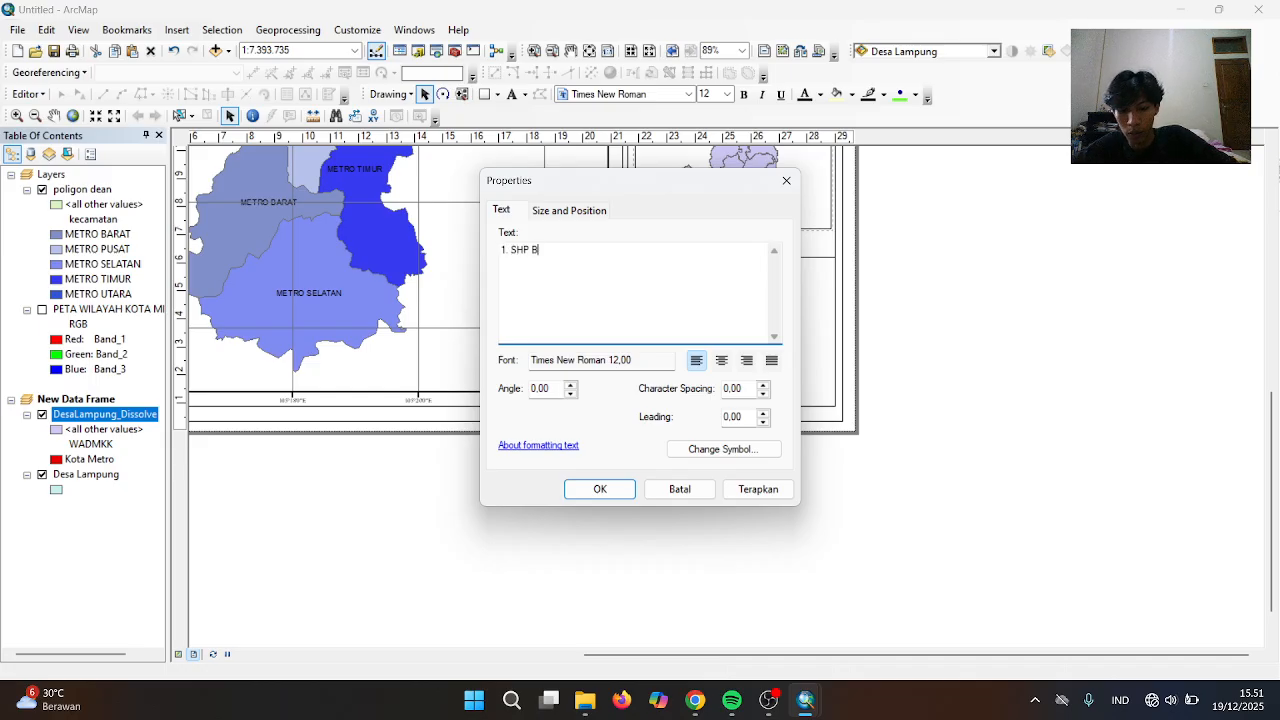
text(ATAS PRO)
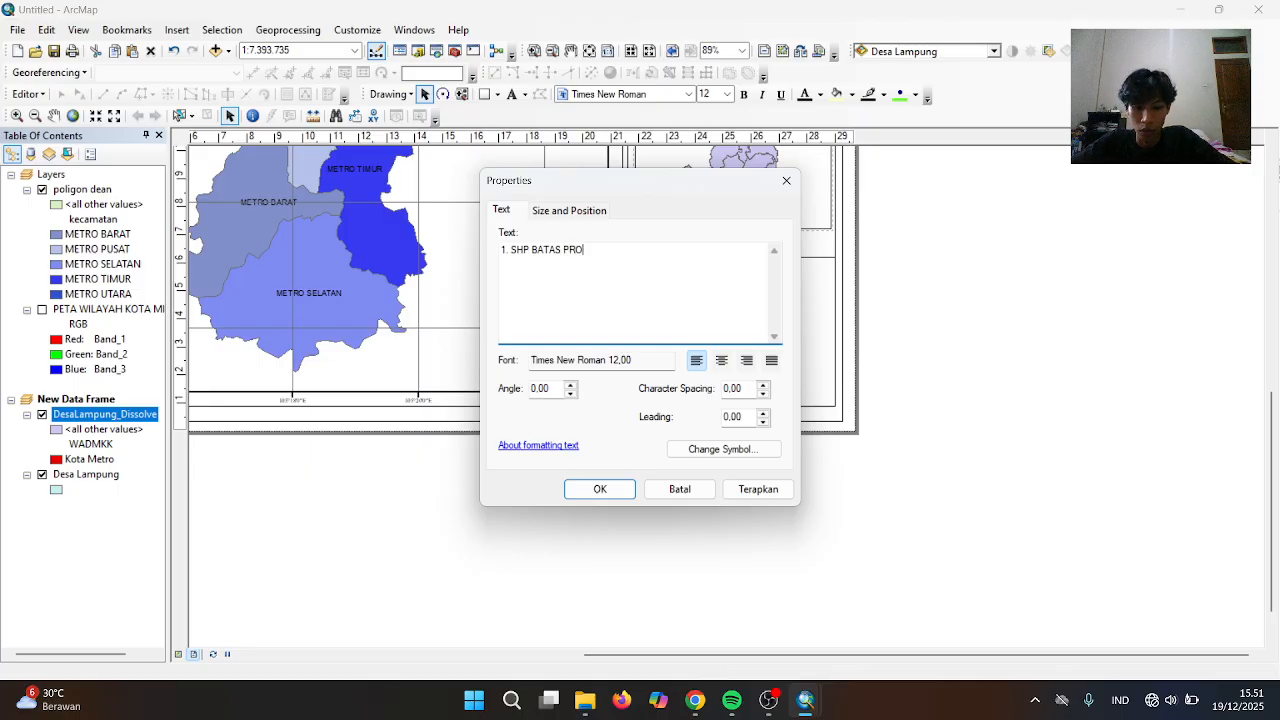
text(VINSI)
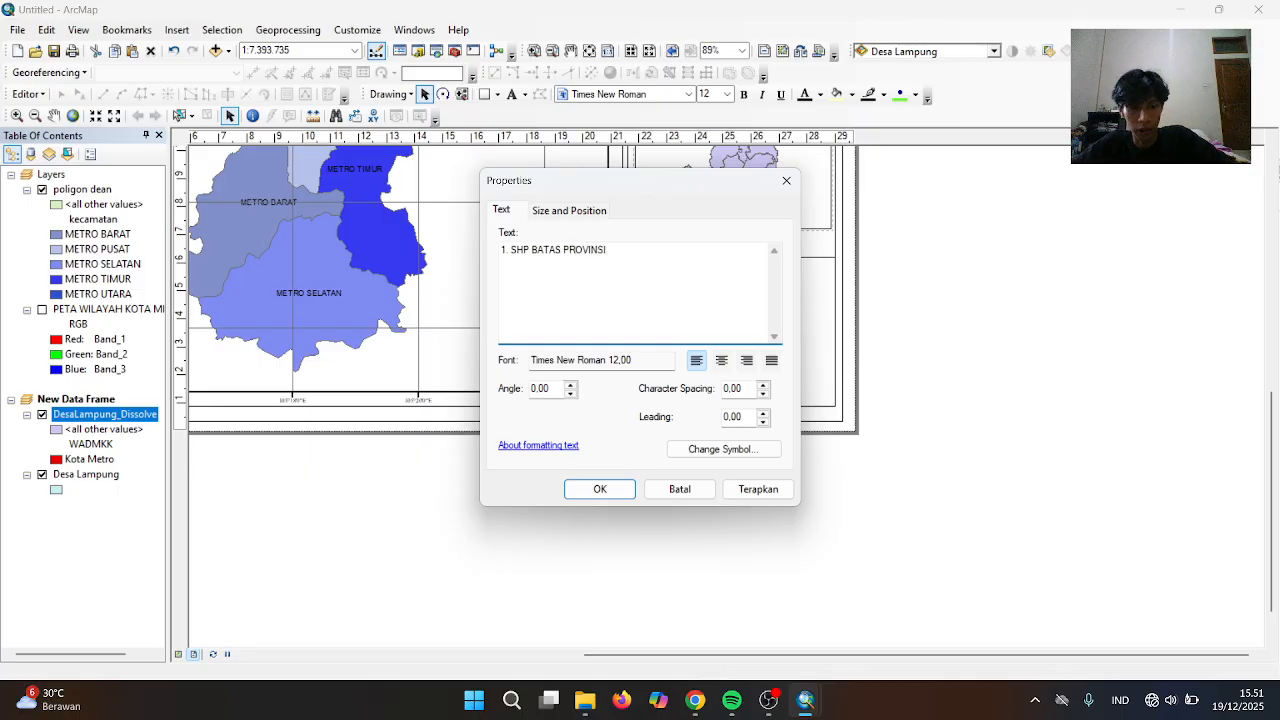
key(BackSpace)
key(BackSpace)
key(BackSpace)
key(BackSpace)
key(BackSpace)
key(BackSpace)
key(BackSpace)
key(BackSpace)
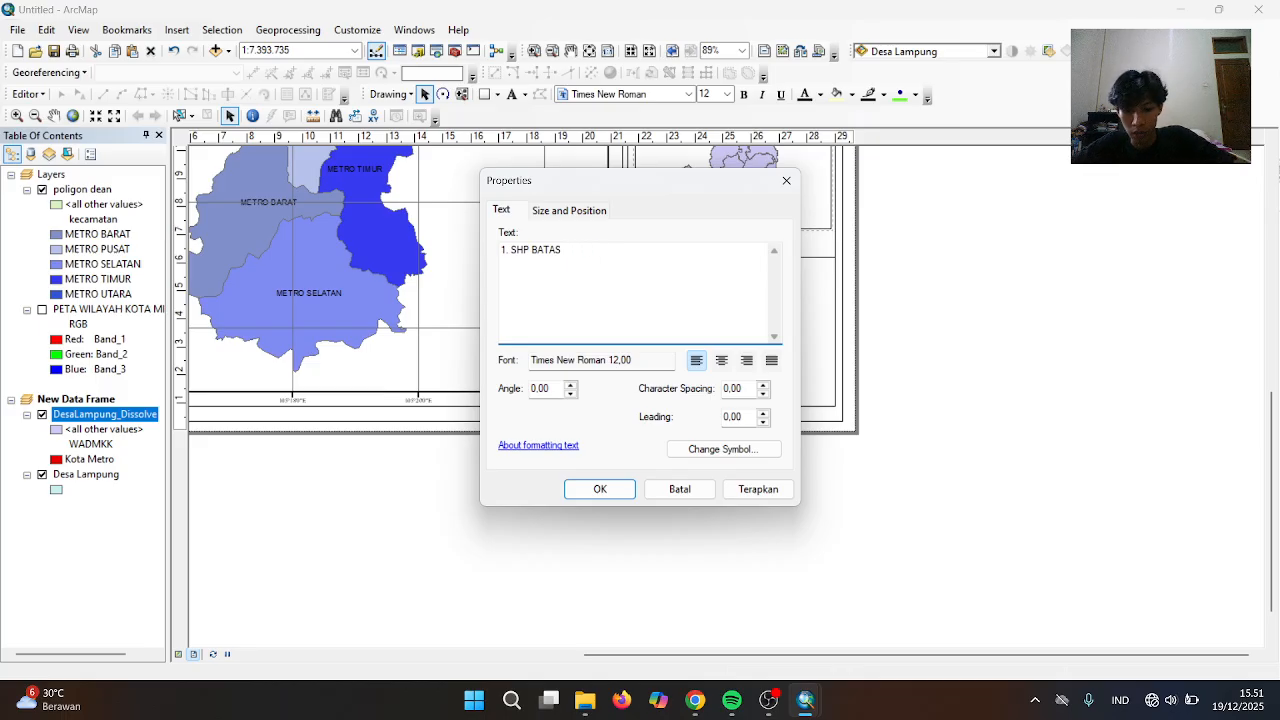
text(KABUPATE)
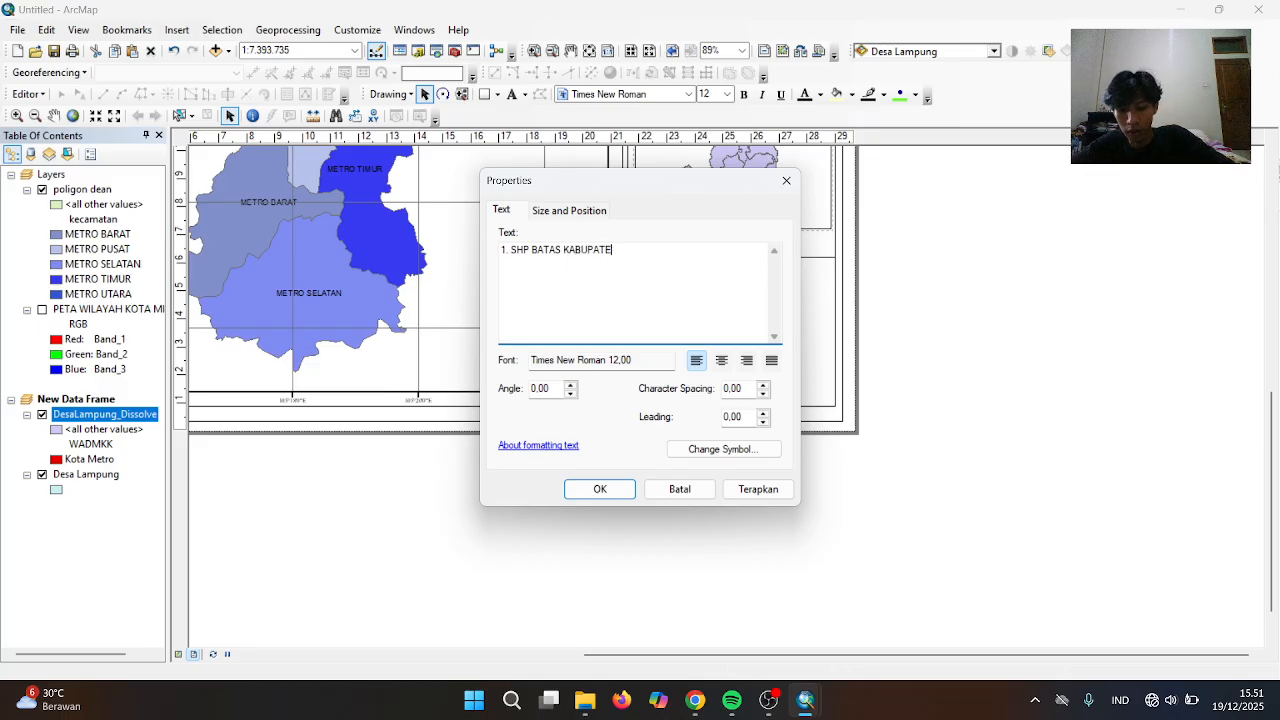
text(N LAMP)
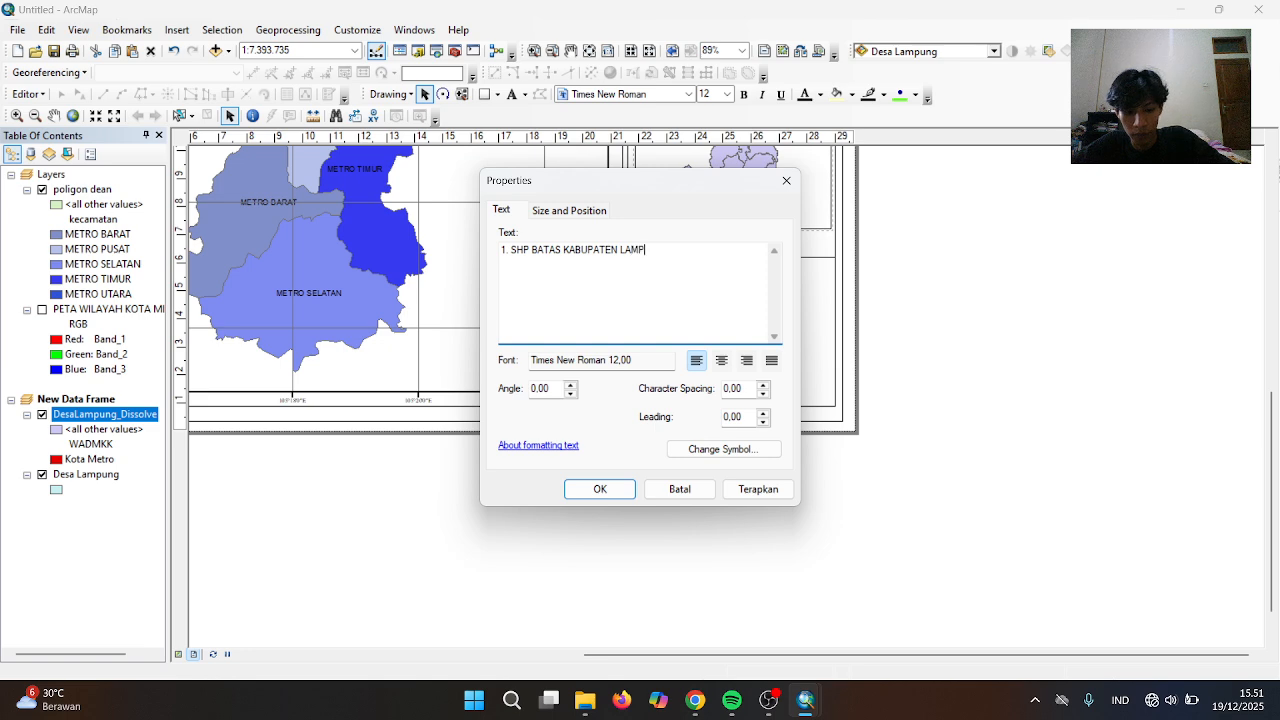
text(UNG)
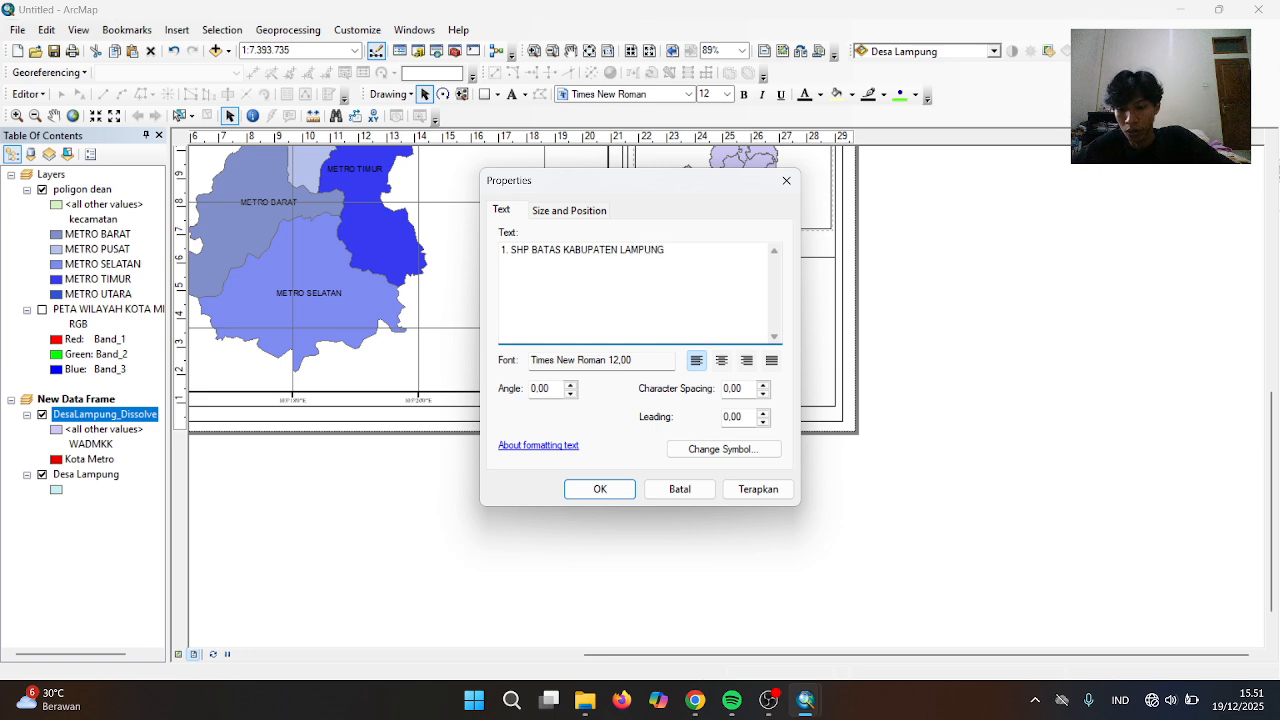
text( 2025 2. S)
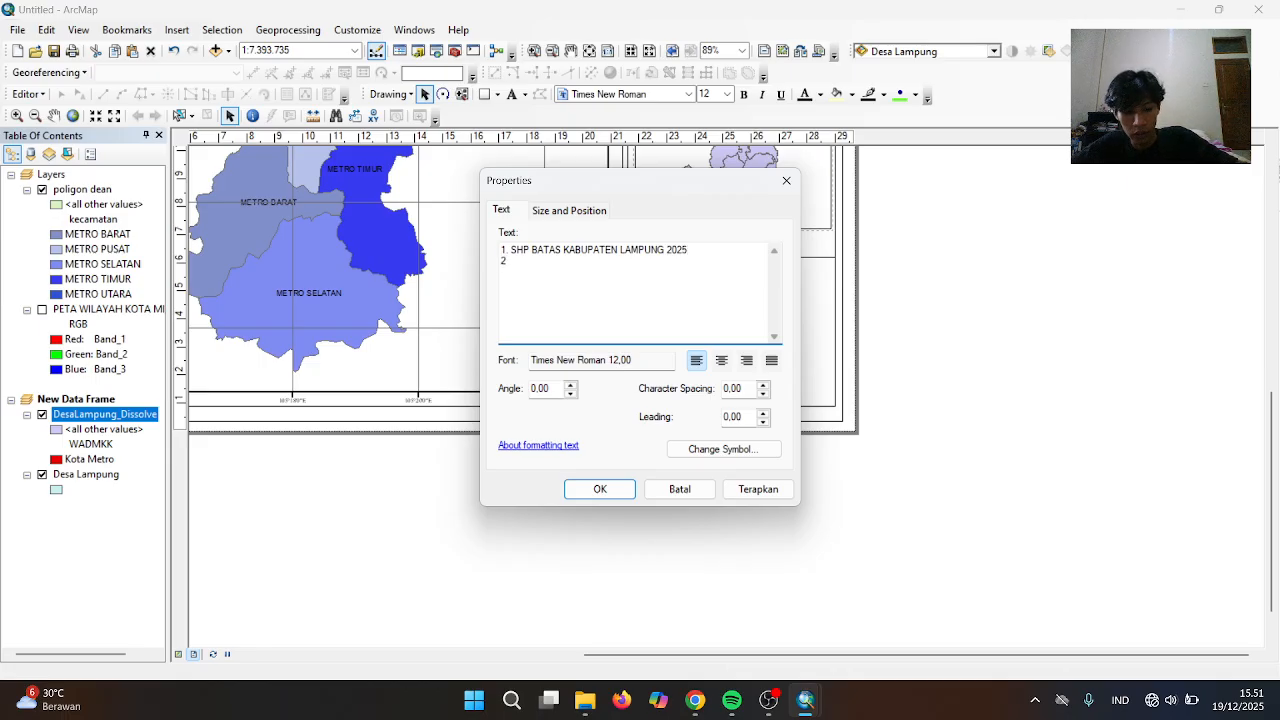
text(H)
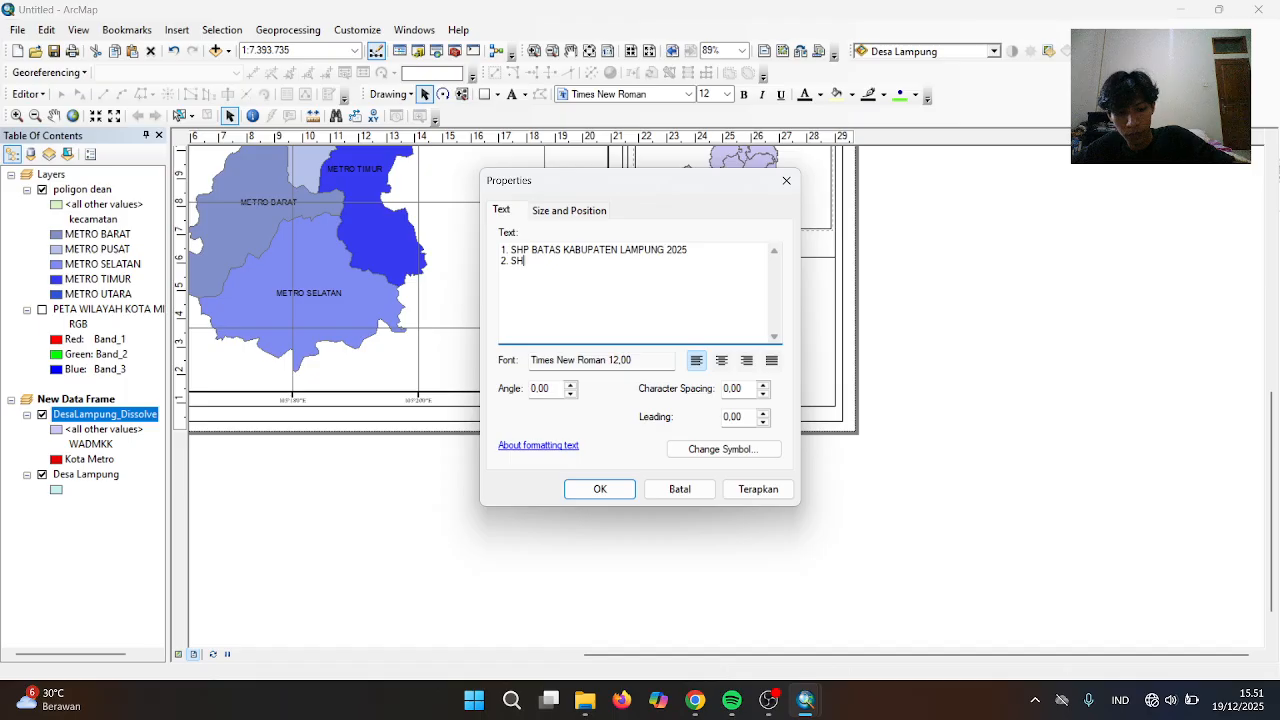
text(P BATAS)
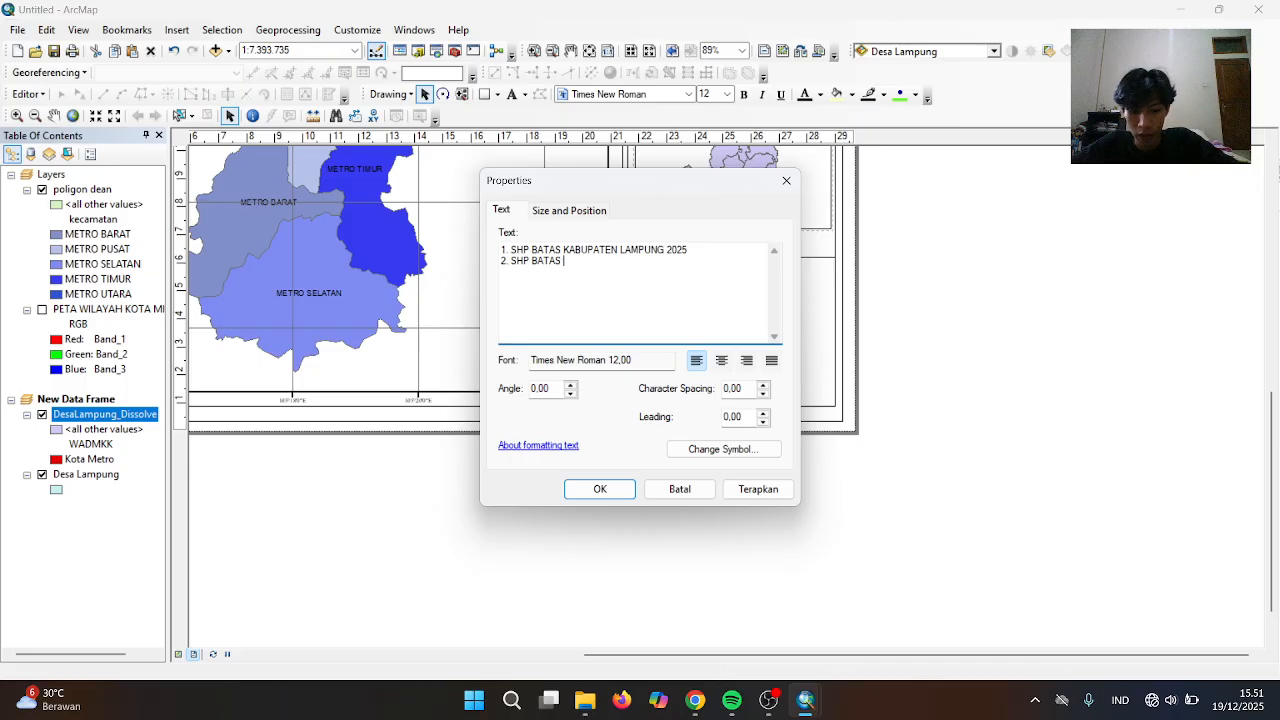
text( KEC)
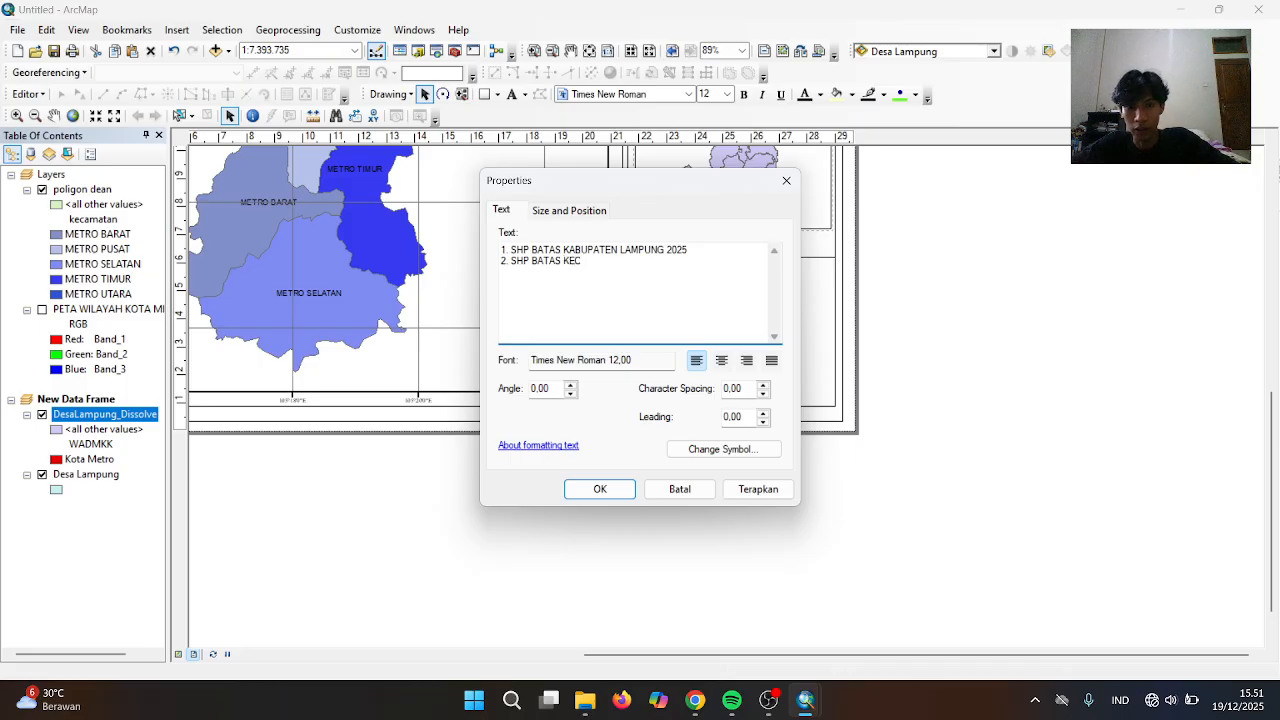
text(AMATAN)
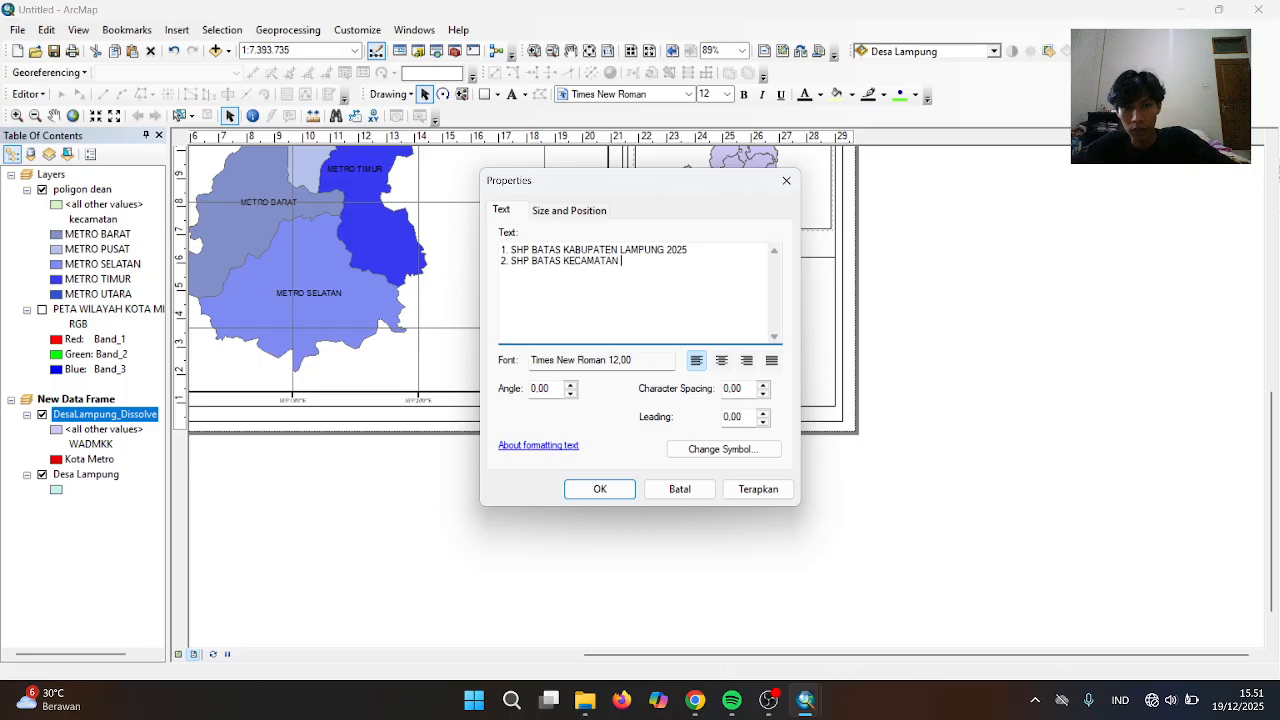
text( LAMPUNG 2025)
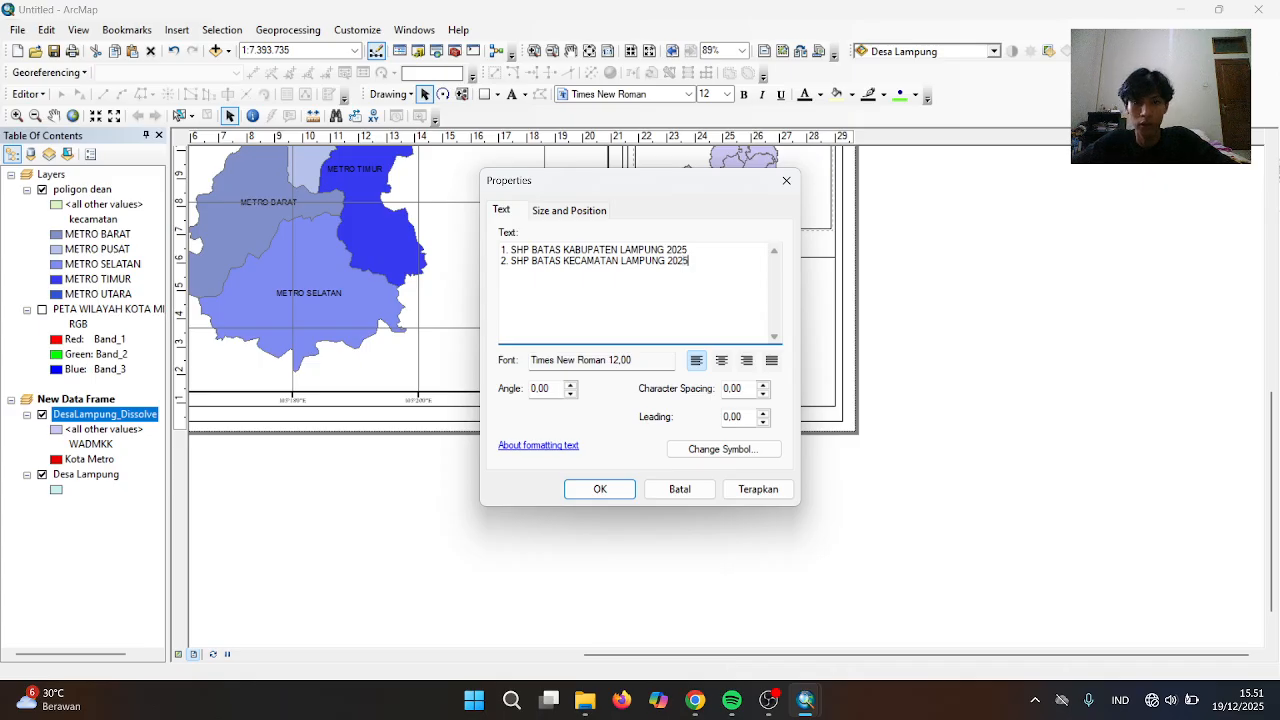
Confirm the two-line source list and nudge it into place under the heading
click(600, 491)
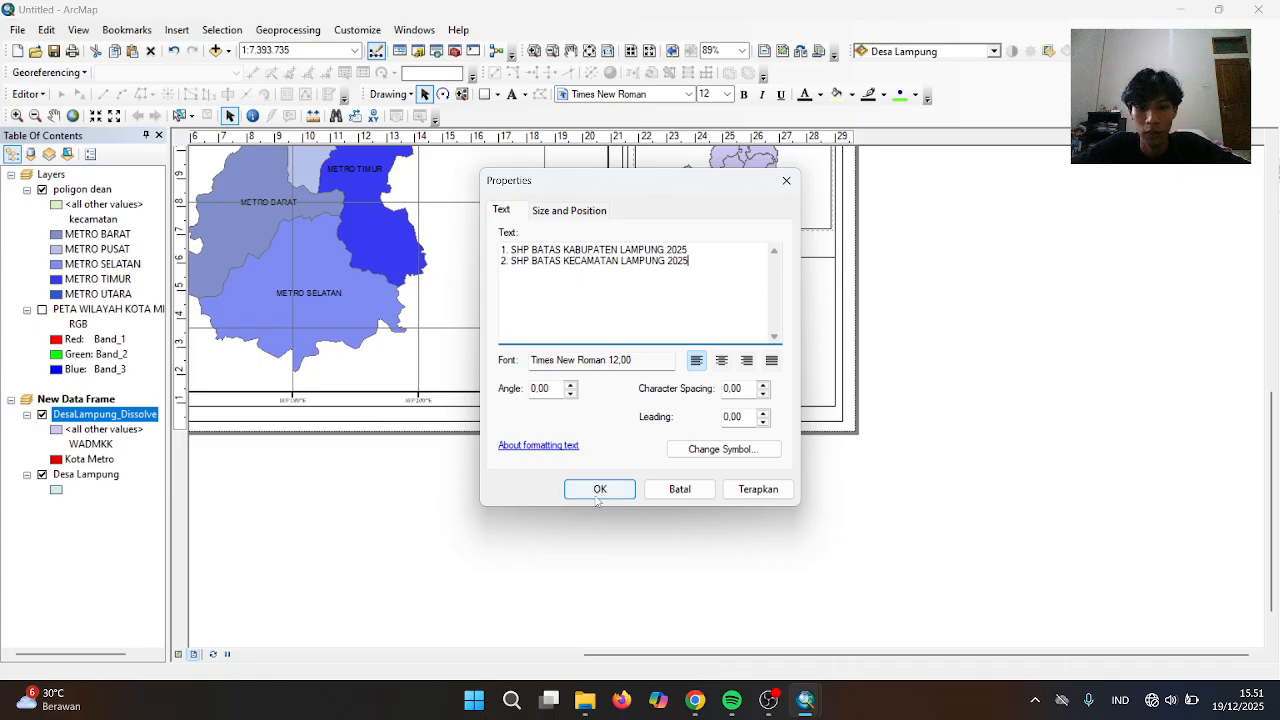
click(600, 491)
drag(740, 294, 737, 293)
click(738, 295)
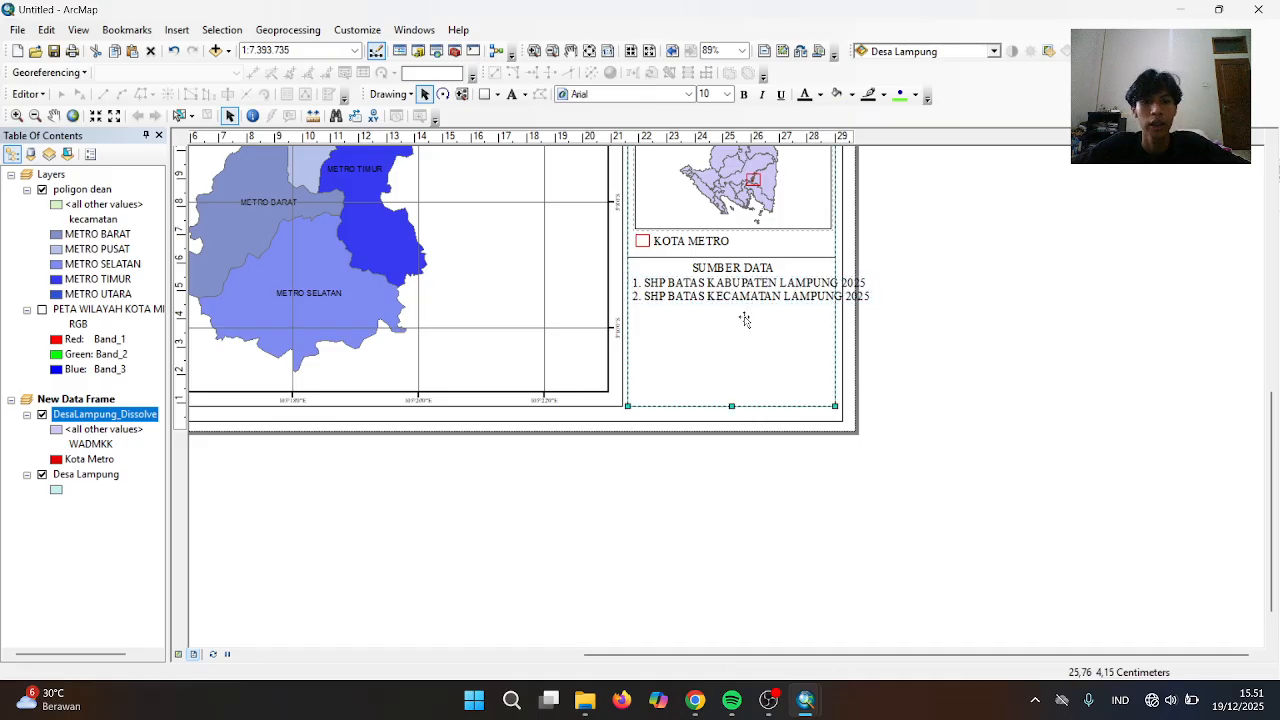
click(742, 293)
Set the source list text size to 10 pt
click(742, 293)
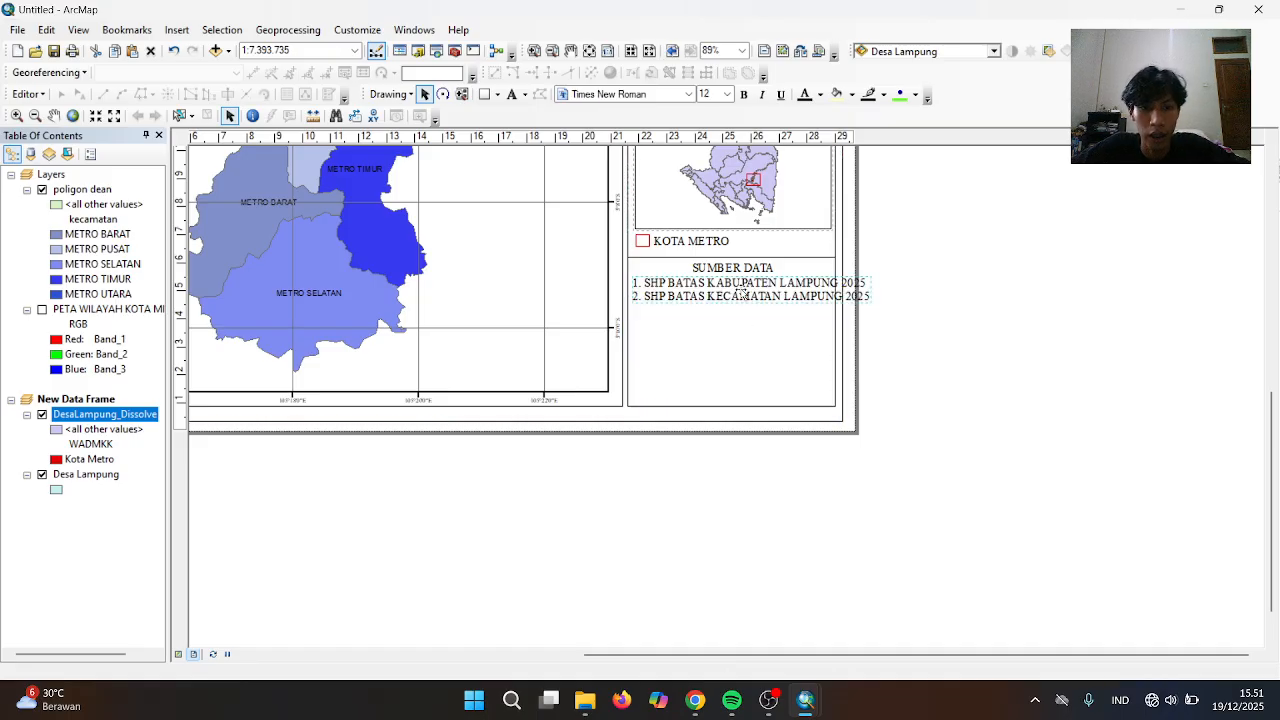
right_click(742, 293)
click(797, 575)
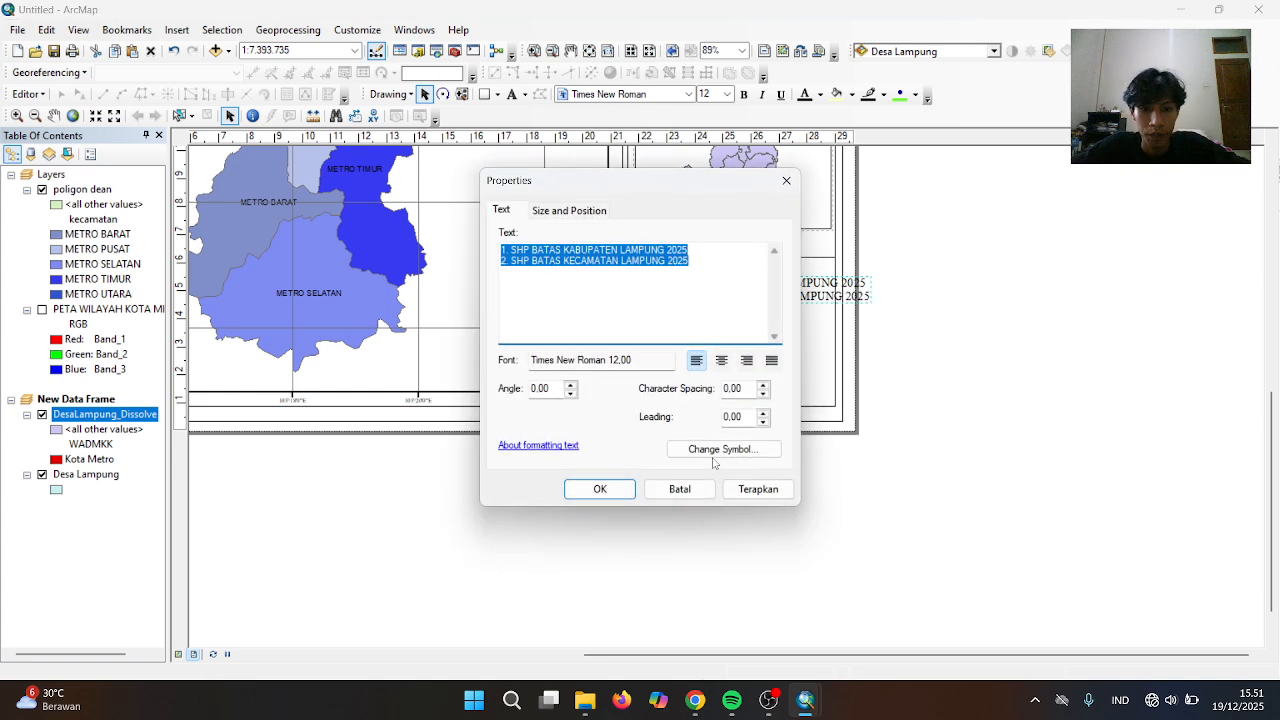
click(714, 456)
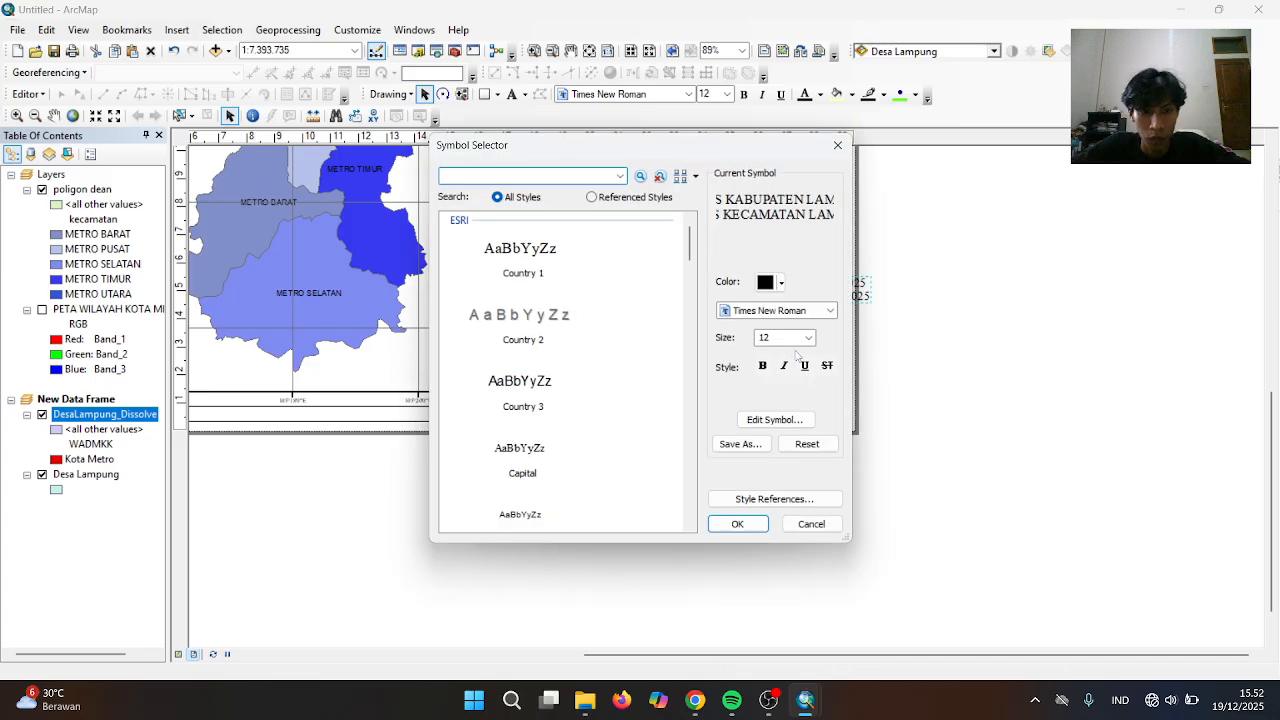
click(808, 337)
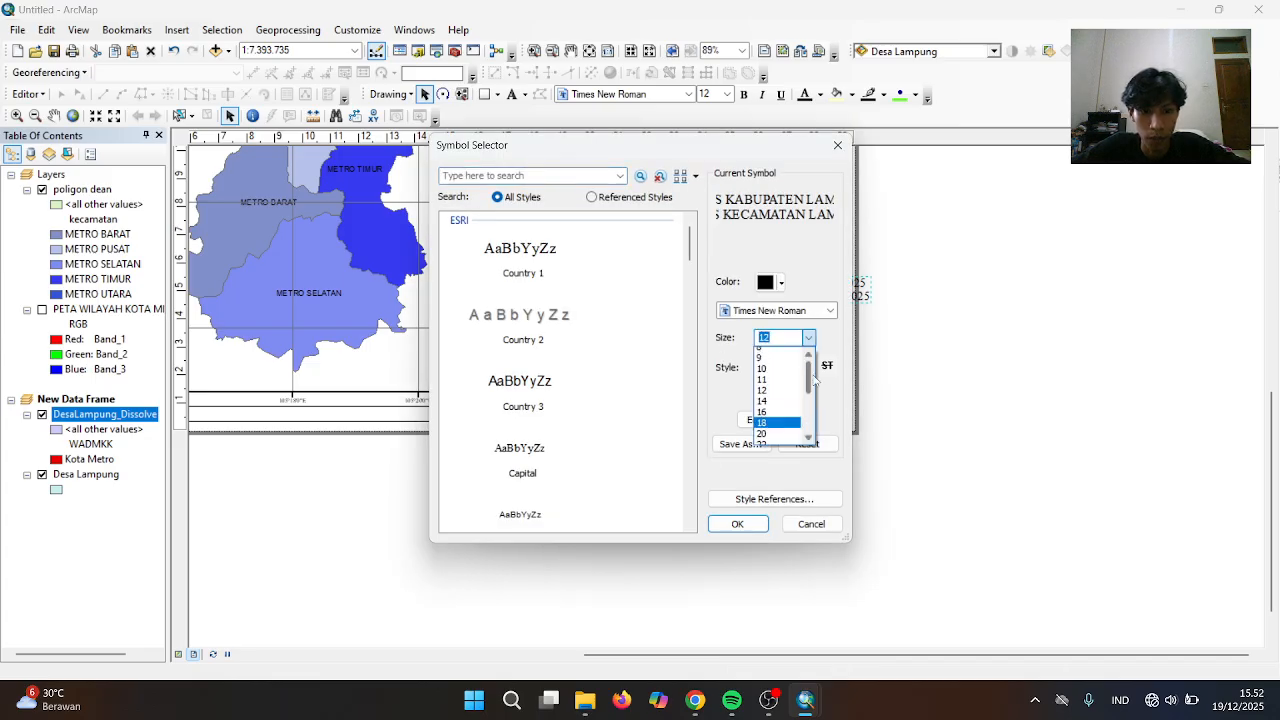
scroll(762, 411, up, 2)
click(762, 409)
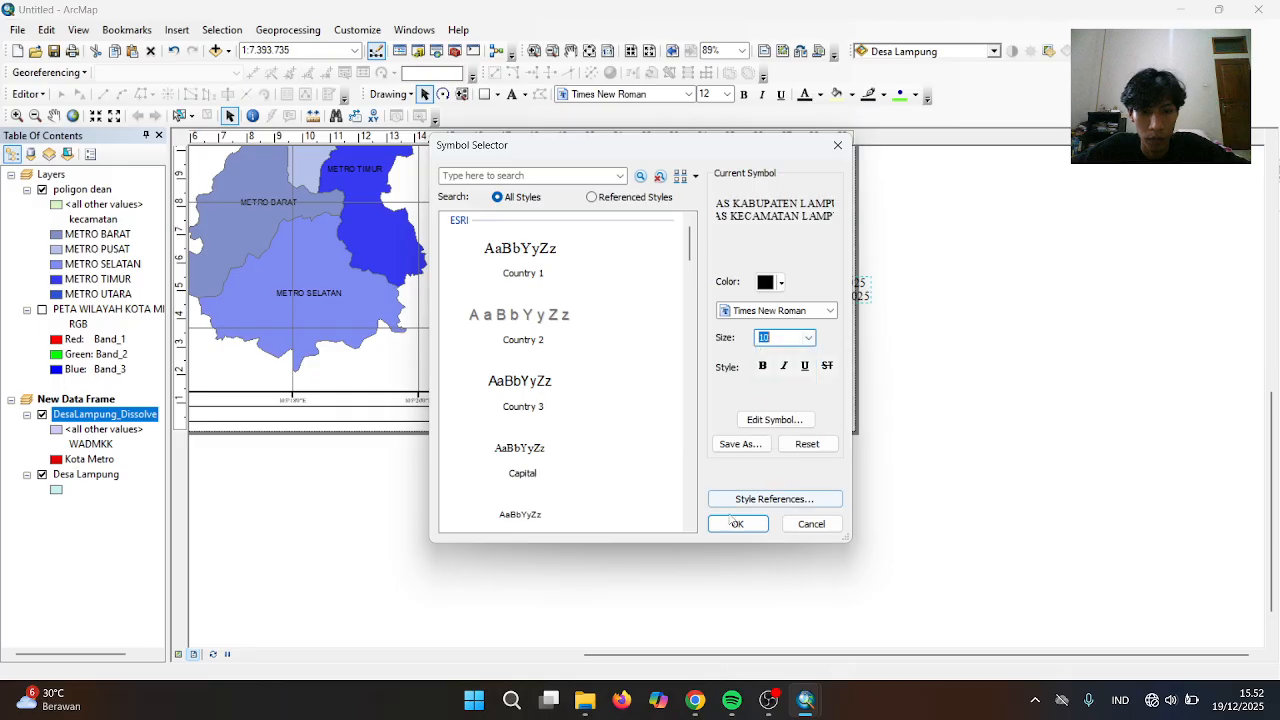
click(736, 523)
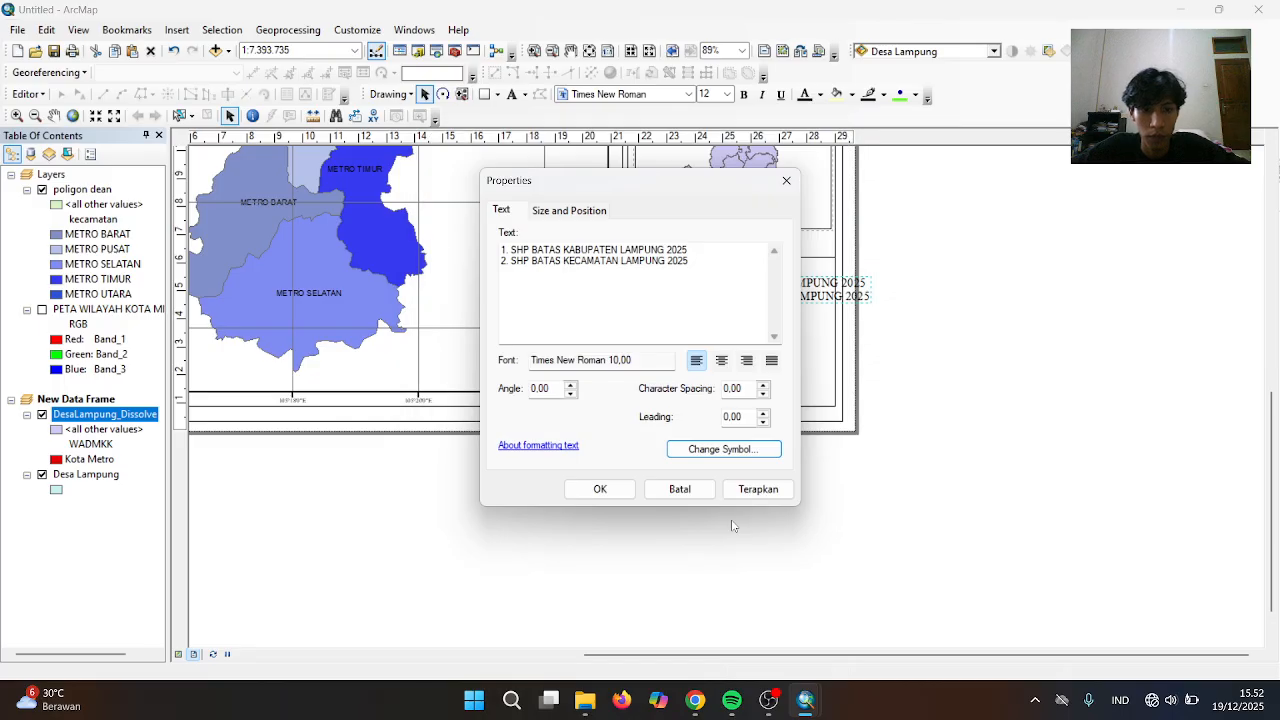
click(609, 490)
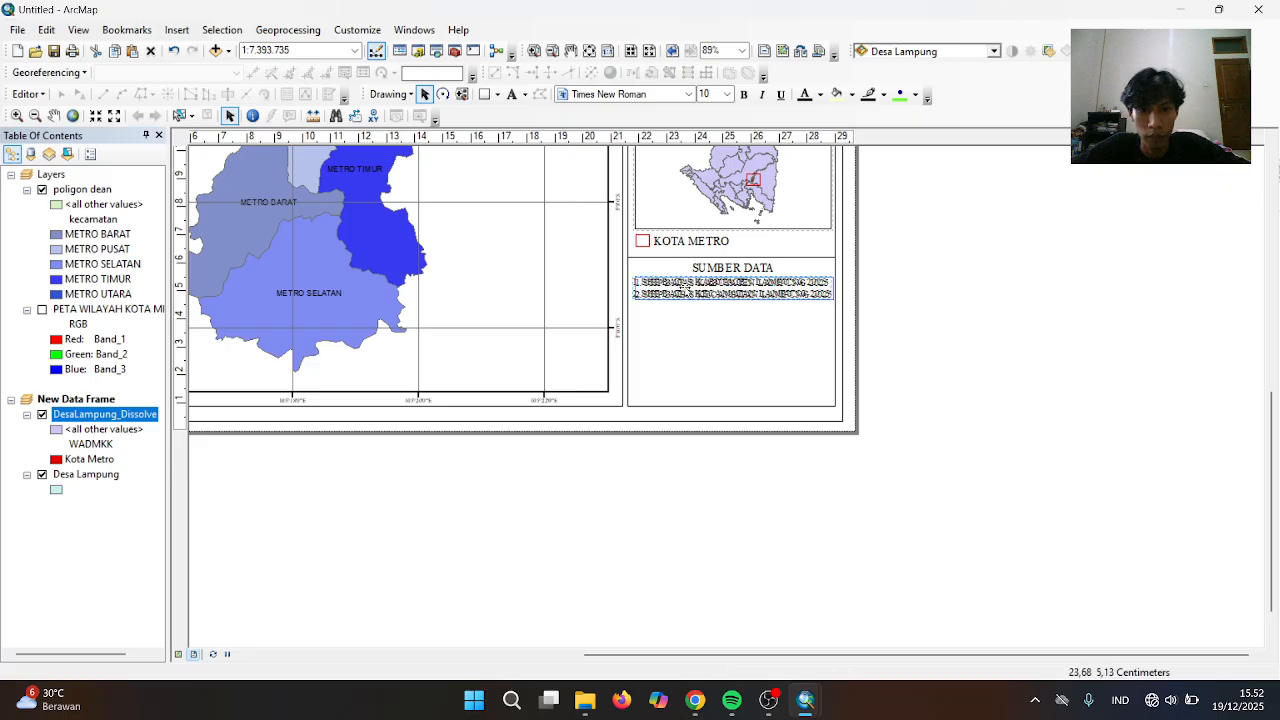
Duplicate the divider line and move the copy below the source list
click(891, 240)
click(804, 258)
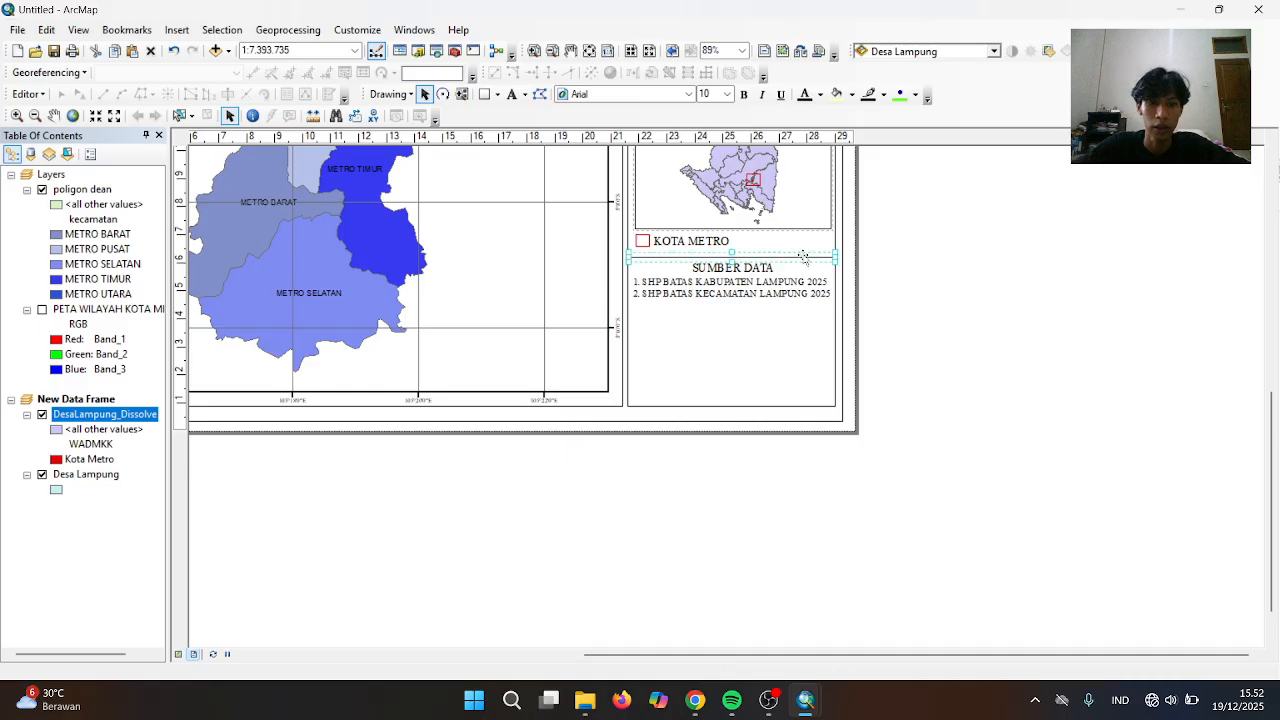
key(ctrl+v)
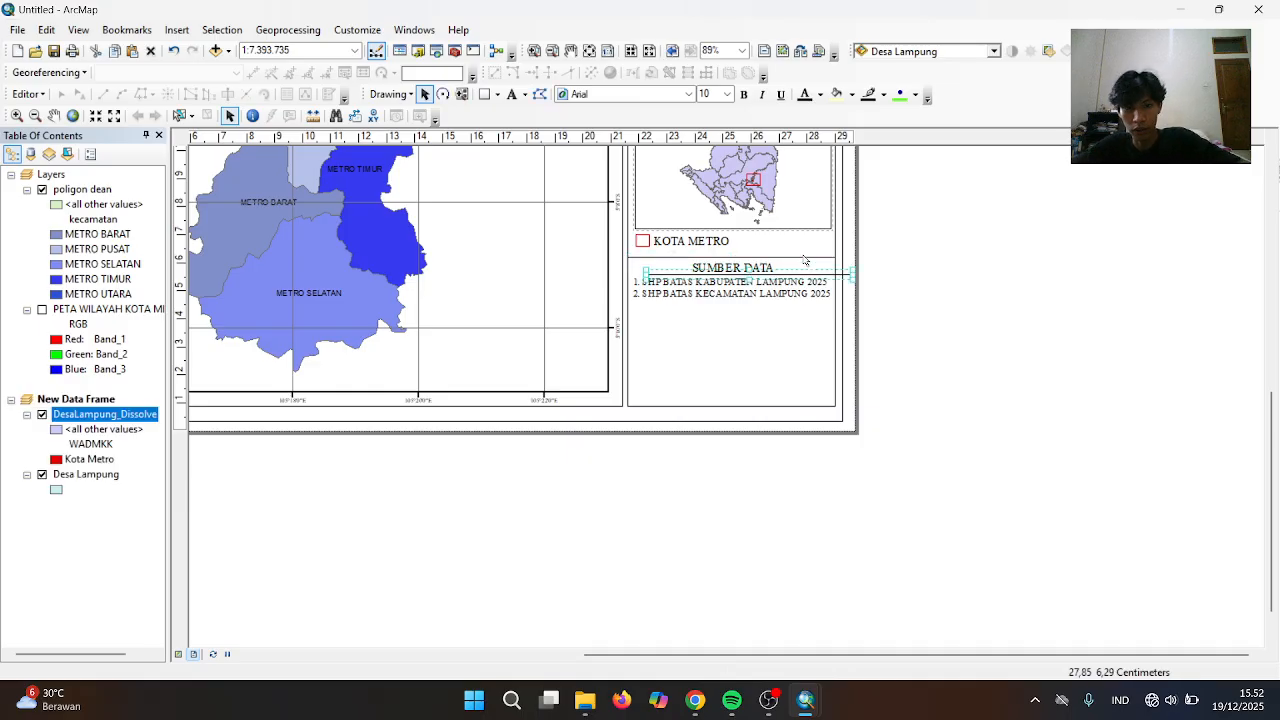
key(Left)
key(Left)
key(Left)
key(Left)
key(Left)
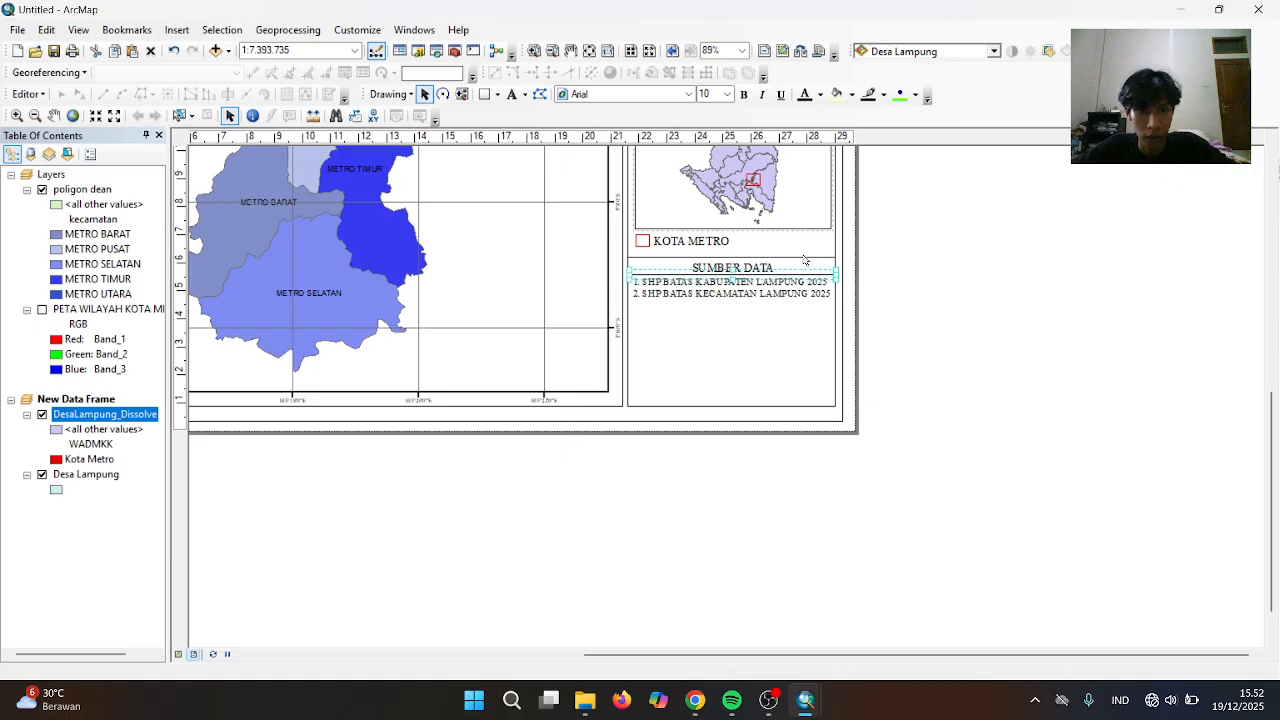
key(Down)
key(Down)
key(Down)
key(Down)
key(Down)
key(Down)
key(Down)
key(Down)
key(Down)
key(Down)
key(Down)
key(Down)
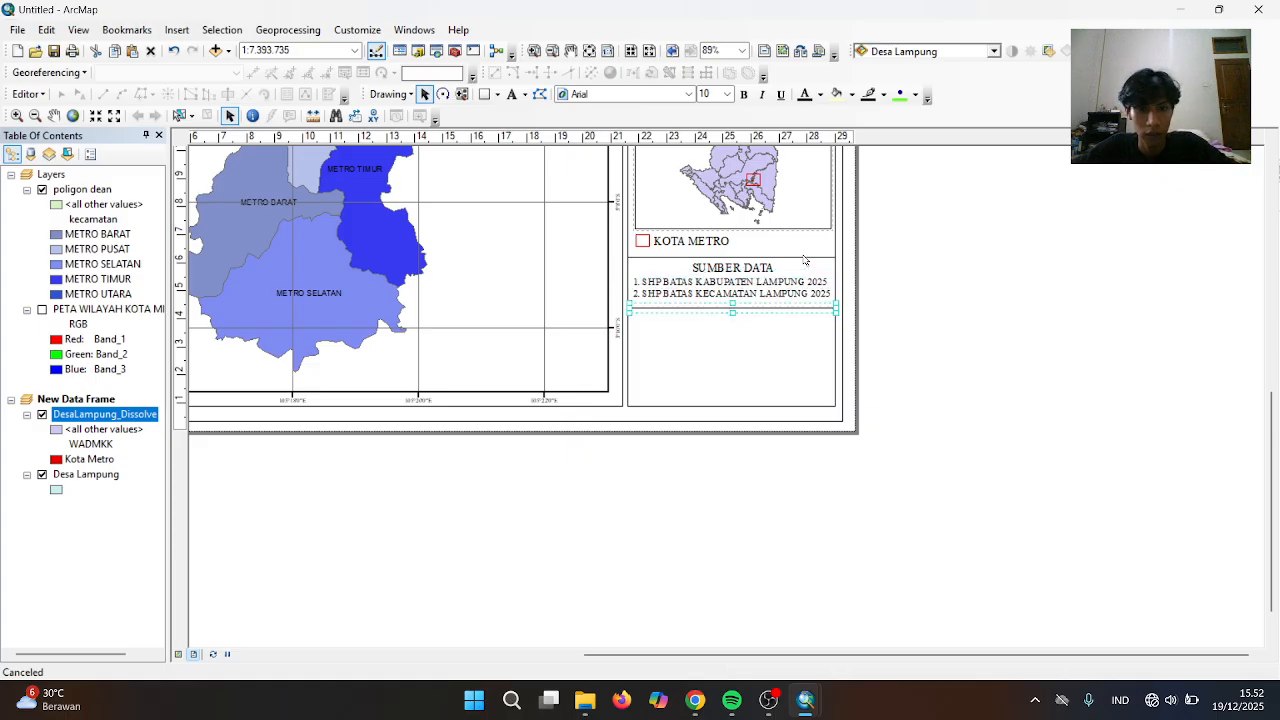
click(966, 194)
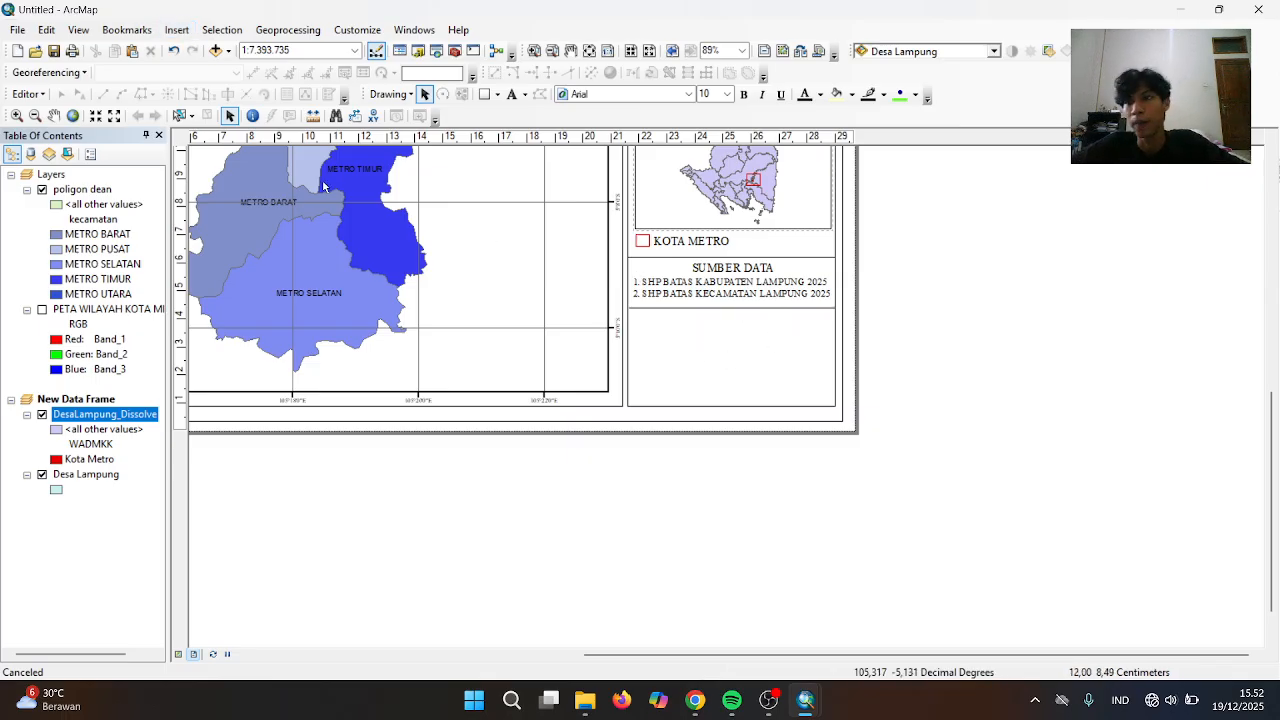
Insert the picture Logo unila (2) from the Unduhan folder into the layout
click(176, 28)
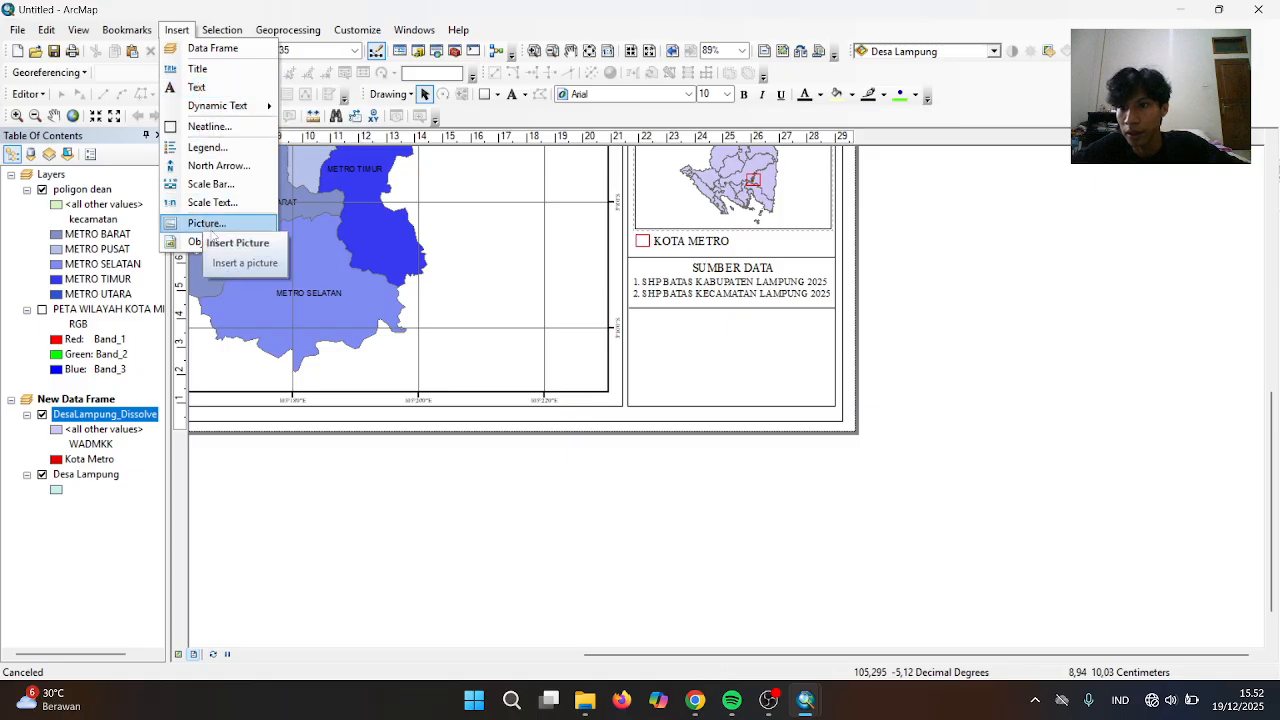
click(213, 230)
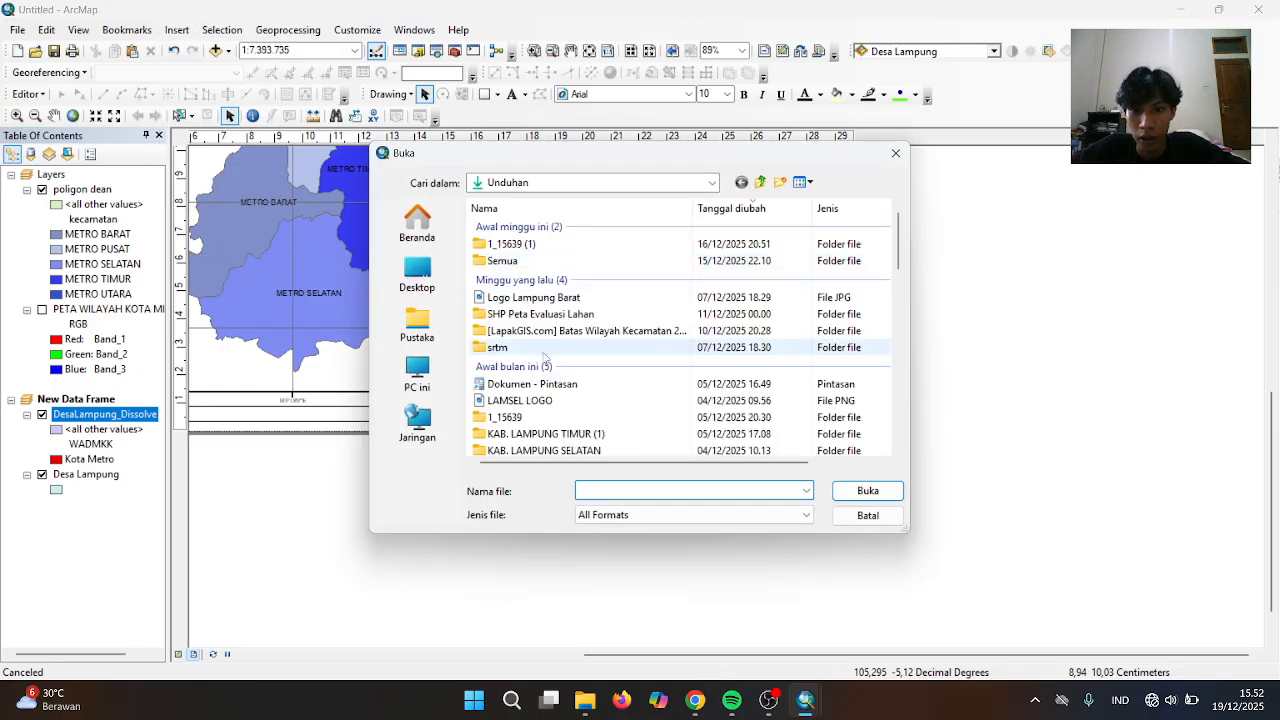
scroll(543, 420, down, 2)
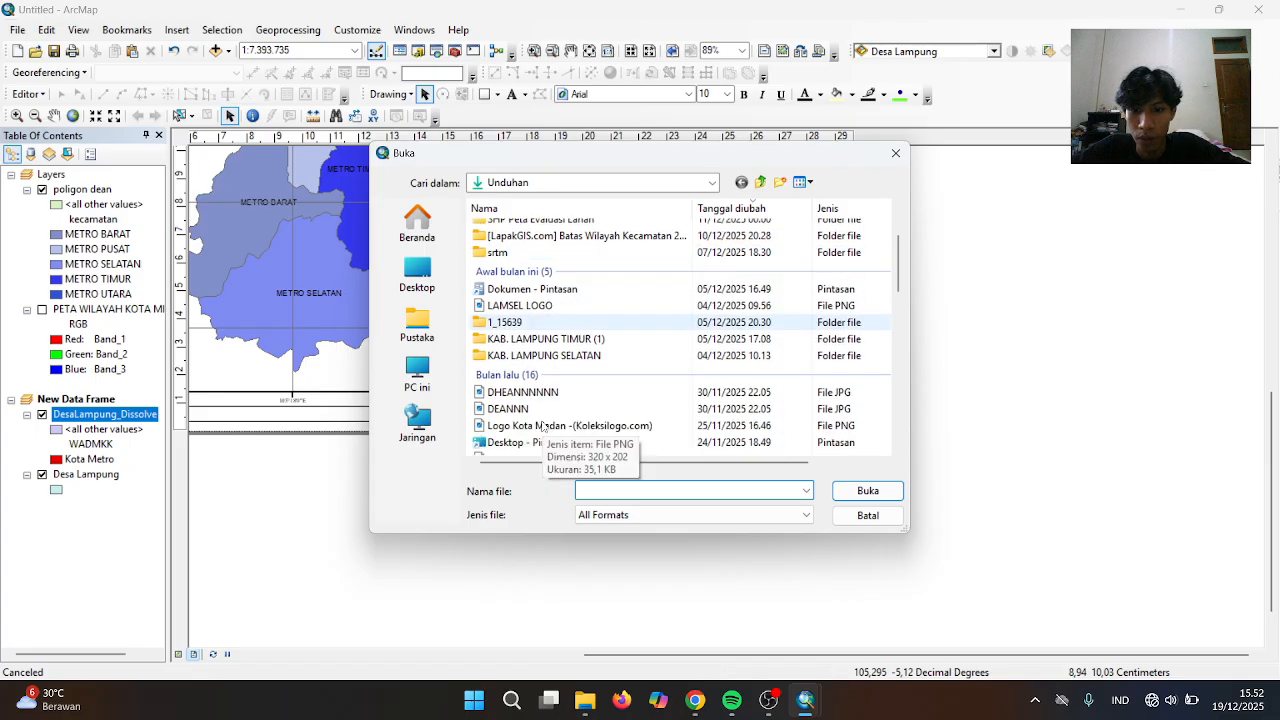
scroll(543, 425, down, 8)
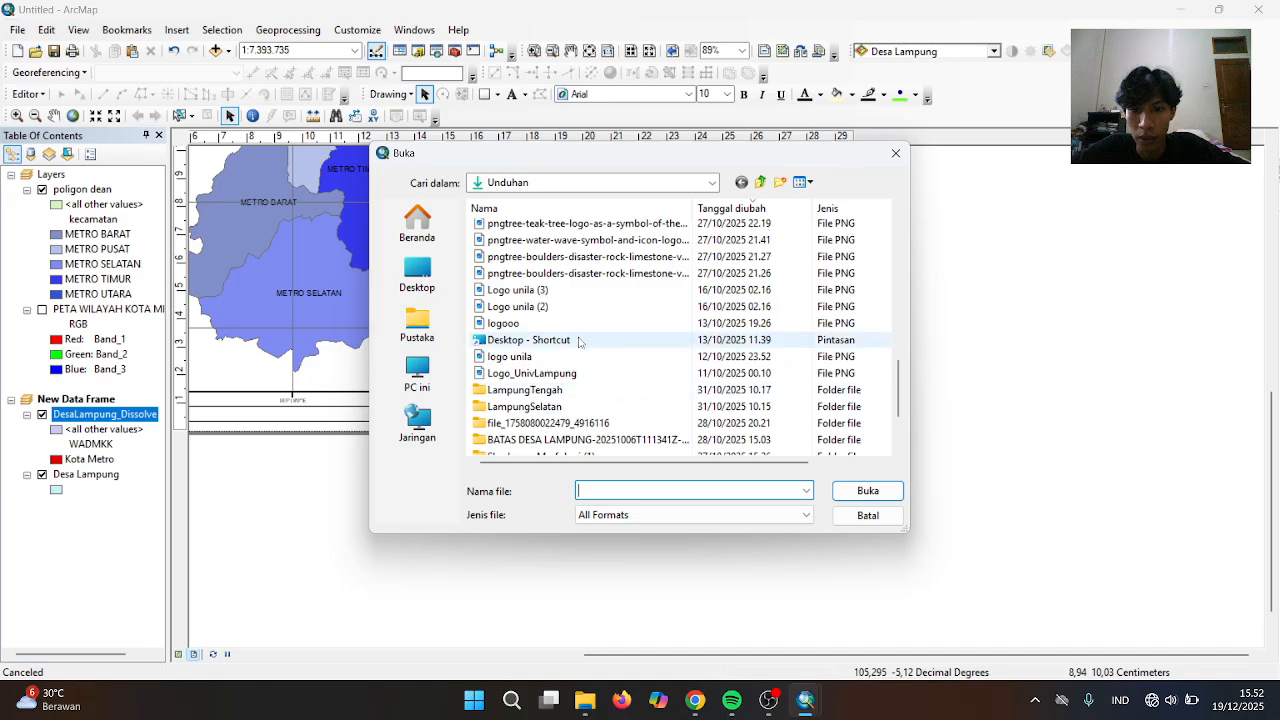
click(530, 306)
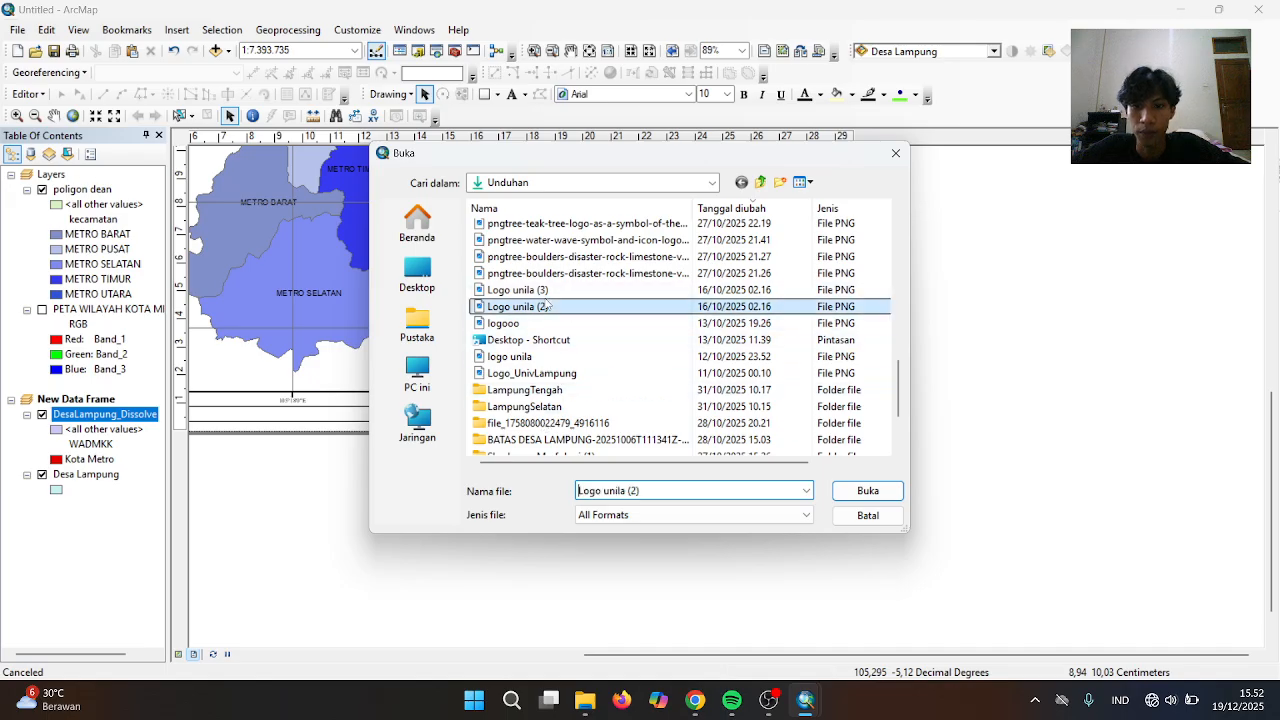
click(846, 490)
Shrink the Unila logo to a small badge and fit it in the bottom cell below the sources
drag(560, 357, 752, 421)
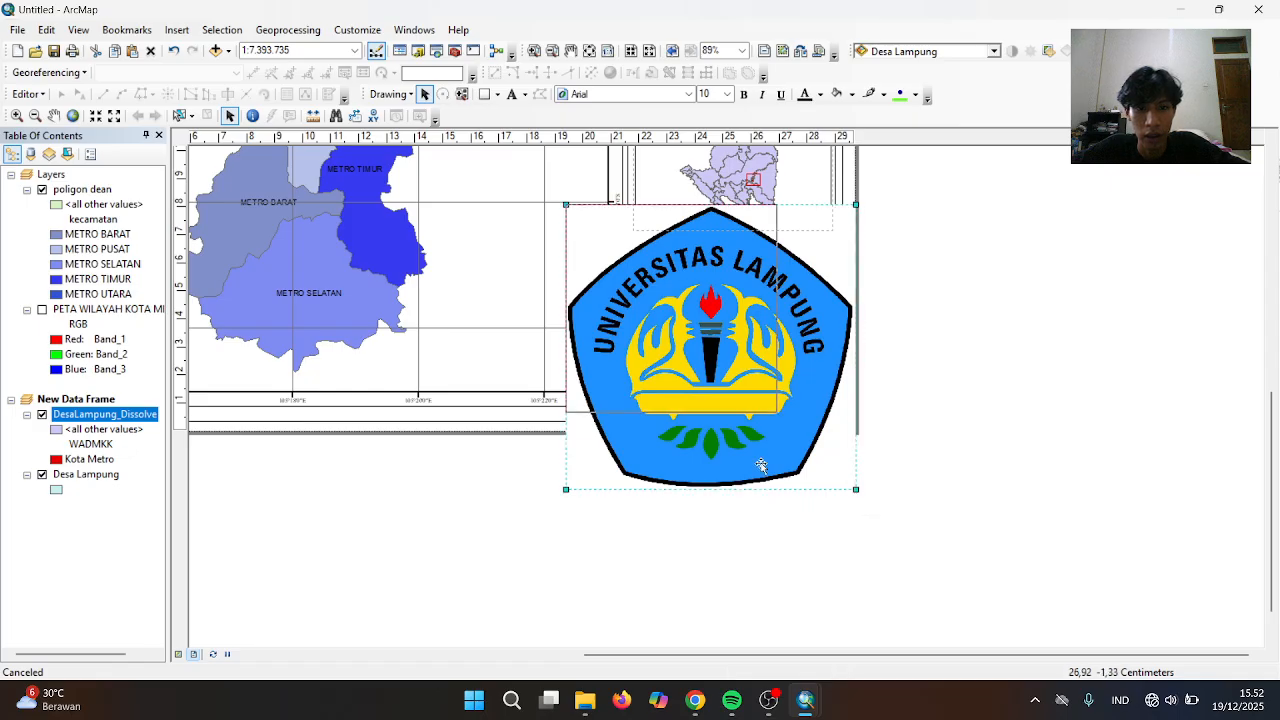
drag(761, 466, 651, 390)
drag(597, 236, 668, 349)
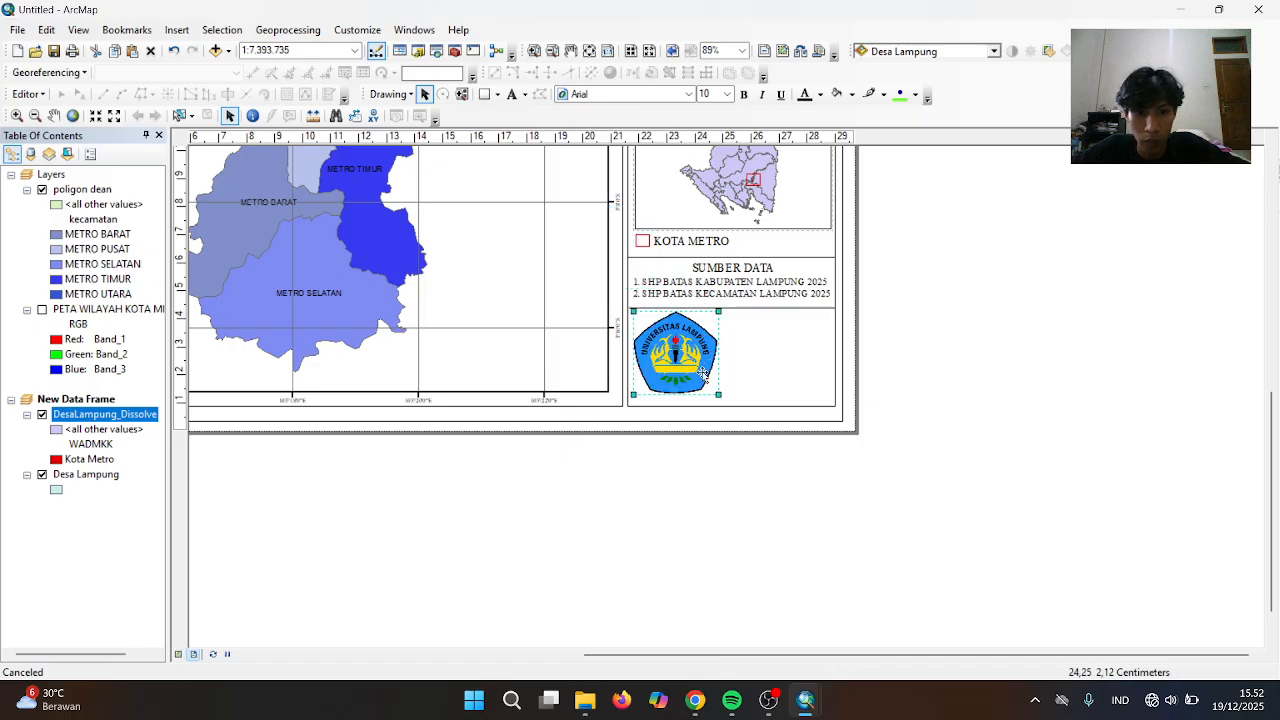
key(Down)
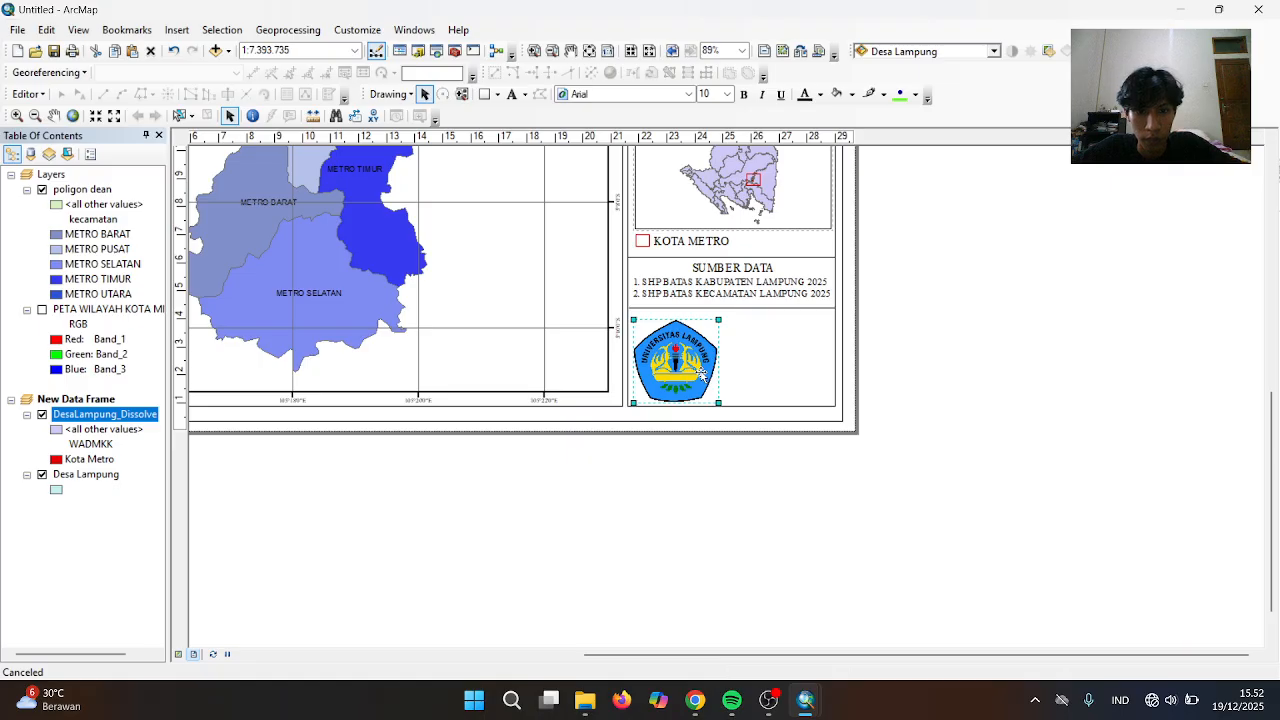
drag(687, 360, 688, 355)
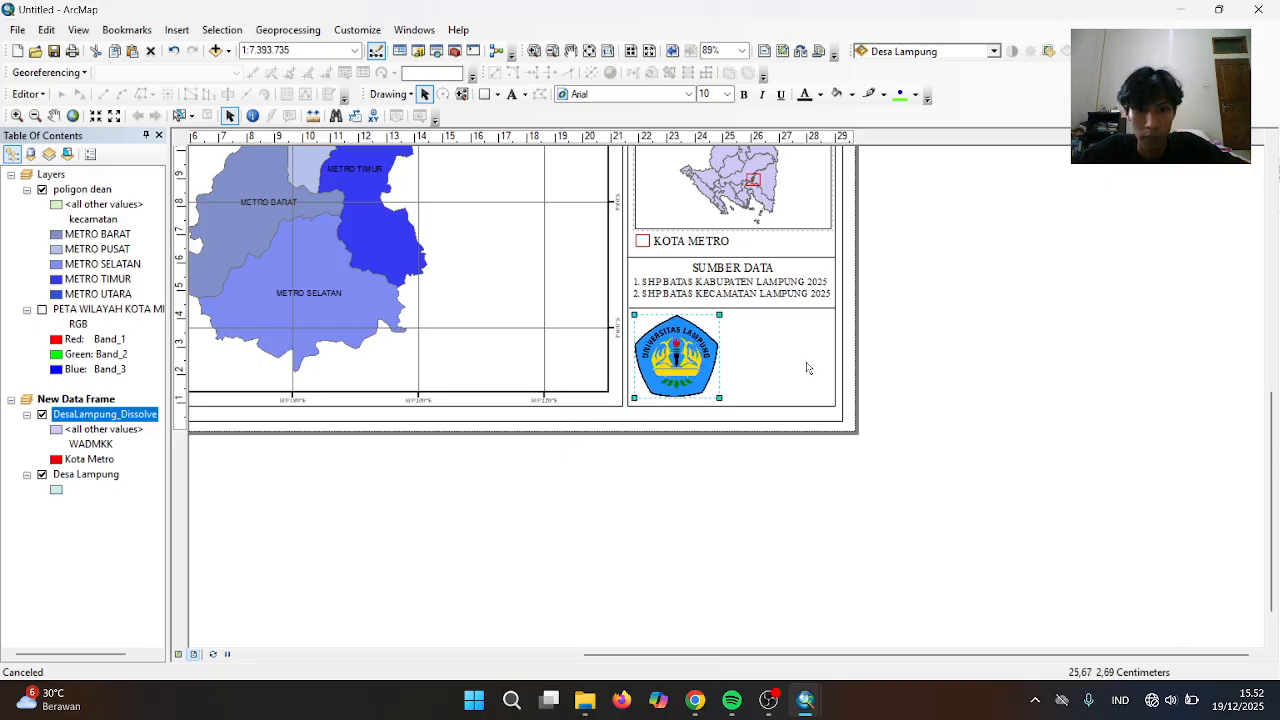
click(690, 291)
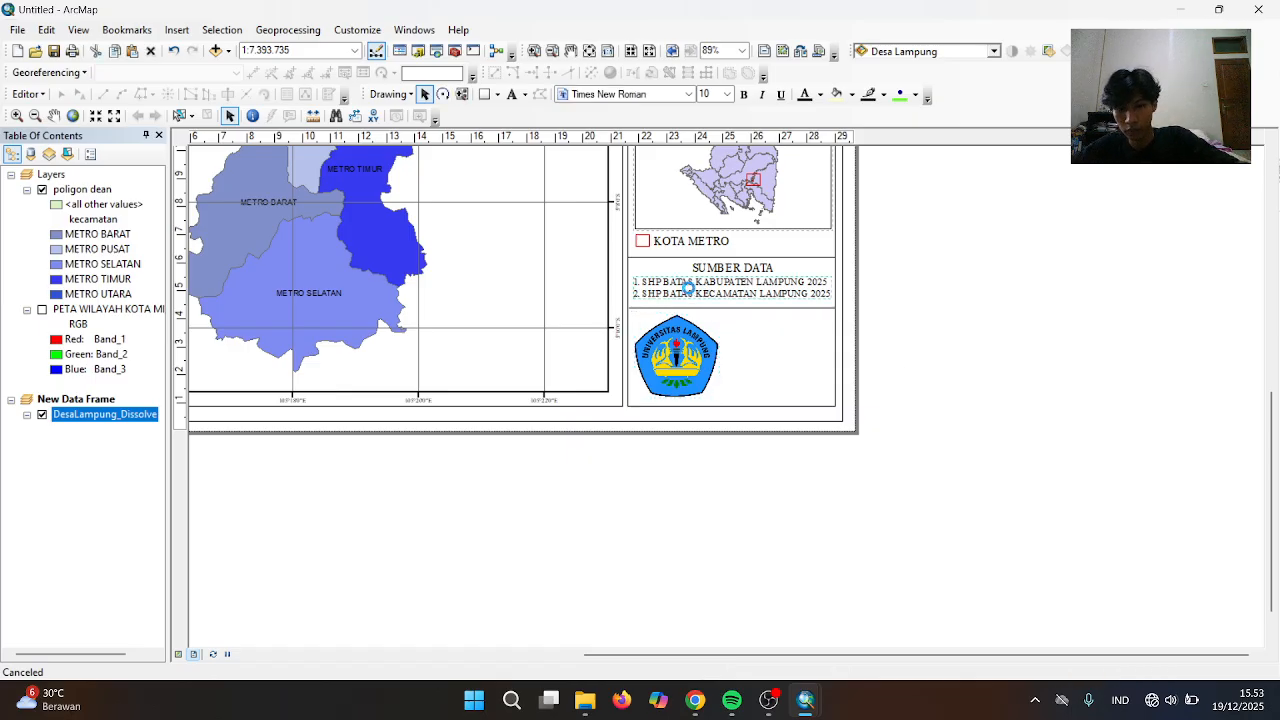
Turn a copy of the source text into a centred DI SUSUN OLEH credit with the author's name and student number
drag(691, 292, 789, 322)
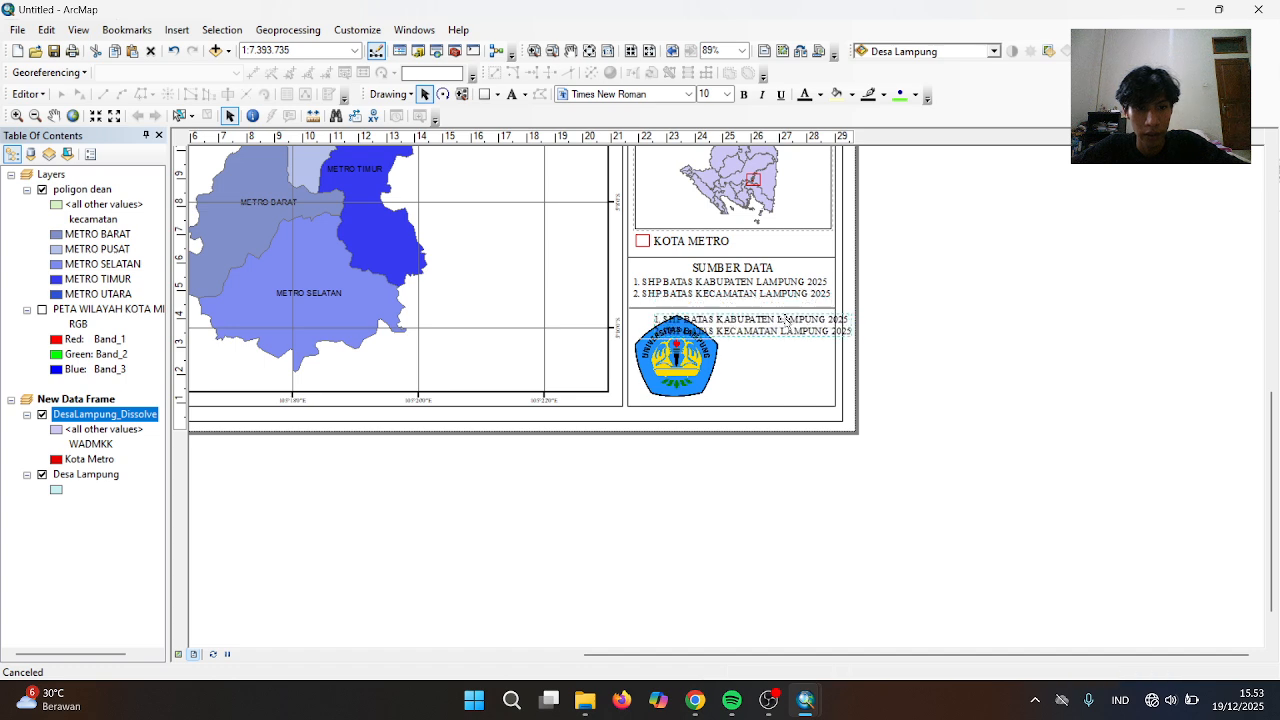
right_click(789, 323)
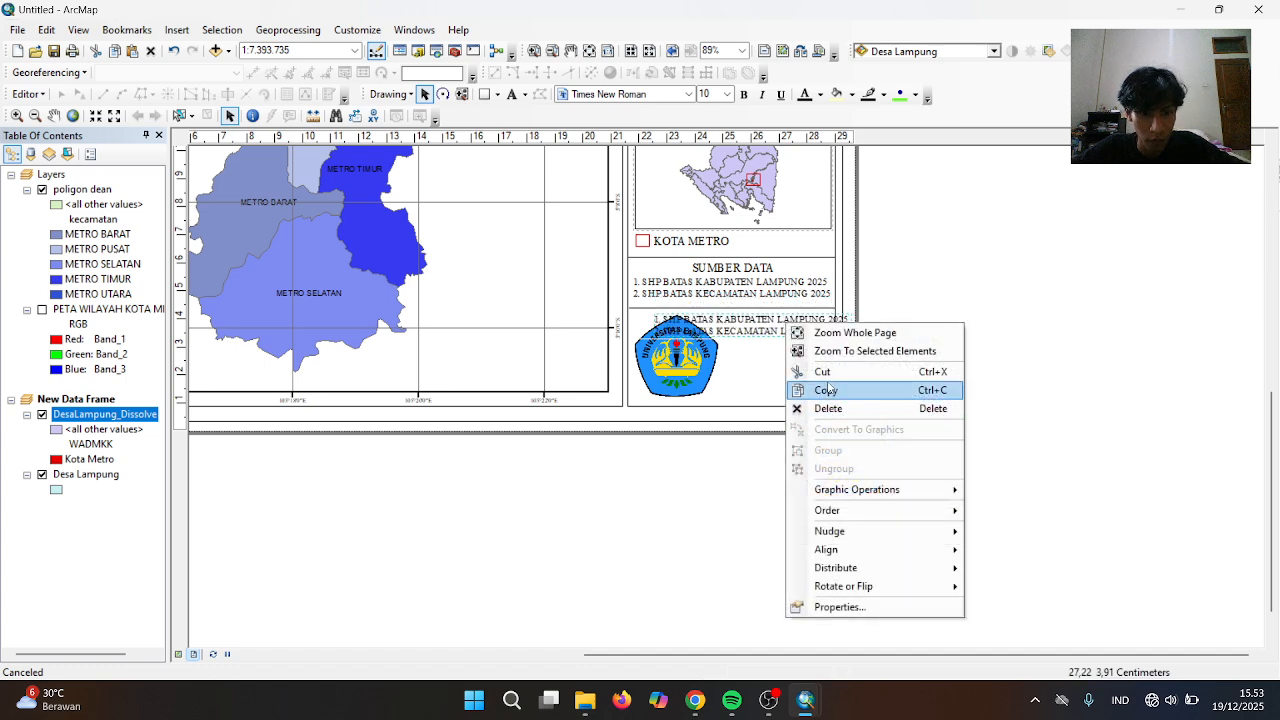
click(859, 610)
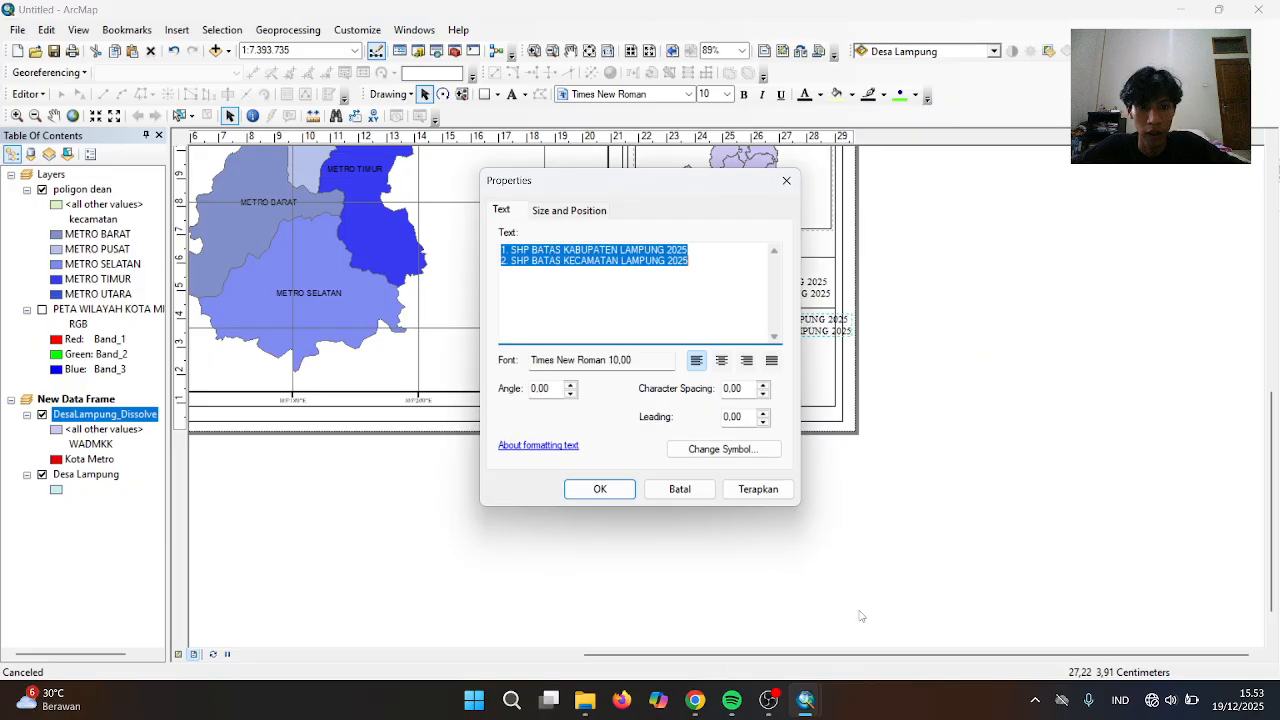
click(722, 363)
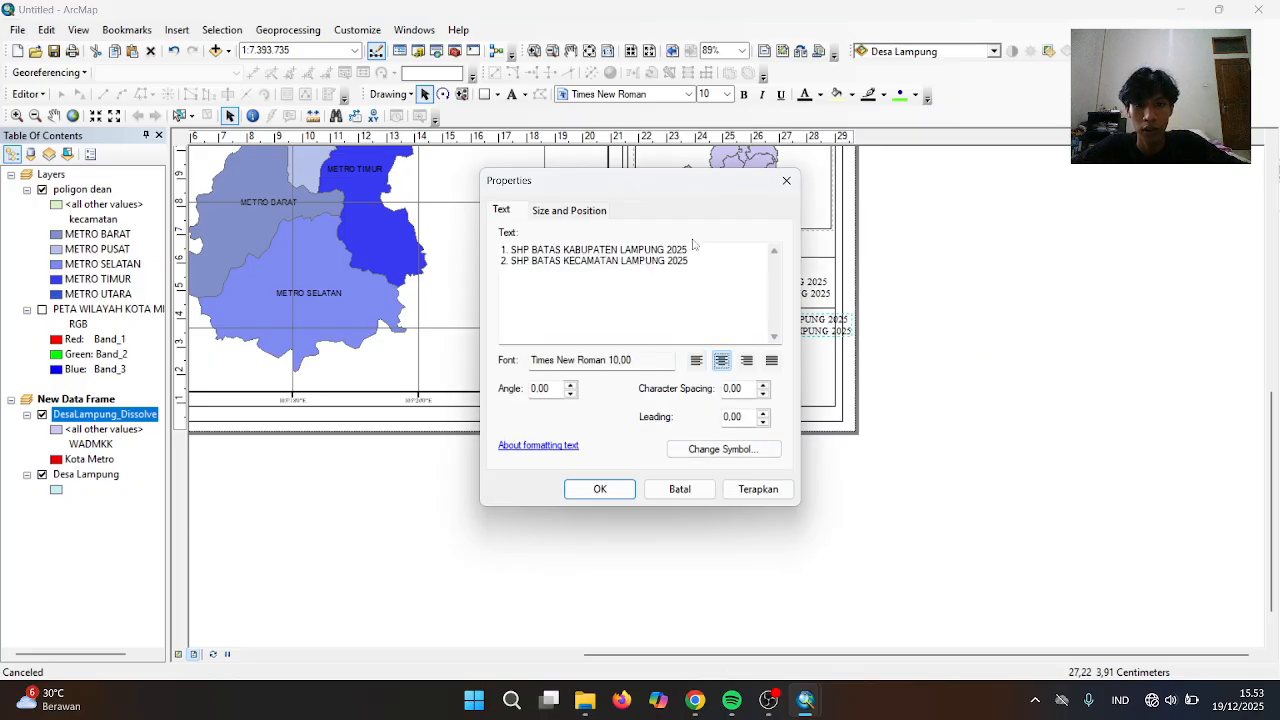
drag(690, 262, 502, 250)
key(BackSpace)
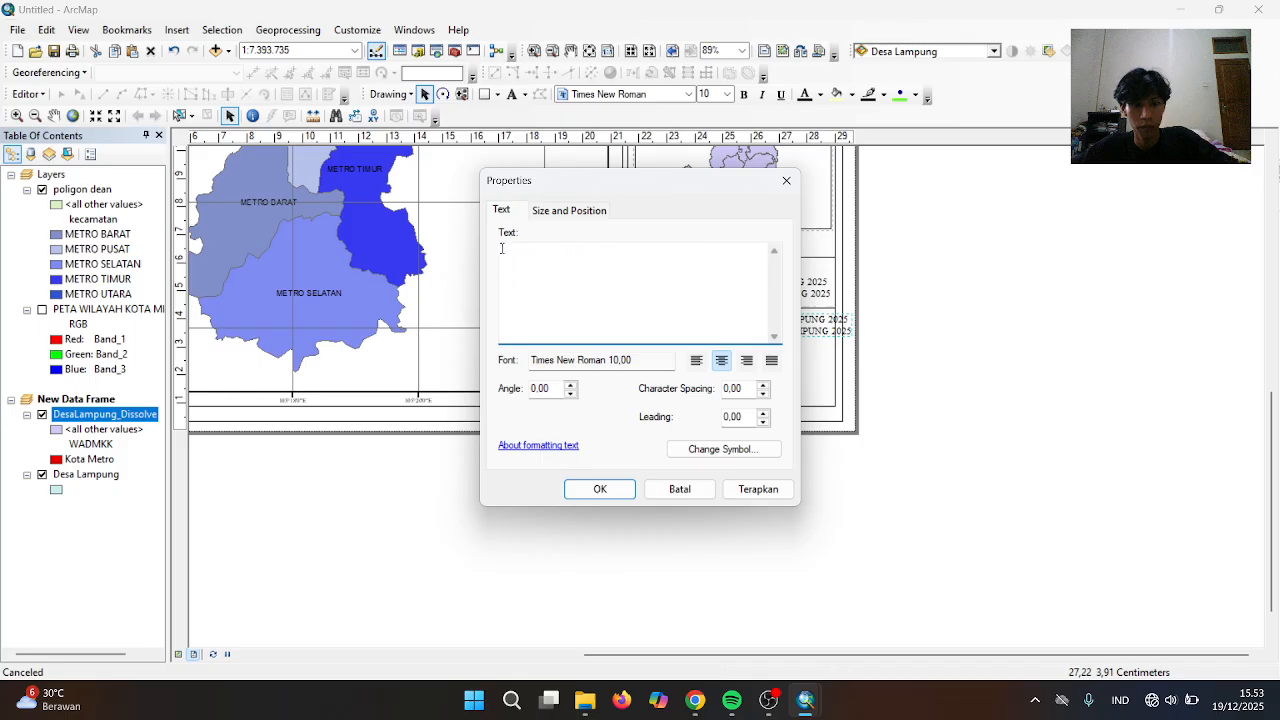
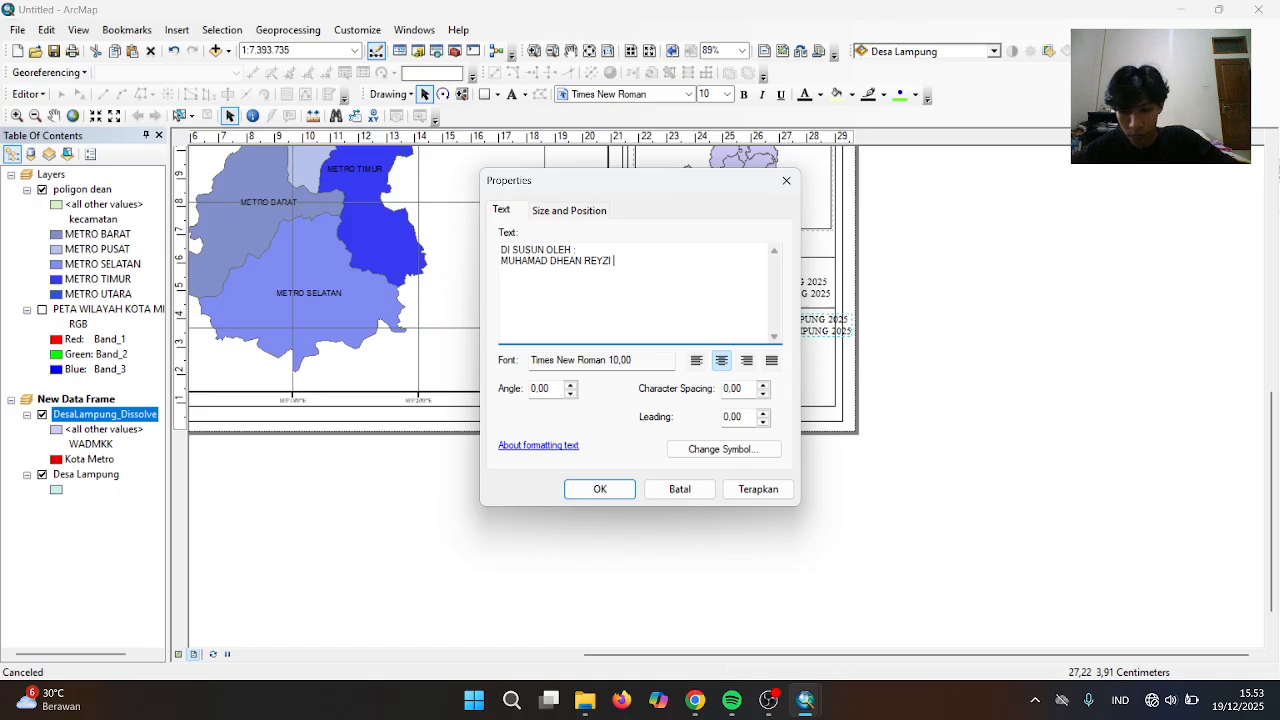
key(BackSpace)
key(BackSpace)
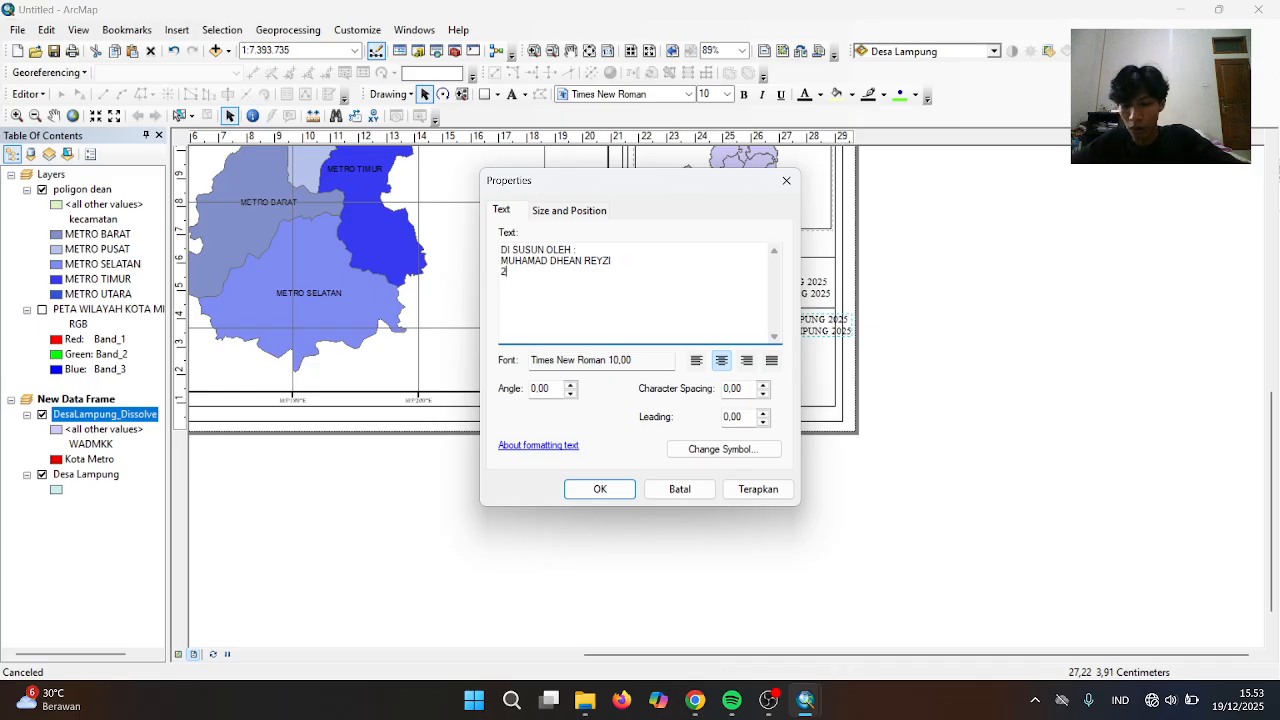
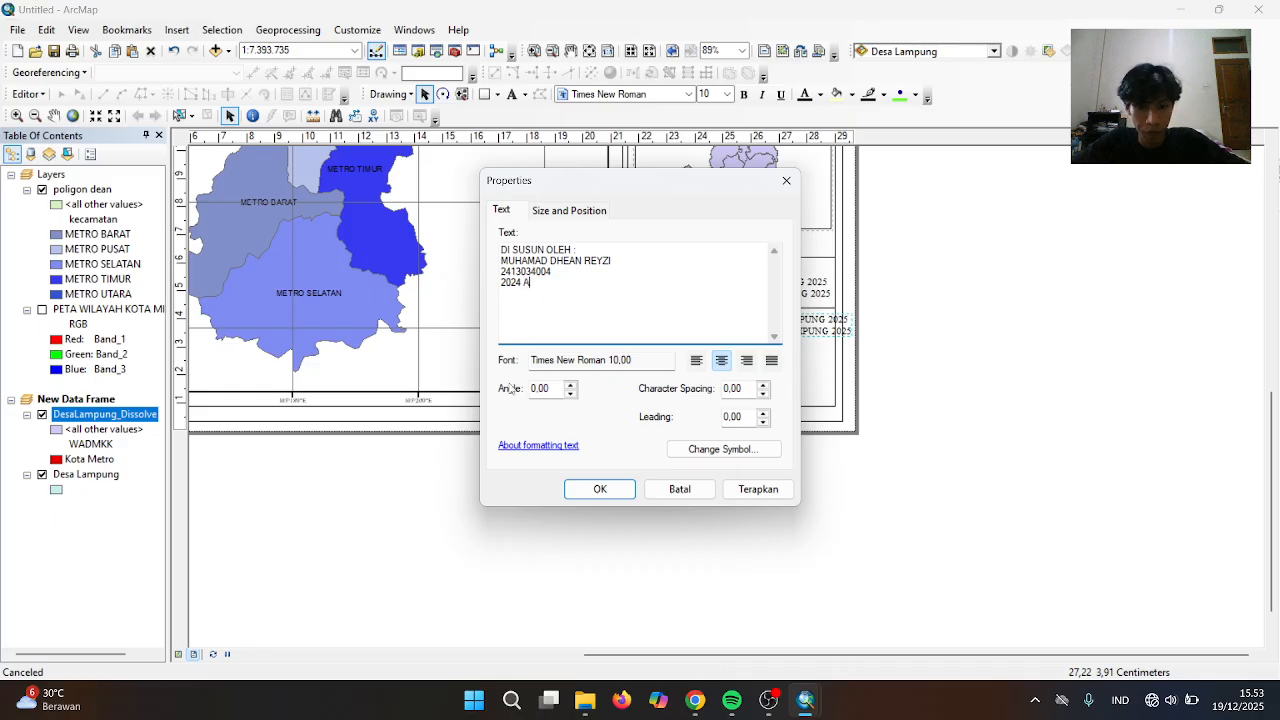
click(600, 489)
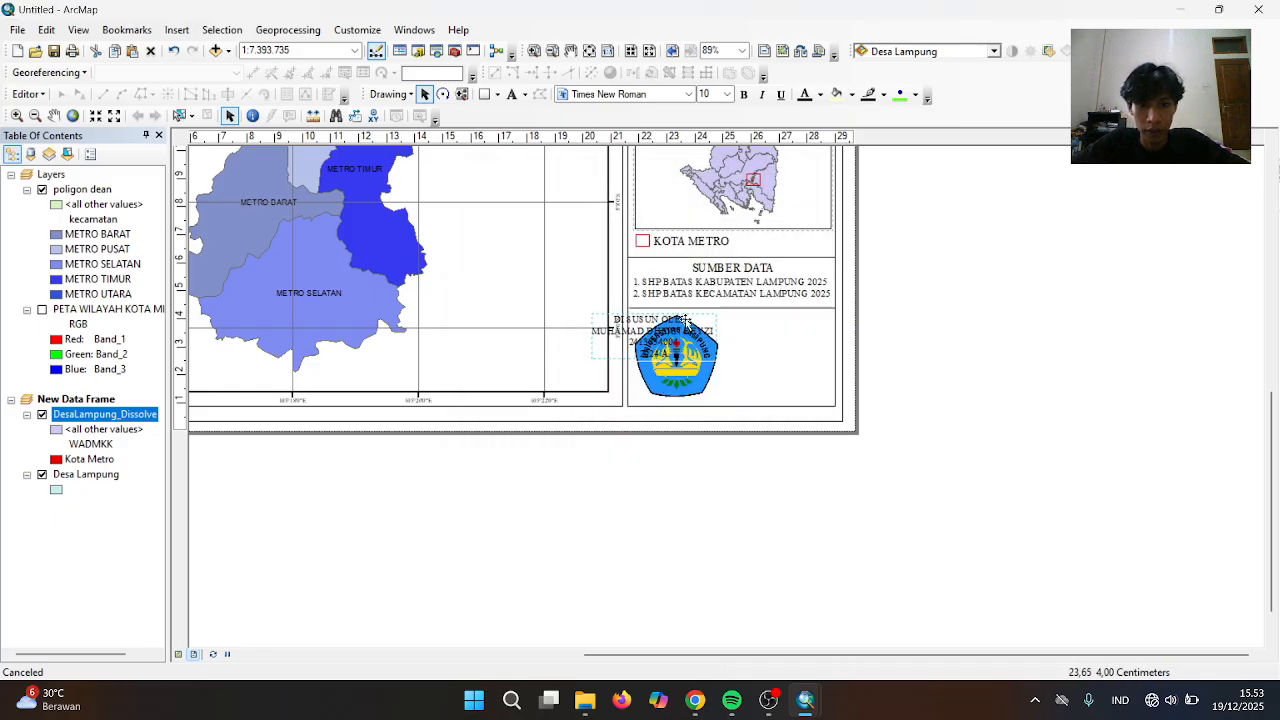
Make the Unila logo slightly smaller and set the DI SUSUN OLEH credit beside it
drag(685, 320, 800, 348)
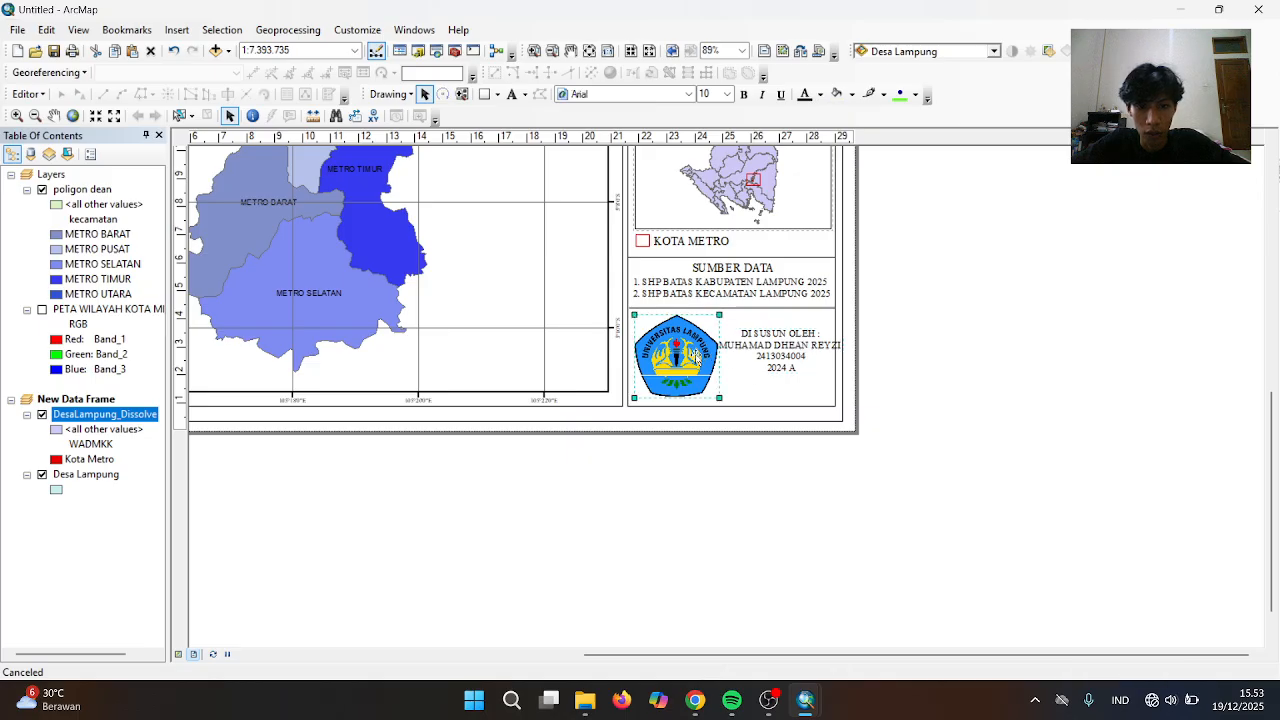
click(722, 402)
drag(722, 400, 720, 399)
drag(718, 397, 714, 403)
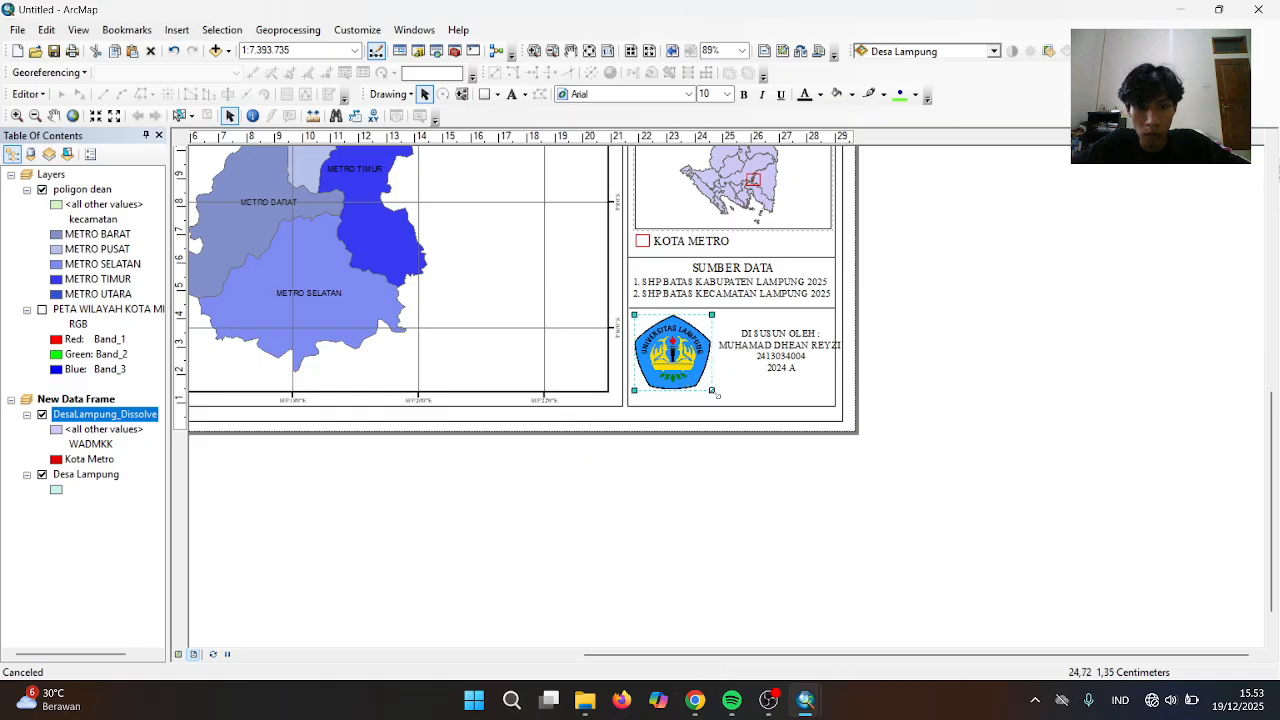
drag(712, 390, 667, 368)
click(770, 359)
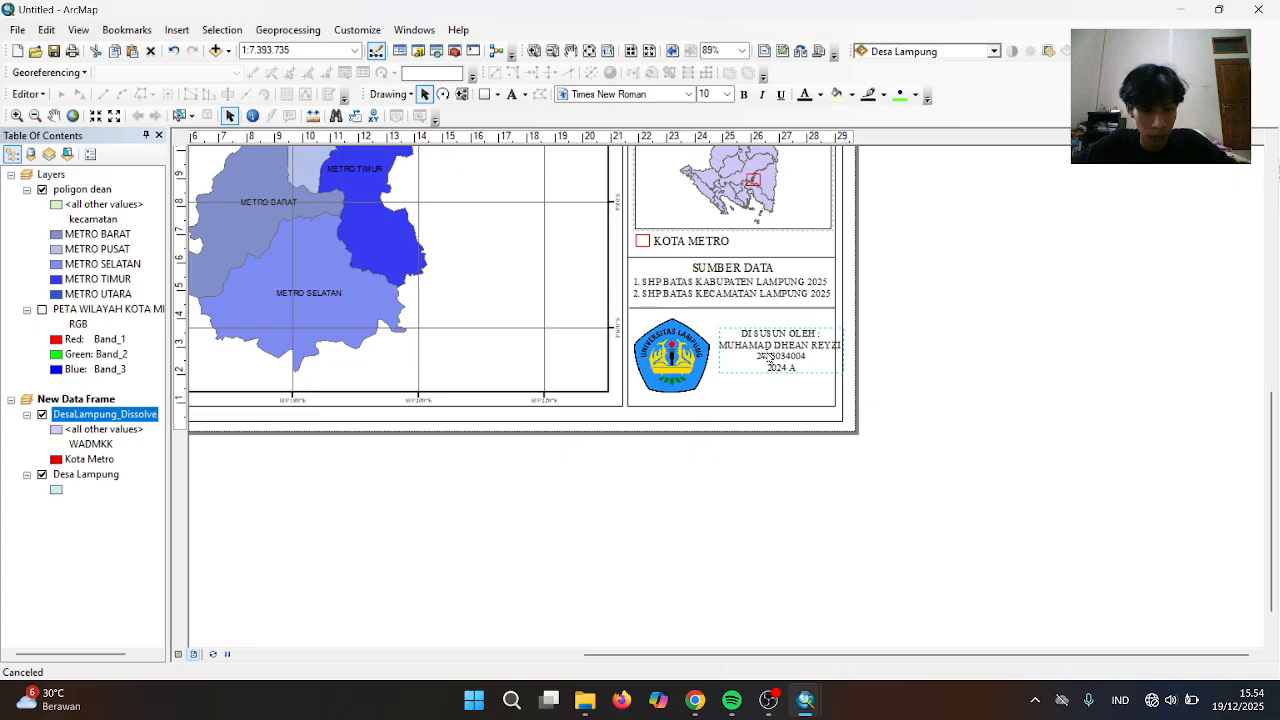
key(Left)
key(Left)
key(Right)
key(Down)
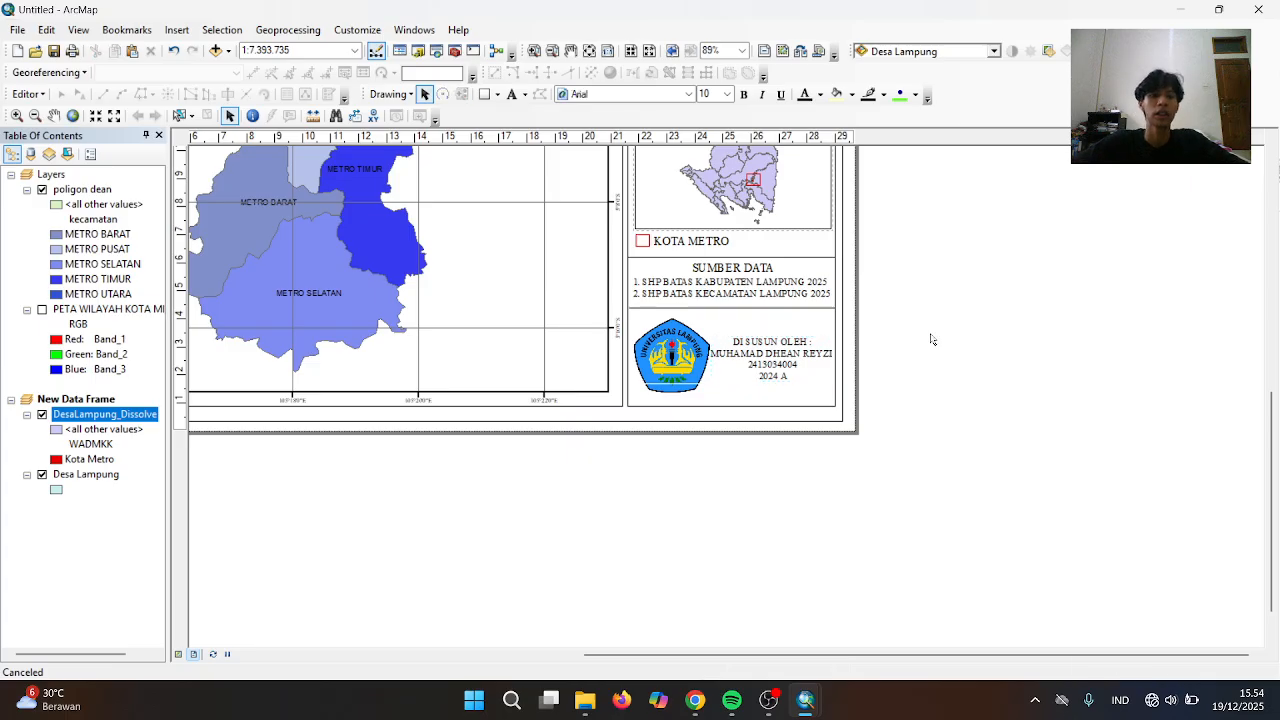
Pan the Kota Metro map within the main data frame to centre it
scroll(790, 350, up, 2)
scroll(814, 343, down, 3)
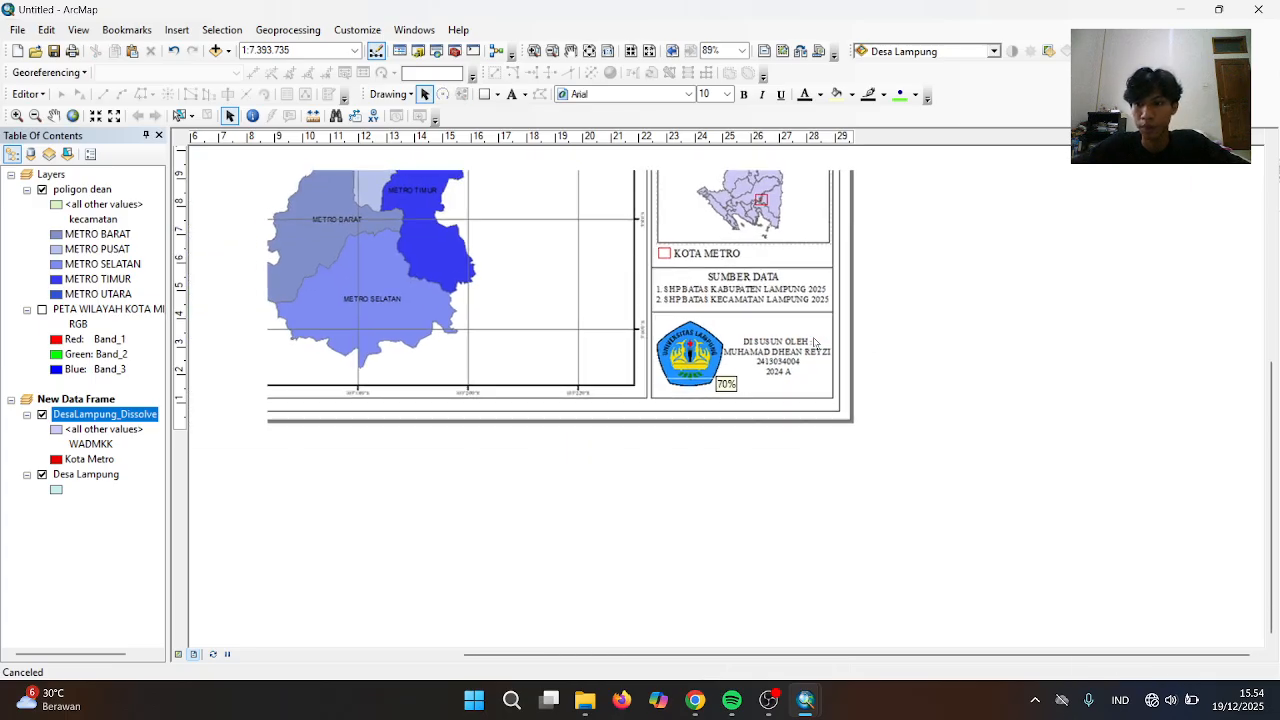
scroll(814, 343, down, 3)
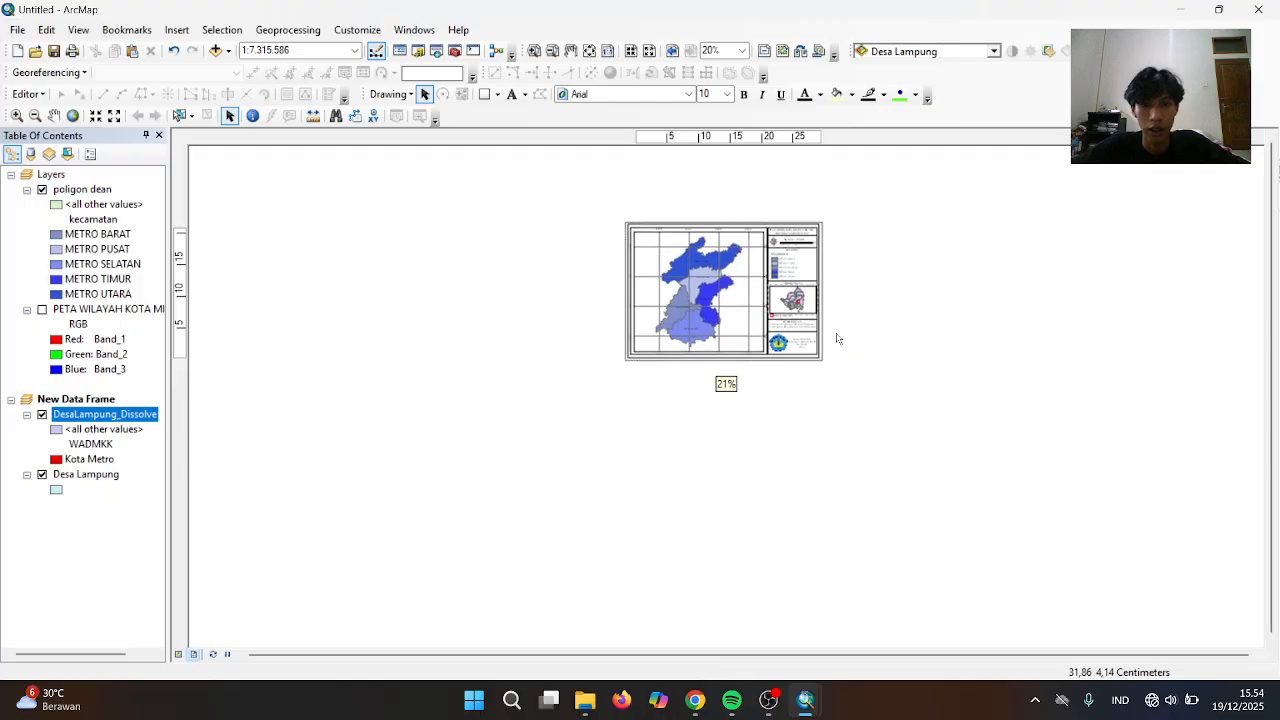
scroll(838, 339, up, 3)
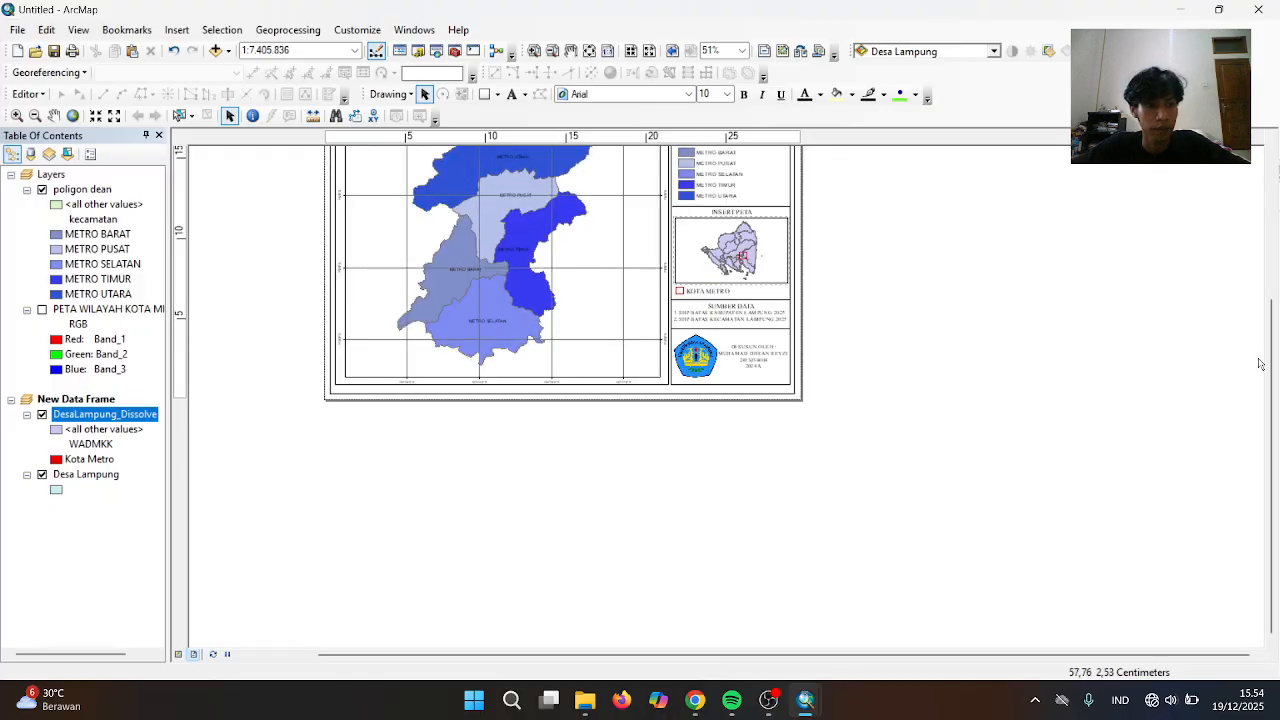
scroll(1277, 362, up, 2)
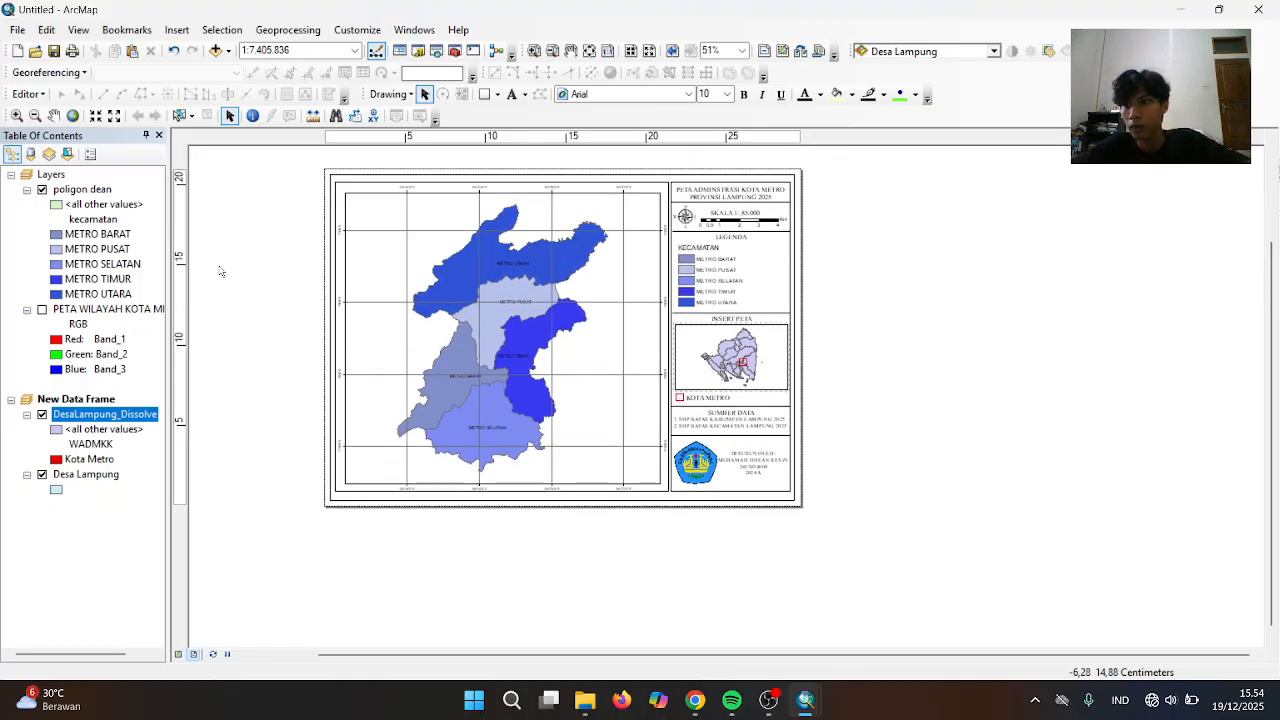
click(53, 115)
click(473, 271)
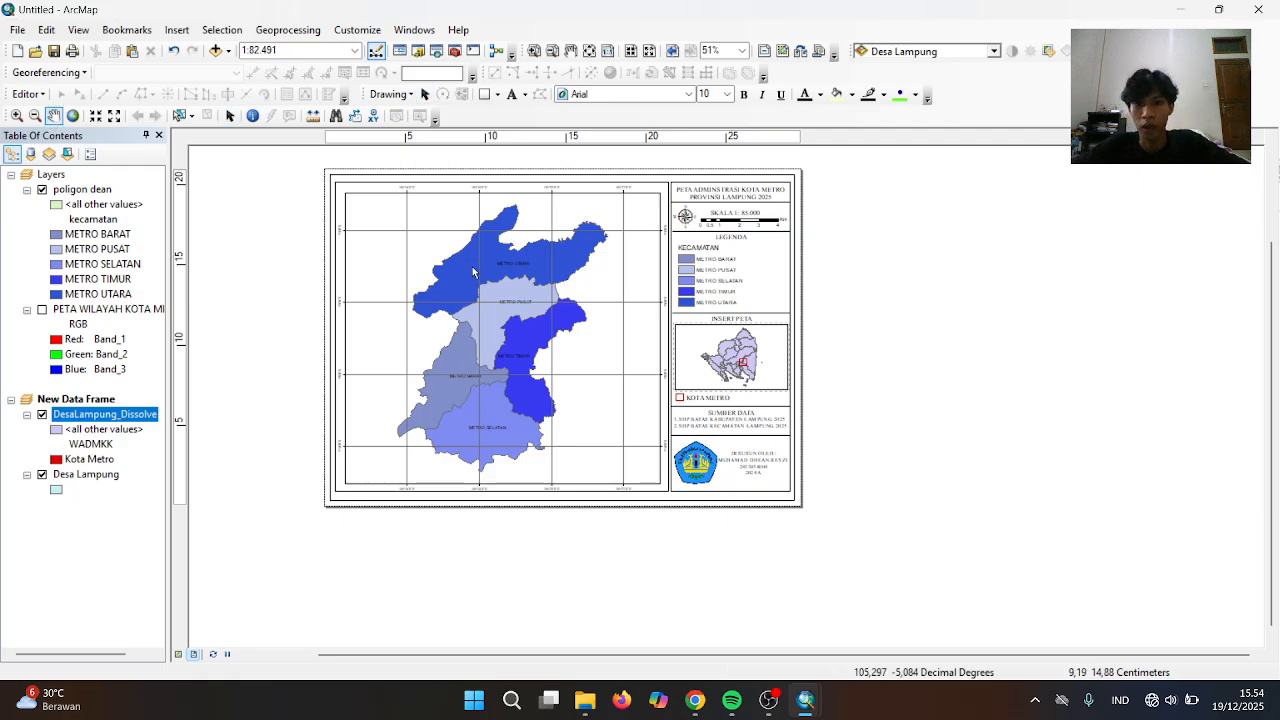
click(424, 94)
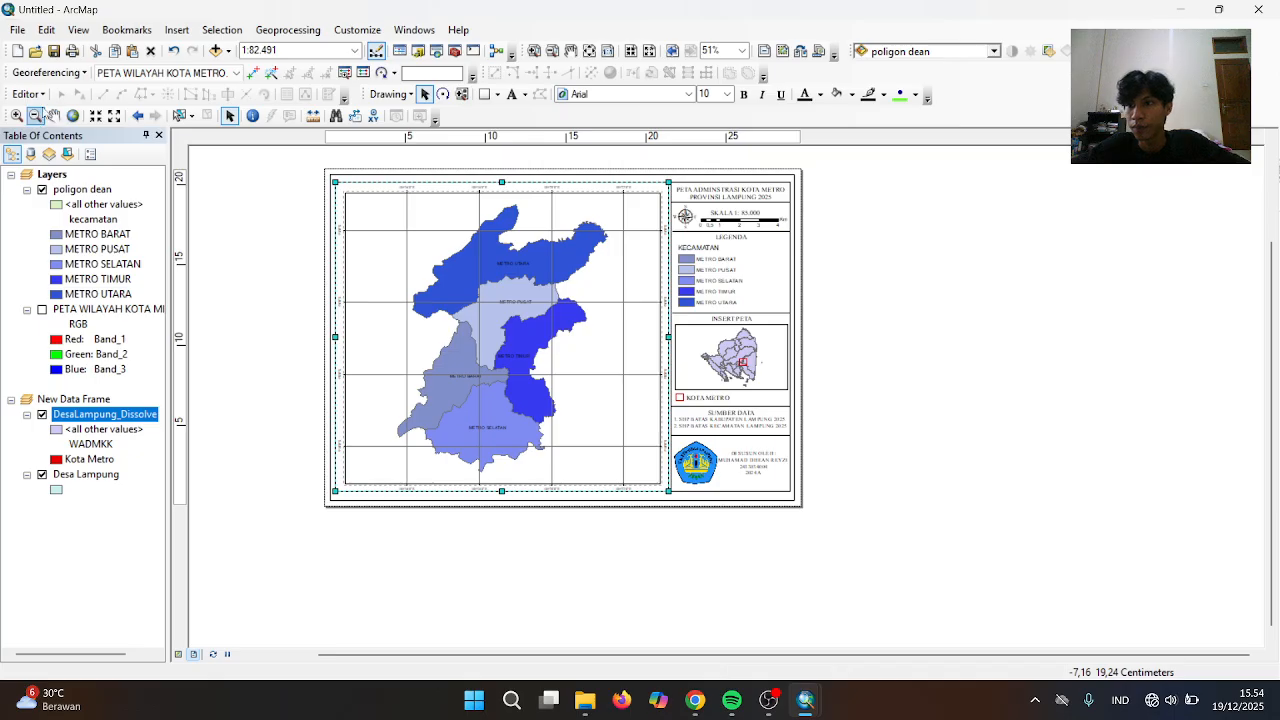
click(53, 115)
mouse_move(404, 253)
mouse_down()
mouse_move(449, 266)
mouse_move(403, 257)
mouse_up()
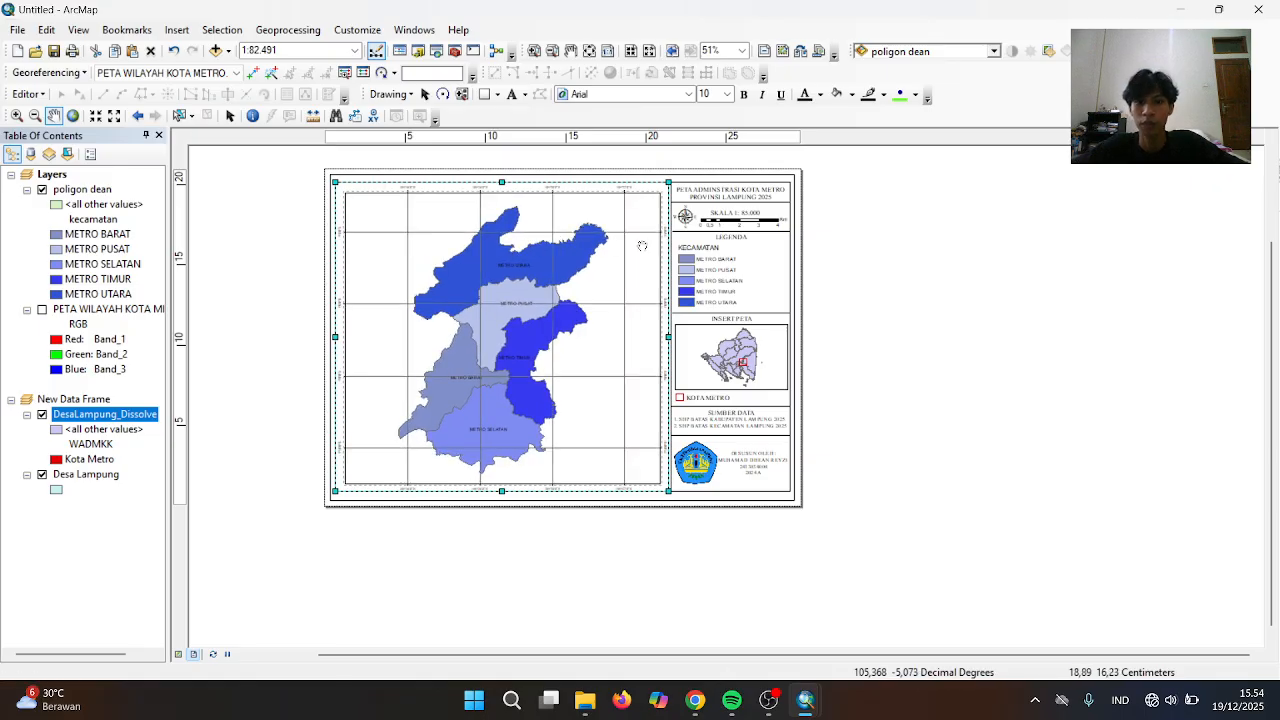
drag(557, 312, 542, 311)
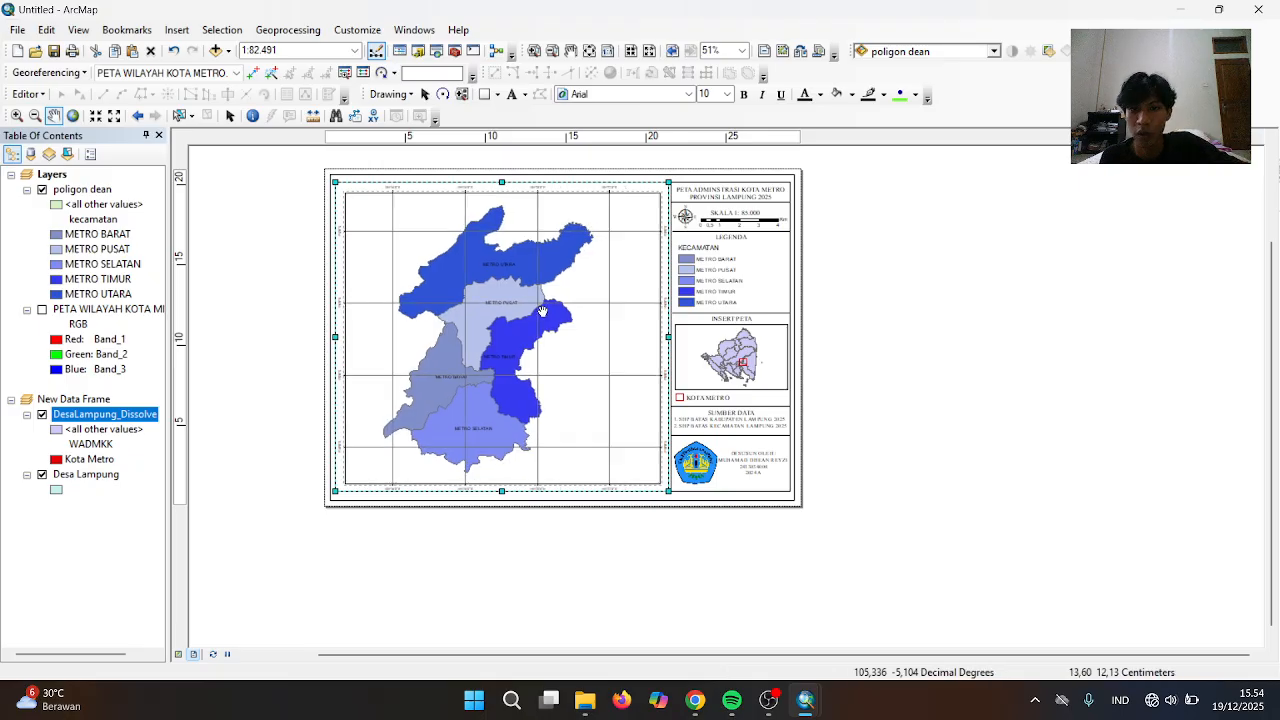
Save the map document as KOTA METRO UAS SIG, then switch to the OBS window
click(20, 31)
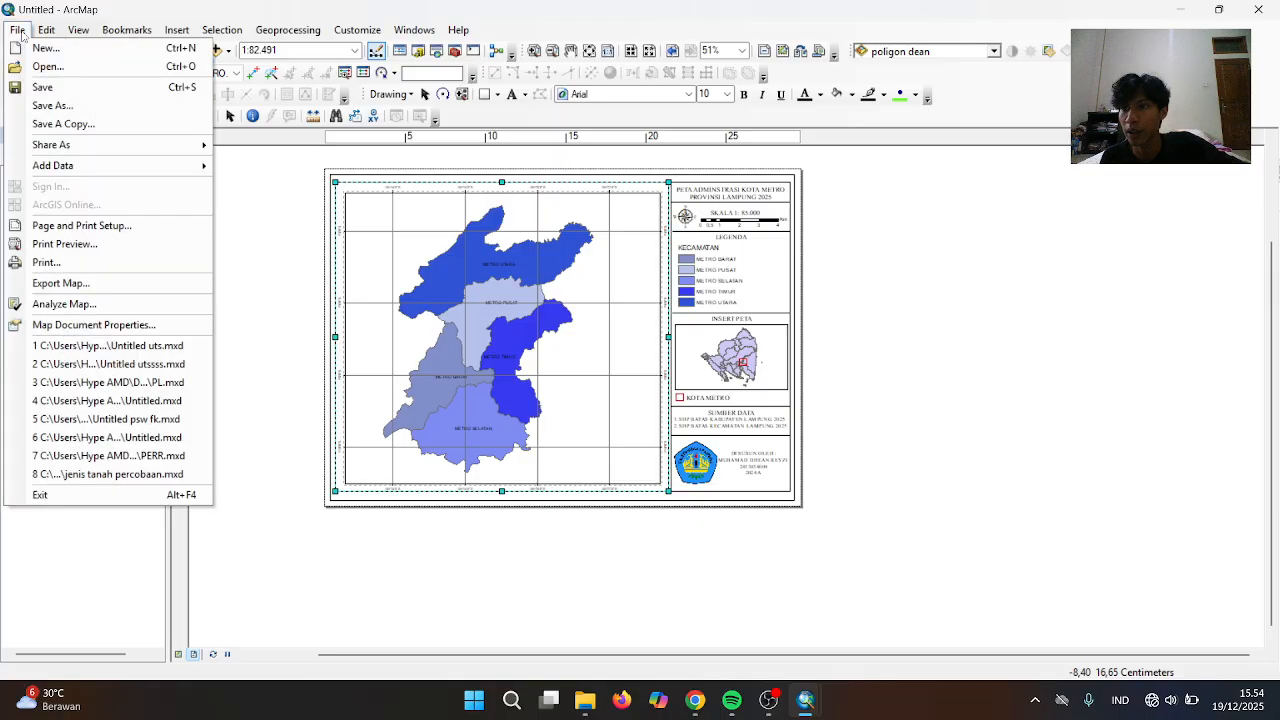
click(72, 96)
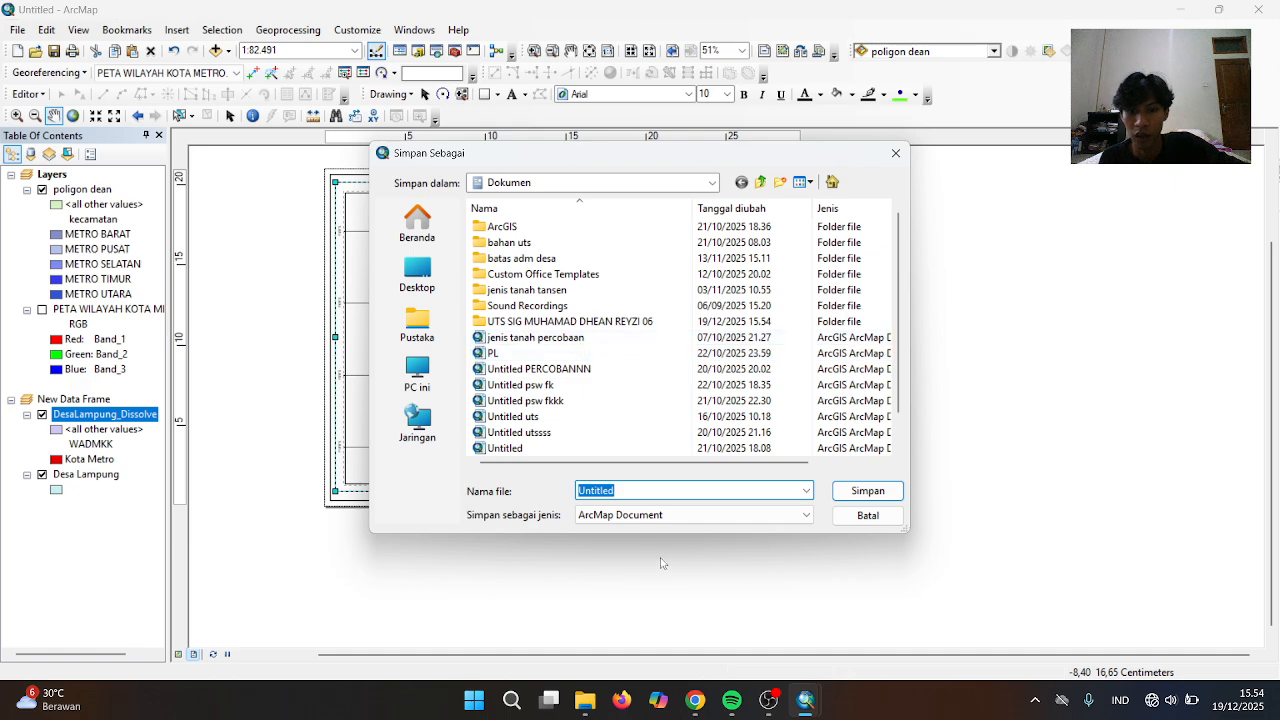
click(896, 153)
click(18, 30)
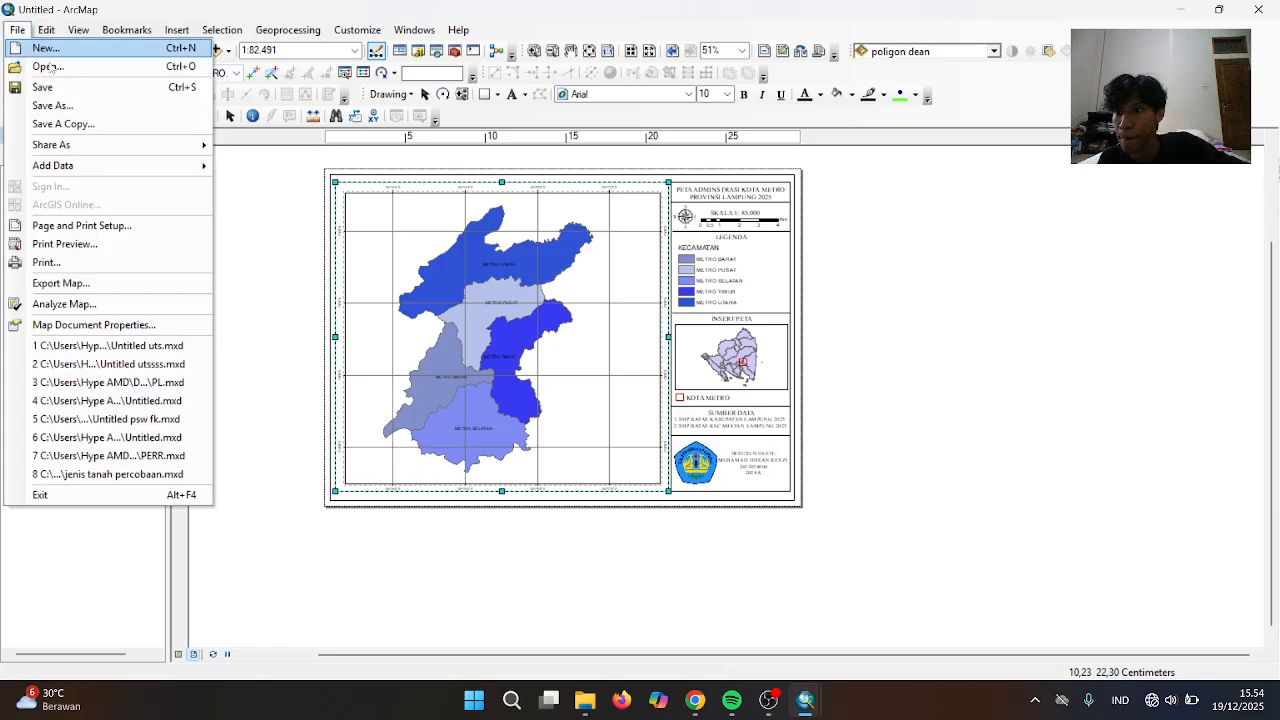
mouse_move(80, 148)
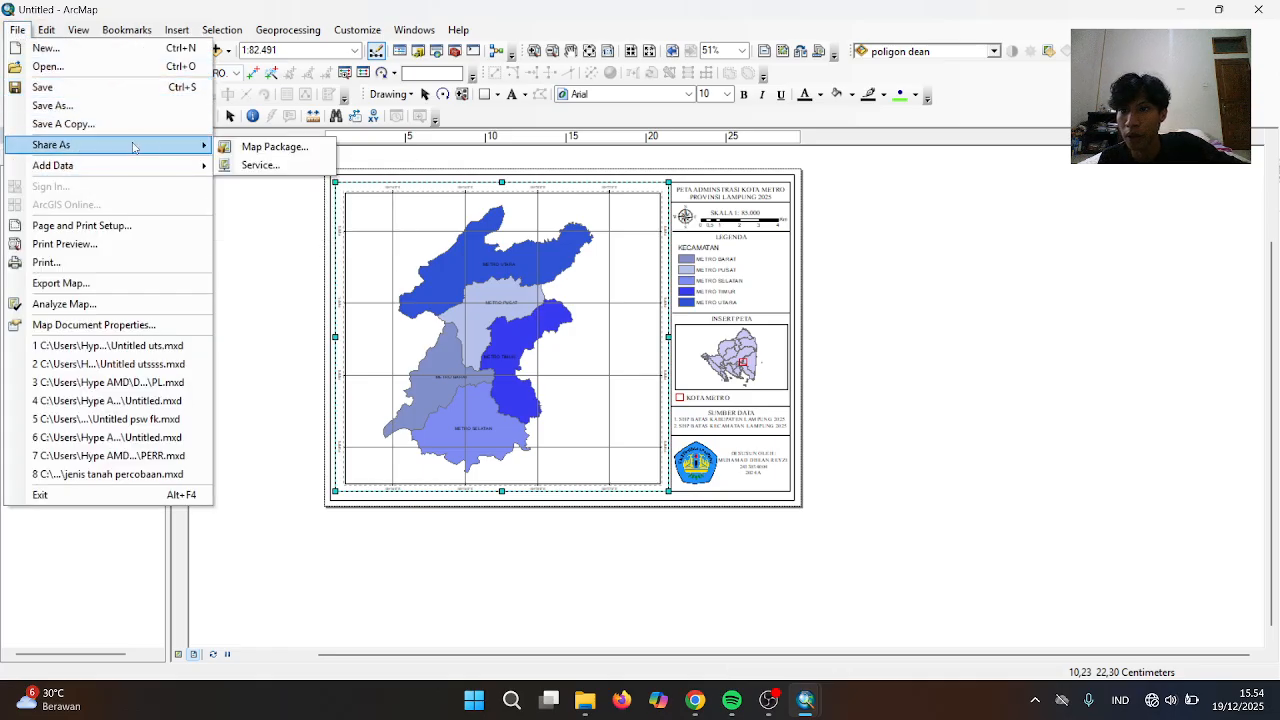
click(86, 108)
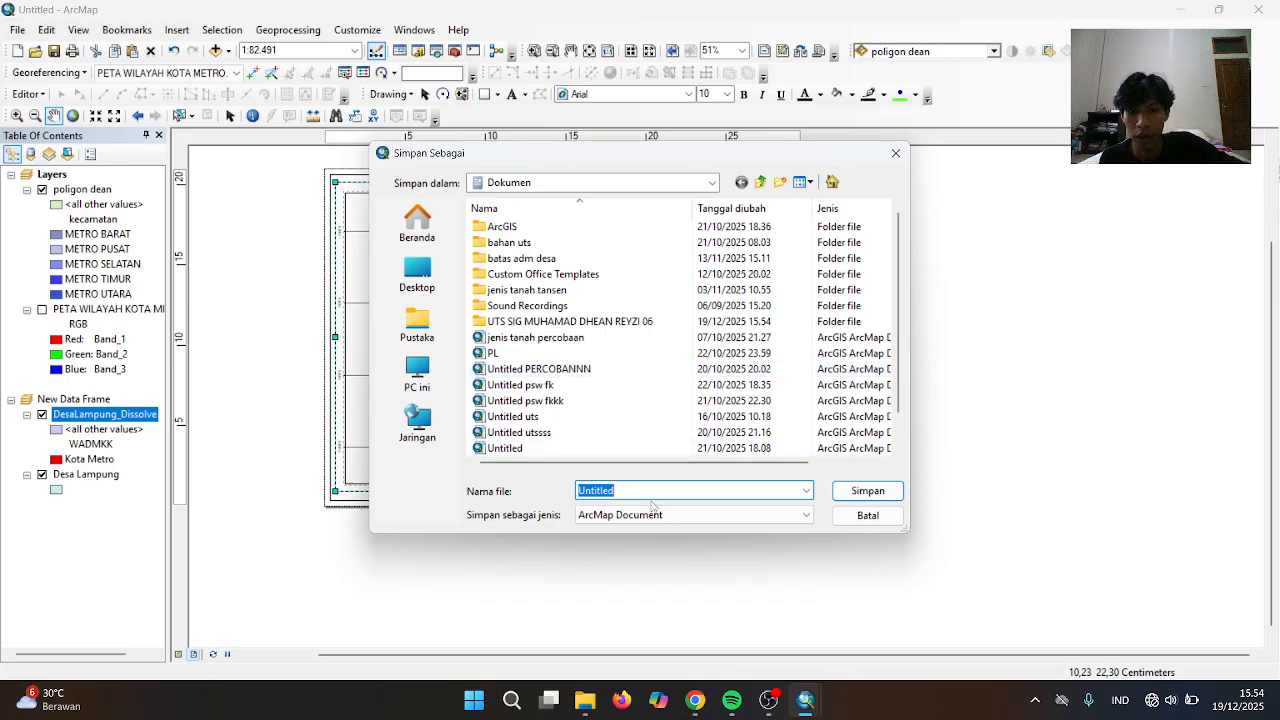
key(BackSpace)
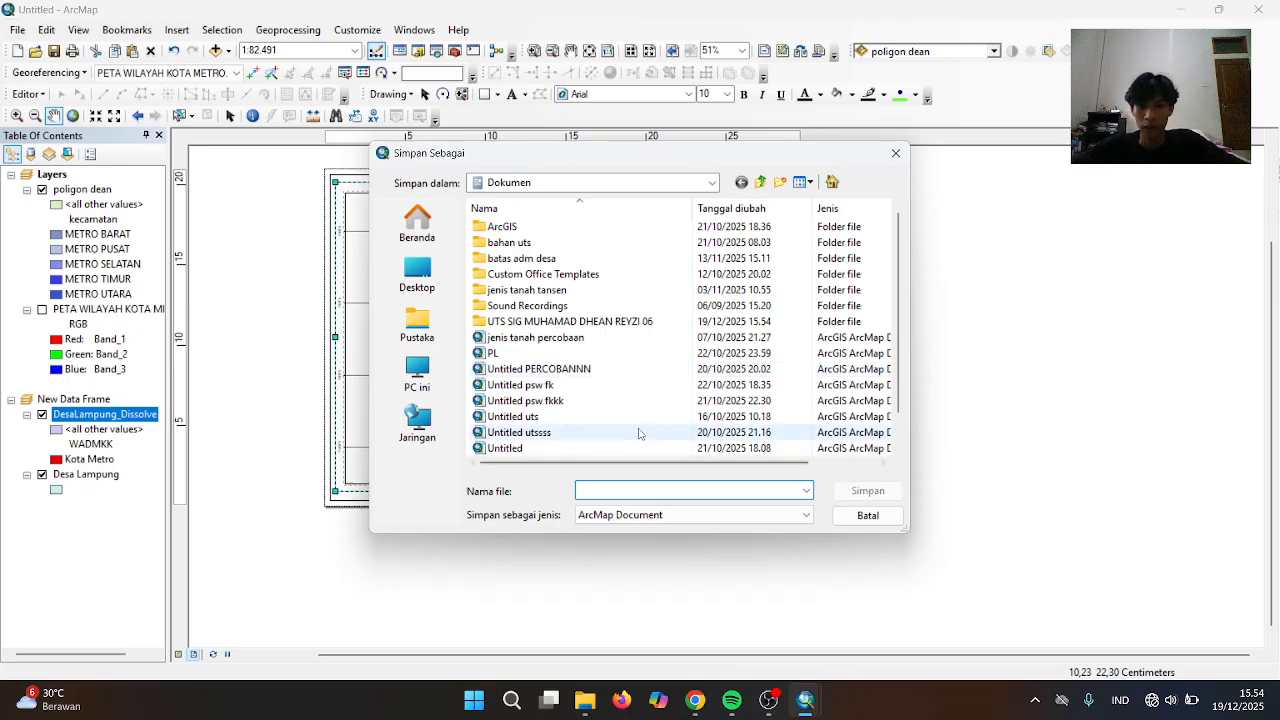
text(KO)
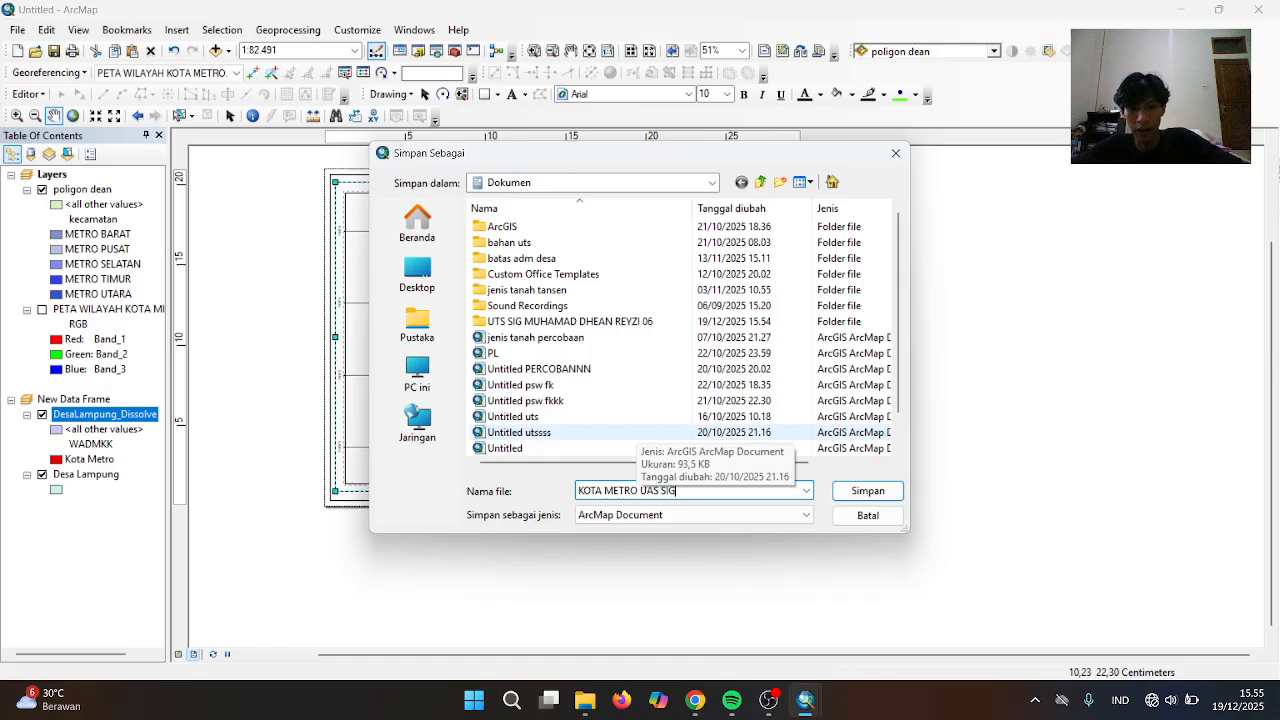
text(TA METRO UAS SIG)
click(848, 491)
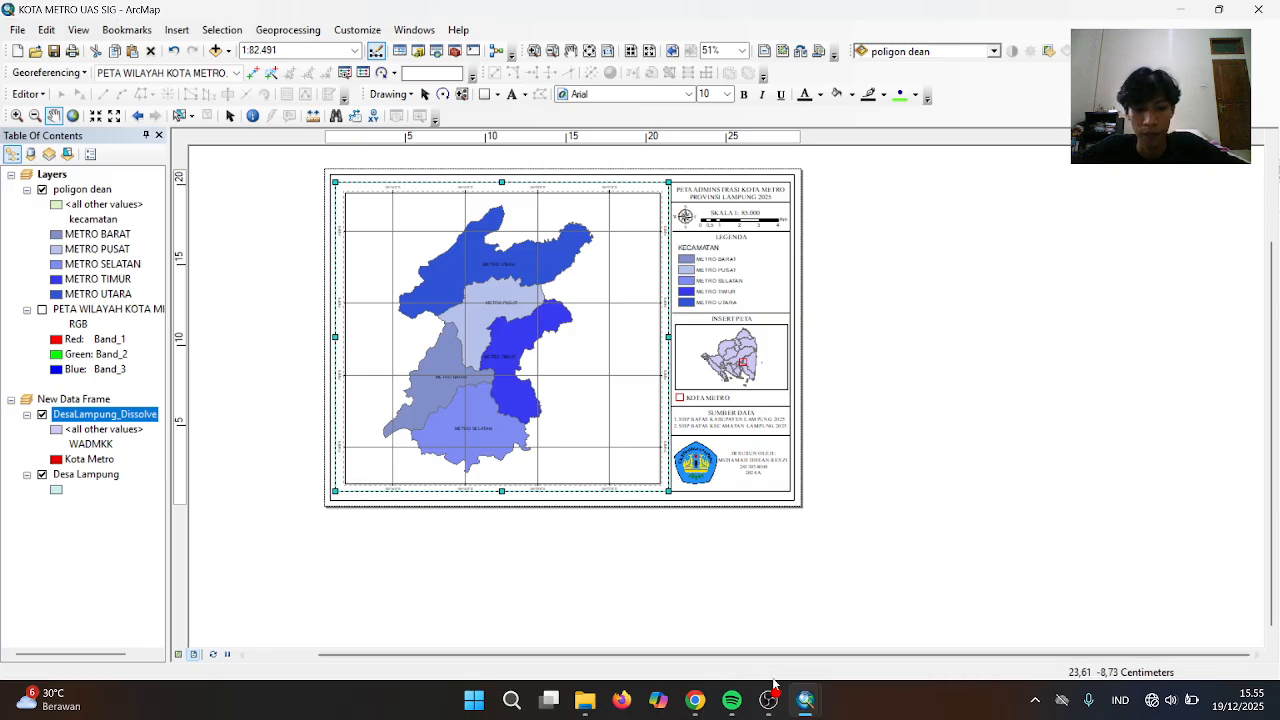
mouse_move(774, 703)
click(676, 650)
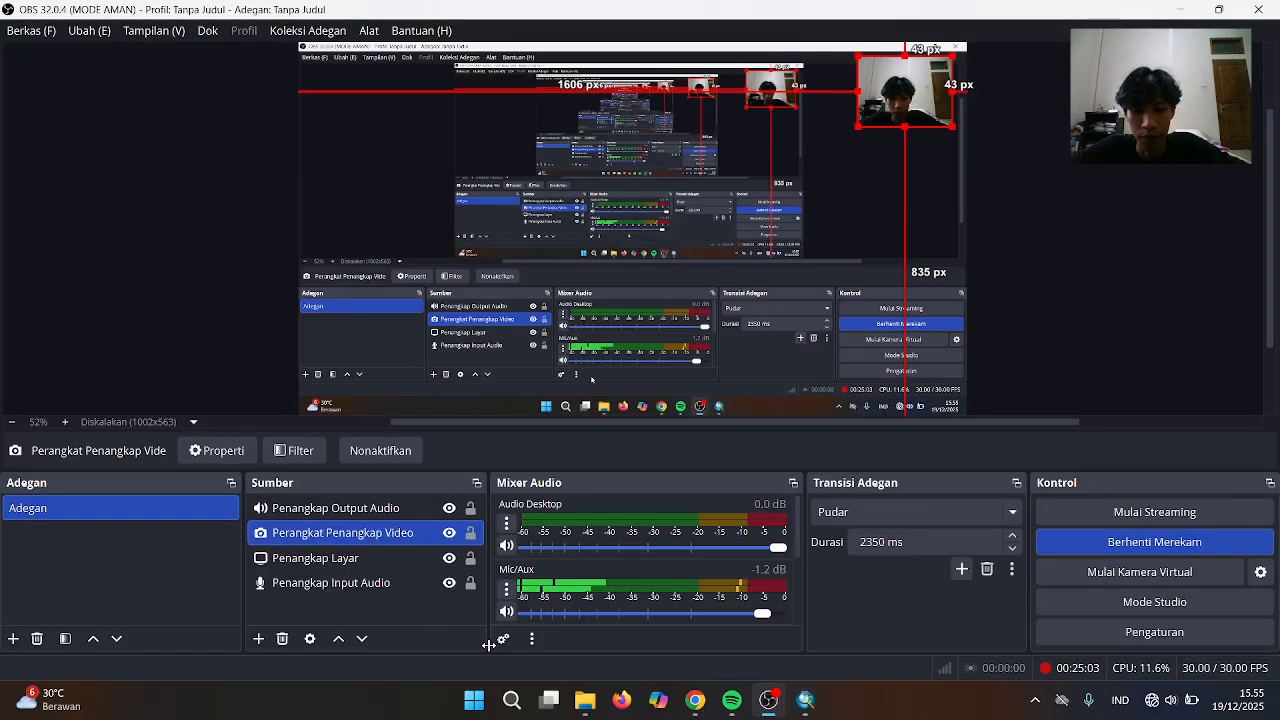